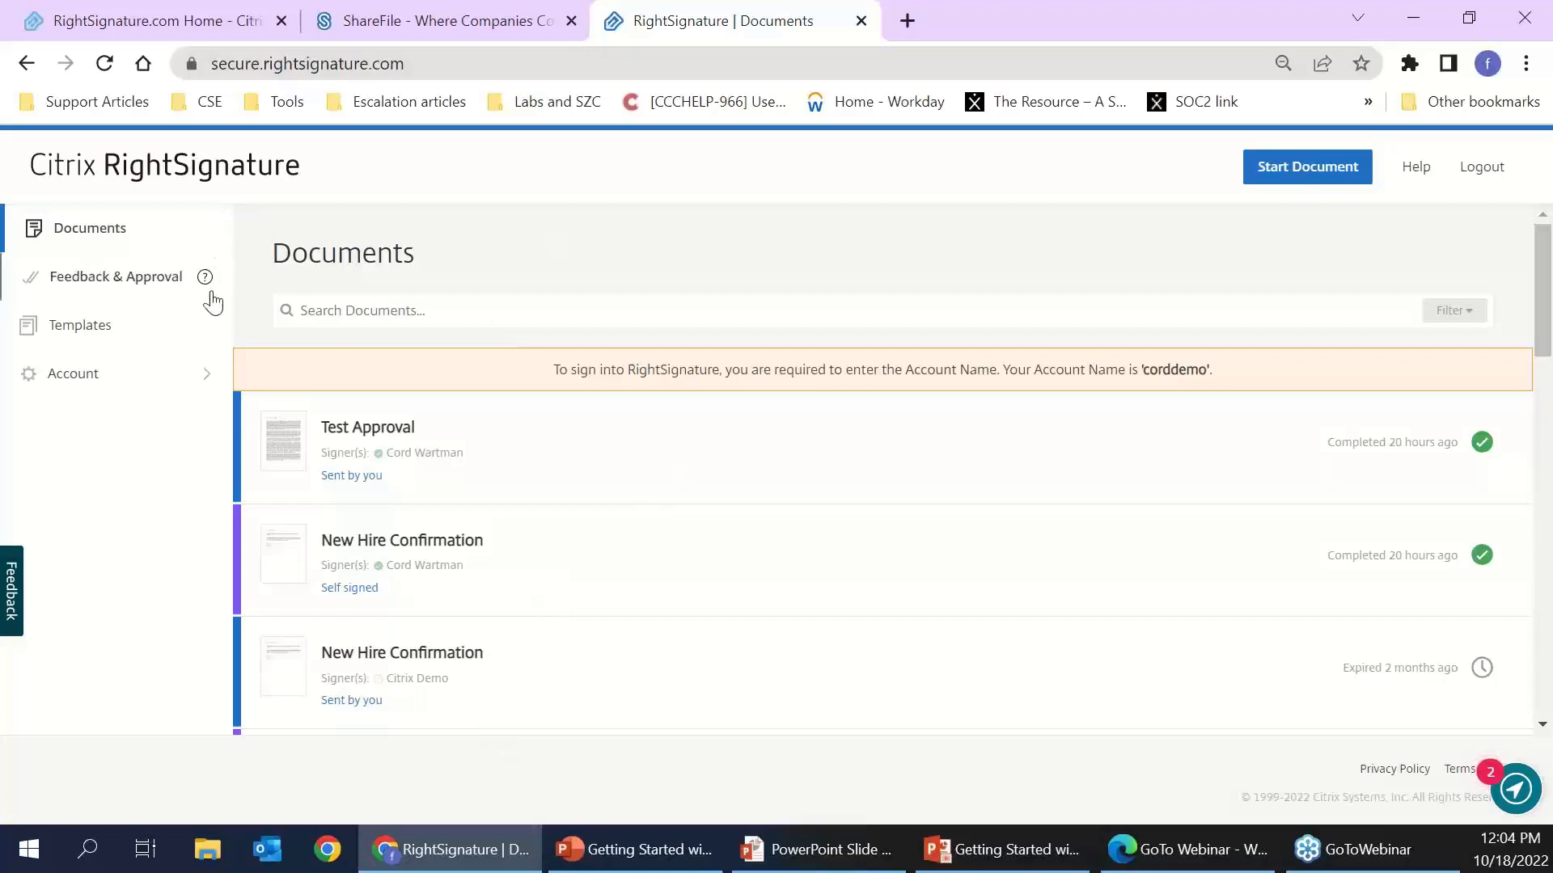
- From the Documents page, go to Start Document to see the new-document options
click(482, 299)
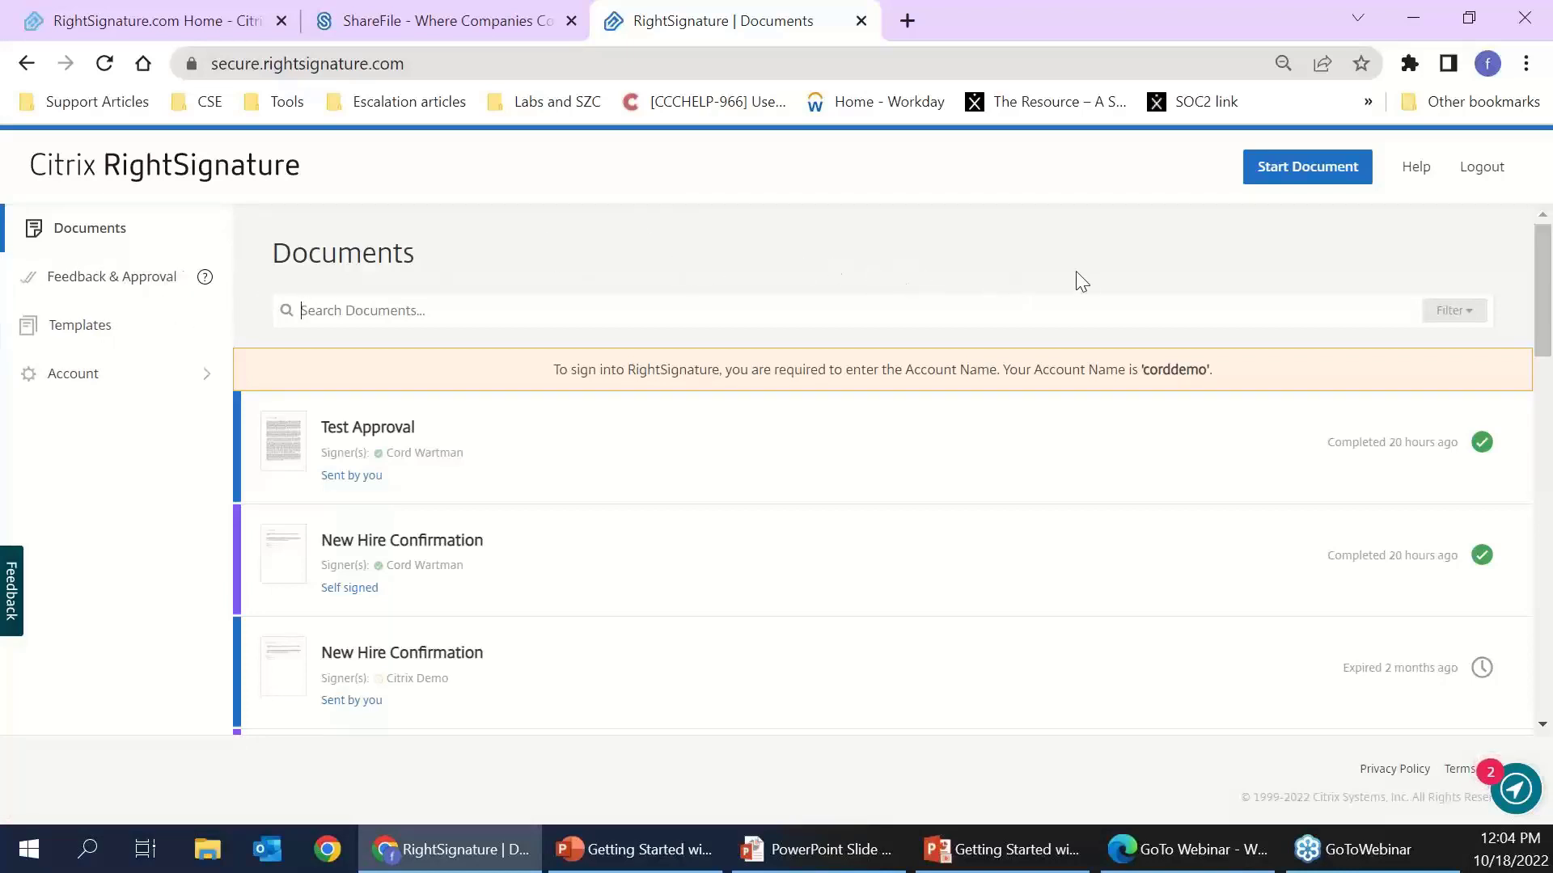
click(1300, 170)
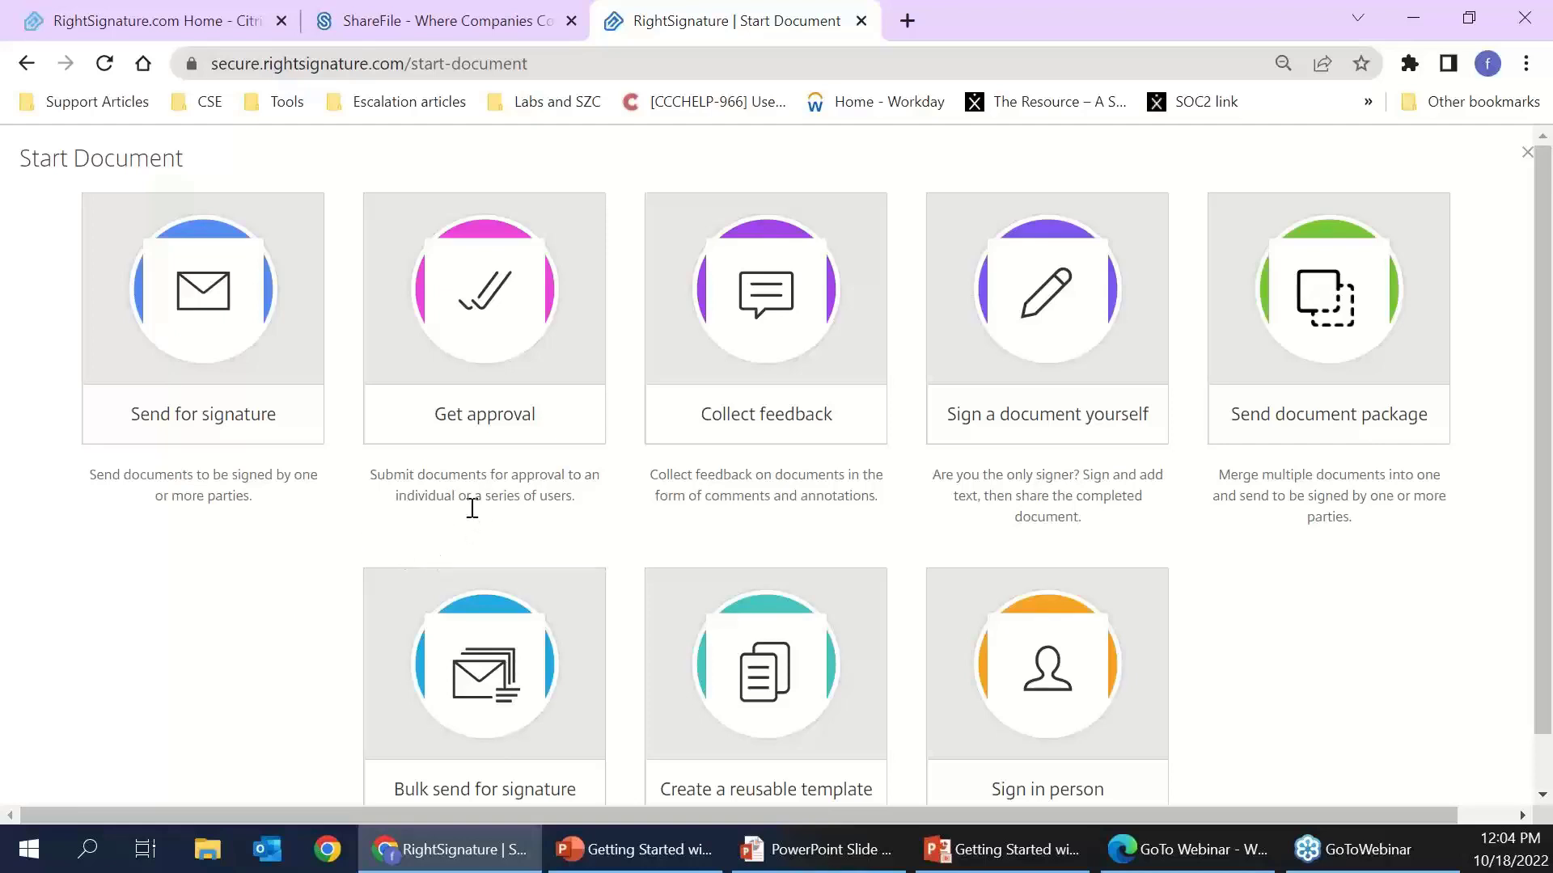
- Begin a Send for signature request and upload the Benefit Elections file from the computer
click(213, 371)
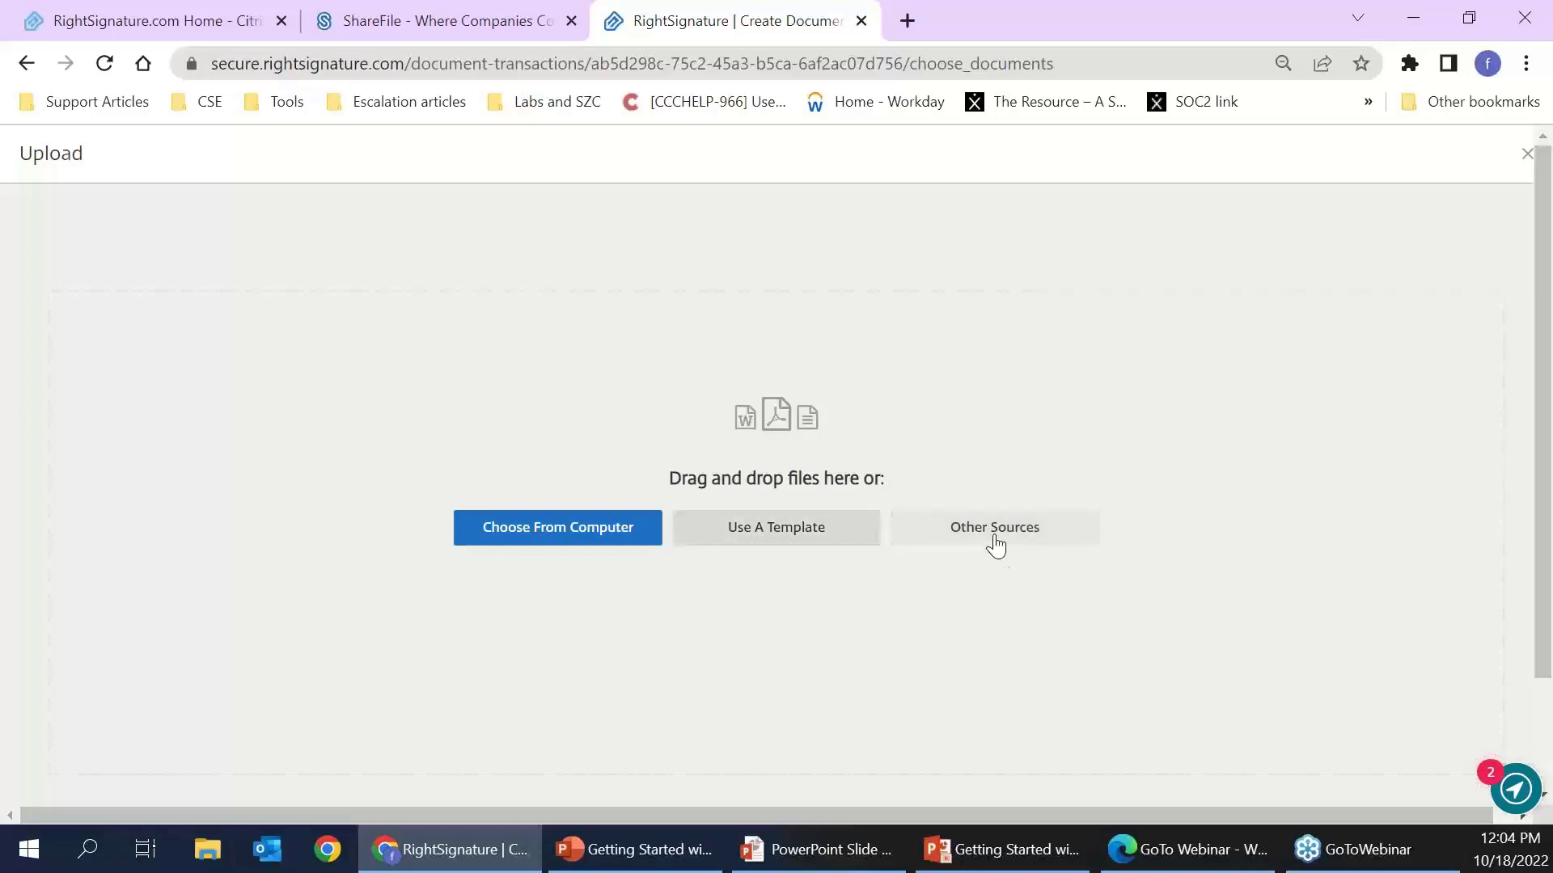
click(557, 534)
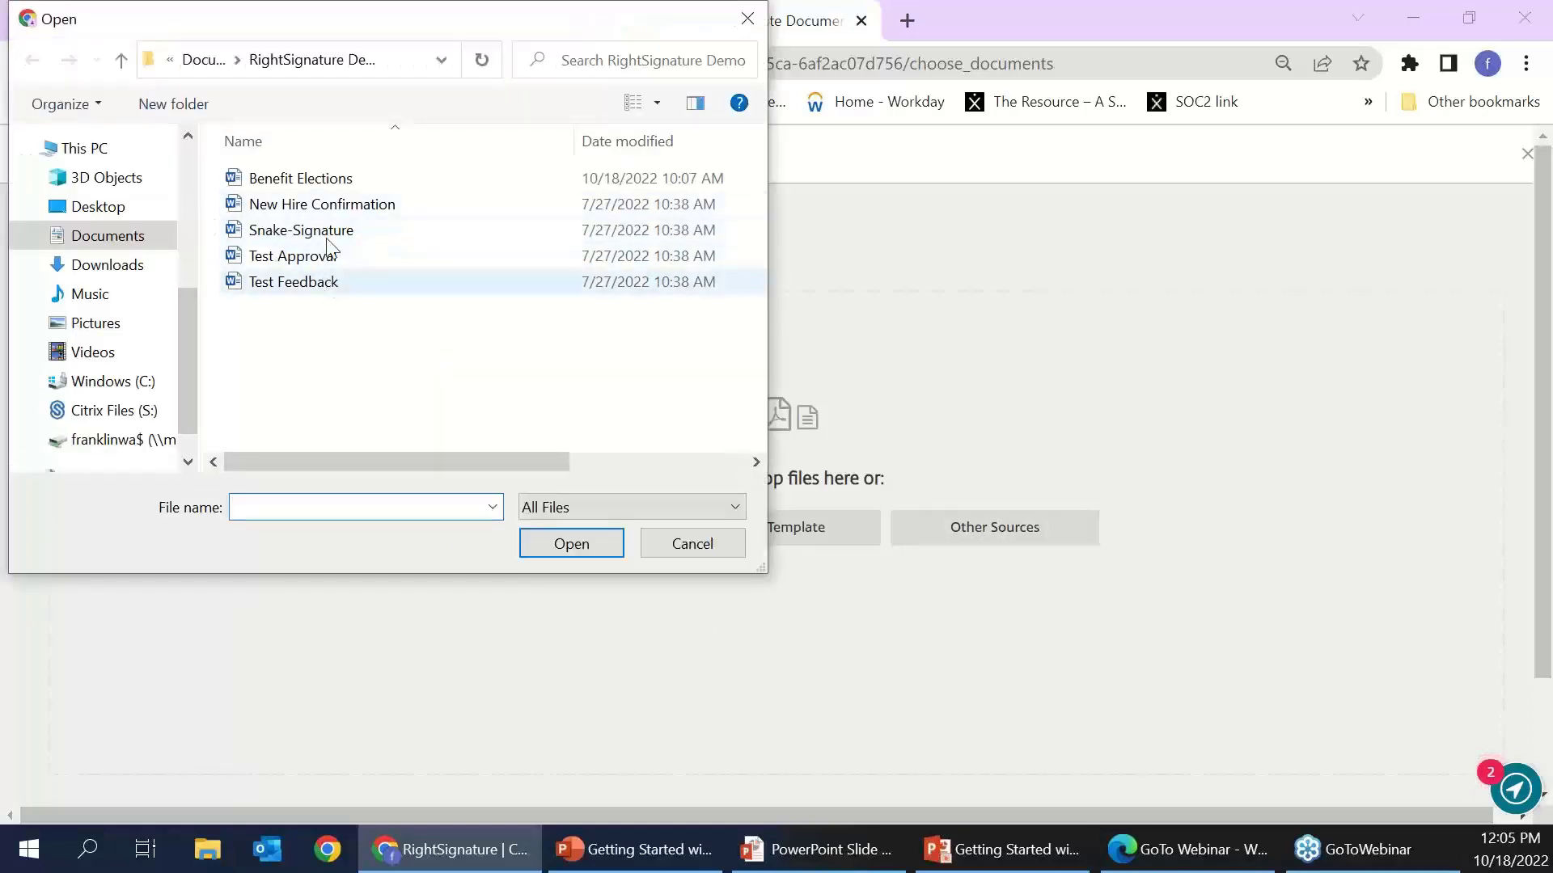
click(343, 203)
double_click(348, 181)
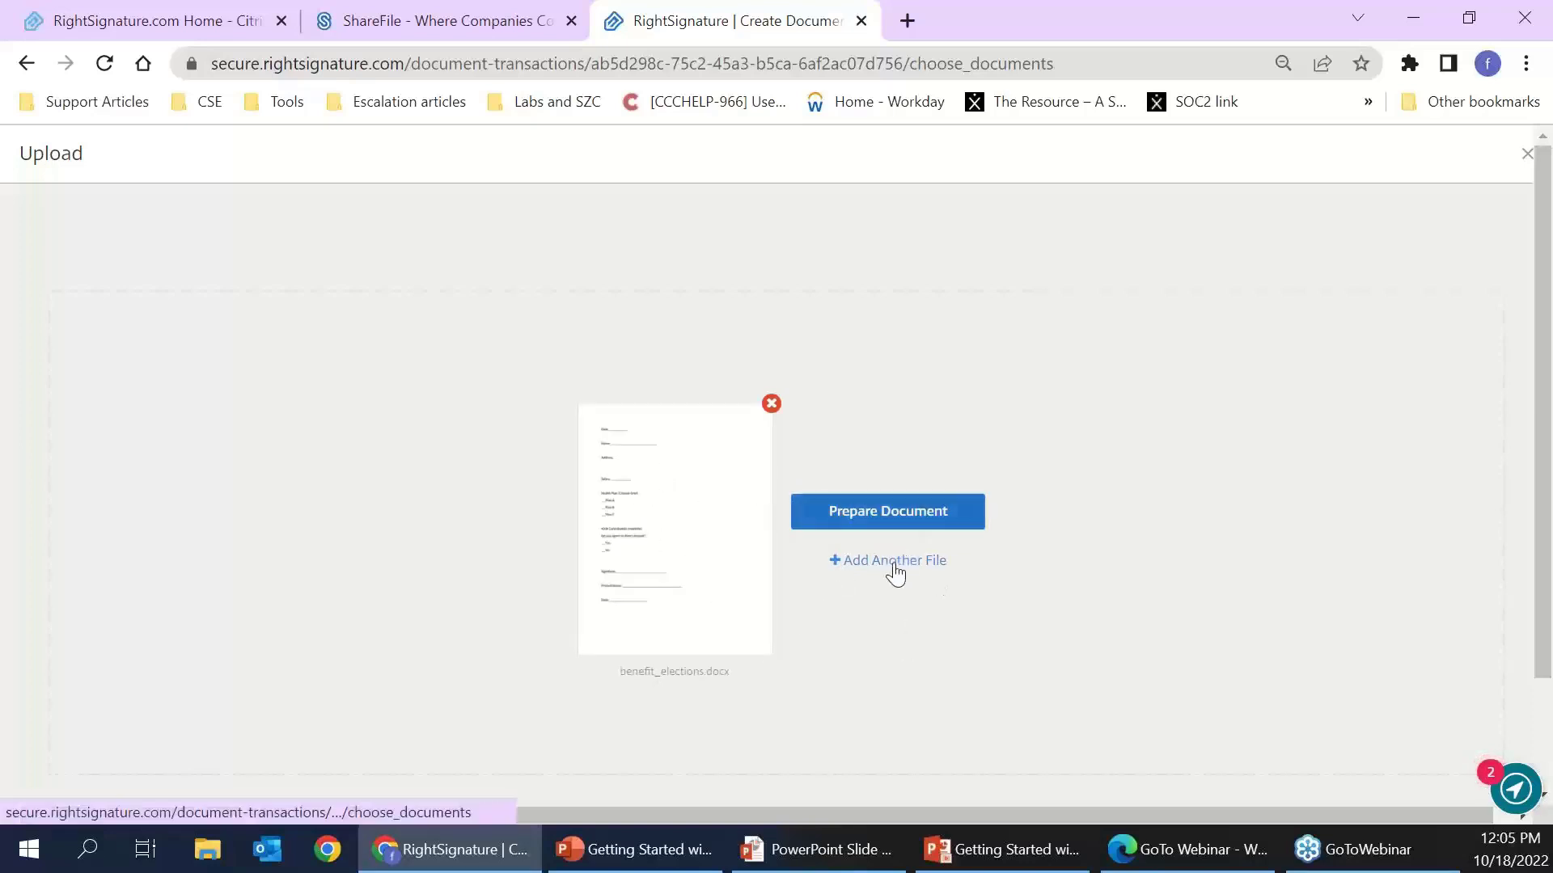
- Continue from the preview and pick the suggested recent contact as the signer
click(892, 527)
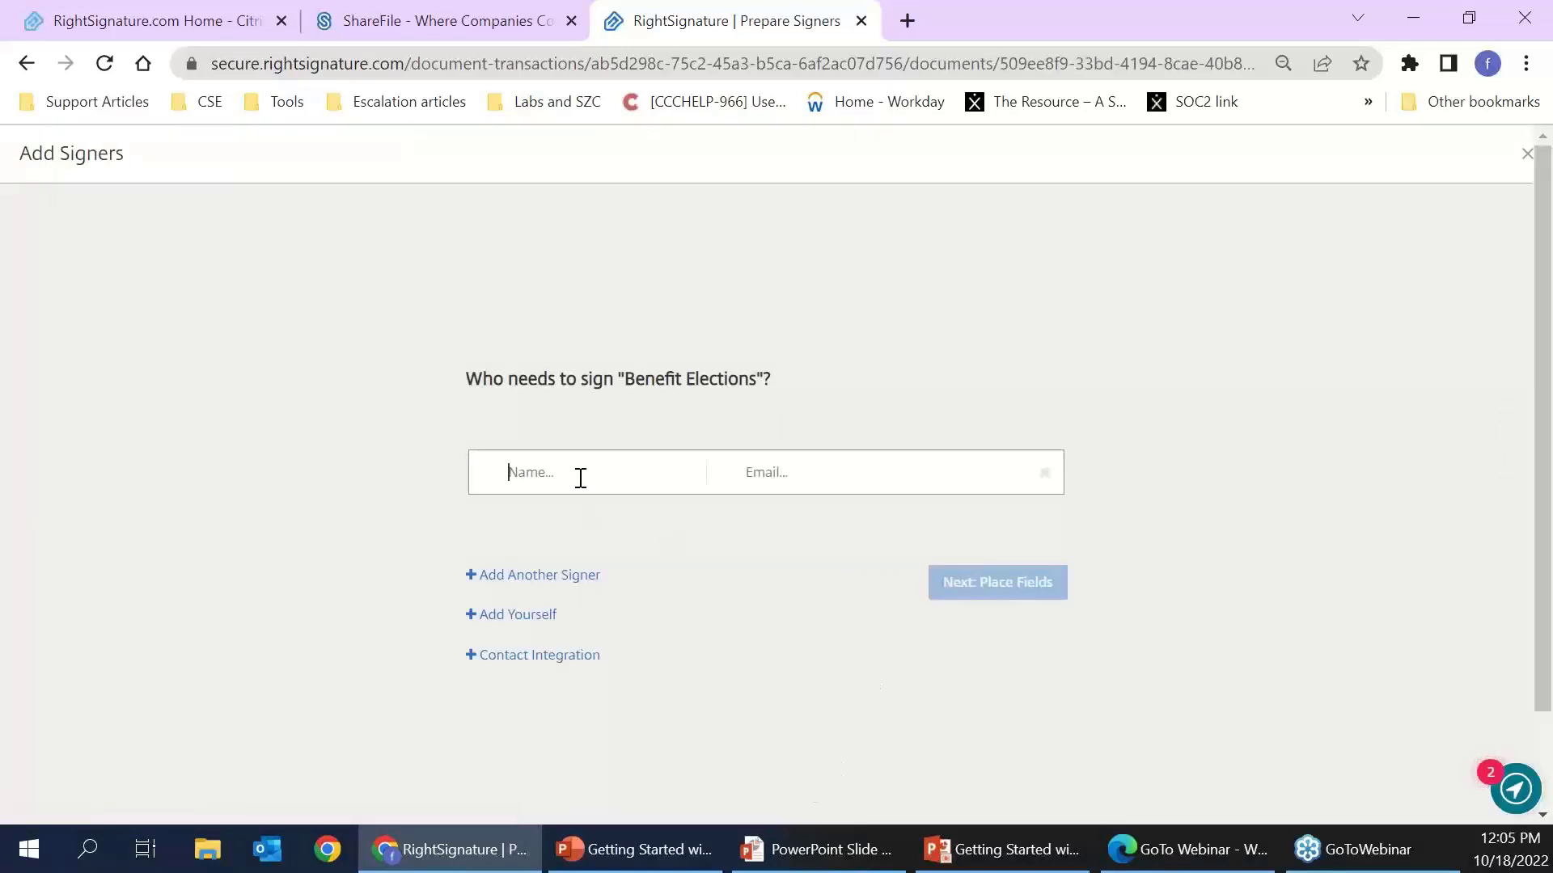
text(demo)
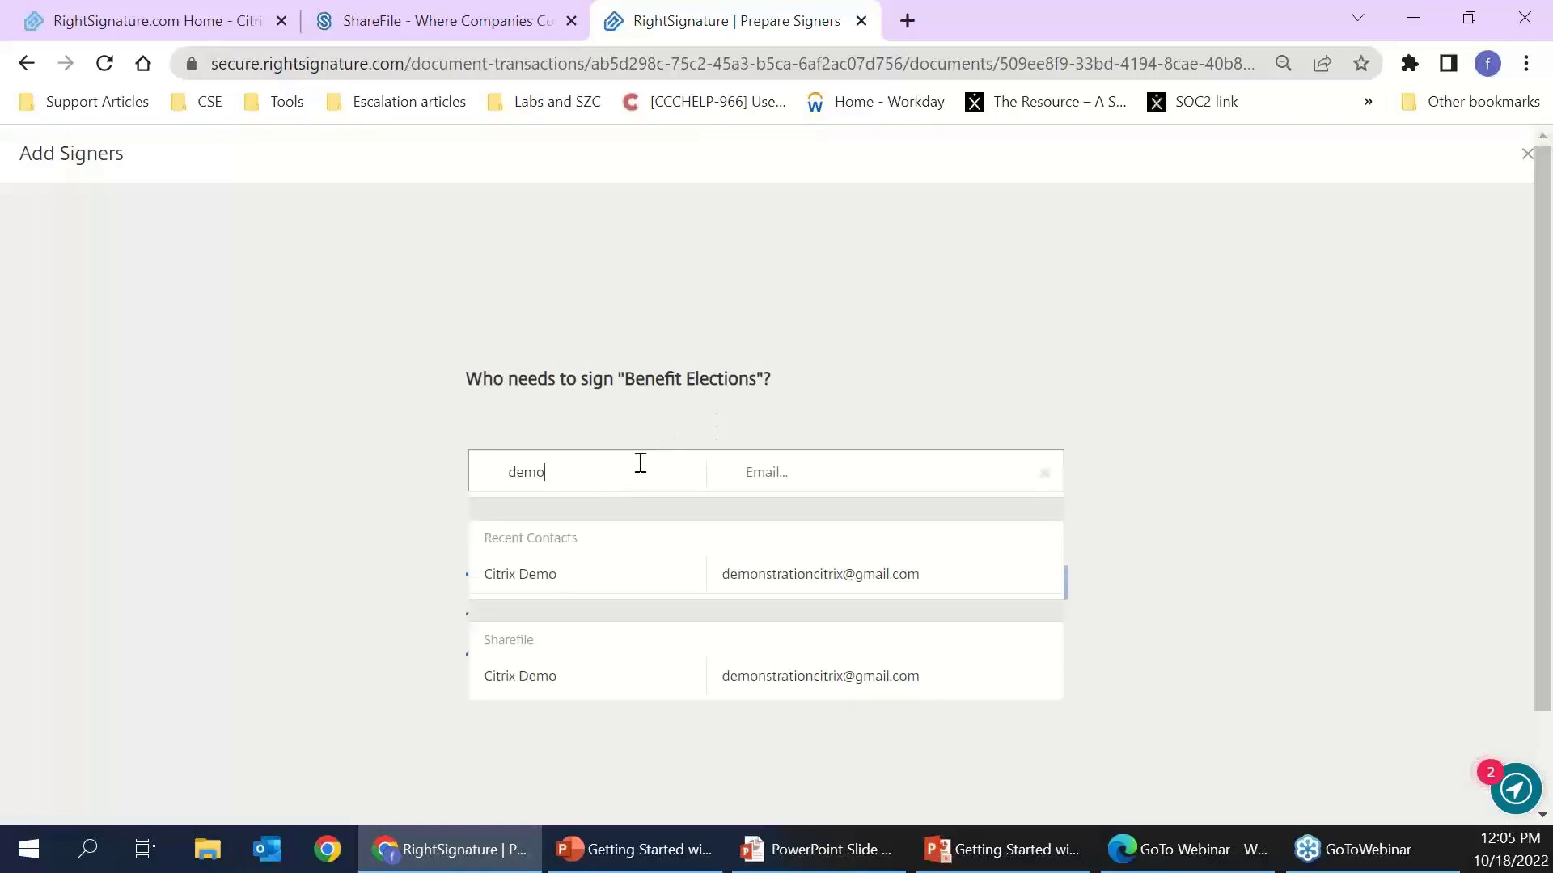
click(503, 584)
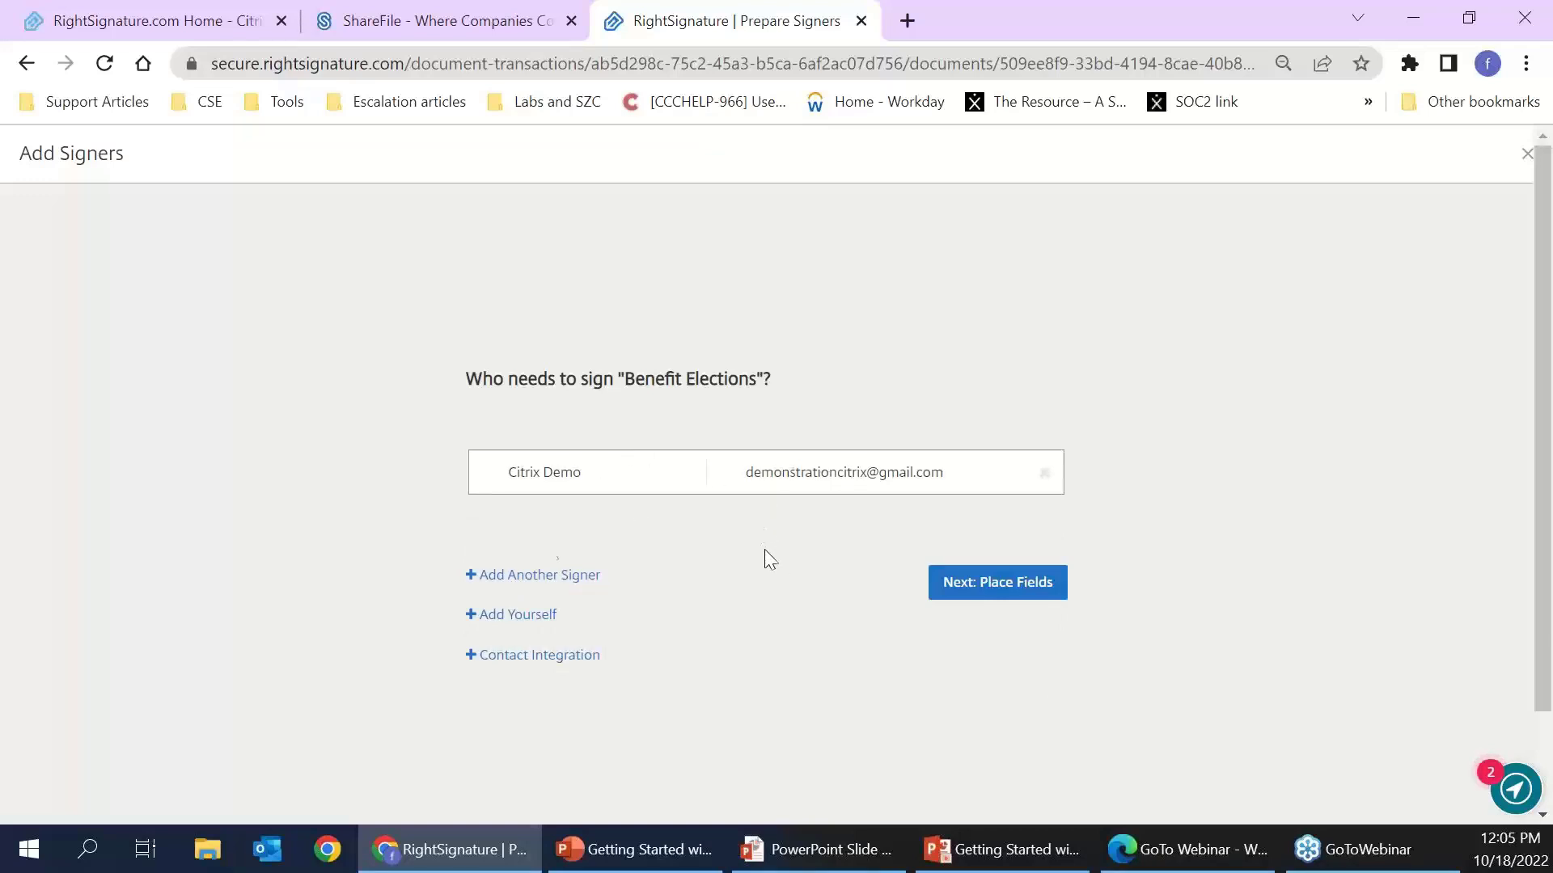
click(620, 479)
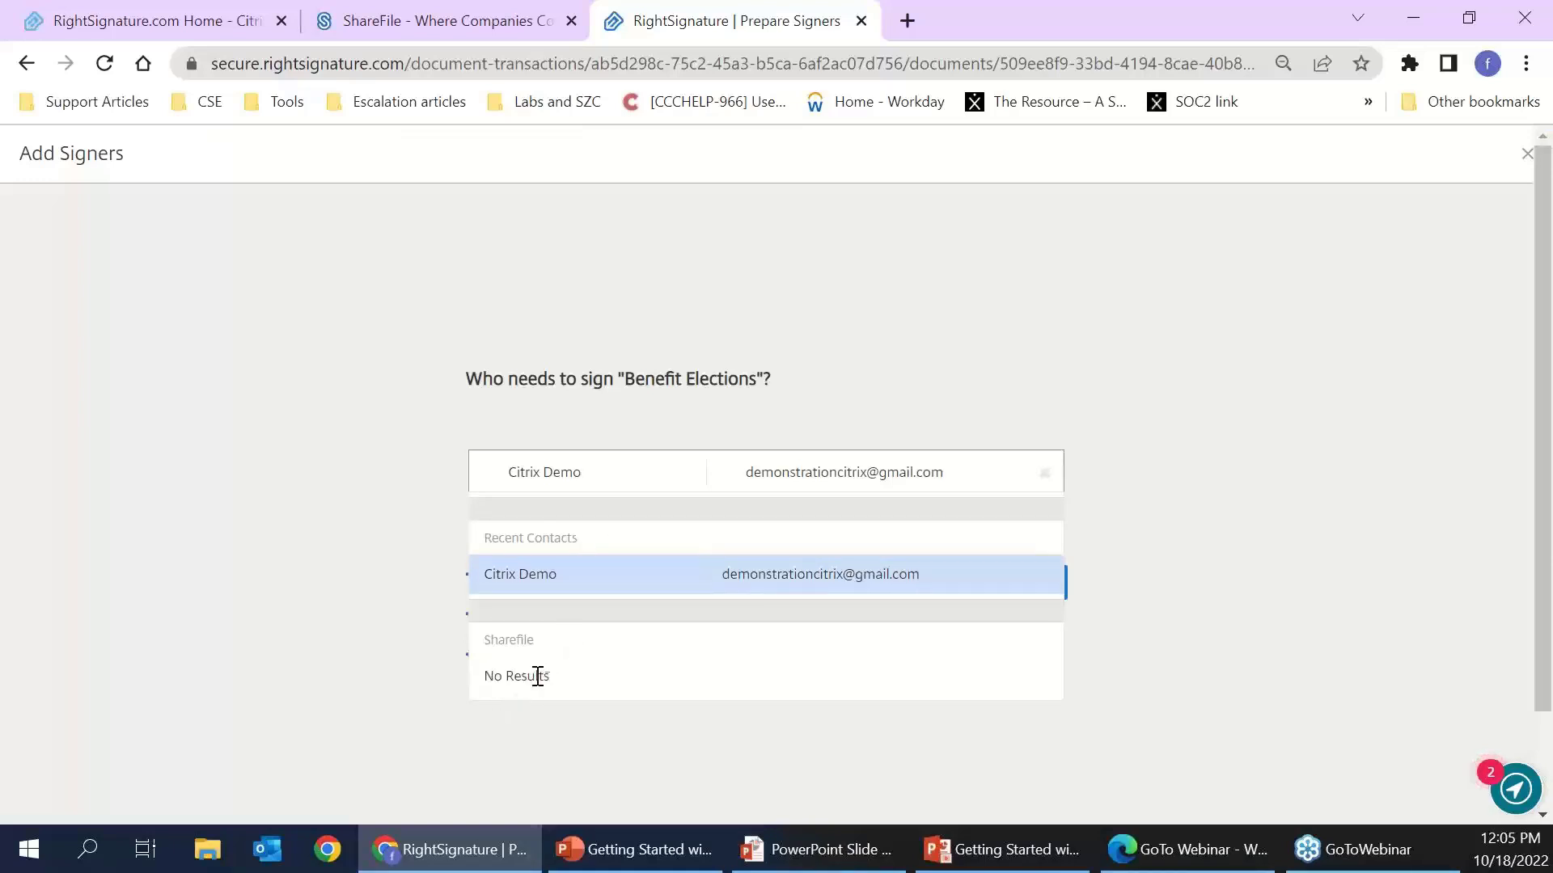
click(389, 441)
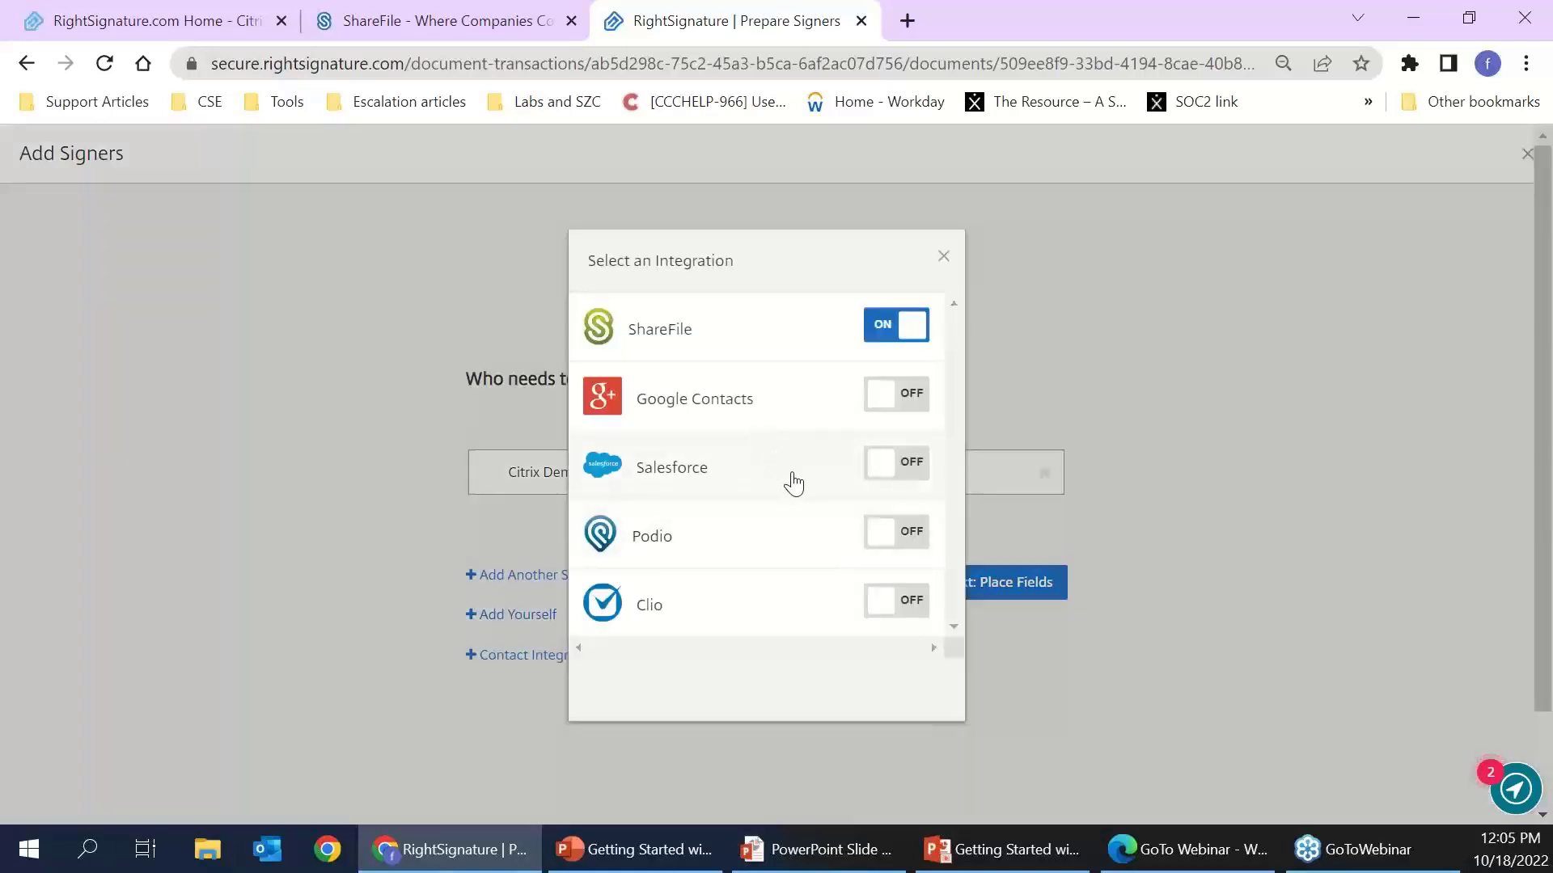
scroll(780, 526, down, 2)
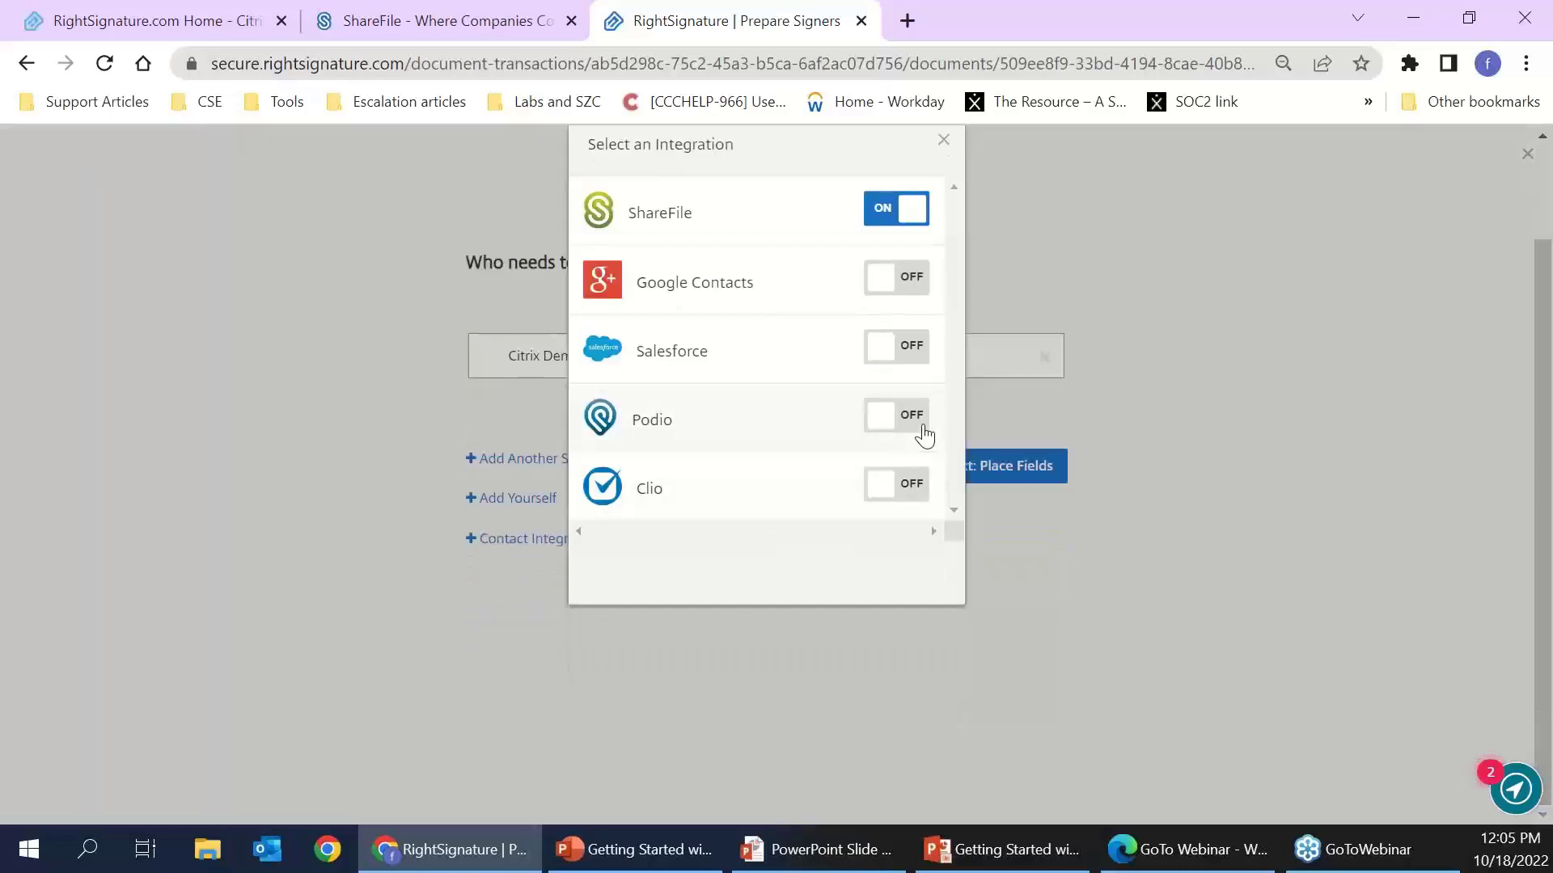
scroll(925, 435, up, 2)
click(944, 253)
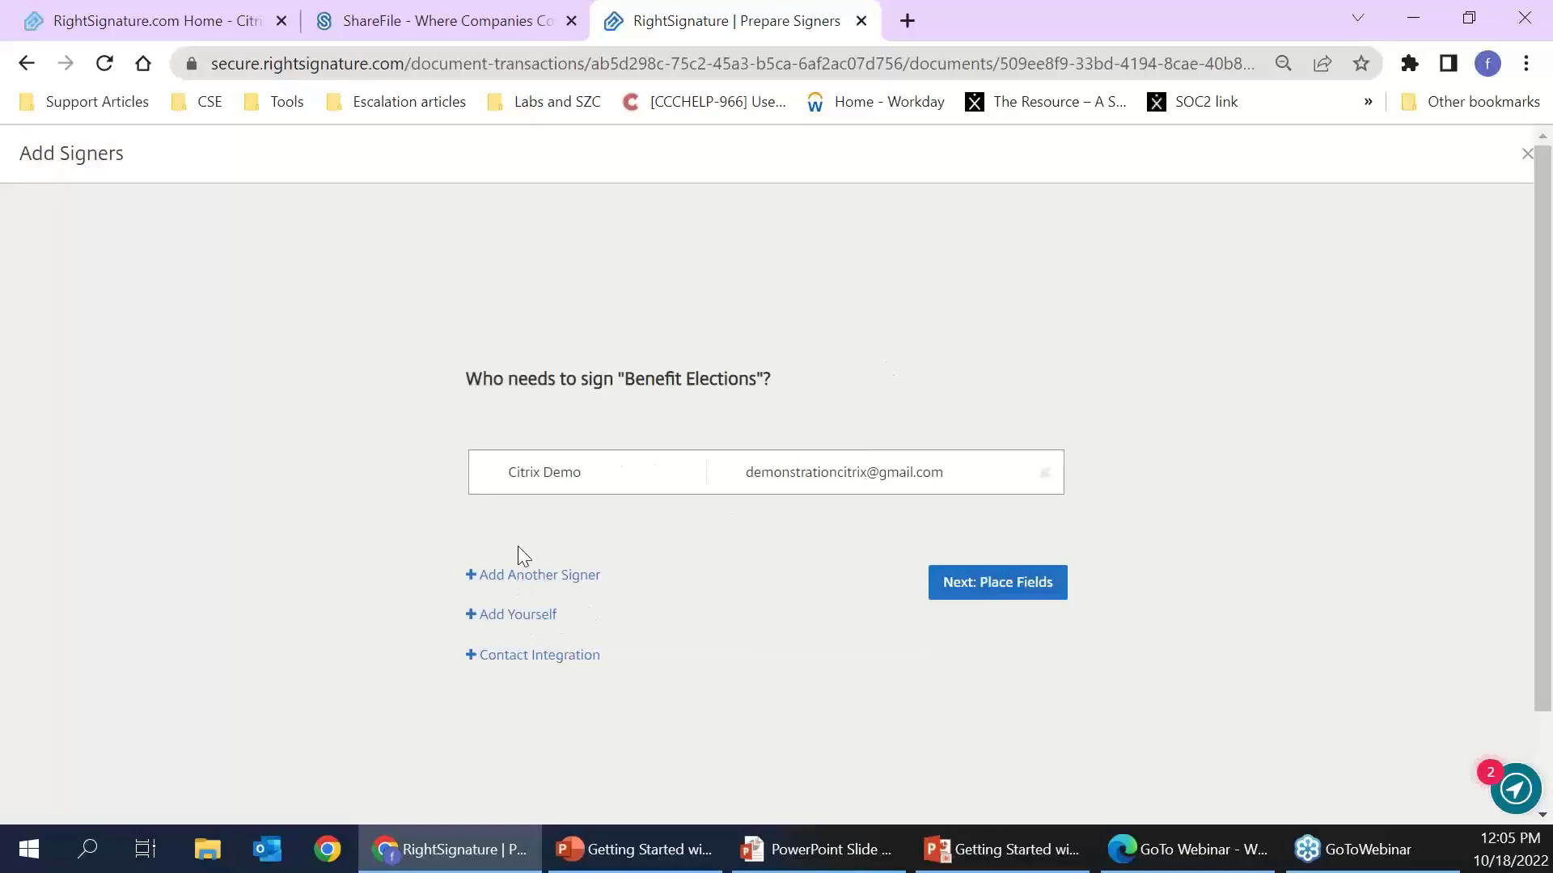
- Add yourself as a second signer, toggle signer order on and off, then remove that signer
click(505, 616)
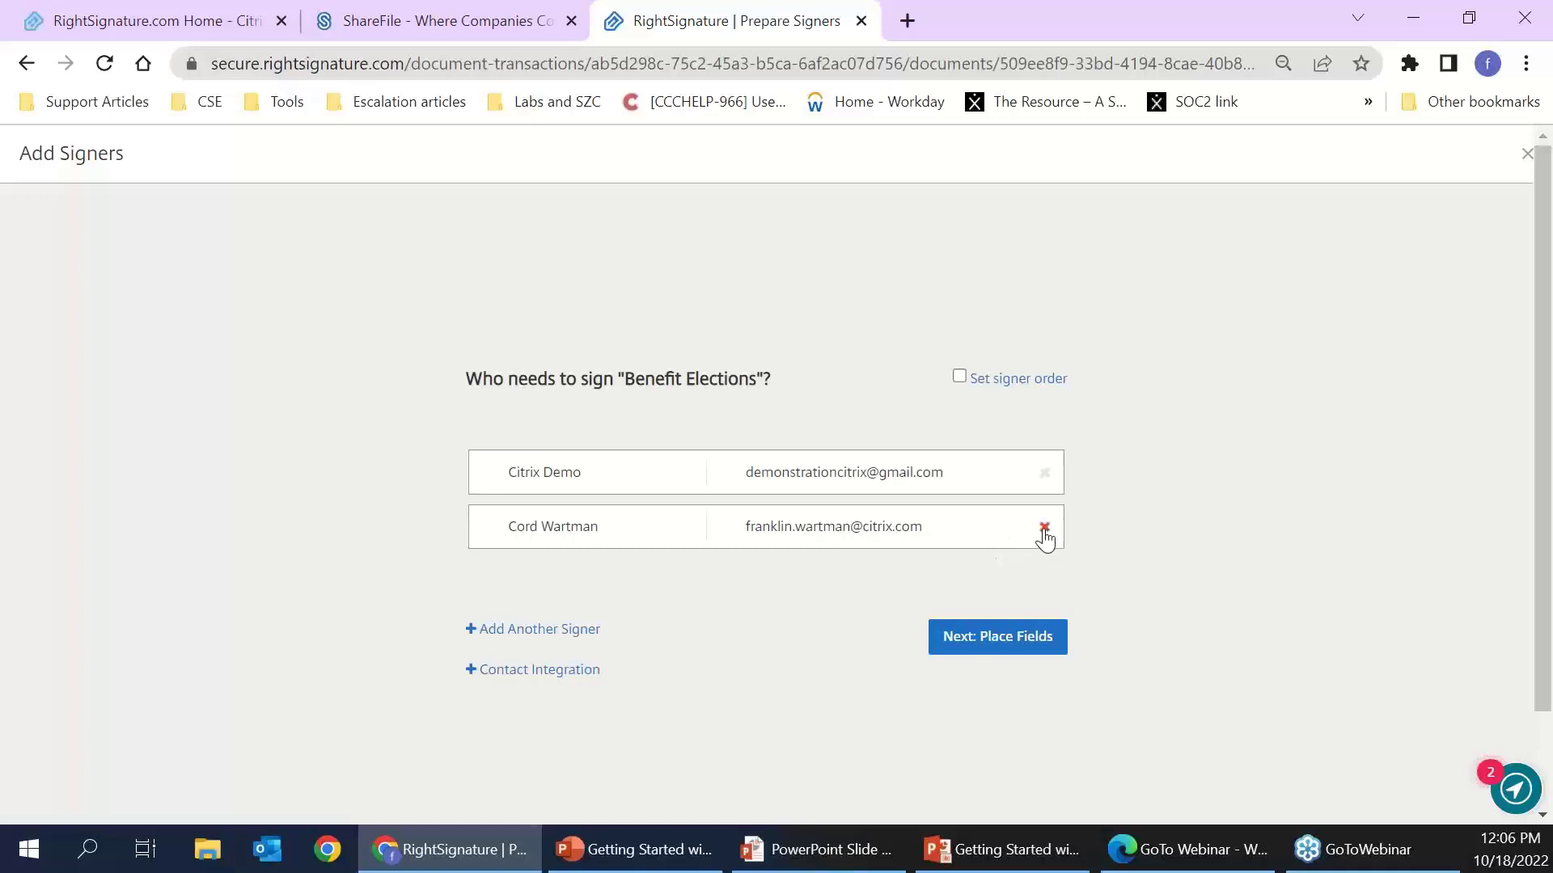
click(958, 377)
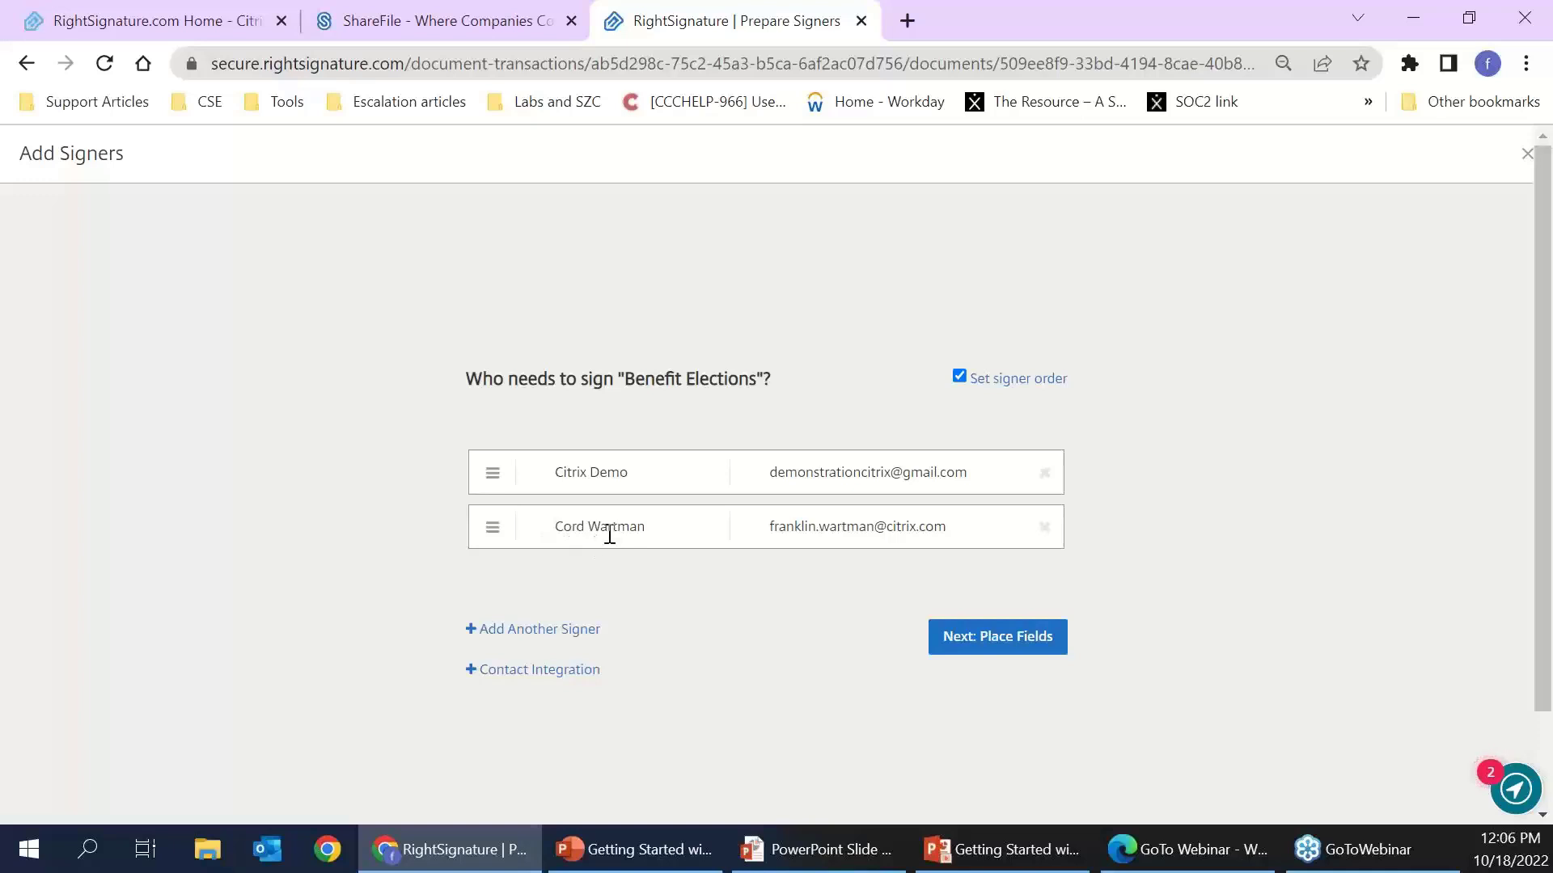
click(960, 376)
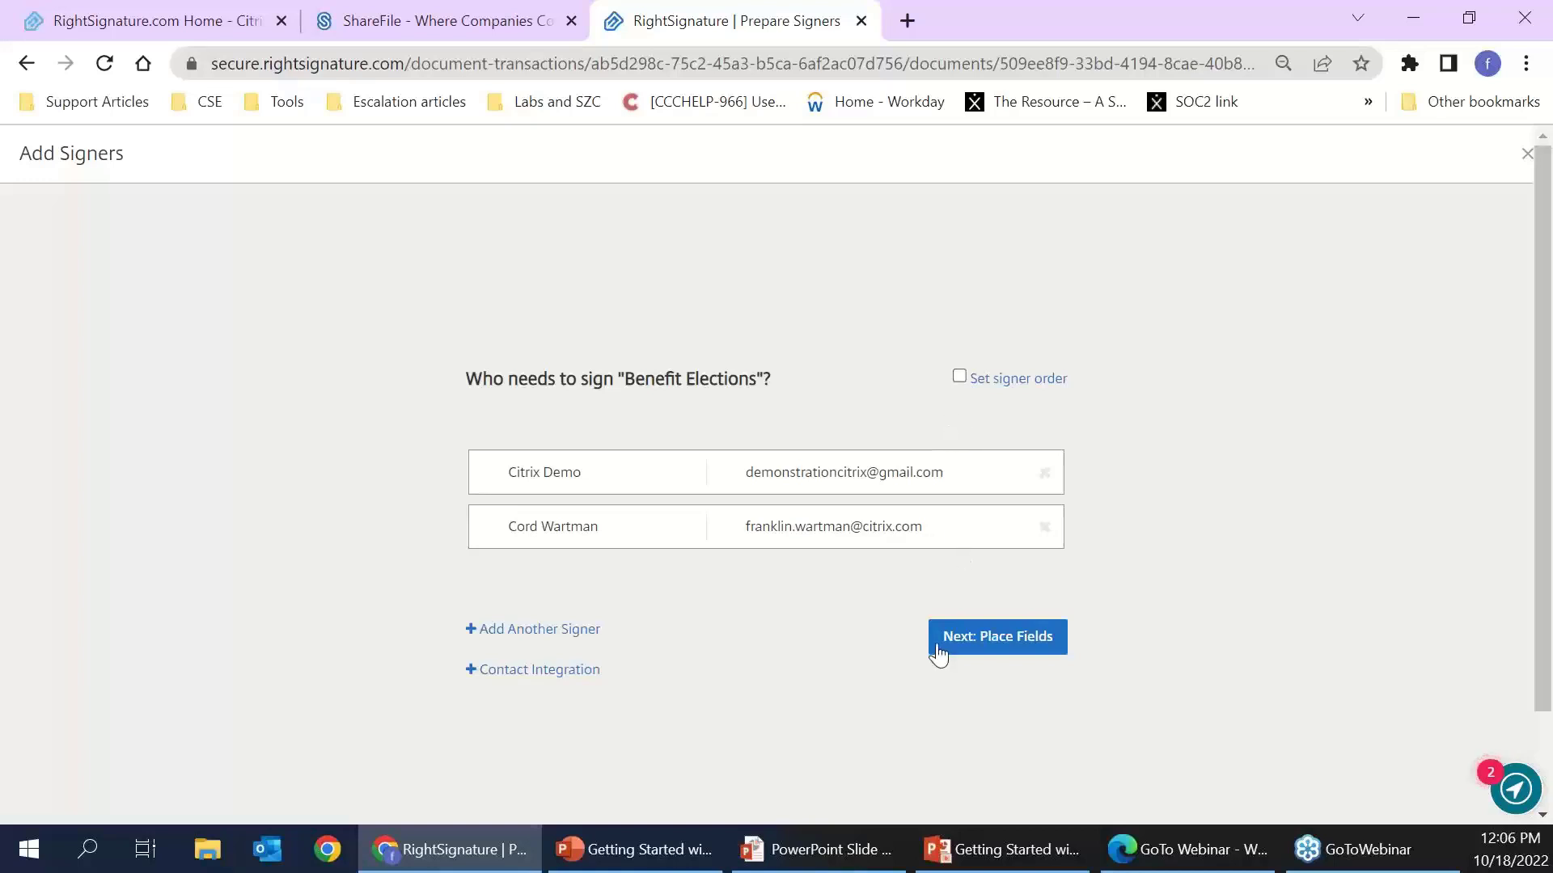
click(1044, 528)
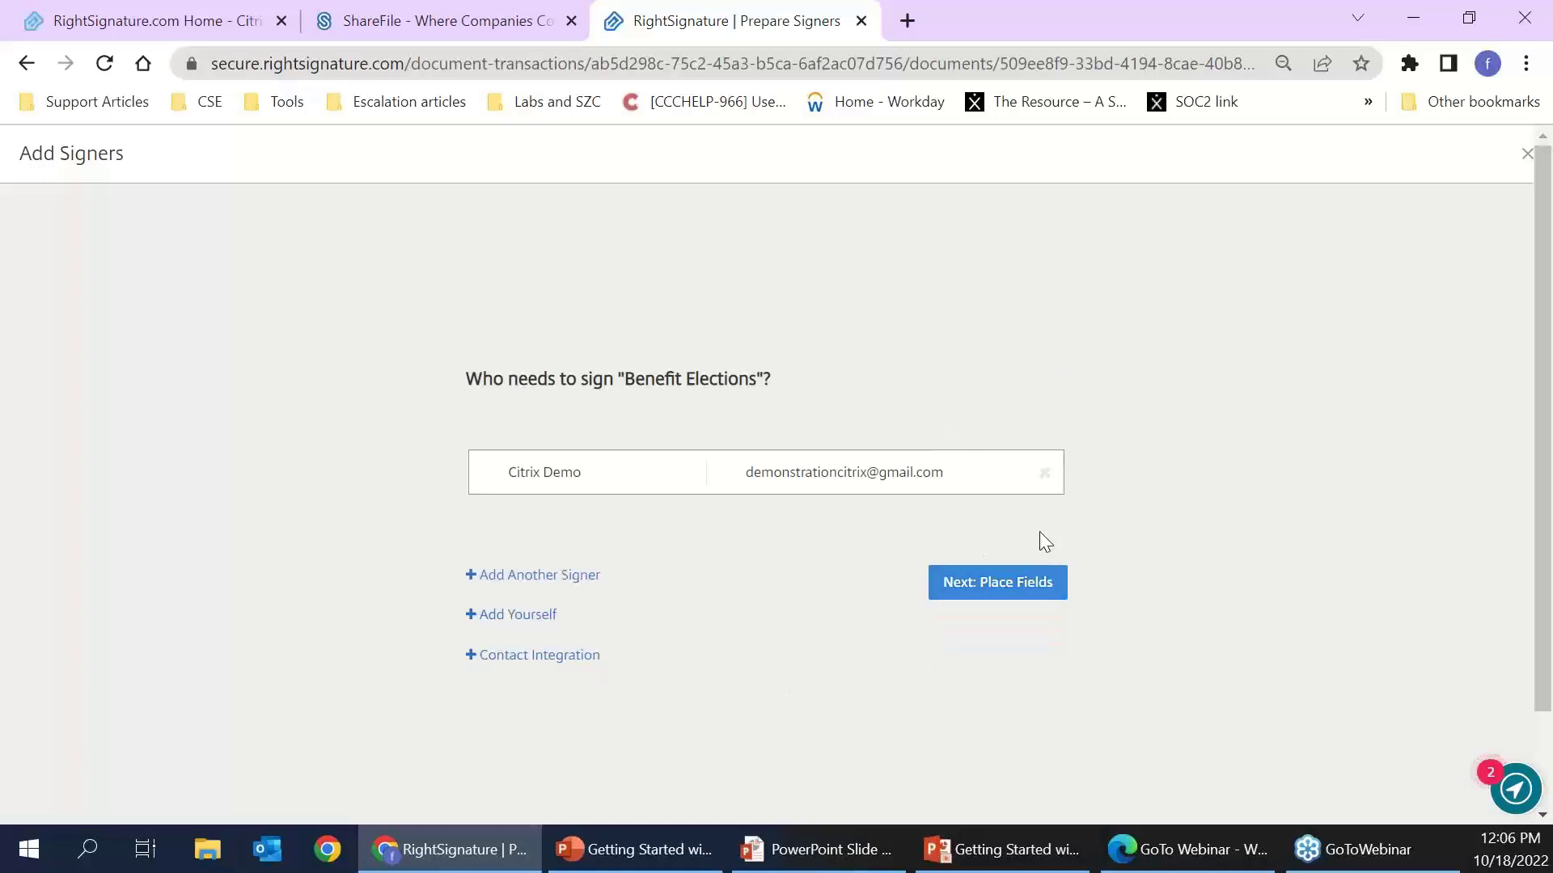
- Continue to Place Fields and choose Add Text under Annotate
click(982, 587)
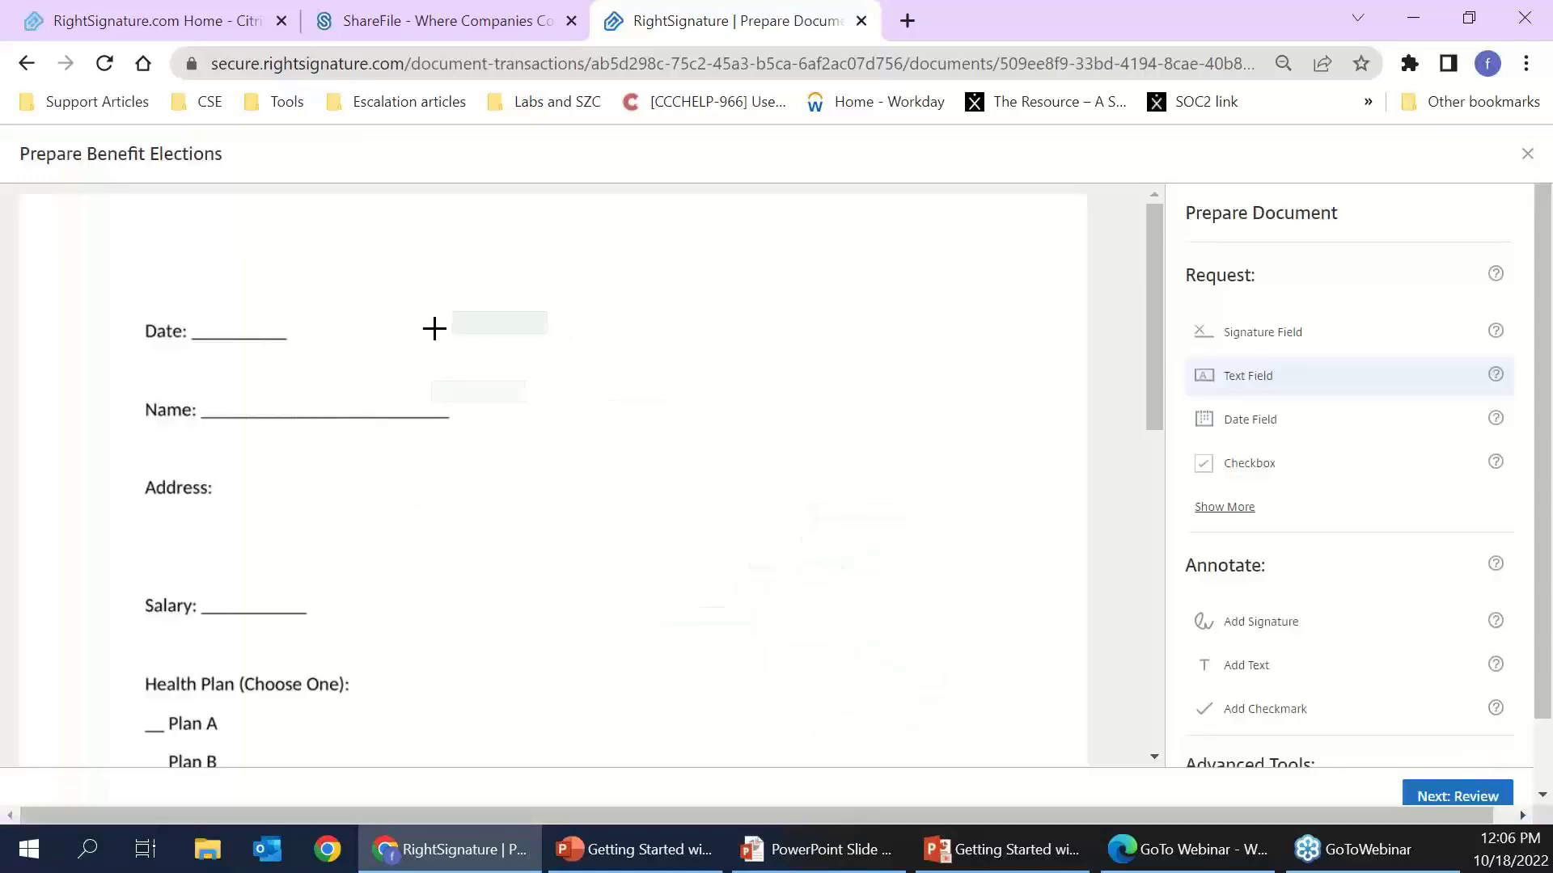
scroll(417, 617, down, 5)
scroll(417, 617, down, 4)
scroll(423, 631, up, 9)
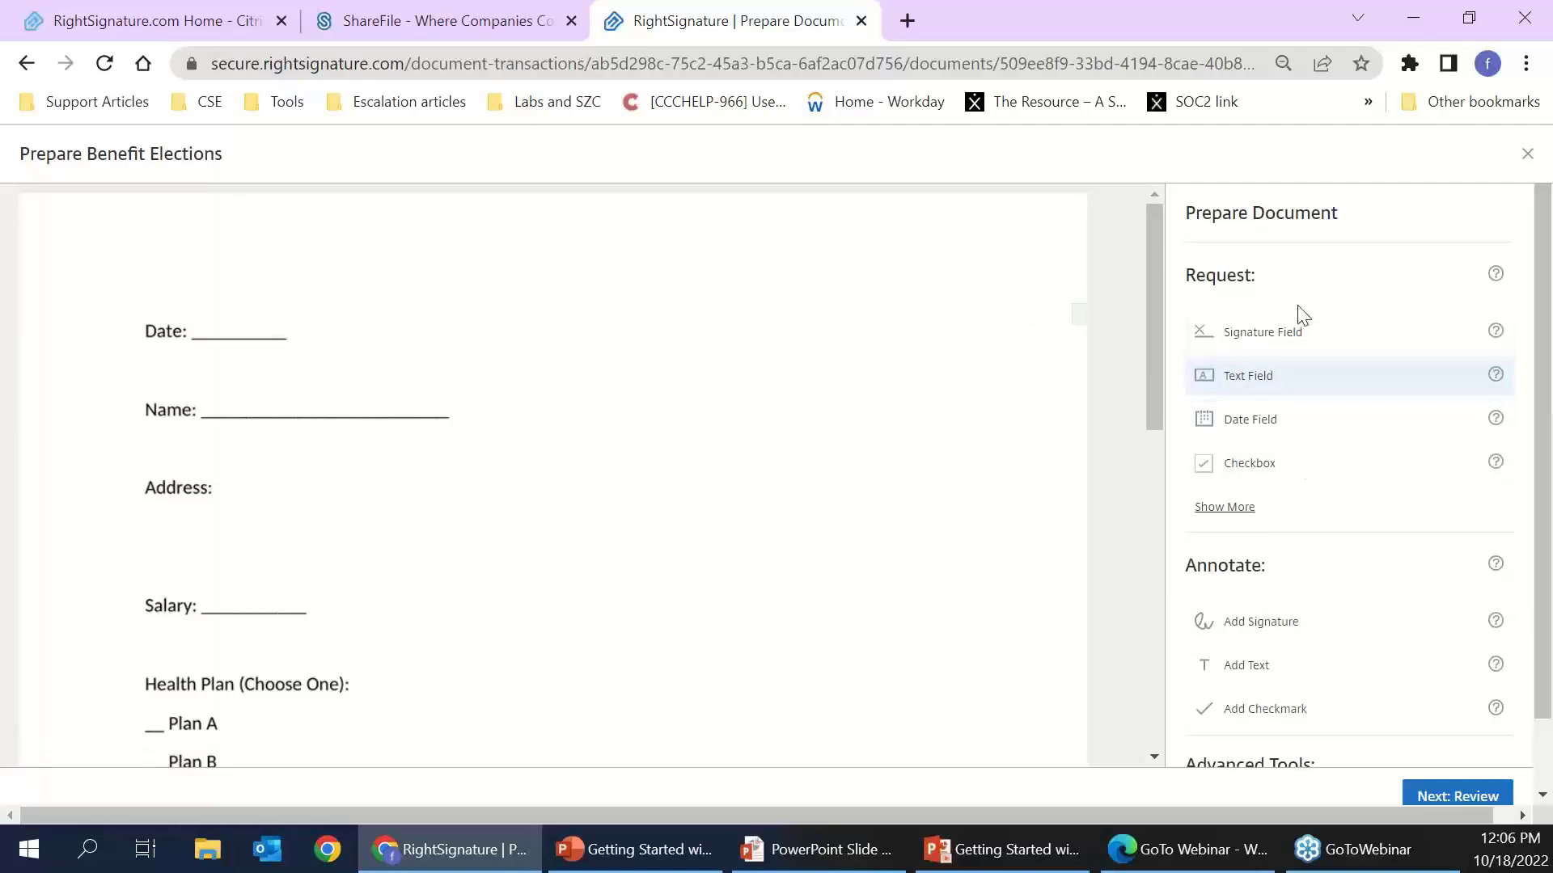
scroll(1302, 361, down, 3)
scroll(1306, 361, up, 3)
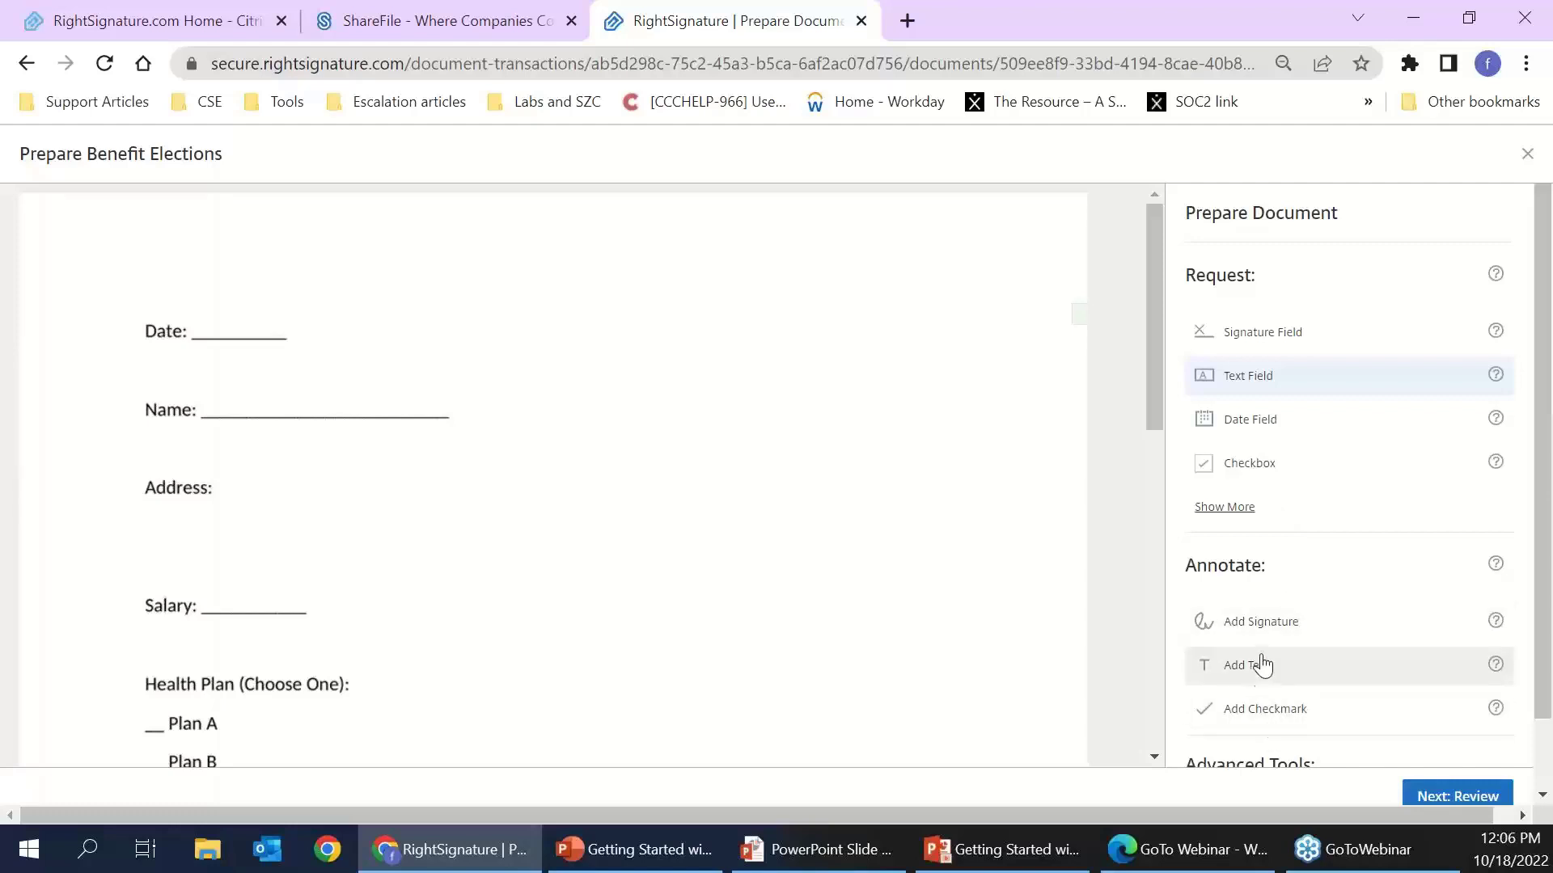
click(1262, 679)
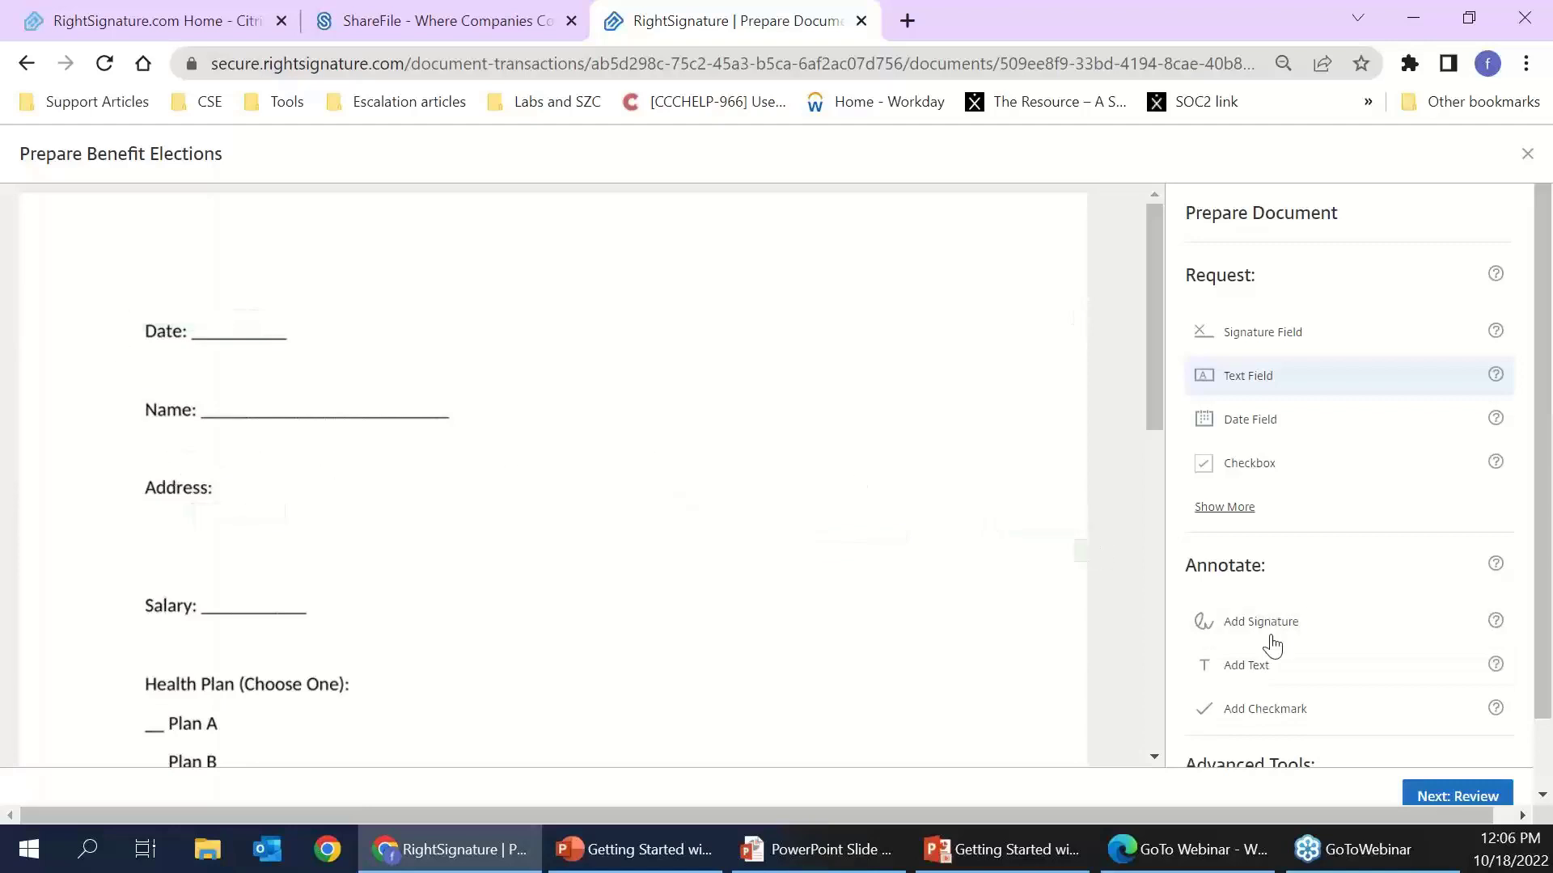
click(1254, 665)
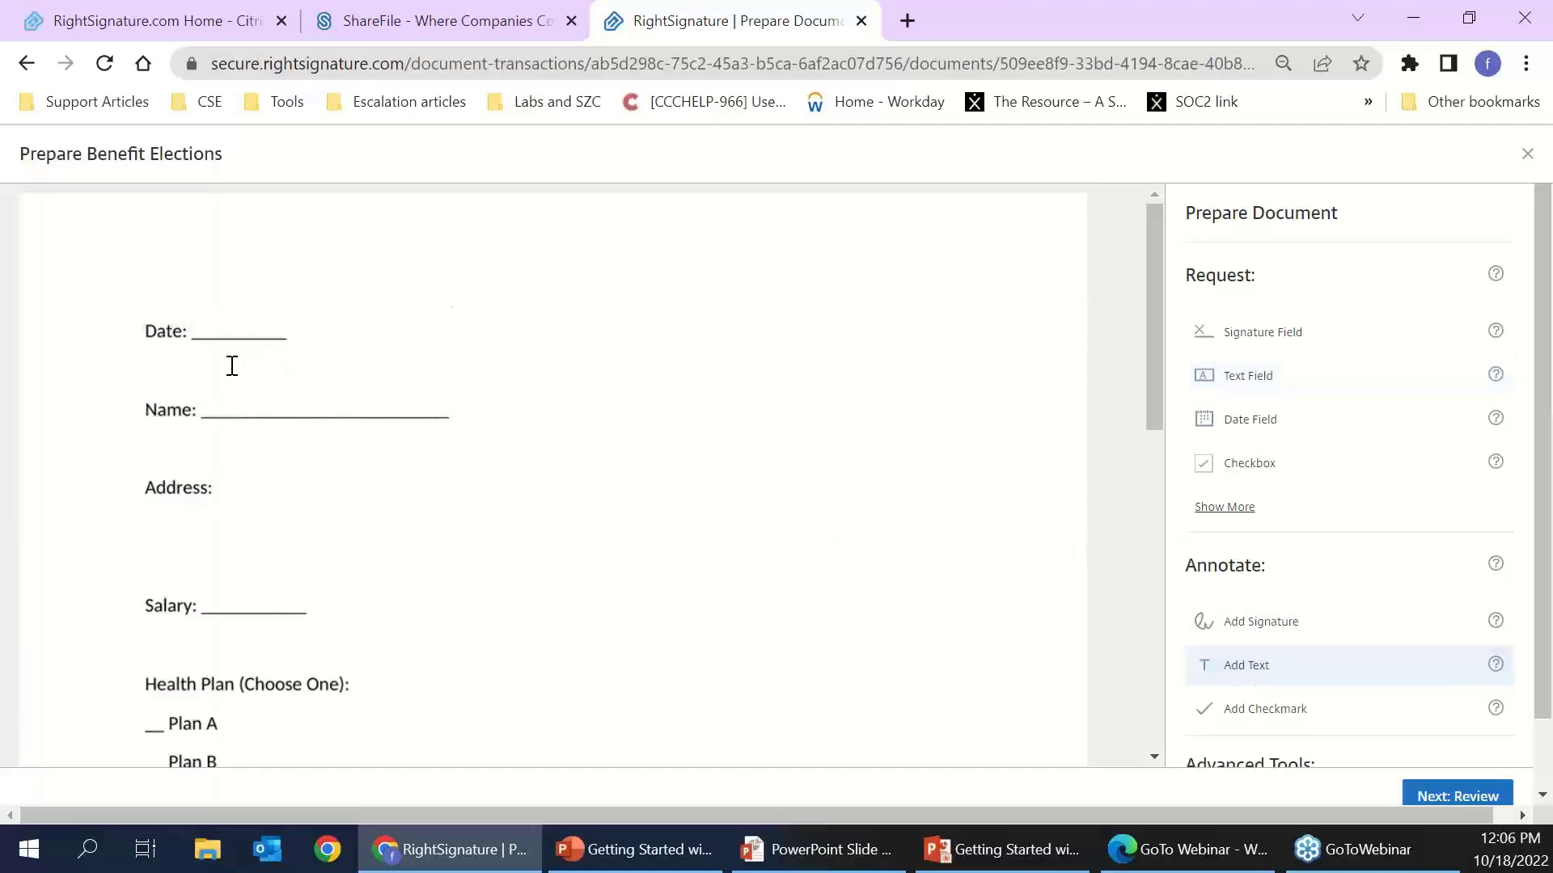
- Annotate 10/18/2022 beside Date and a sample first name on the Name line
click(202, 323)
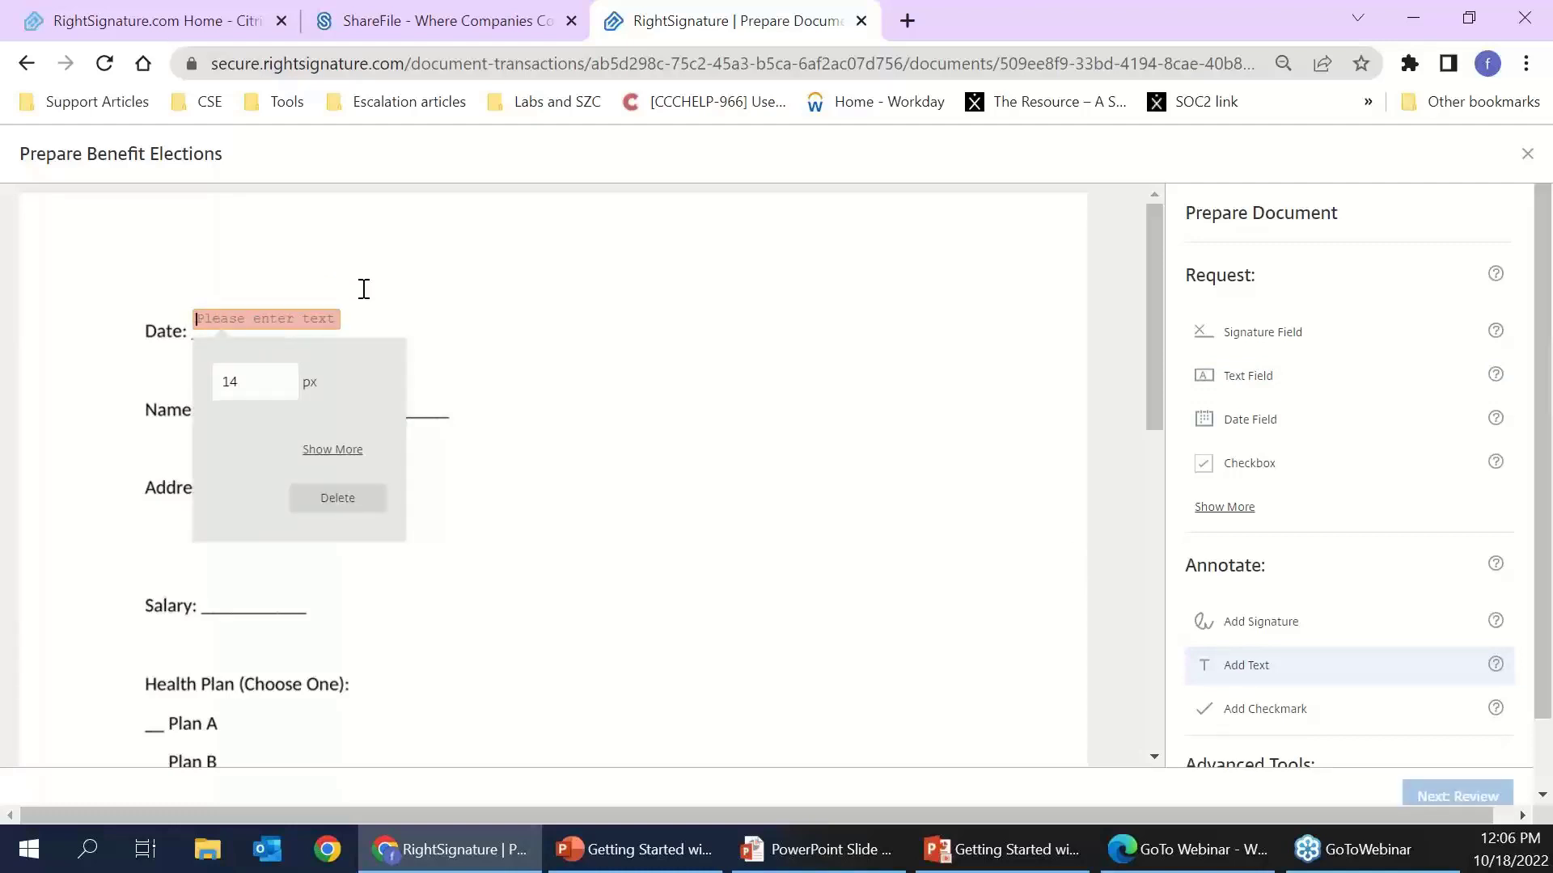
text(10)
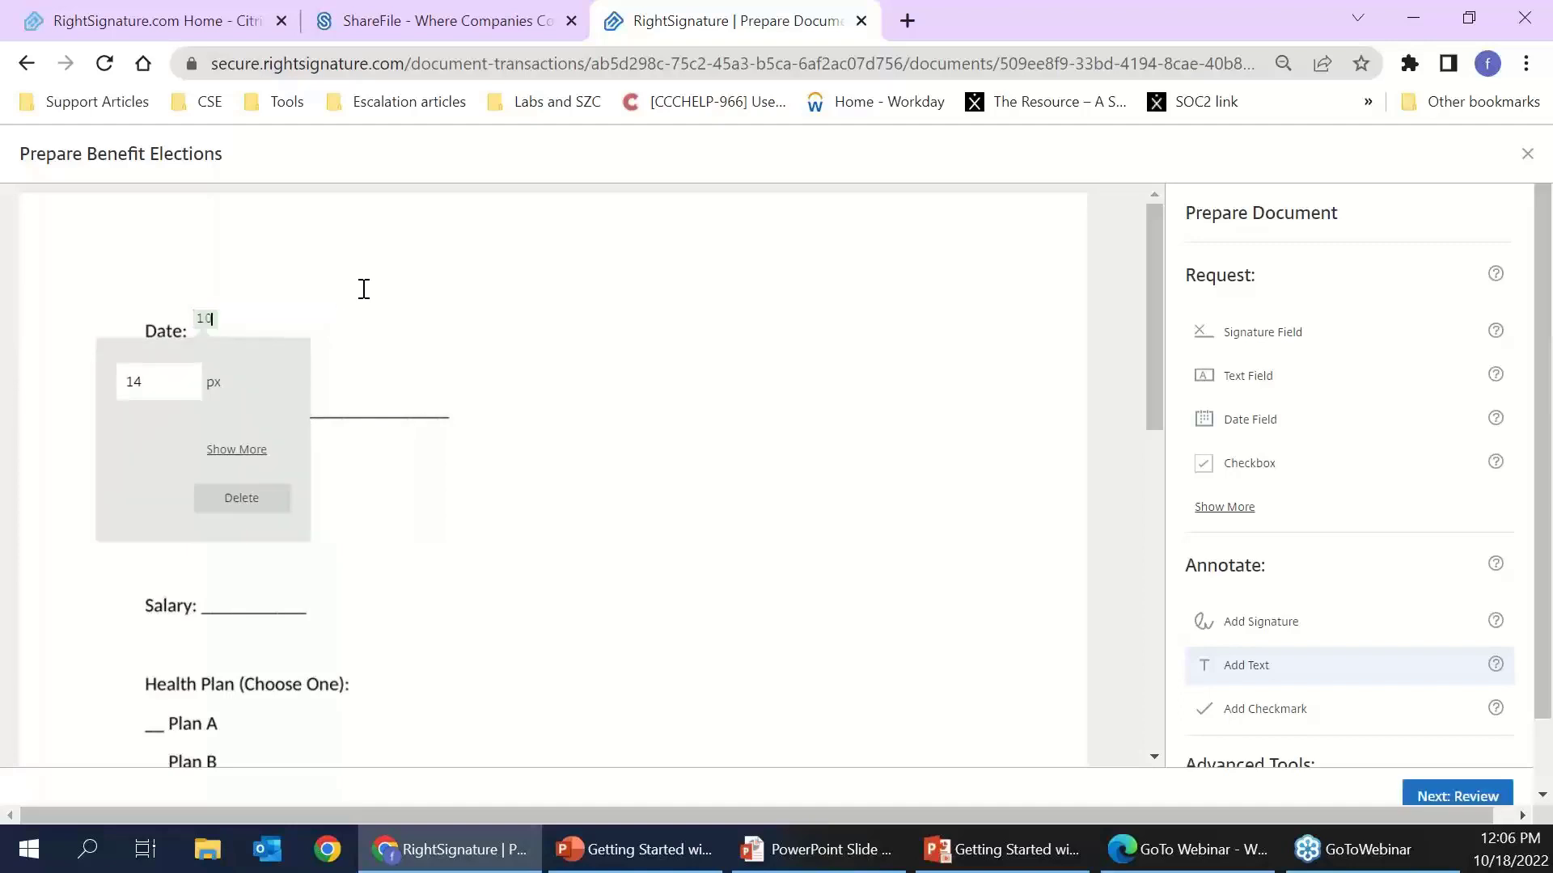
text(/18)
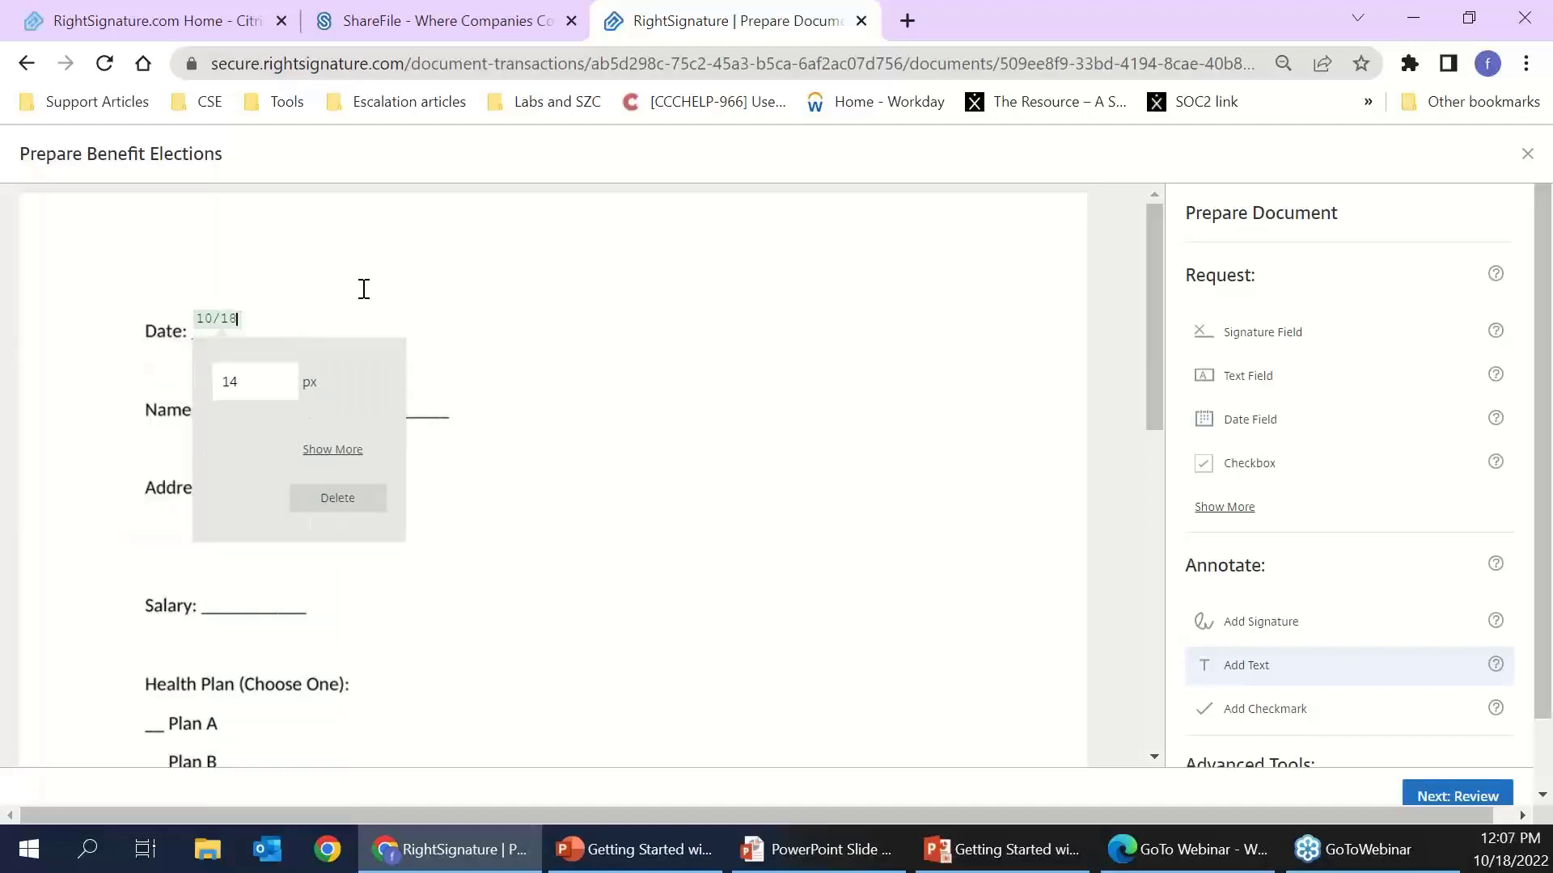
text(/2022)
click(513, 413)
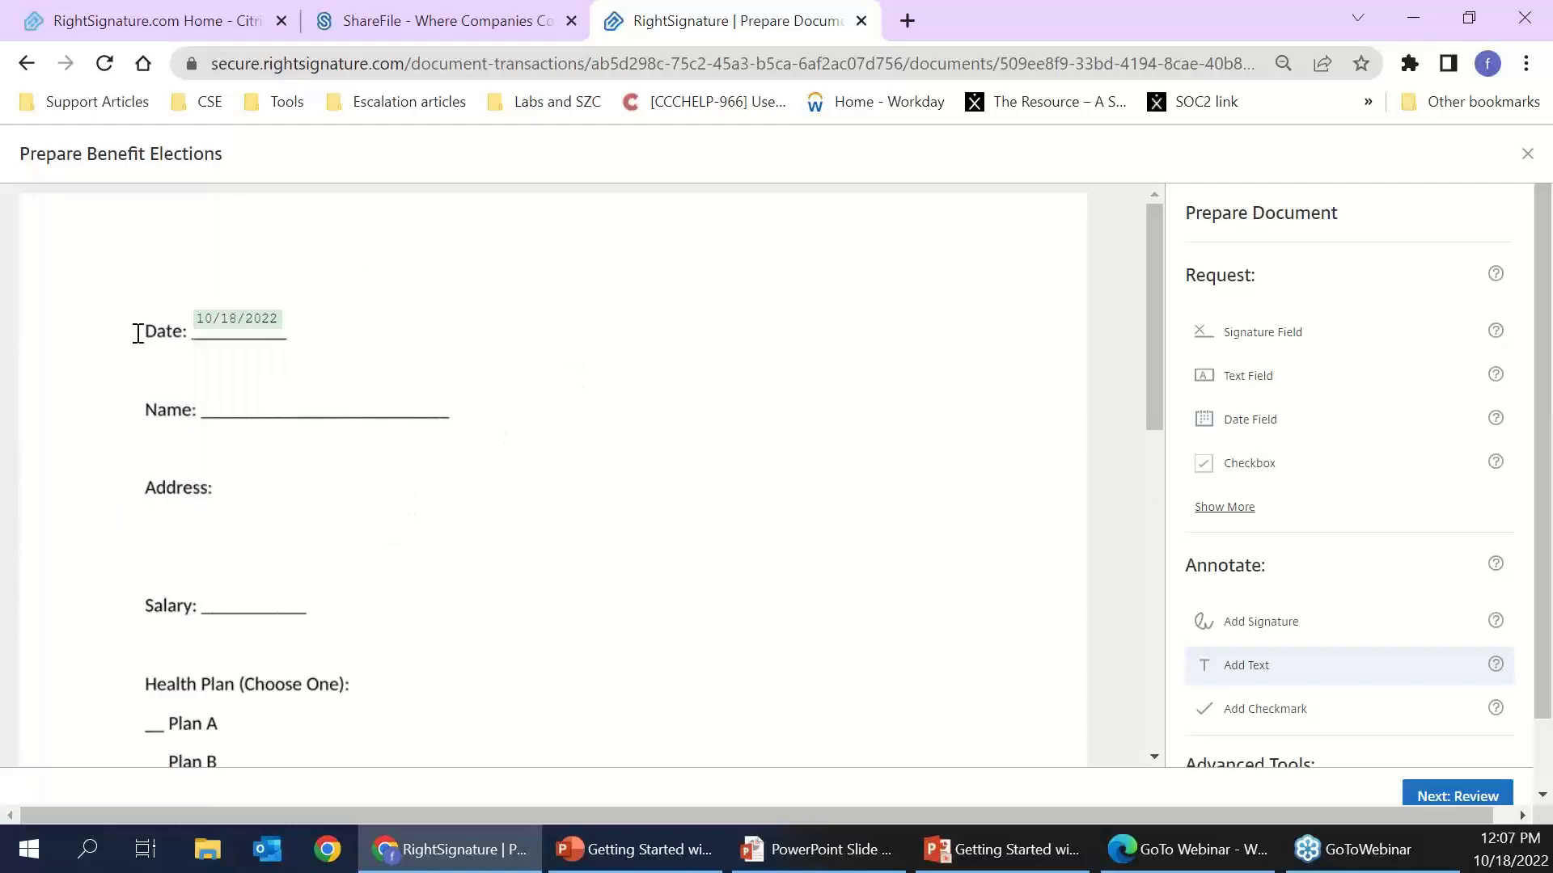
click(228, 393)
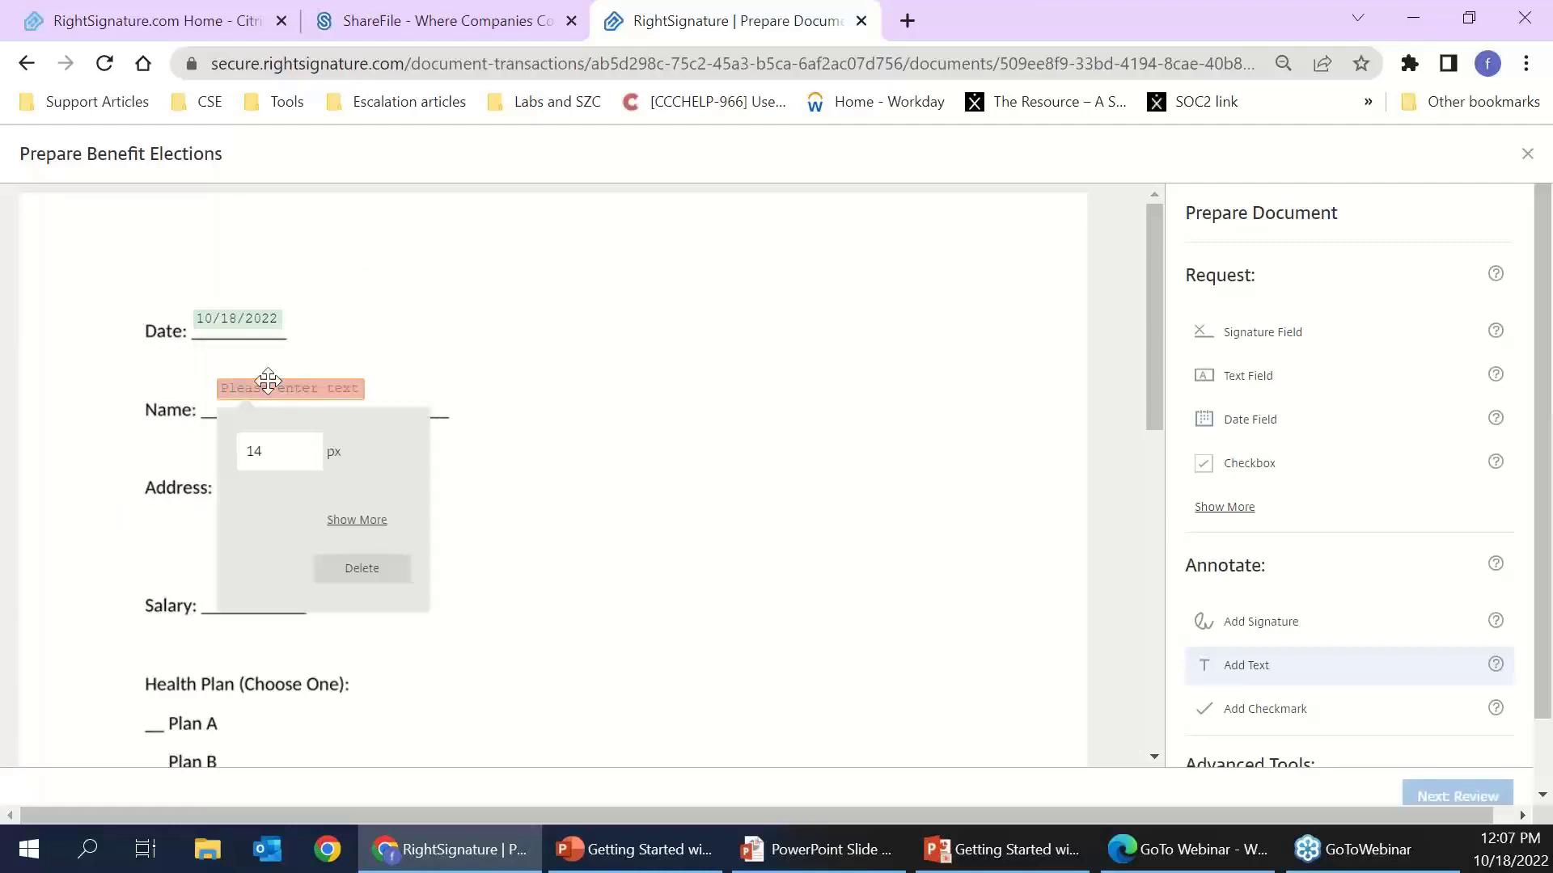
text(Ficardo)
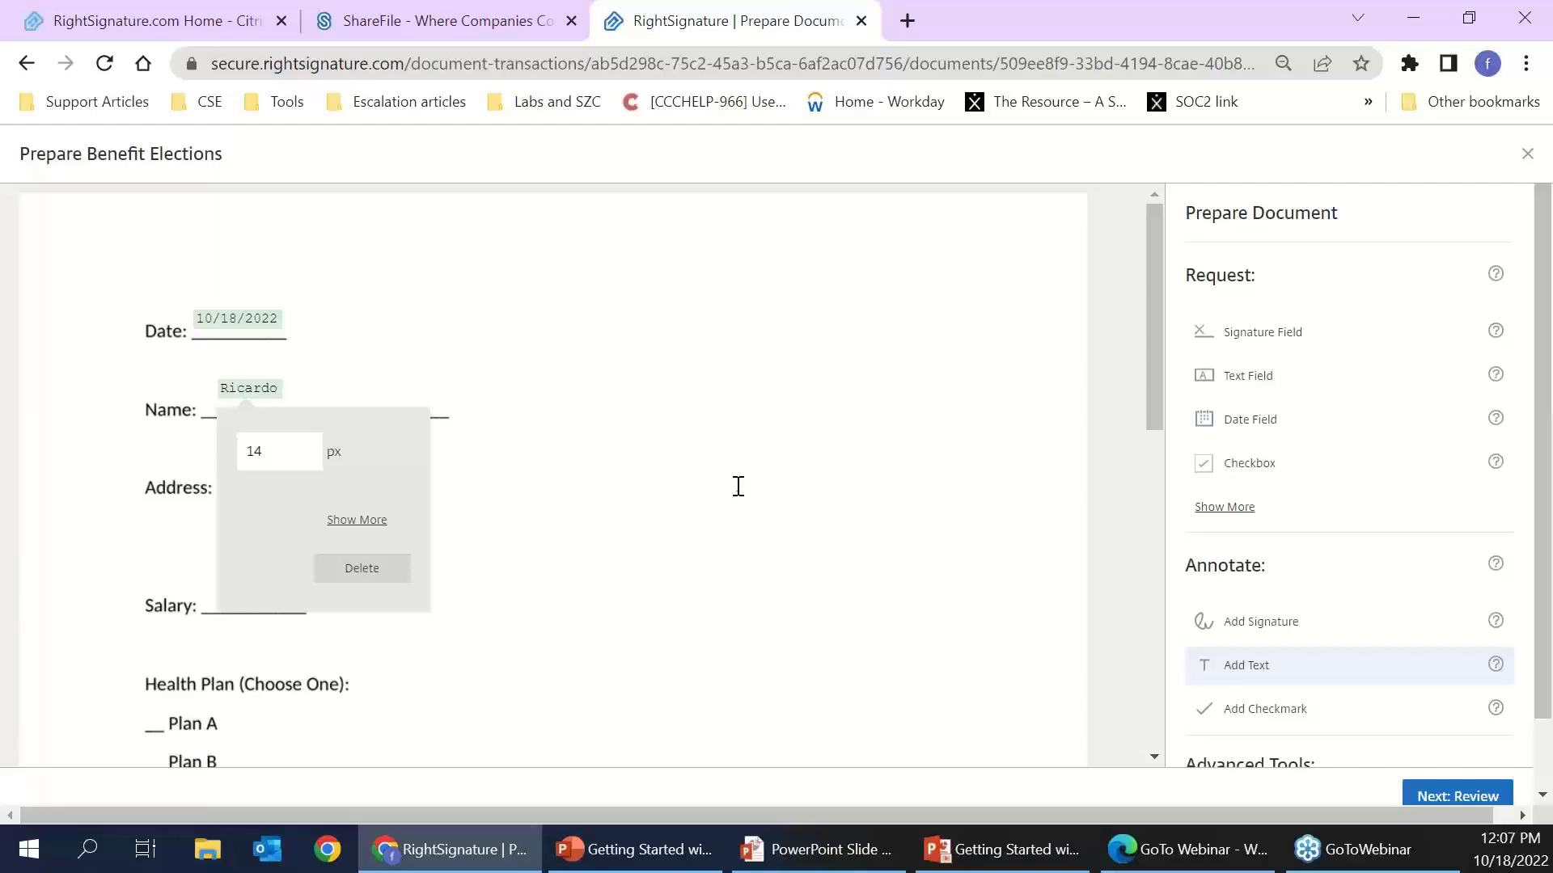
click(506, 516)
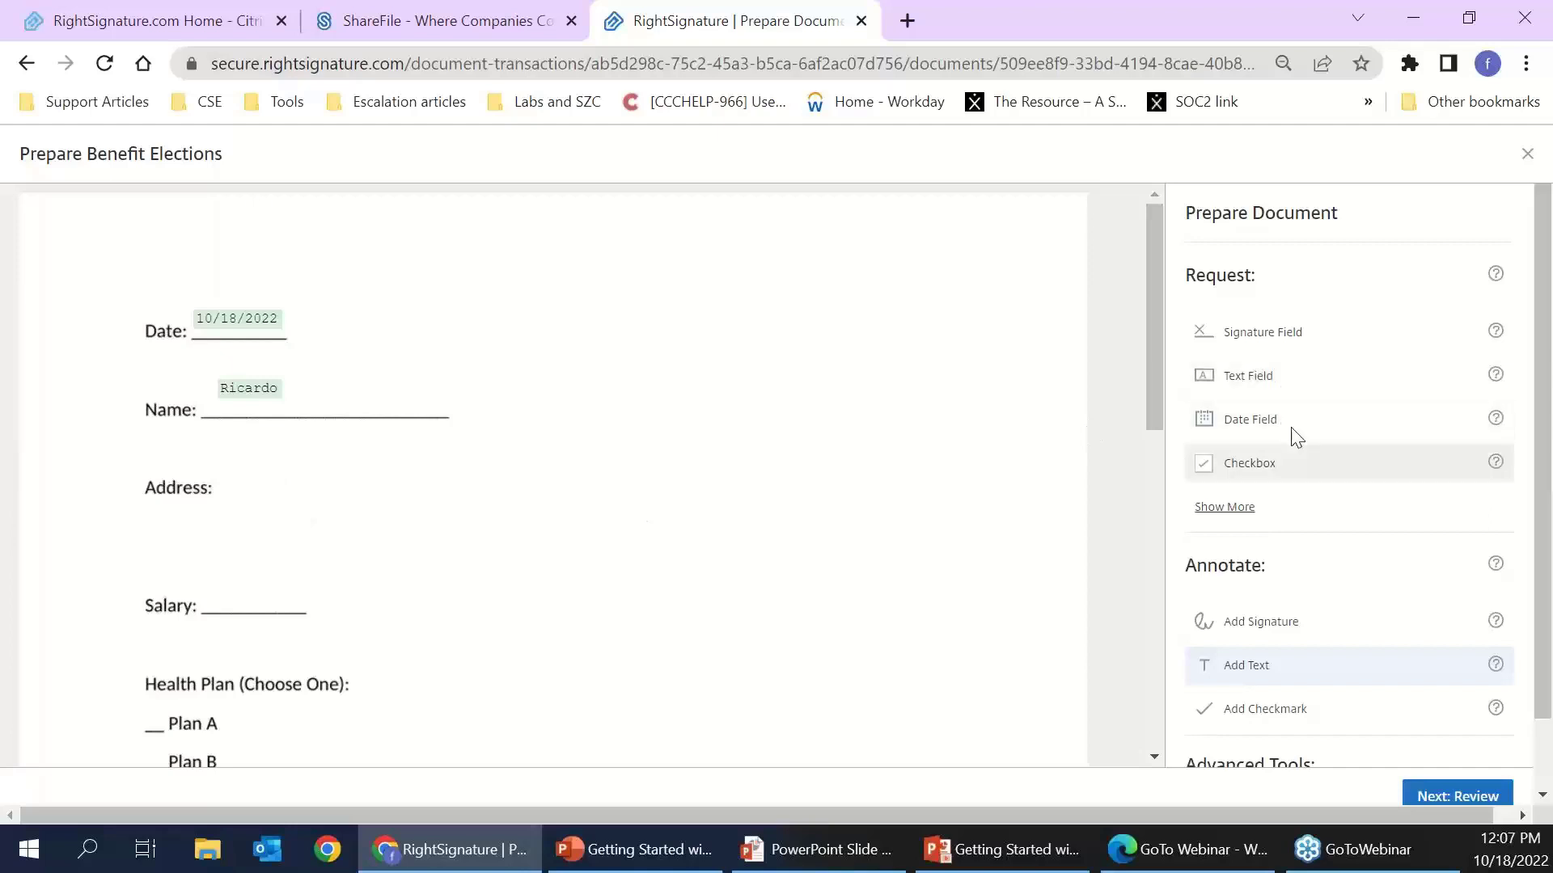
- Place a text field under the Address heading and enlarge it
click(1240, 519)
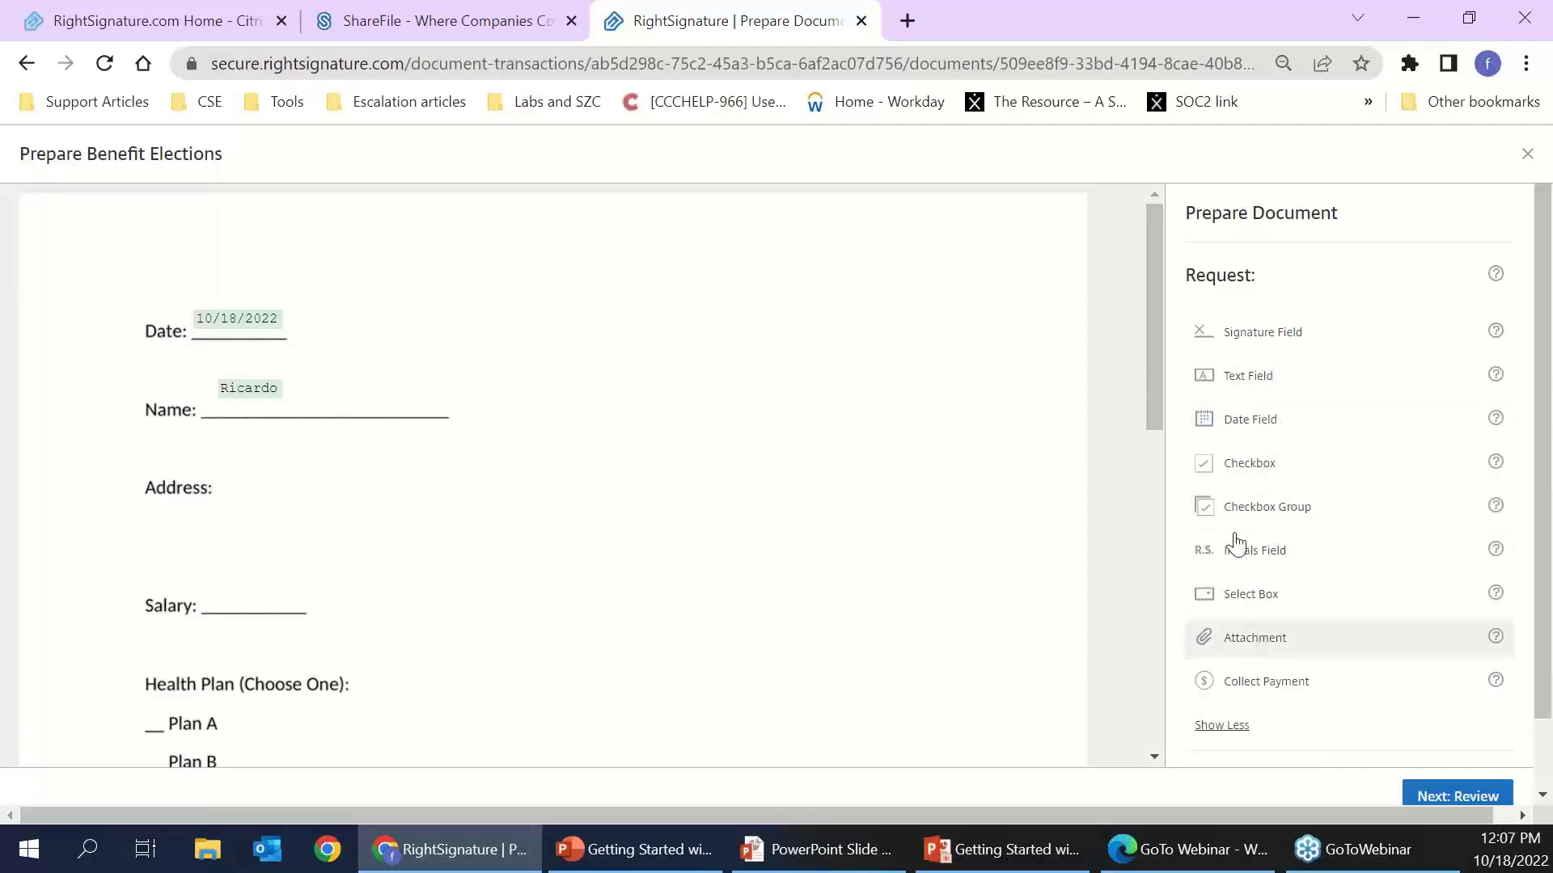
click(1254, 384)
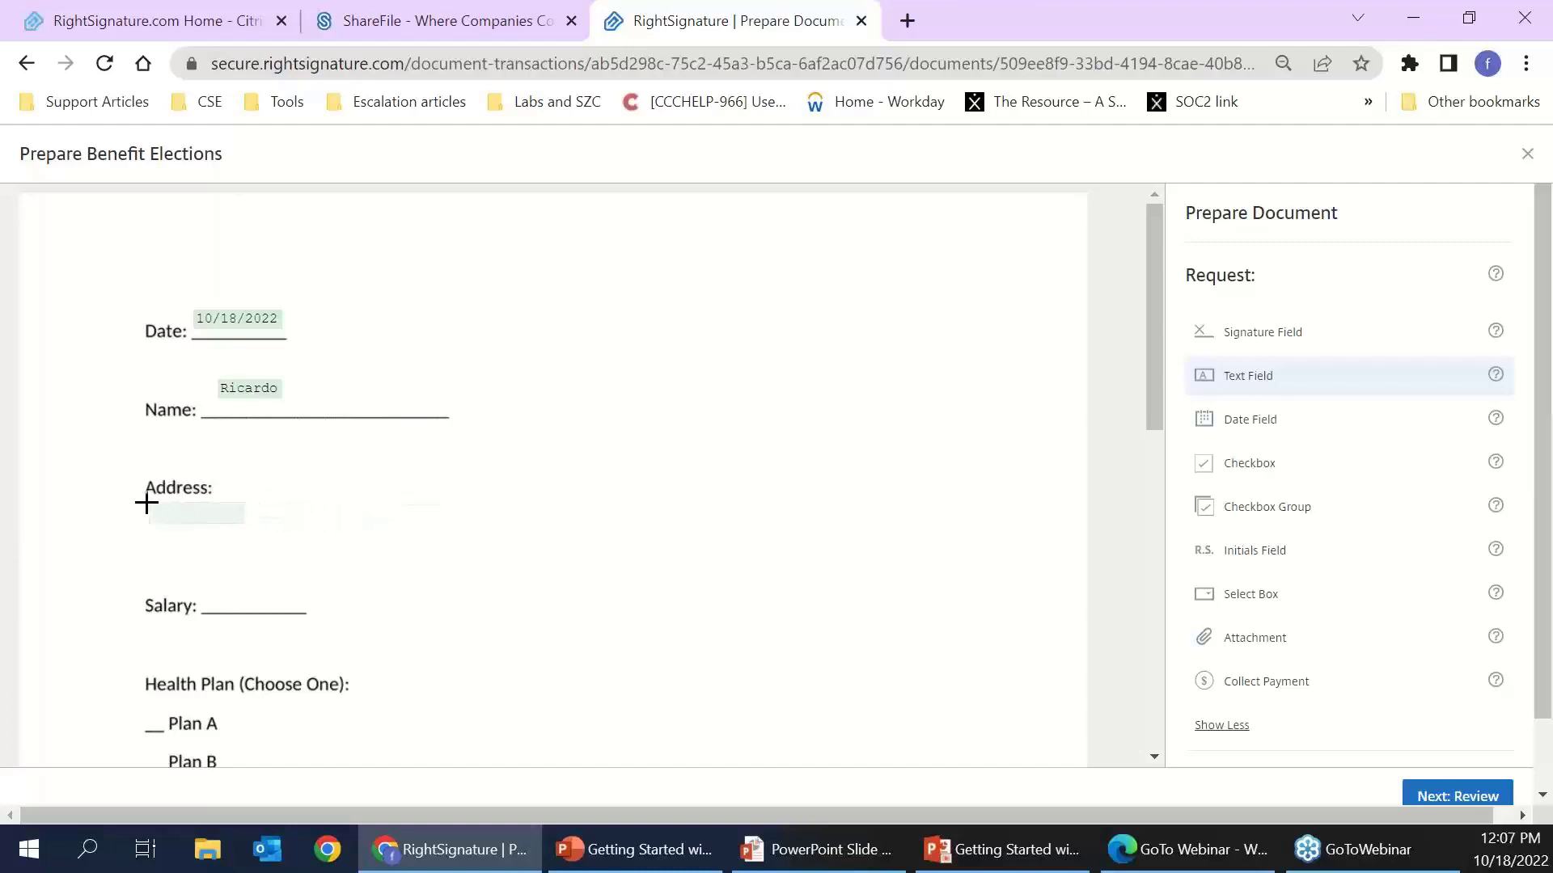
click(147, 503)
drag(242, 527, 454, 591)
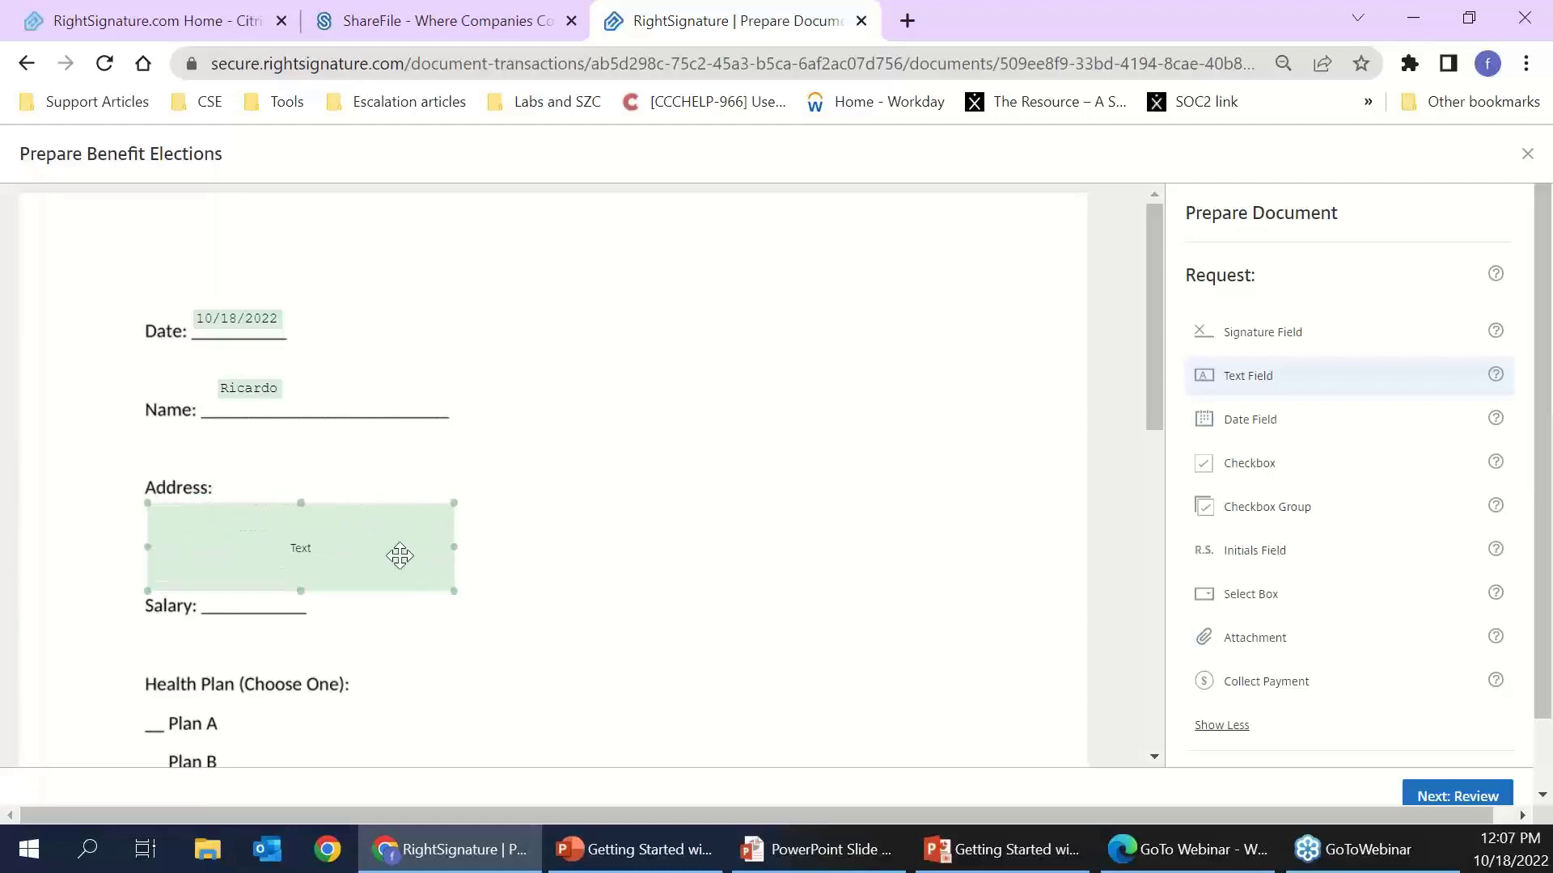
- Enable Name this field and name the text field Address
click(395, 553)
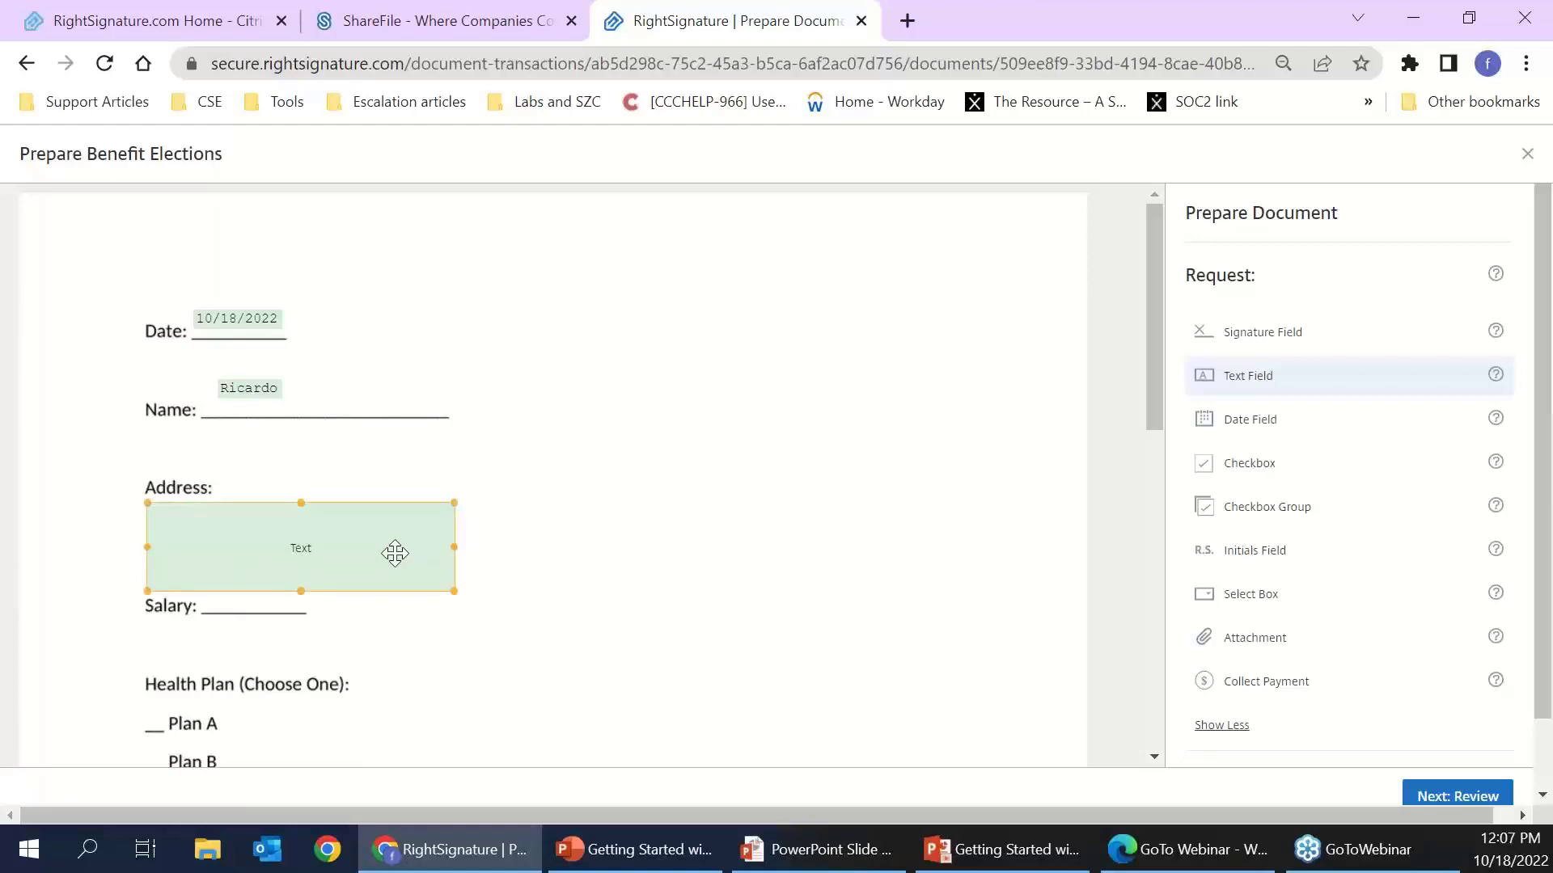
click(299, 400)
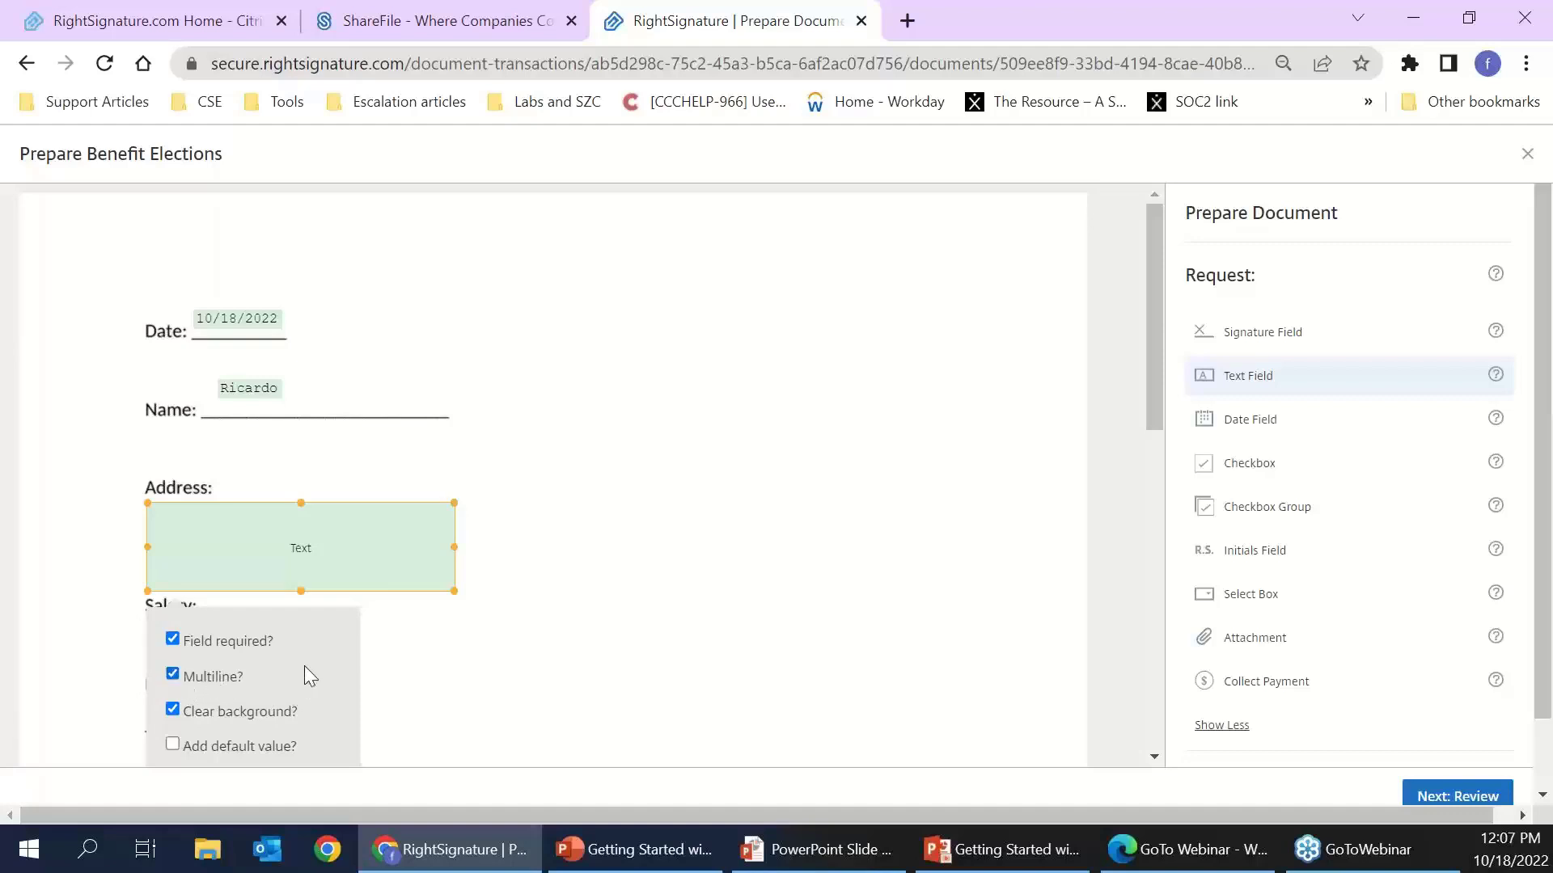
scroll(304, 667, down, 1)
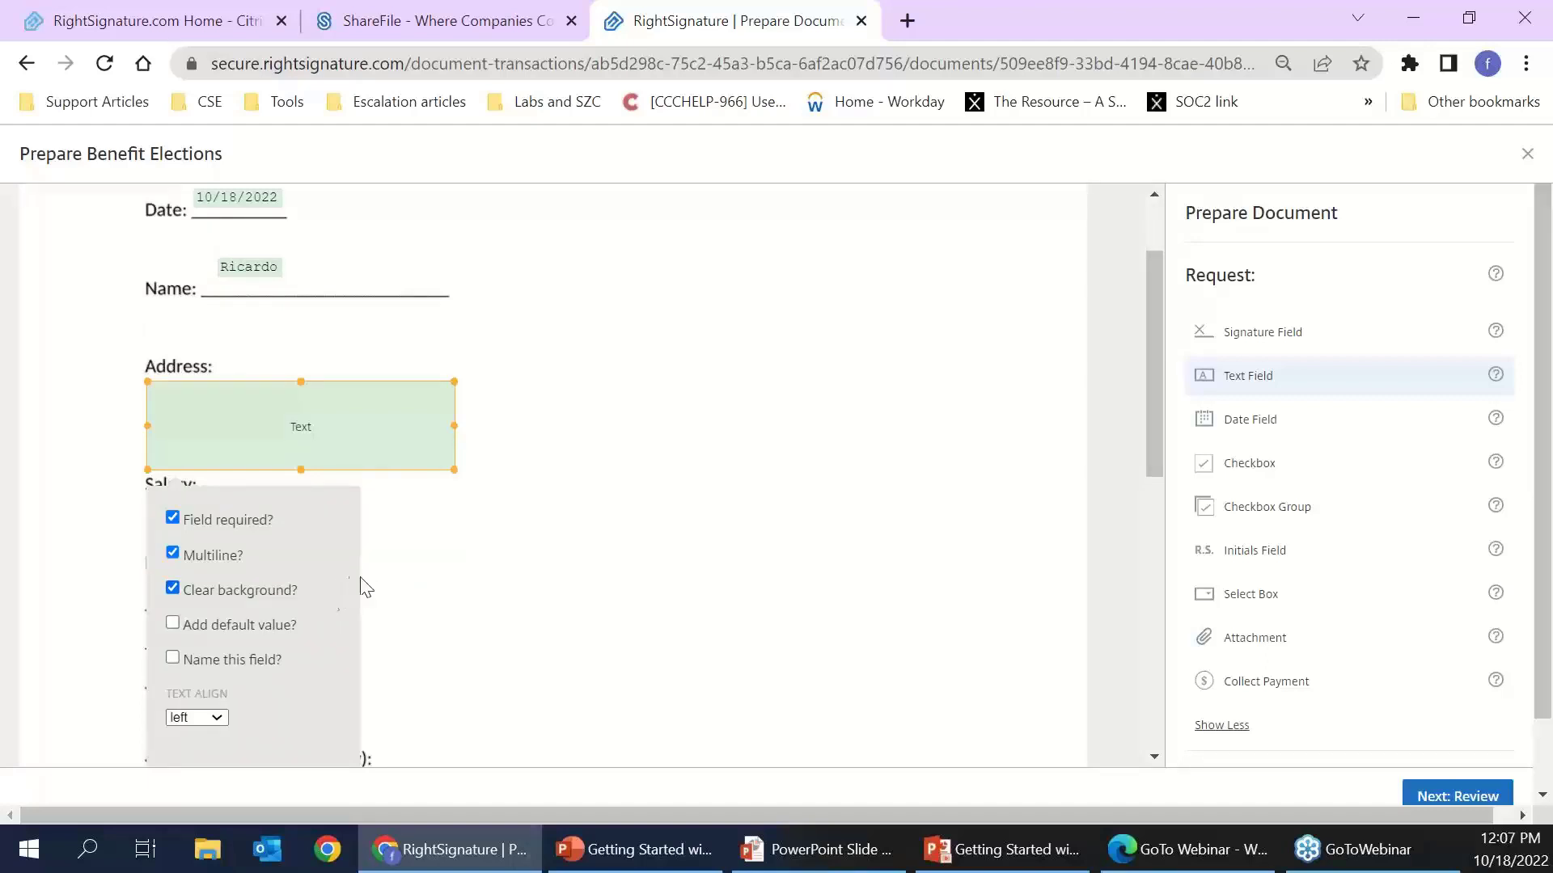
click(216, 662)
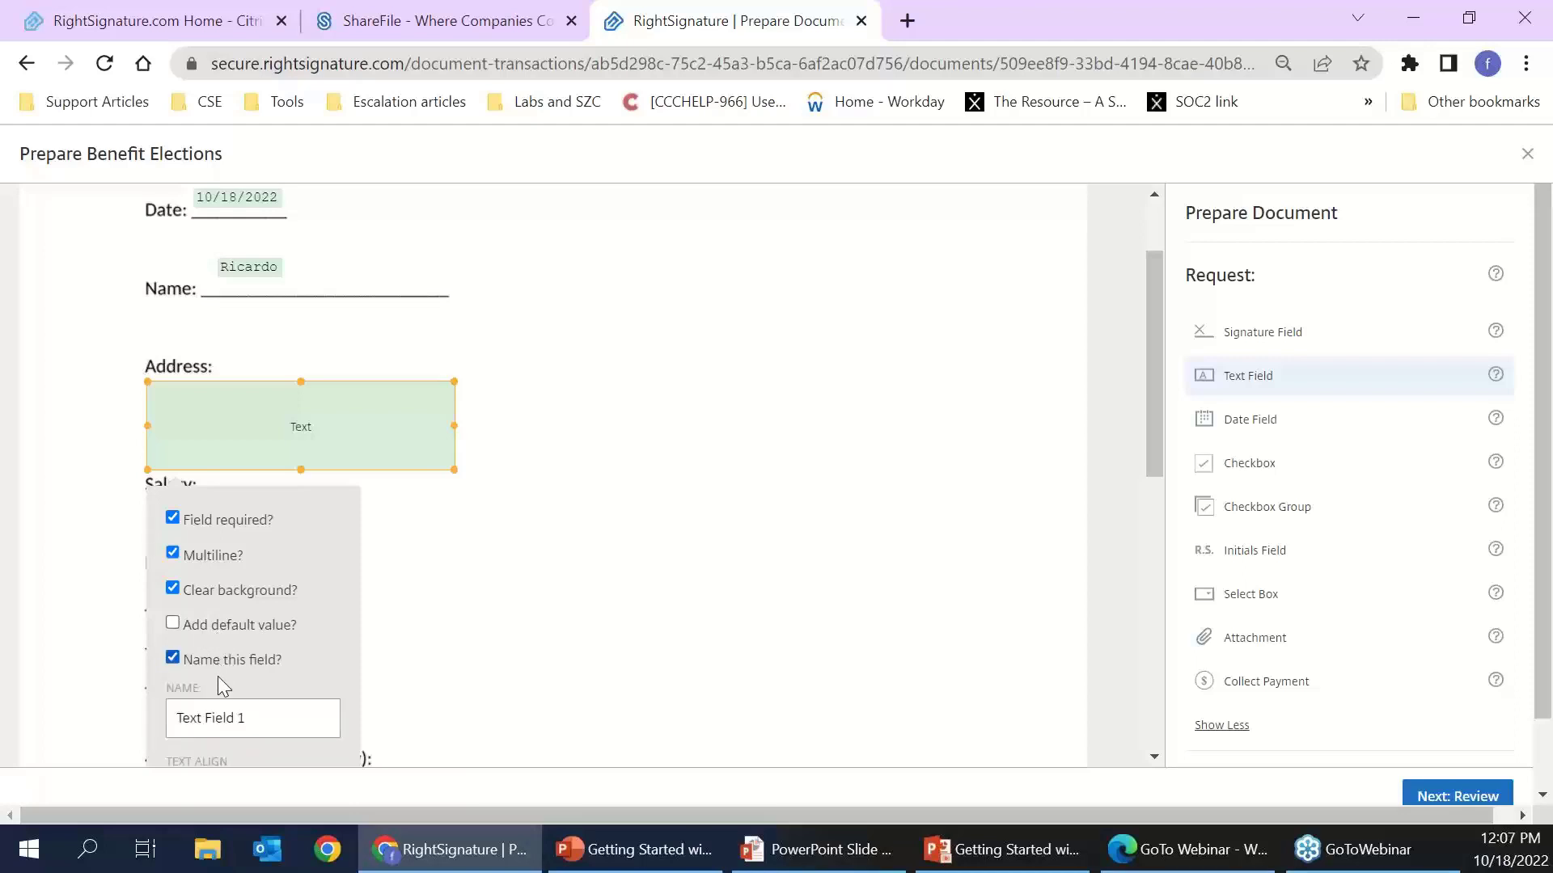
triple_click(239, 717)
text(Address)
scroll(340, 644, down, 3)
scroll(301, 594, up, 3)
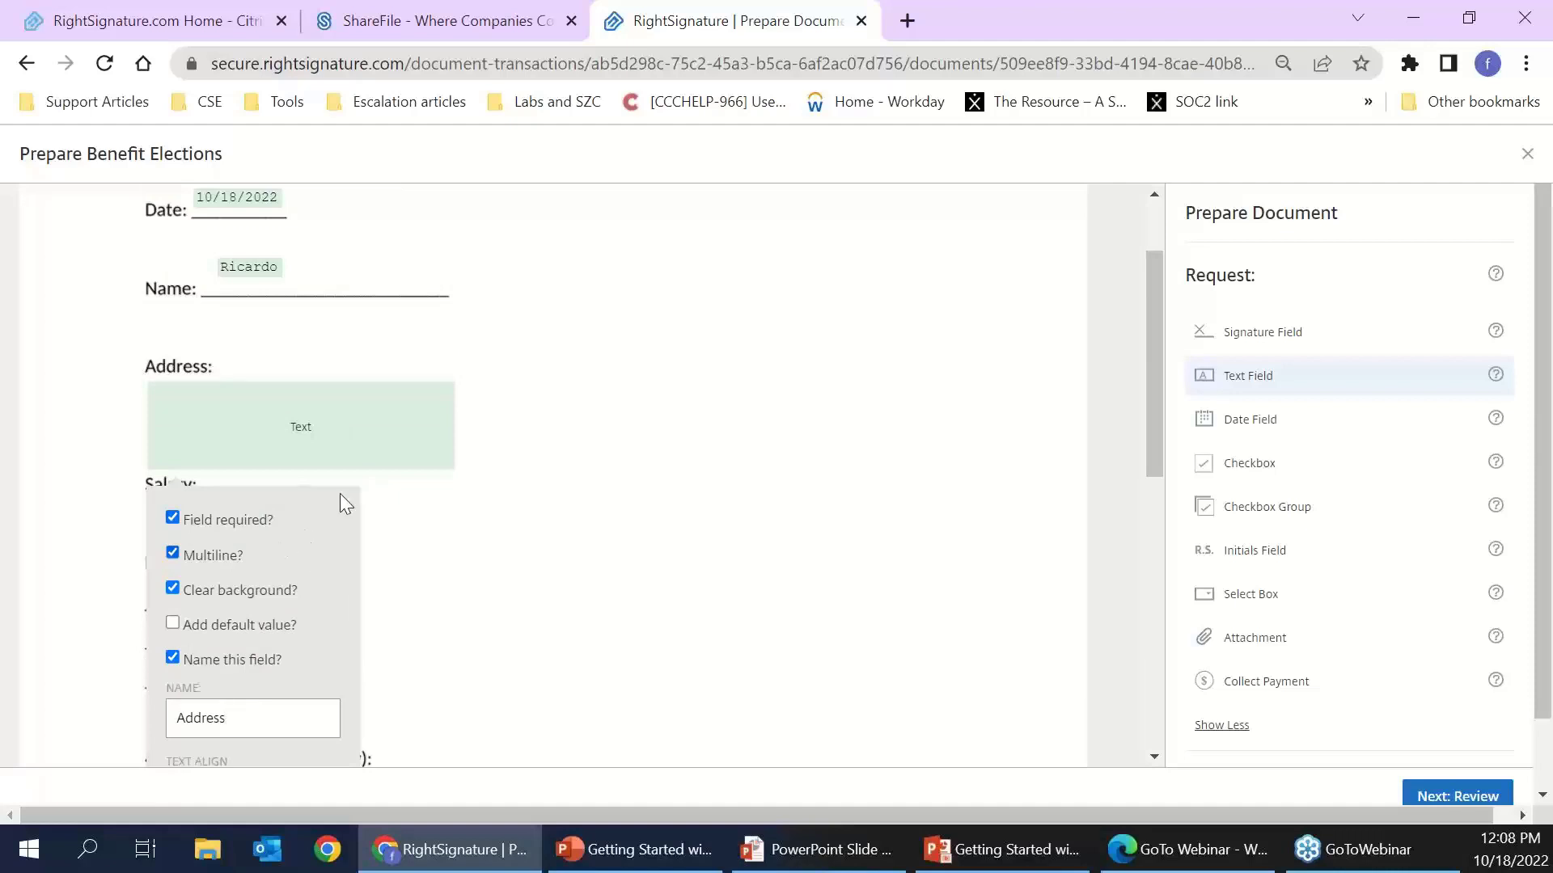
click(487, 534)
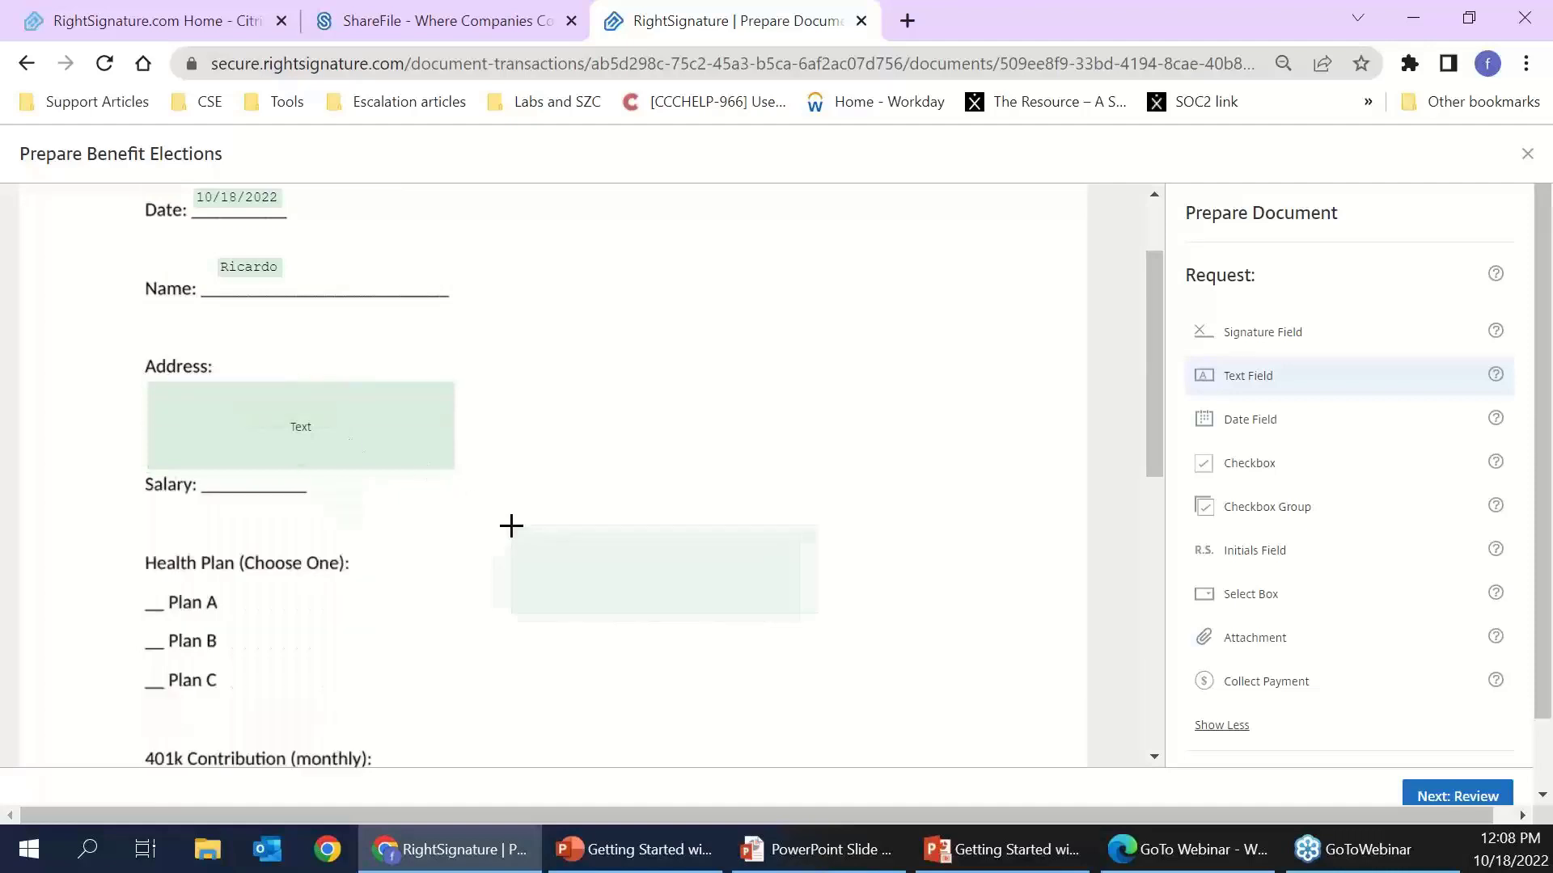
- Place a small text field on the Salary line and make the Address field wider and shorter
click(337, 433)
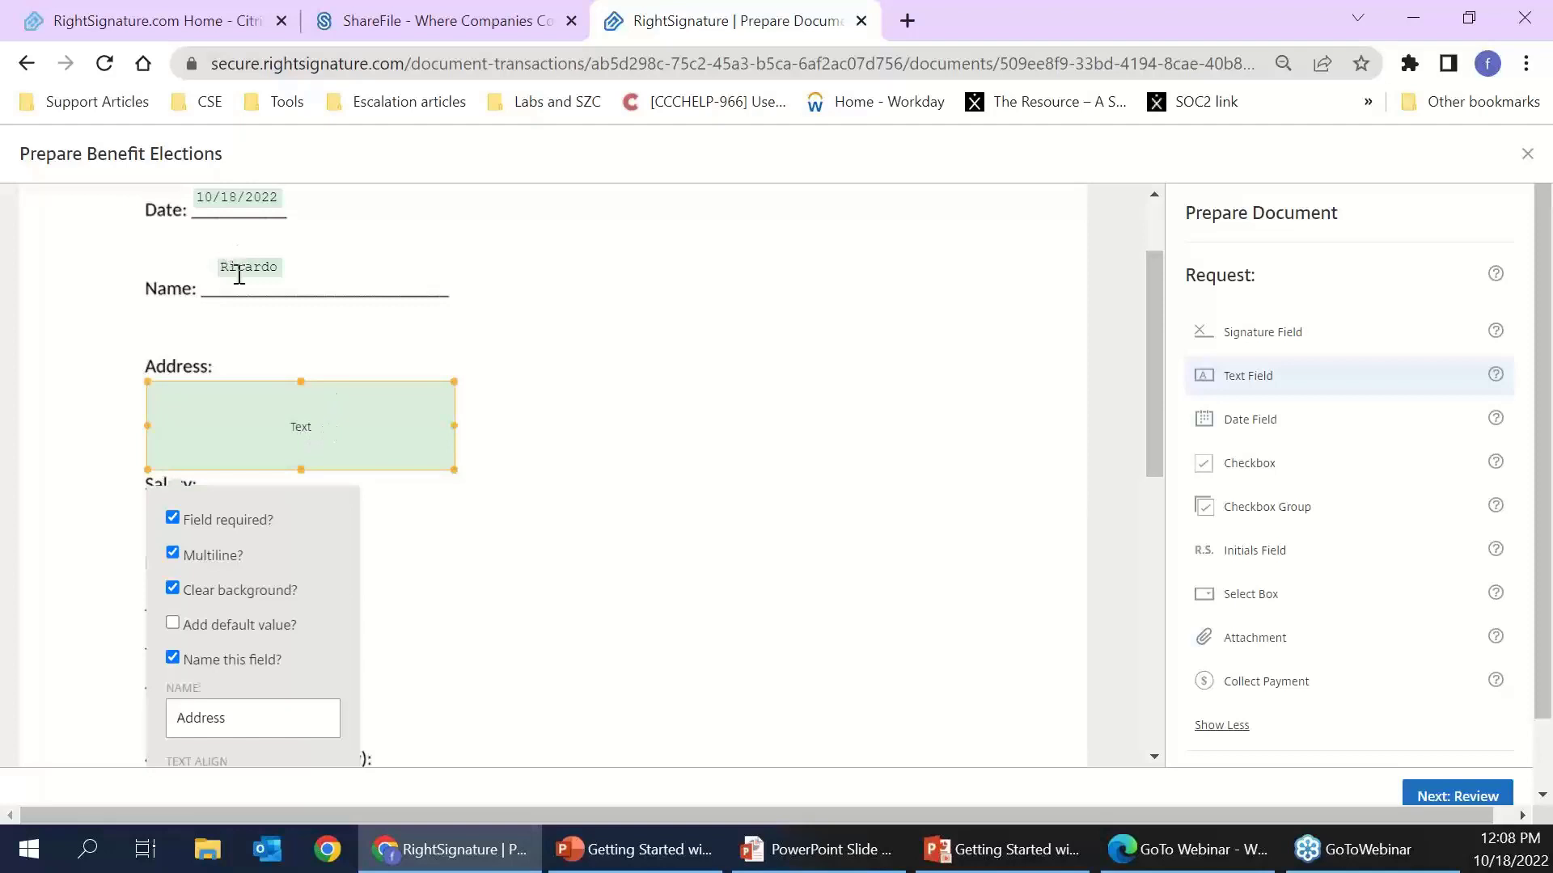
click(247, 267)
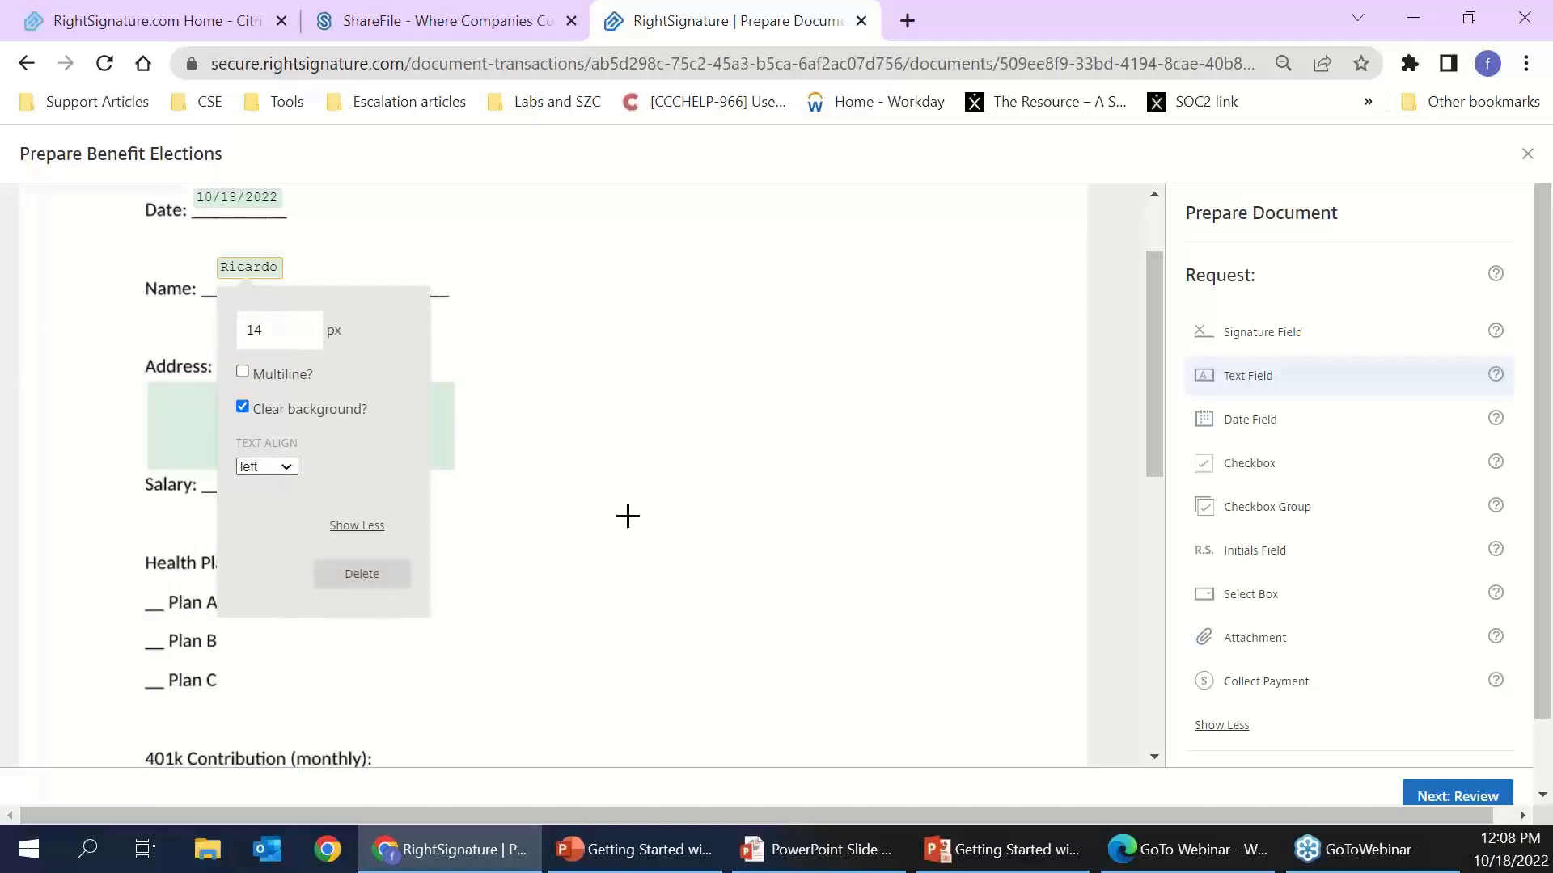
click(629, 516)
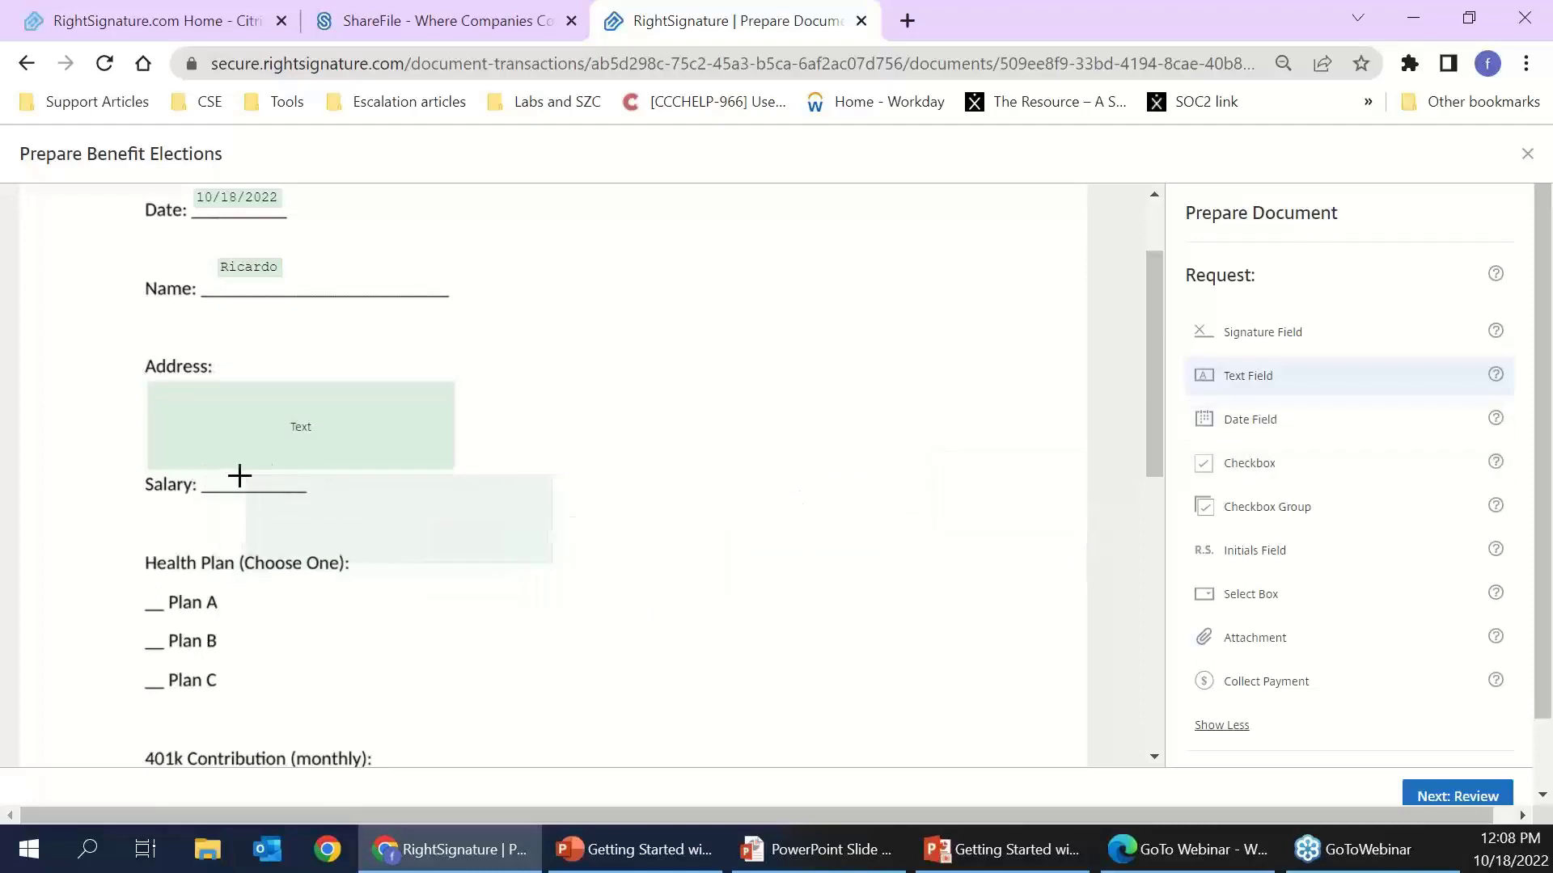
click(194, 482)
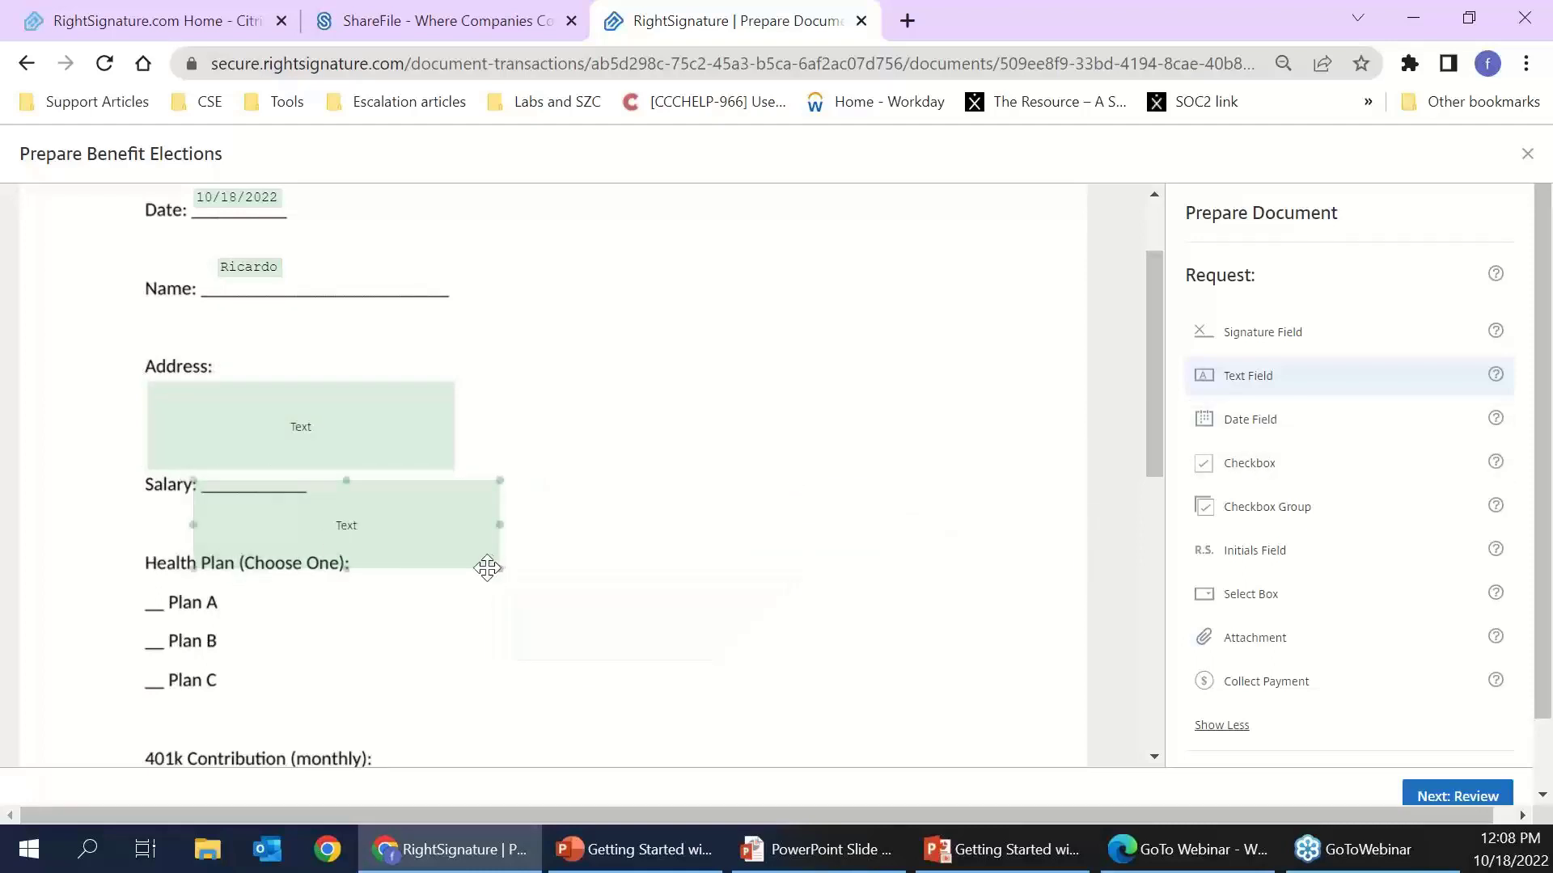
drag(496, 566, 309, 464)
drag(419, 434, 460, 450)
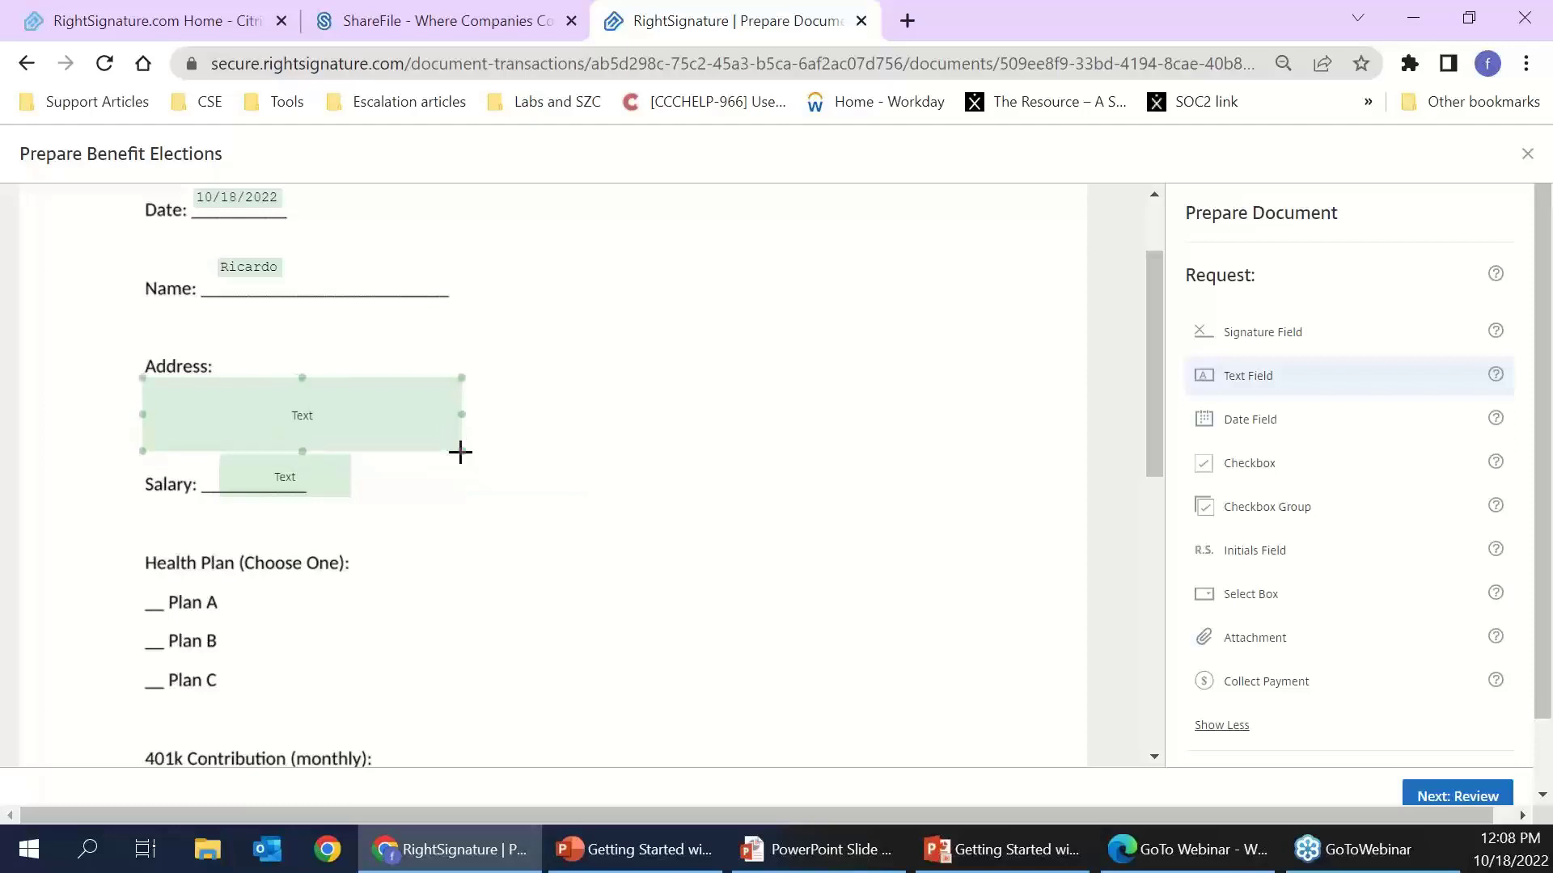
mouse_move(323, 482)
mouse_down()
mouse_move(290, 477)
mouse_move(310, 470)
mouse_up()
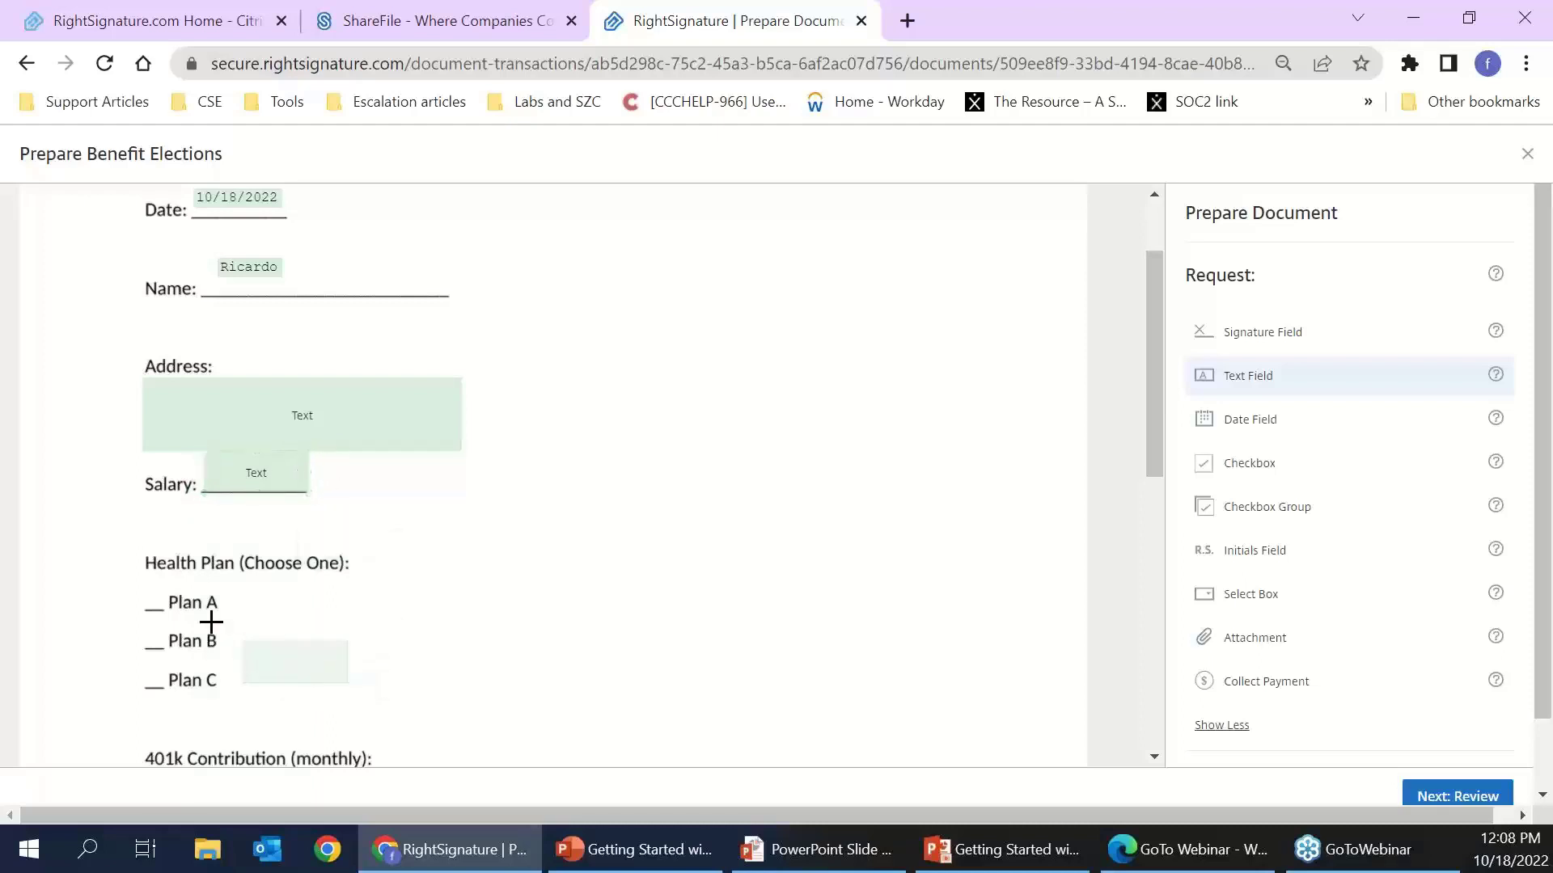
scroll(374, 617, down, 1)
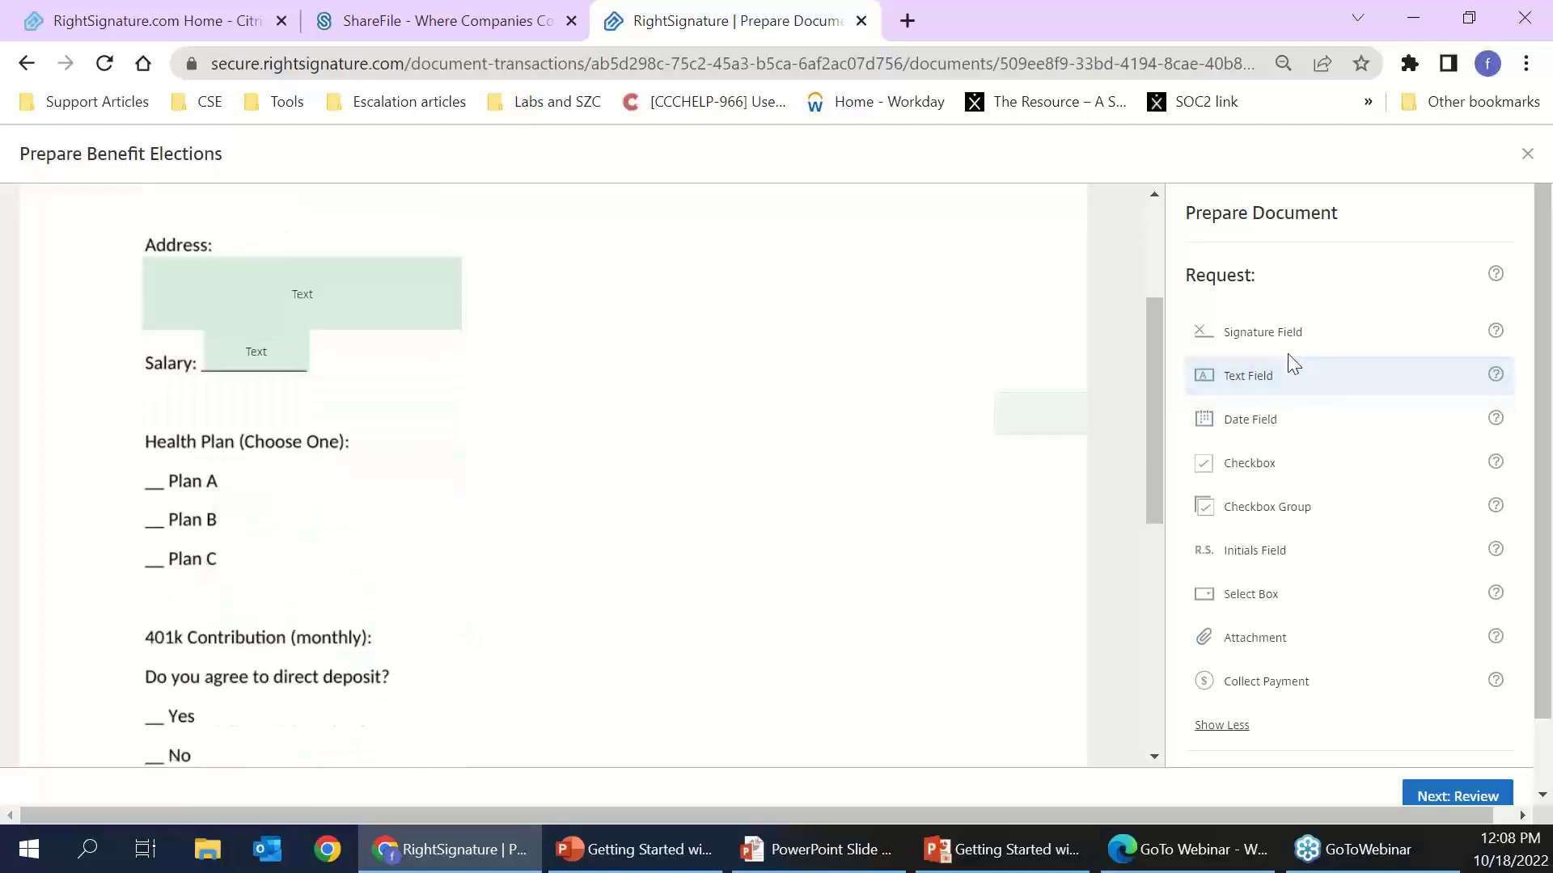
- Place group checkboxes on the Plan A and Plan B blanks
click(1265, 521)
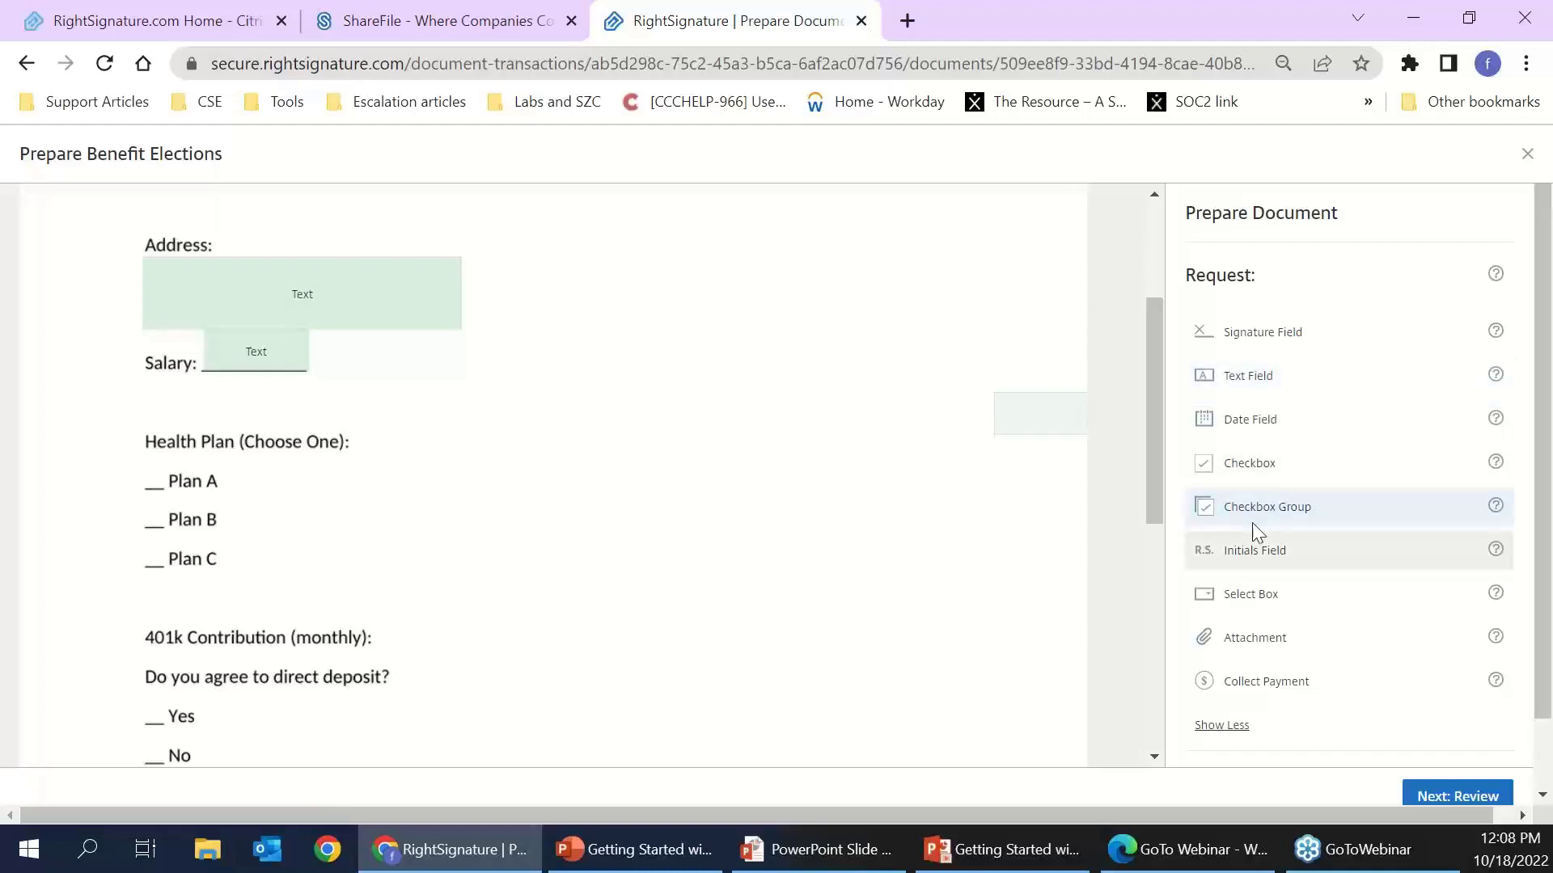
click(144, 470)
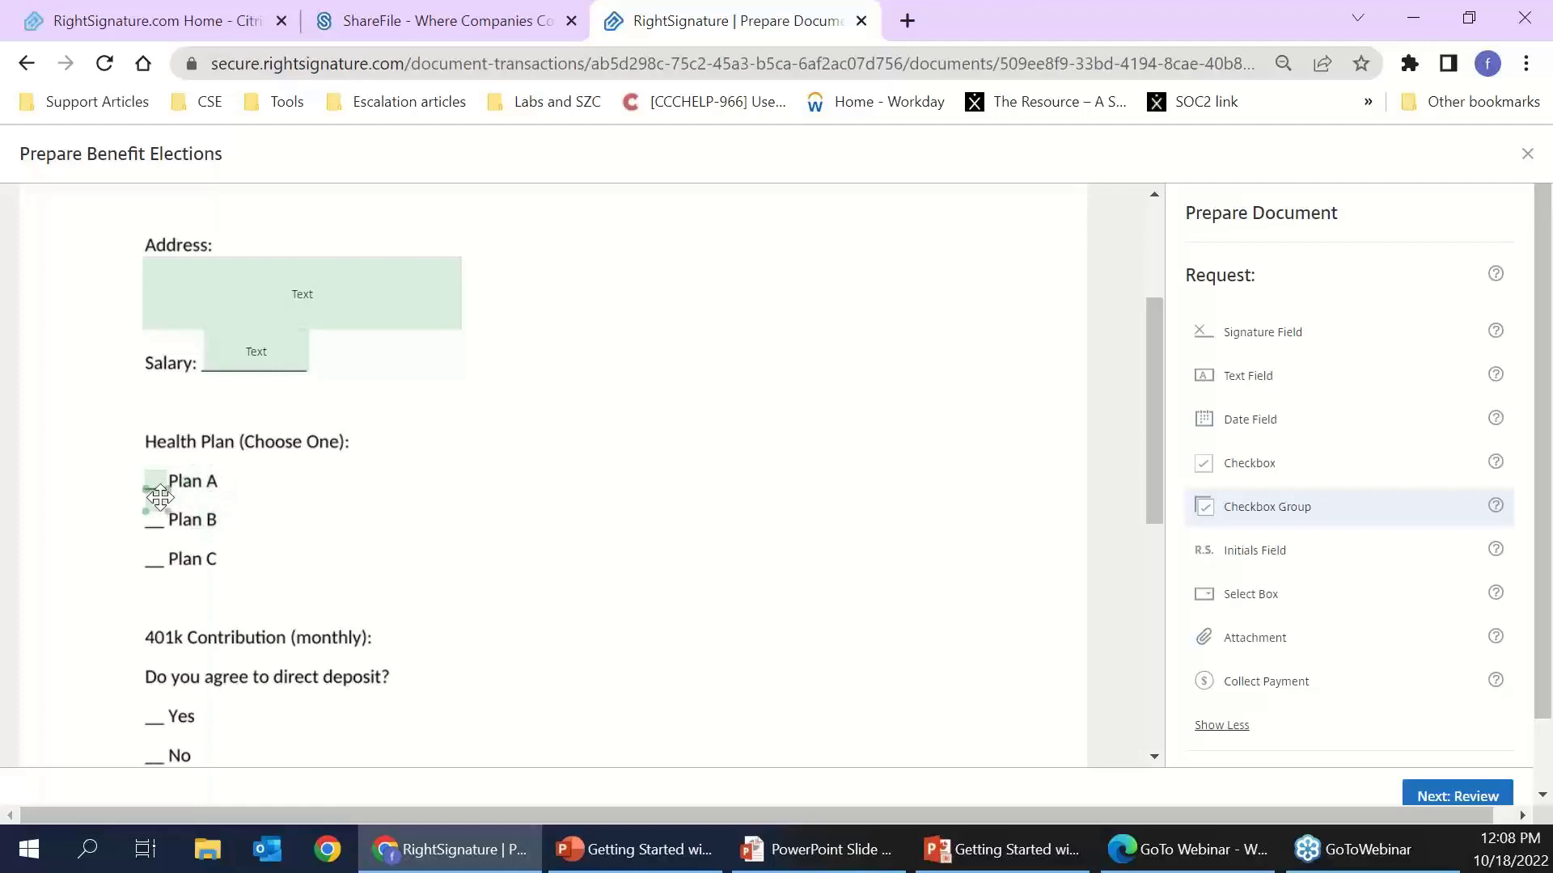
drag(170, 512, 160, 515)
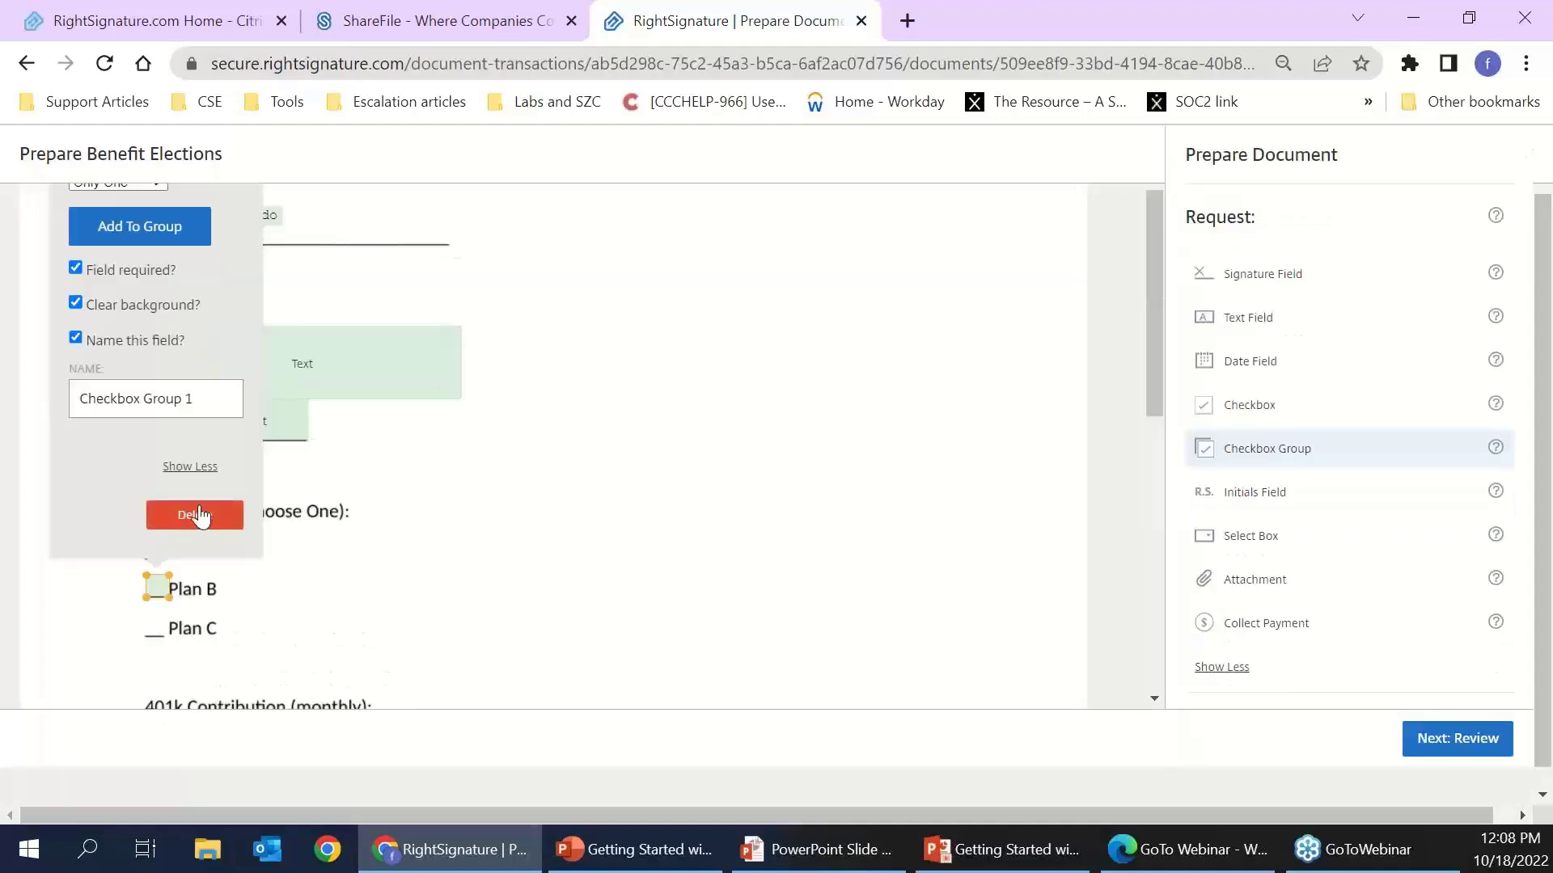
scroll(181, 430, up, 2)
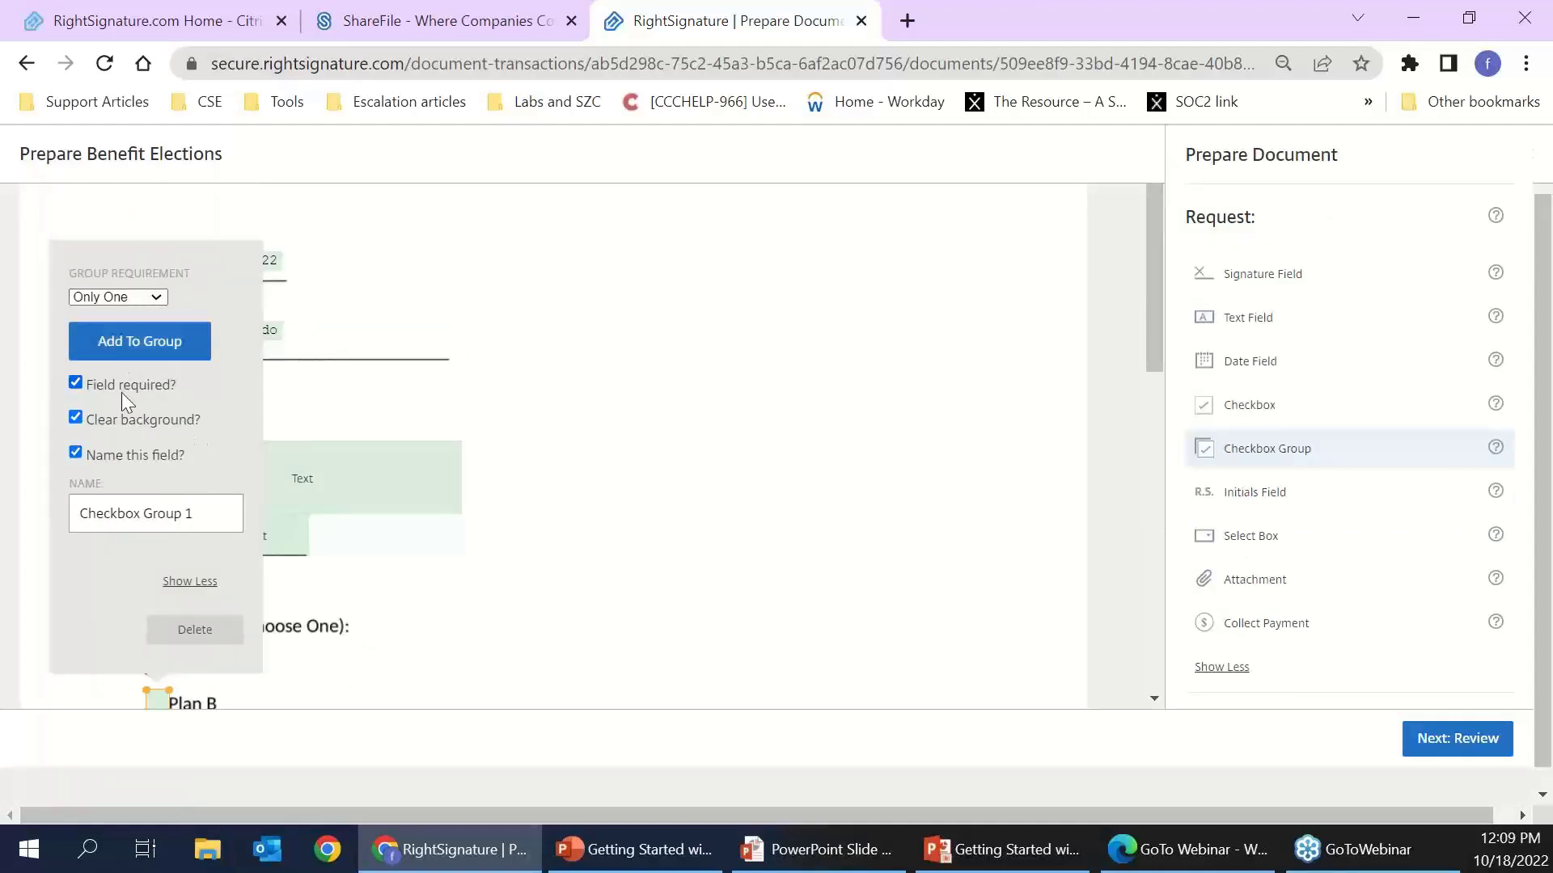
click(150, 354)
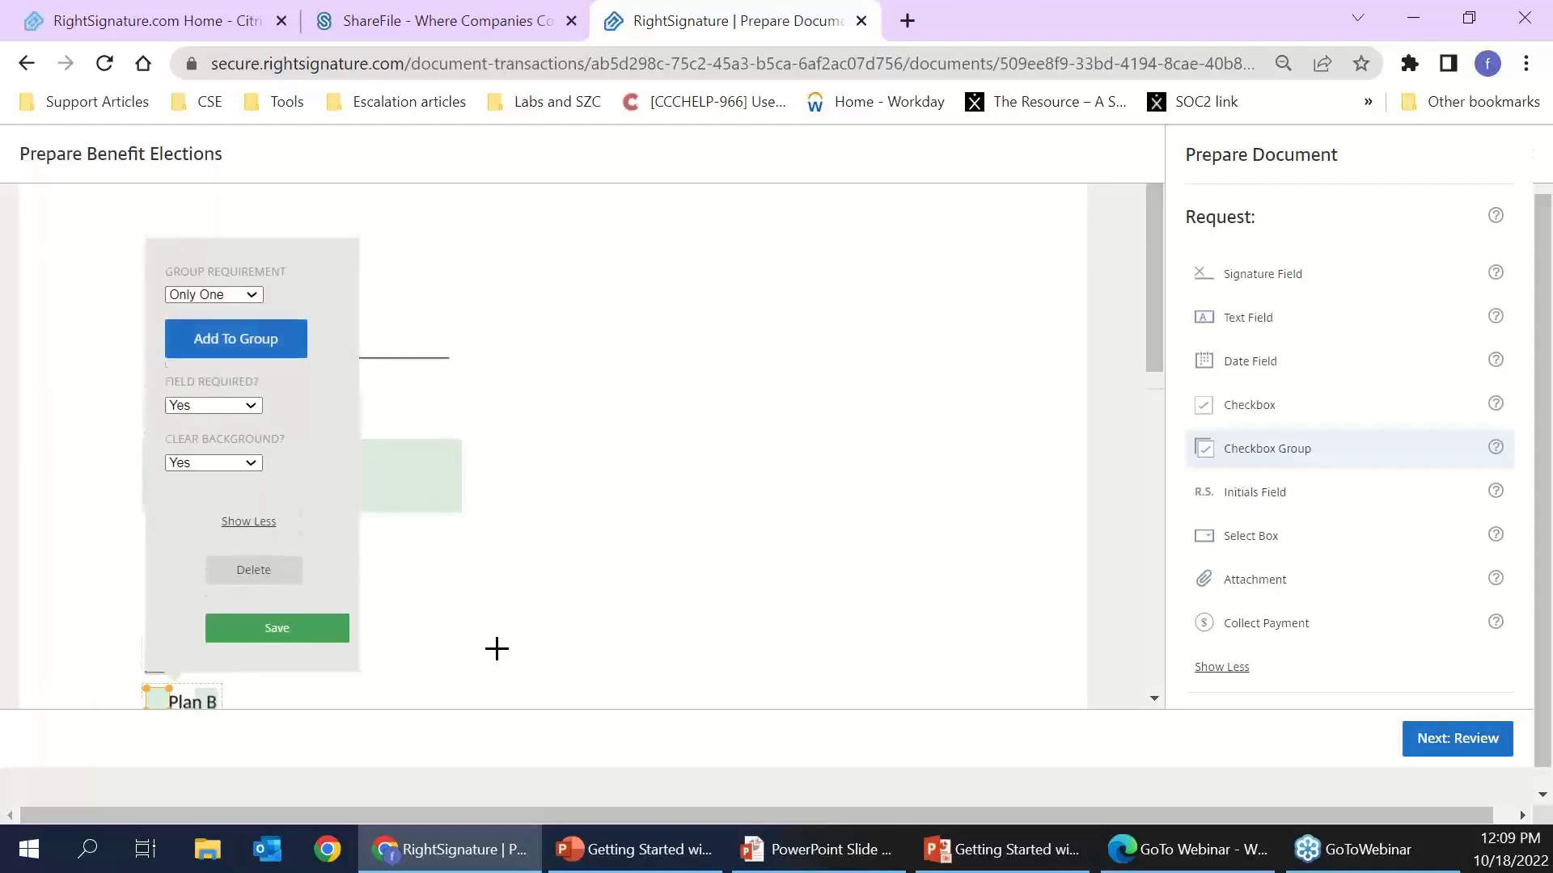
scroll(364, 606, down, 2)
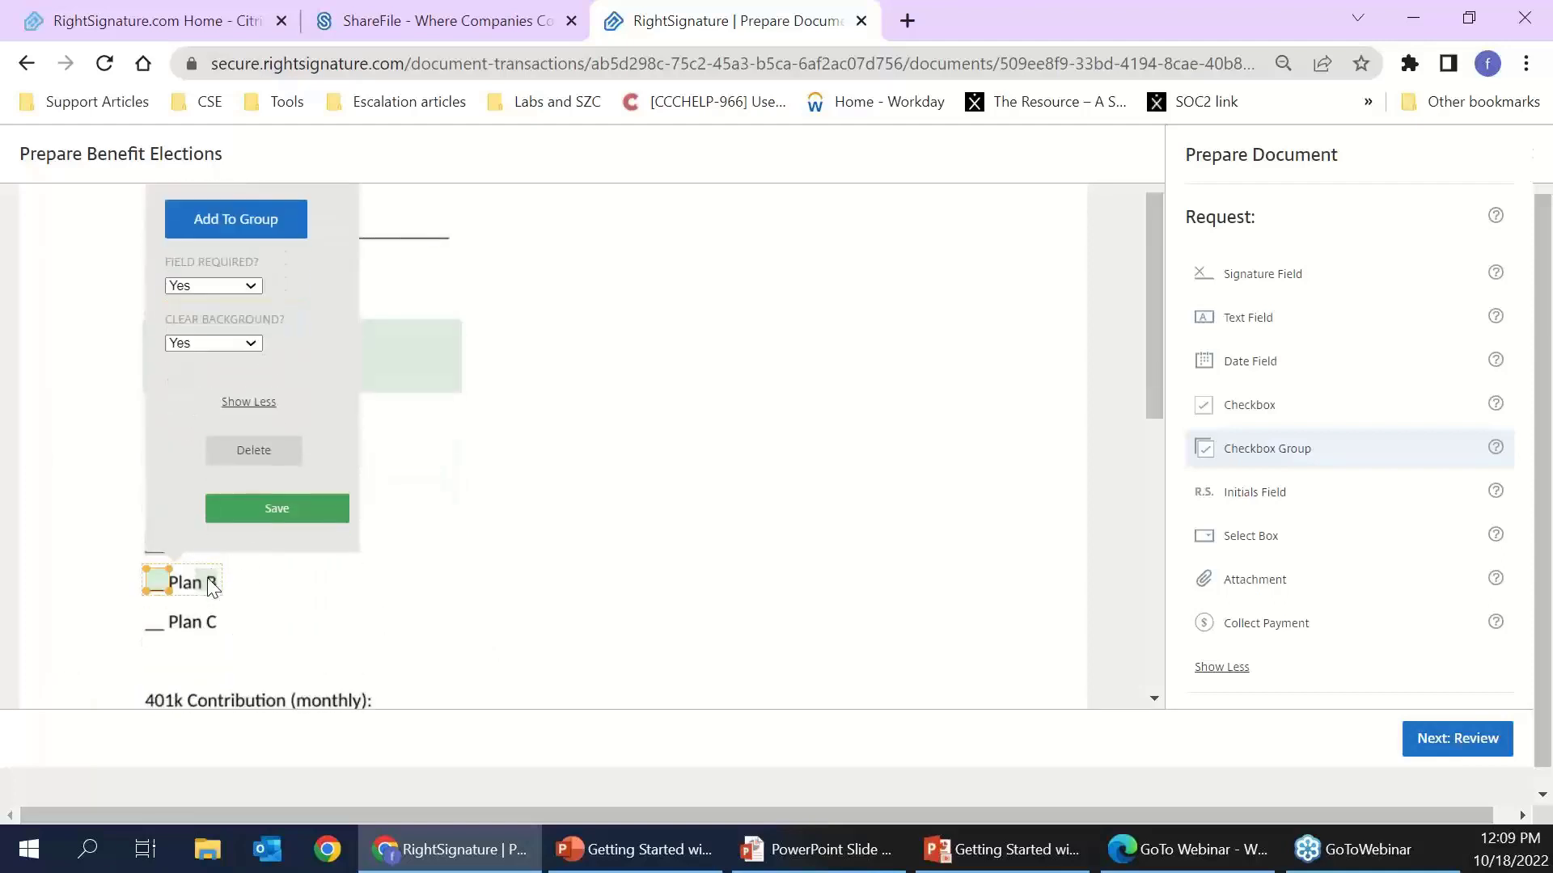
click(211, 586)
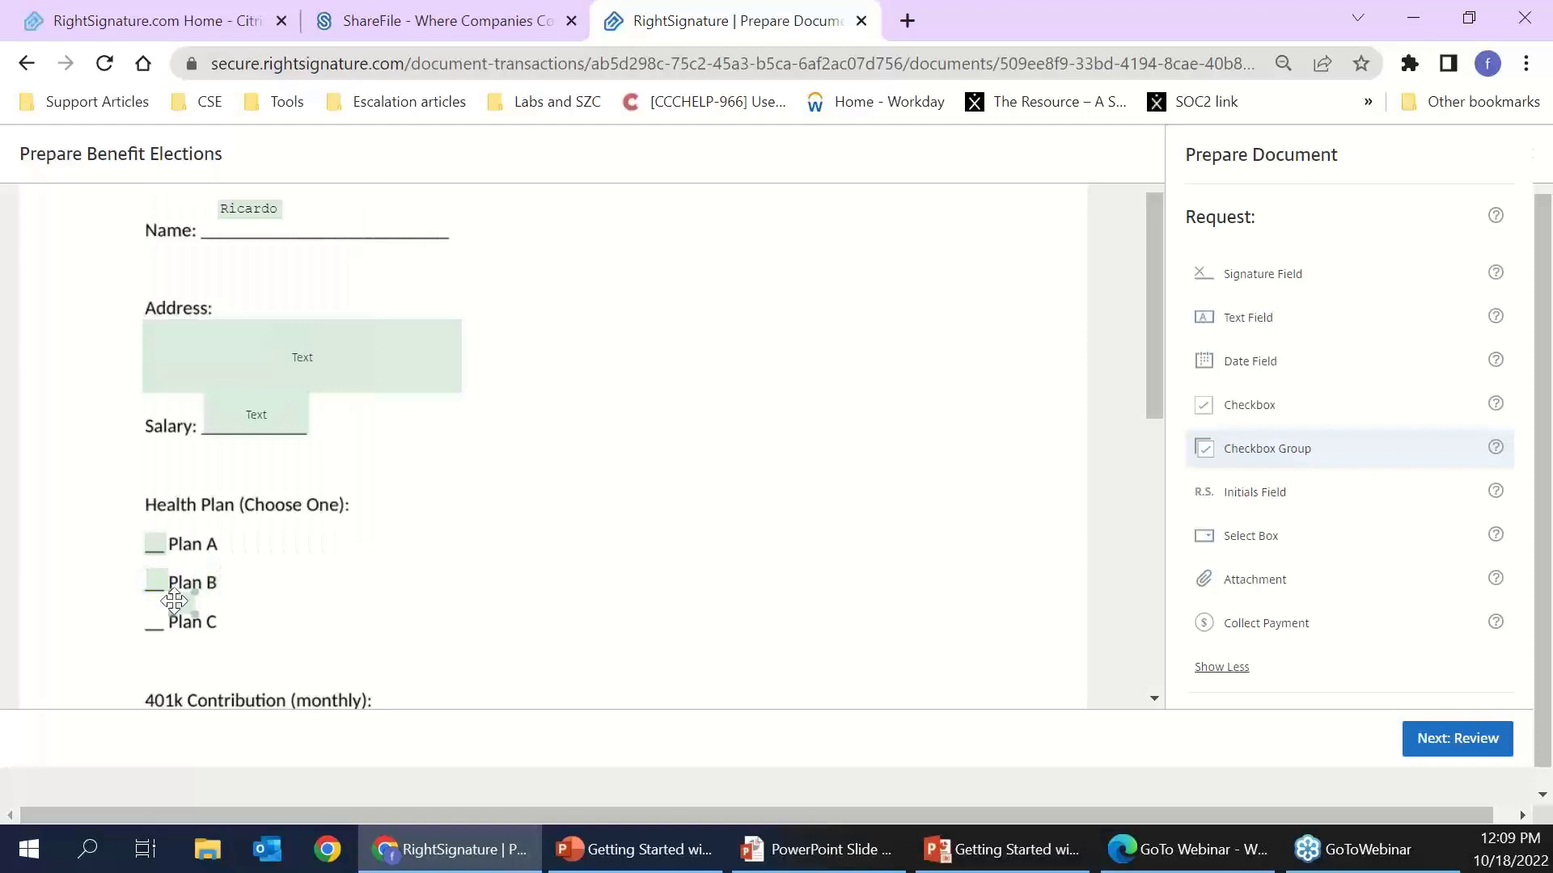
- Add a Plan C checkbox to the group and keep Group Requirement at Only One
click(149, 619)
click(158, 581)
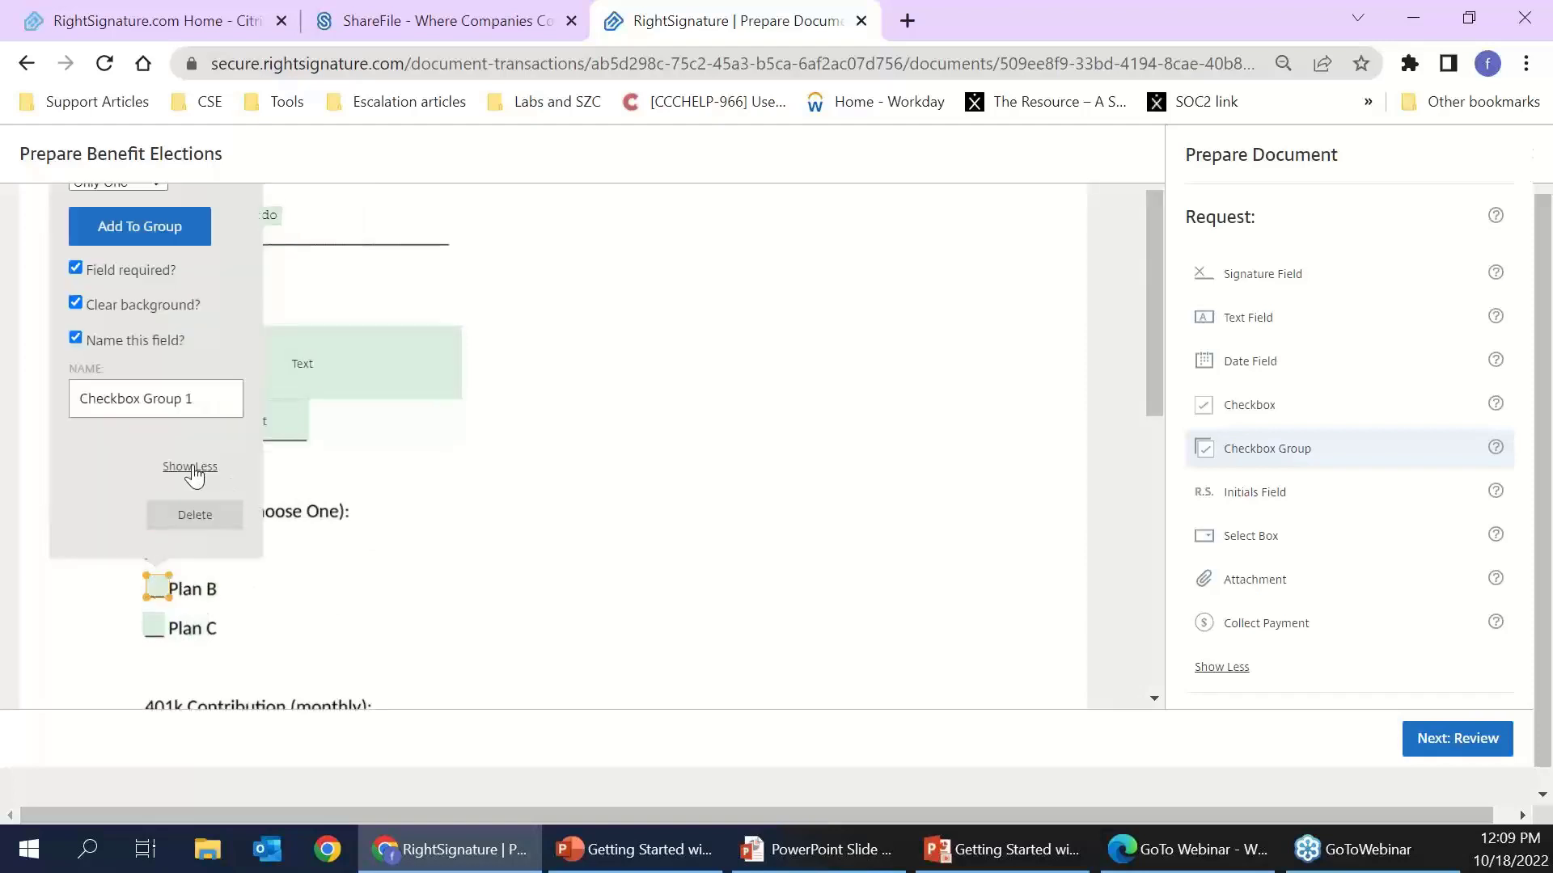
scroll(191, 459, up, 2)
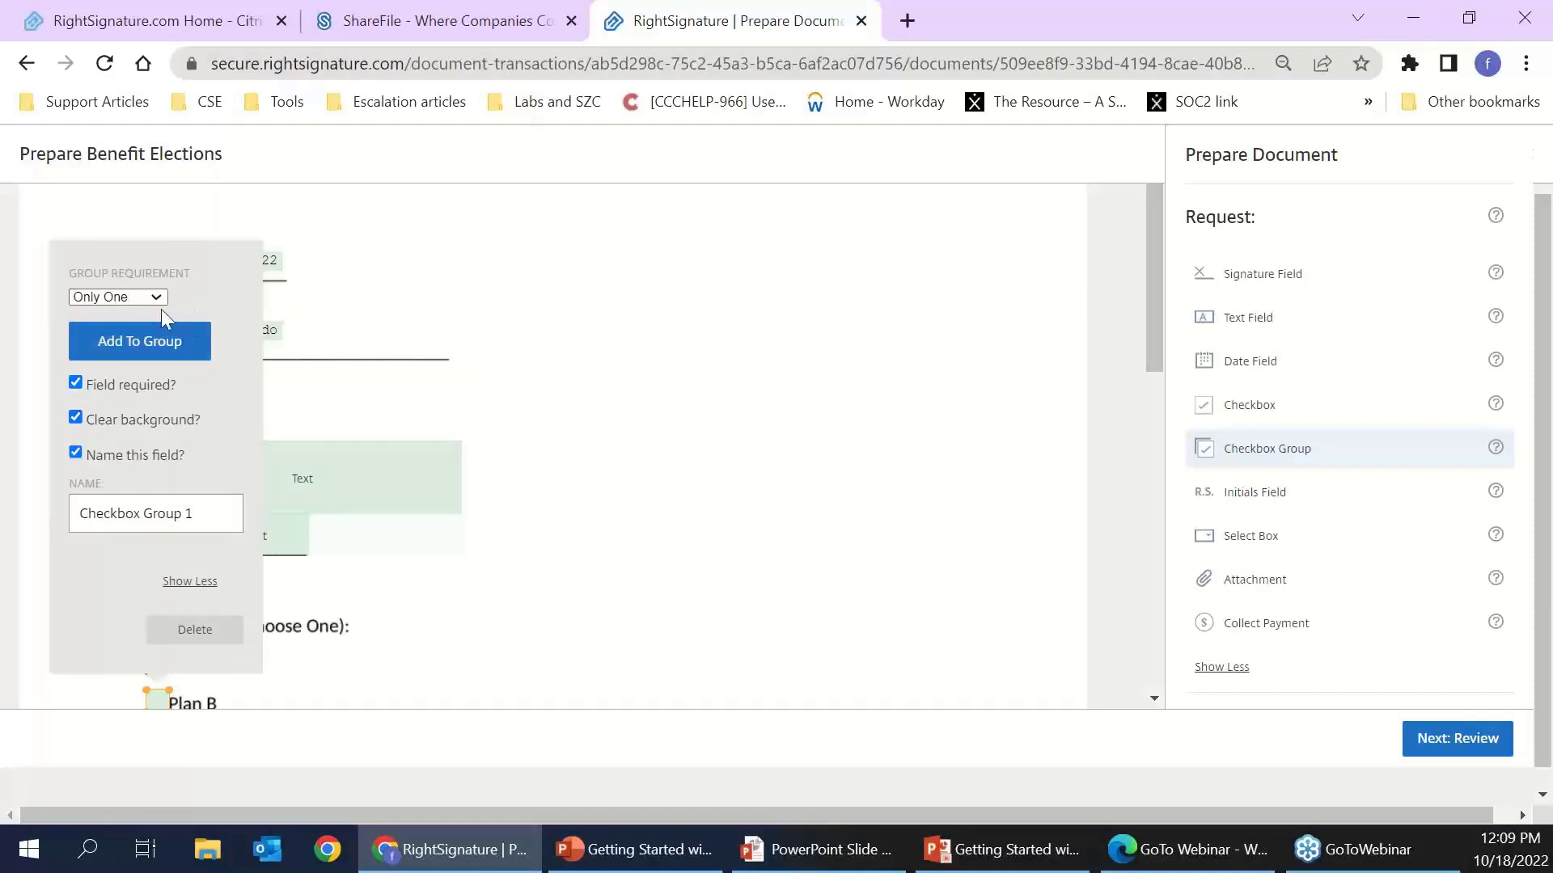
click(146, 300)
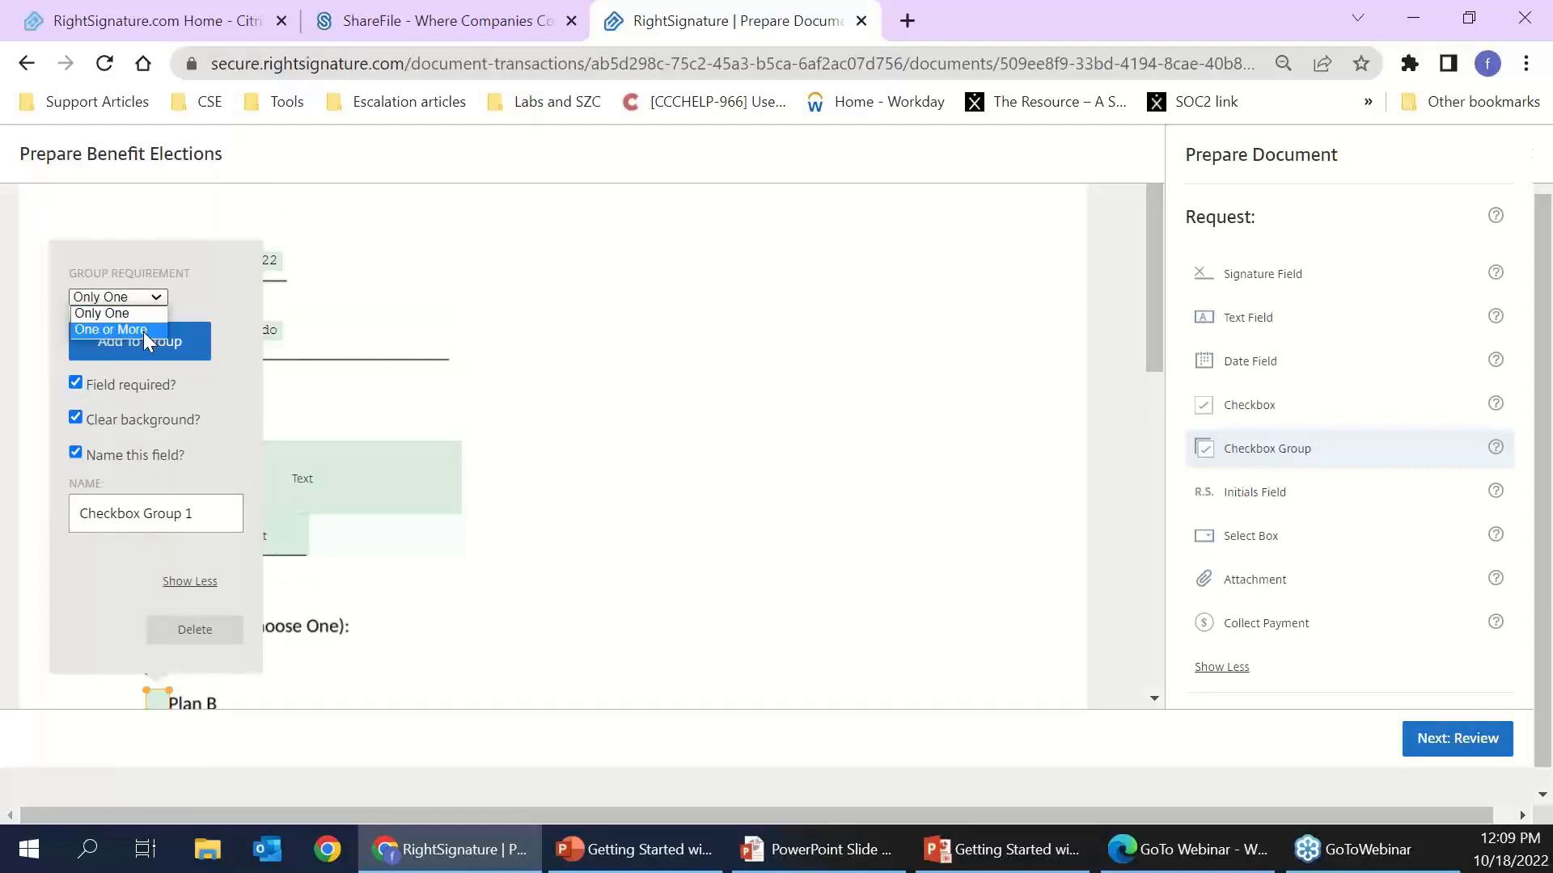
click(138, 314)
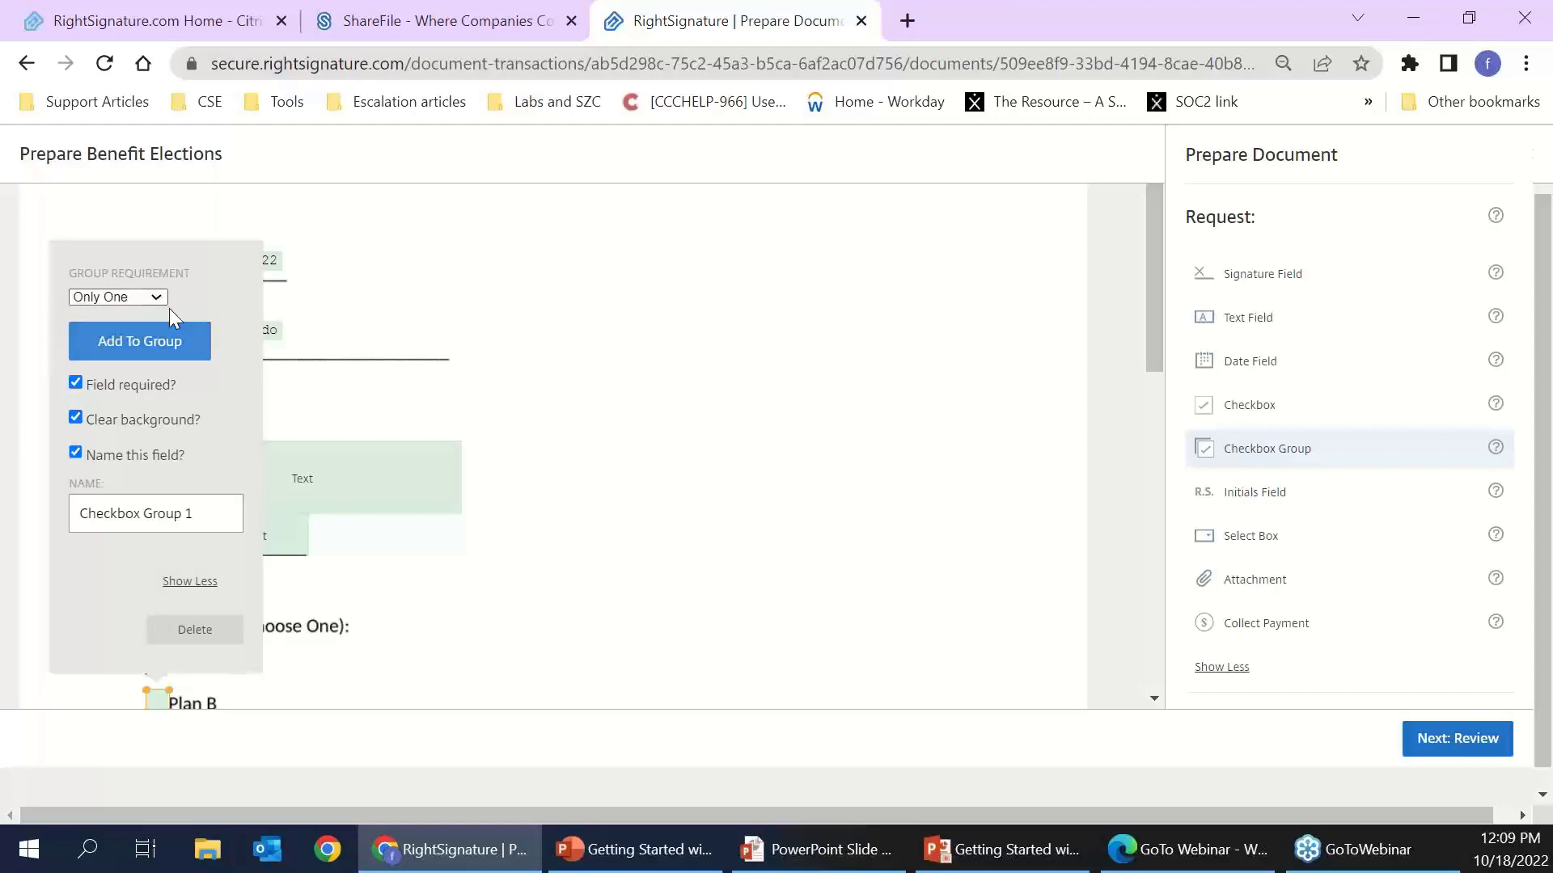
click(408, 635)
scroll(444, 579, down, 5)
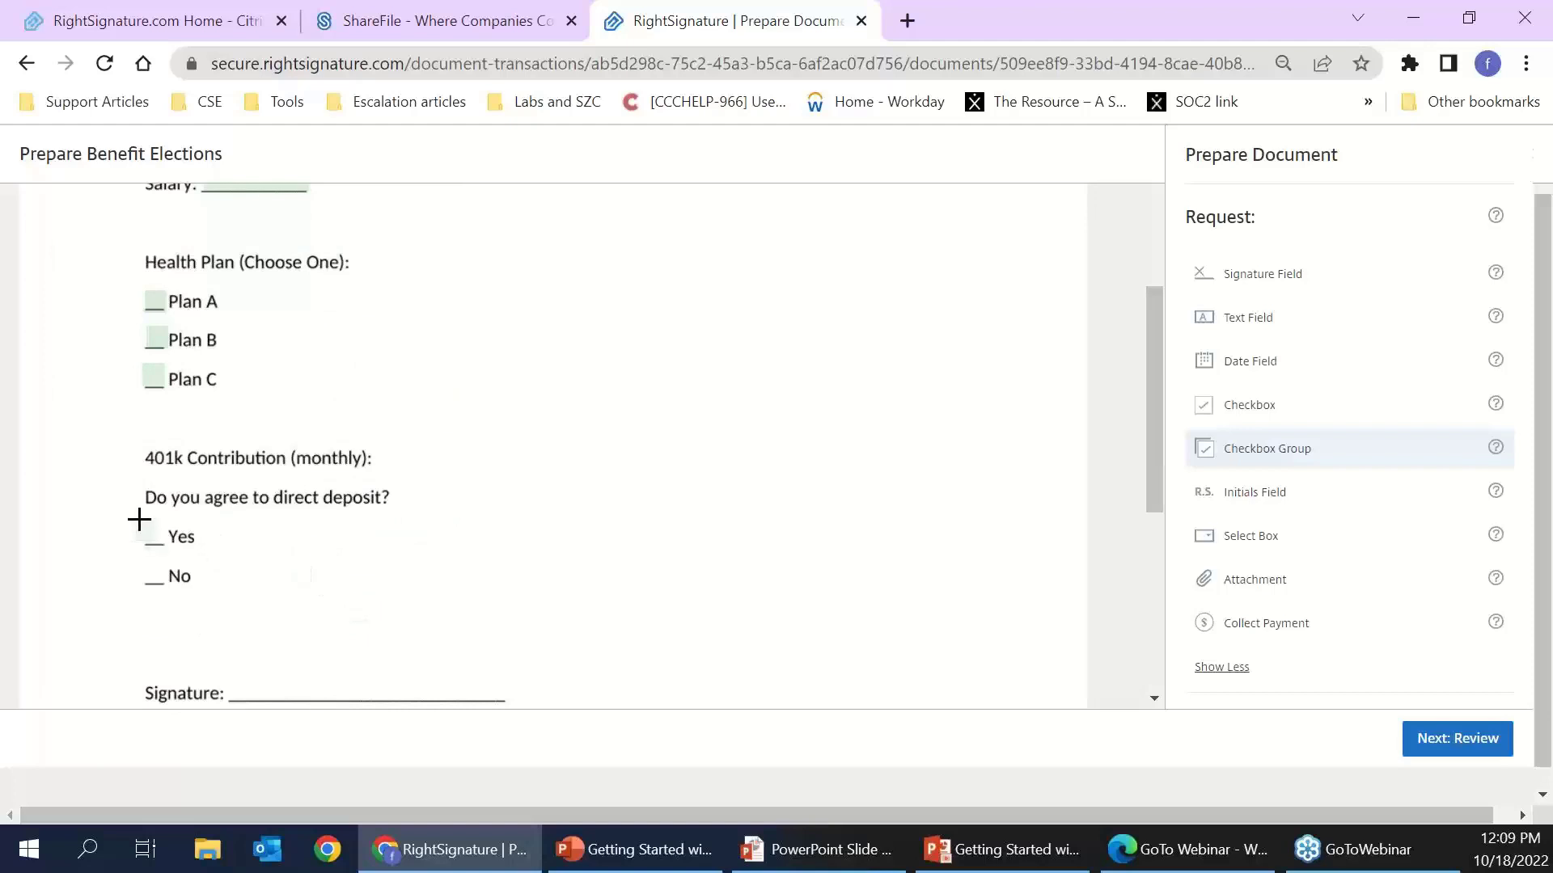
- Checkbox the direct deposit Yes and No blanks as Checkbox Group 4, then scroll to the signature lines
click(142, 521)
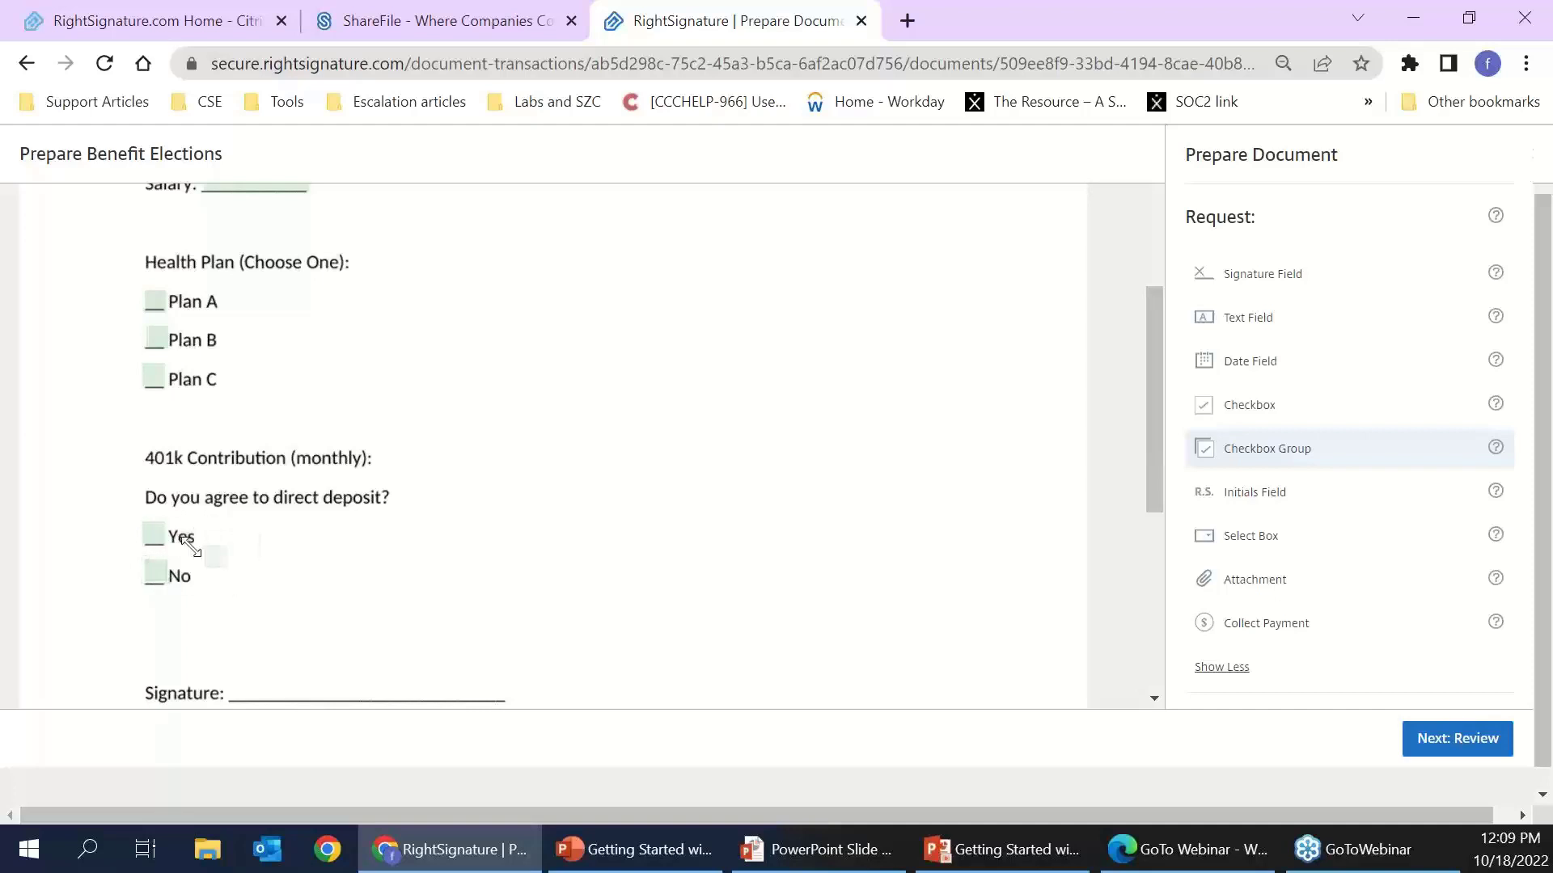
click(153, 537)
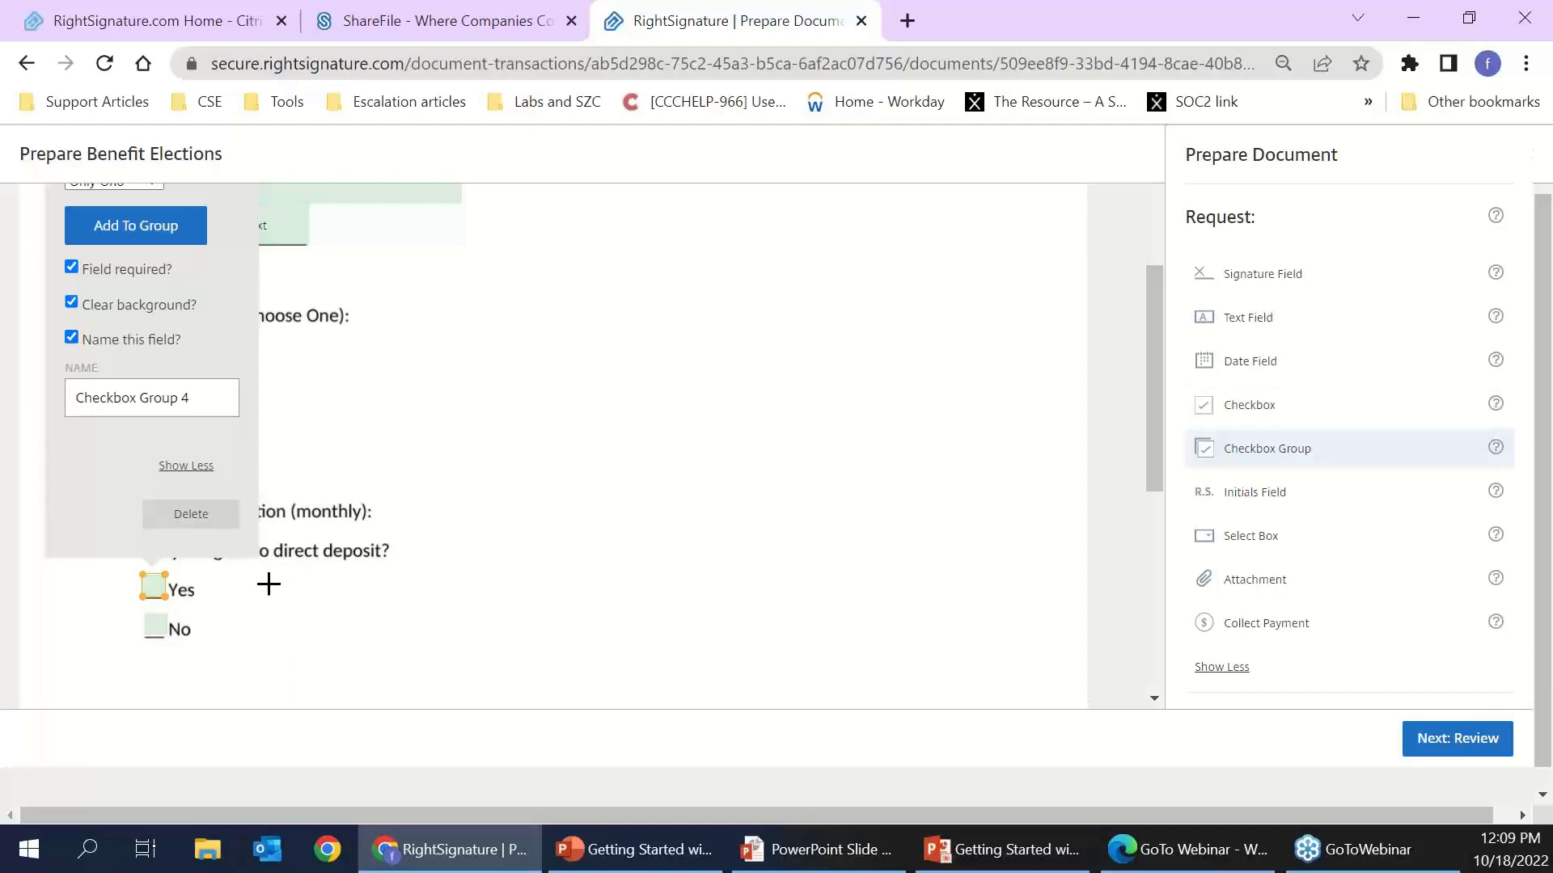
scroll(291, 473, up, 1)
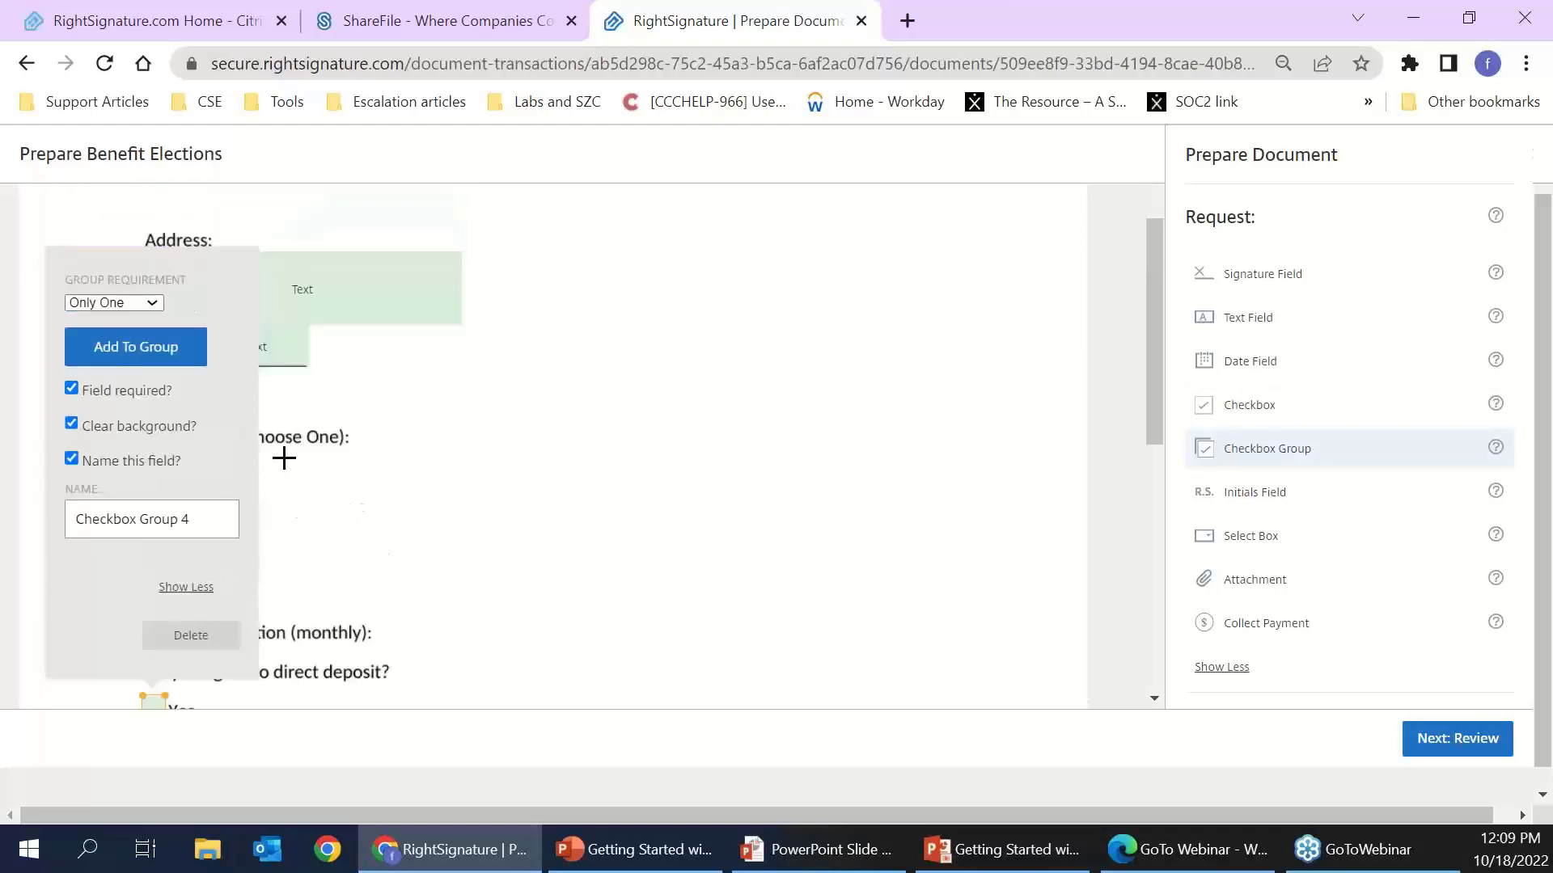
click(395, 615)
scroll(242, 574, down, 1)
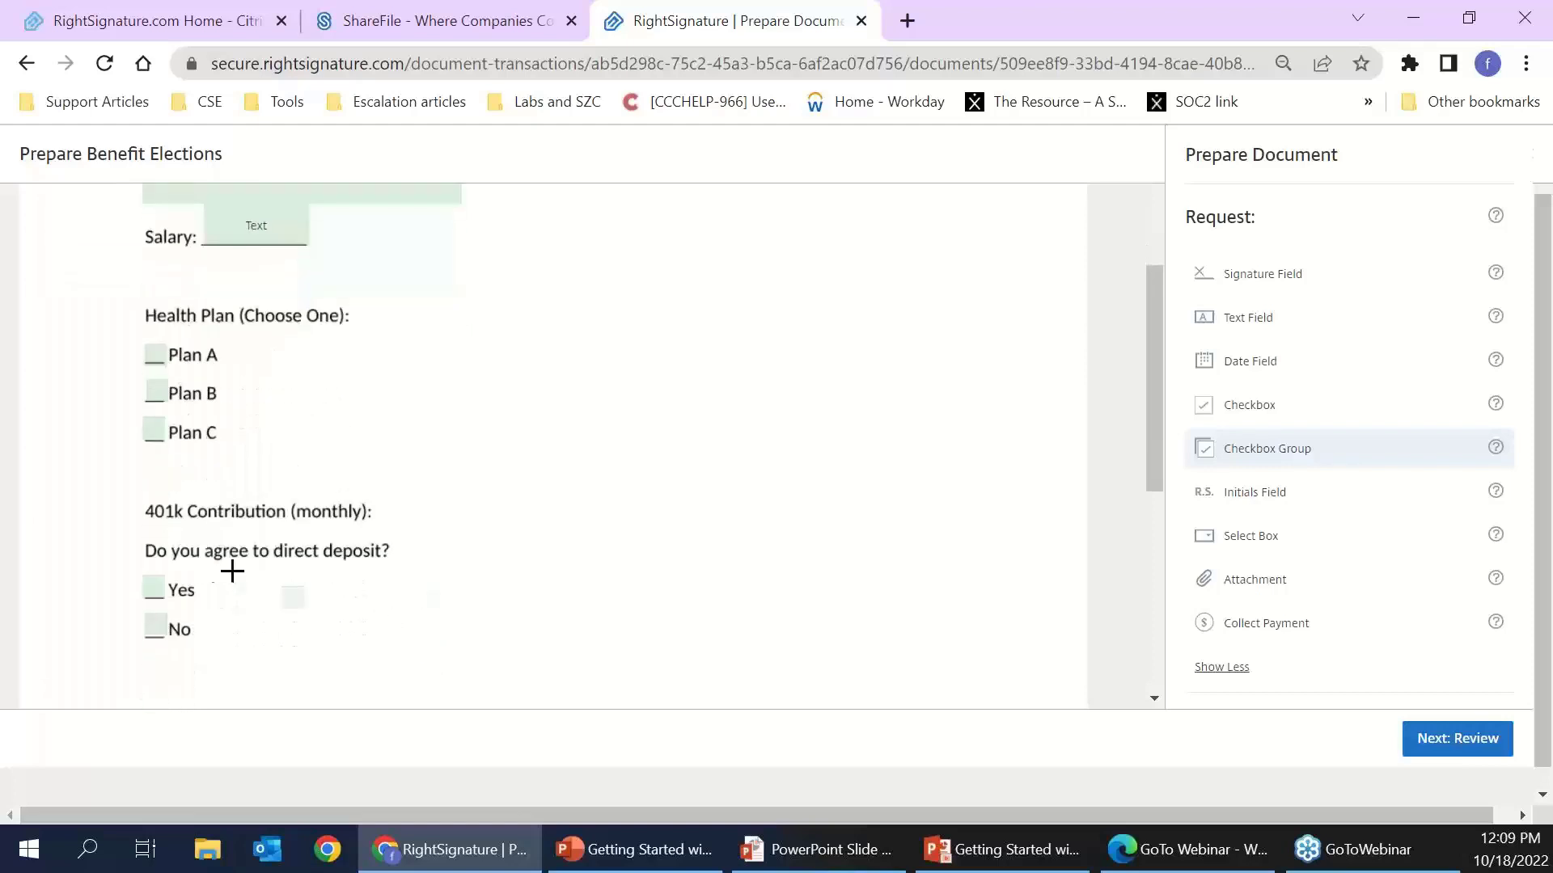
scroll(227, 598, down, 2)
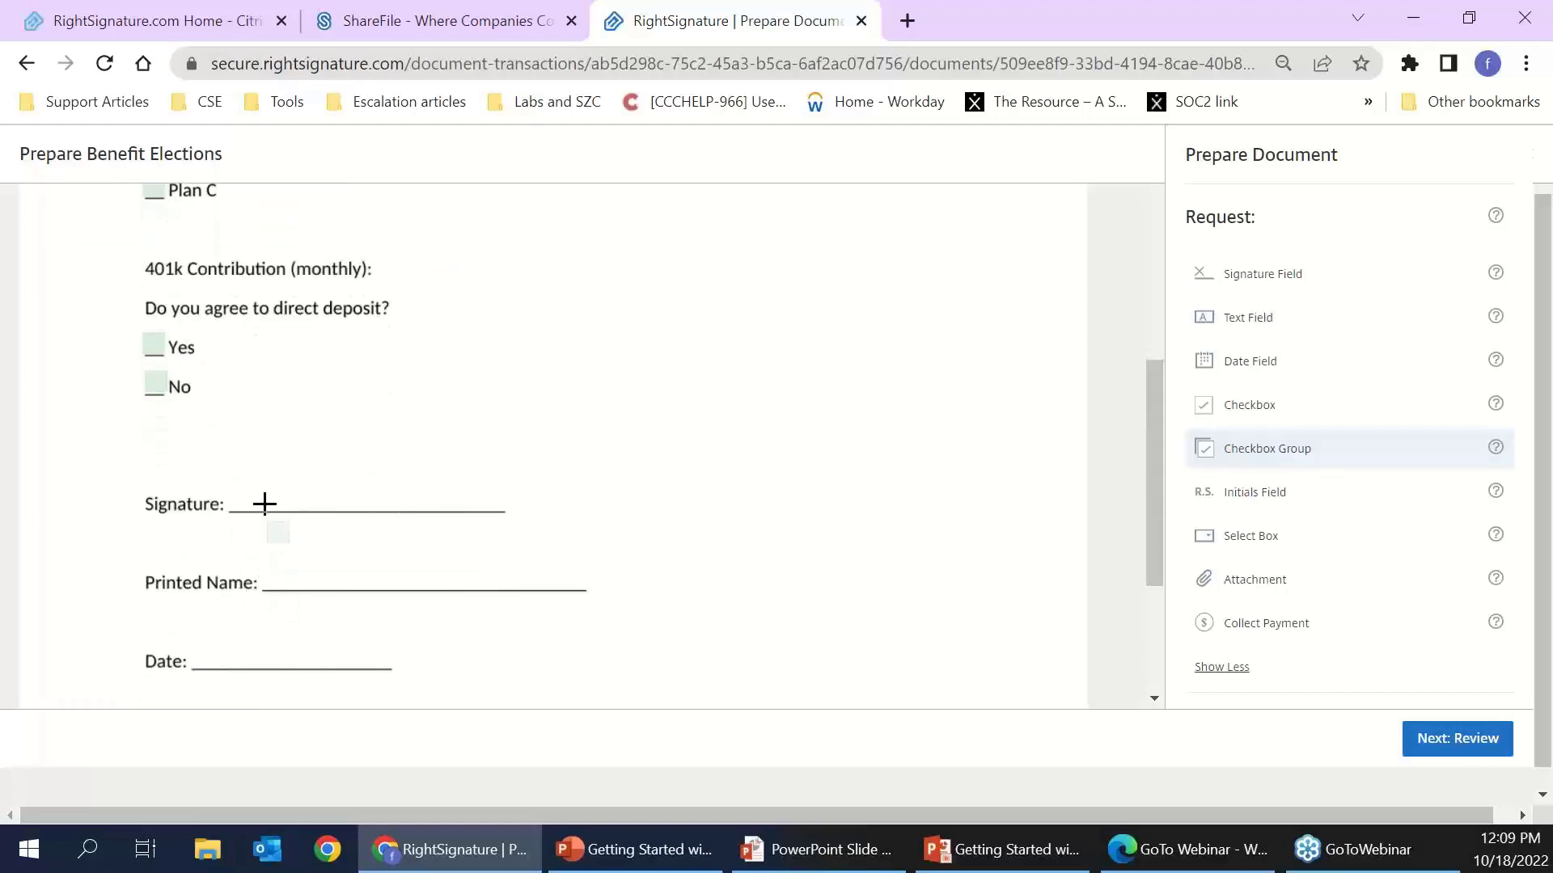
- Place a signature field on the Signature line and enlarge it
click(1284, 276)
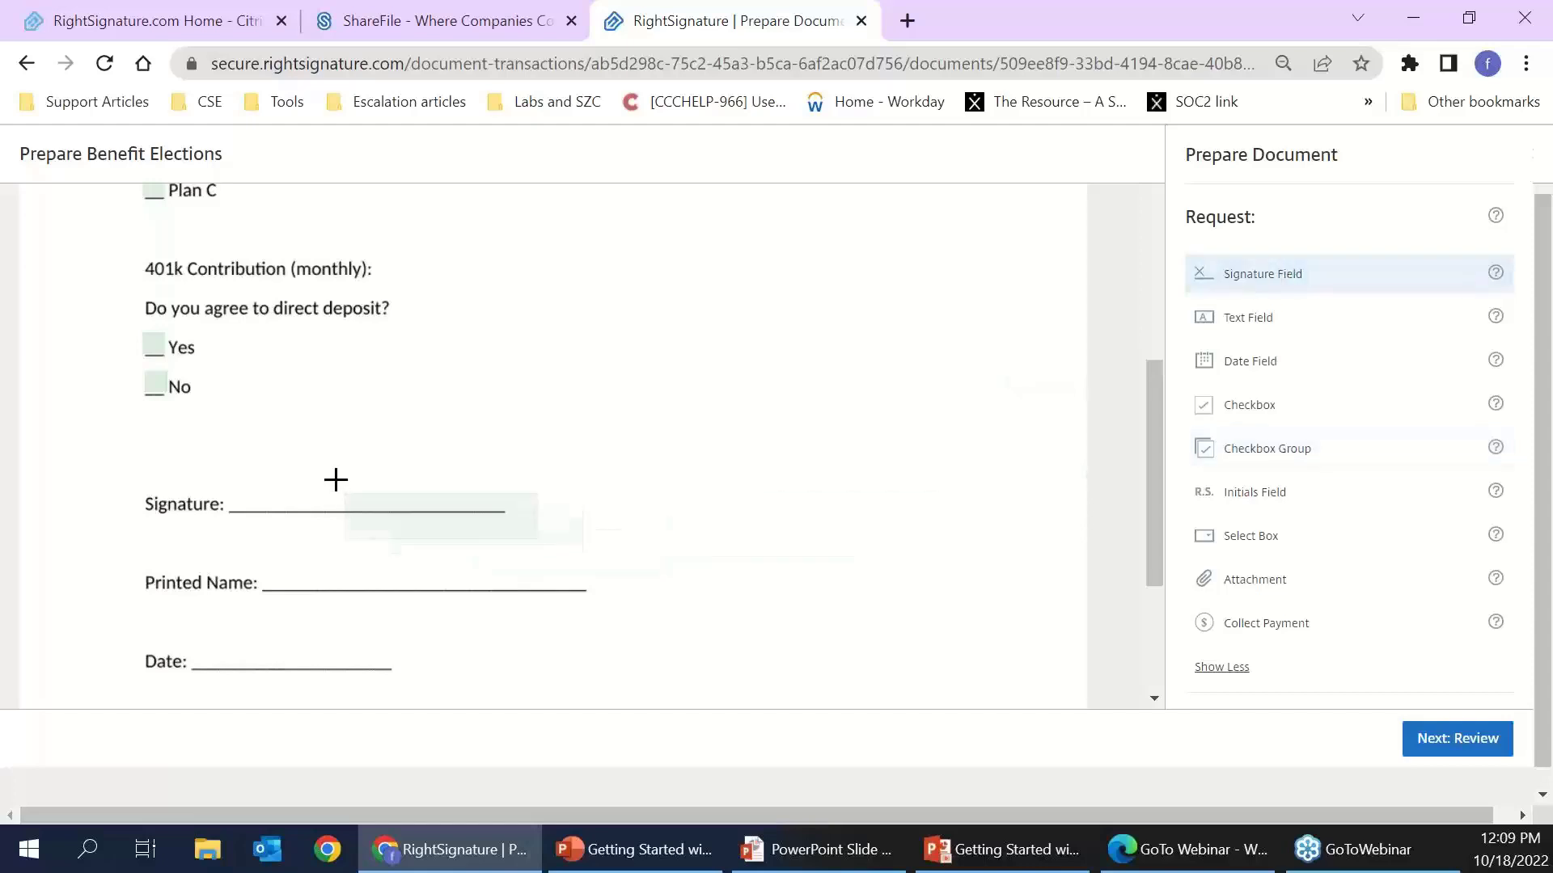
click(226, 465)
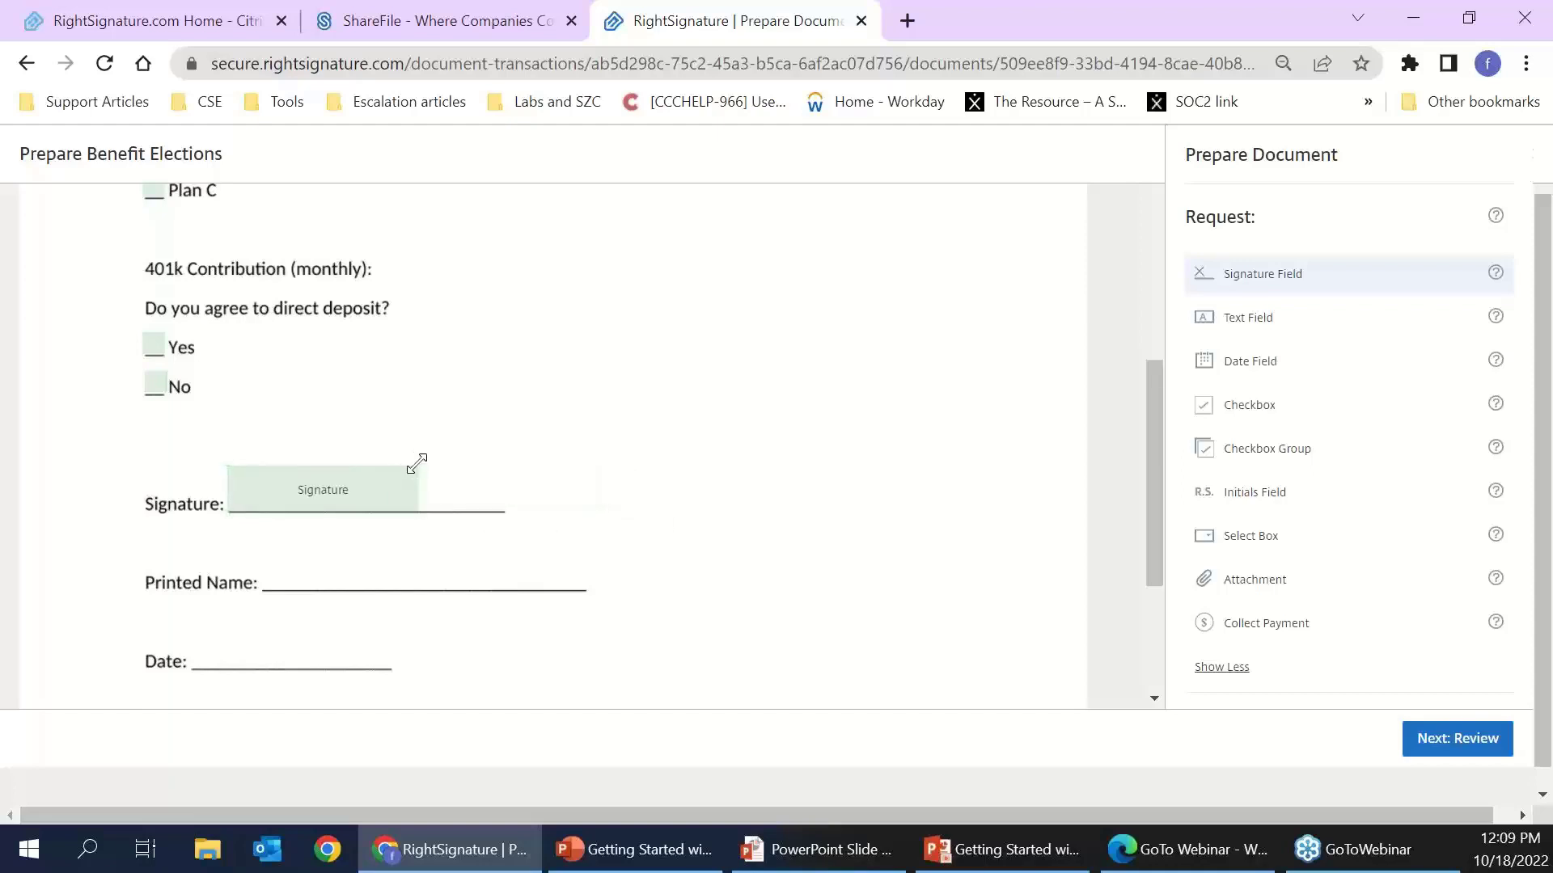
mouse_move(418, 461)
mouse_down()
mouse_move(454, 437)
mouse_move(491, 446)
mouse_up()
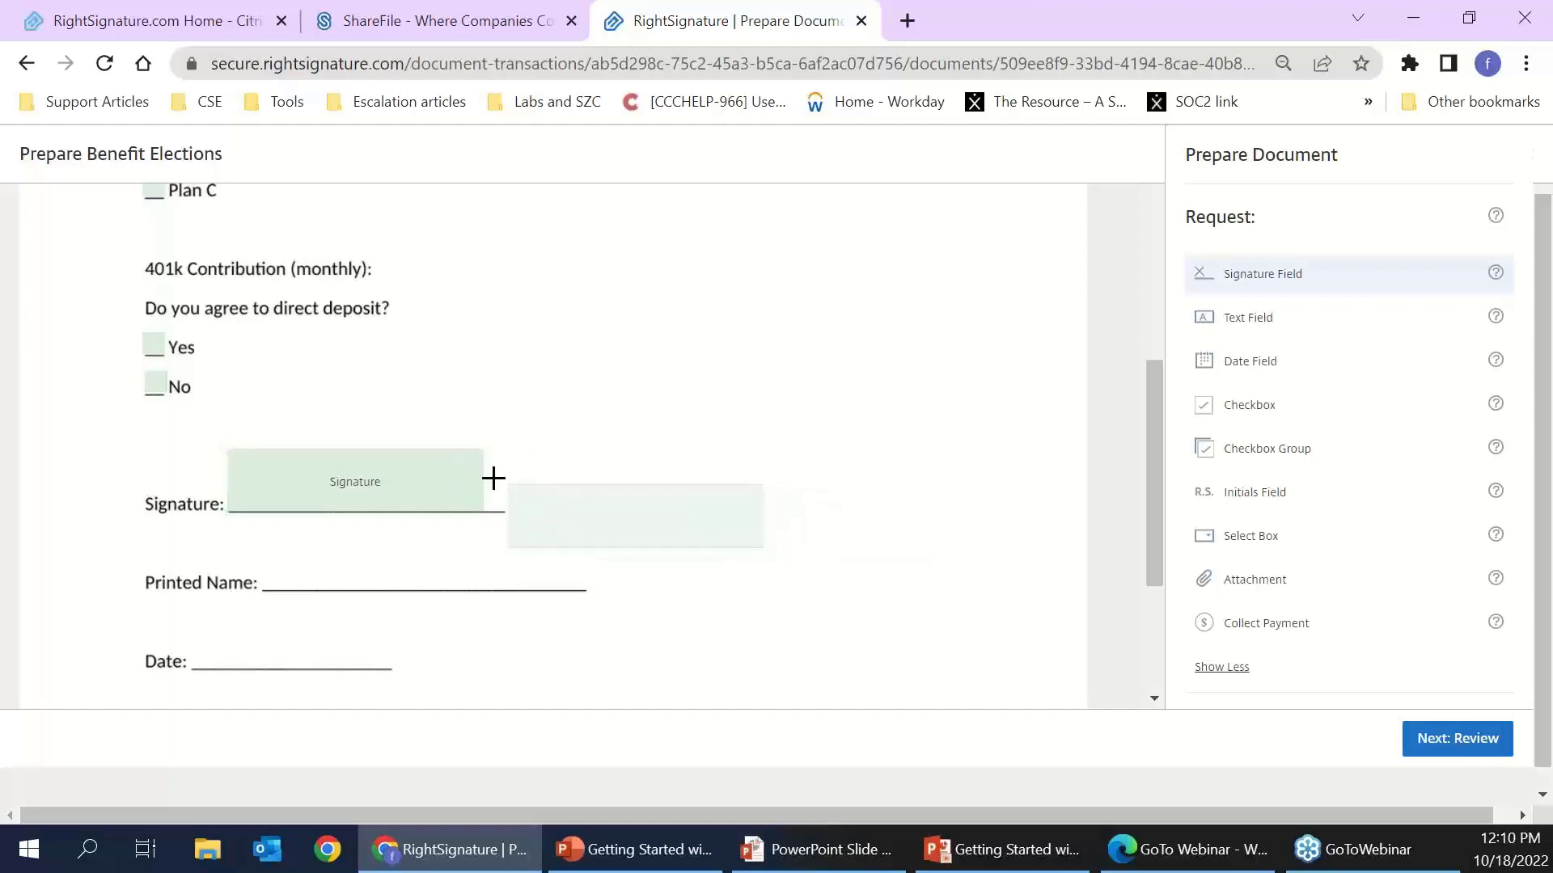
- Enable Name this field and rename it Signature Field Customer
click(434, 487)
scroll(468, 502, up, 3)
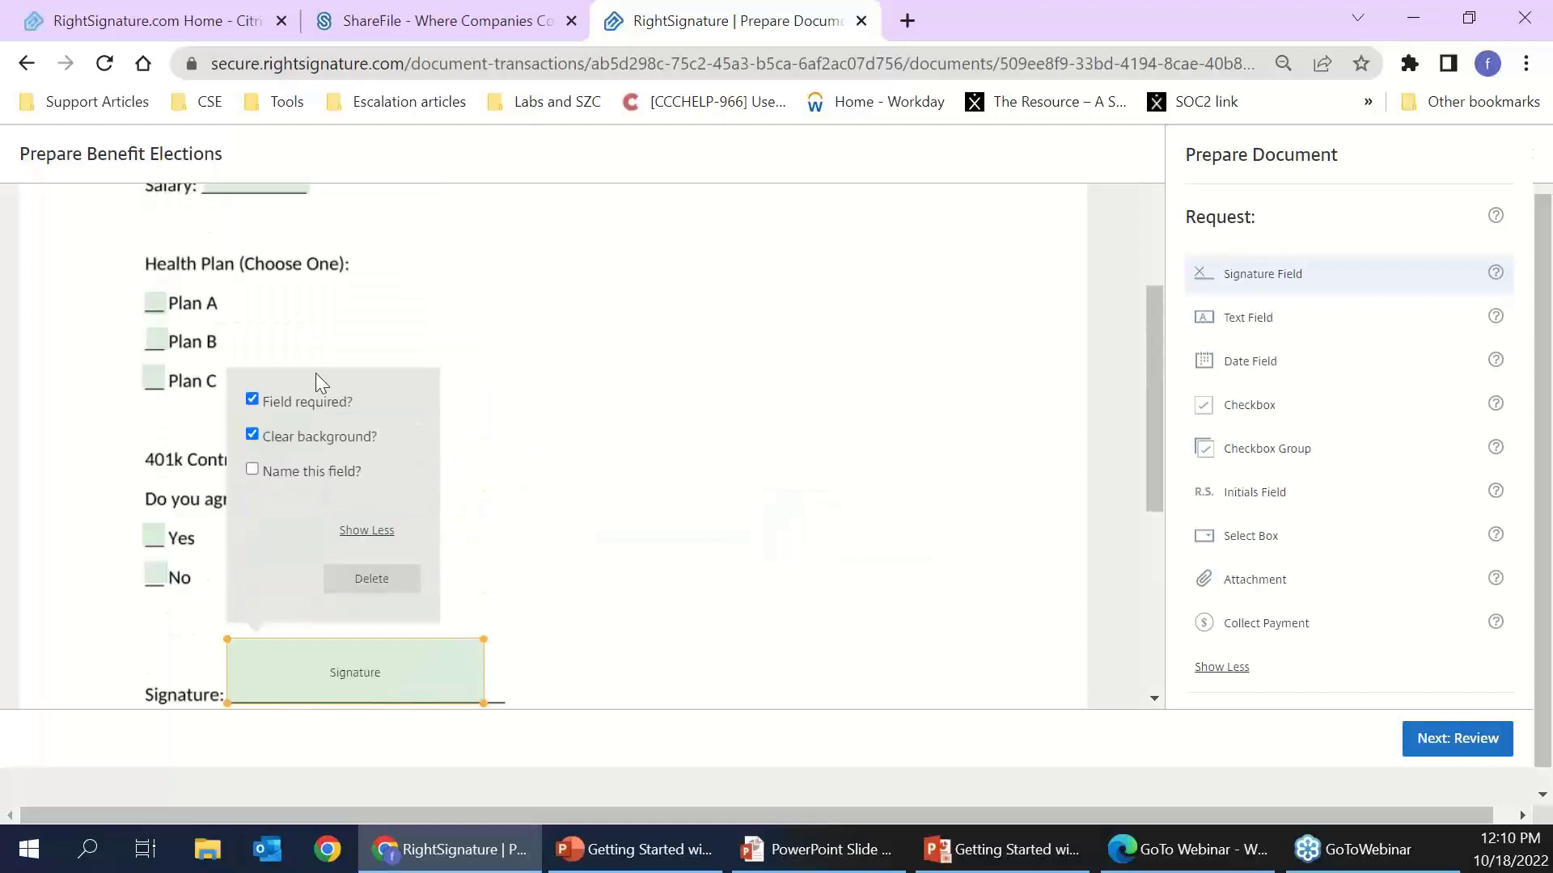
click(324, 469)
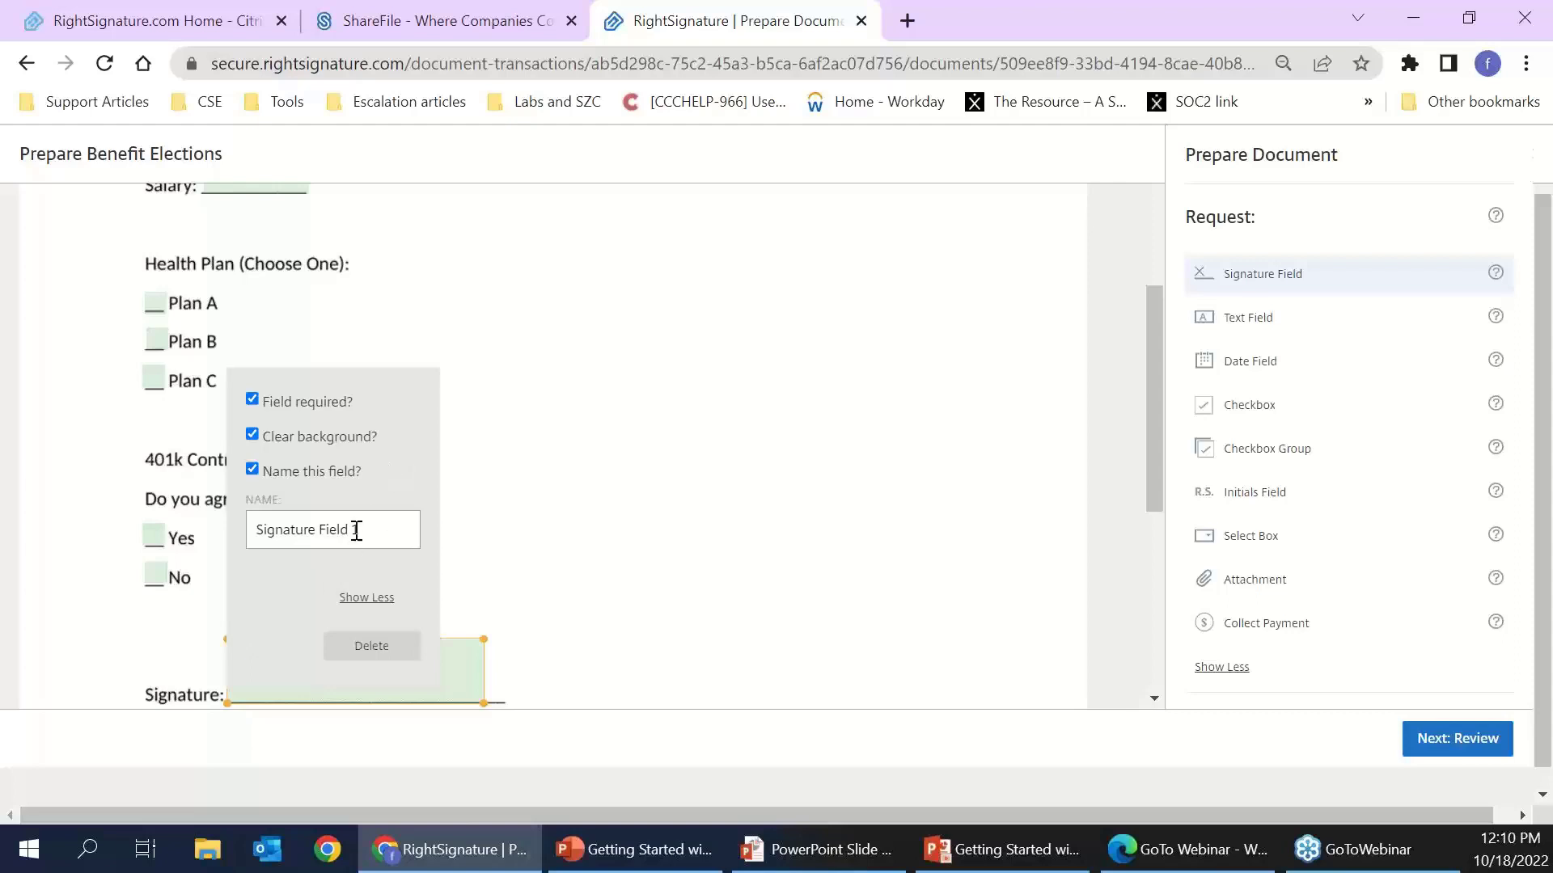
double_click(357, 530)
text(Customer)
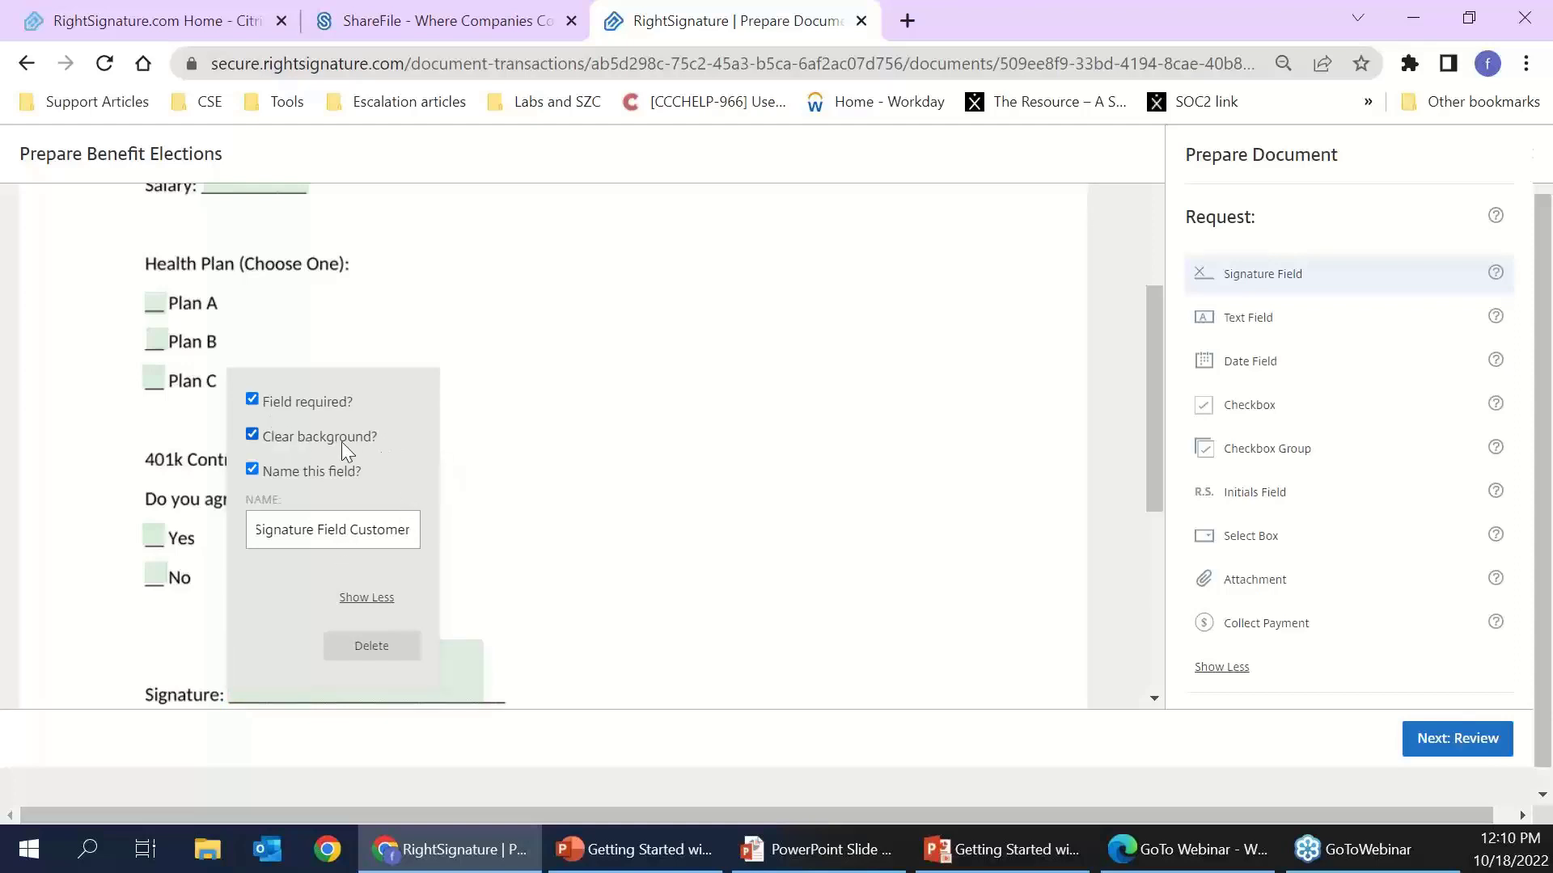
scroll(546, 502, down, 1)
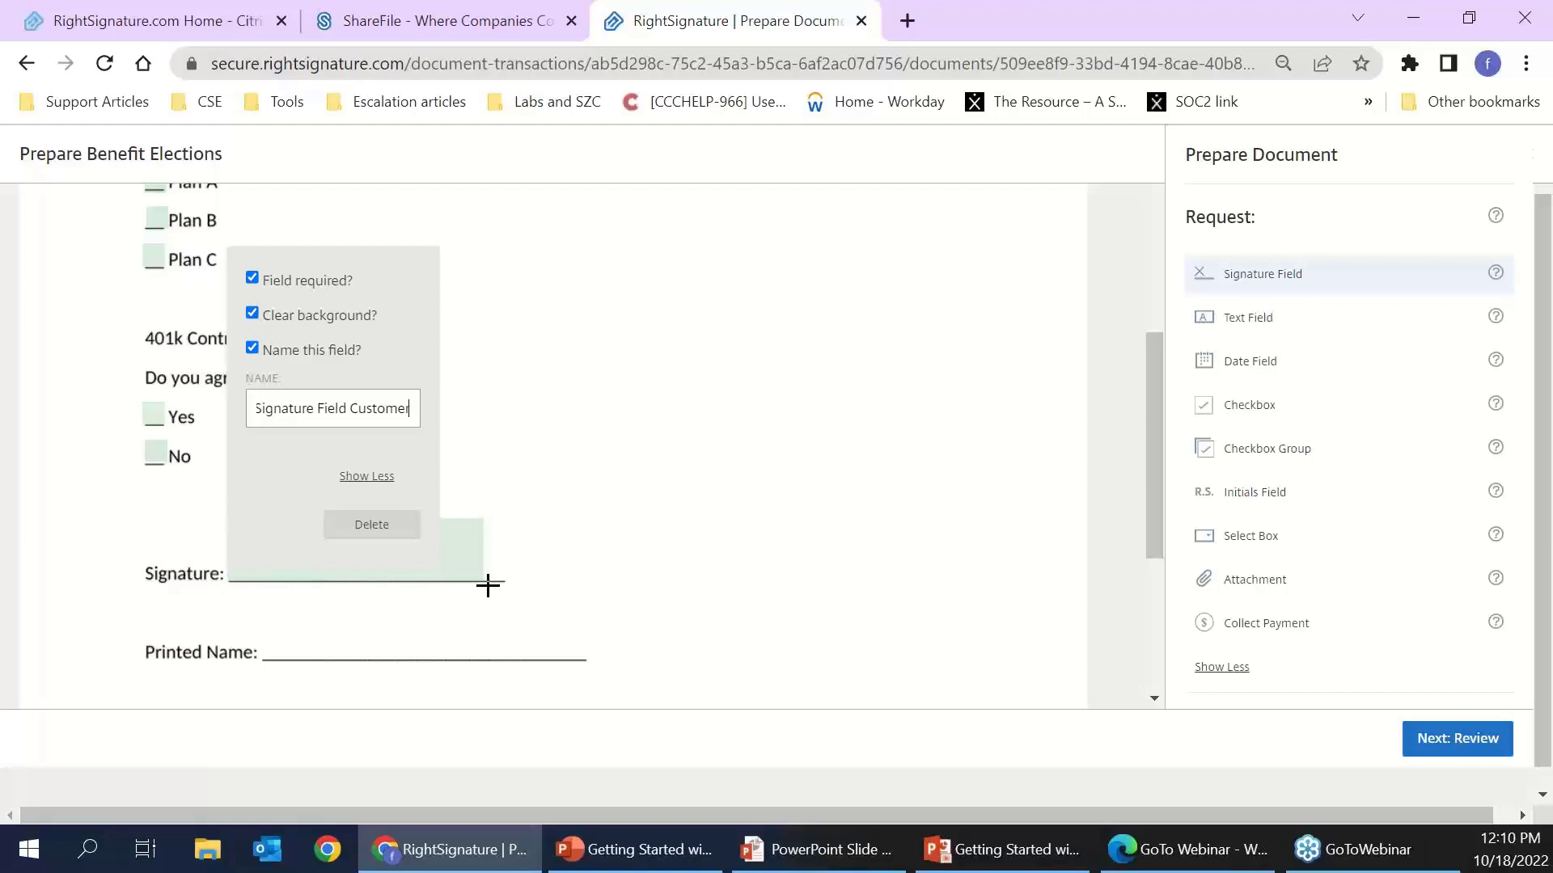
click(623, 538)
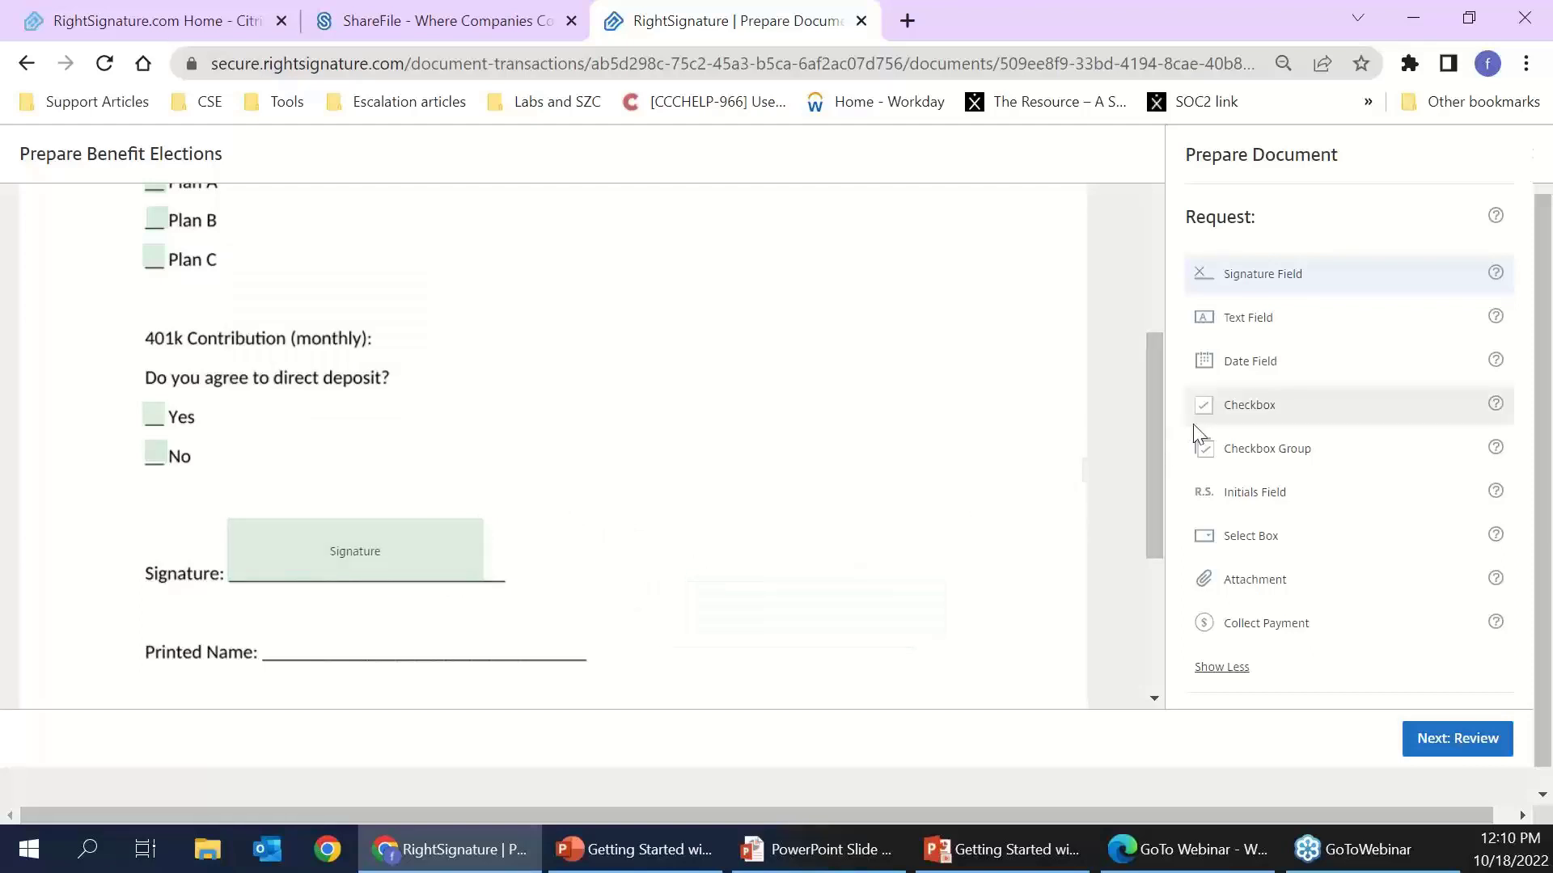
- Place an enlarged date field on the Date line, keeping MM/DD/YYYY format with centered text
click(1256, 378)
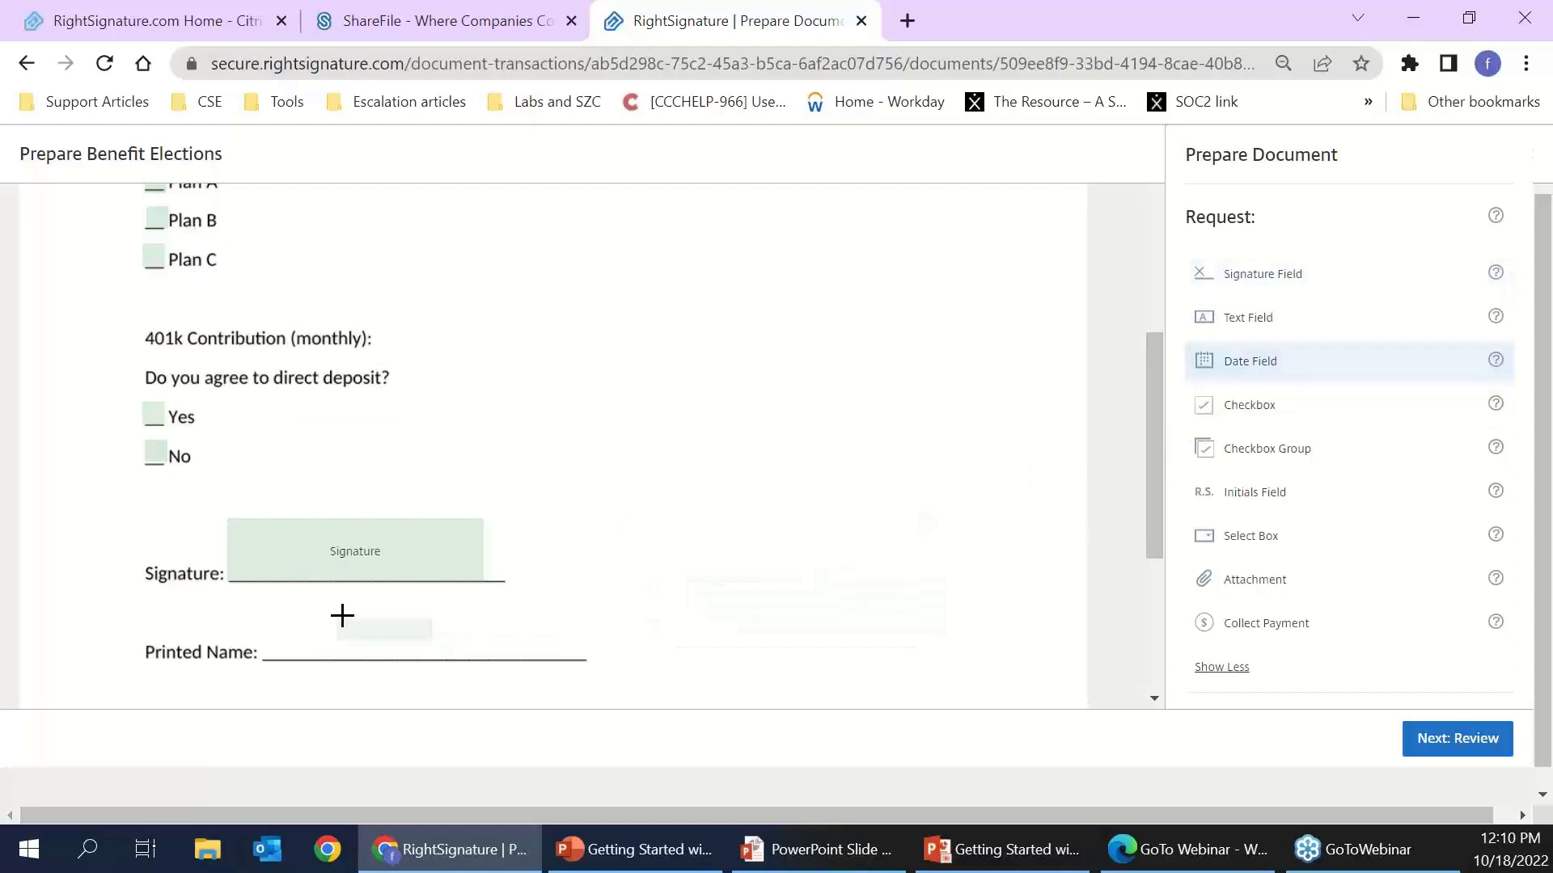
scroll(323, 627, down, 3)
click(197, 598)
drag(298, 596, 346, 559)
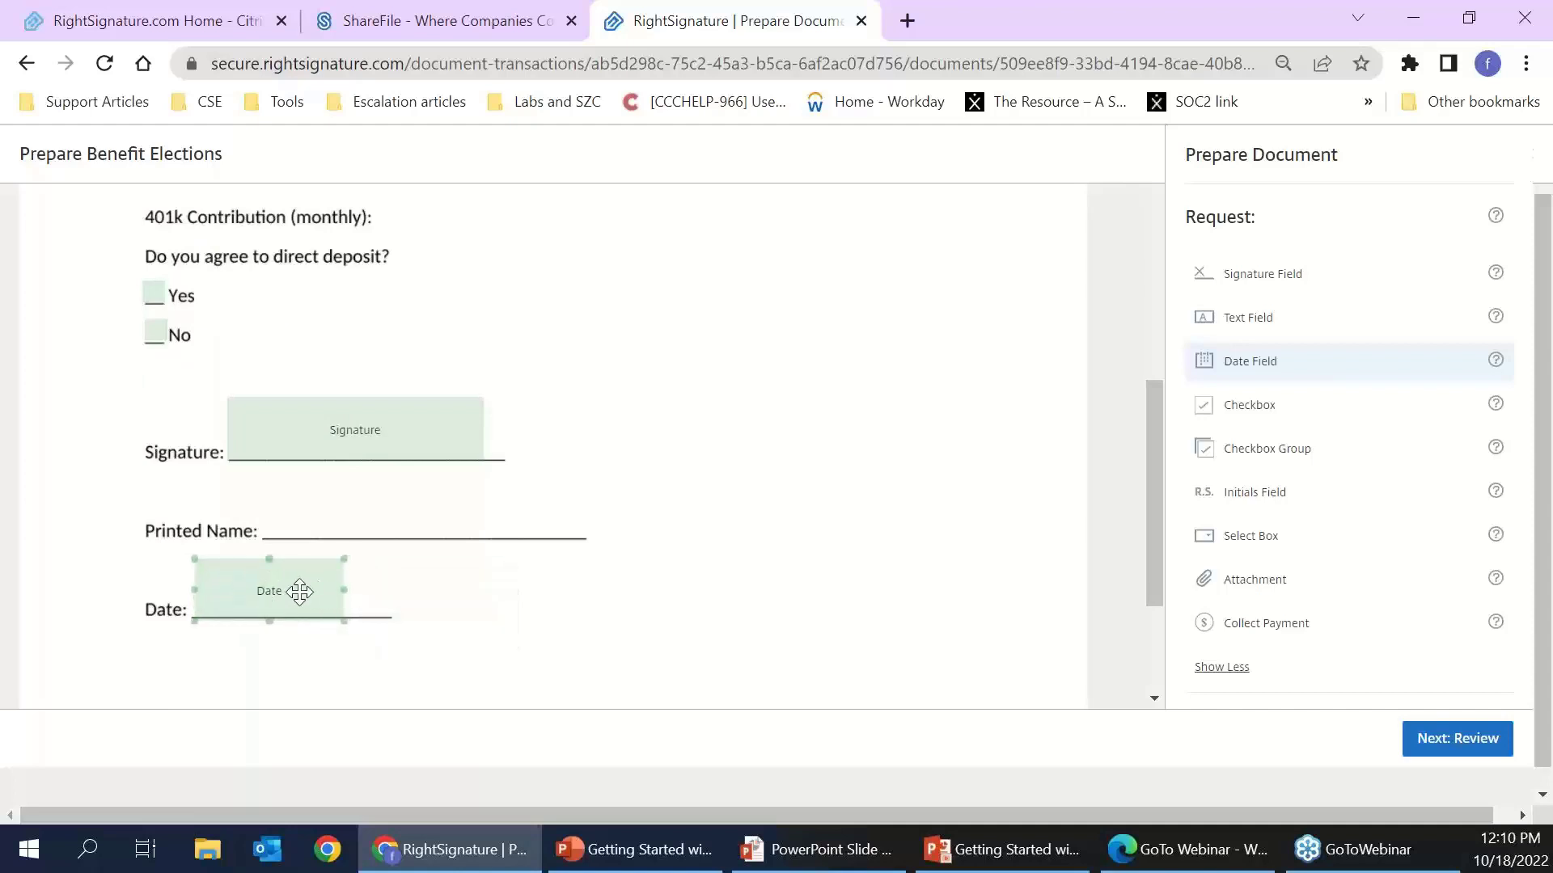
click(299, 593)
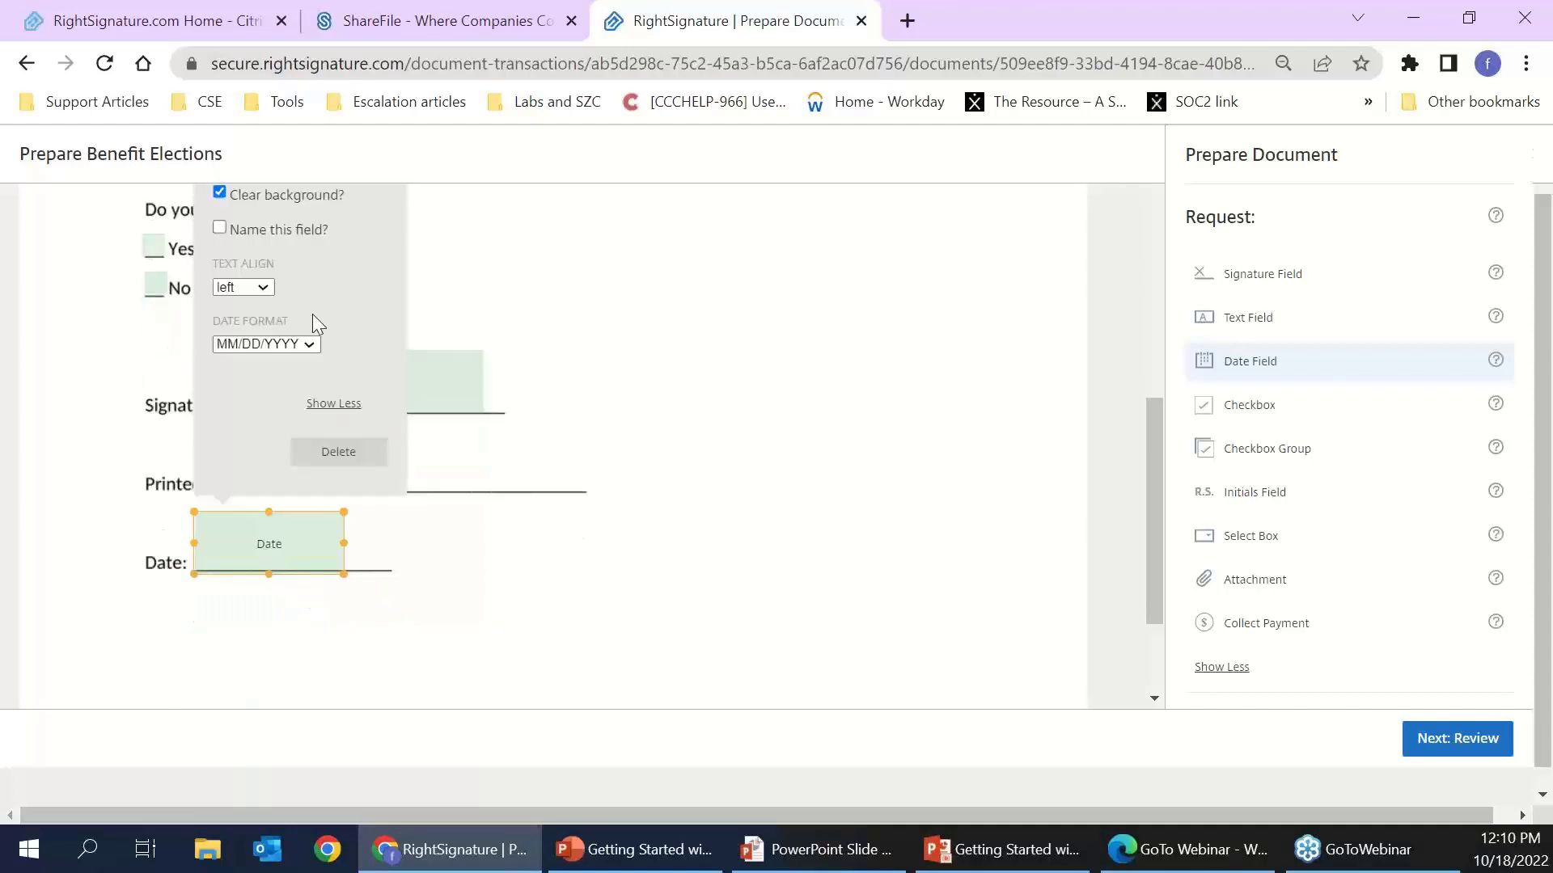
scroll(312, 314, up, 2)
click(302, 469)
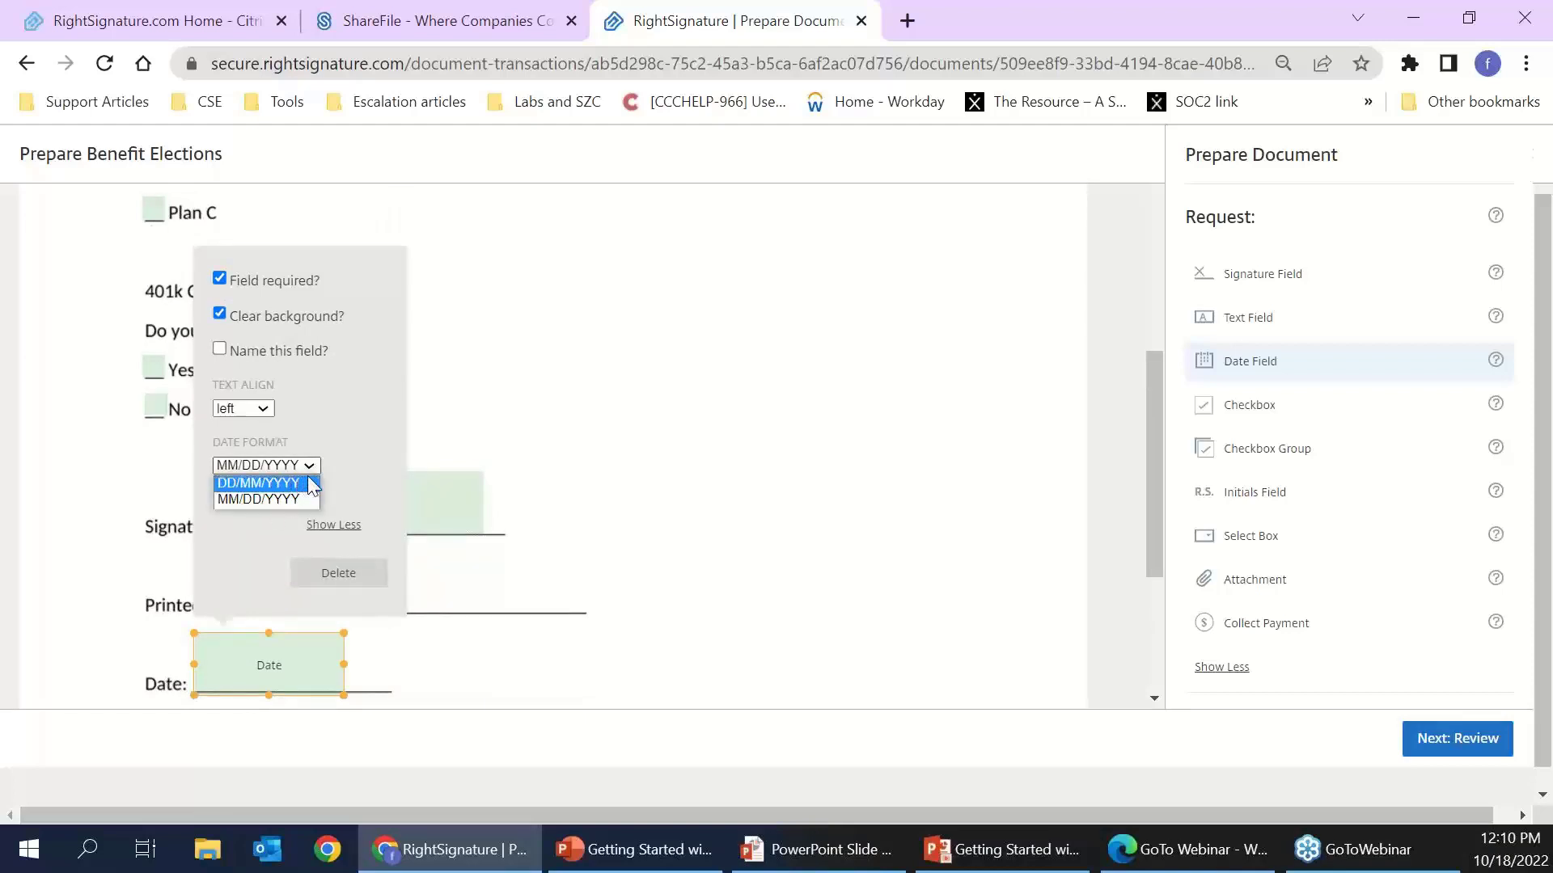
click(315, 466)
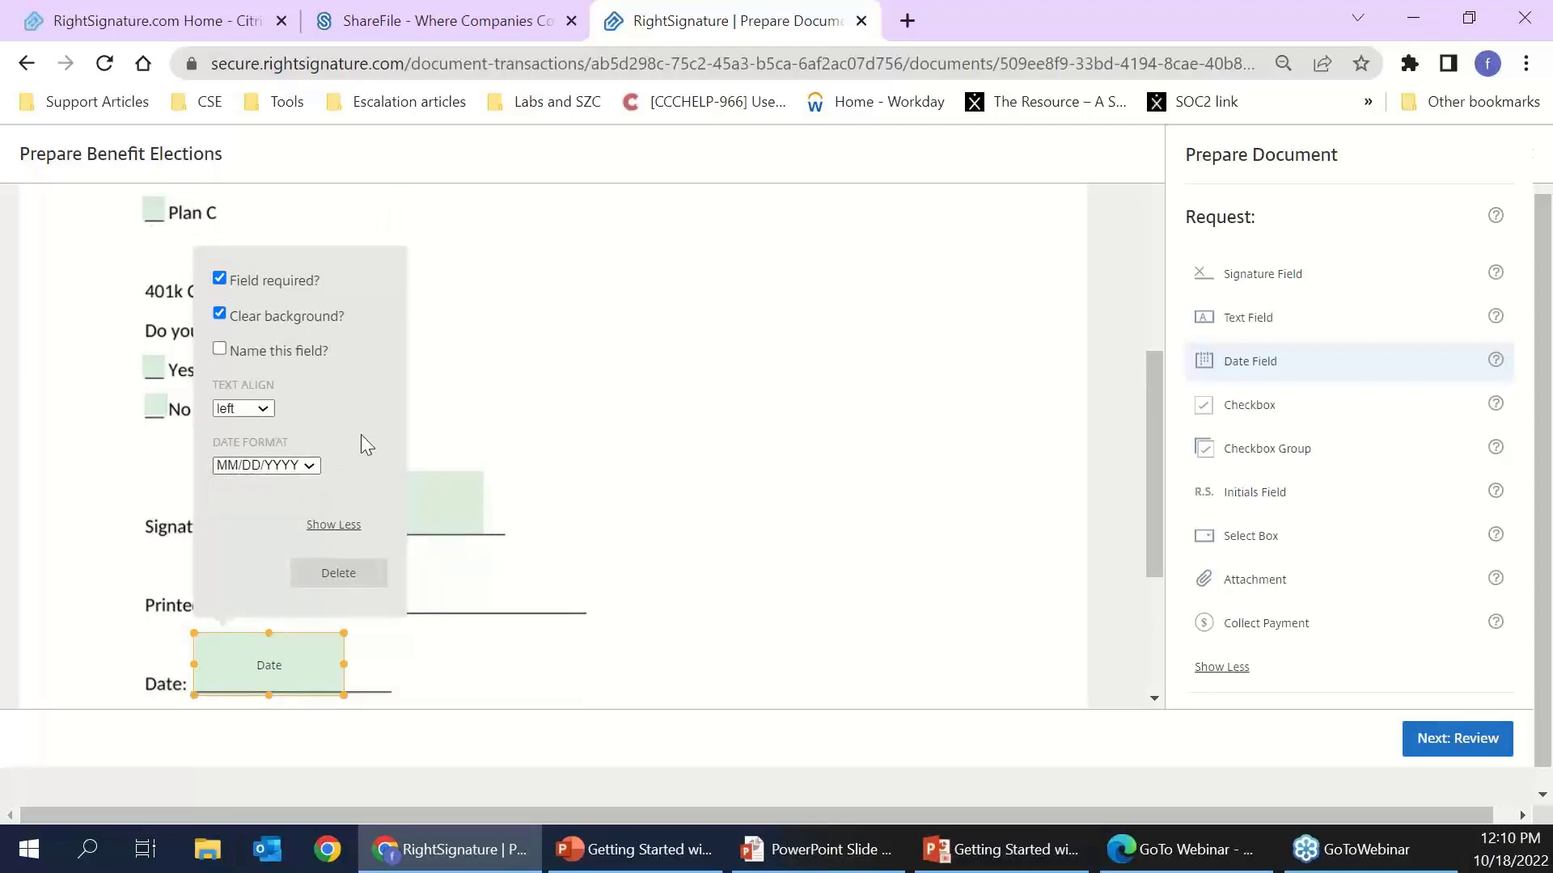
click(256, 412)
click(261, 441)
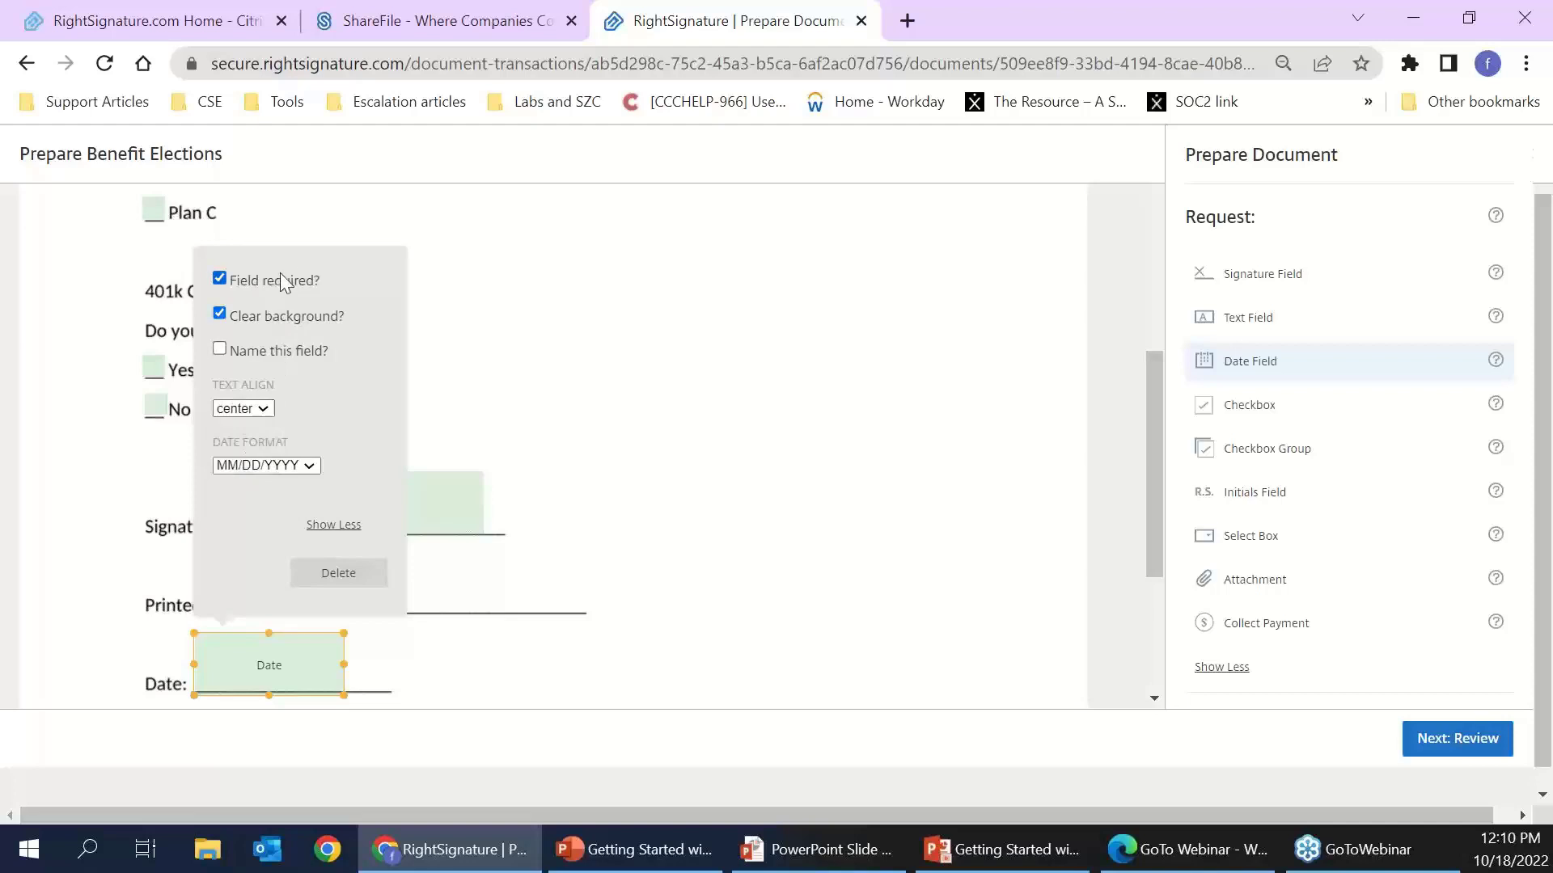
click(436, 686)
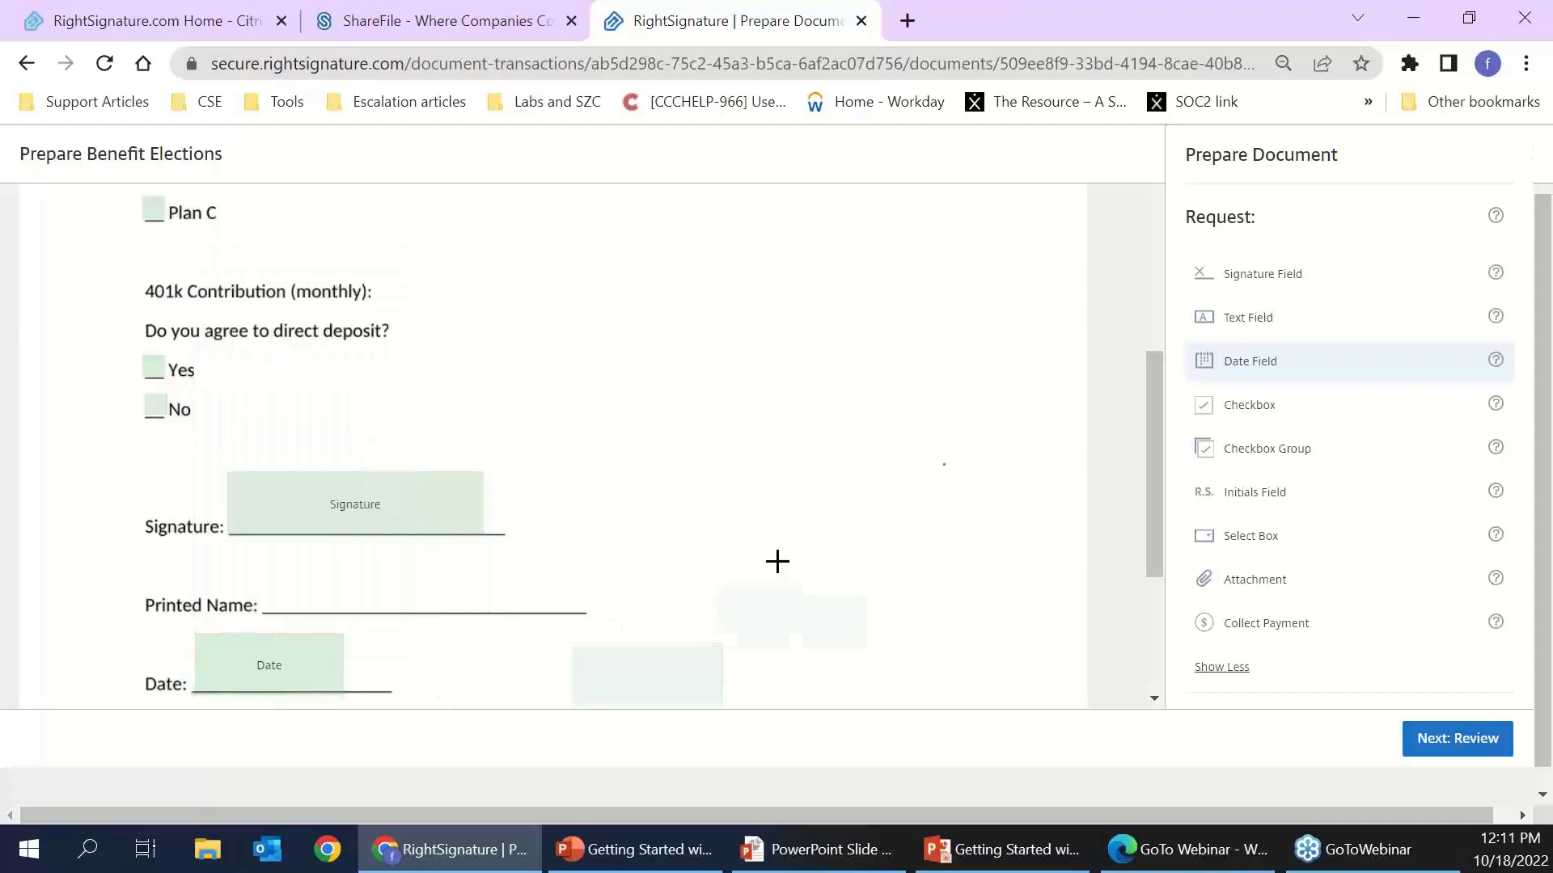
- Place a text field on the Printed Name line and widen it across the full line
click(1247, 318)
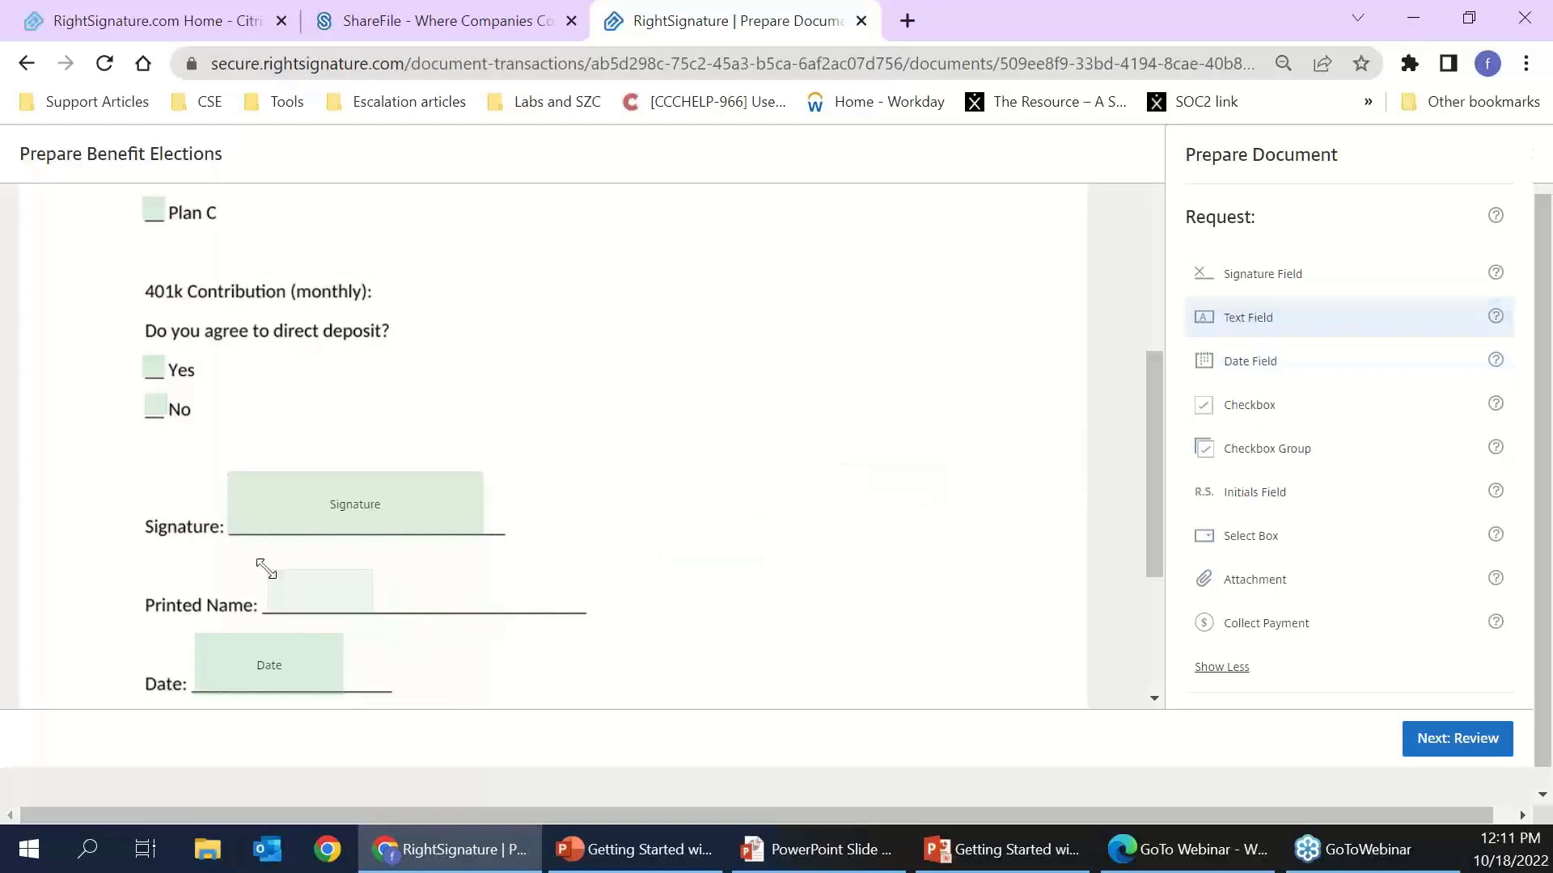
click(265, 570)
click(331, 582)
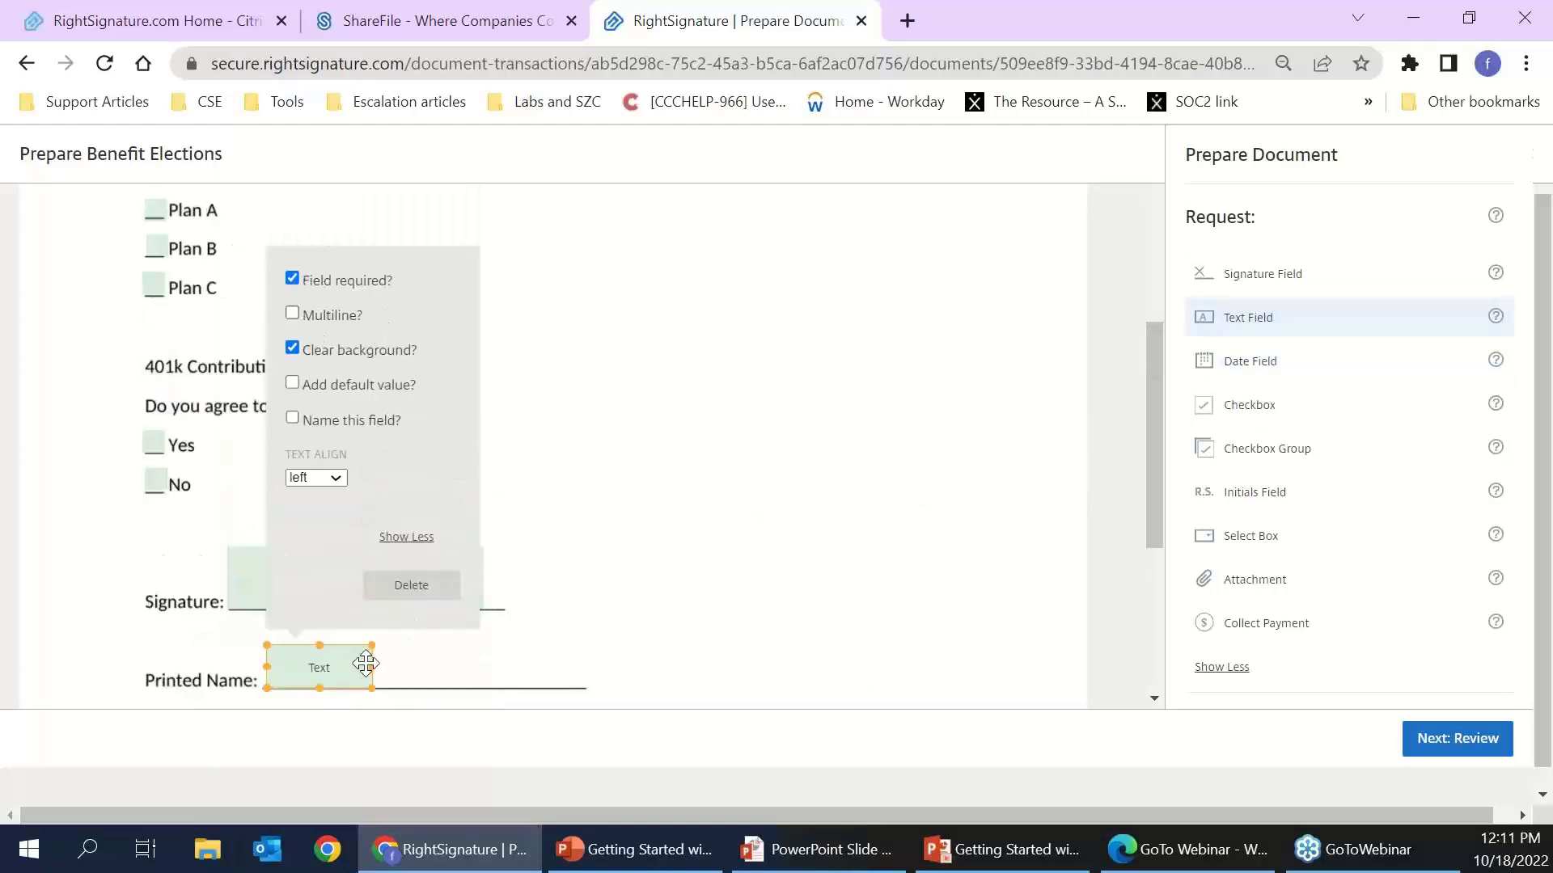
drag(376, 666, 589, 667)
scroll(757, 481, down, 5)
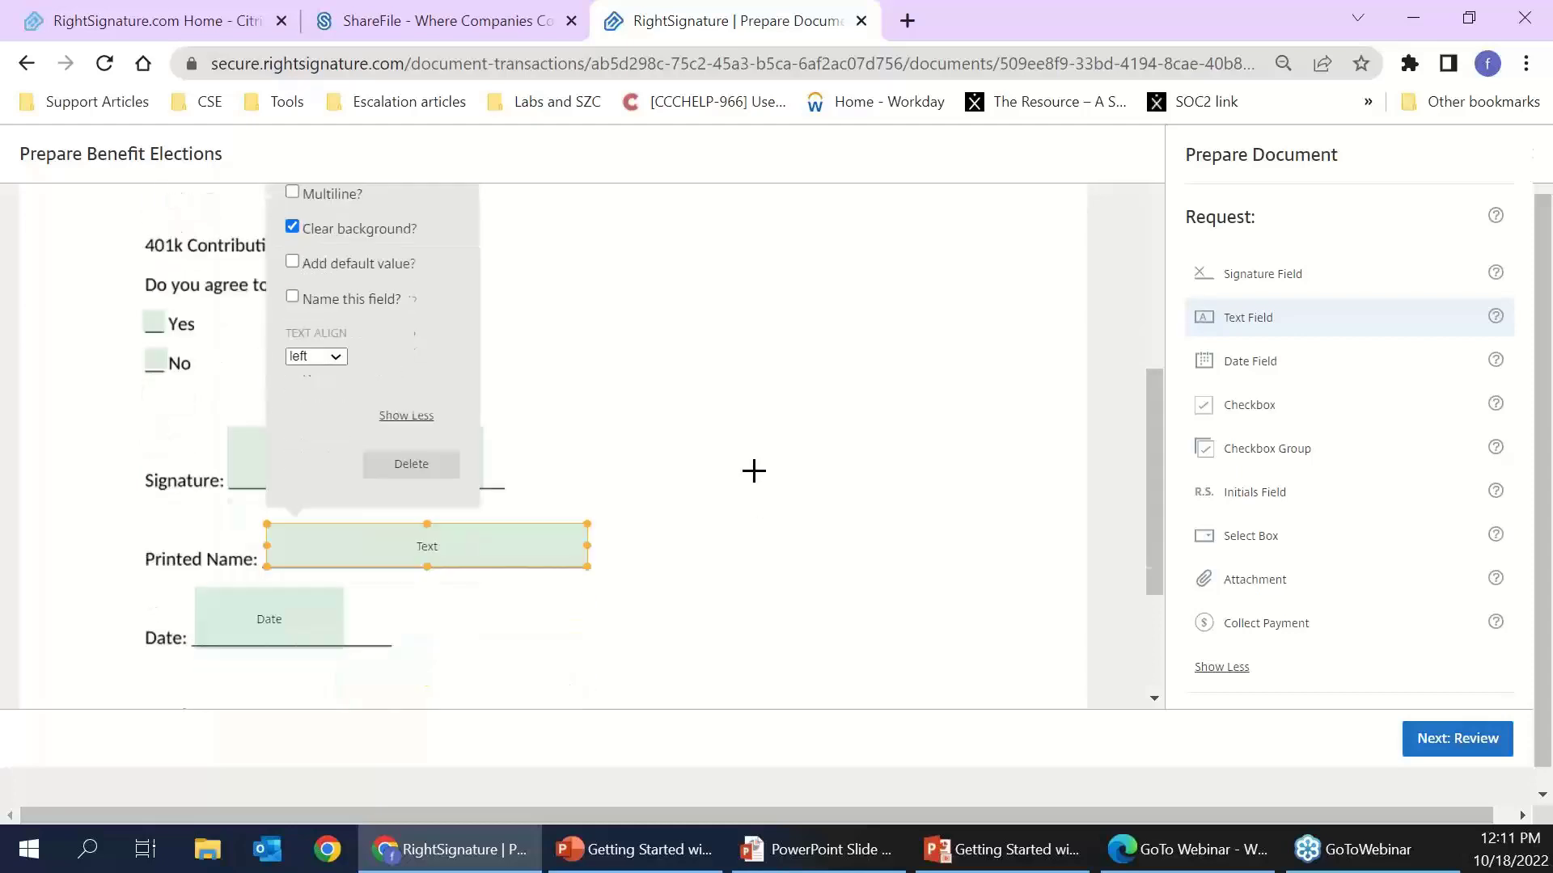
scroll(821, 467, up, 5)
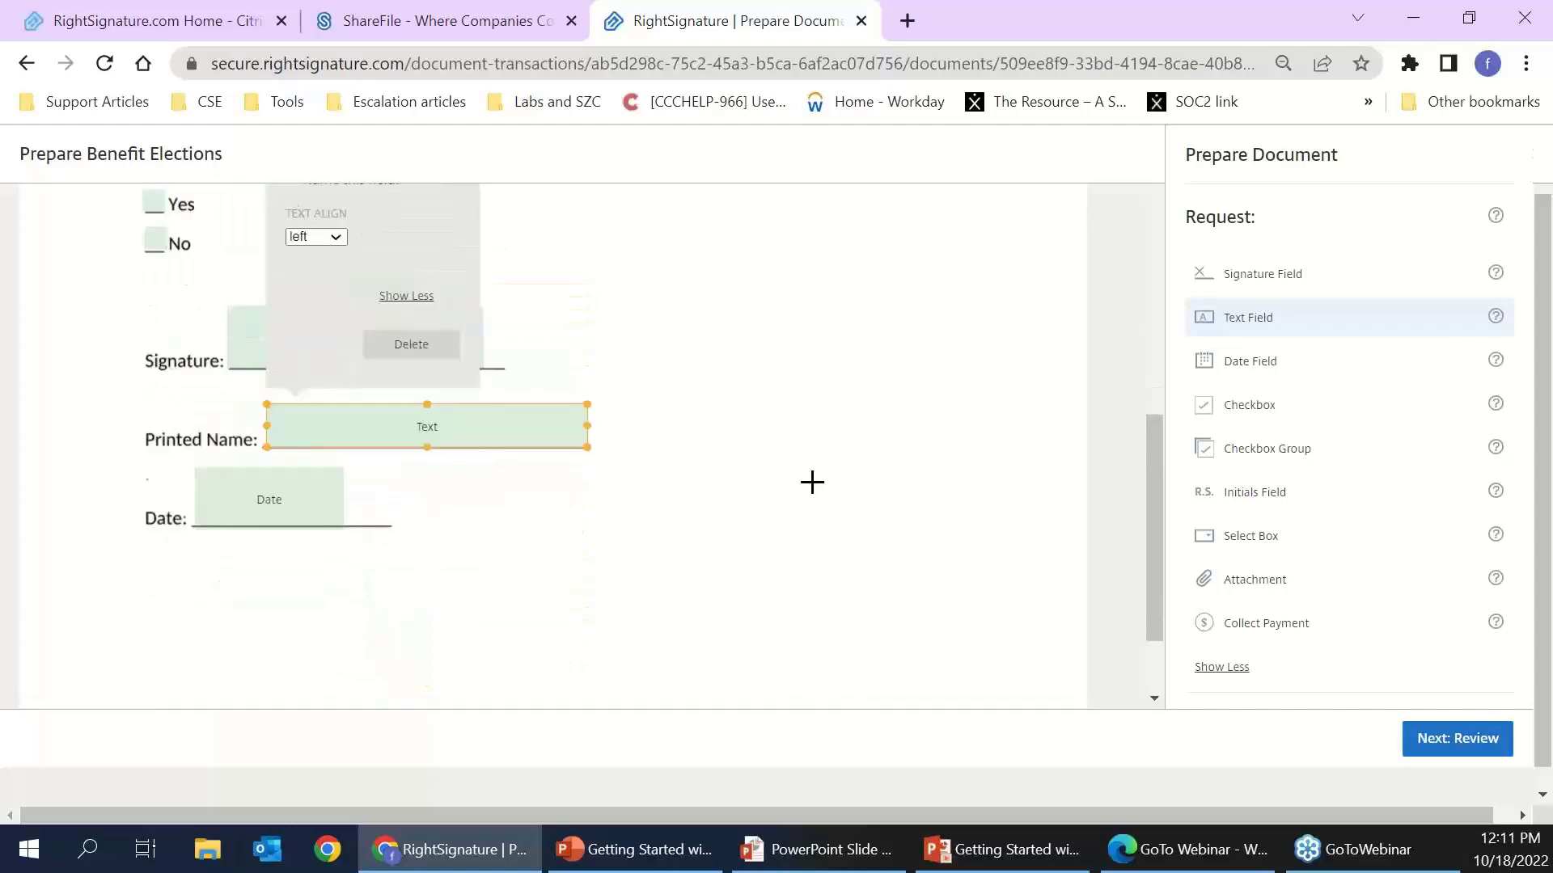
click(1274, 506)
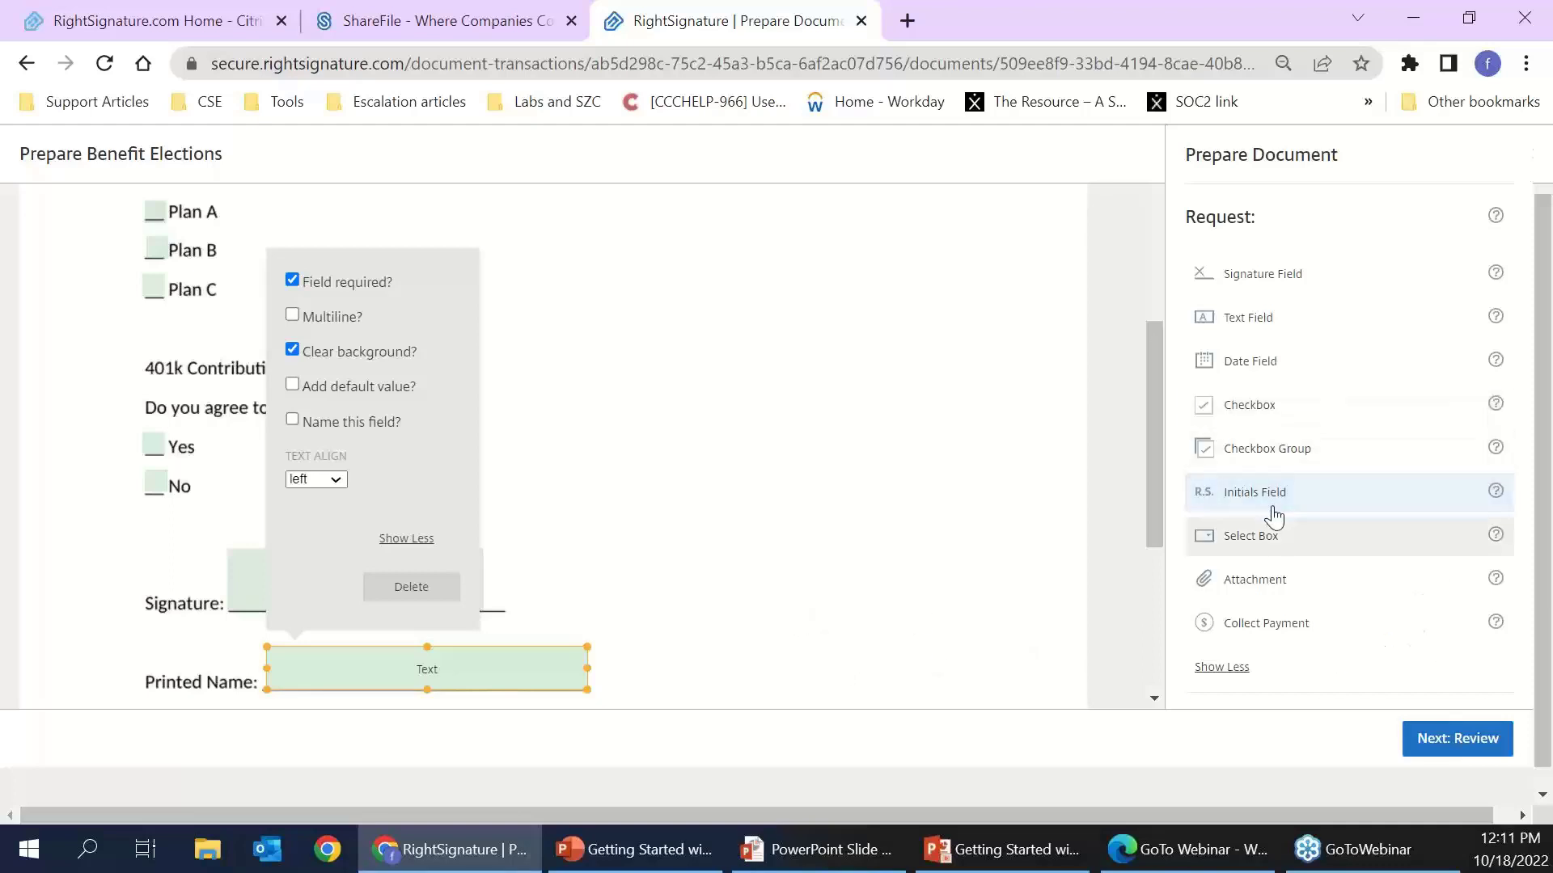
click(1262, 538)
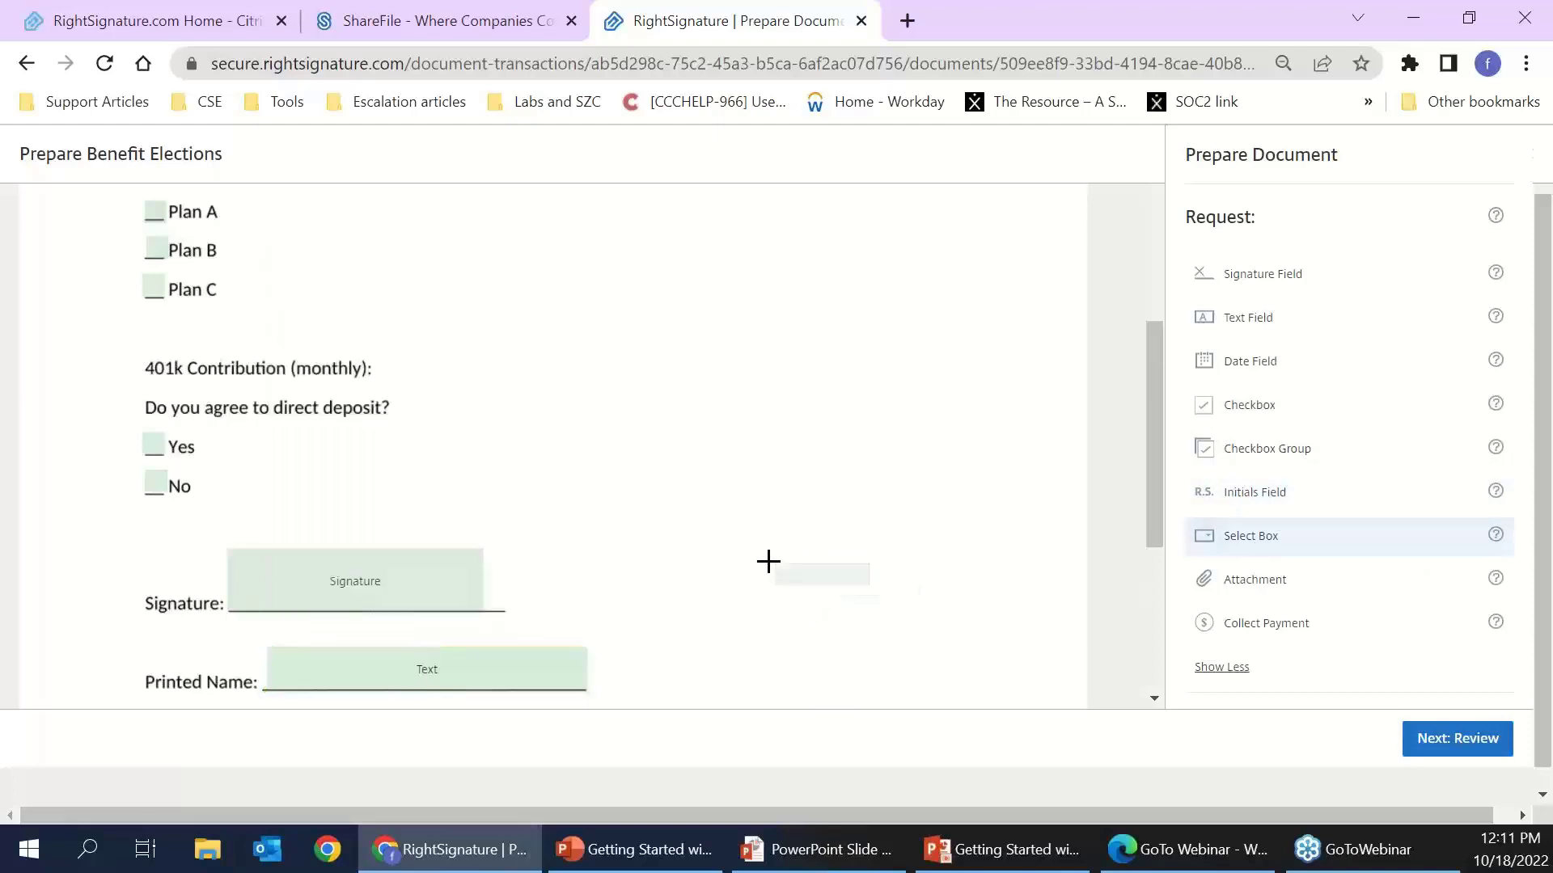
- Place a select box on the page and add the options NC, GA, SC and VA
click(793, 570)
scroll(851, 584, up, 1)
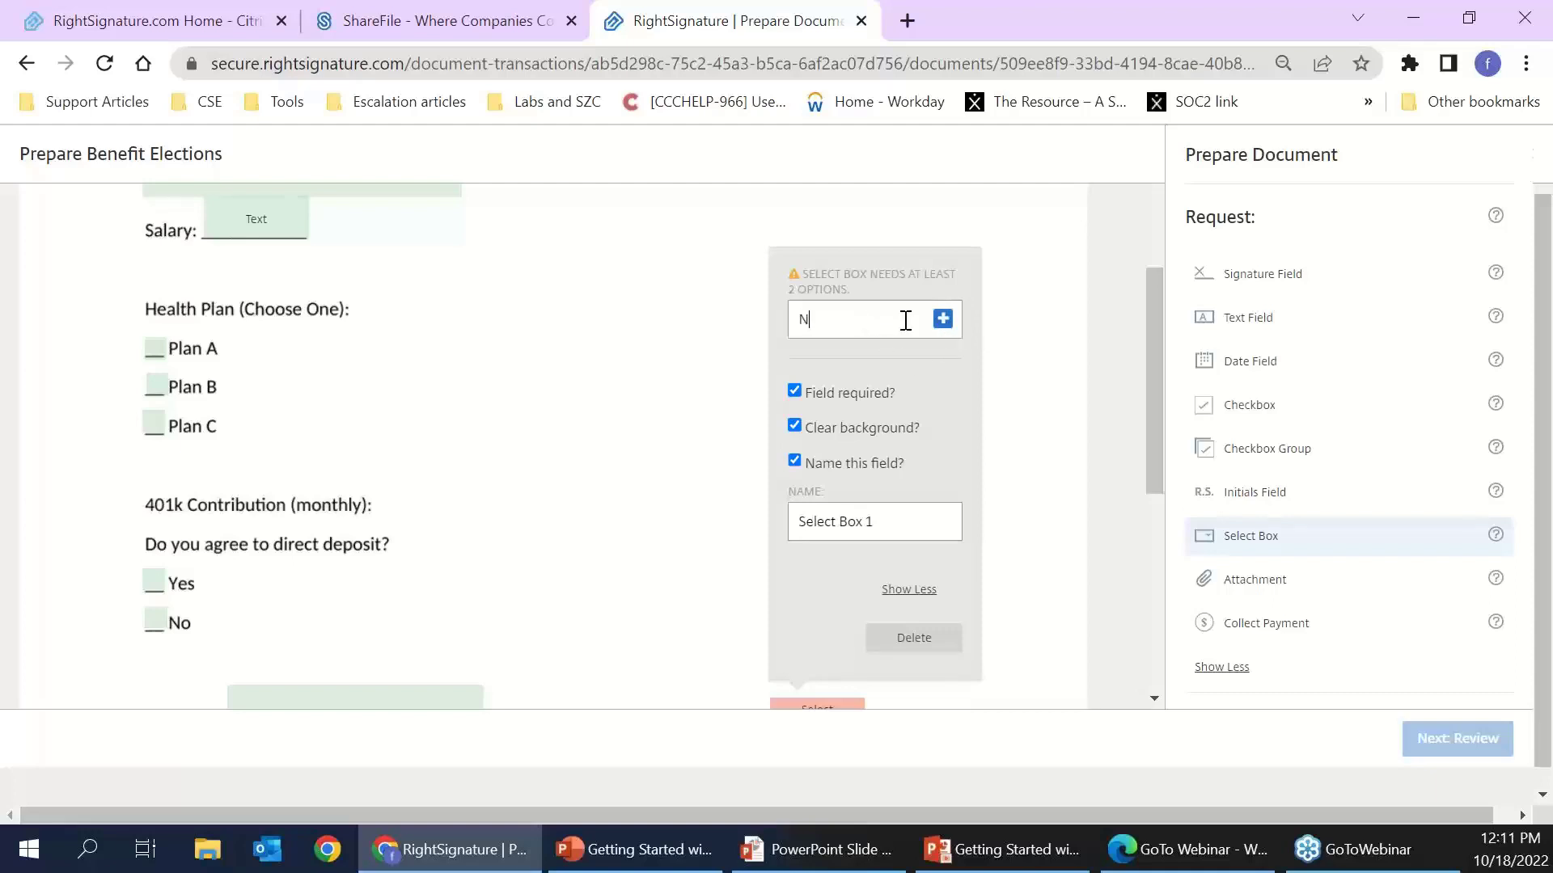
text(NC)
key(Return)
text(A)
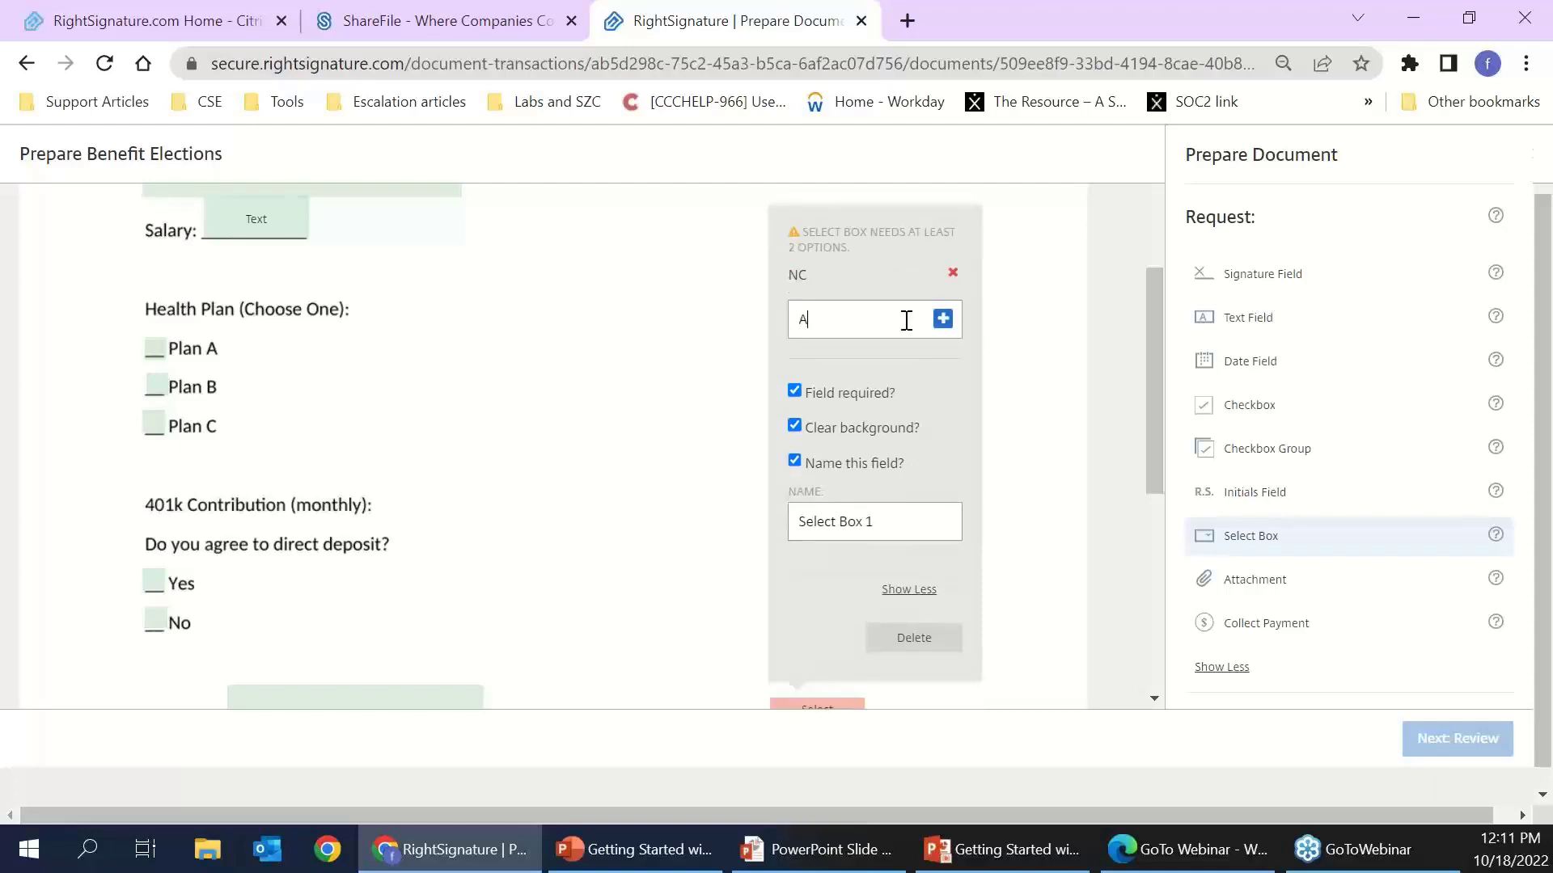
text(GA)
key(Return)
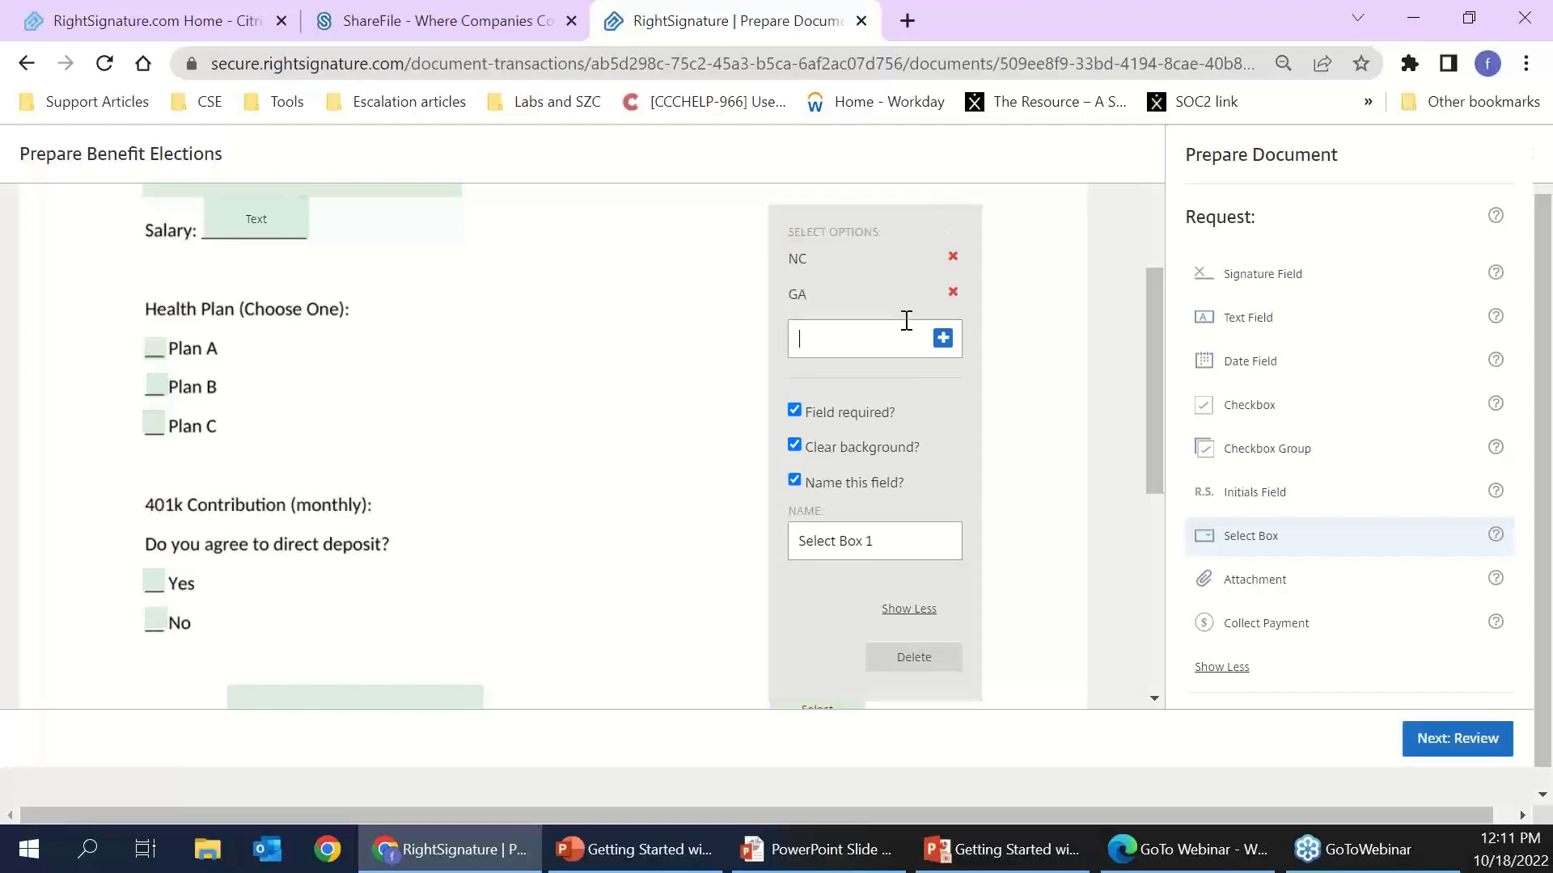
text(SC)
key(Return)
text(VA)
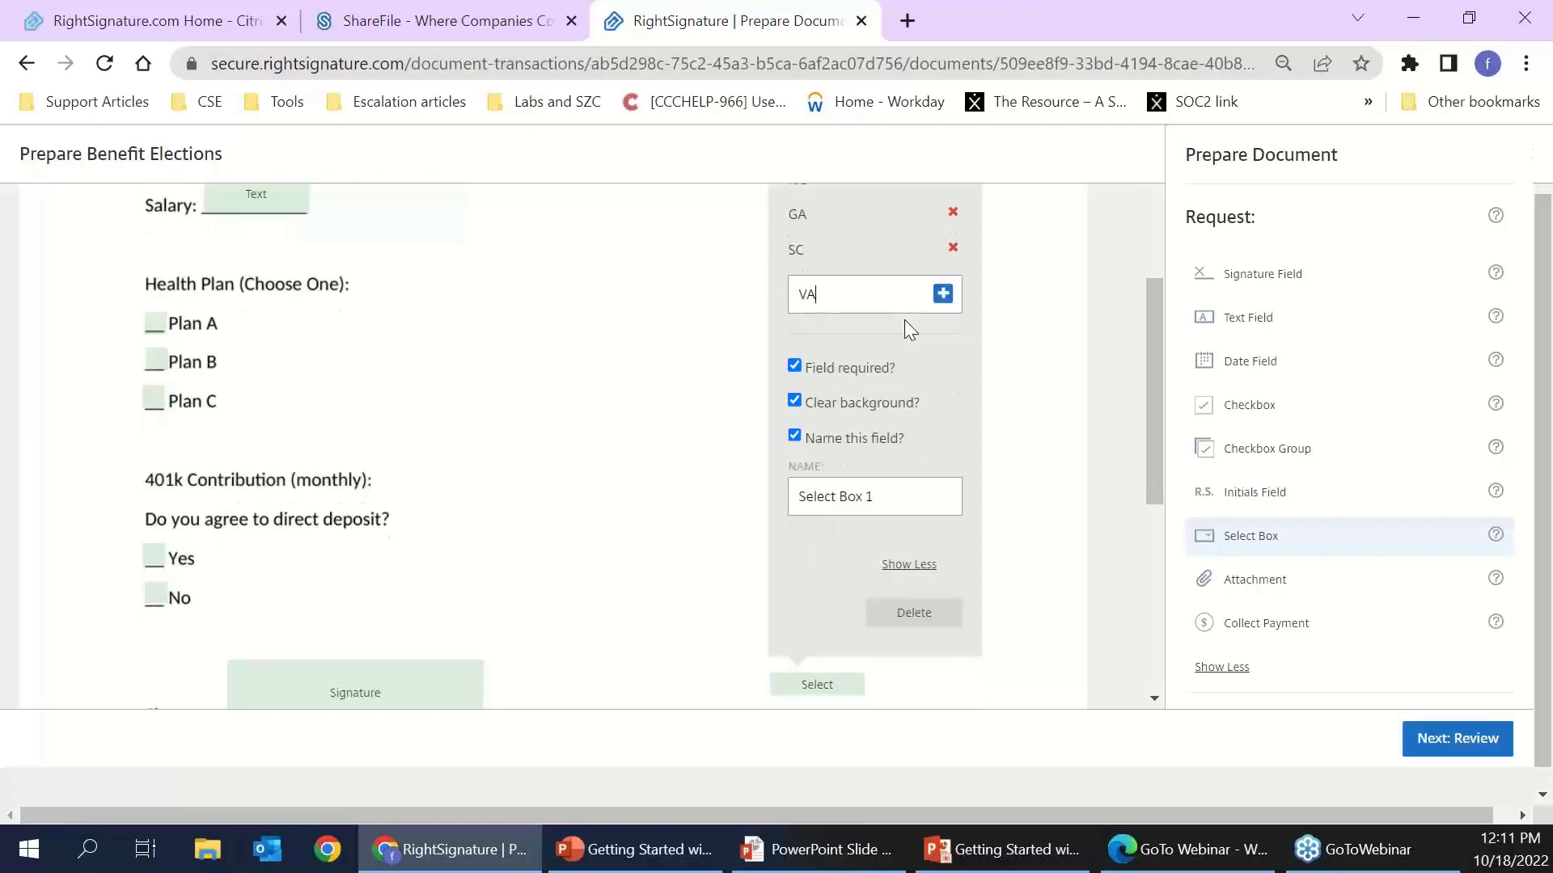
key(Return)
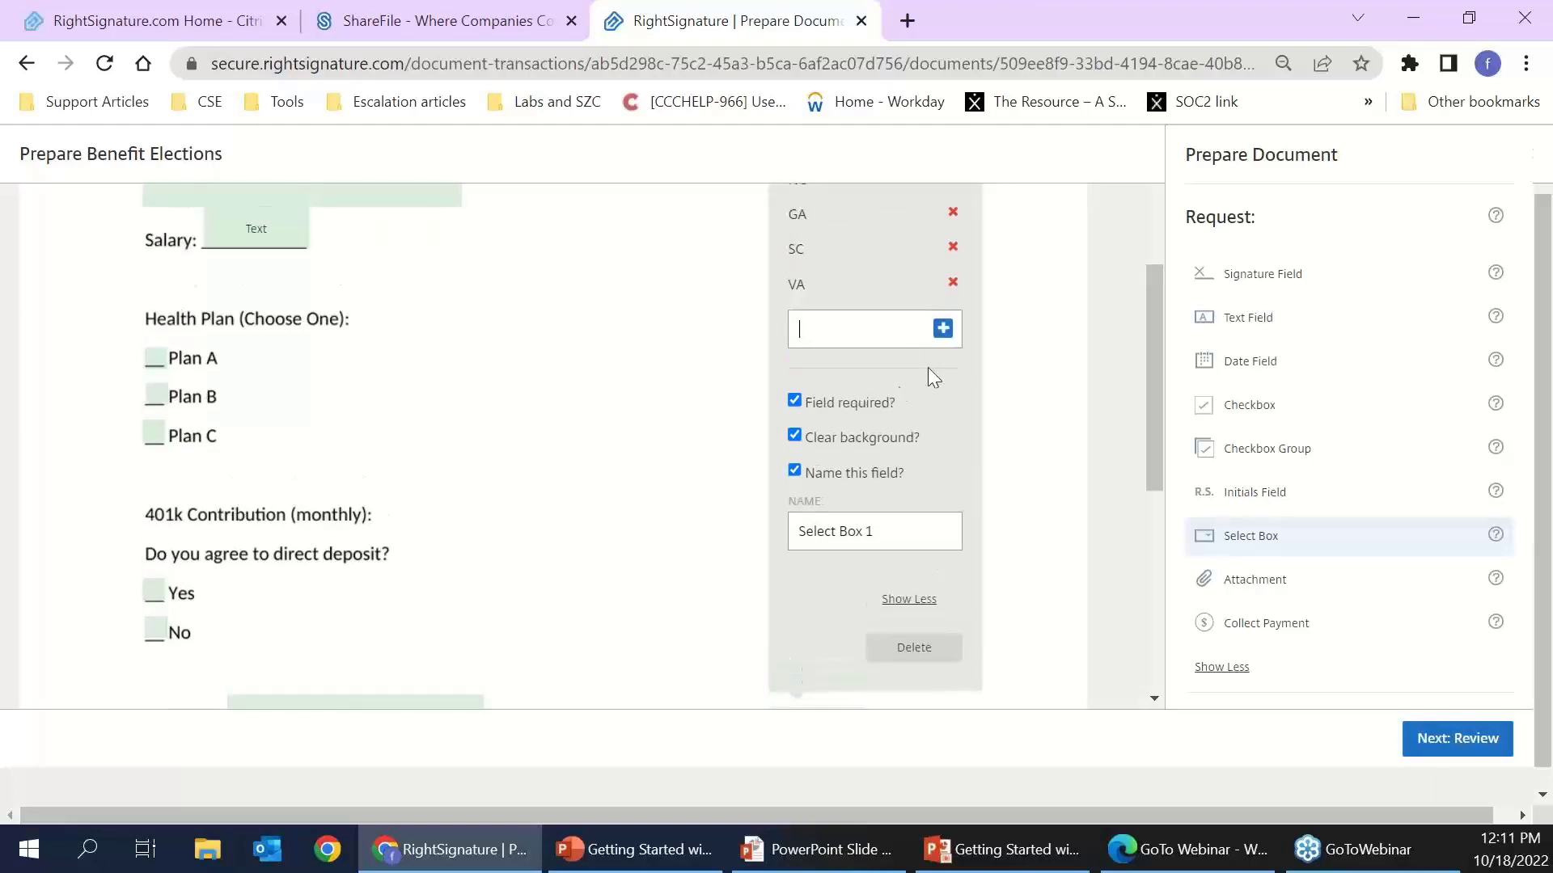
scroll(863, 555, down, 2)
scroll(847, 288, up, 2)
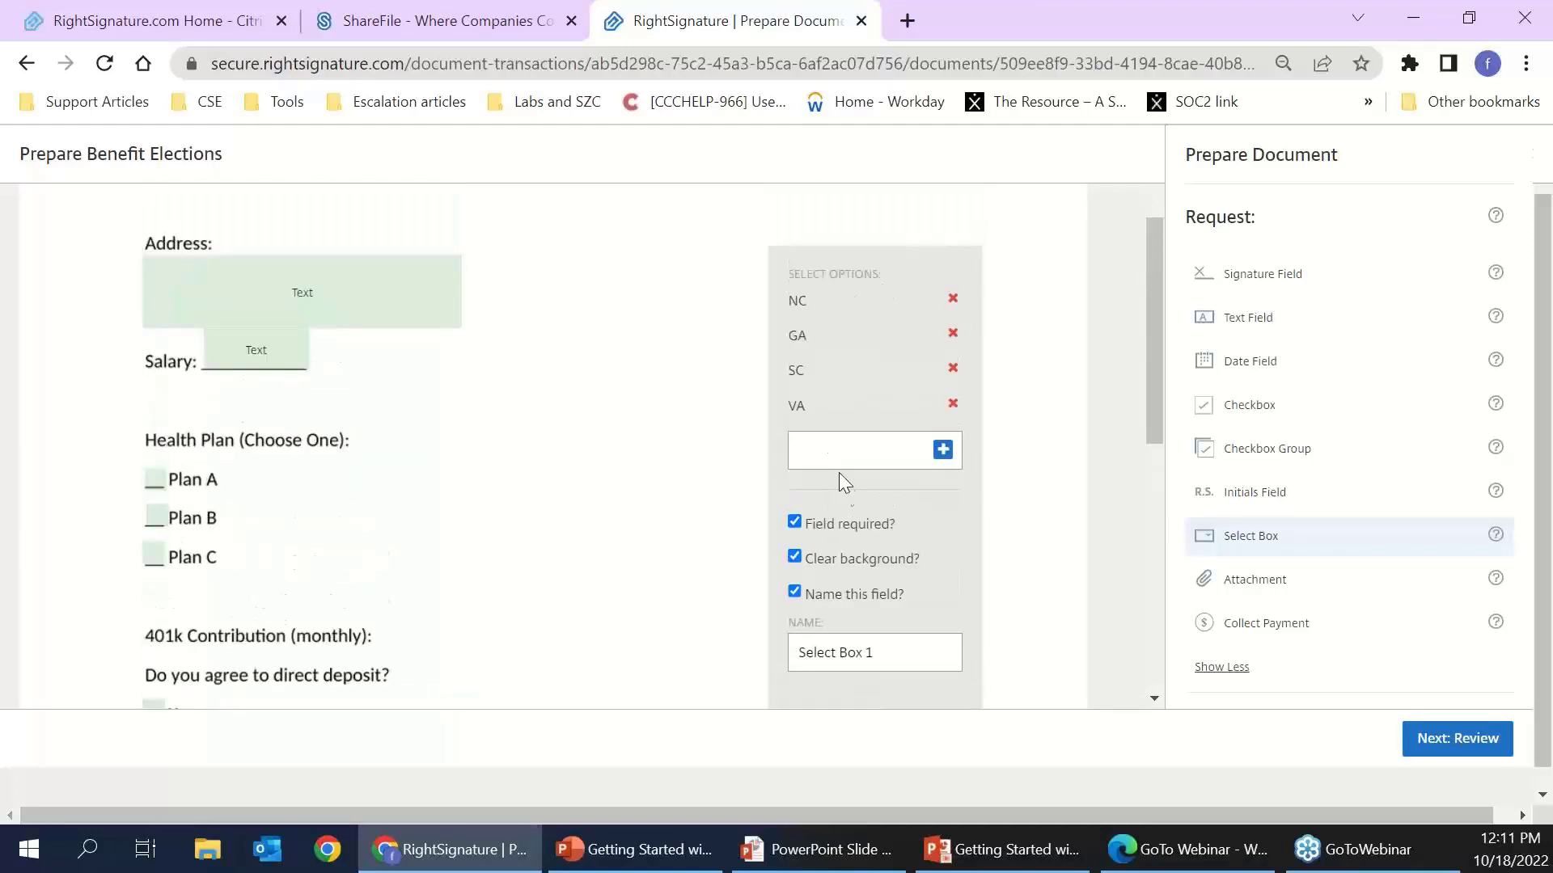
scroll(863, 614, down, 4)
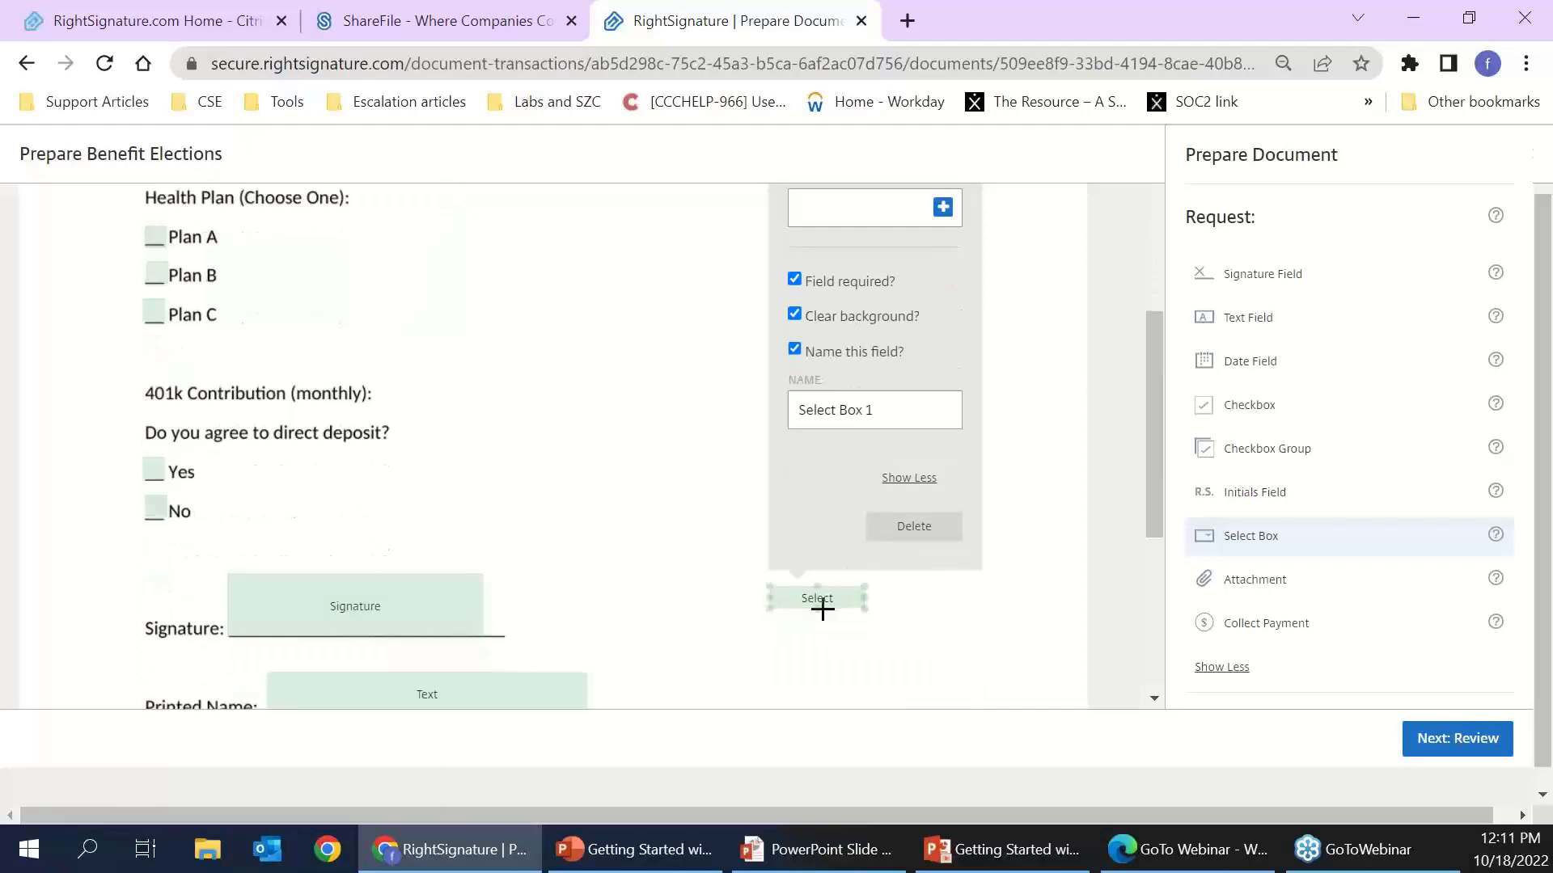
- Delete the select box field from the form
scroll(821, 607, up, 2)
click(914, 646)
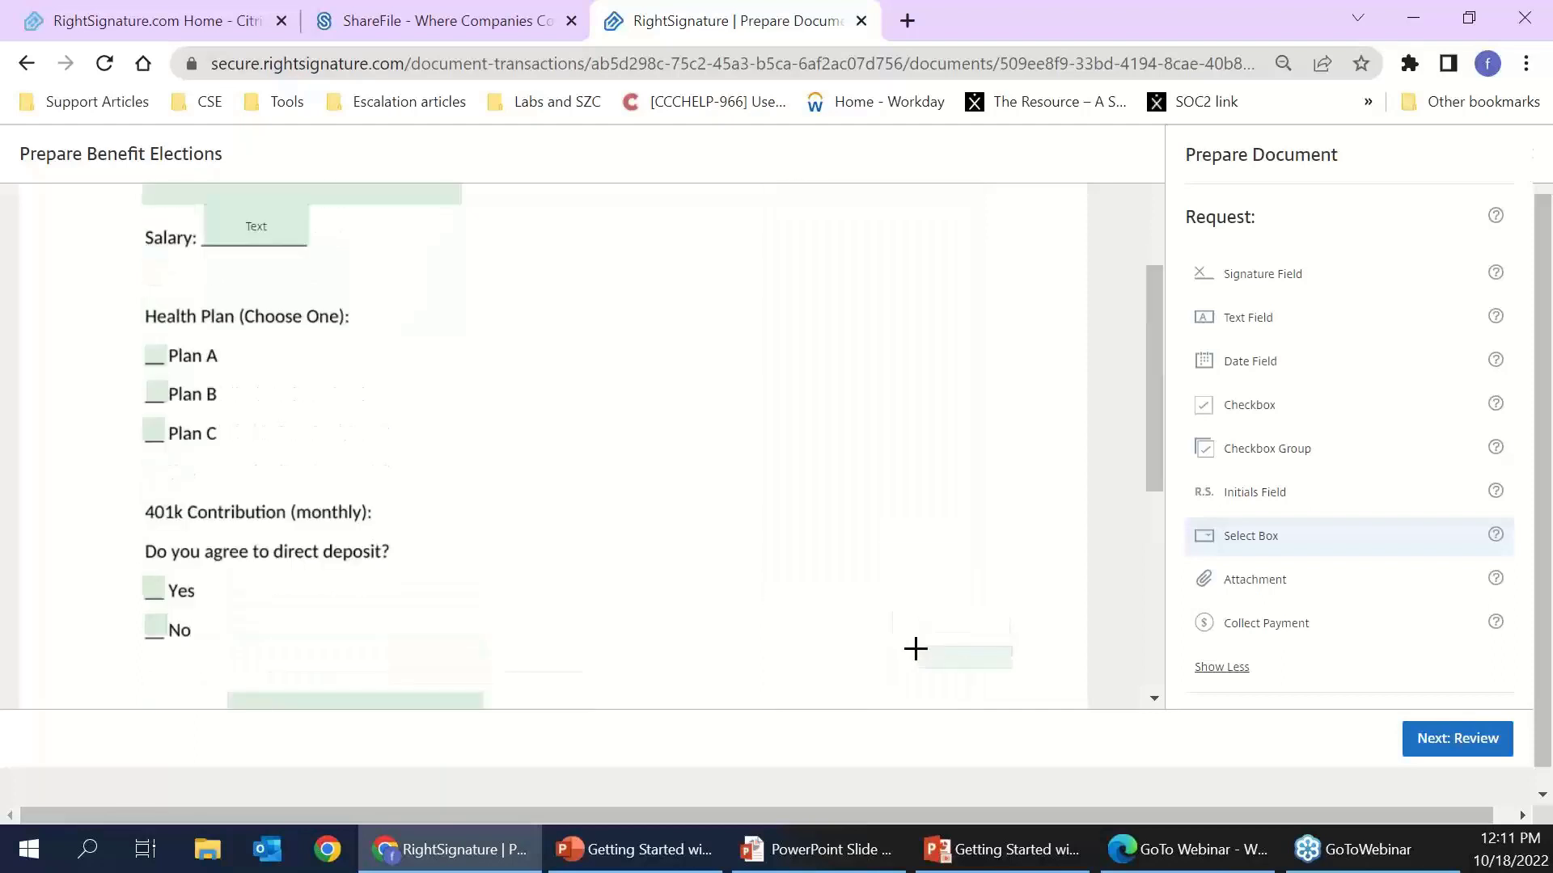
scroll(1230, 518, down, 2)
- Demonstrate Attachment and Collect Payment fields over the page, then continue to the review page
drag(1259, 461, 754, 499)
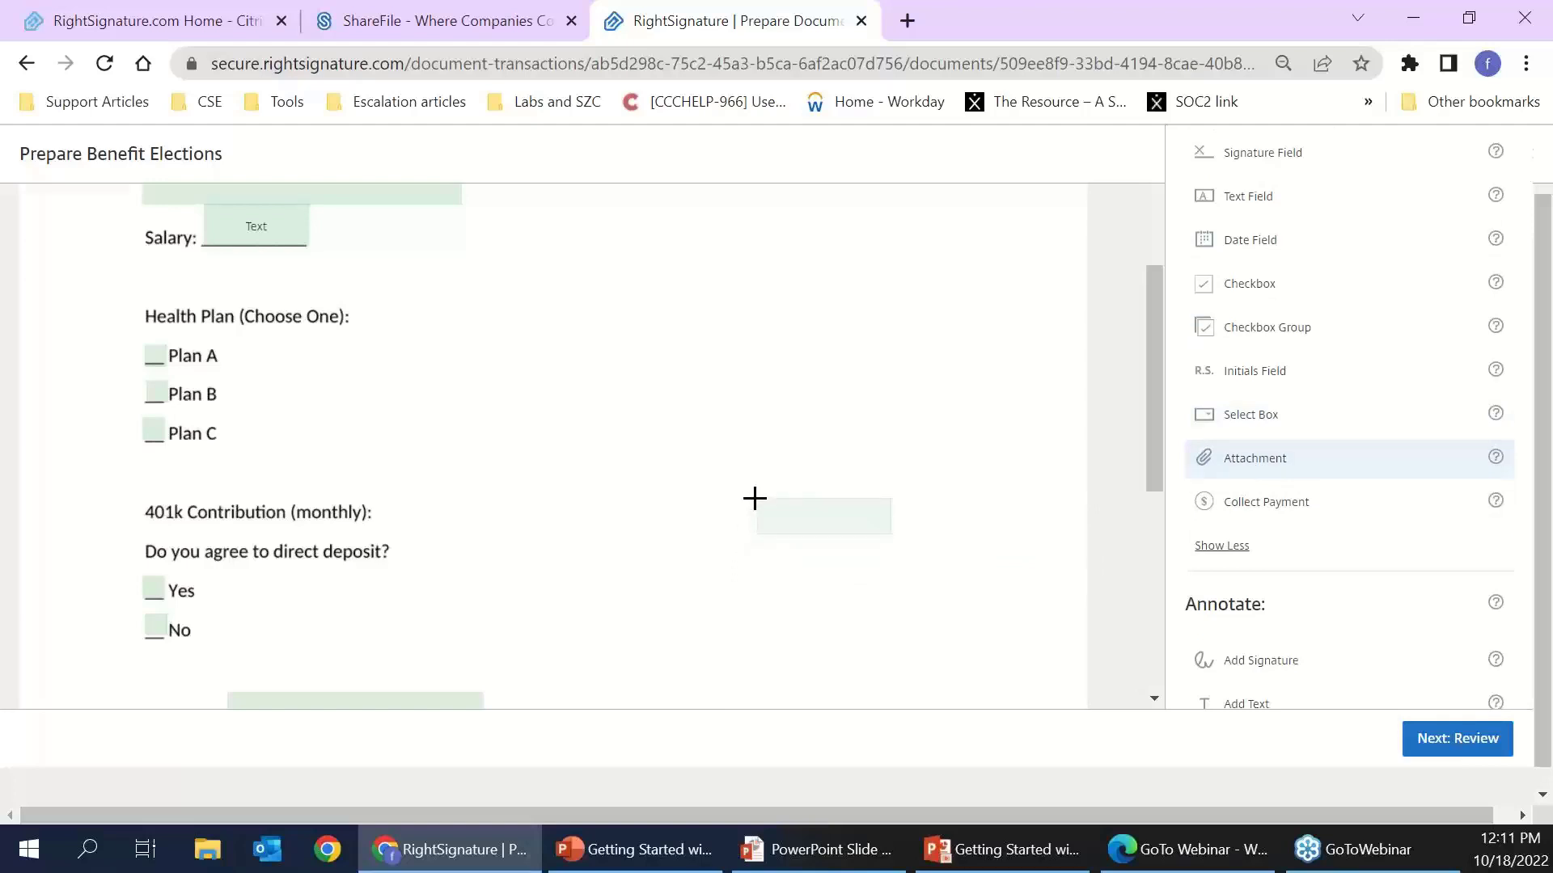
mouse_move(753, 498)
mouse_down()
mouse_move(729, 498)
mouse_move(767, 471)
mouse_up()
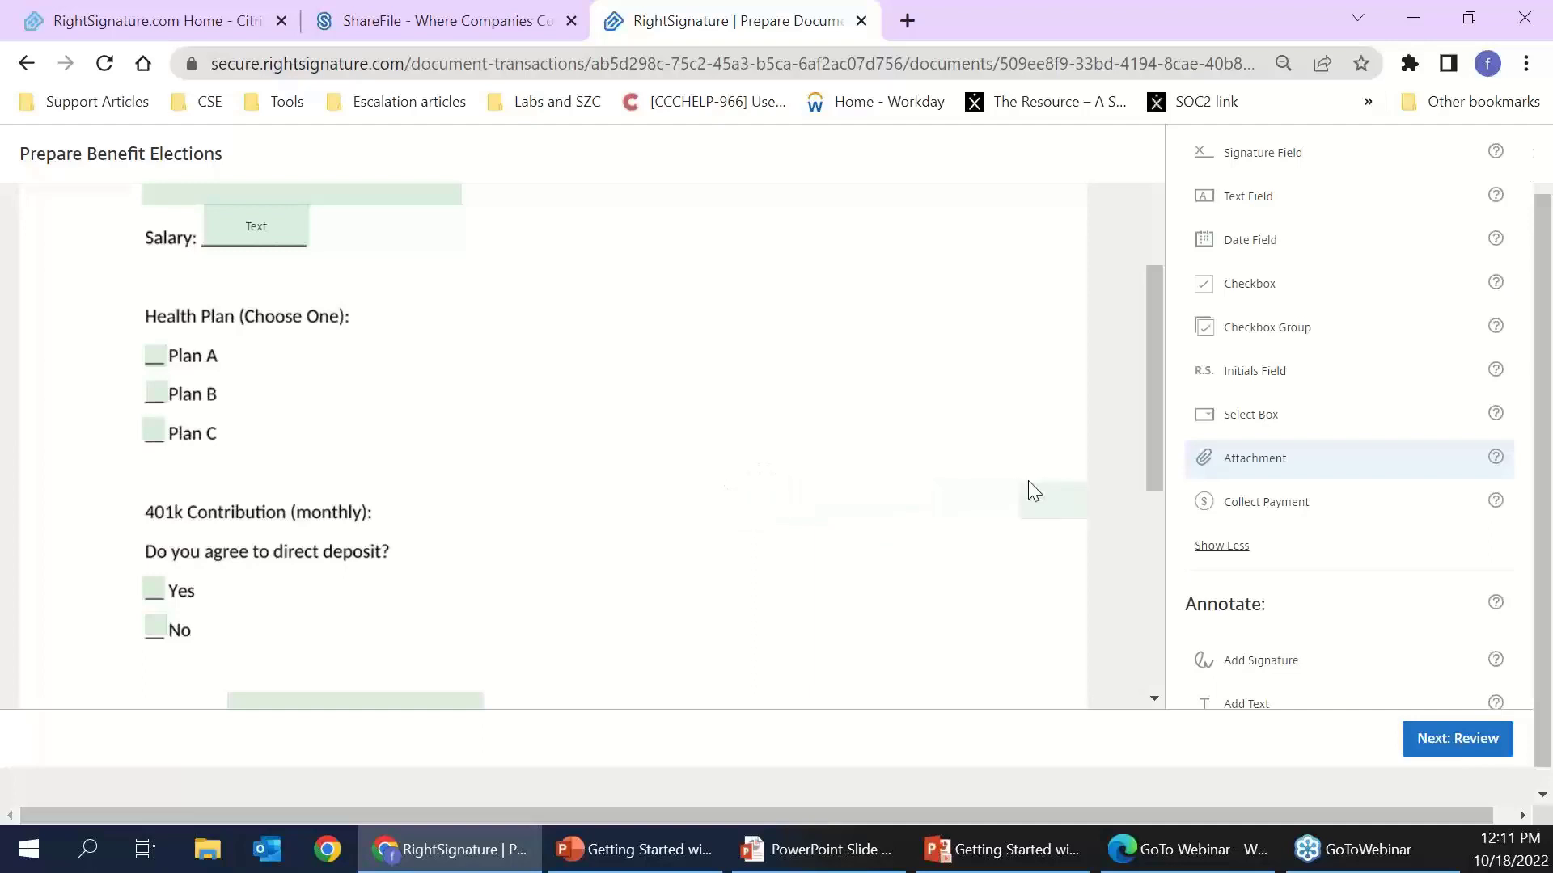
click(1287, 506)
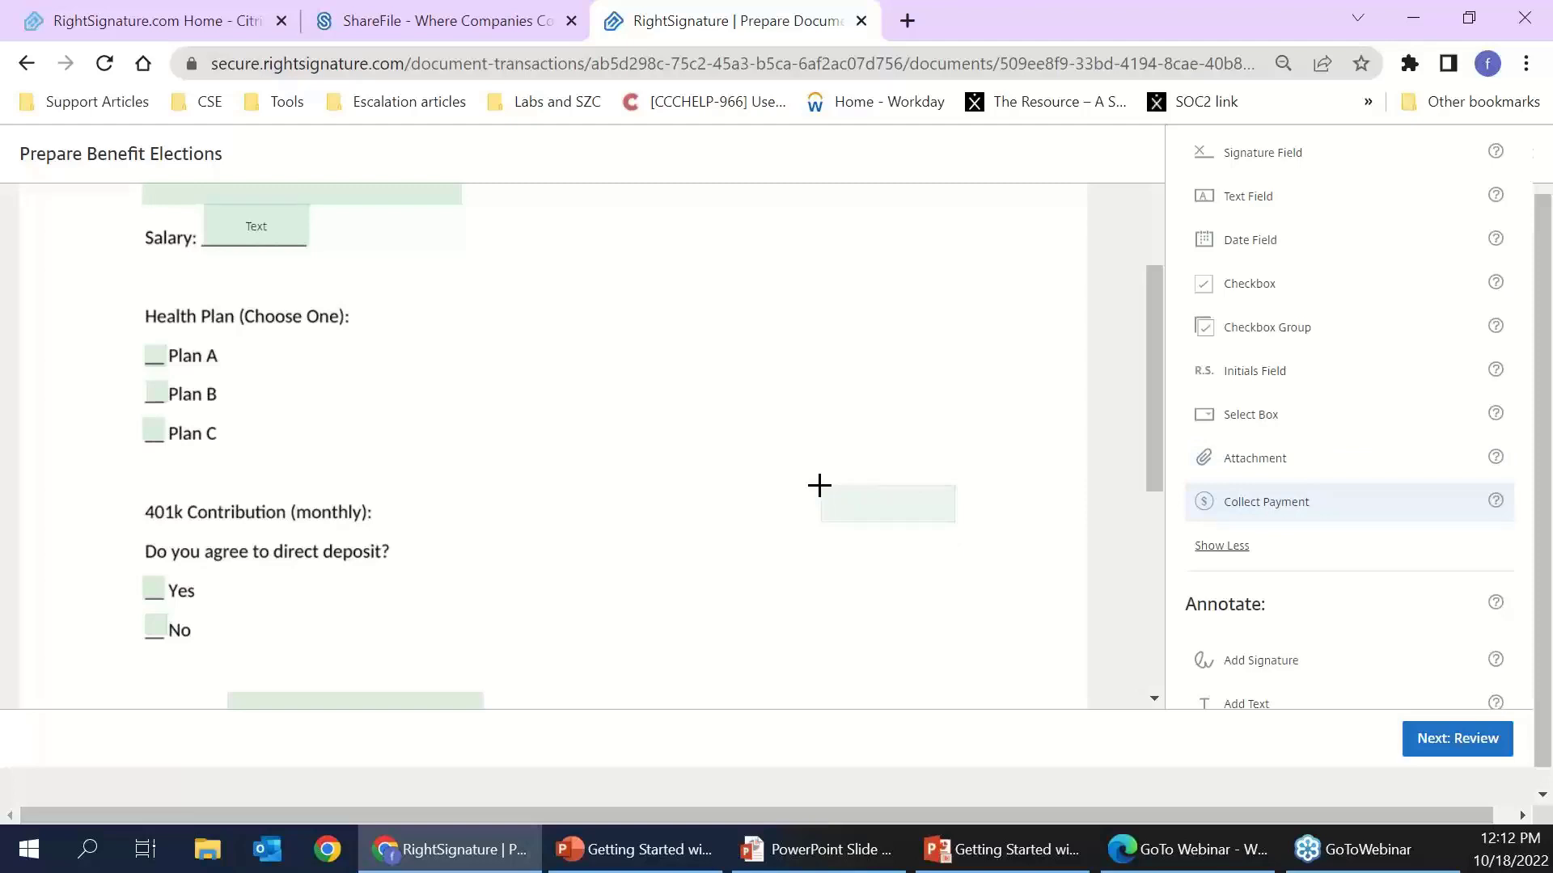
scroll(884, 392, down, 6)
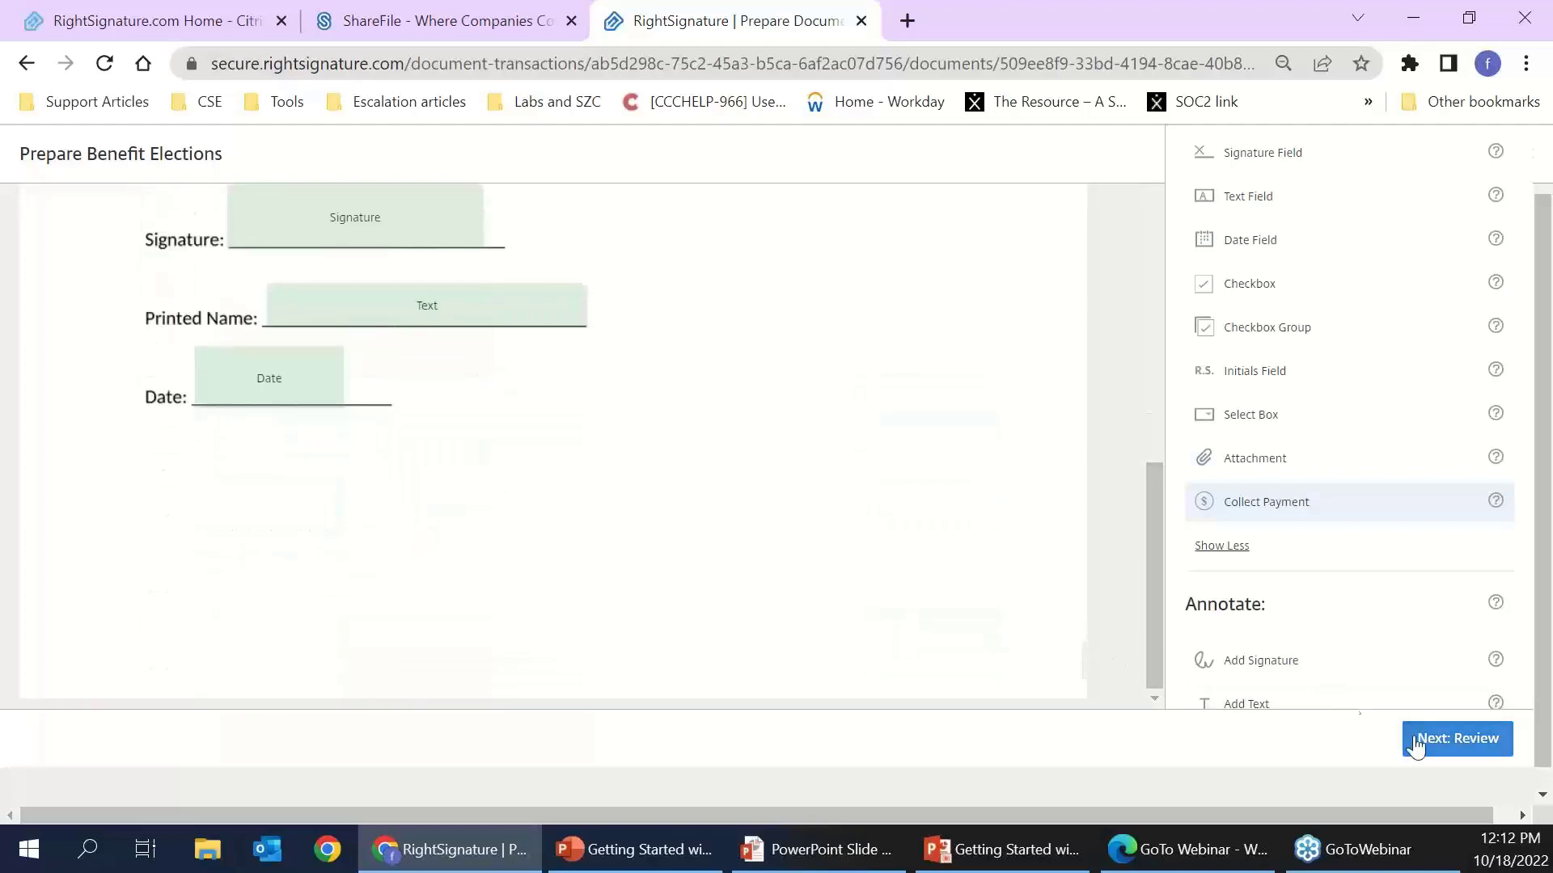
click(1447, 751)
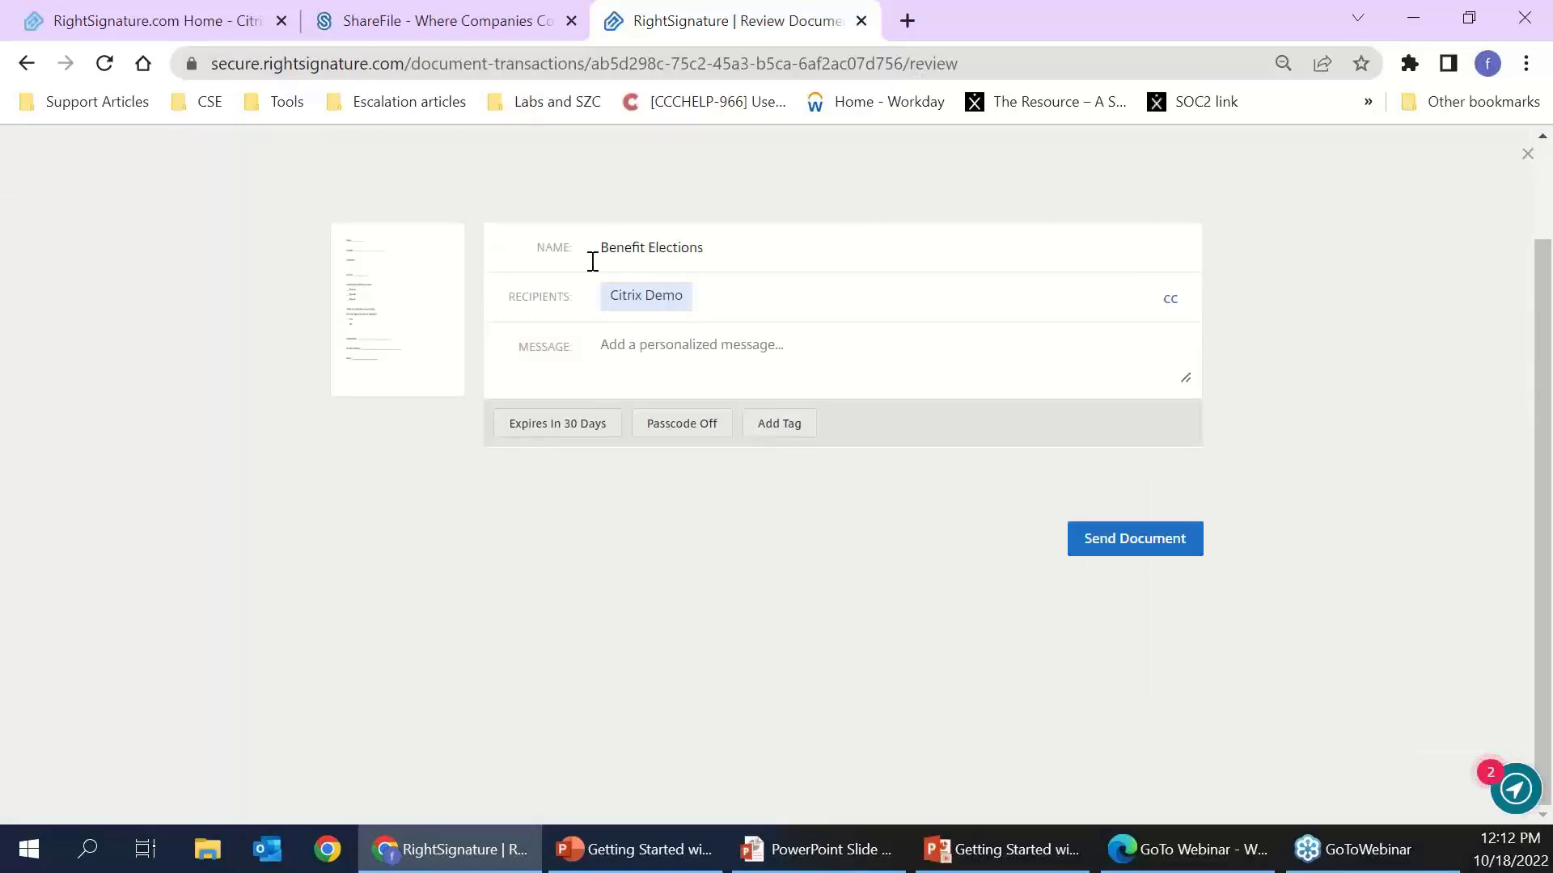
- Append the signer's first name to the document name, preview CC and message, open 30-day expiry
click(760, 247)
click(1165, 304)
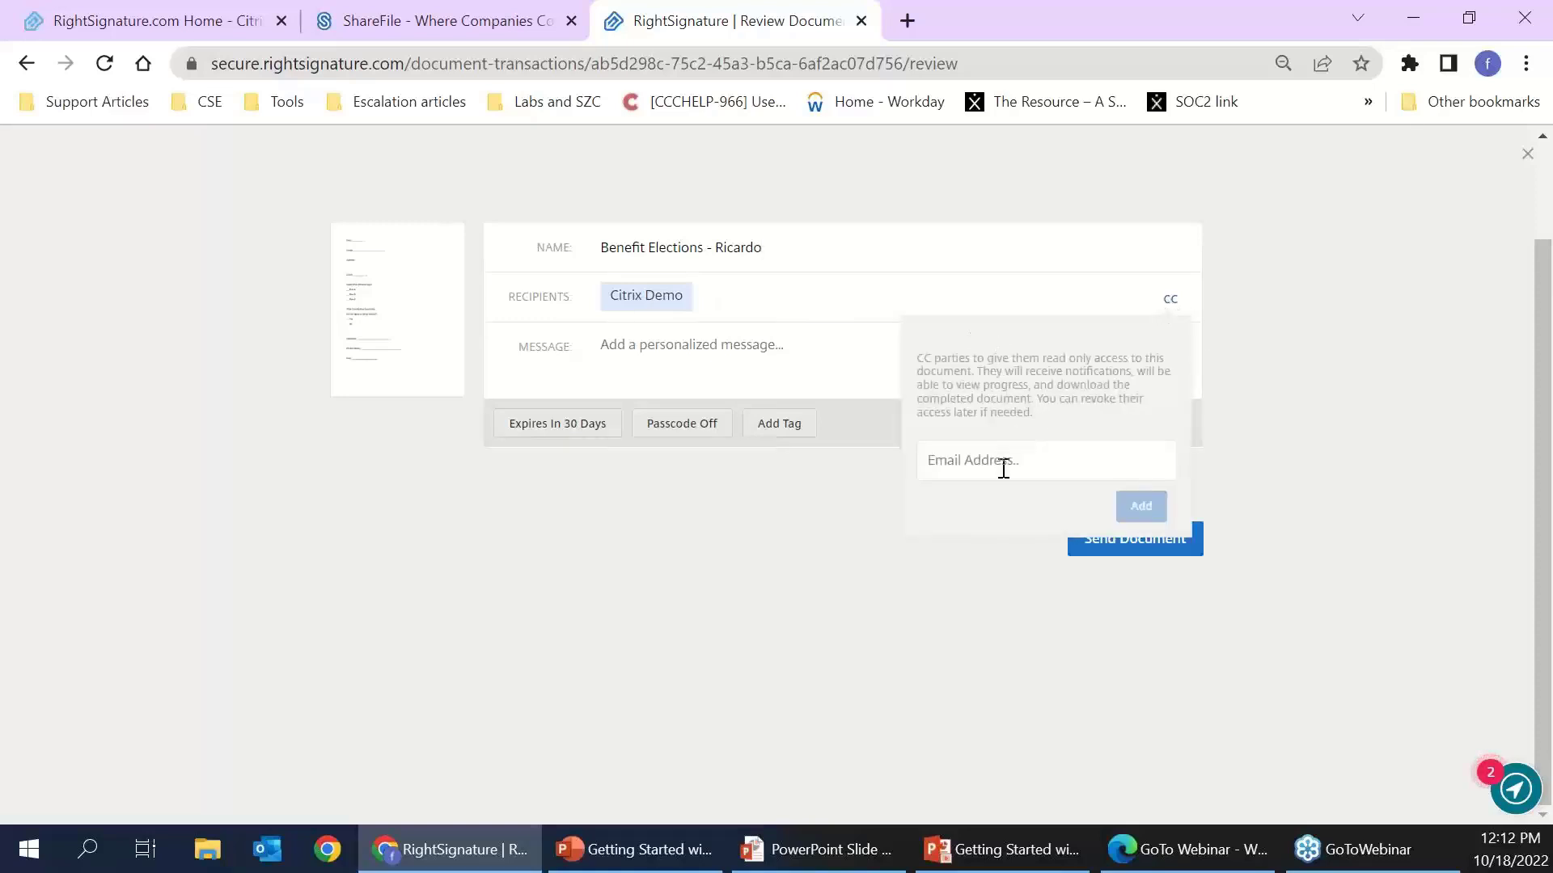
click(1029, 452)
click(763, 531)
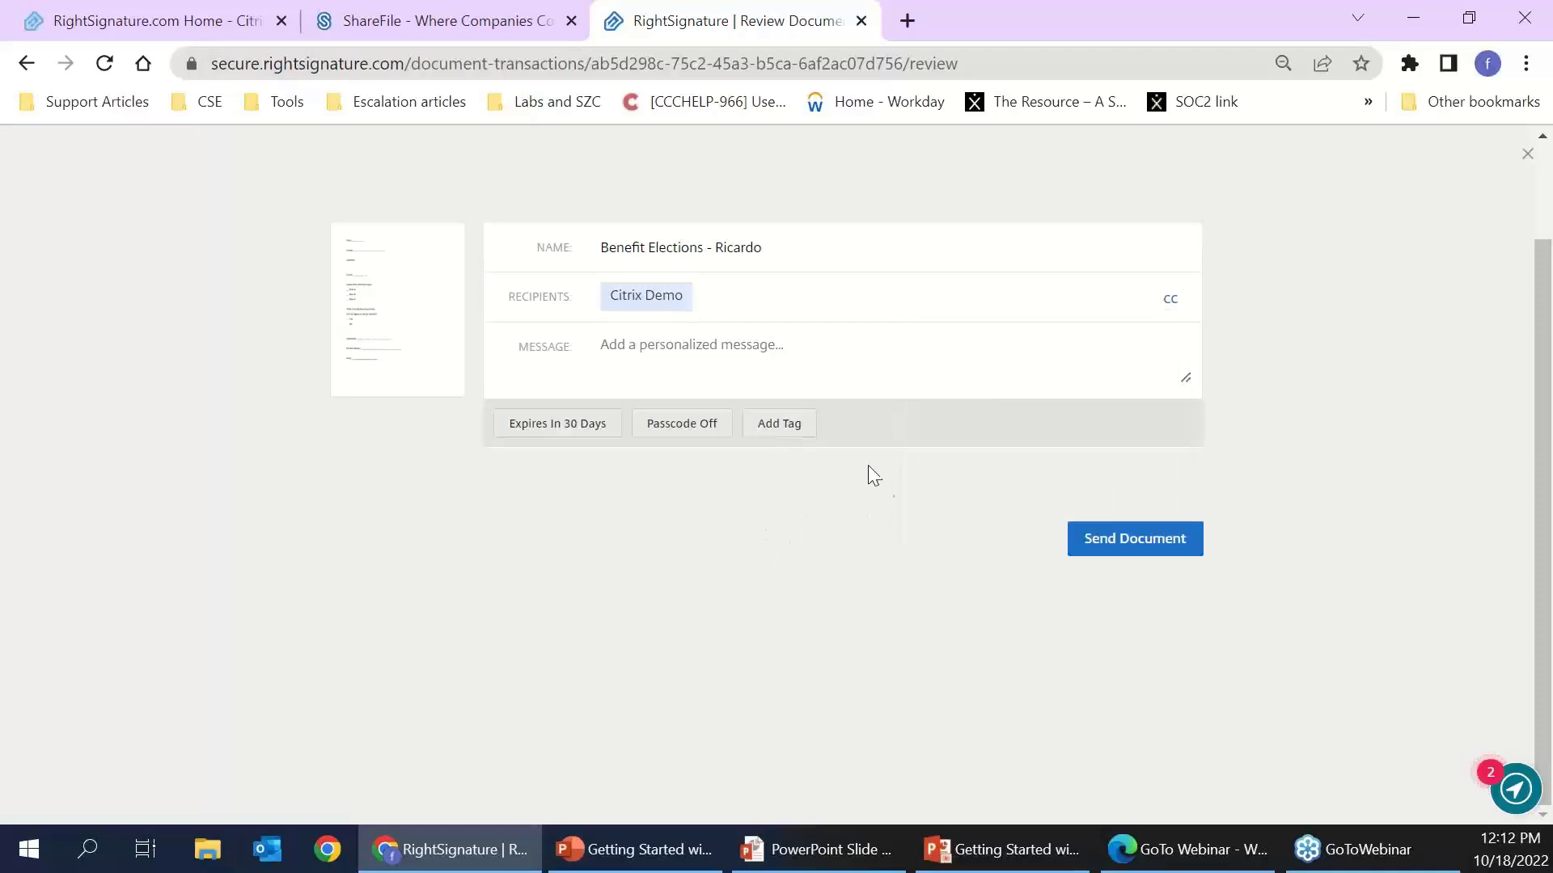
click(848, 350)
click(561, 434)
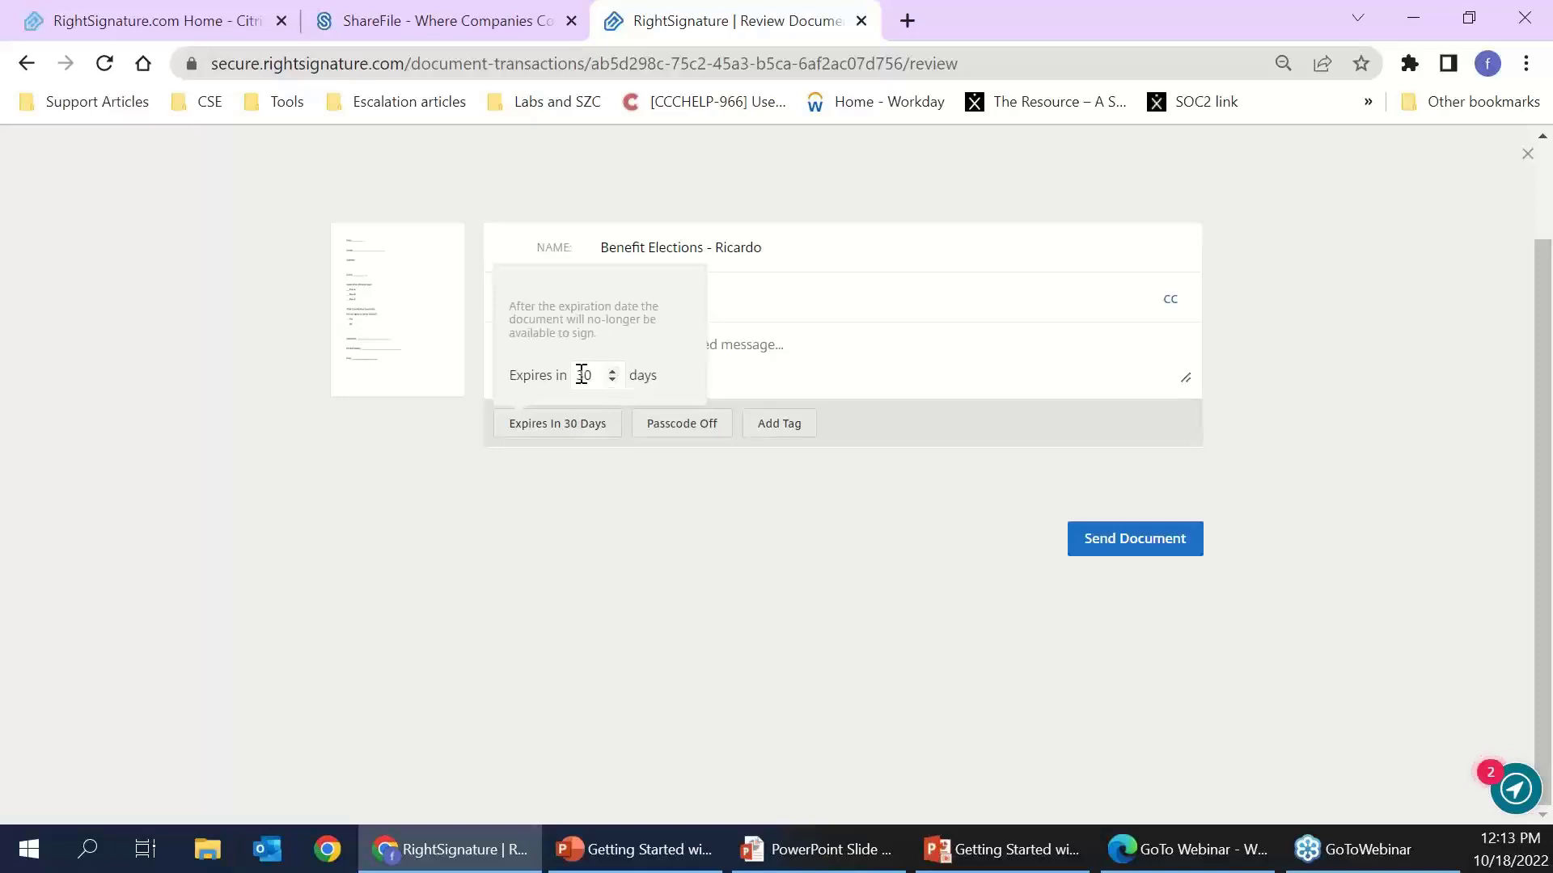
click(637, 487)
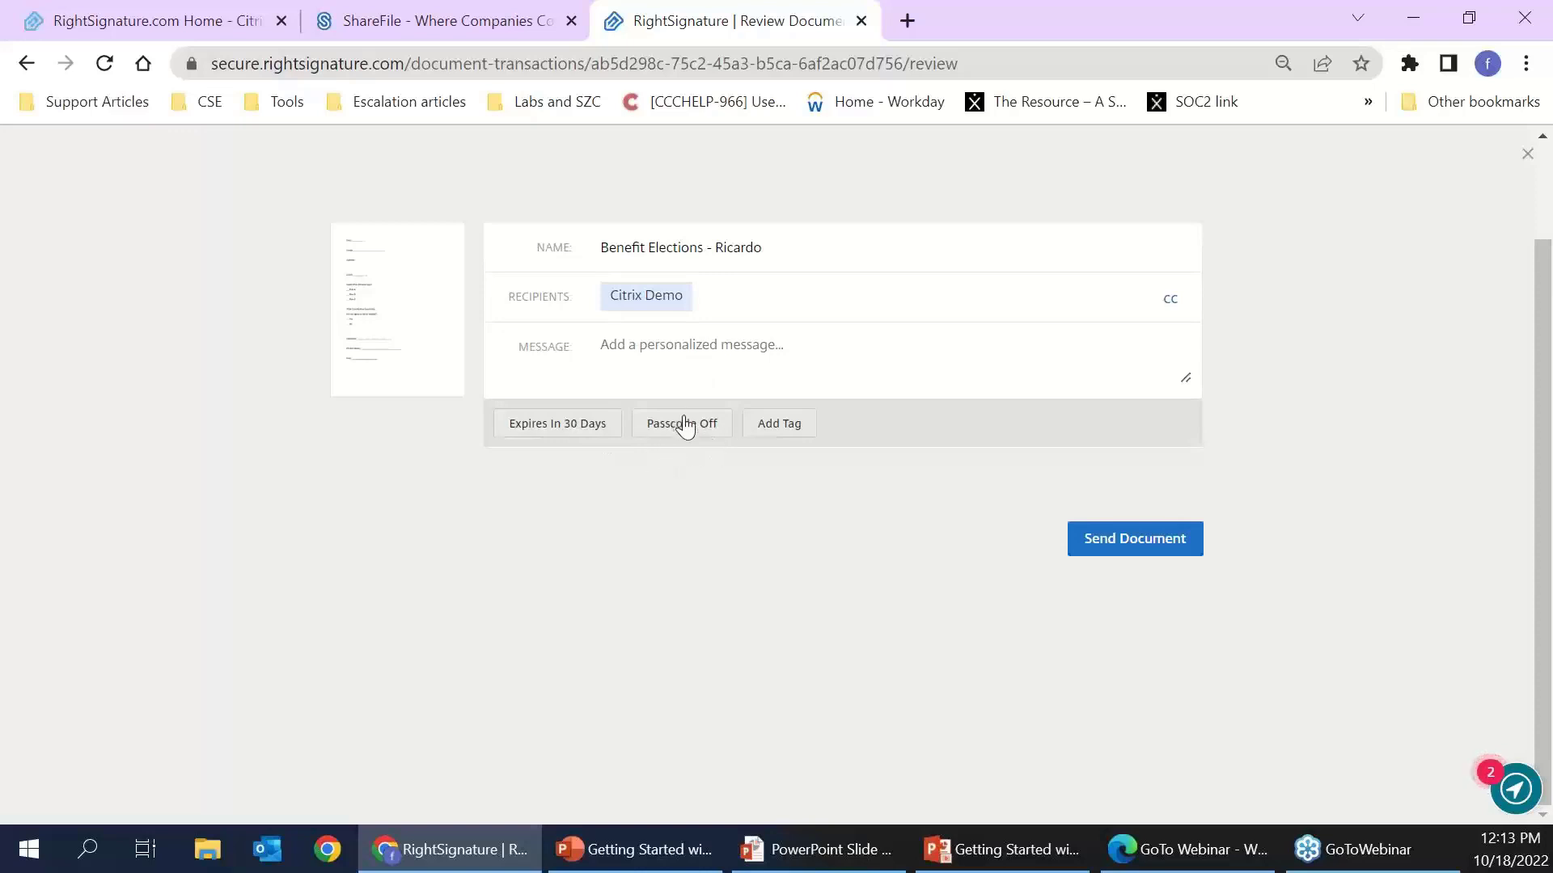
click(684, 426)
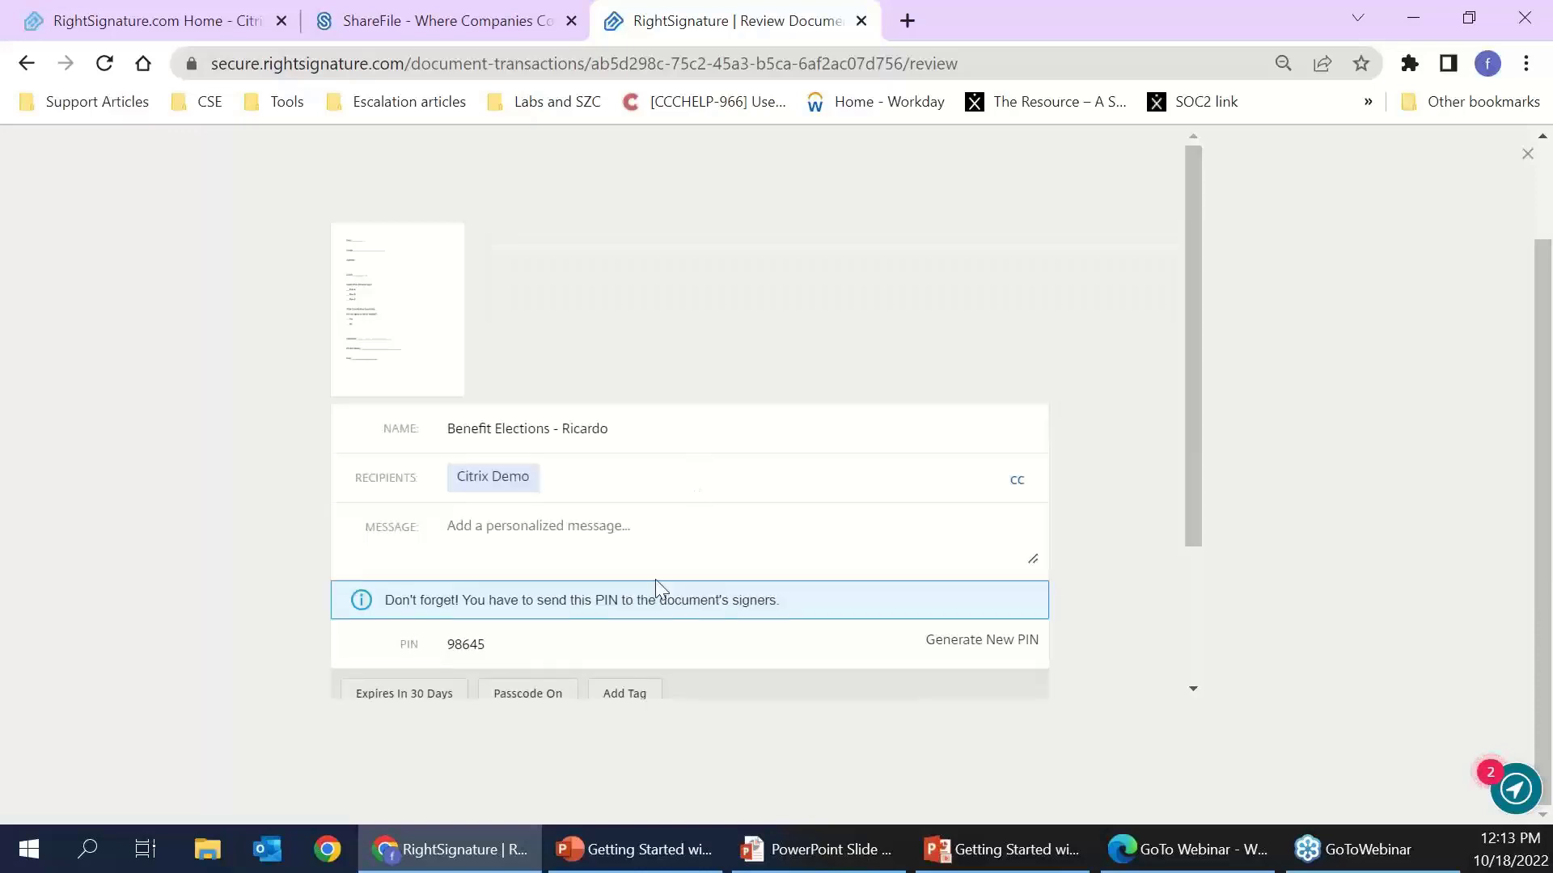
drag(471, 524, 478, 524)
click(547, 530)
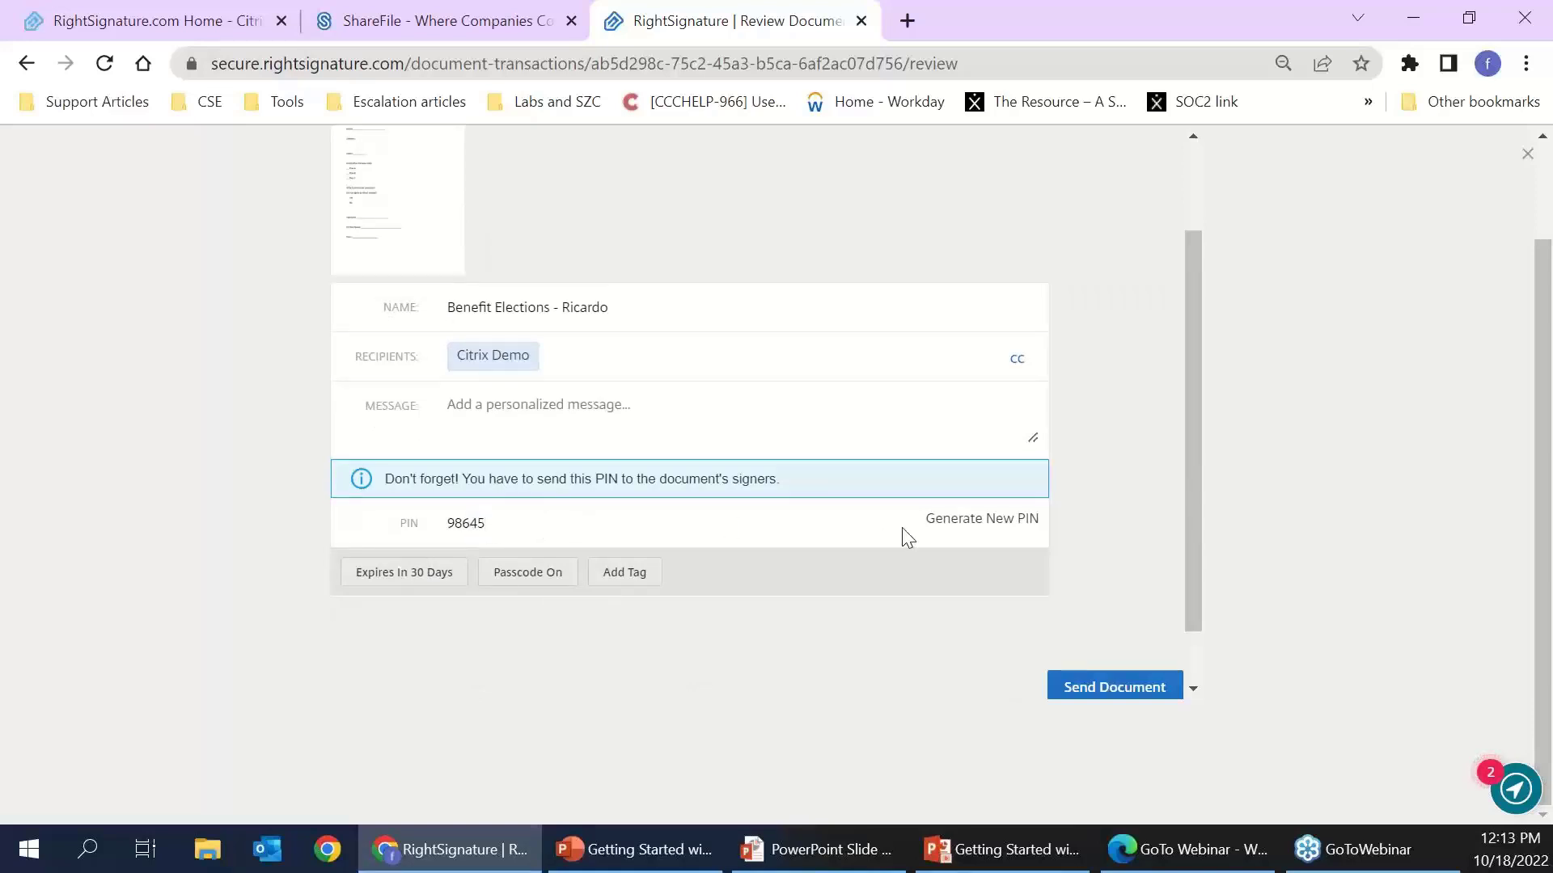
click(537, 574)
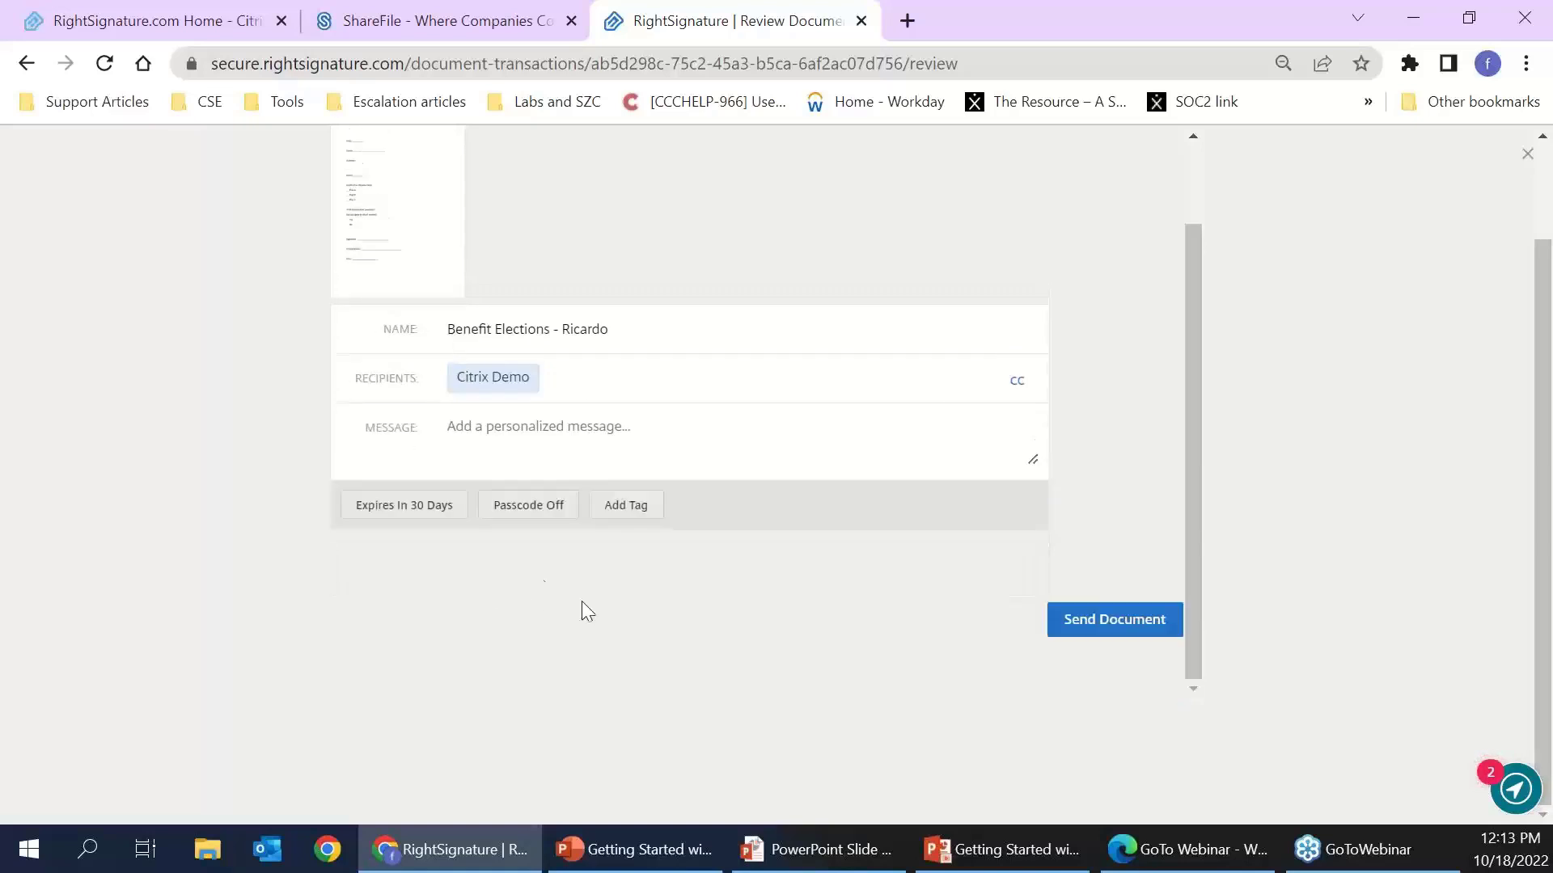
- Add a Client # tag with value 001, then send Benefit Elections for signature
click(642, 510)
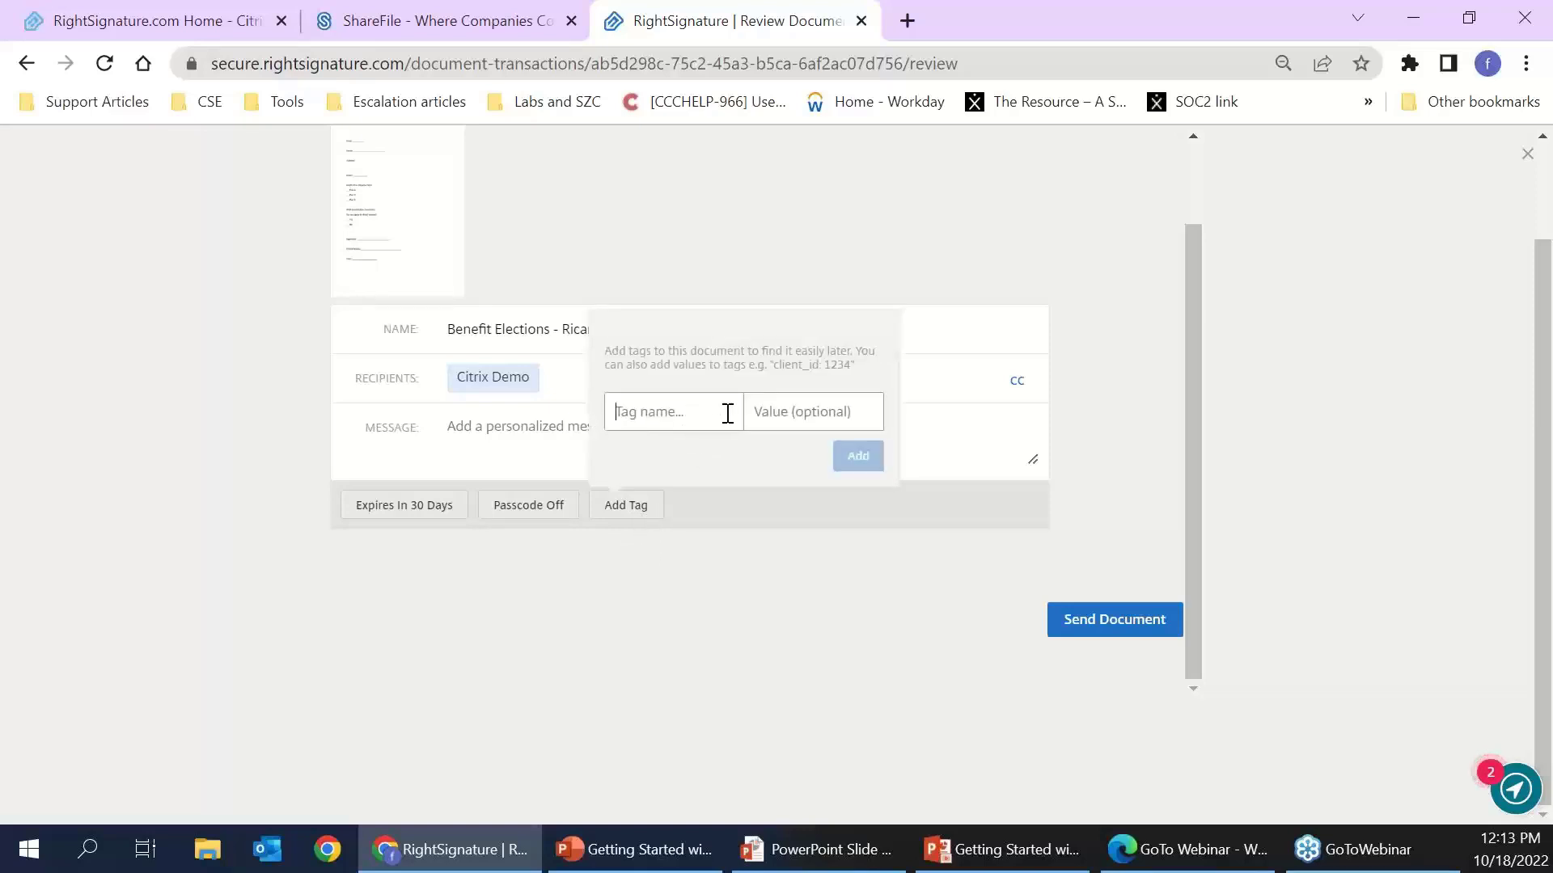
text(Client)
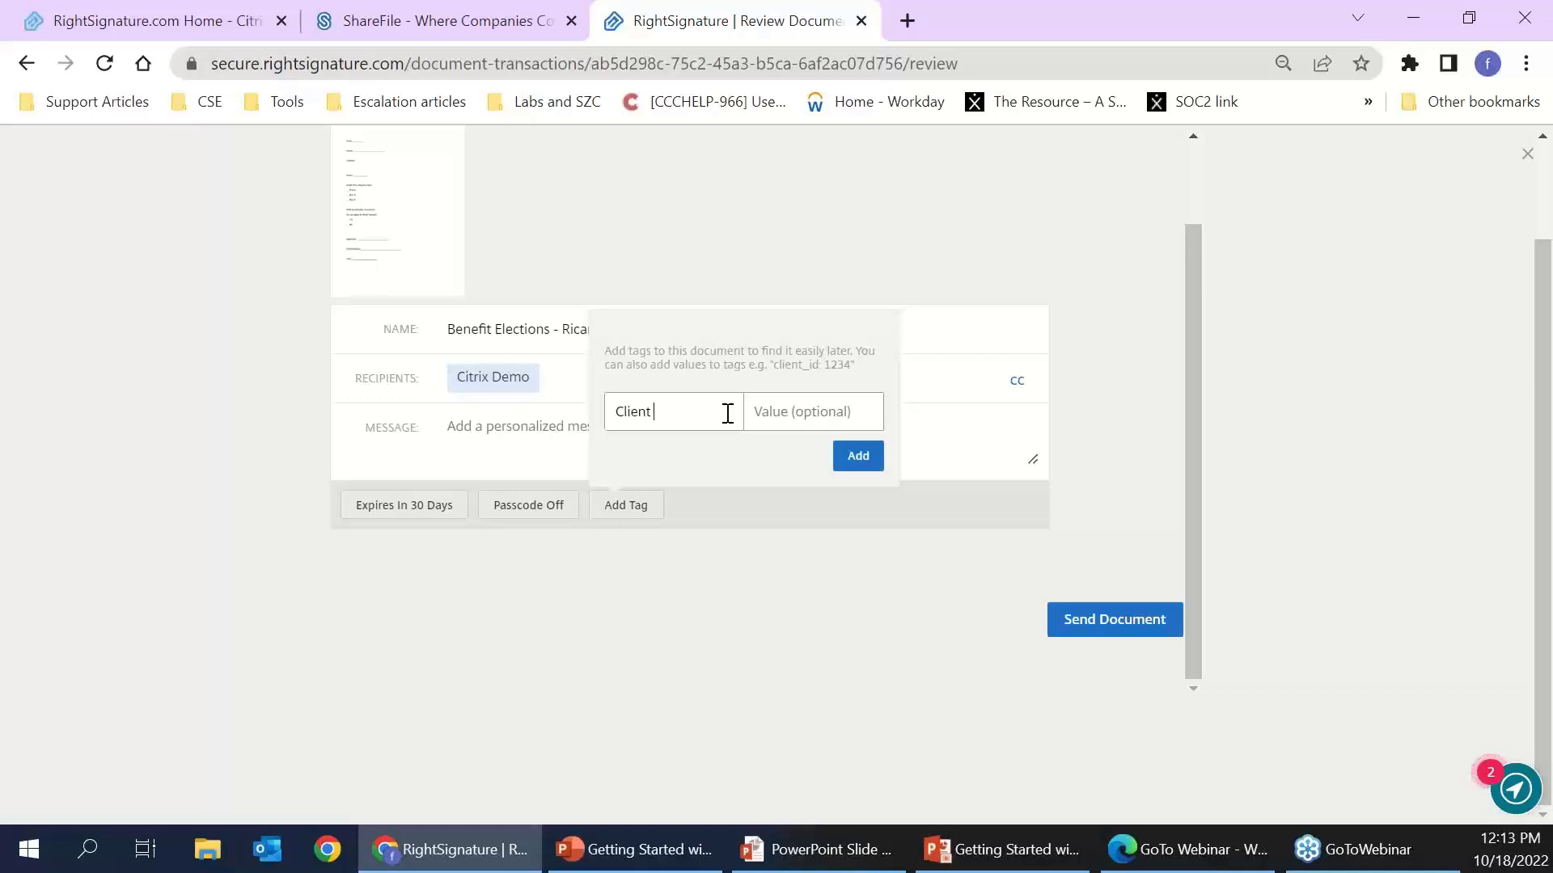
text( #)
click(808, 405)
text(001)
click(870, 457)
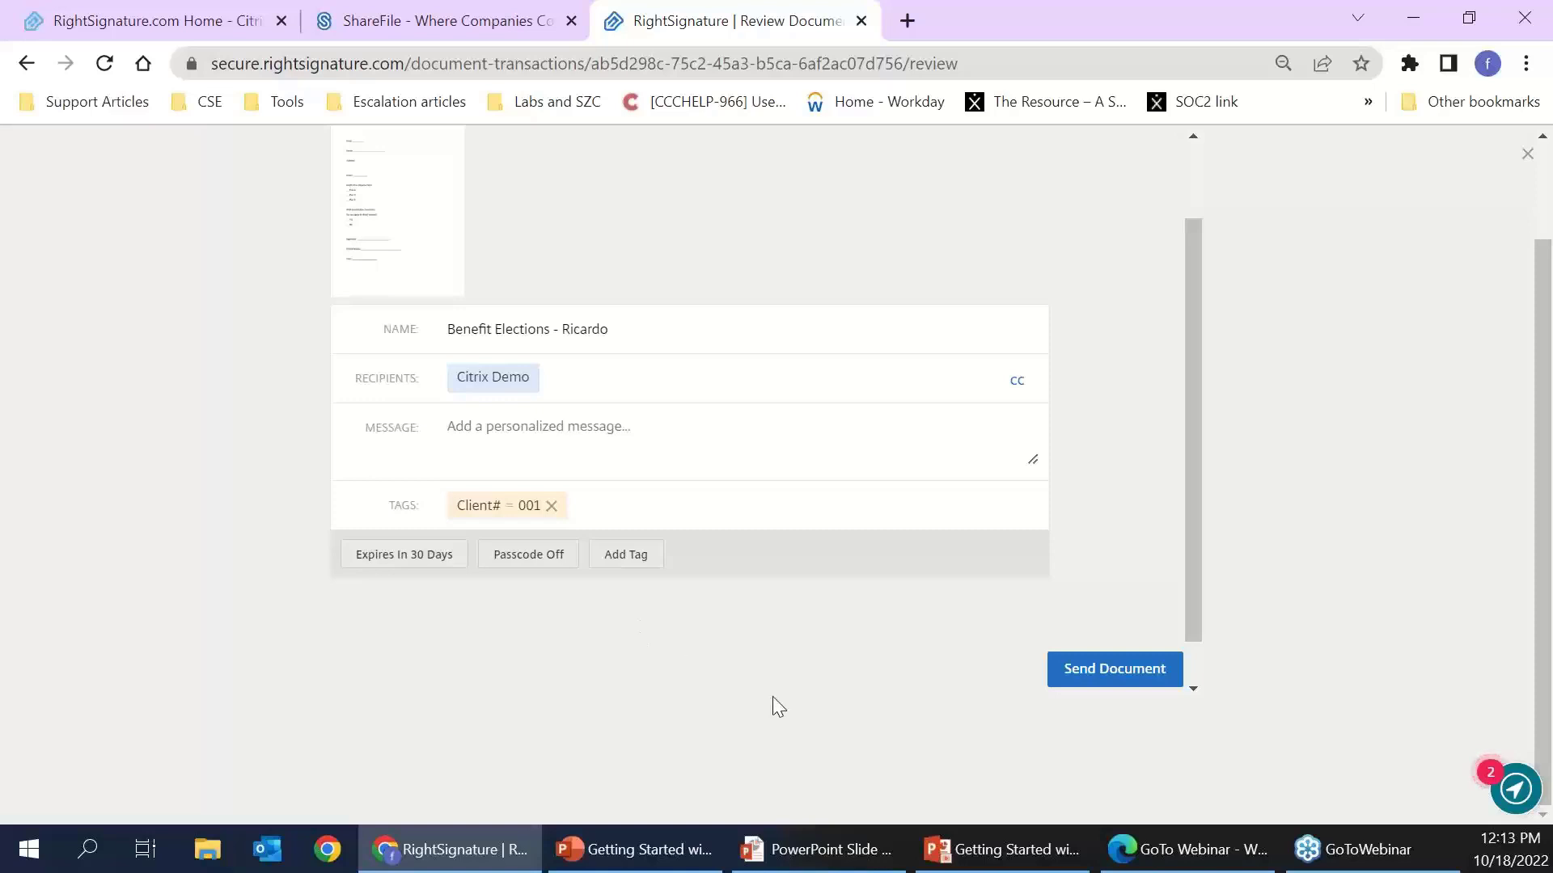
scroll(870, 476, up, 1)
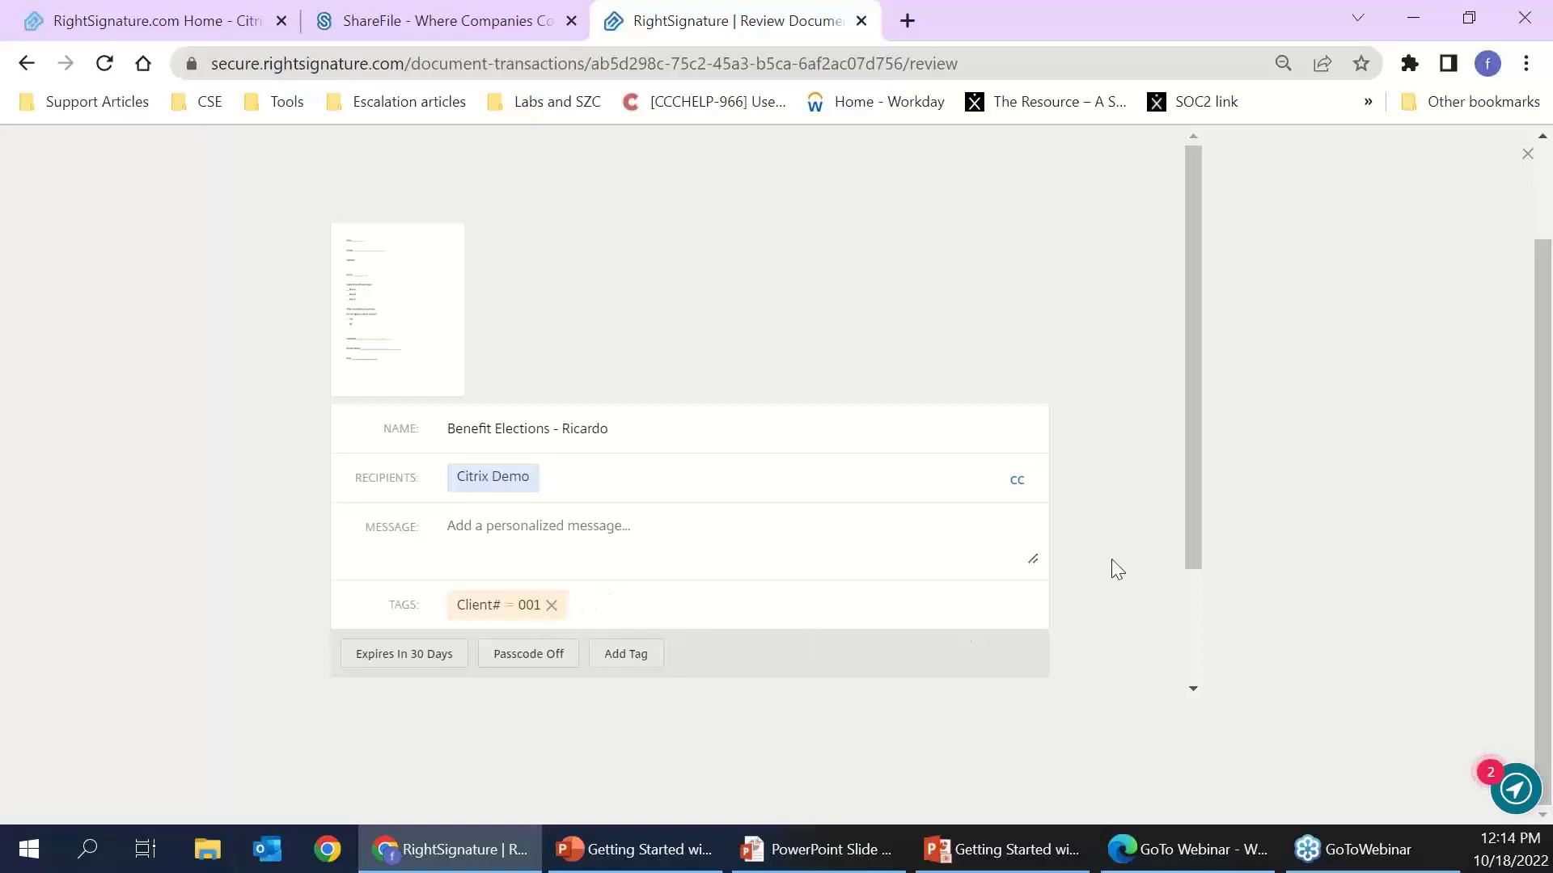
scroll(1112, 559, down, 1)
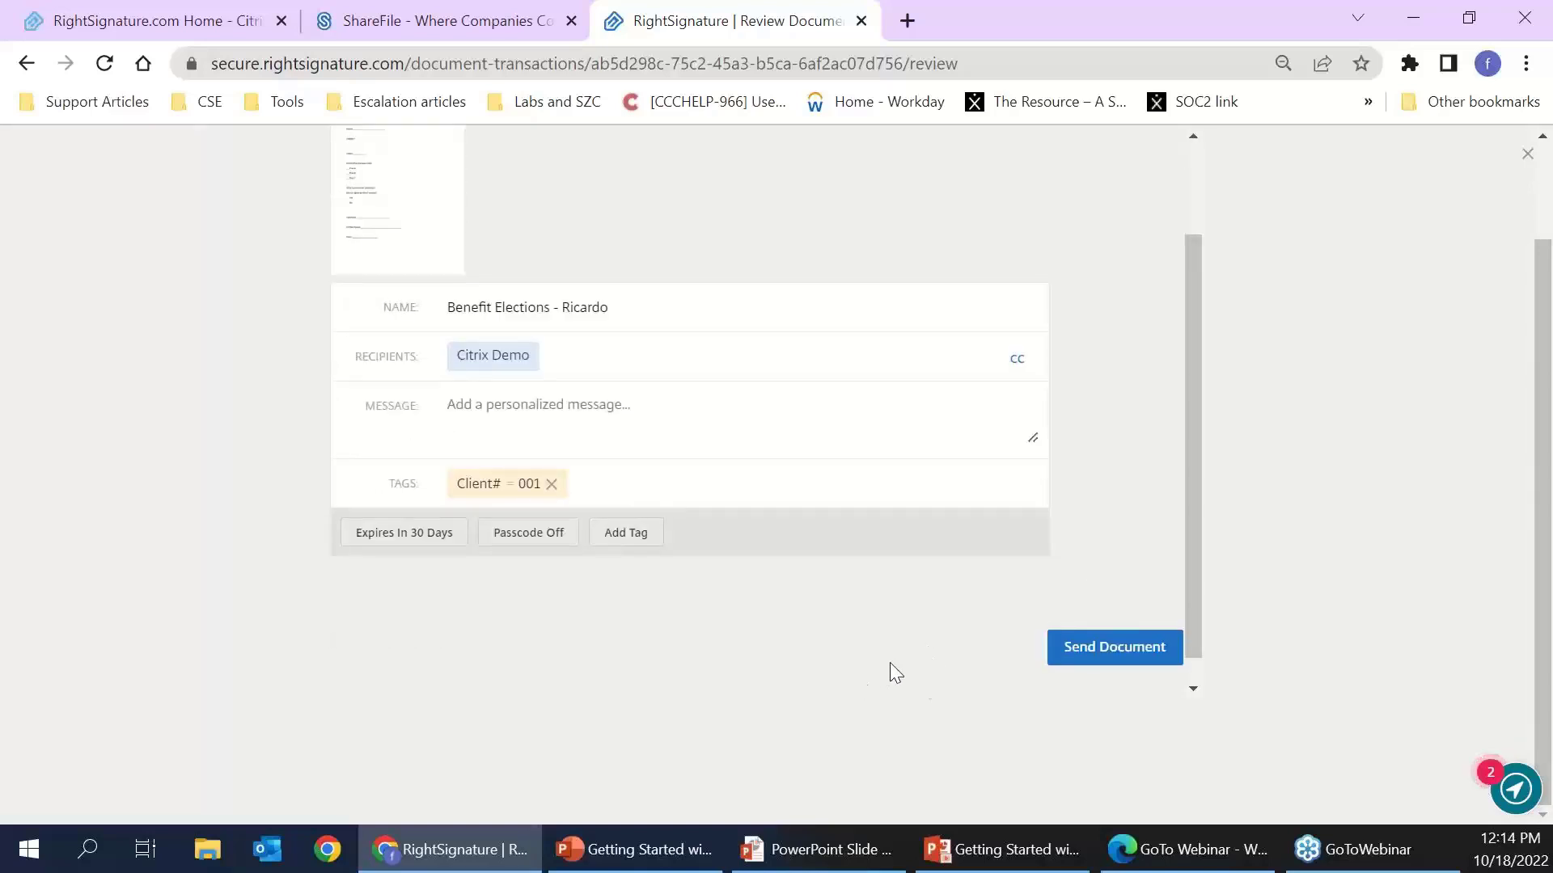
click(1107, 649)
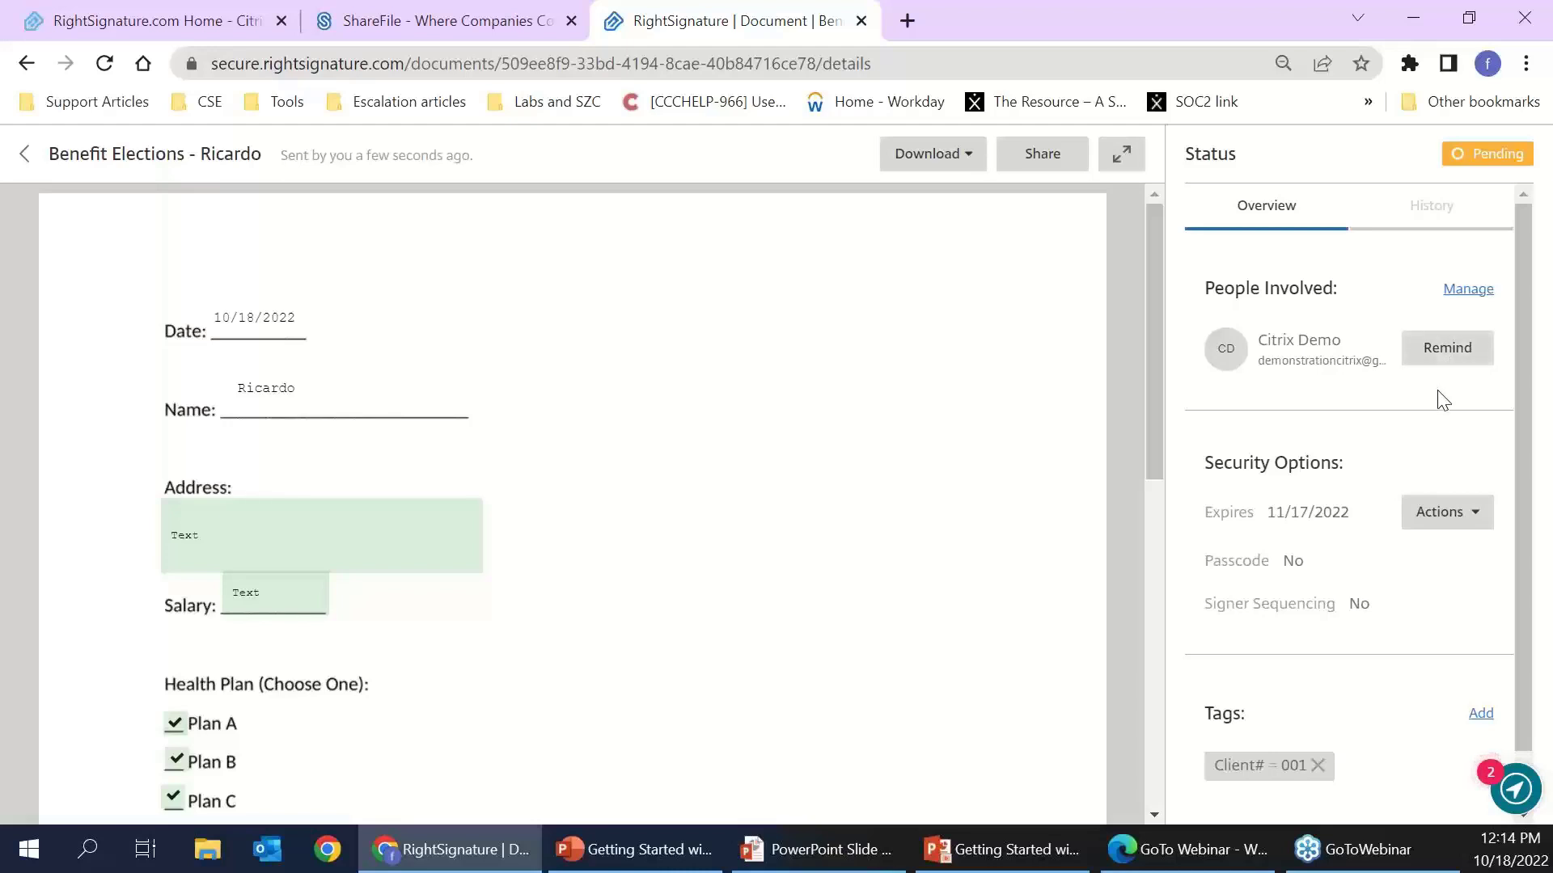
- Scroll the document details to review the Pending status, 11/17/2022 expiry and Client# tag
scroll(1423, 411, down, 1)
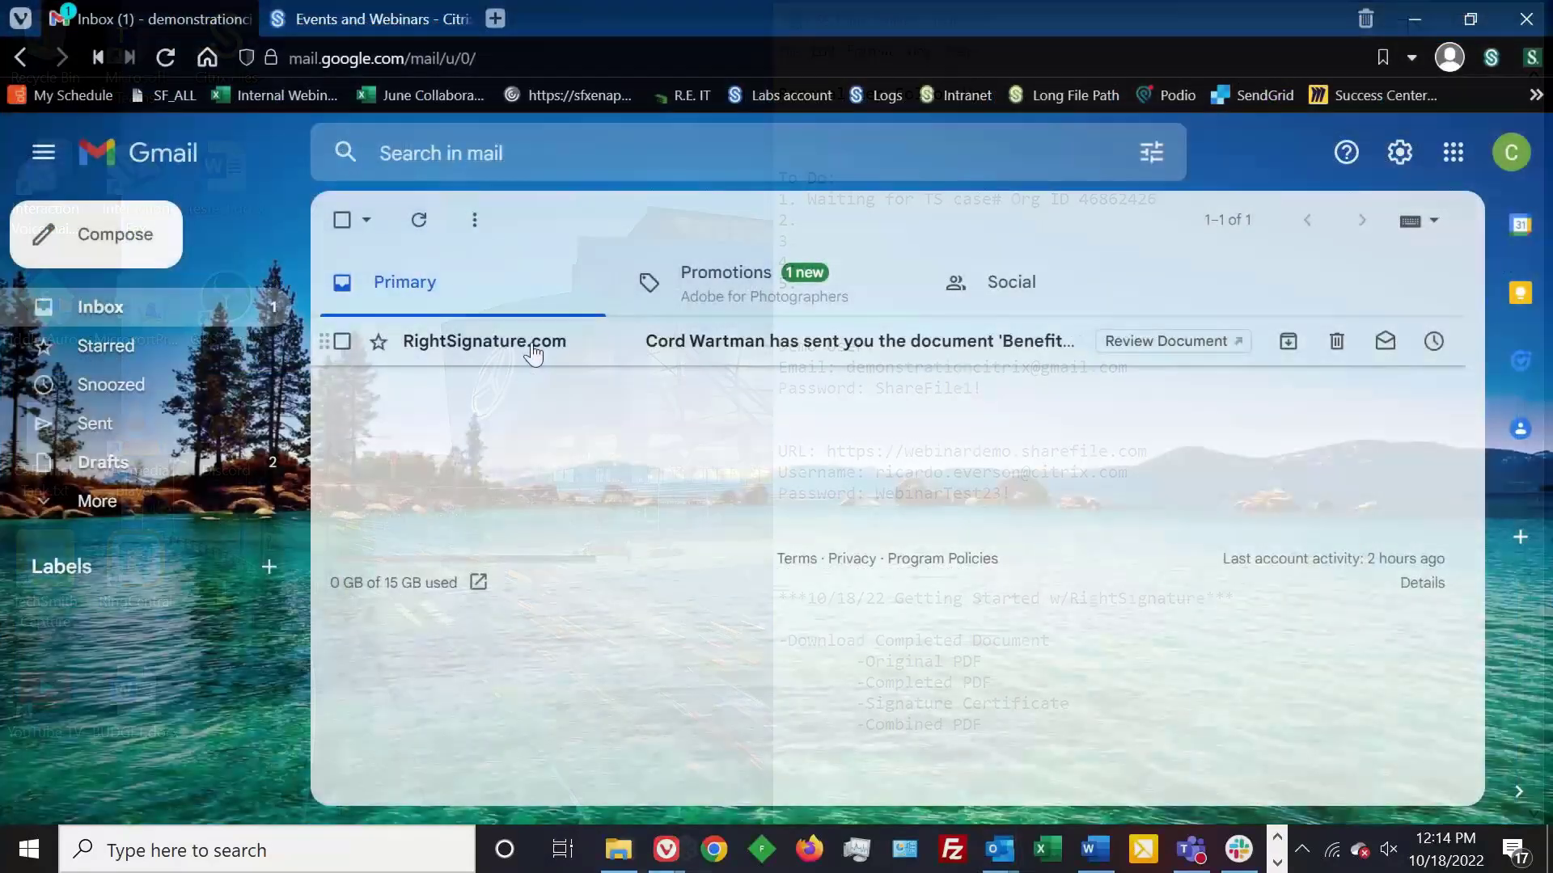
- Open the RightSignature.com request email in Gmail and launch Review & Sign Document
mouse_move(552, 360)
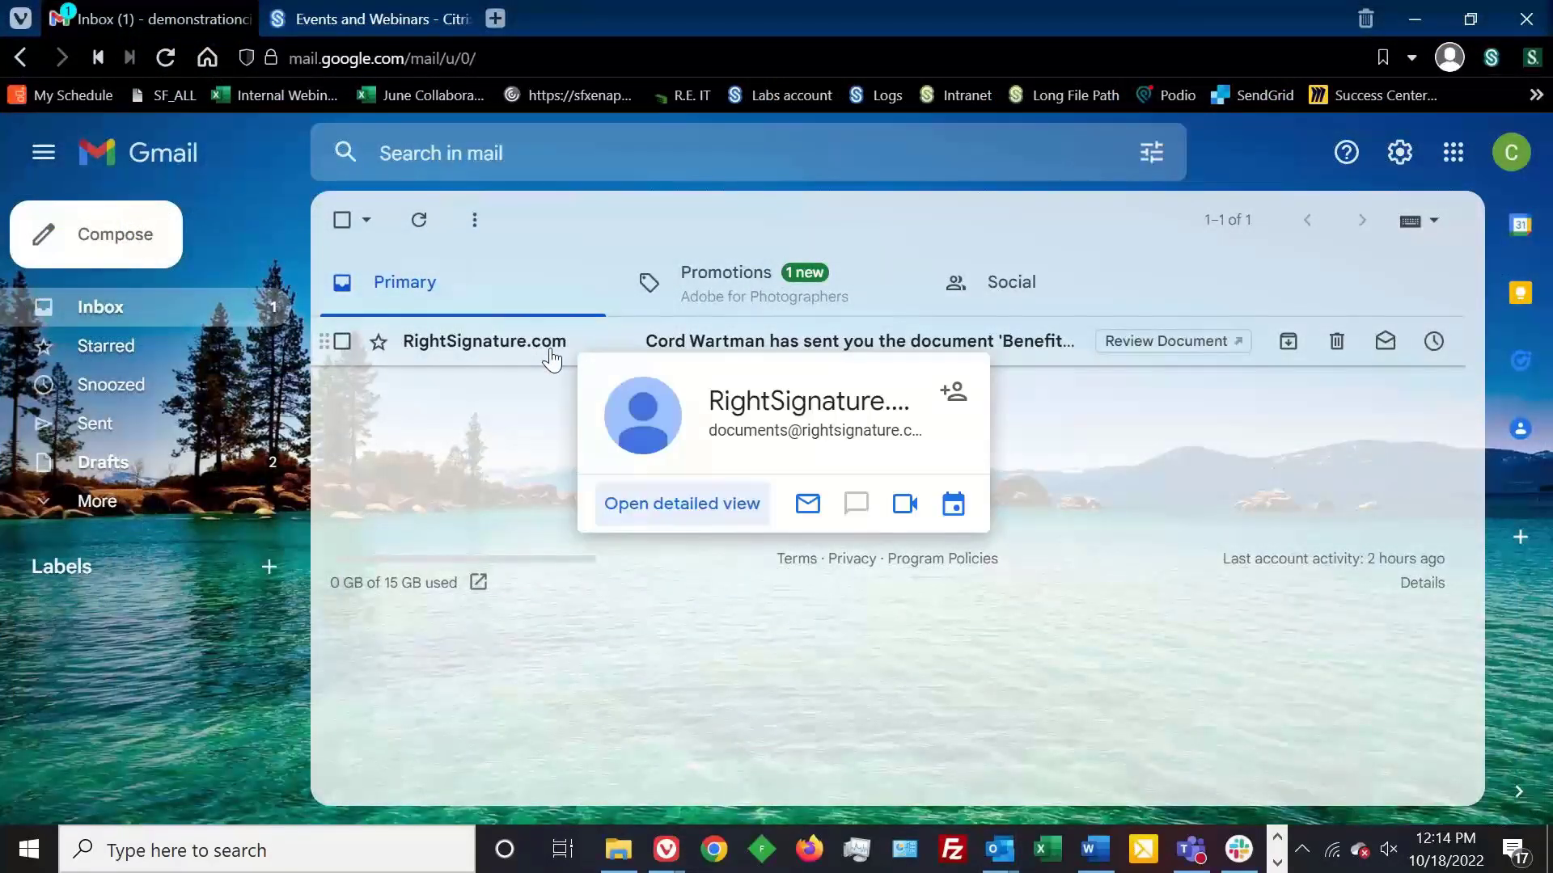
click(524, 355)
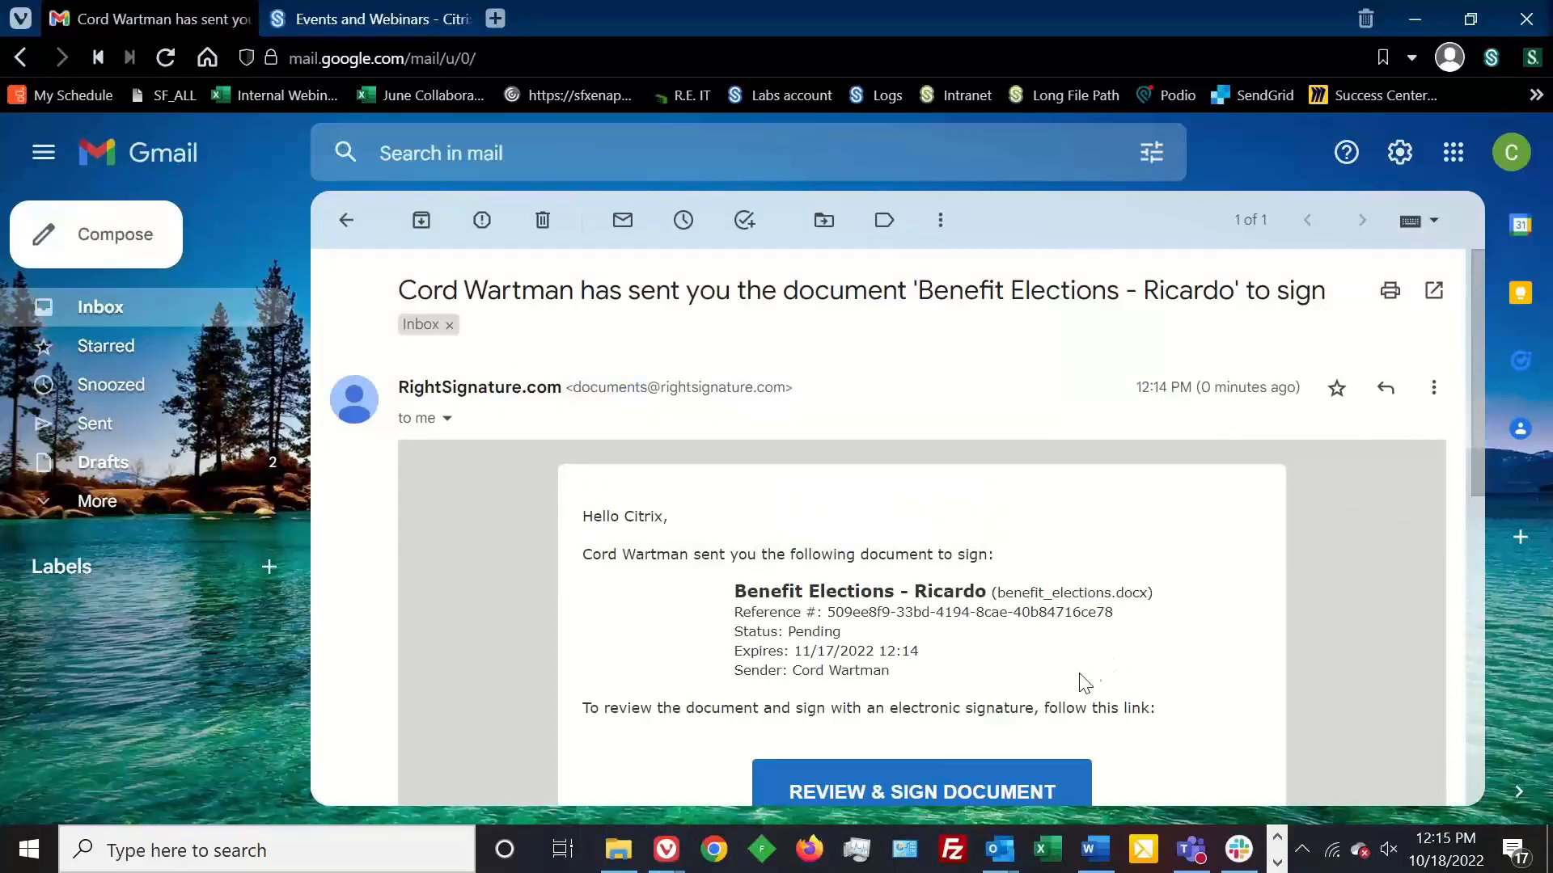
drag(1480, 368, 1451, 503)
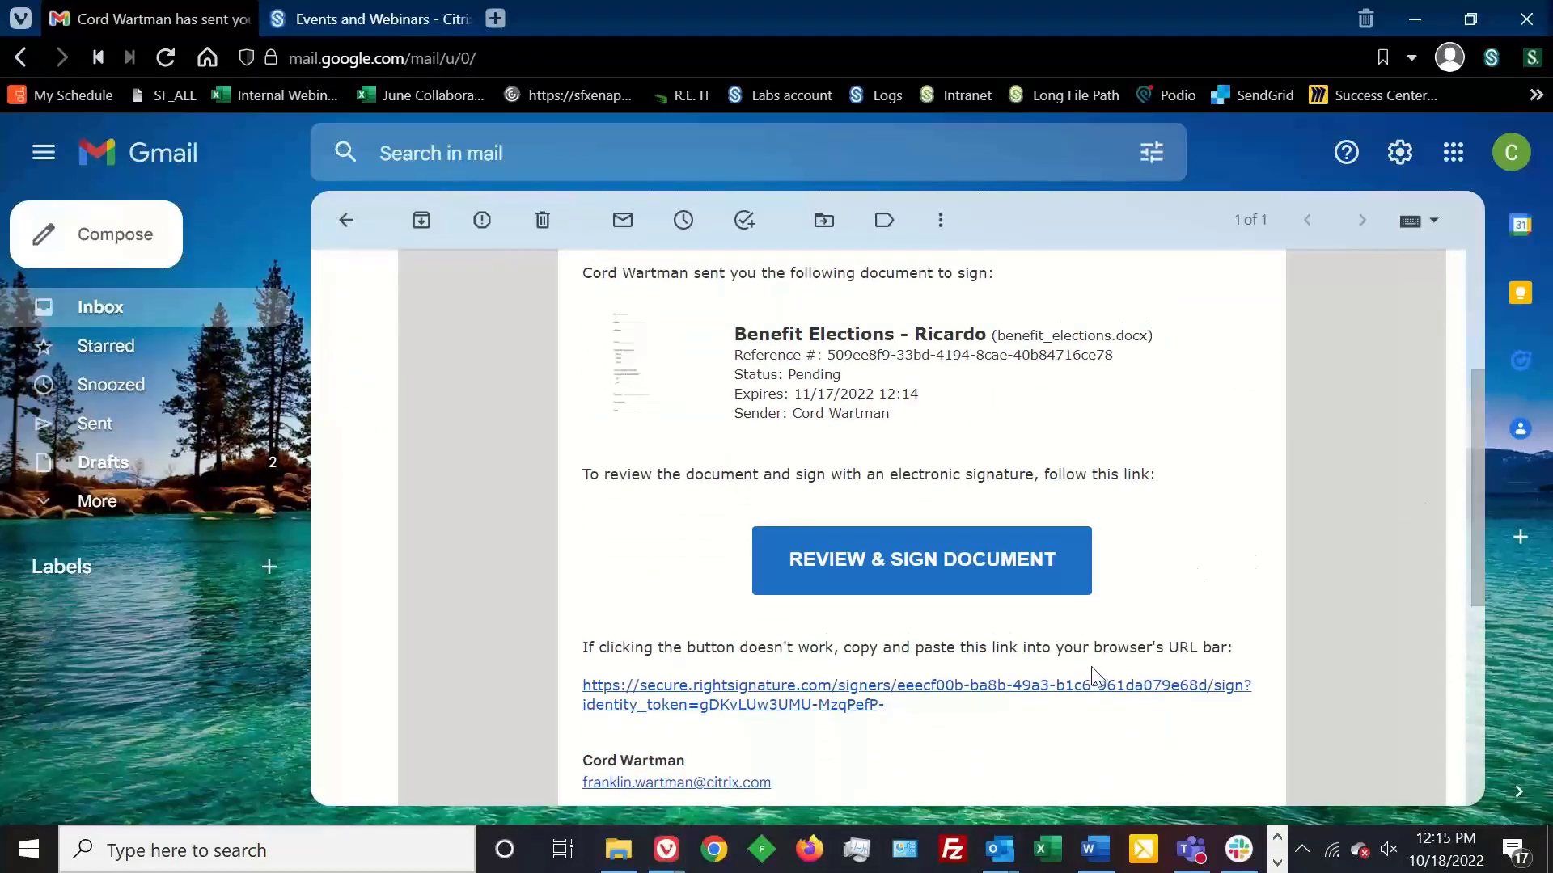
click(970, 578)
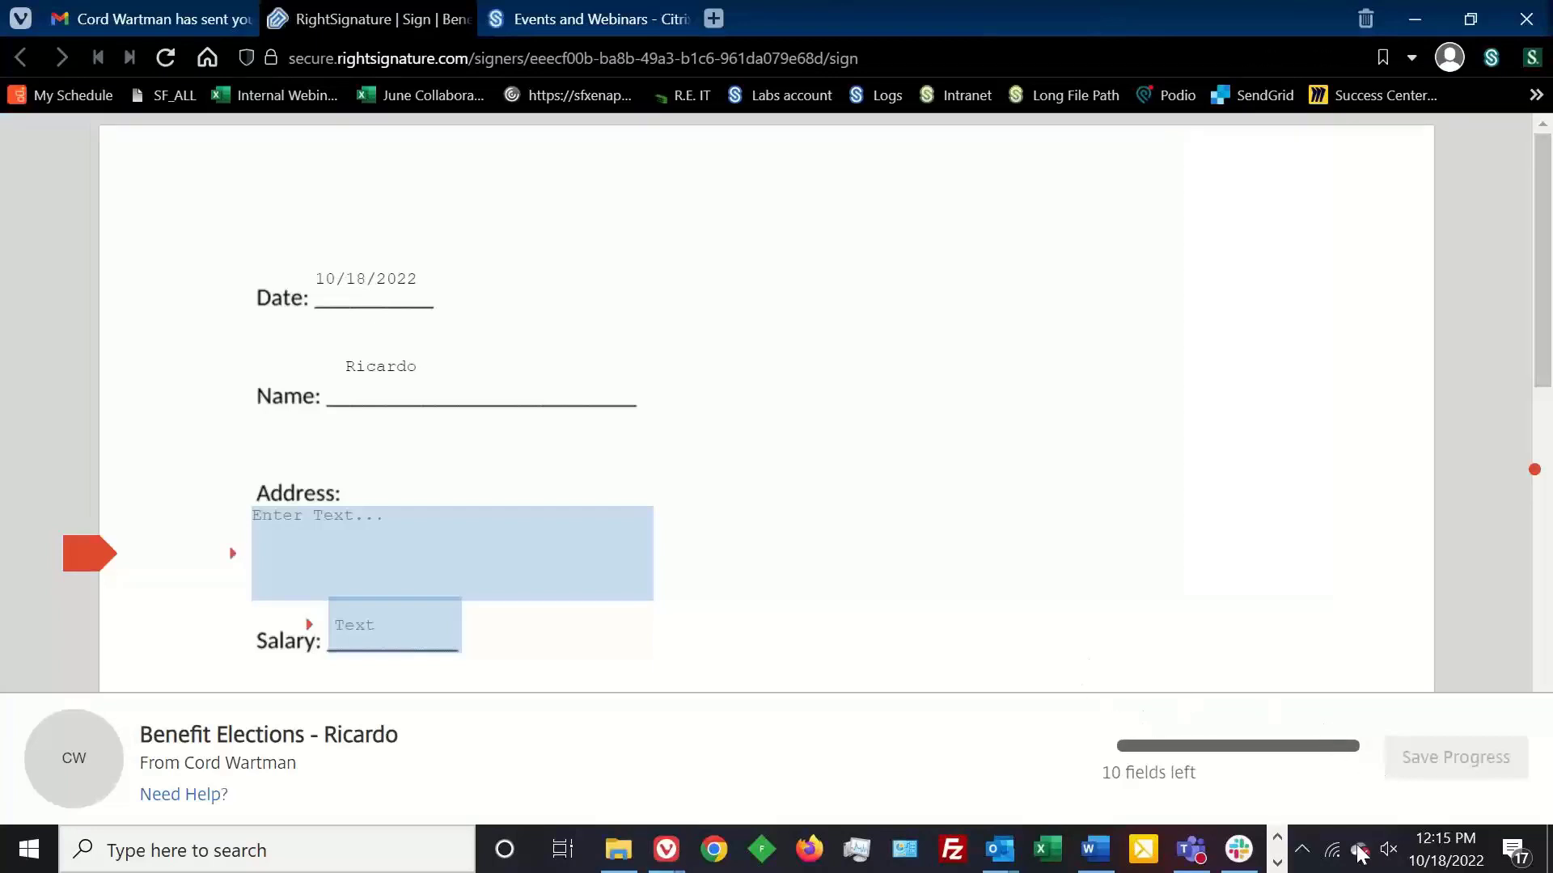
- Enter a street address in the Address field
mouse_move(1545, 330)
mouse_down()
mouse_move(1543, 410)
mouse_move(1538, 369)
mouse_up()
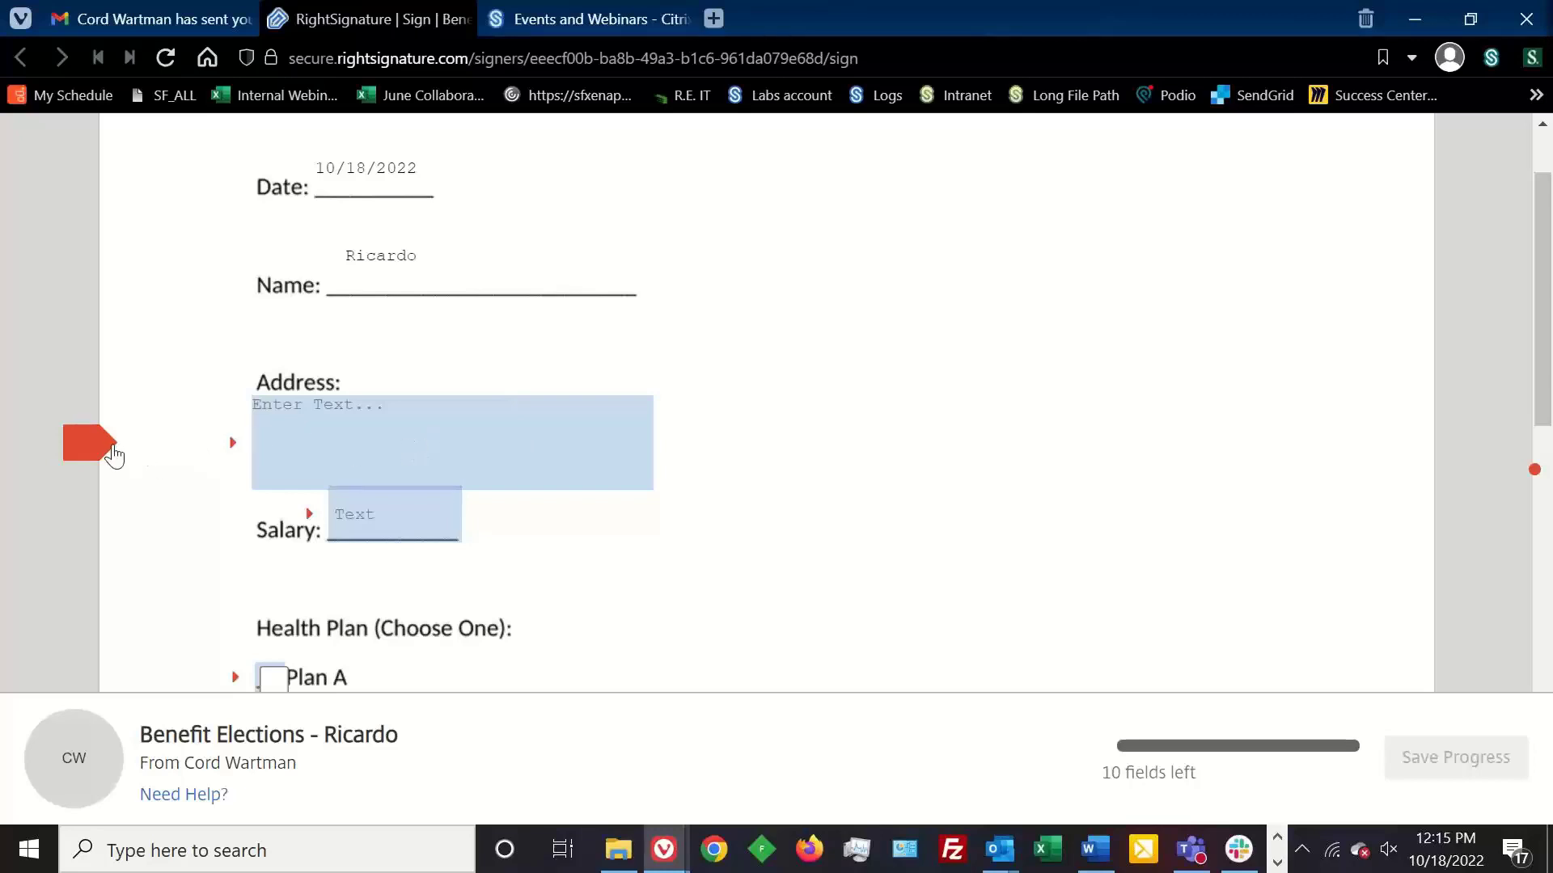
mouse_move(1549, 274)
mouse_down()
mouse_move(1526, 426)
mouse_move(1506, 290)
mouse_up()
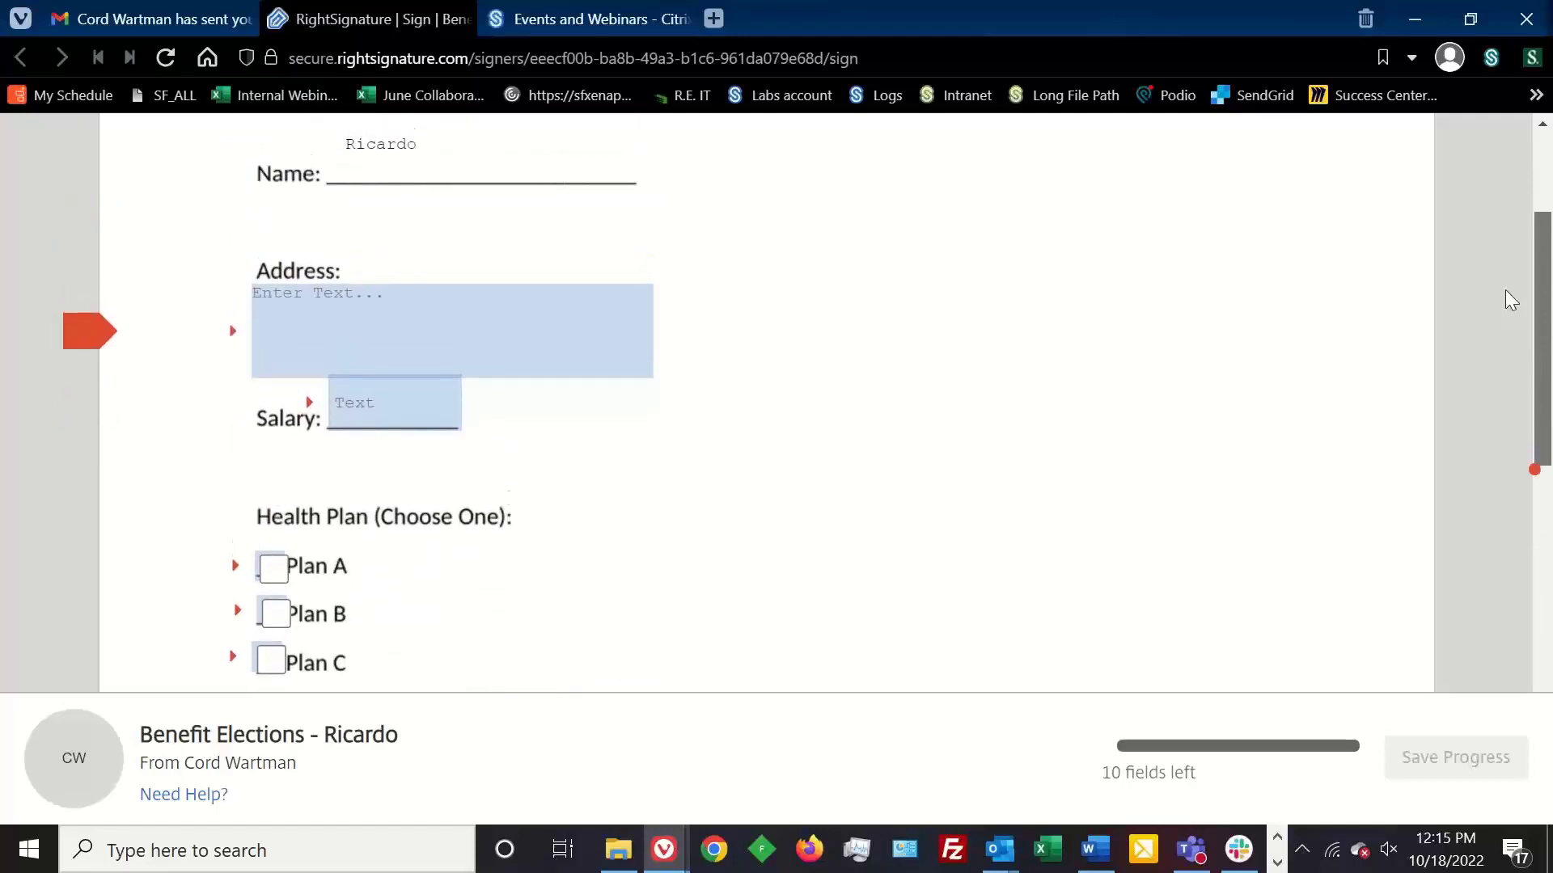
click(419, 356)
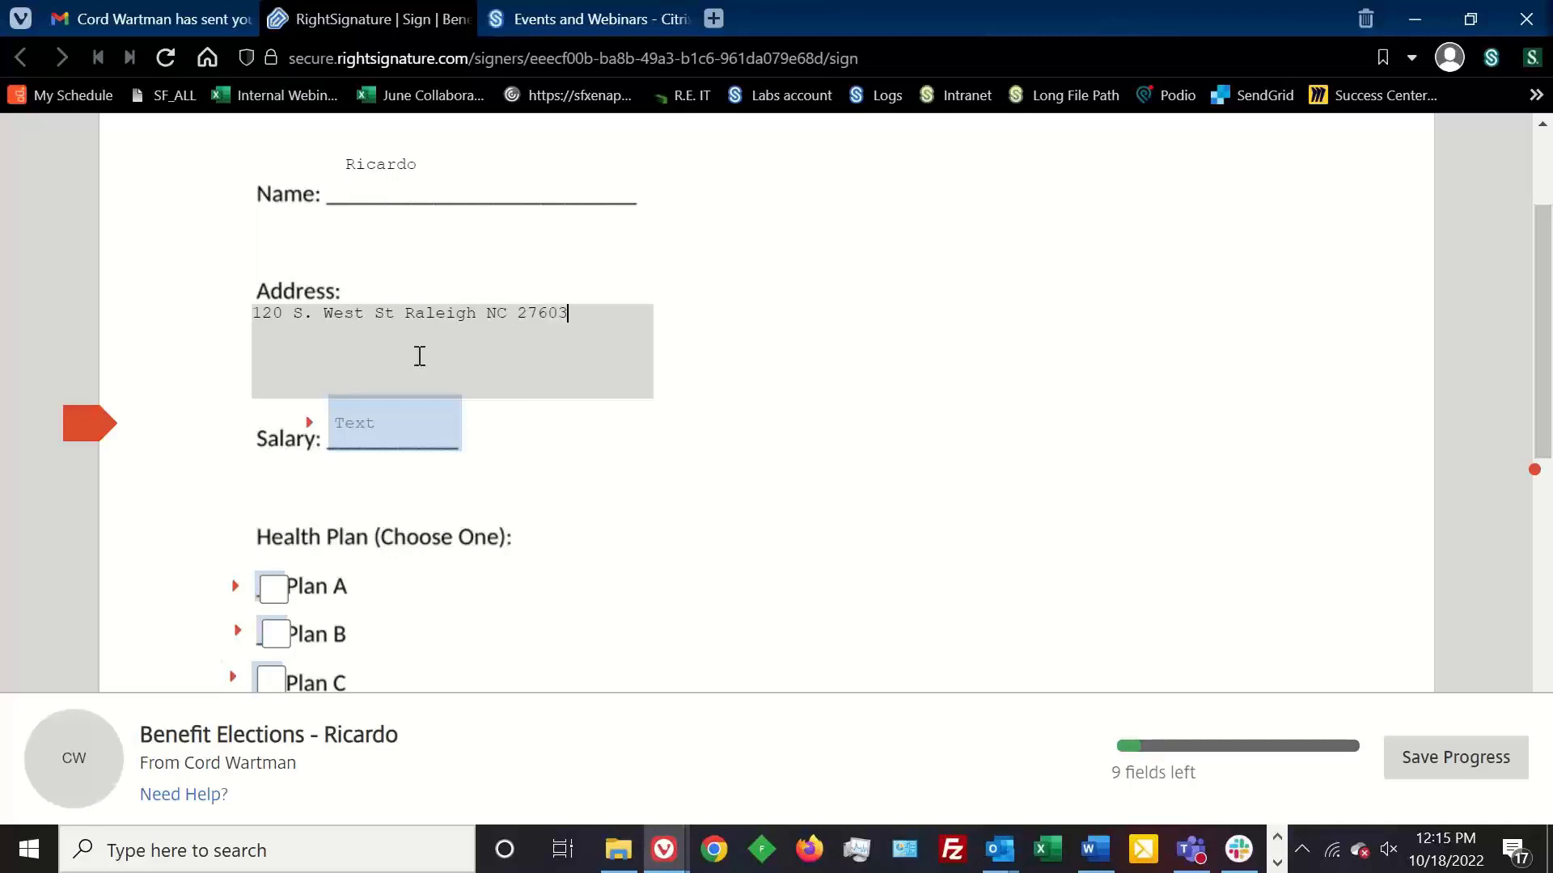
- Fill the Salary field with $31,000, clearing the earlier partial entry
click(407, 429)
text(thes leine)
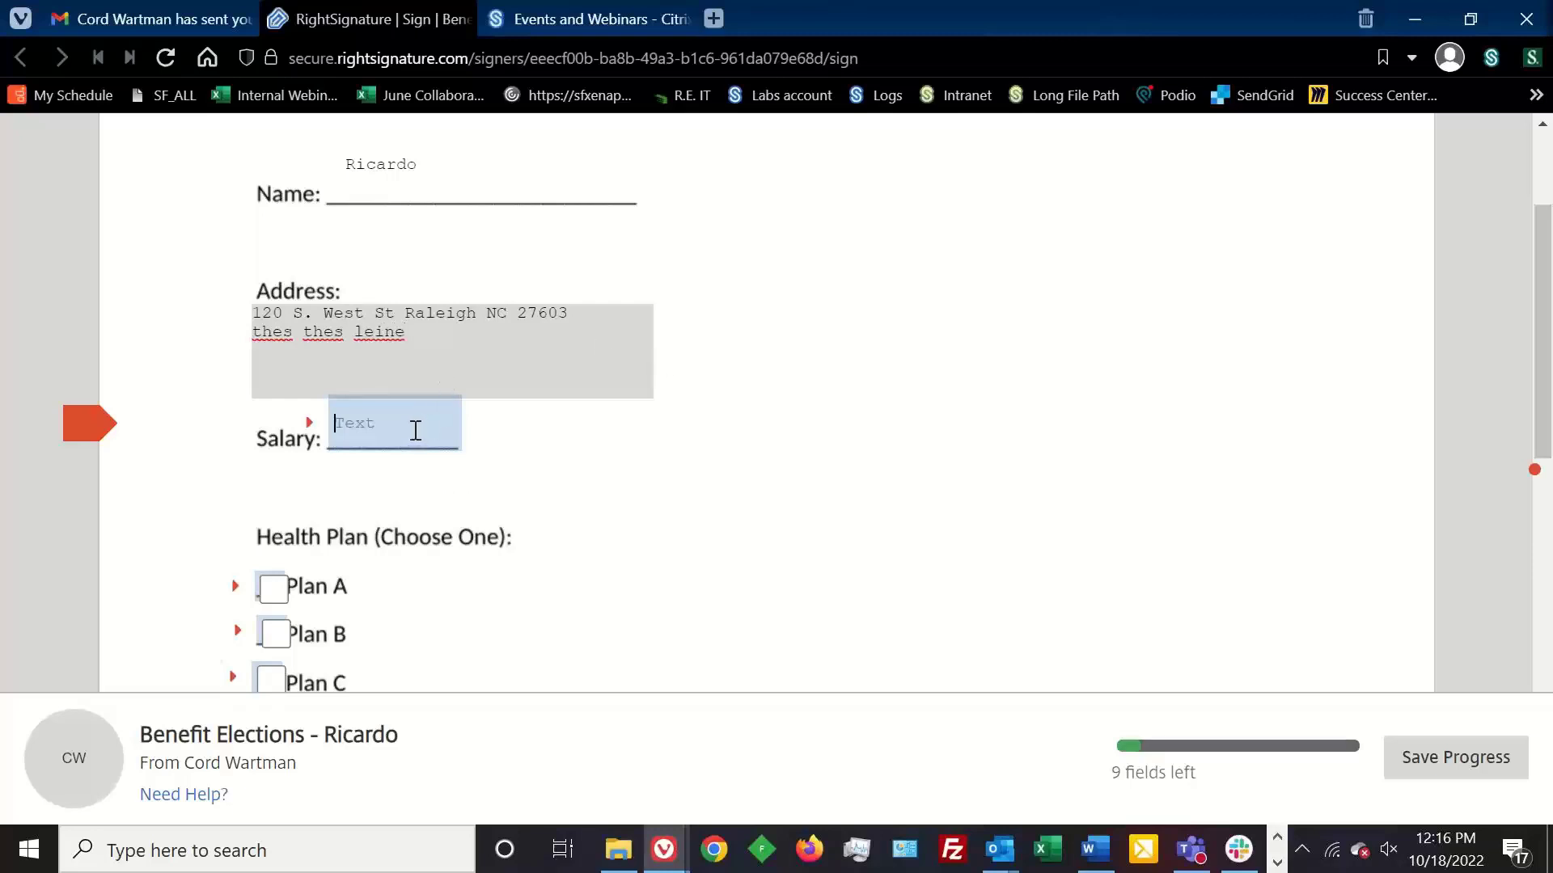
text(31)
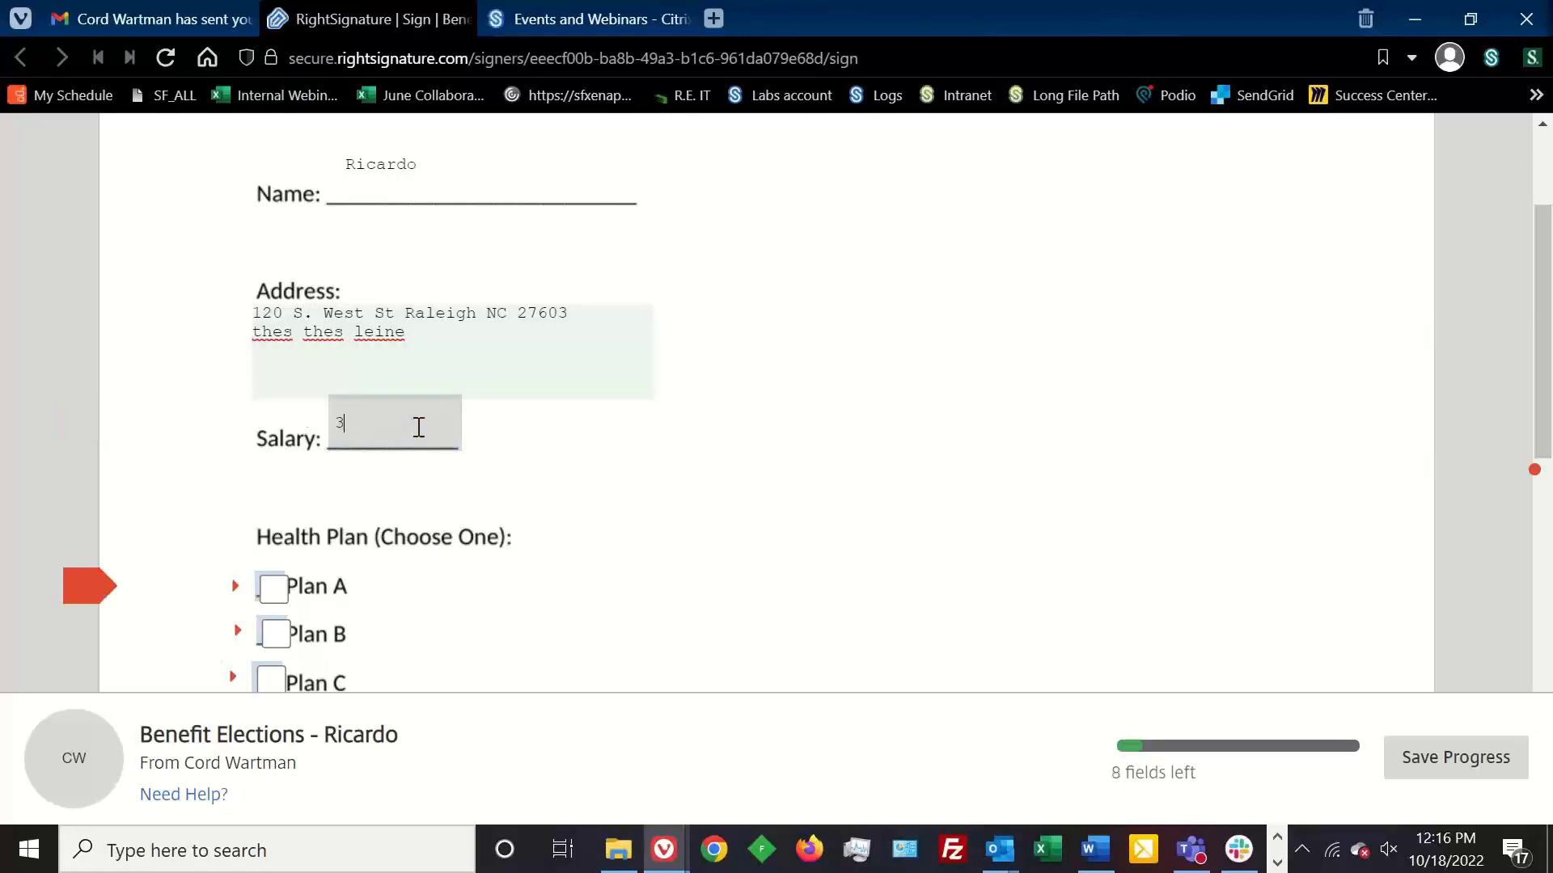
key(BackSpace)
key(BackSpace)
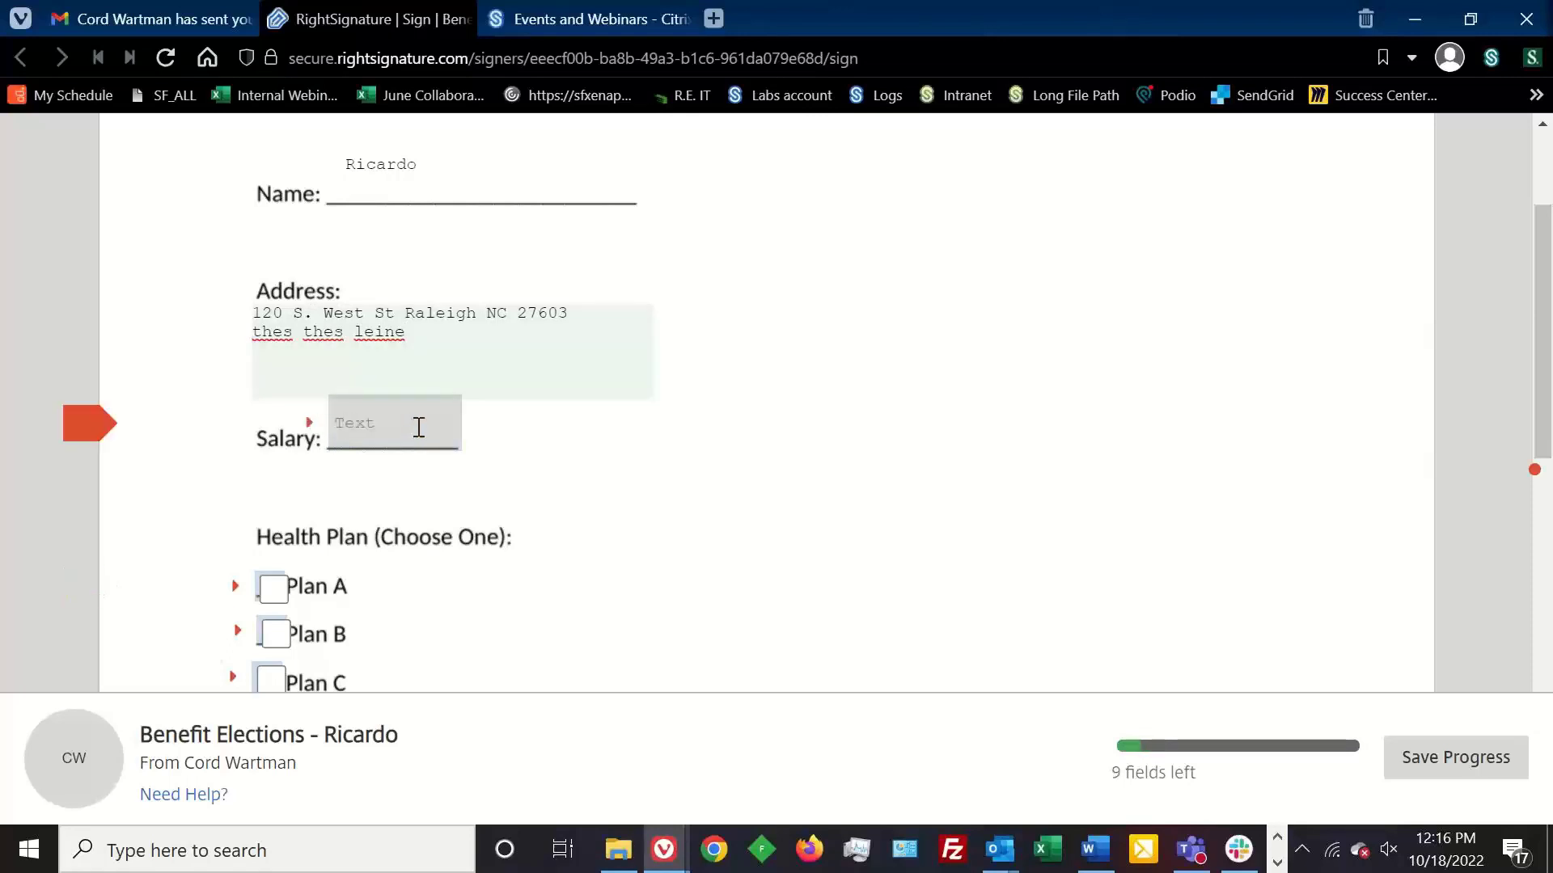
text($31,000)
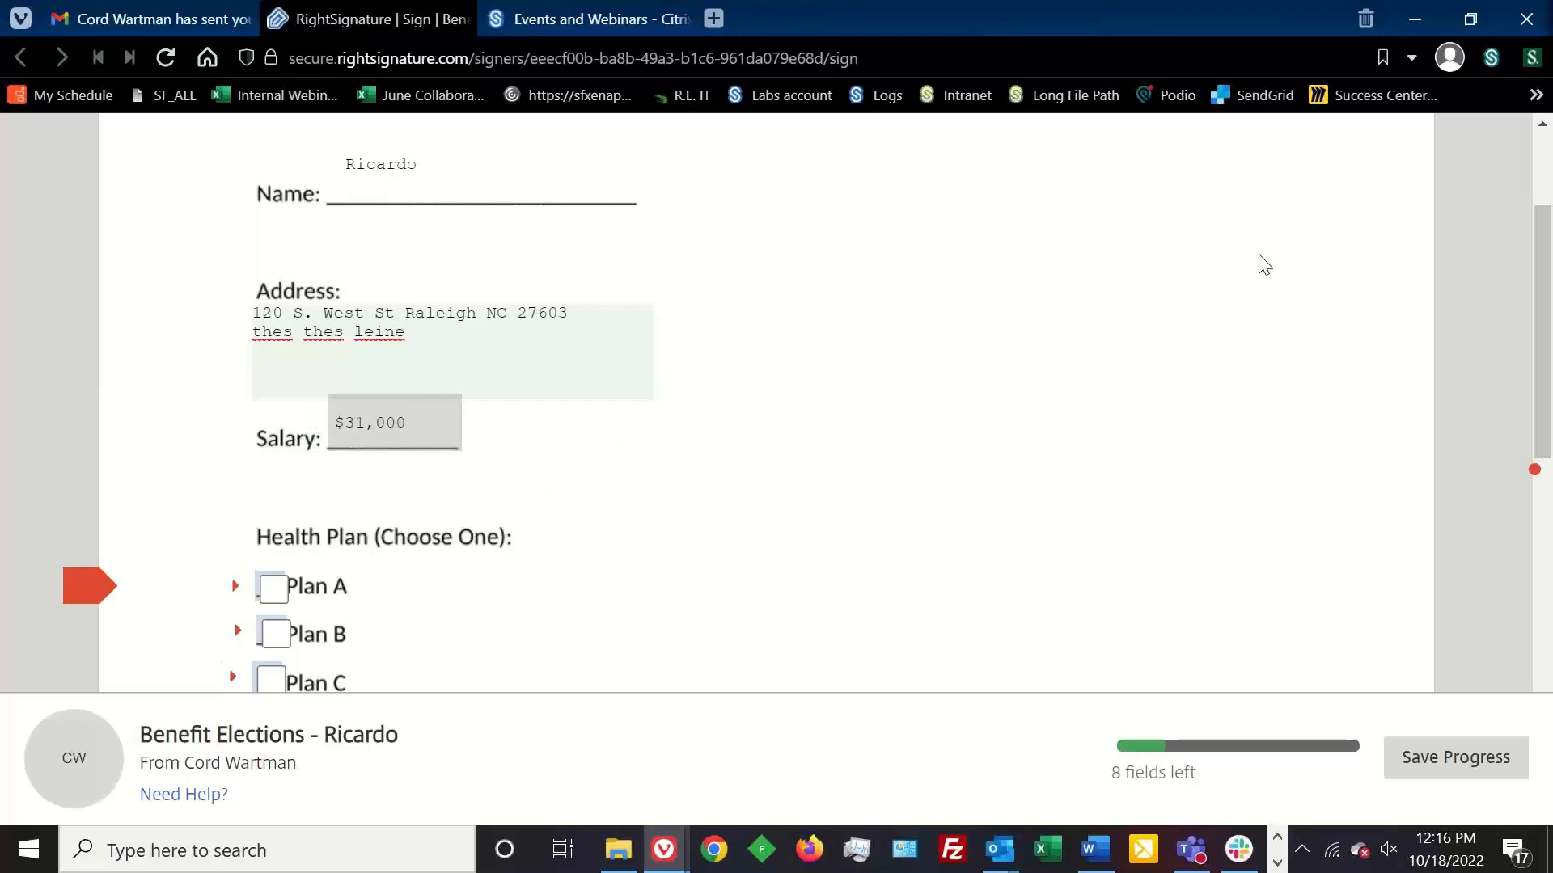
- Check Plan B and Yes for direct deposit, then open the Signature field's drawing box
drag(1535, 261, 1521, 349)
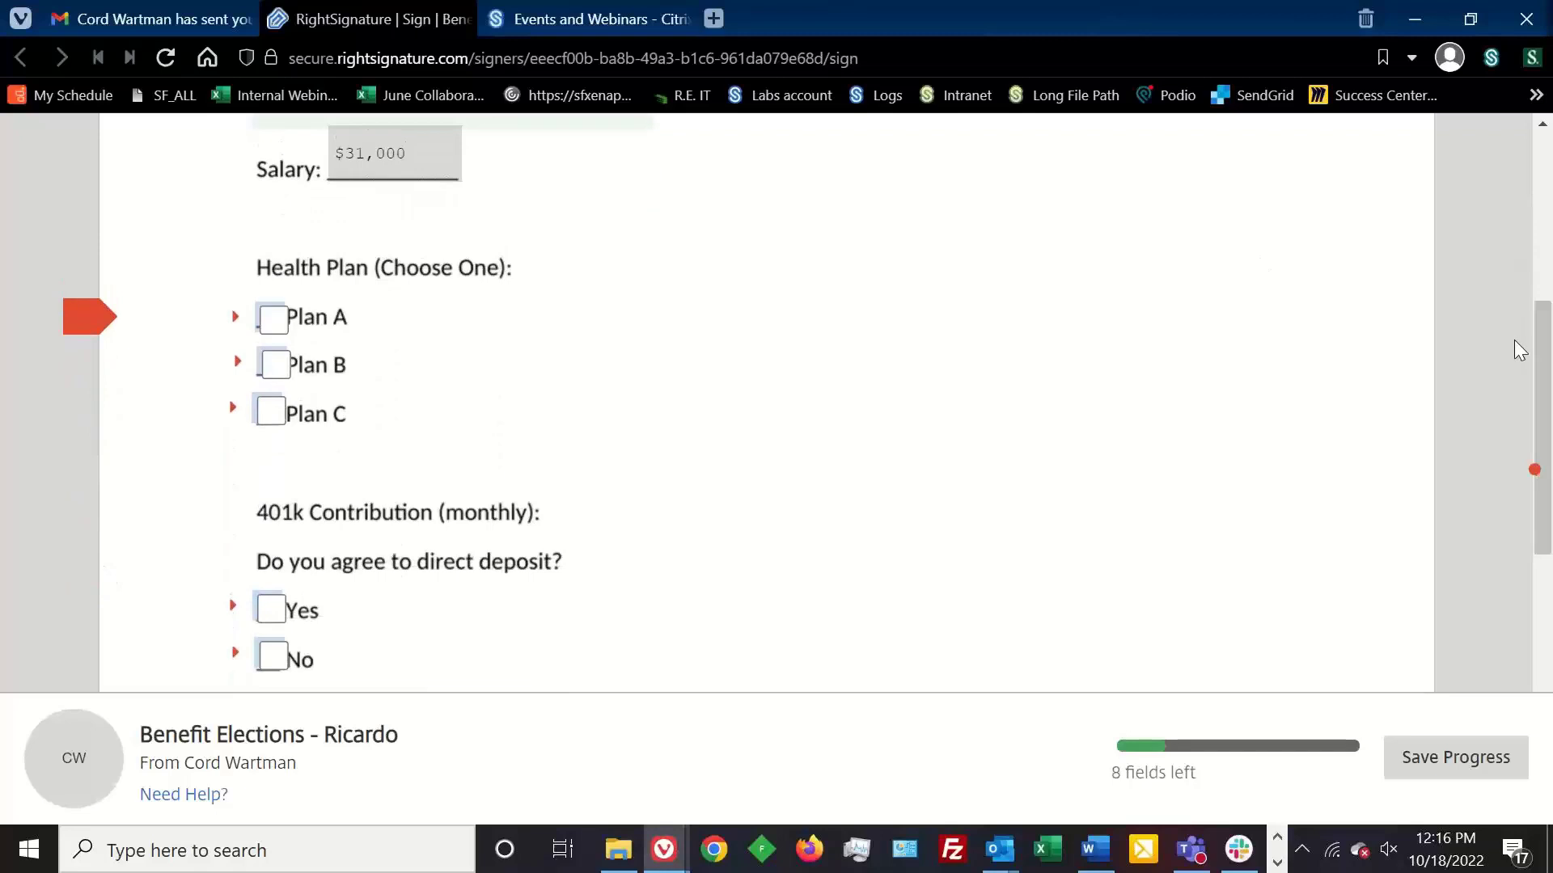
click(278, 368)
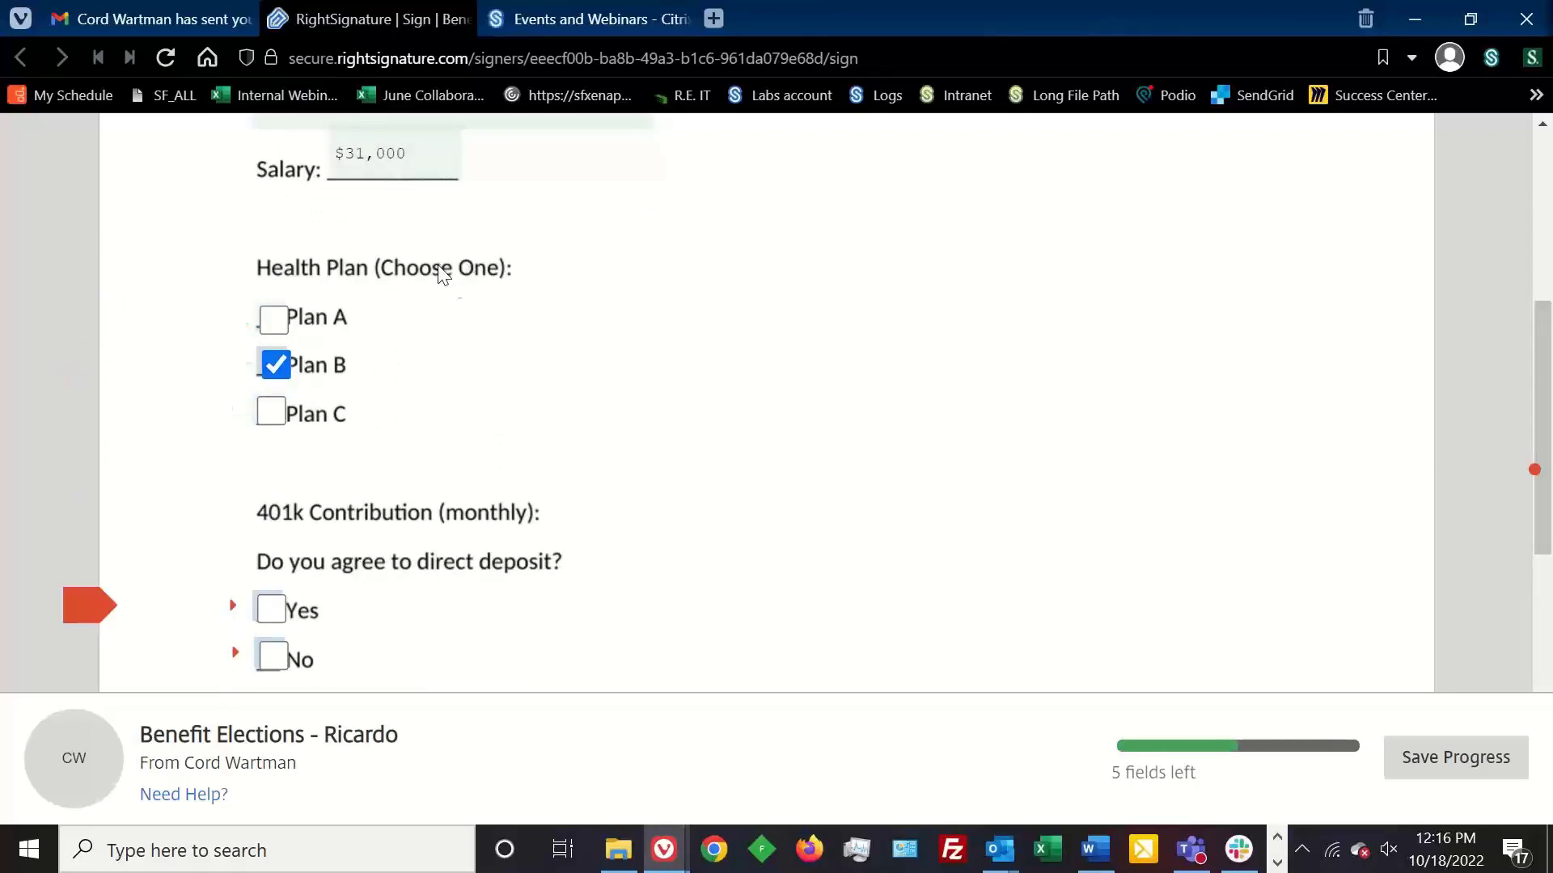
drag(1547, 335, 1546, 424)
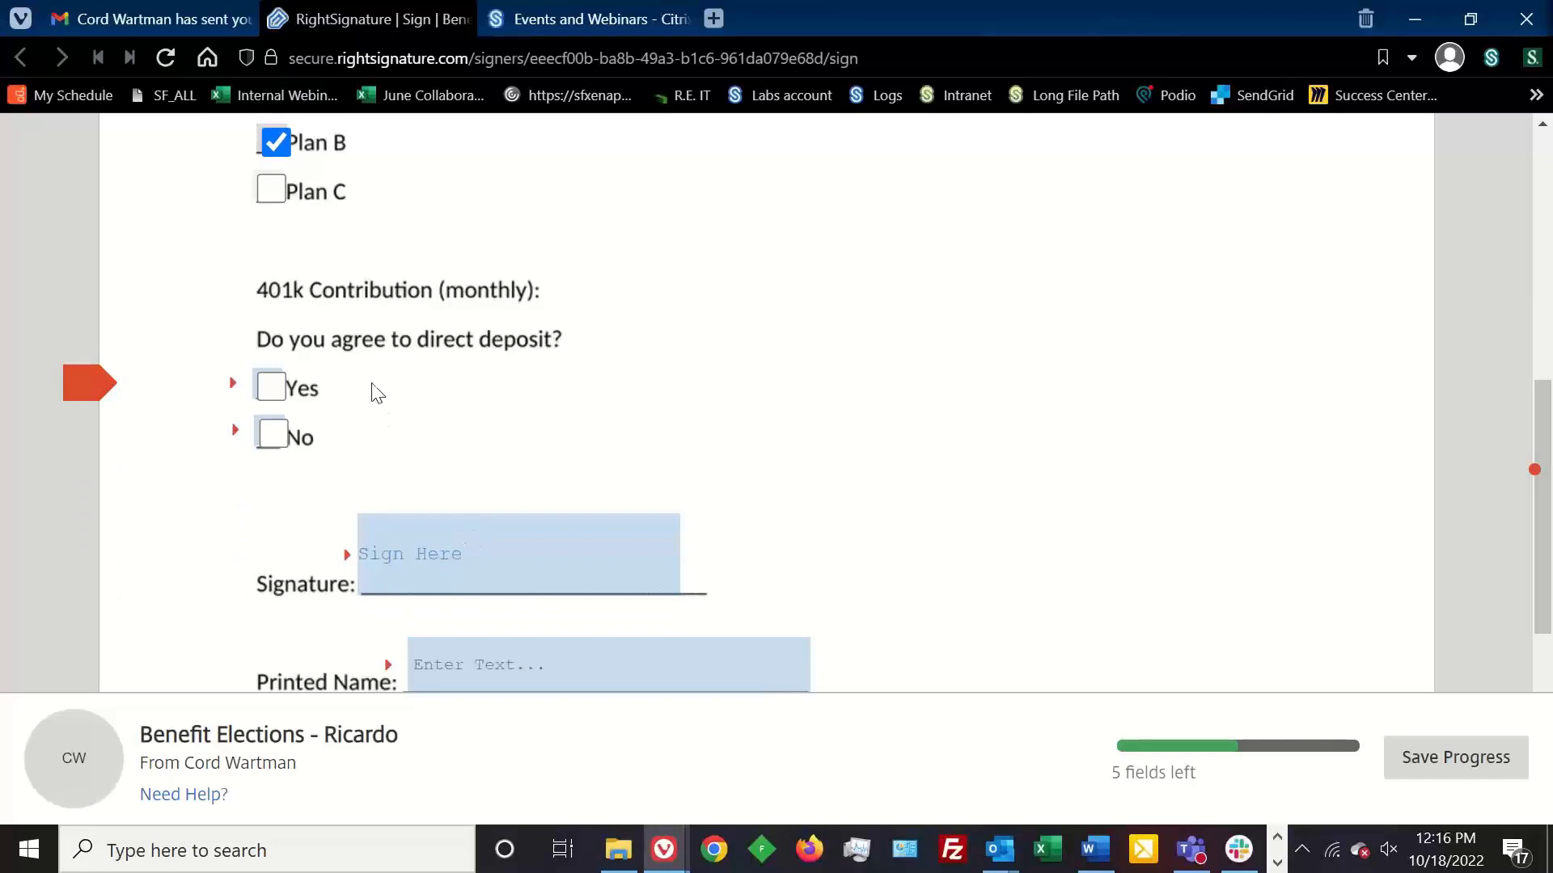
click(276, 396)
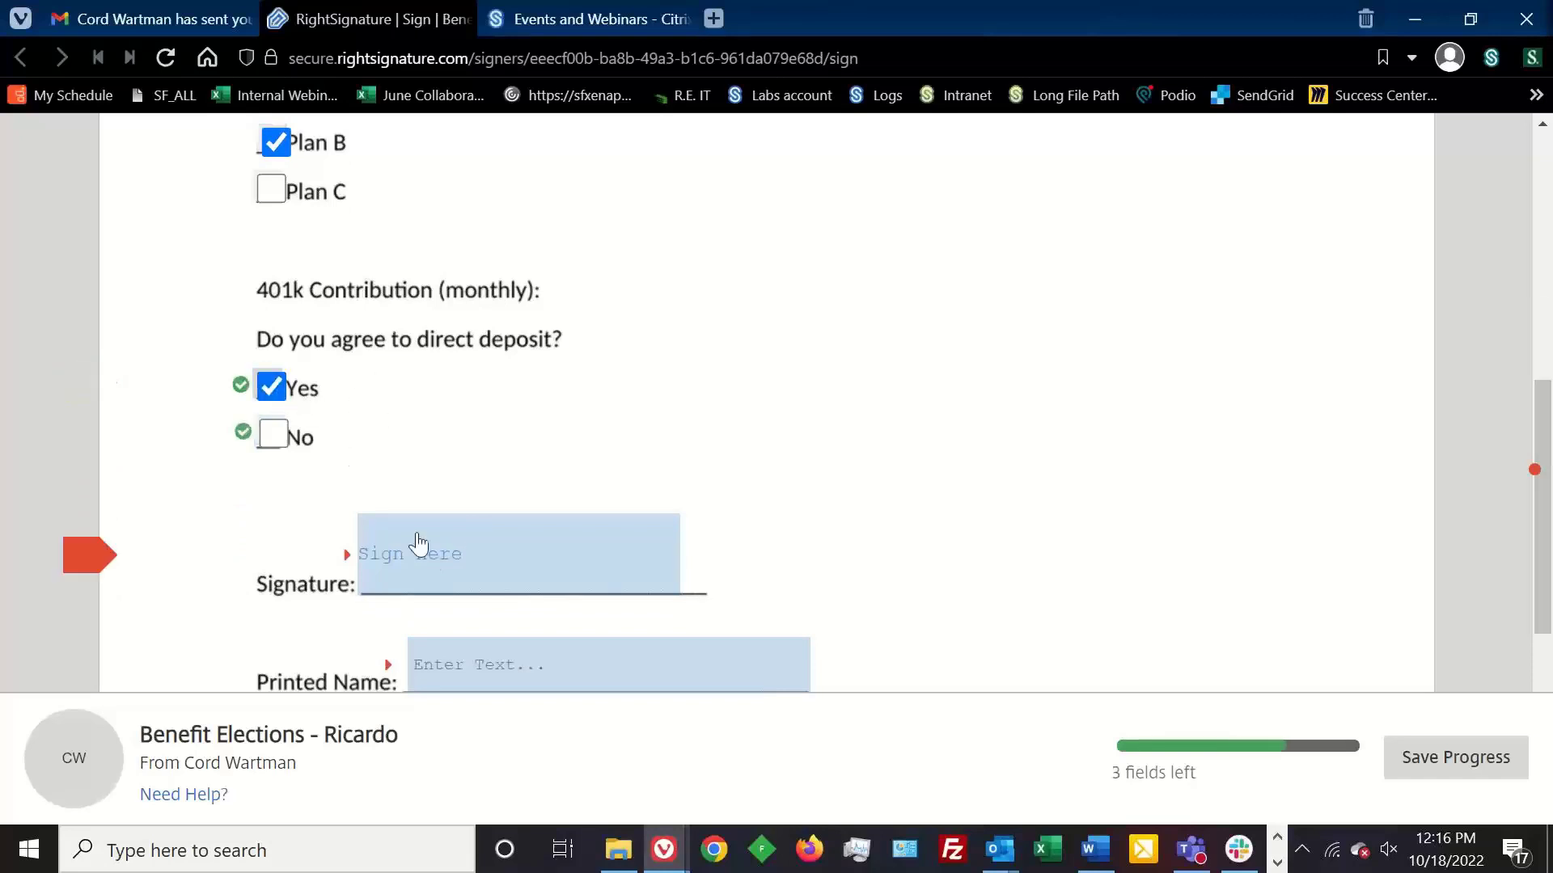
click(458, 561)
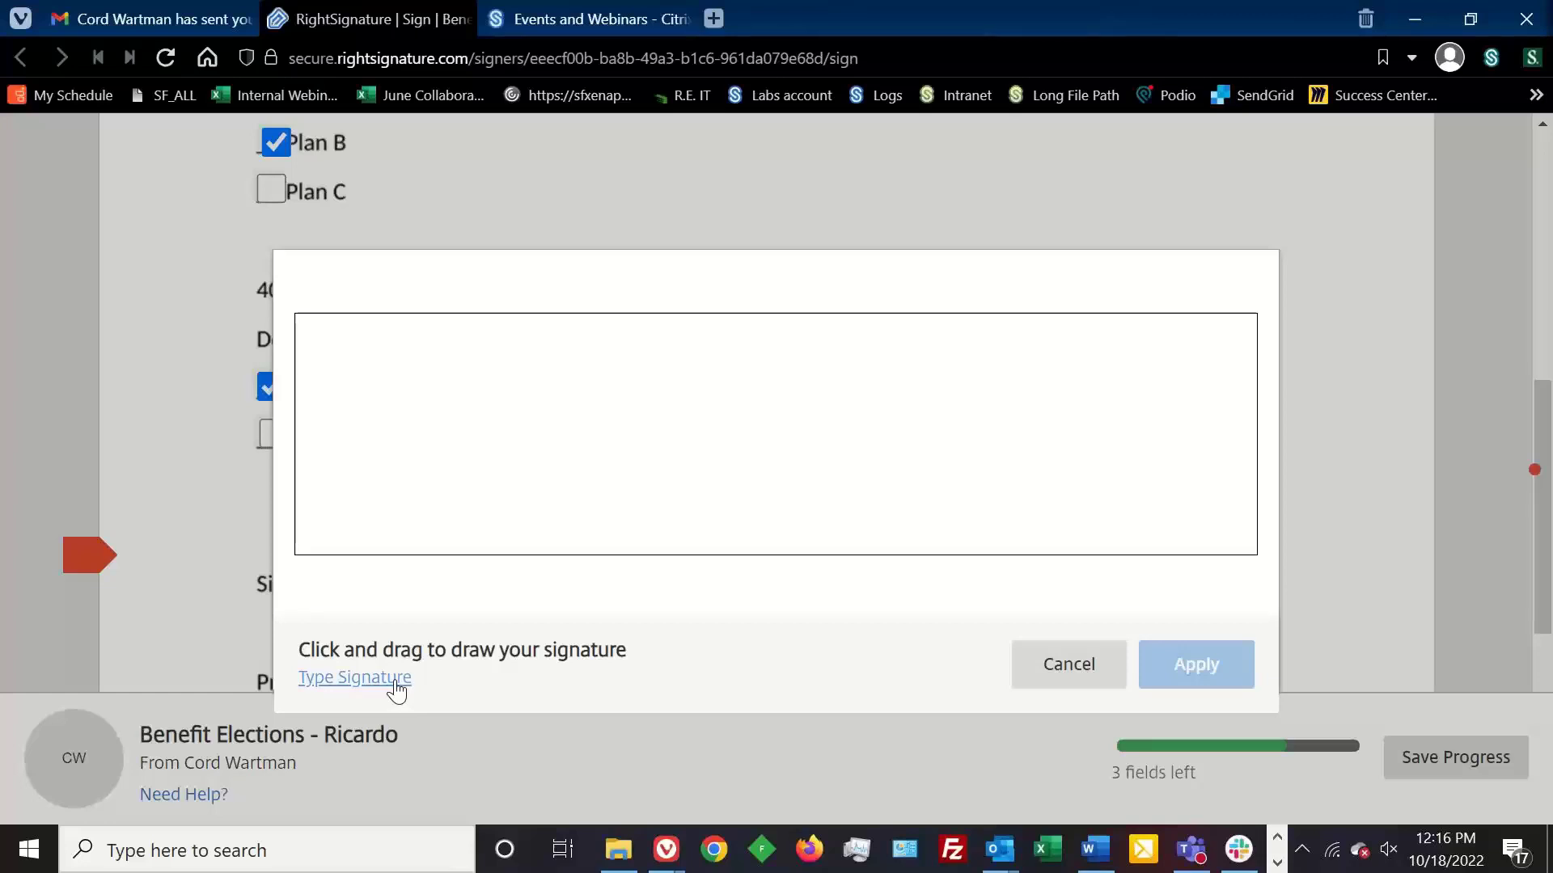
- Apply a typed signature of the signer's name to the form's signature field
click(525, 461)
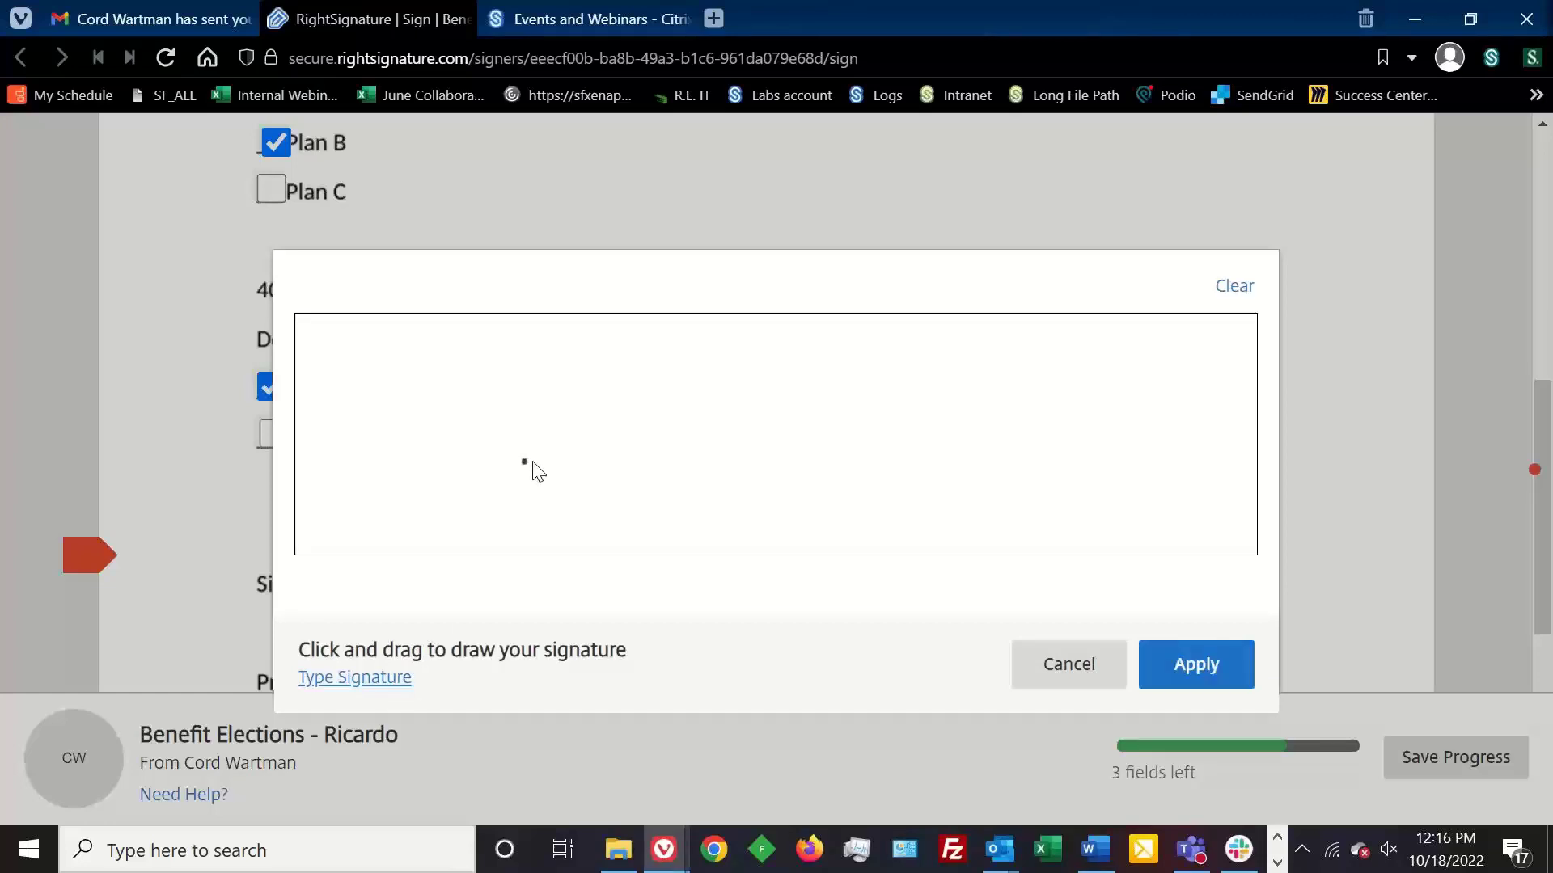
click(389, 692)
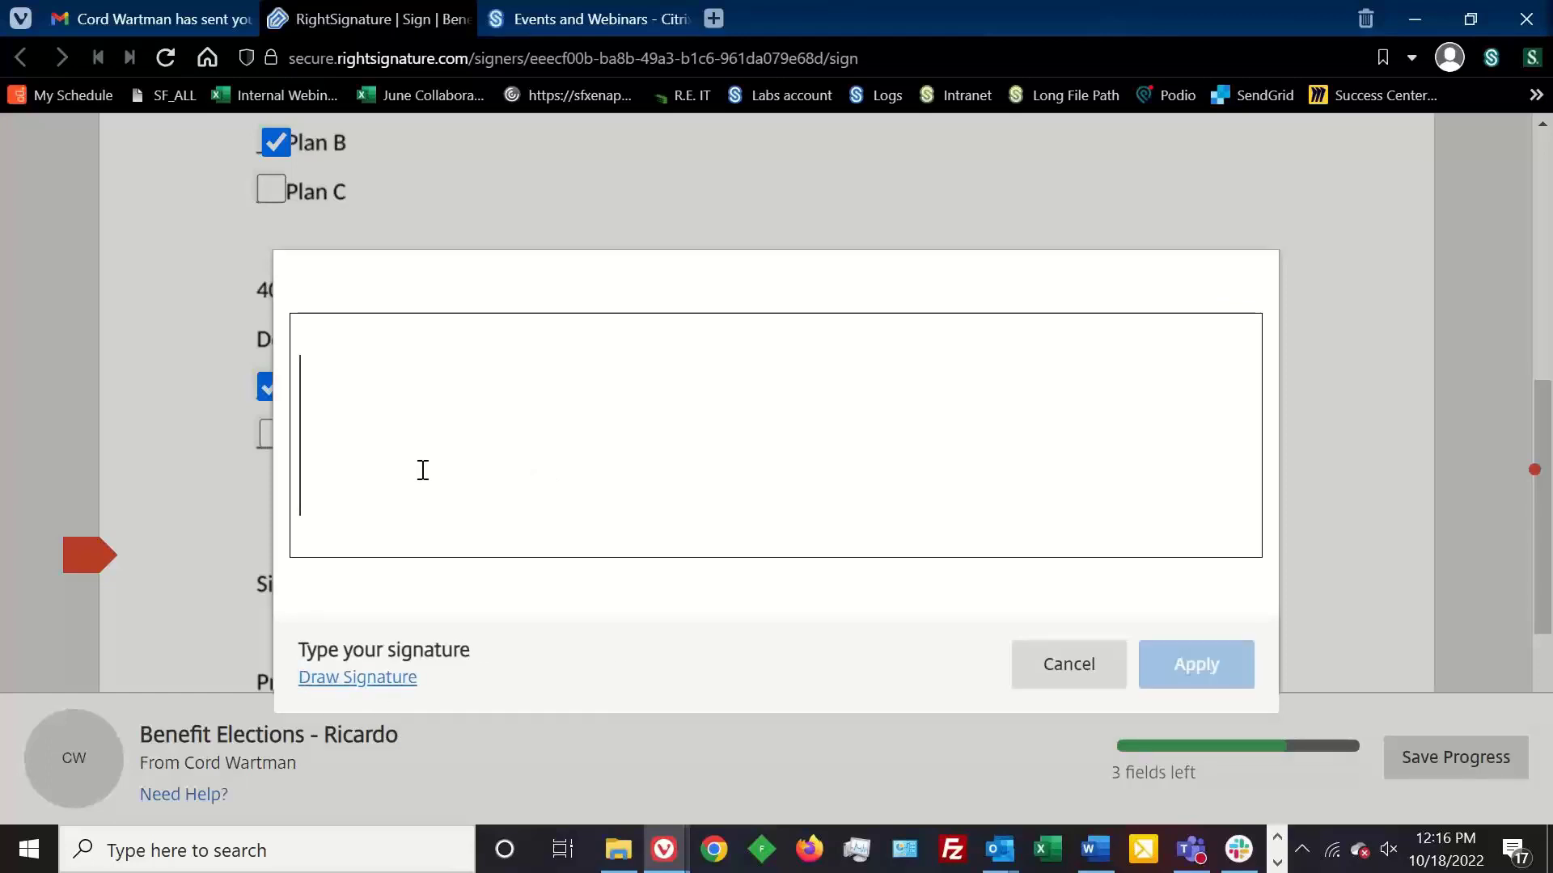
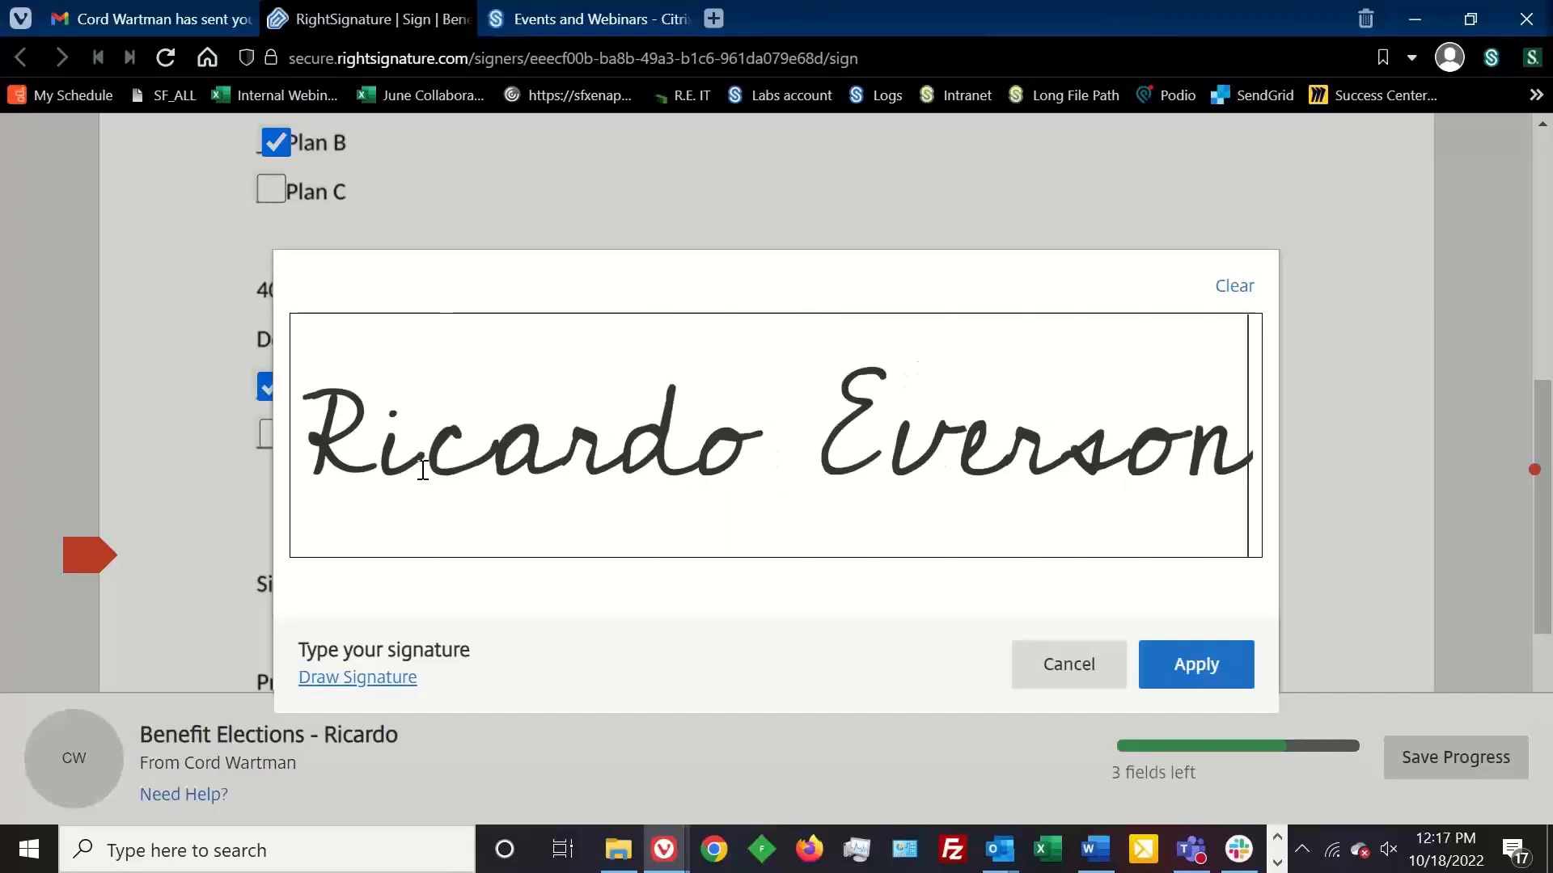
click(1213, 681)
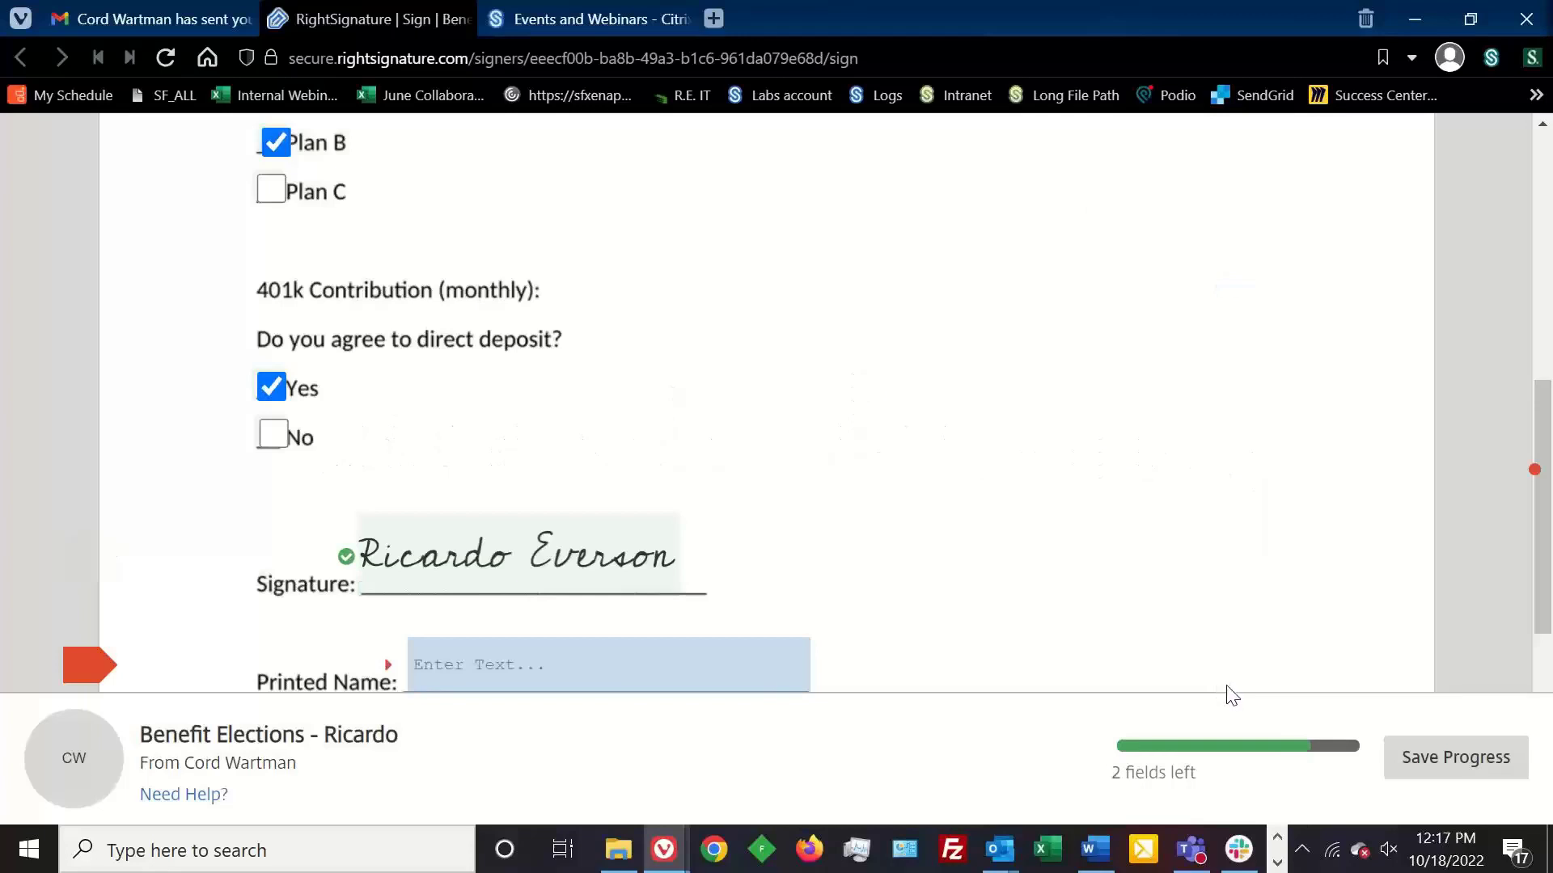
drag(1540, 424, 1525, 505)
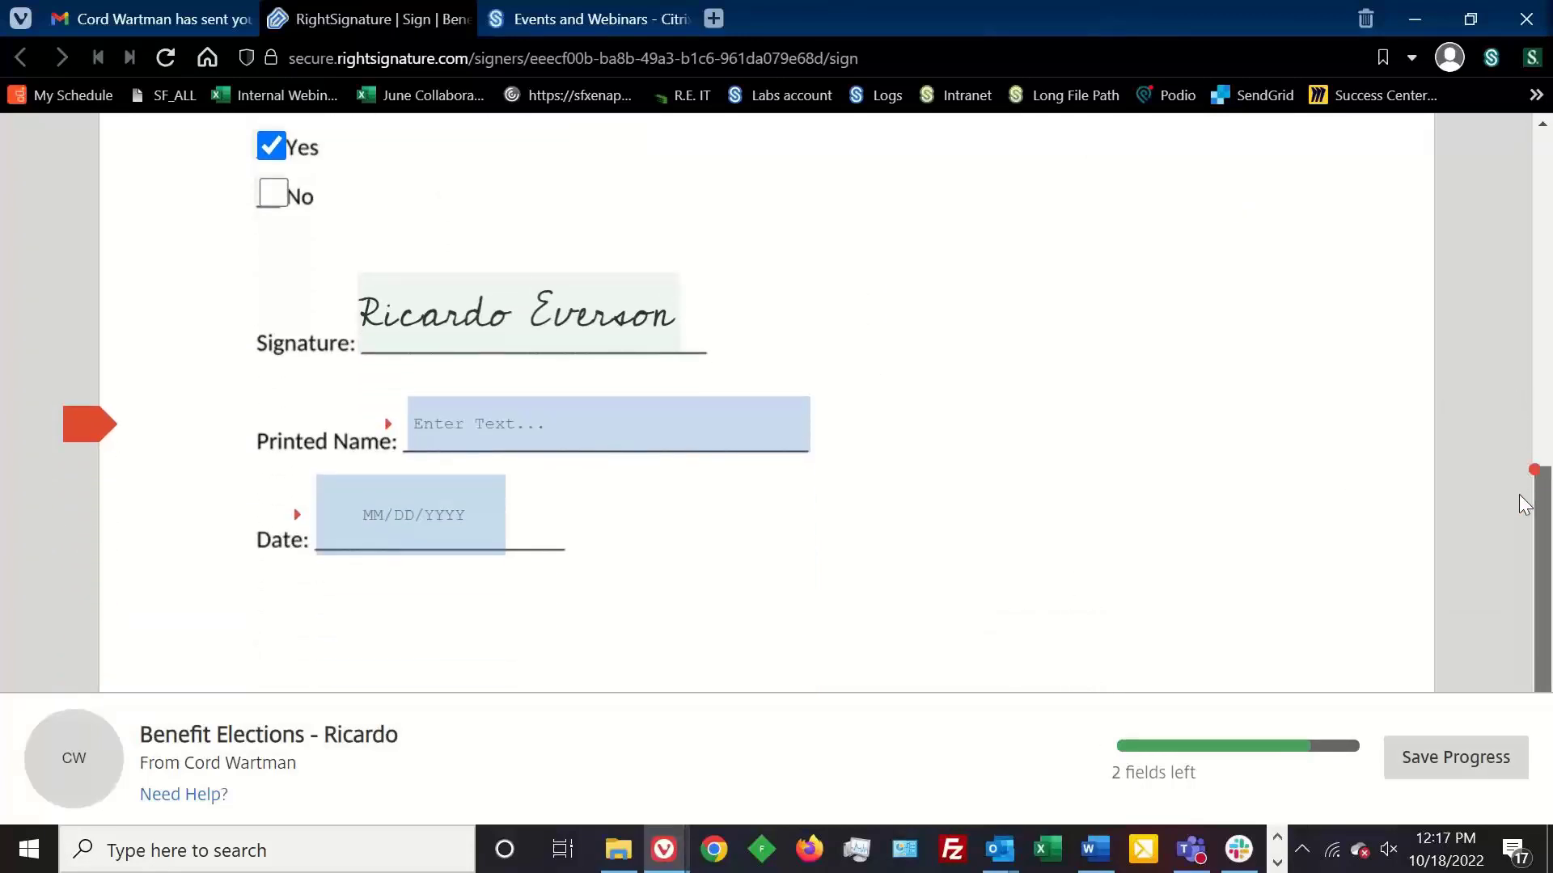
- Enter the signer's printed name, set the Date to 10/18/2022, and submit the signed form
click(574, 403)
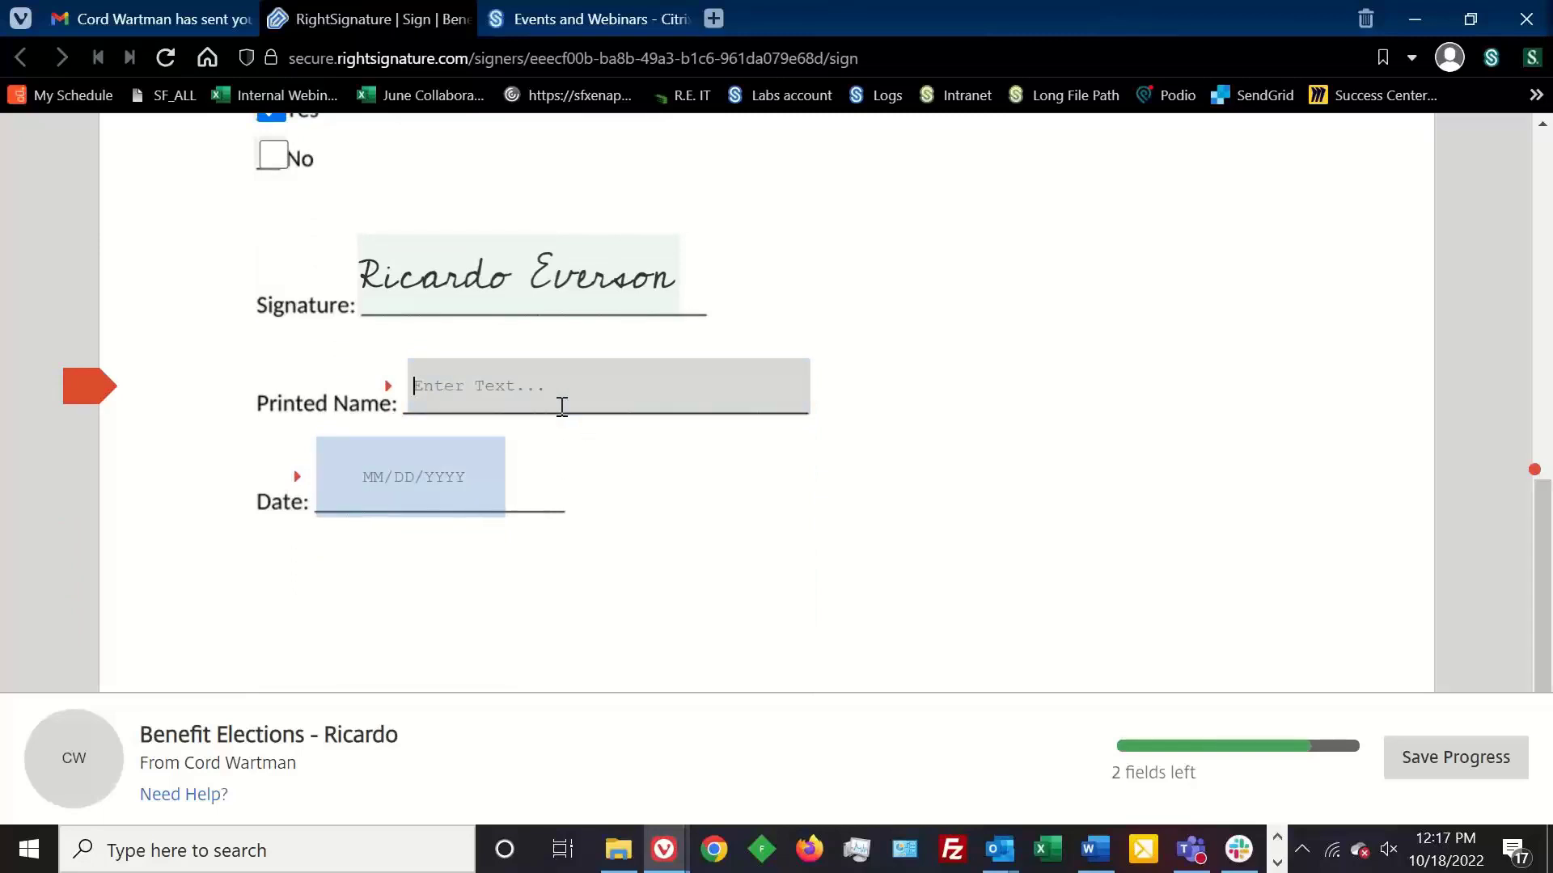
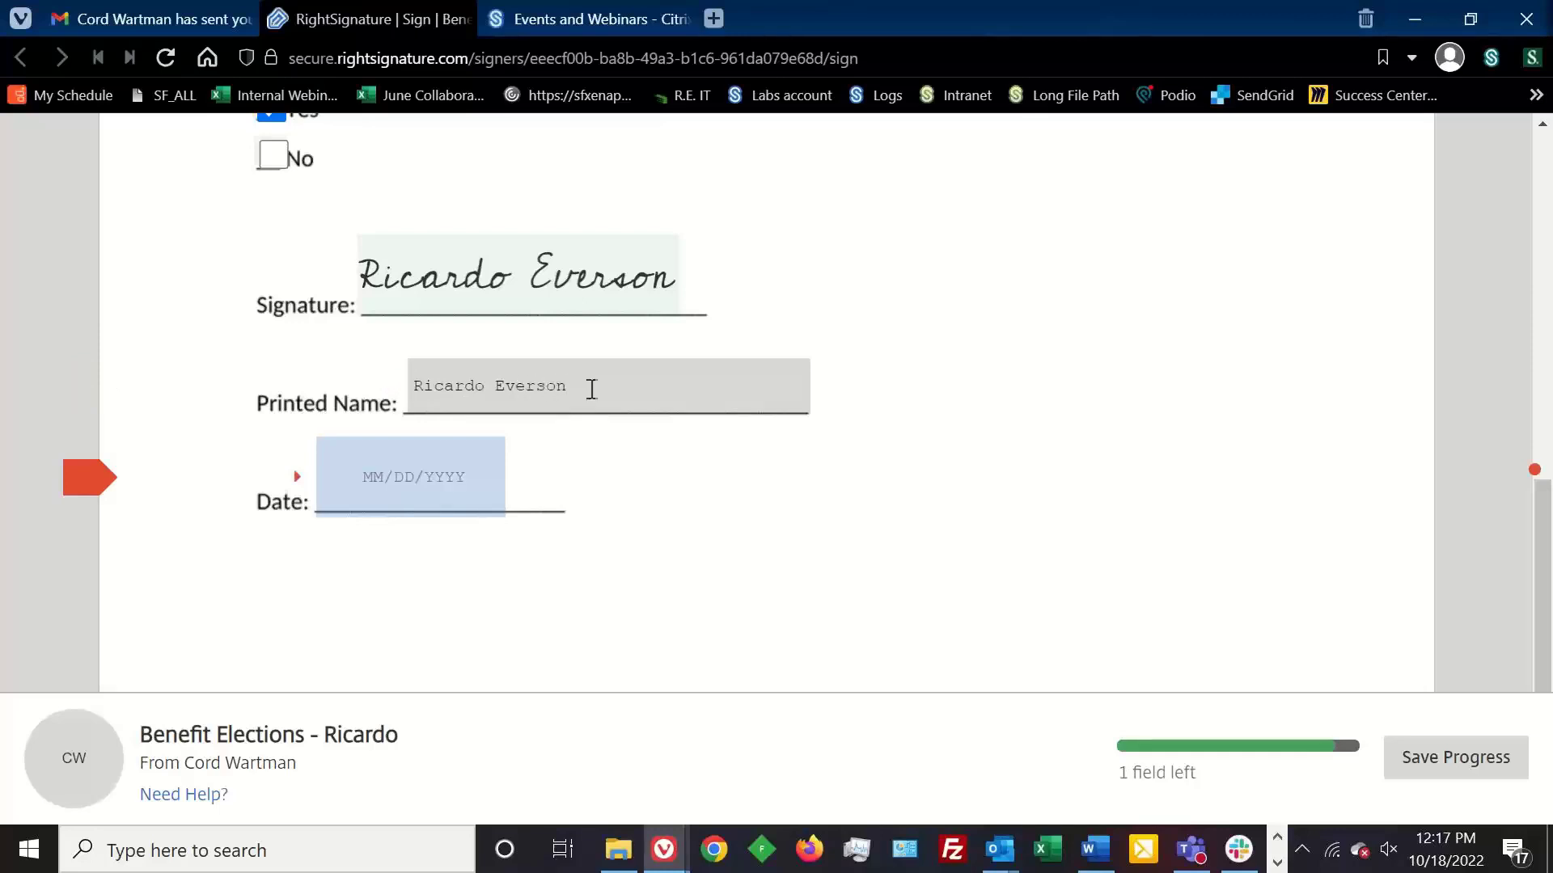
click(423, 495)
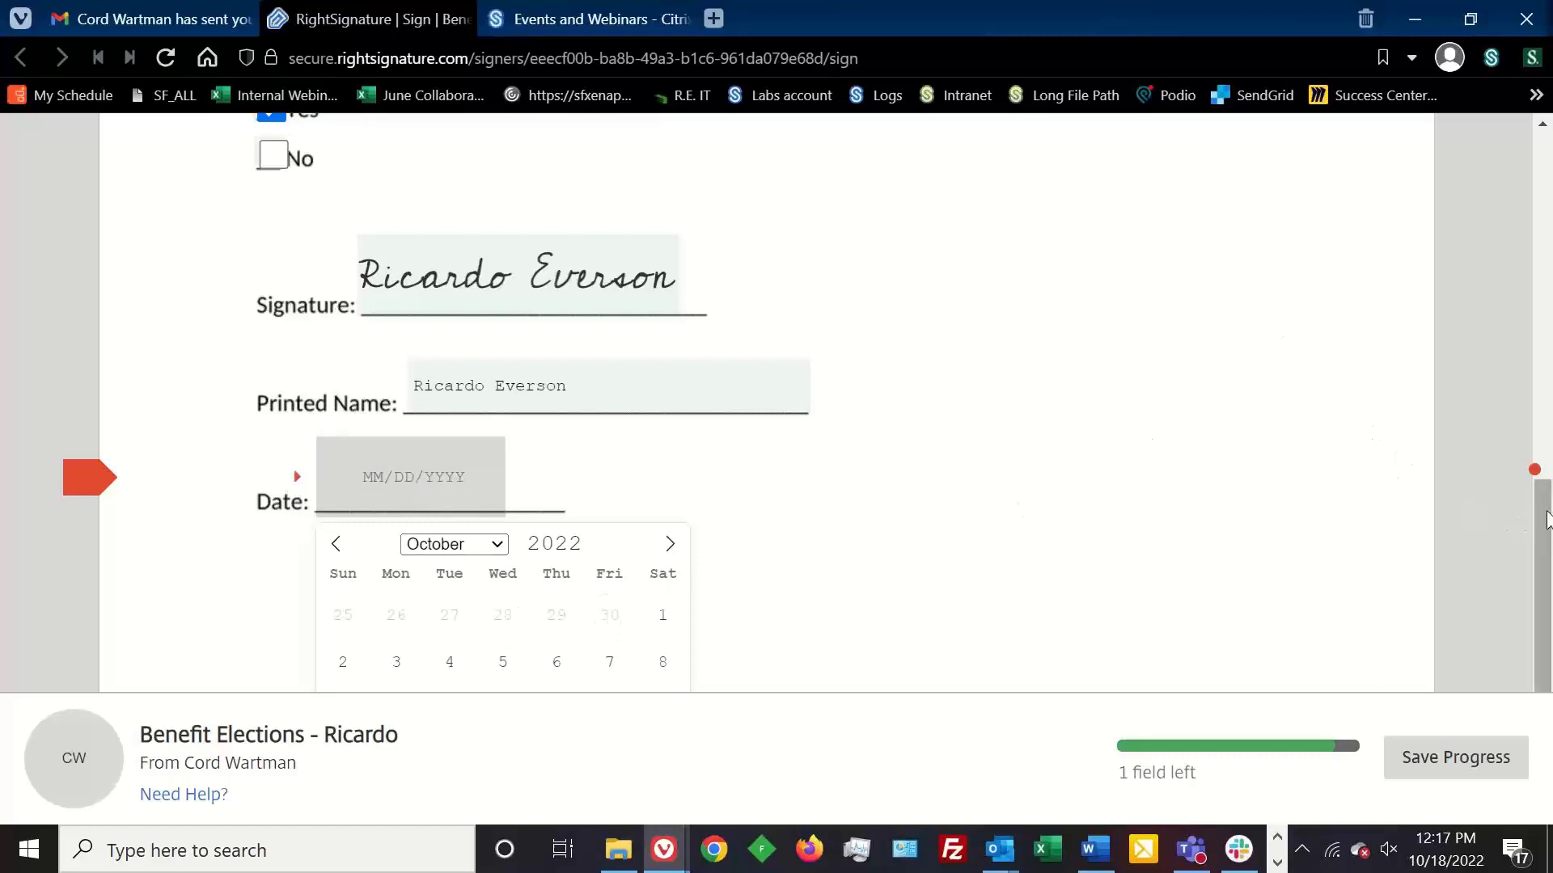
scroll(1500, 549, down, 3)
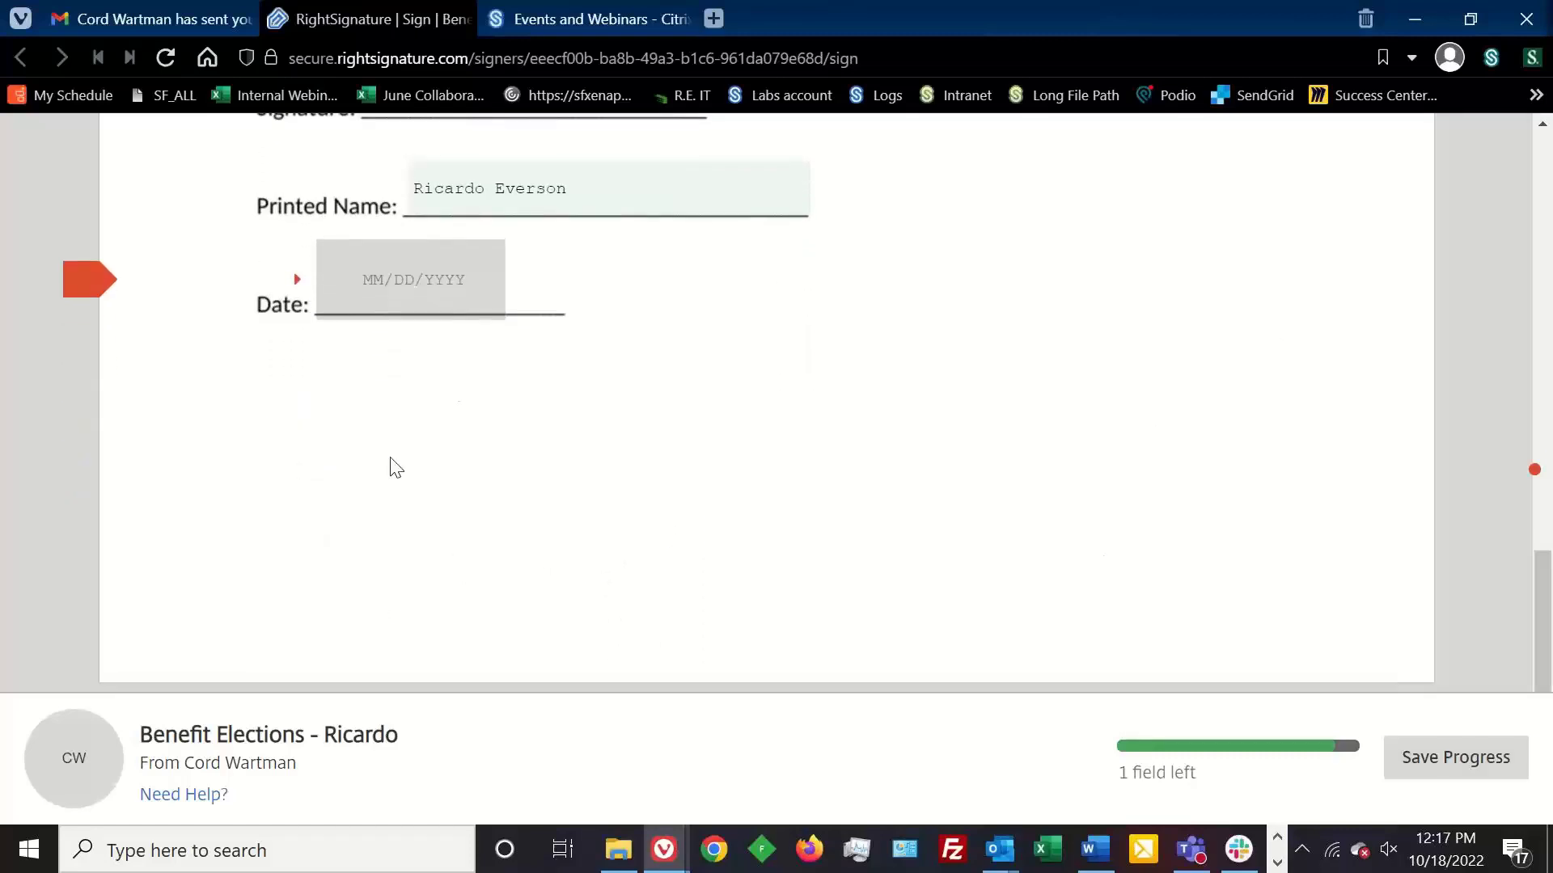
click(435, 289)
click(449, 560)
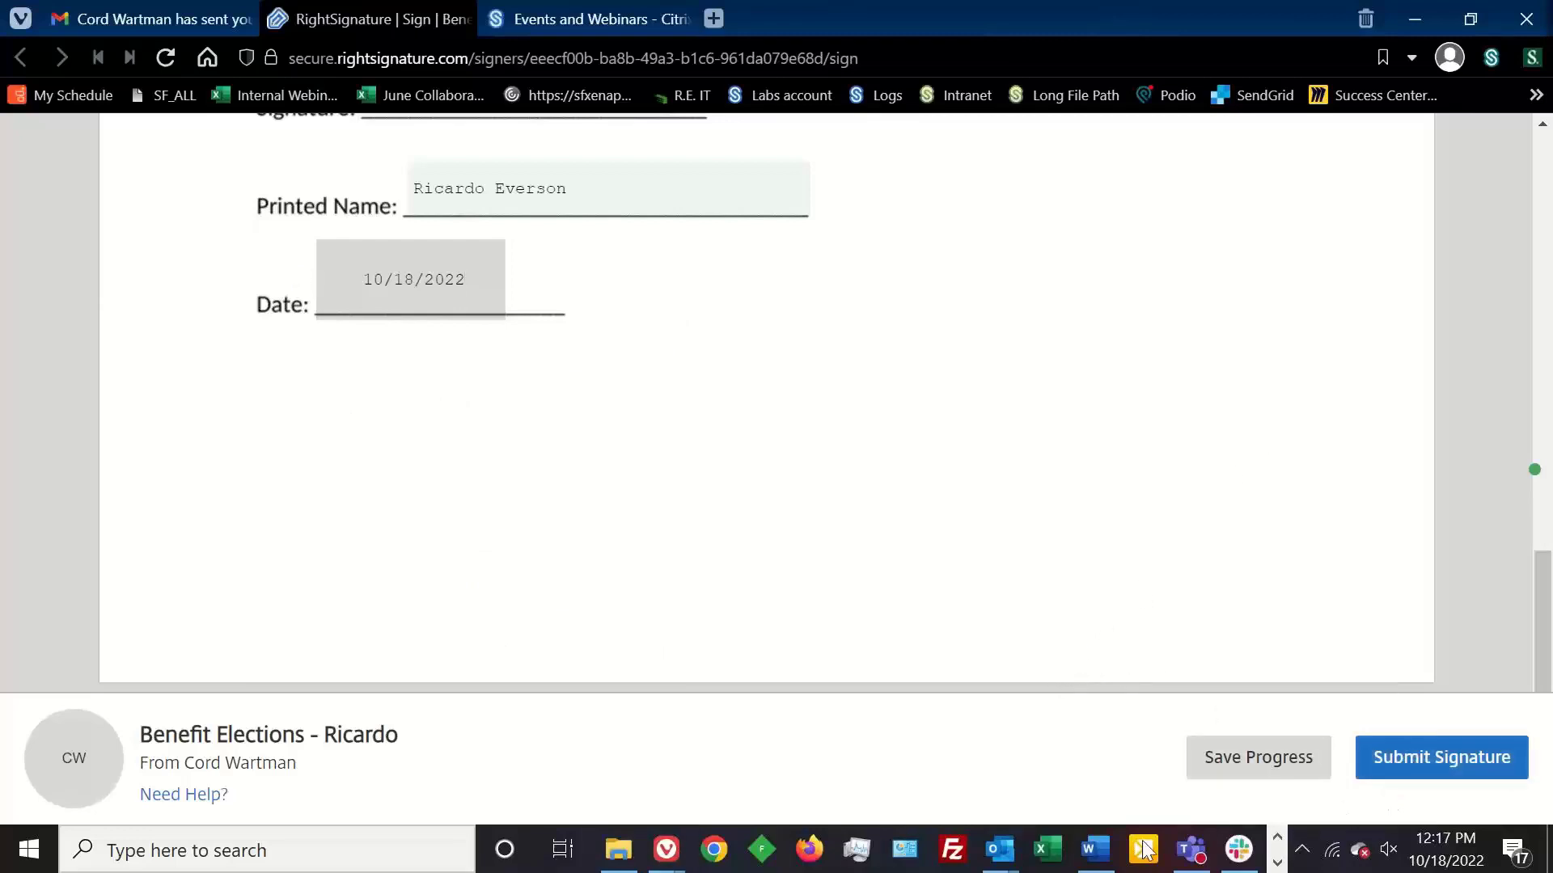
click(1454, 764)
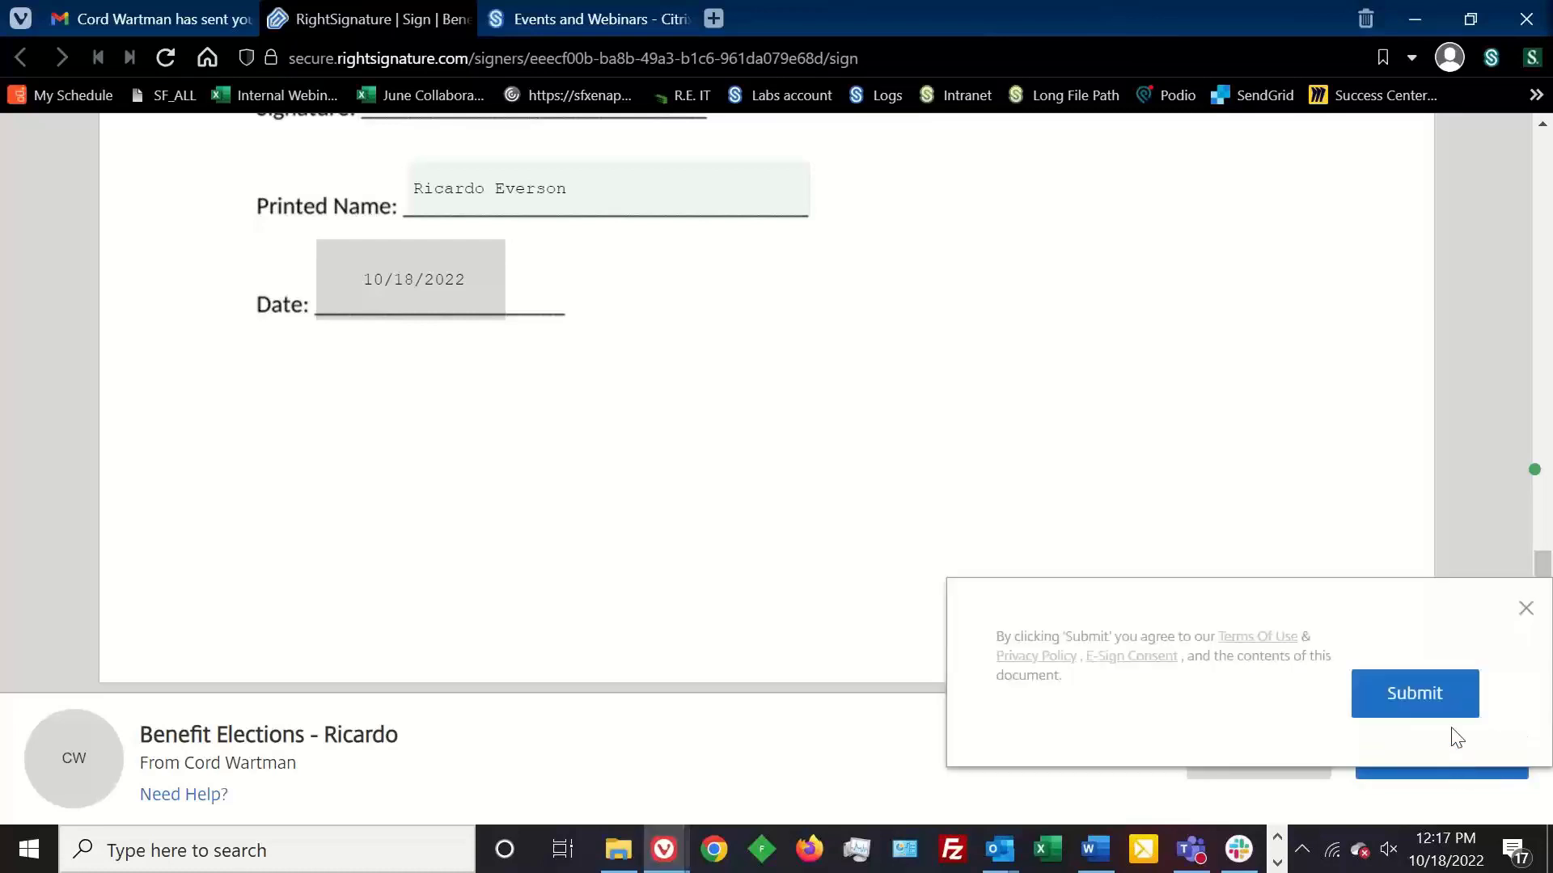
click(1425, 715)
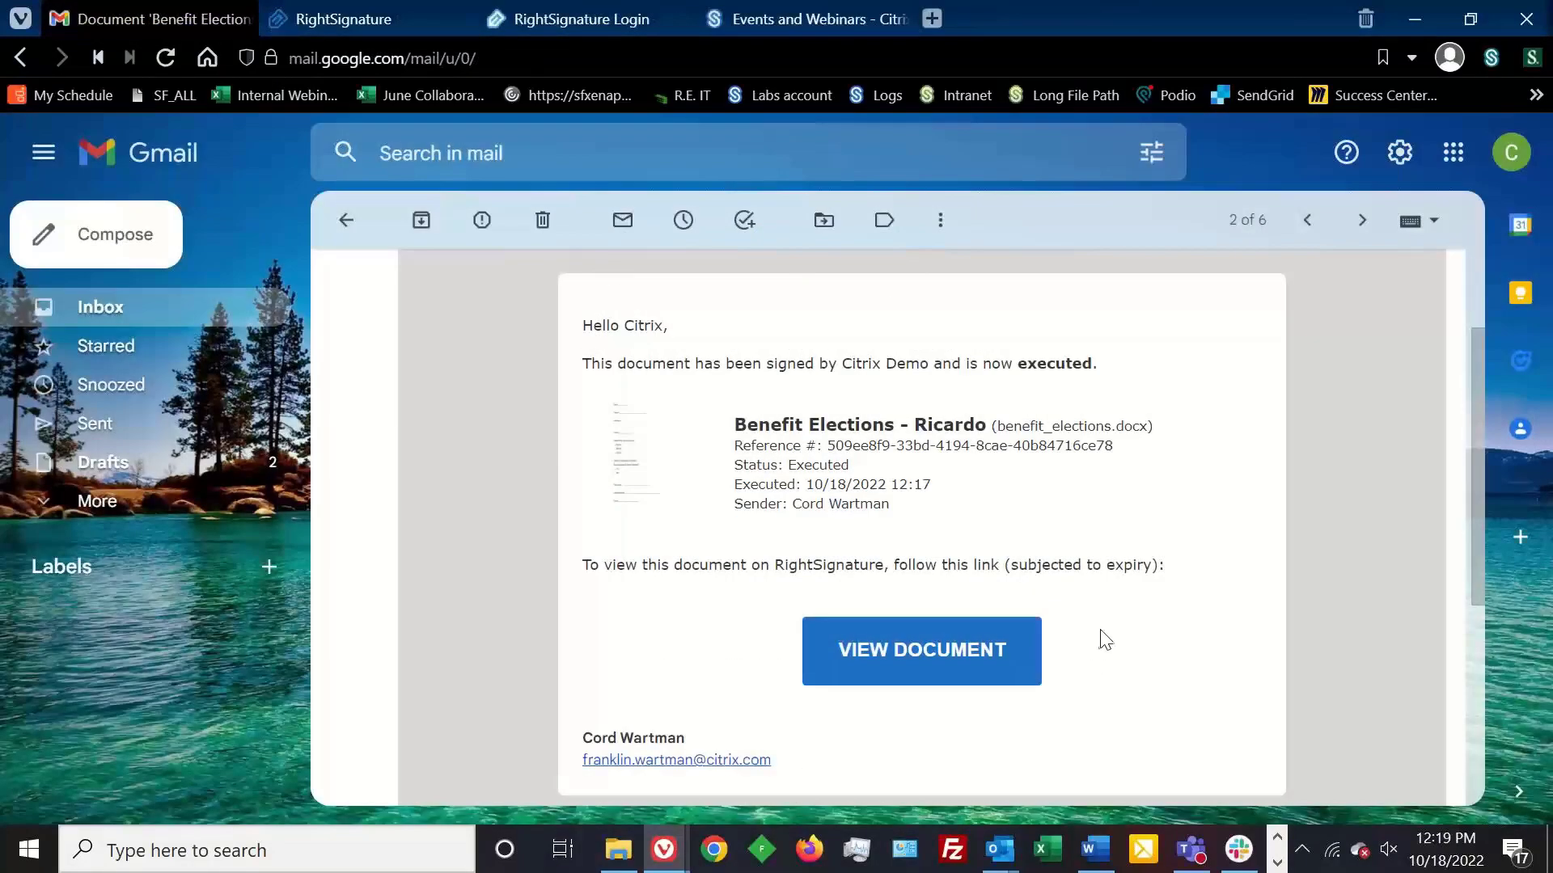
- Open the executed Benefit Elections document in RightSignature from the completion email
click(948, 660)
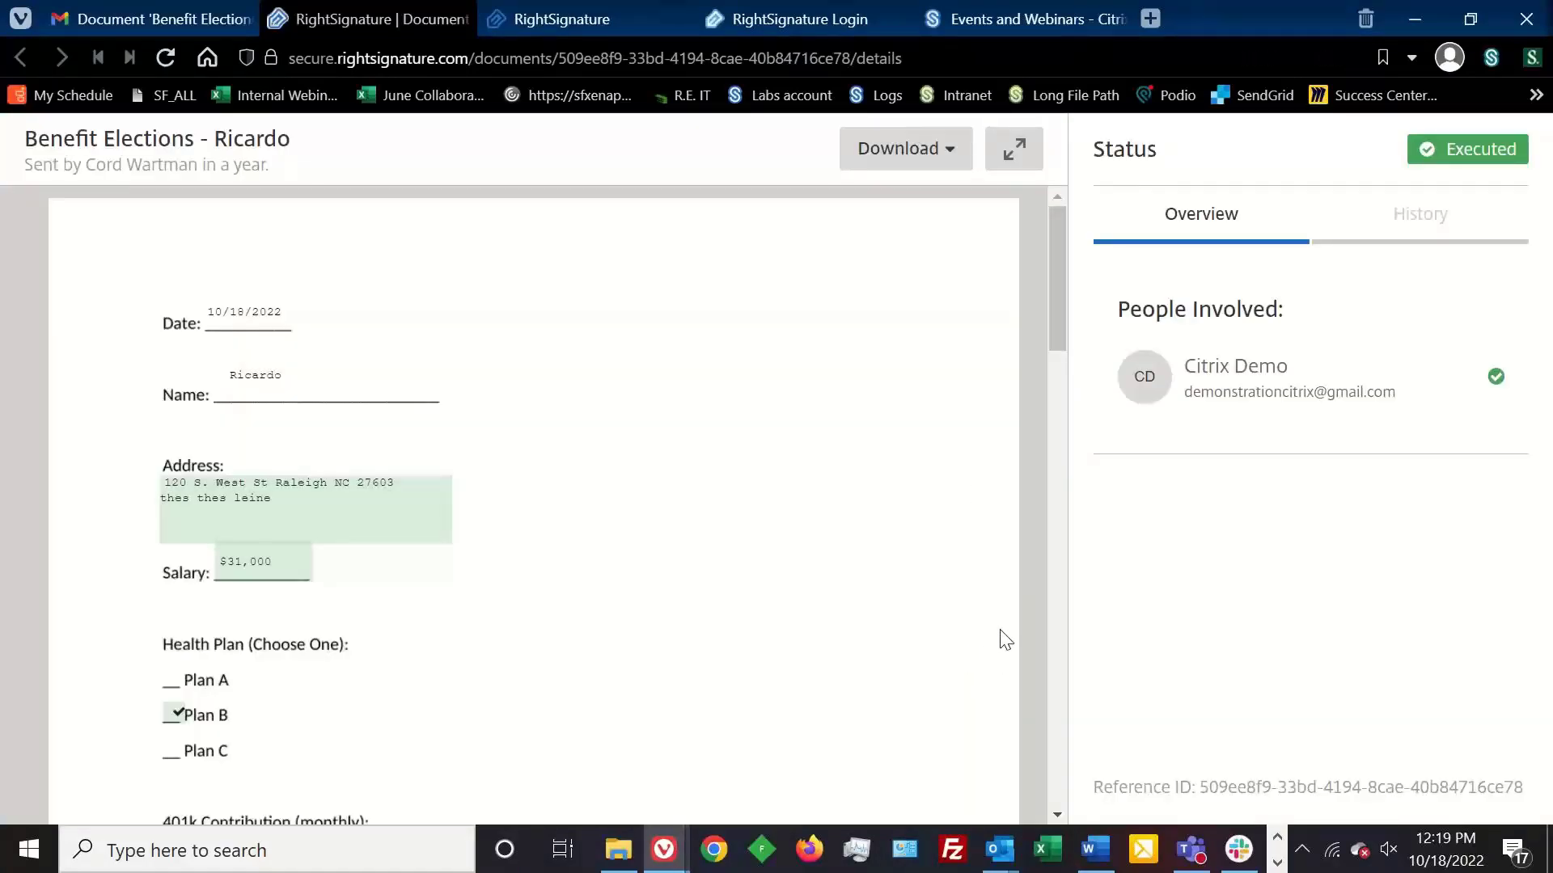
click(951, 150)
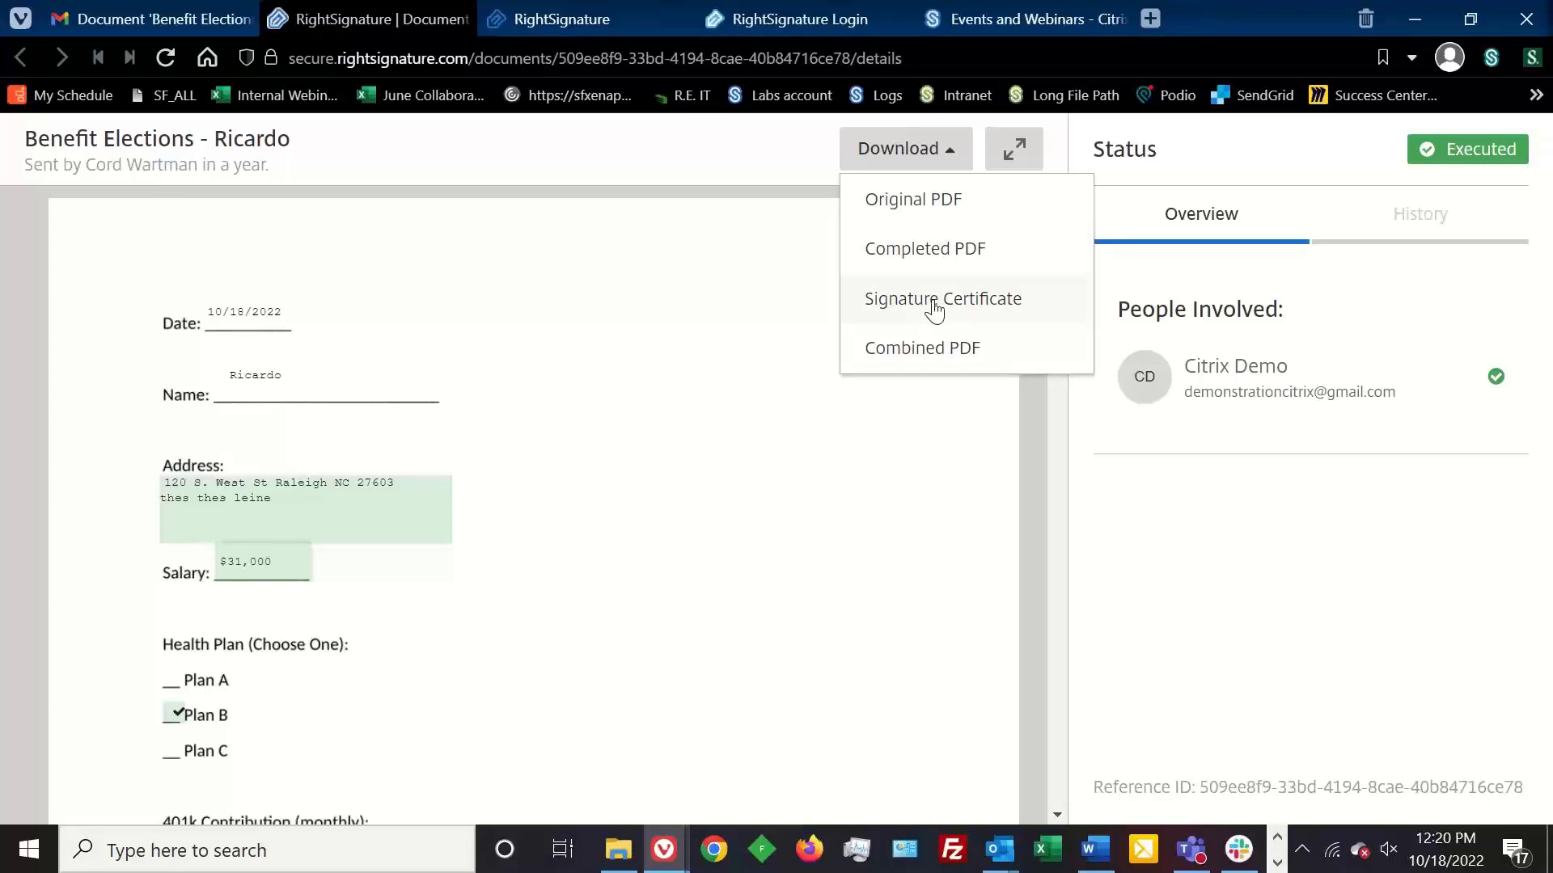
click(1005, 446)
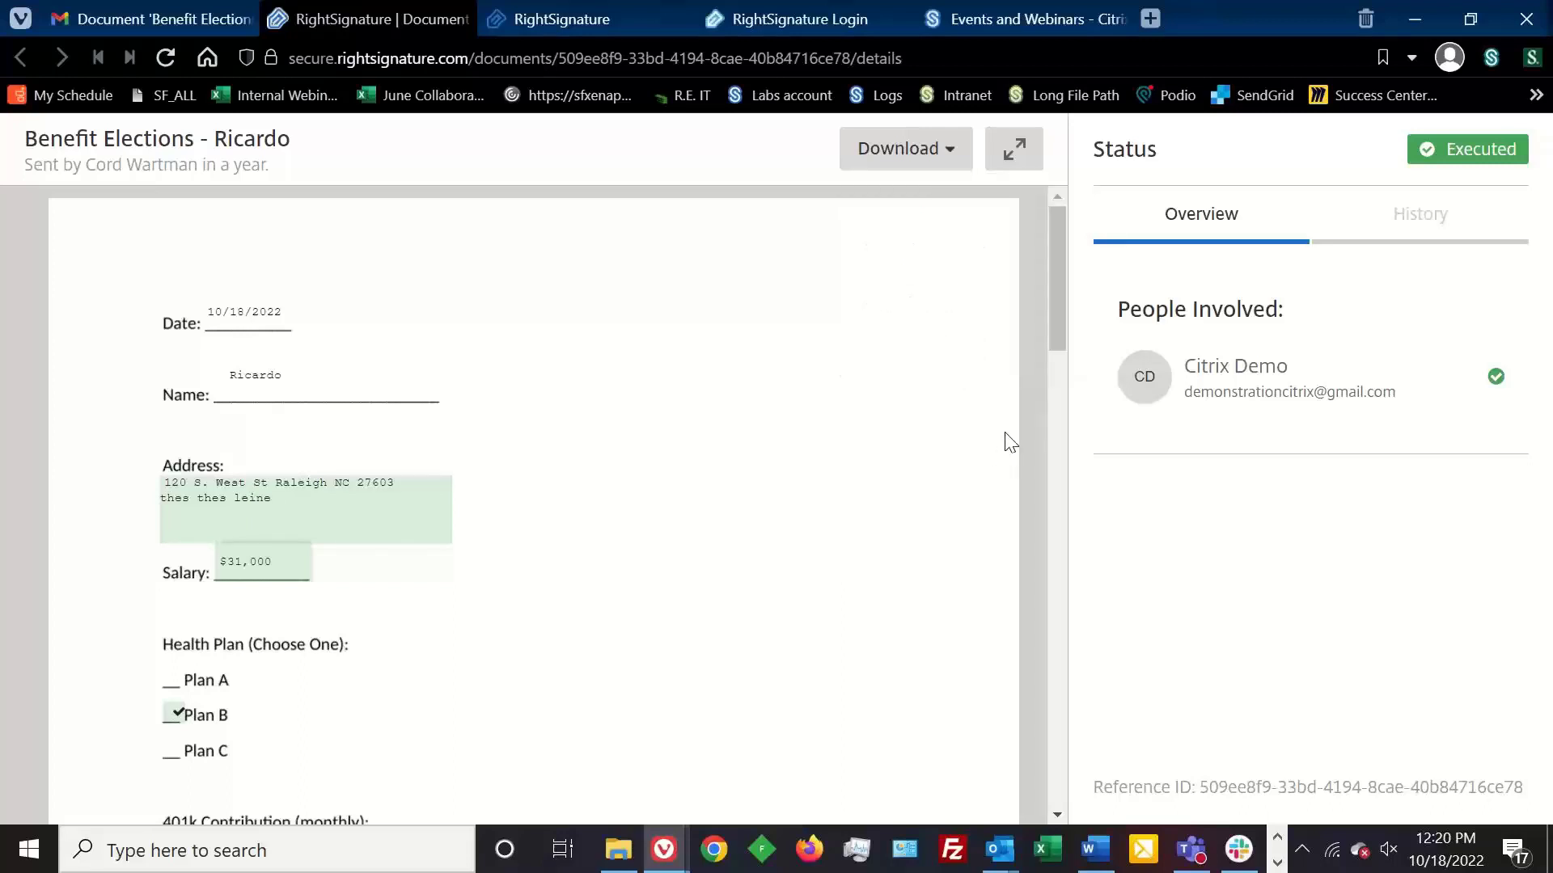
drag(1051, 268, 1010, 532)
scroll(1010, 550, down, 4)
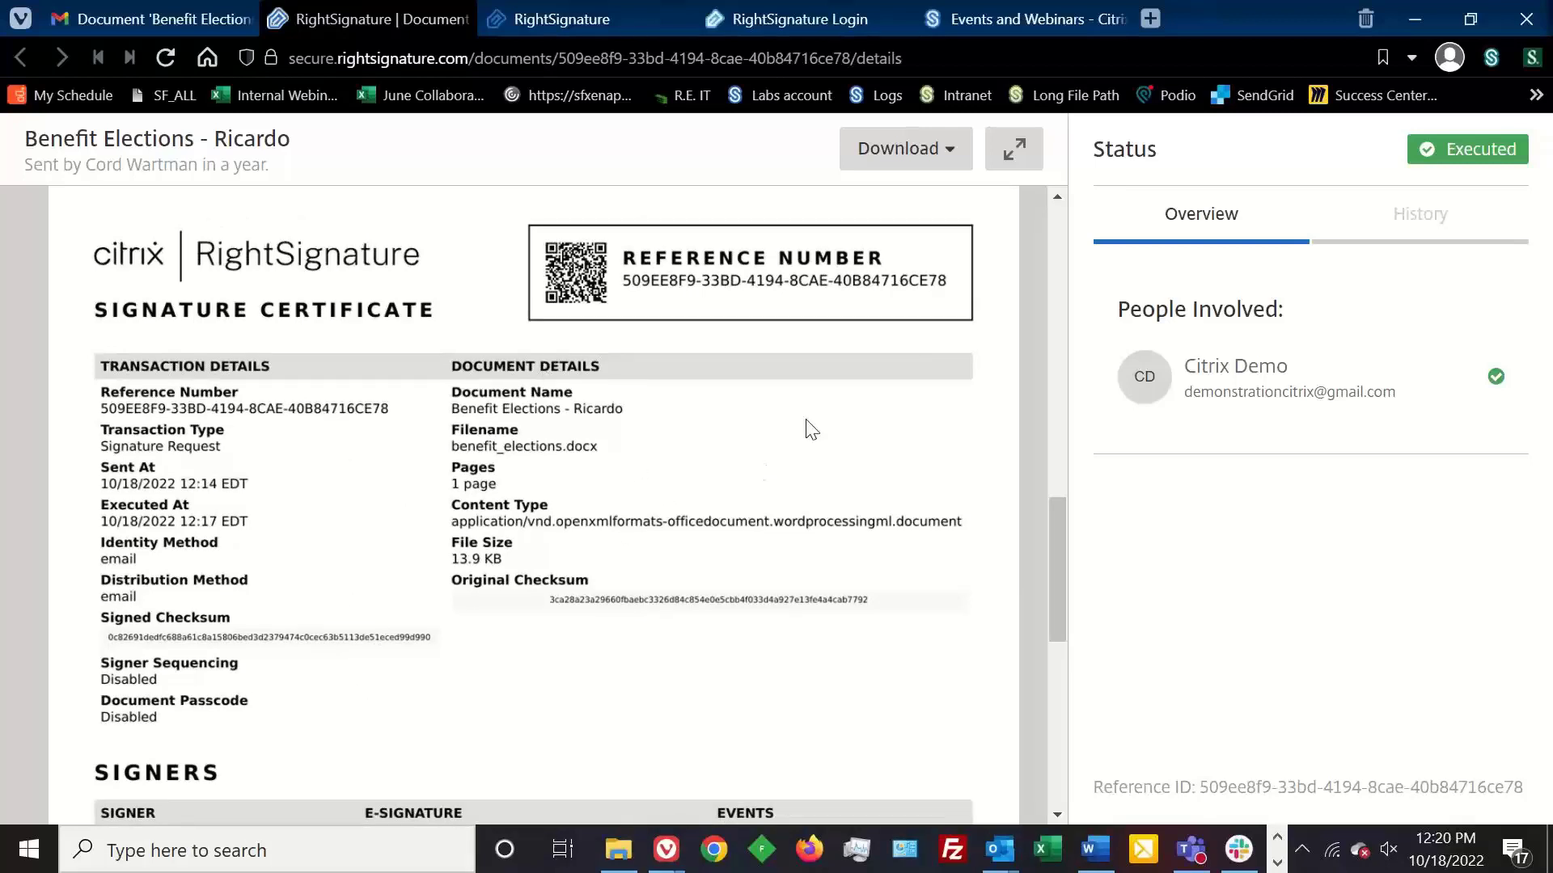
click(948, 168)
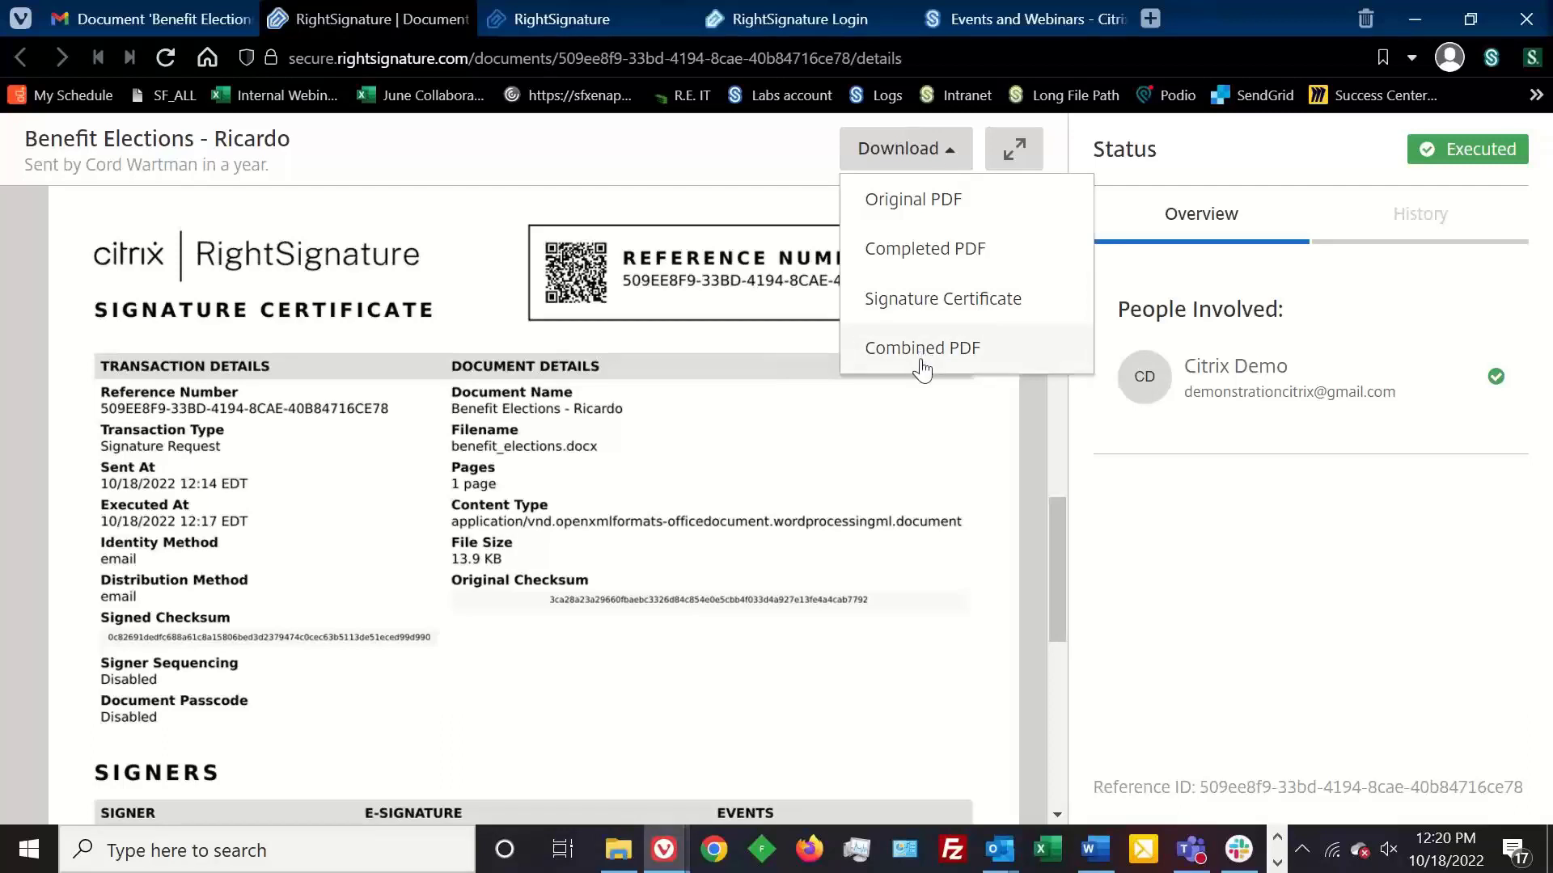
click(1056, 566)
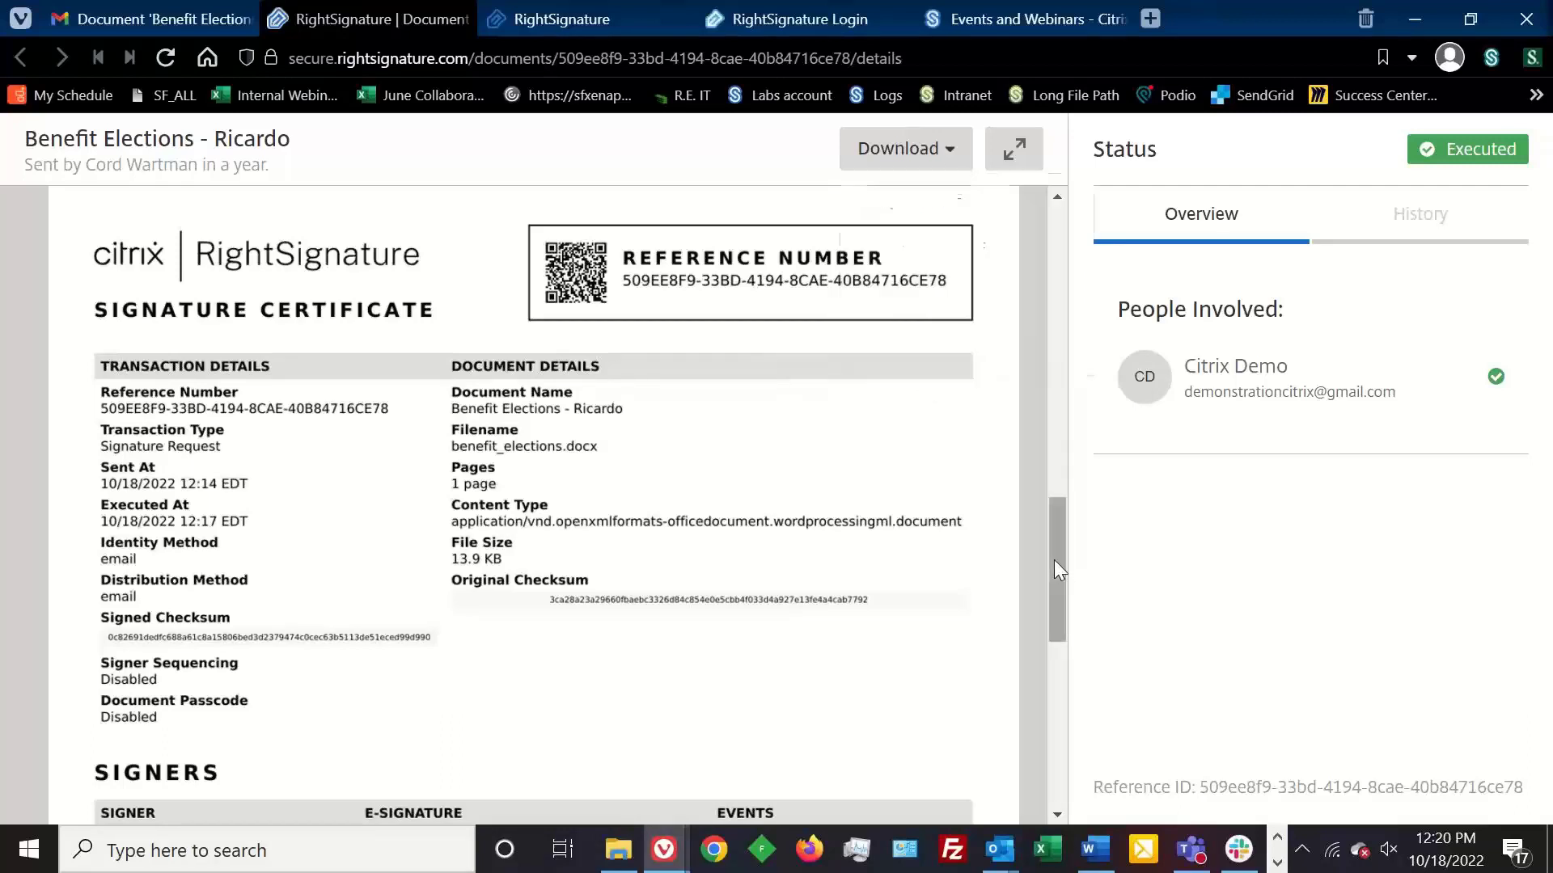
scroll(1047, 324, up, 5)
scroll(1051, 291, up, 10)
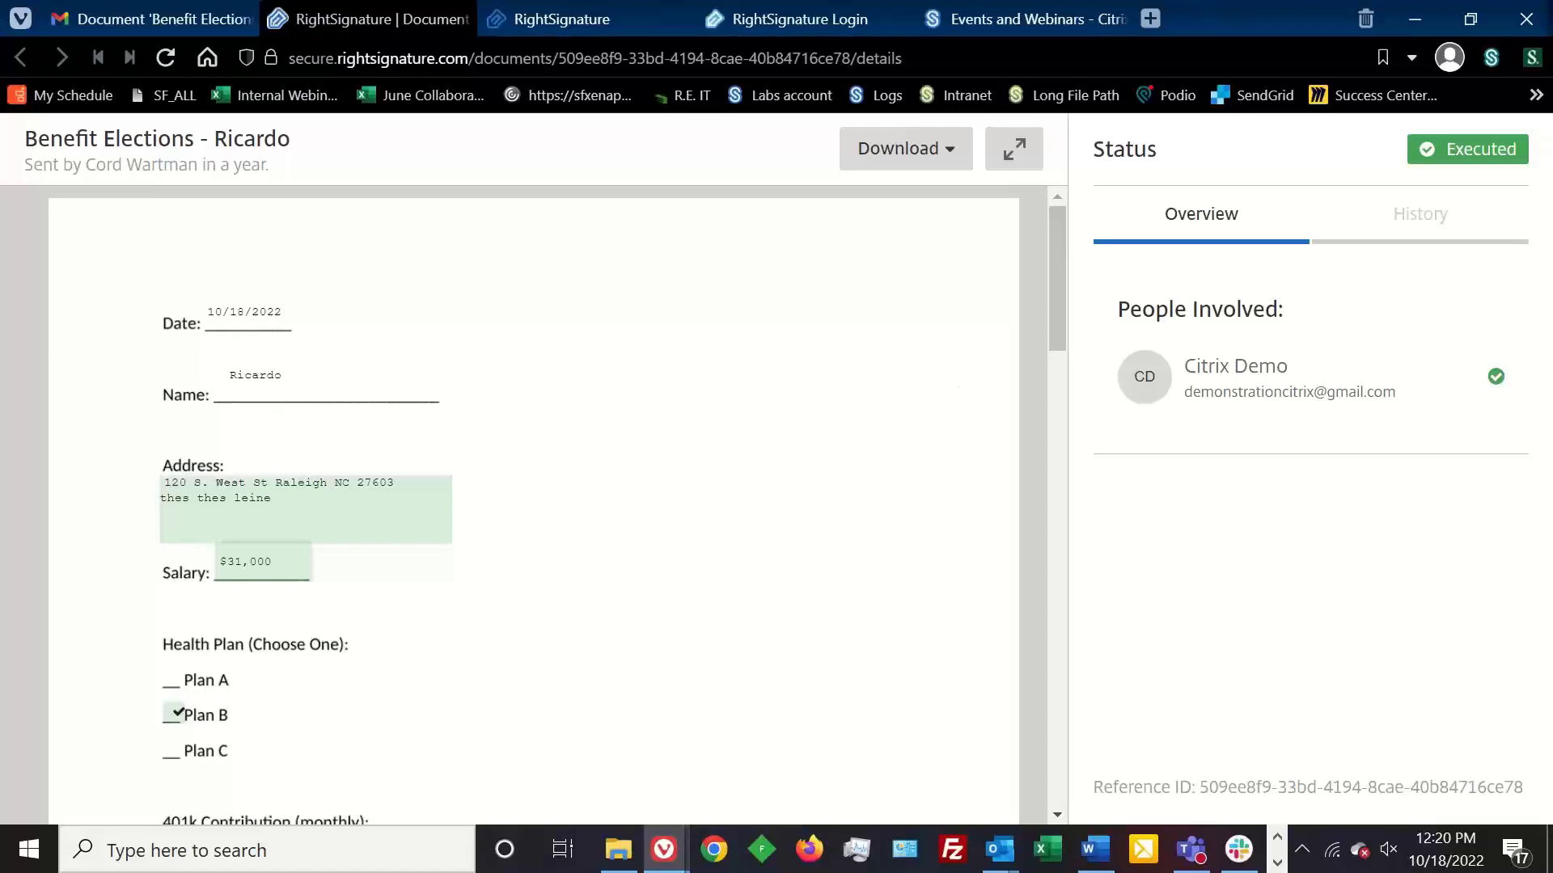
click(1277, 863)
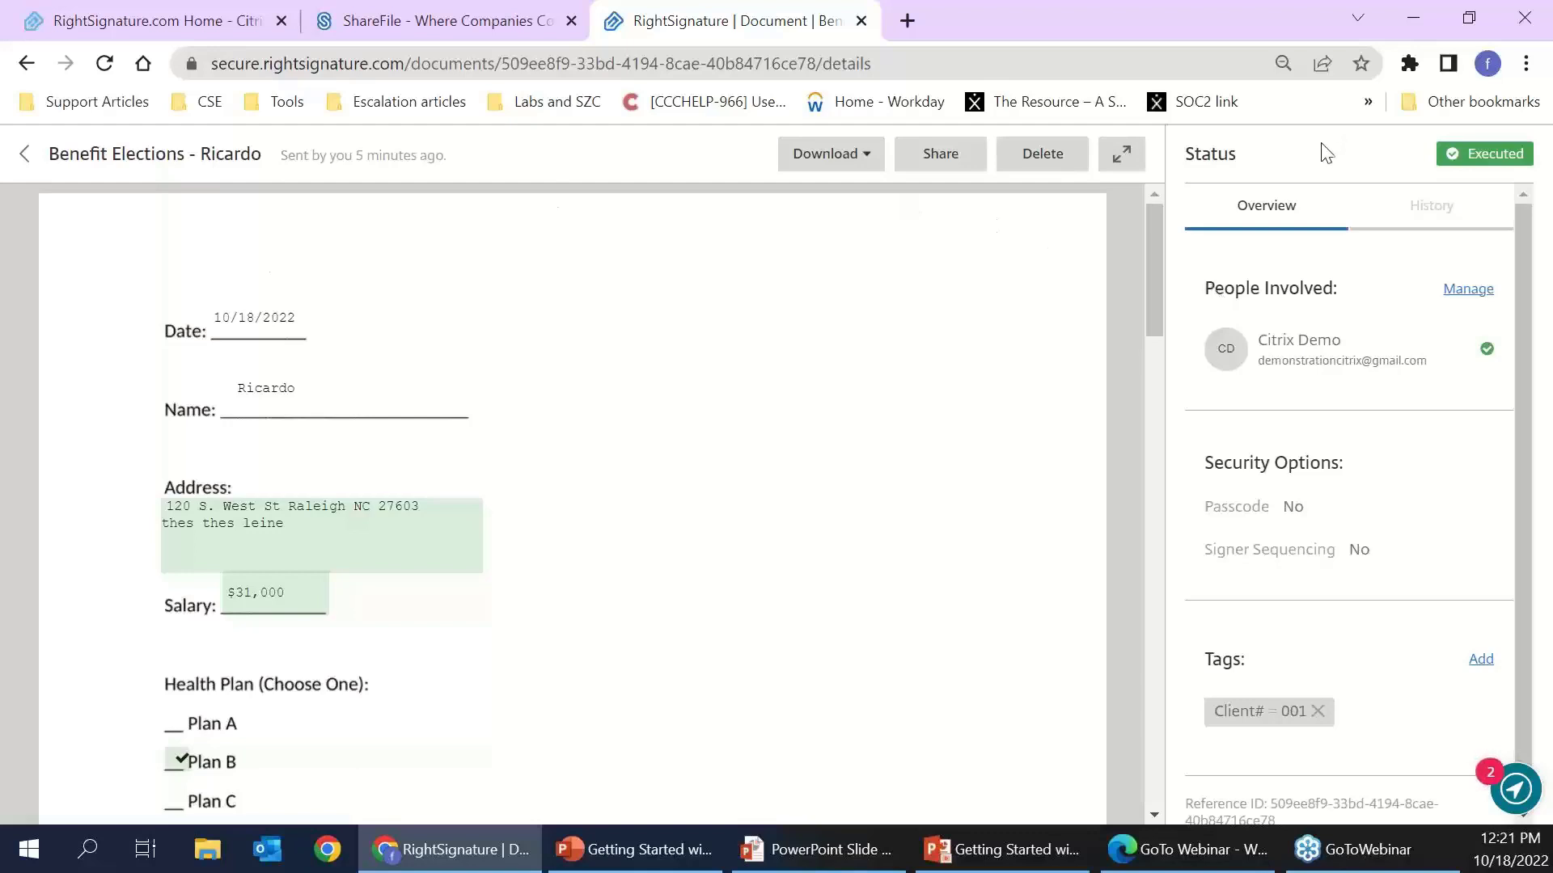
- Dismiss the download options and return to the Documents list
click(852, 168)
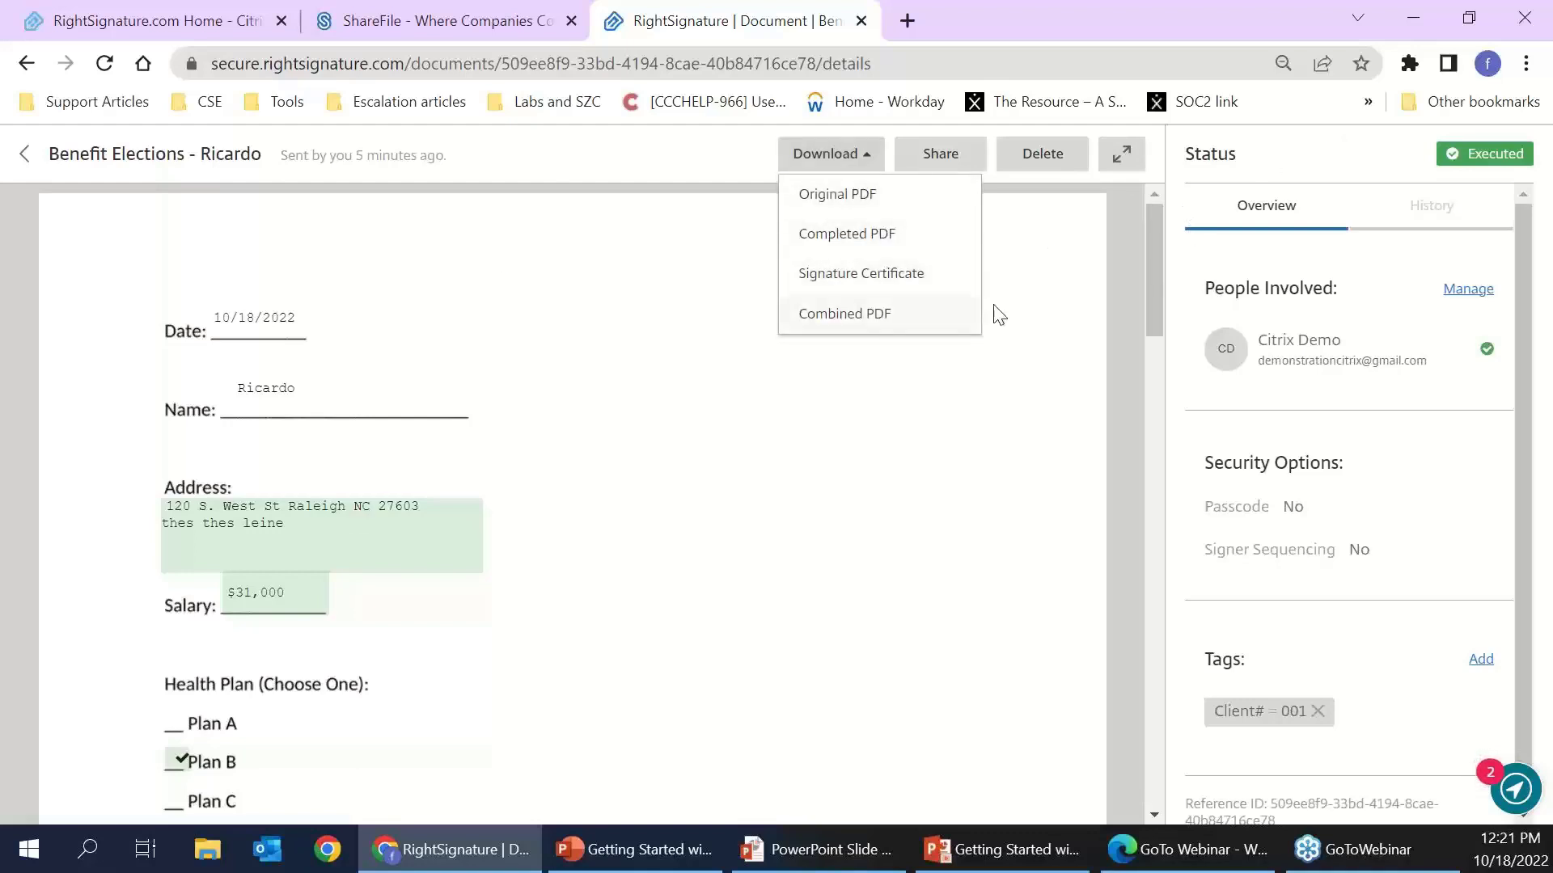
click(21, 167)
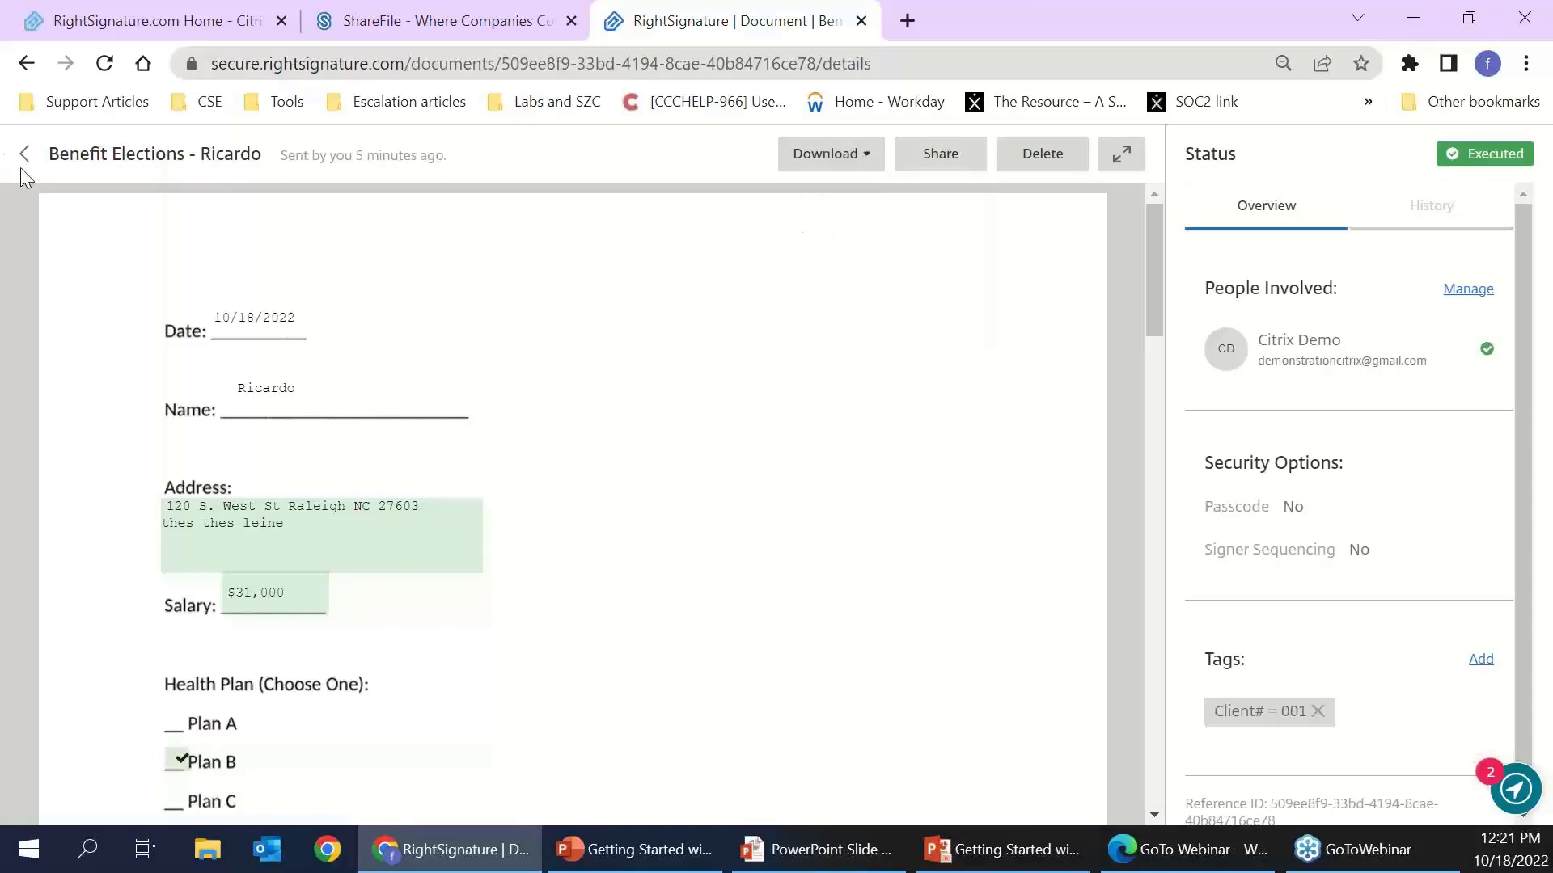
click(31, 155)
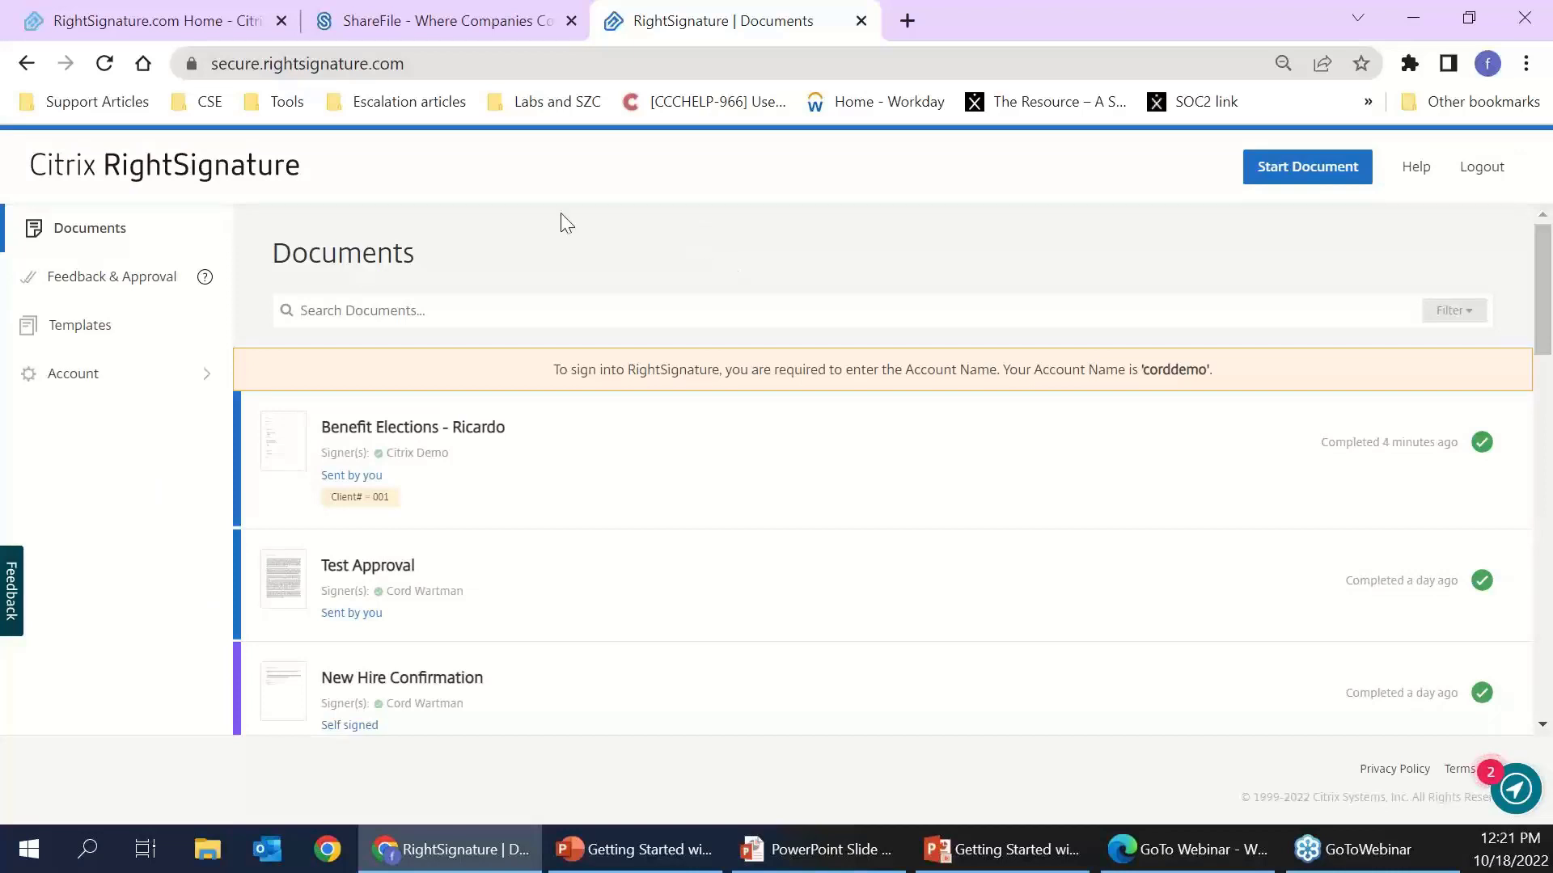
- Upload the Benefit Elections file as a new template and continue to the Add Roles step
click(74, 332)
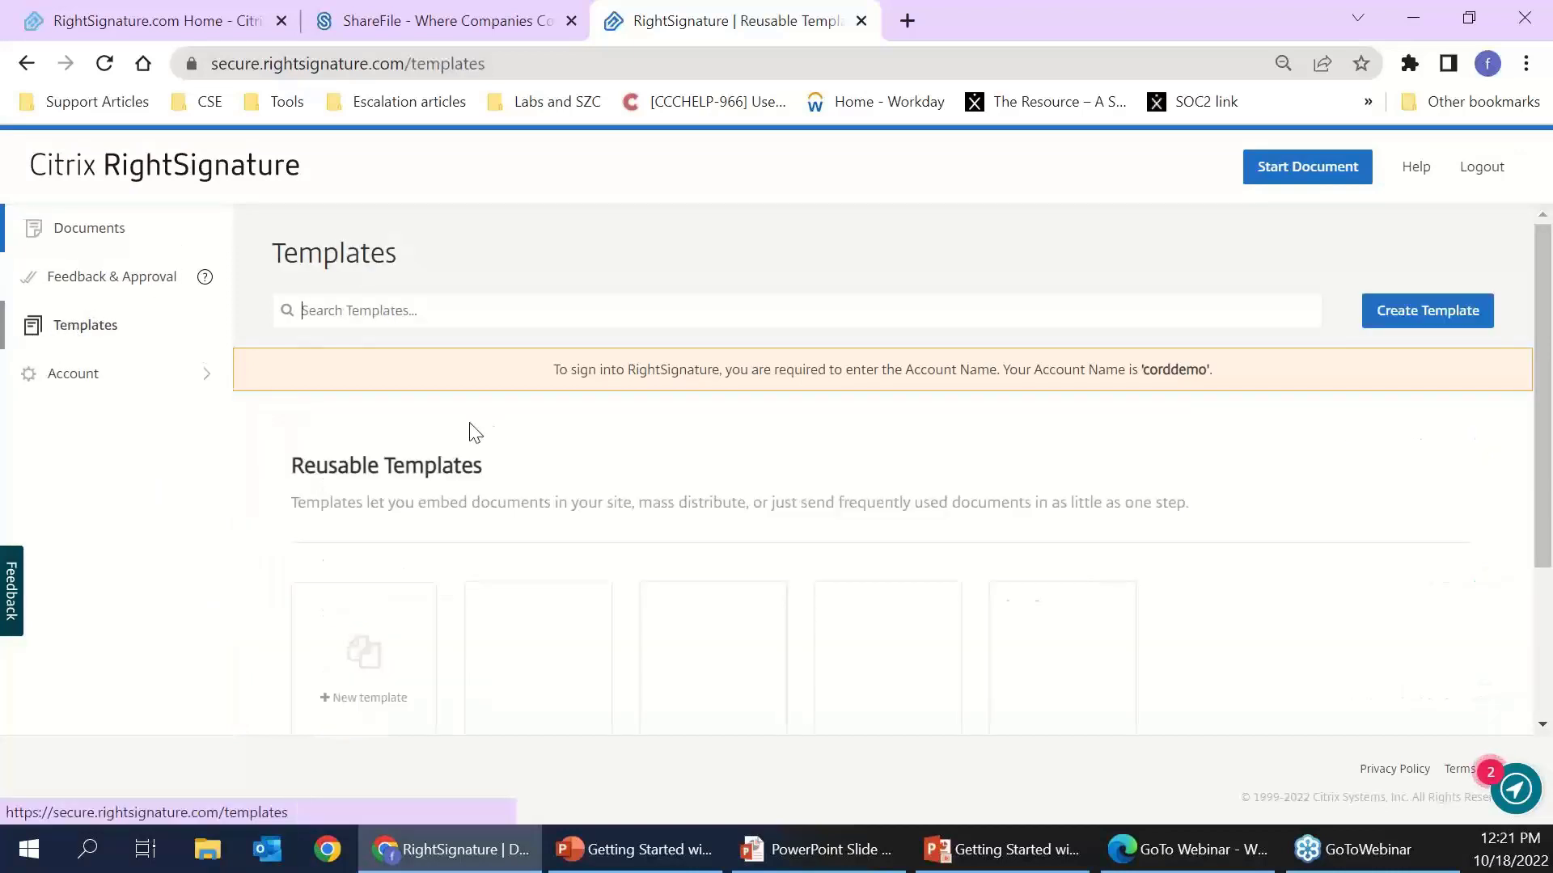
scroll(638, 288, down, 3)
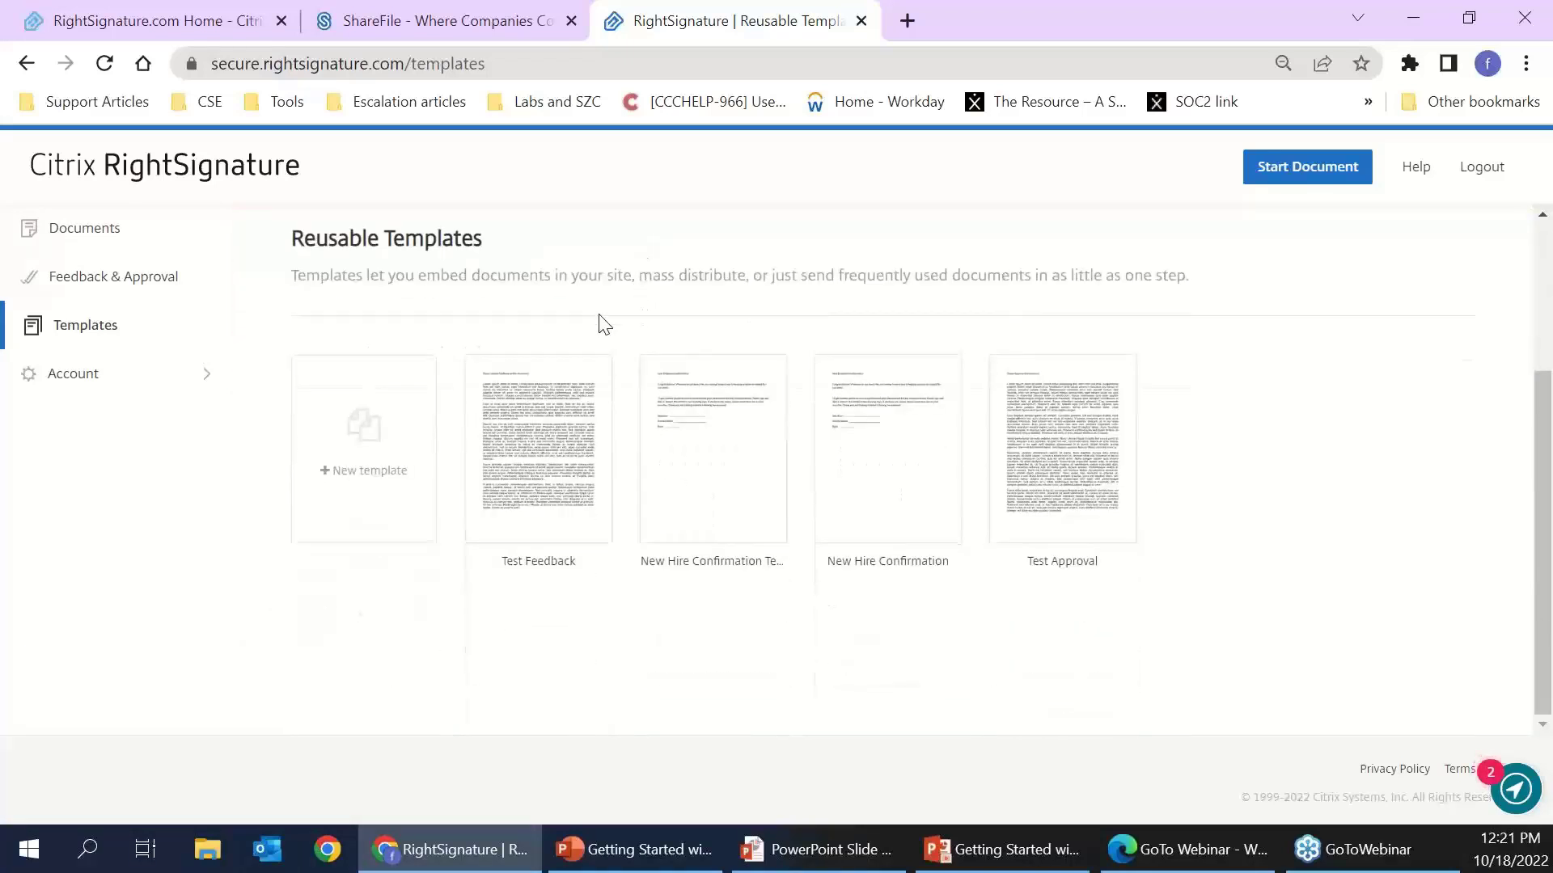
click(368, 468)
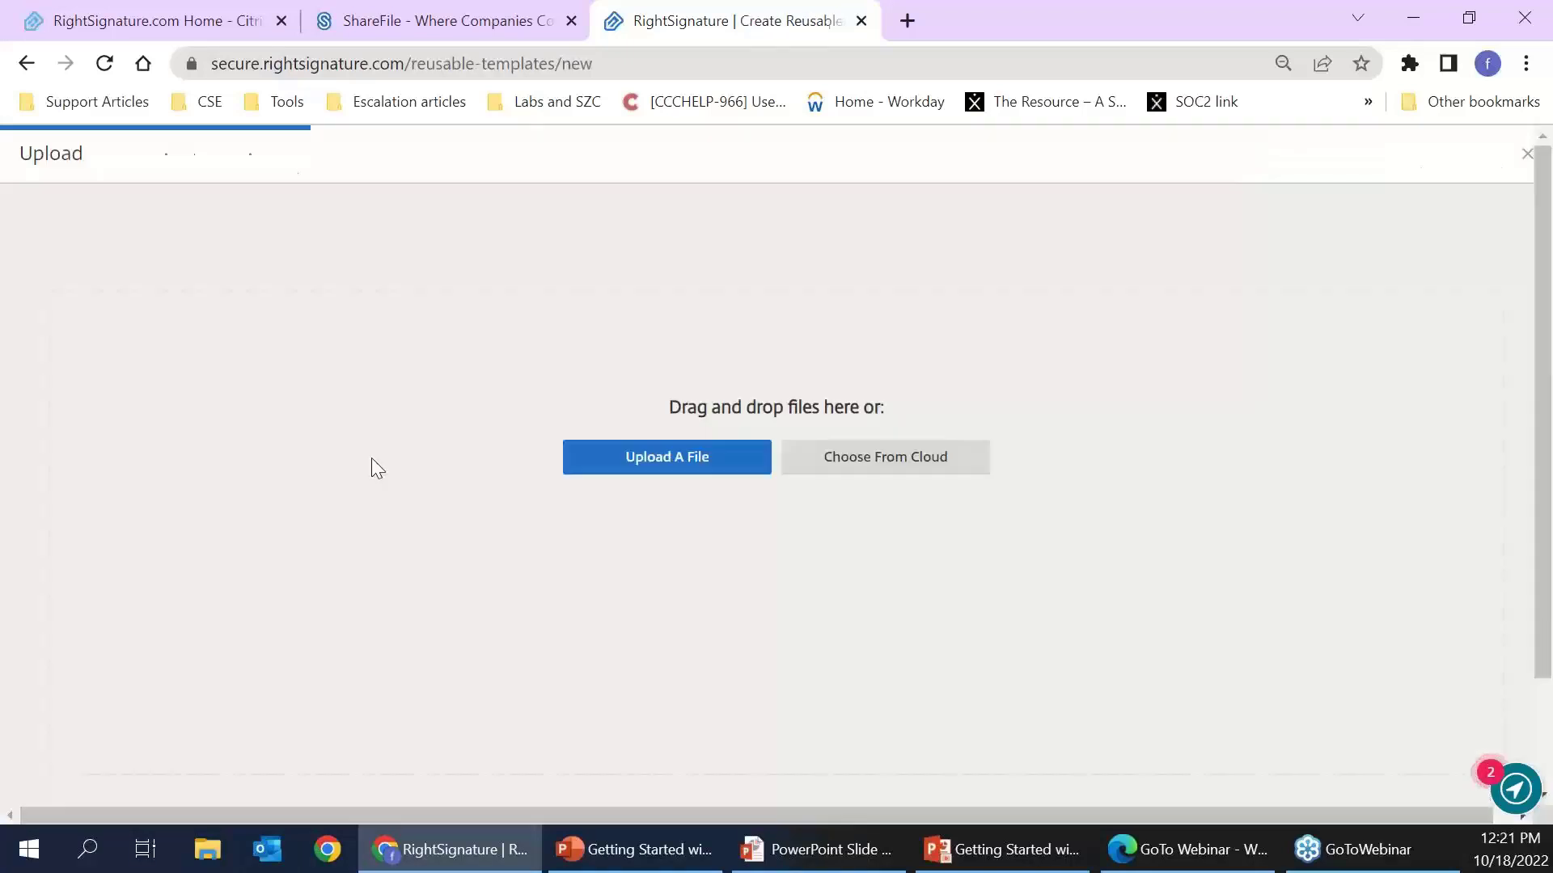
click(679, 462)
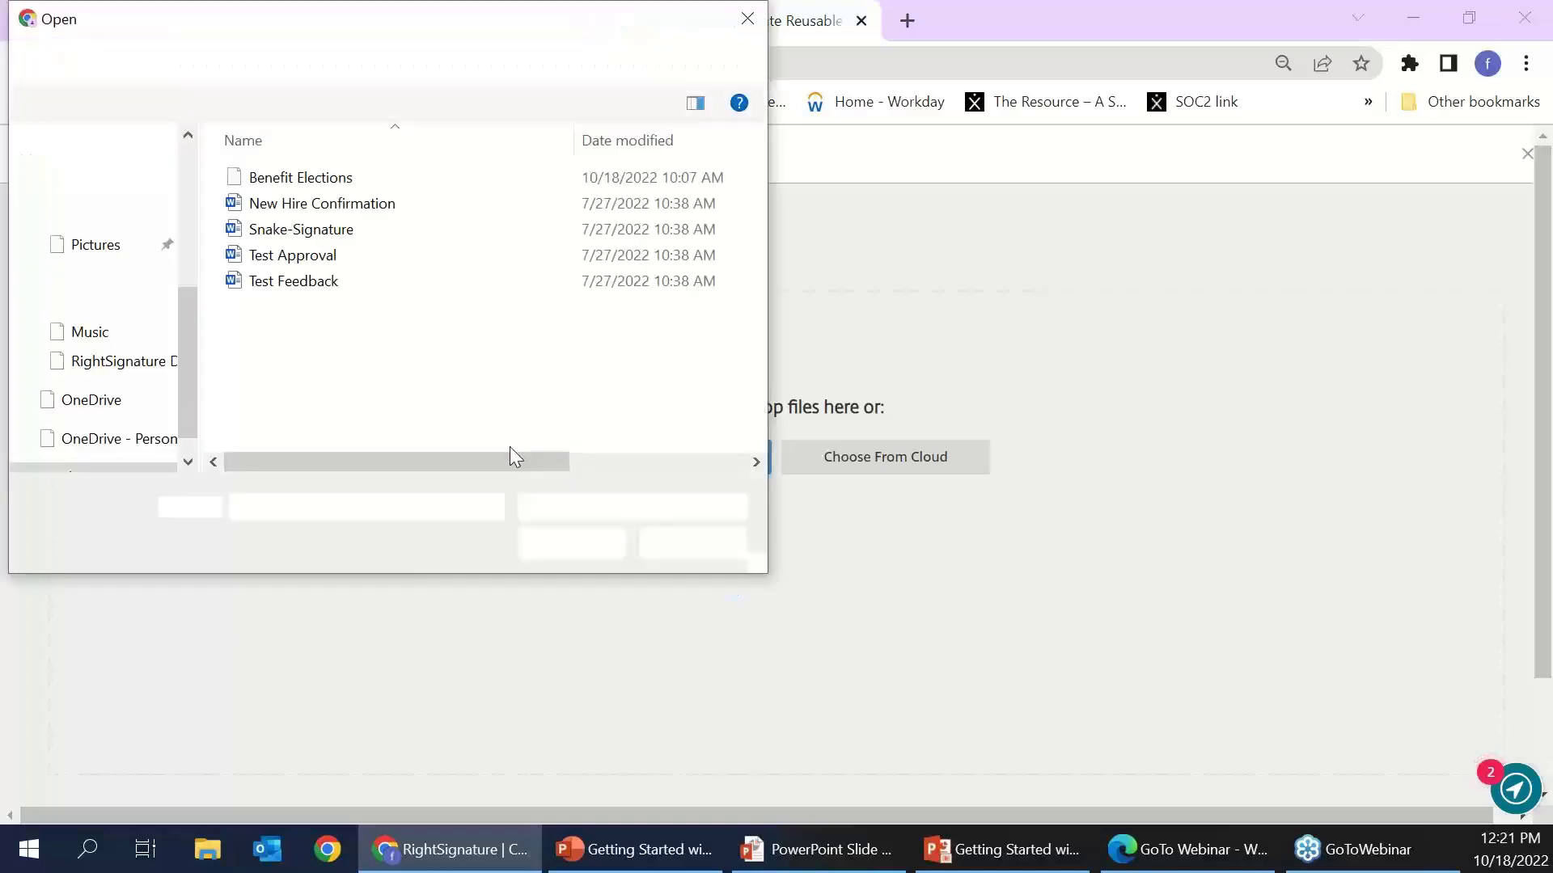
click(332, 184)
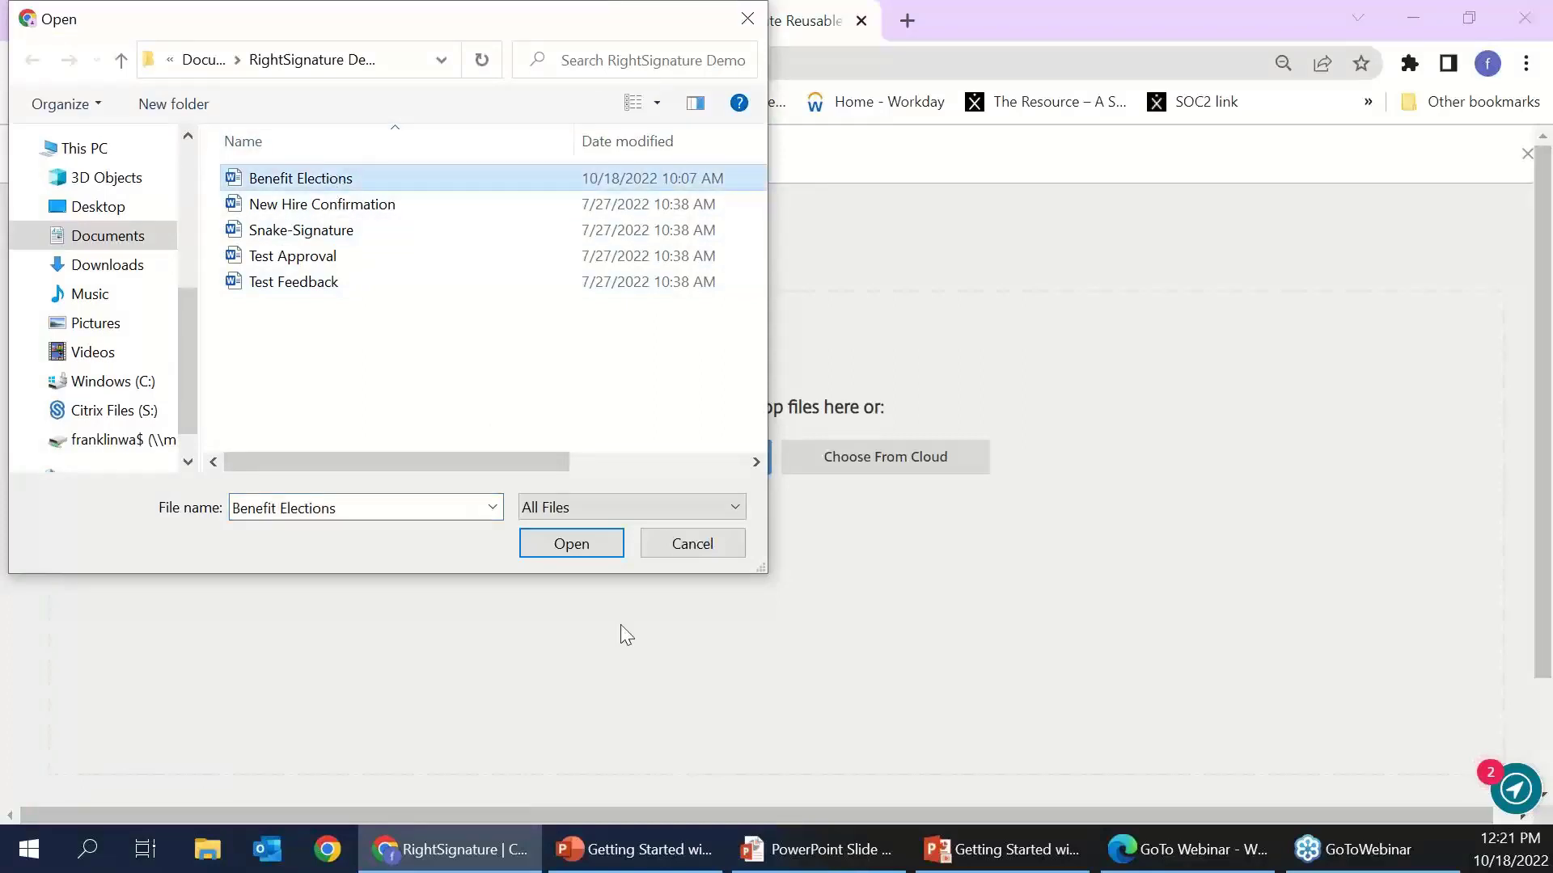
click(566, 544)
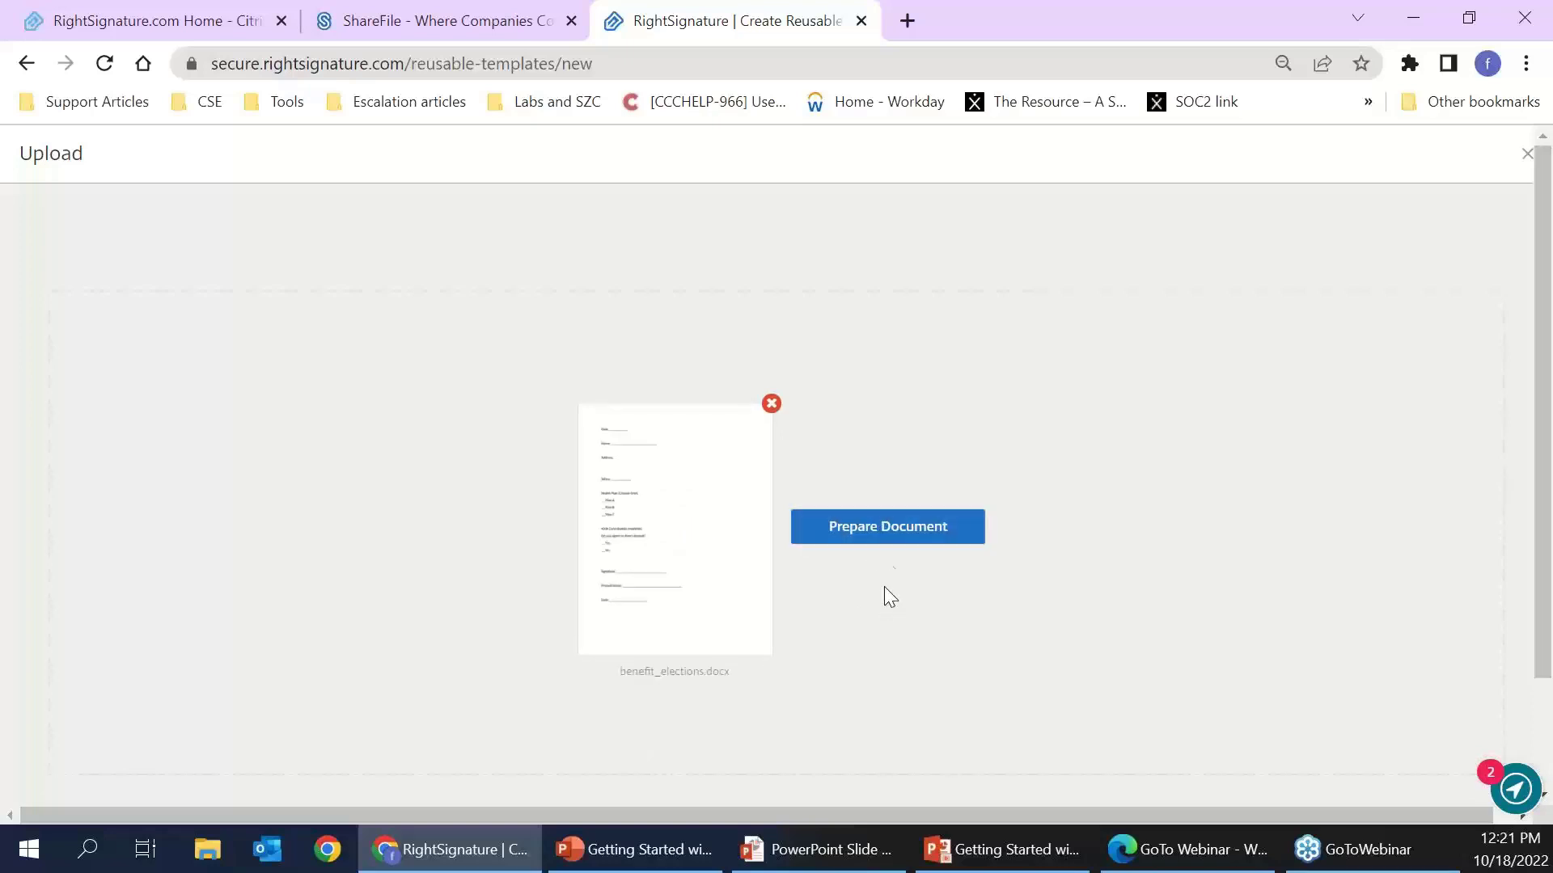
click(900, 546)
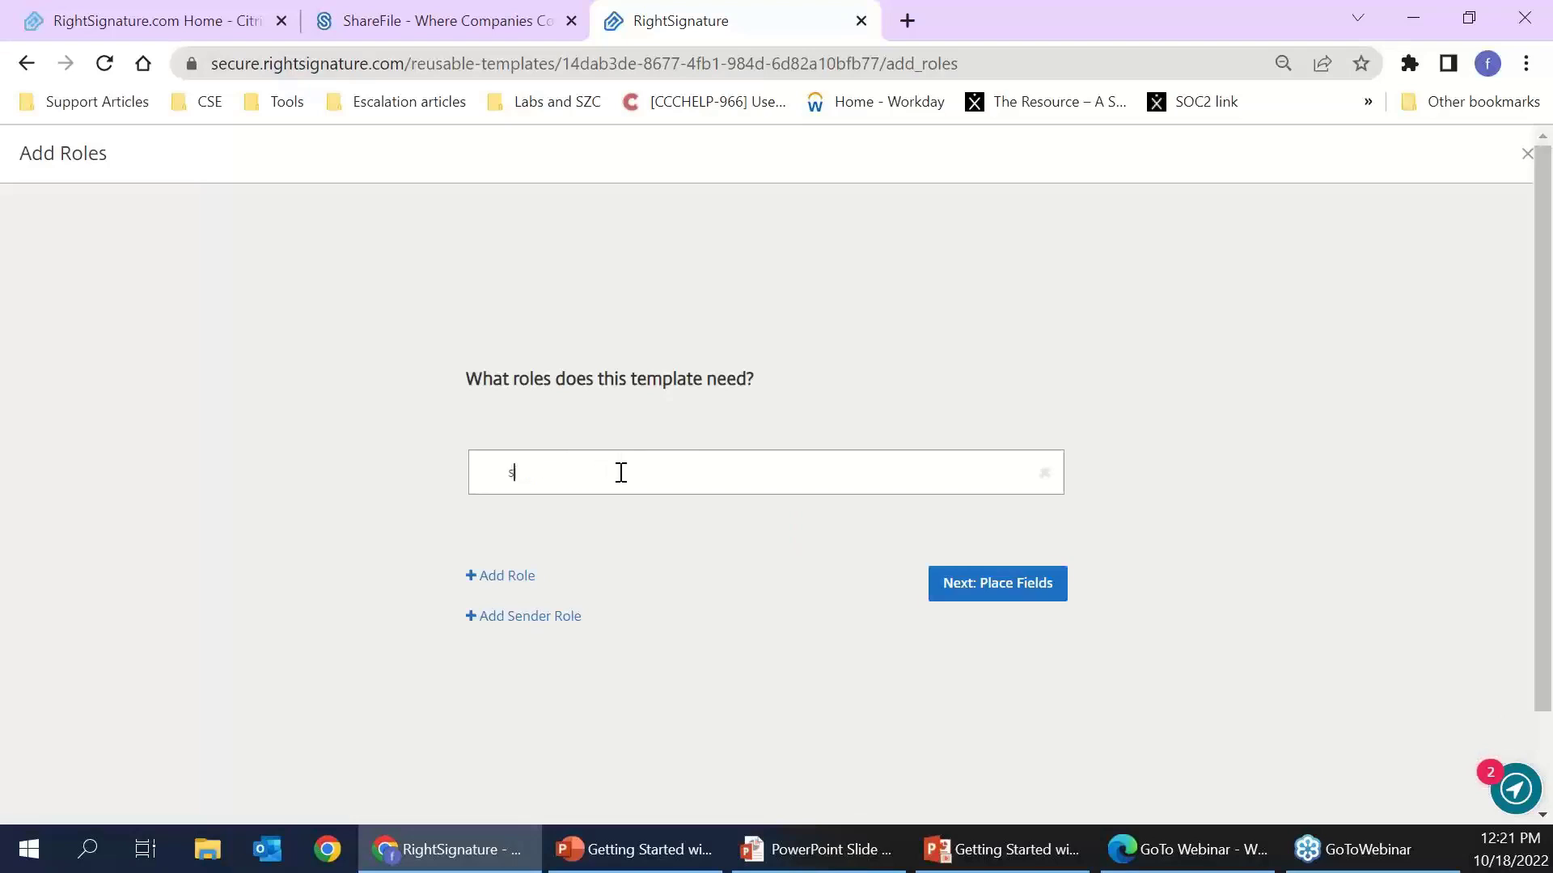
- Rename the signer role to New Employee, remove the extra signer and Sender roles, and continue to field placement
key(BackSpace)
key(BackSpace)
key(BackSpace)
key(BackSpace)
key(BackSpace)
key(BackSpace)
text(NEw Em)
click(475, 577)
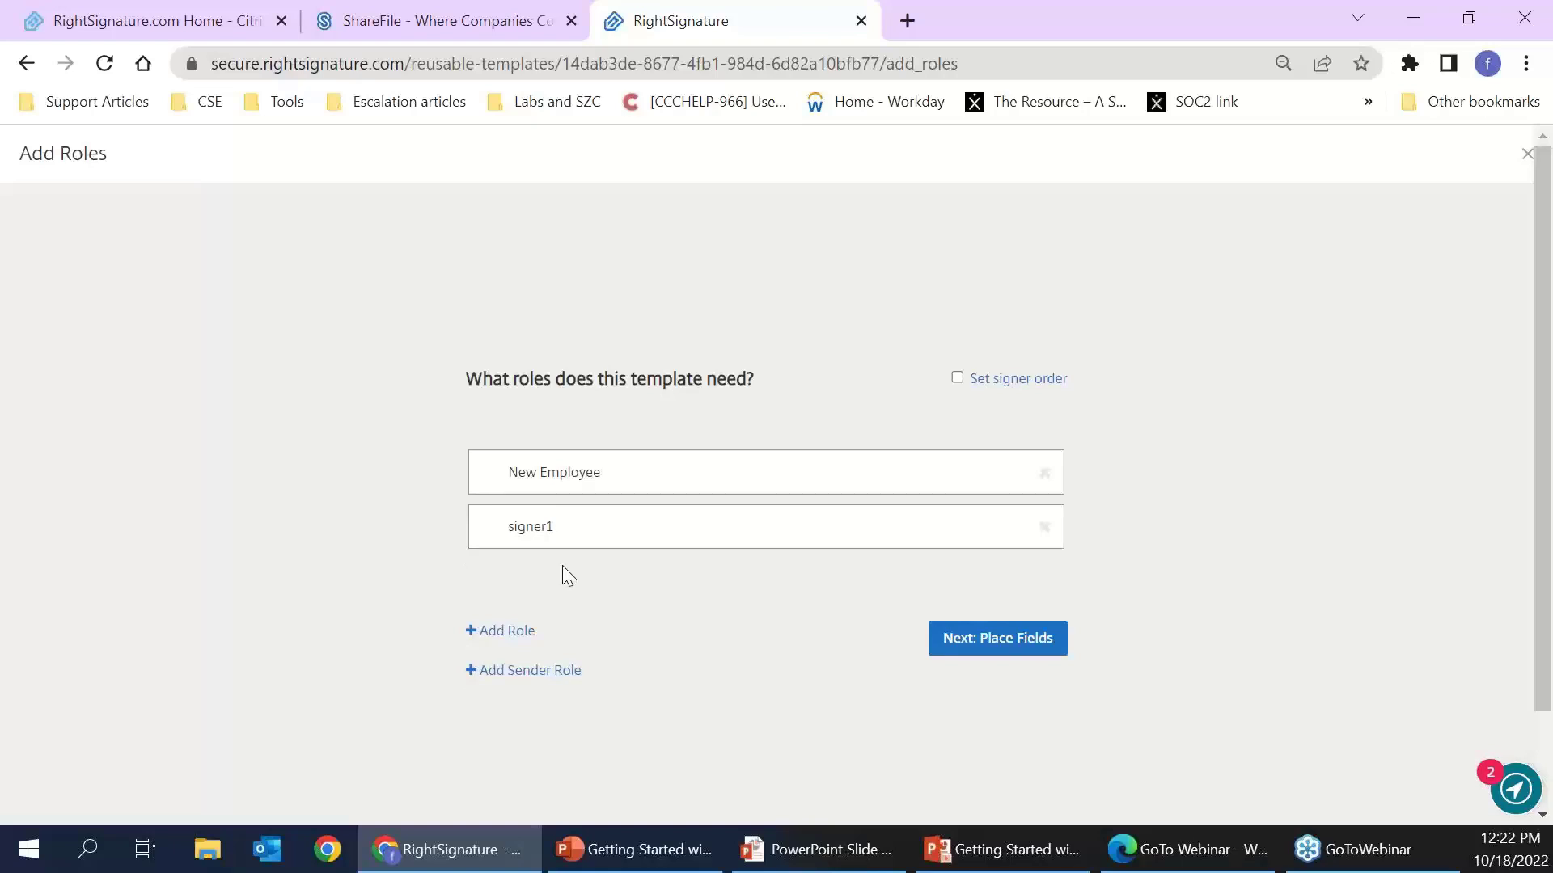
click(477, 675)
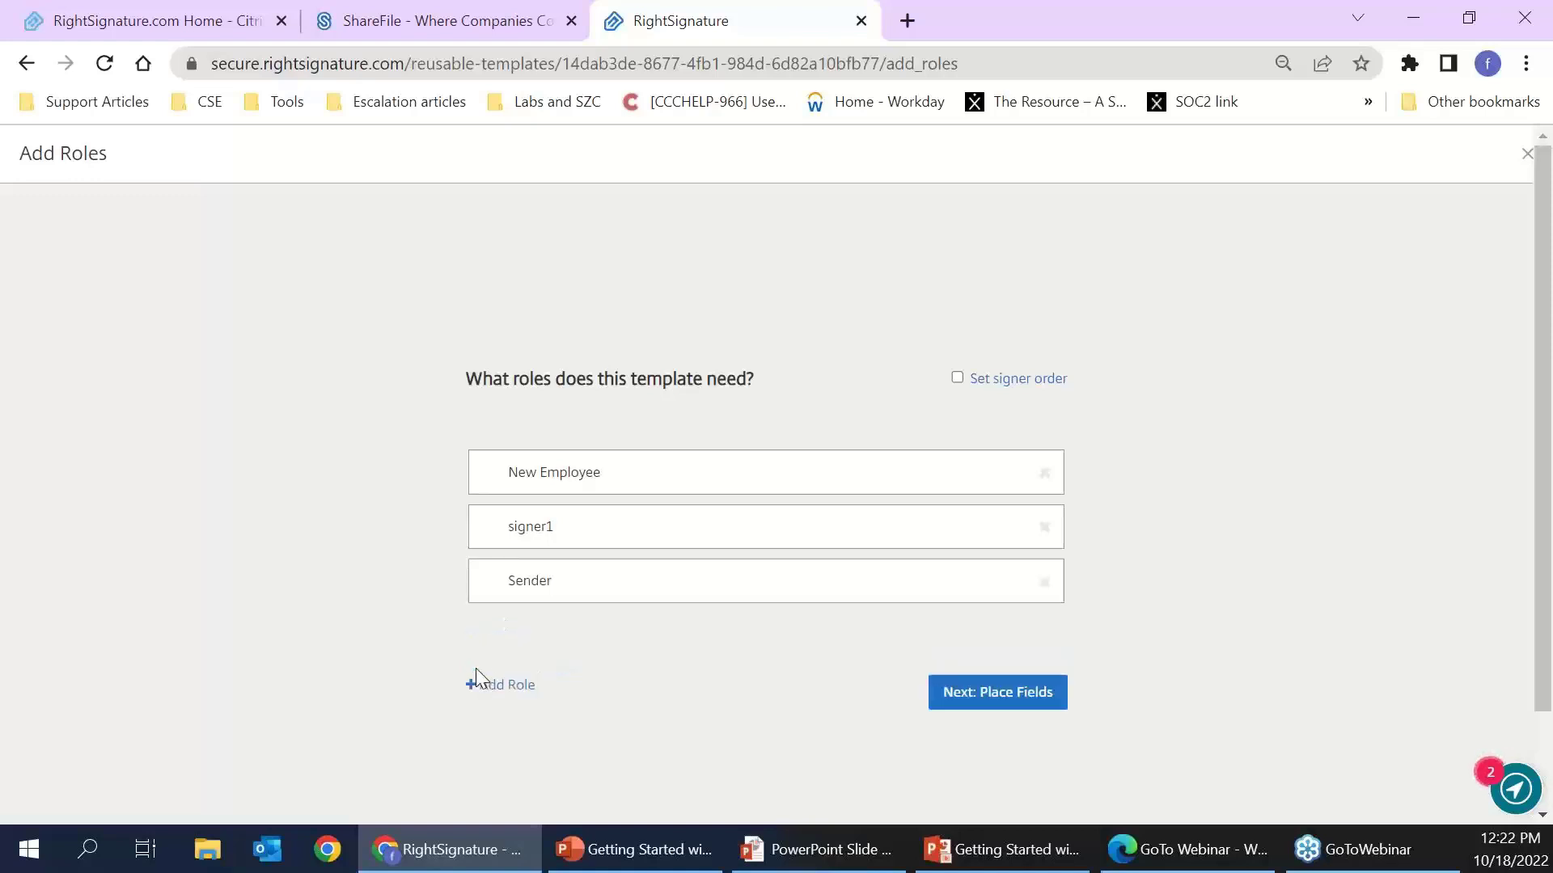
click(1044, 581)
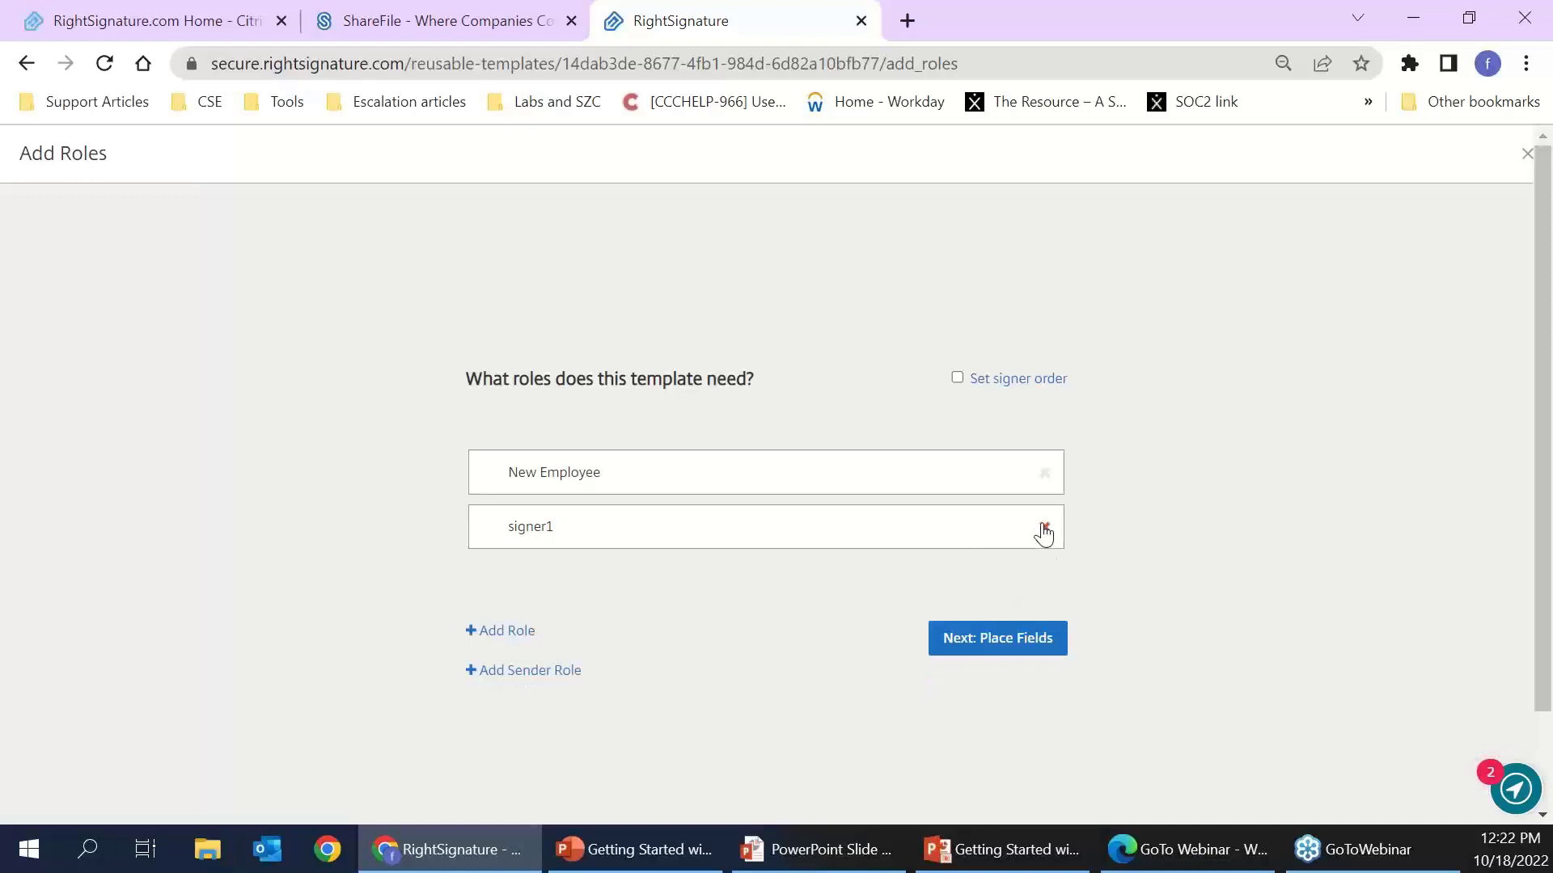
click(1044, 528)
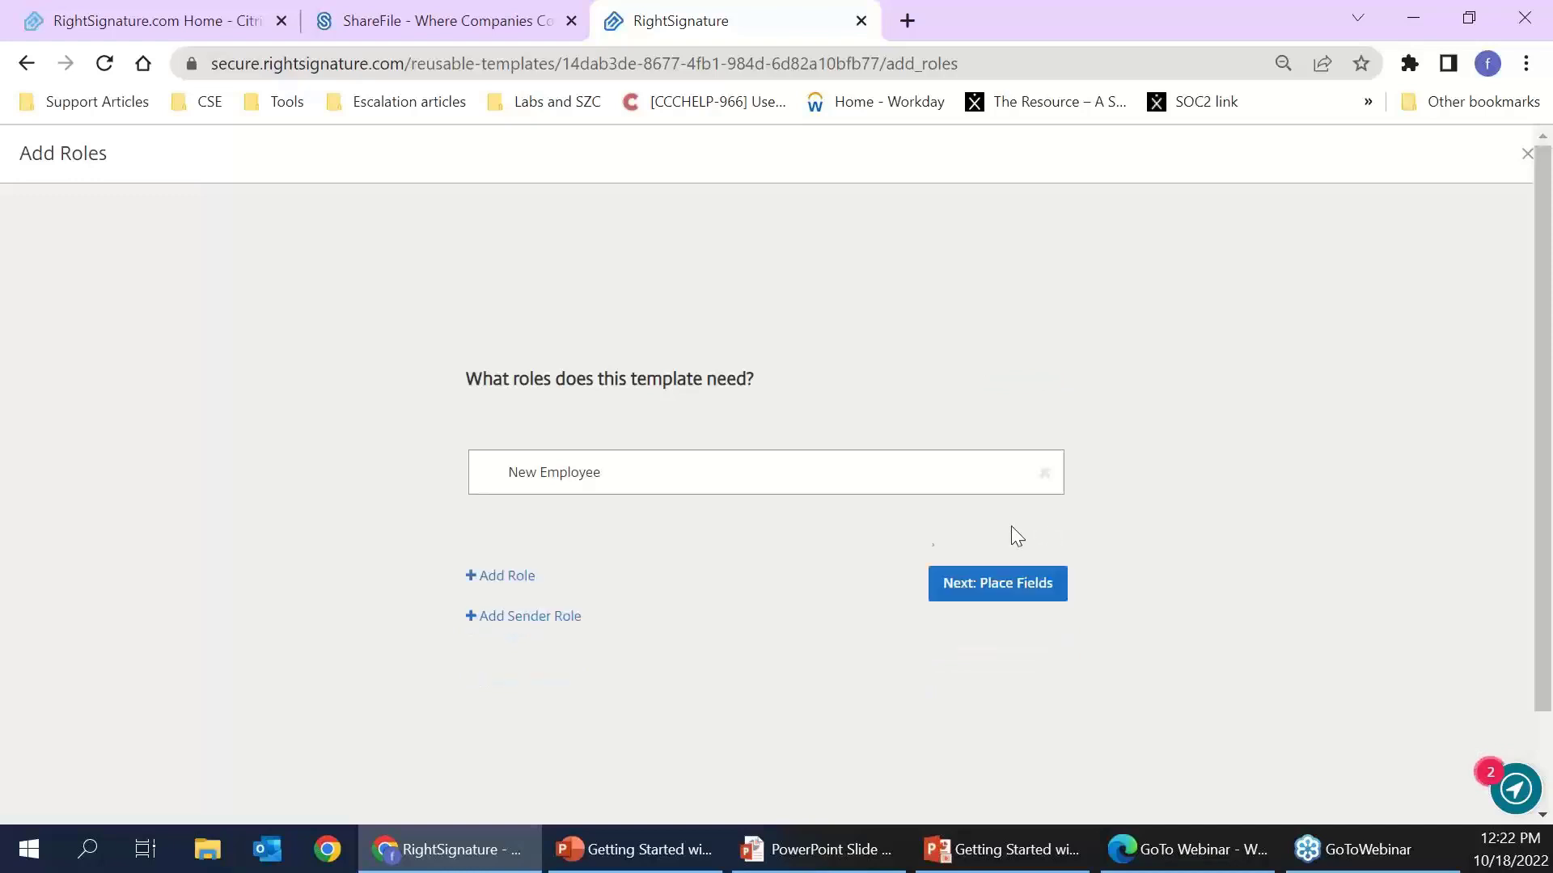
click(1013, 594)
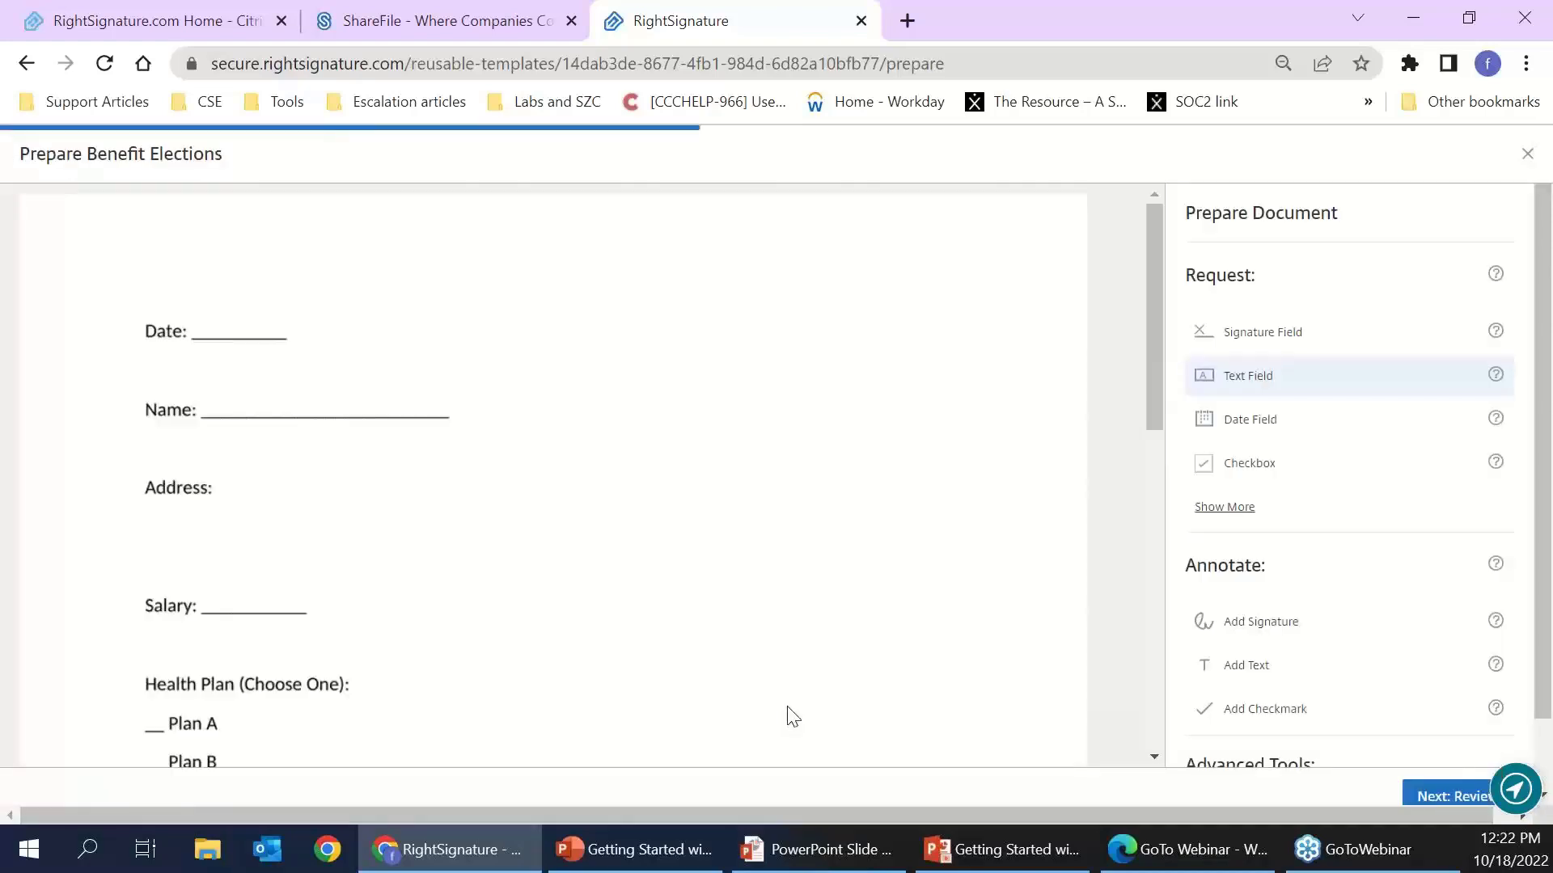
- Import the earlier Benefit Elections document's field overlay, assigning its fields to New Employee
scroll(1277, 555, down, 4)
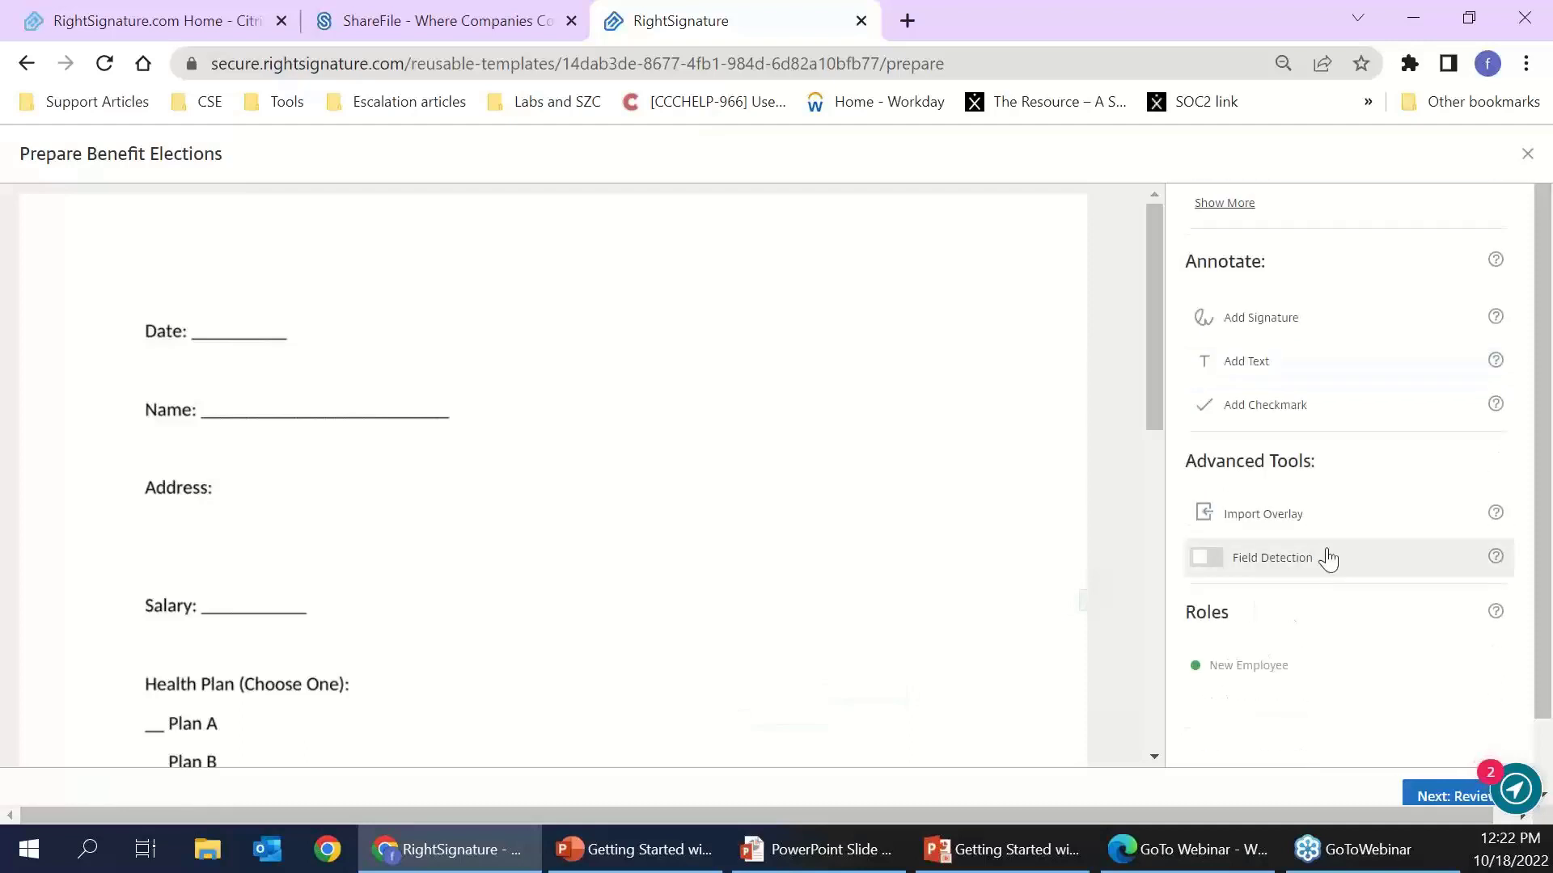
click(1259, 520)
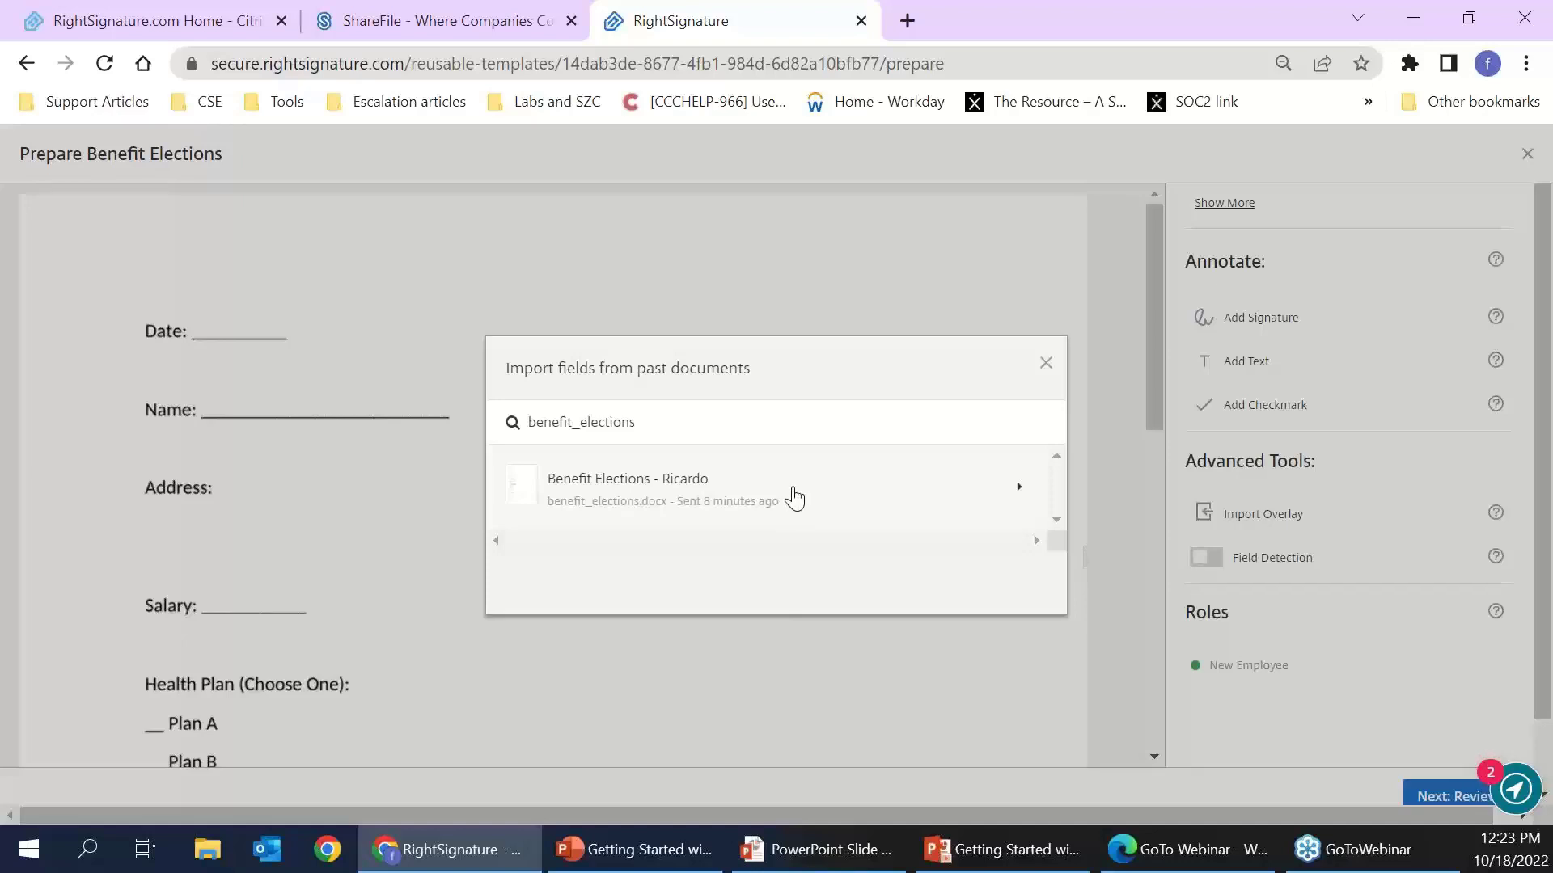
click(796, 494)
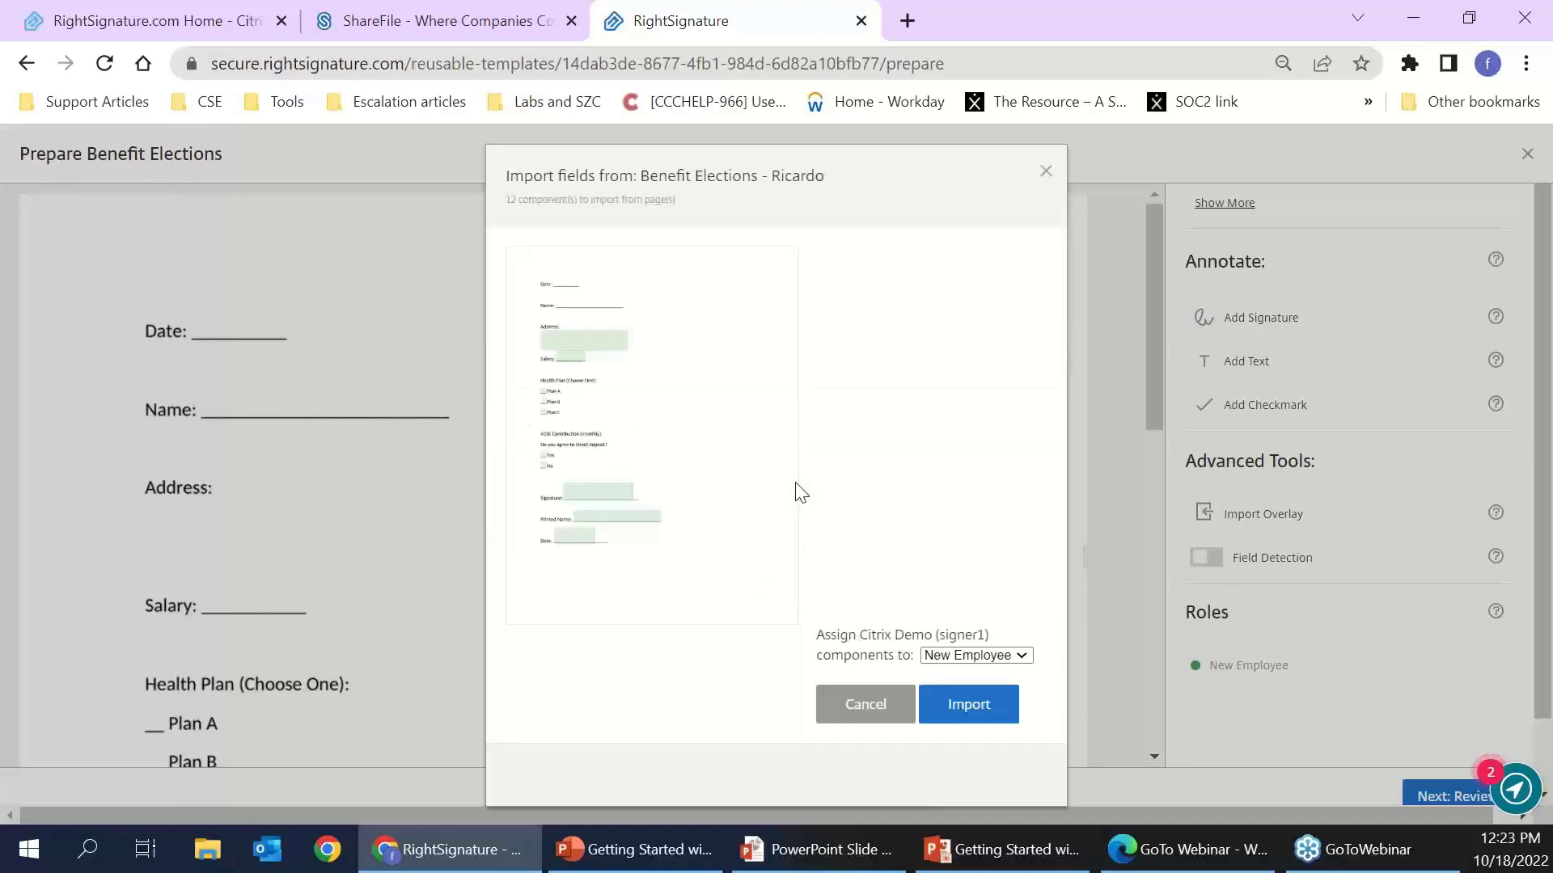
click(985, 665)
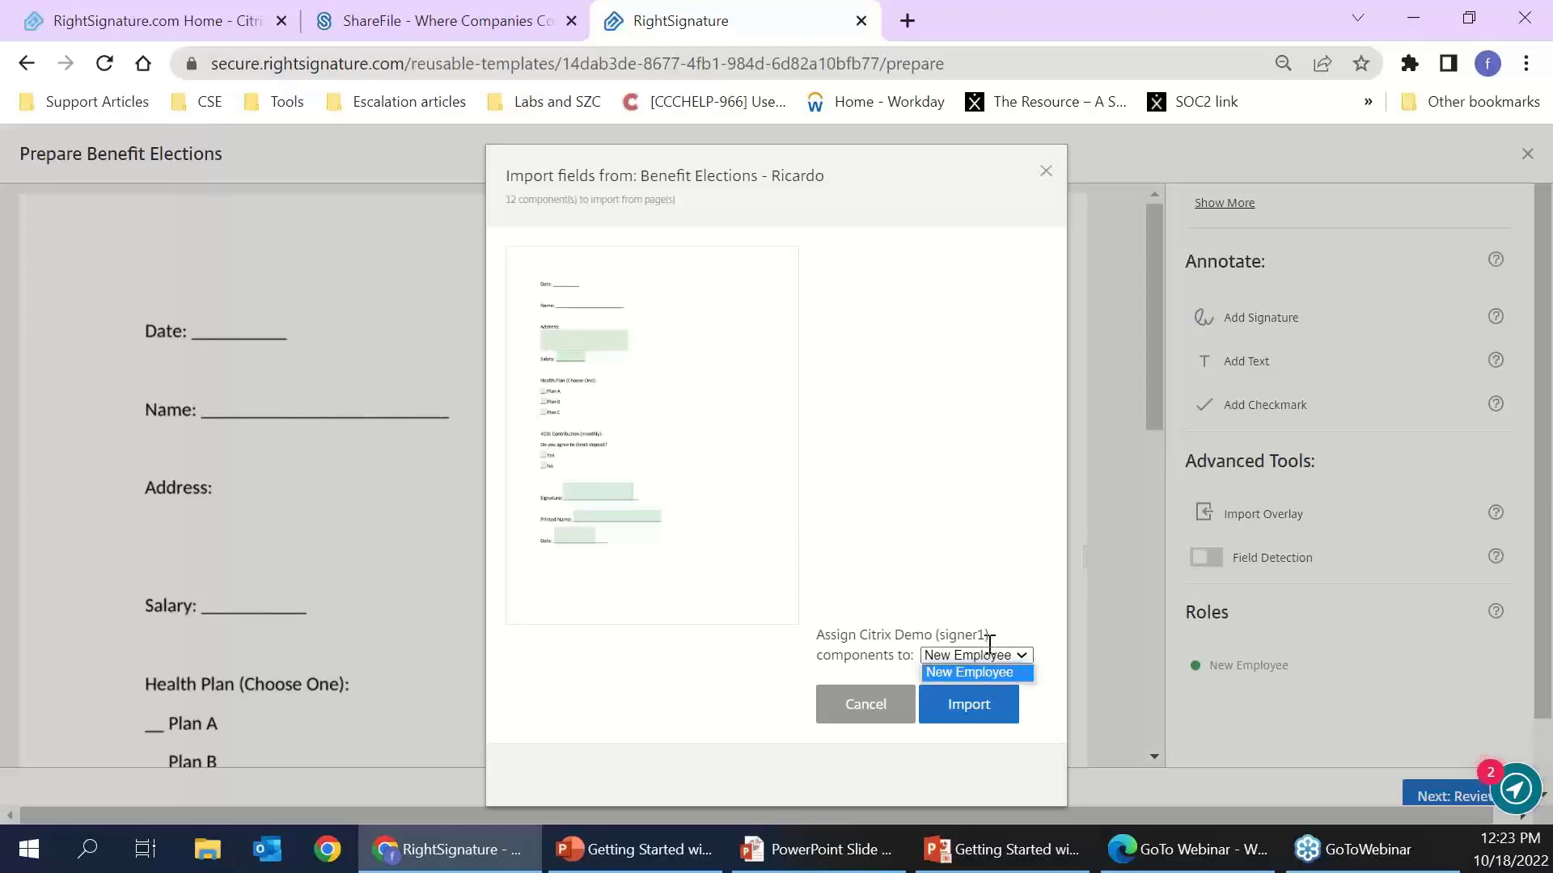
click(990, 651)
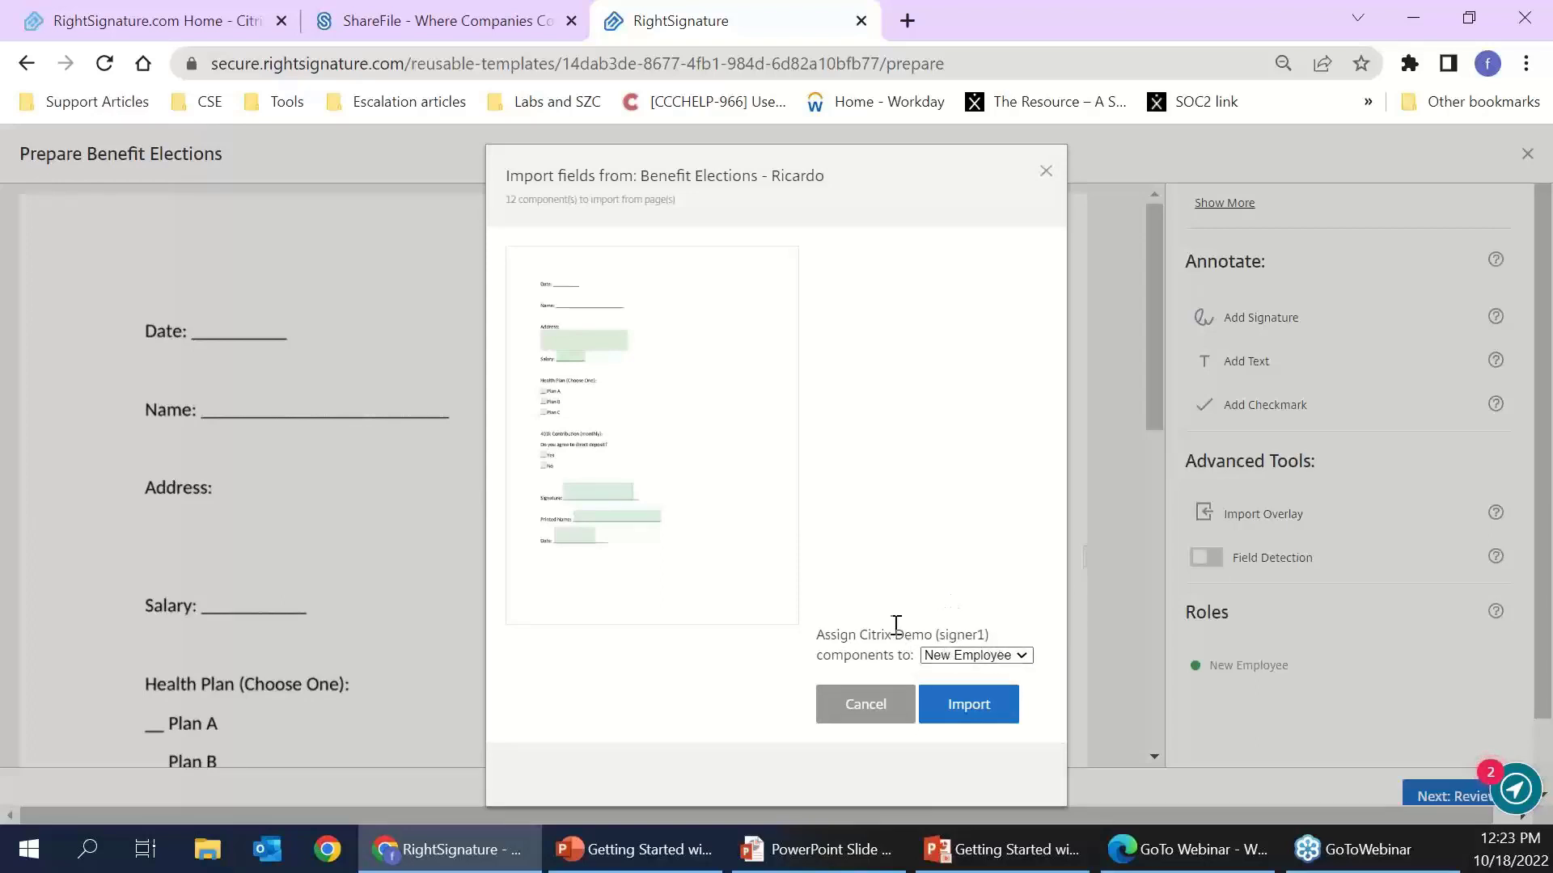
right_click(986, 655)
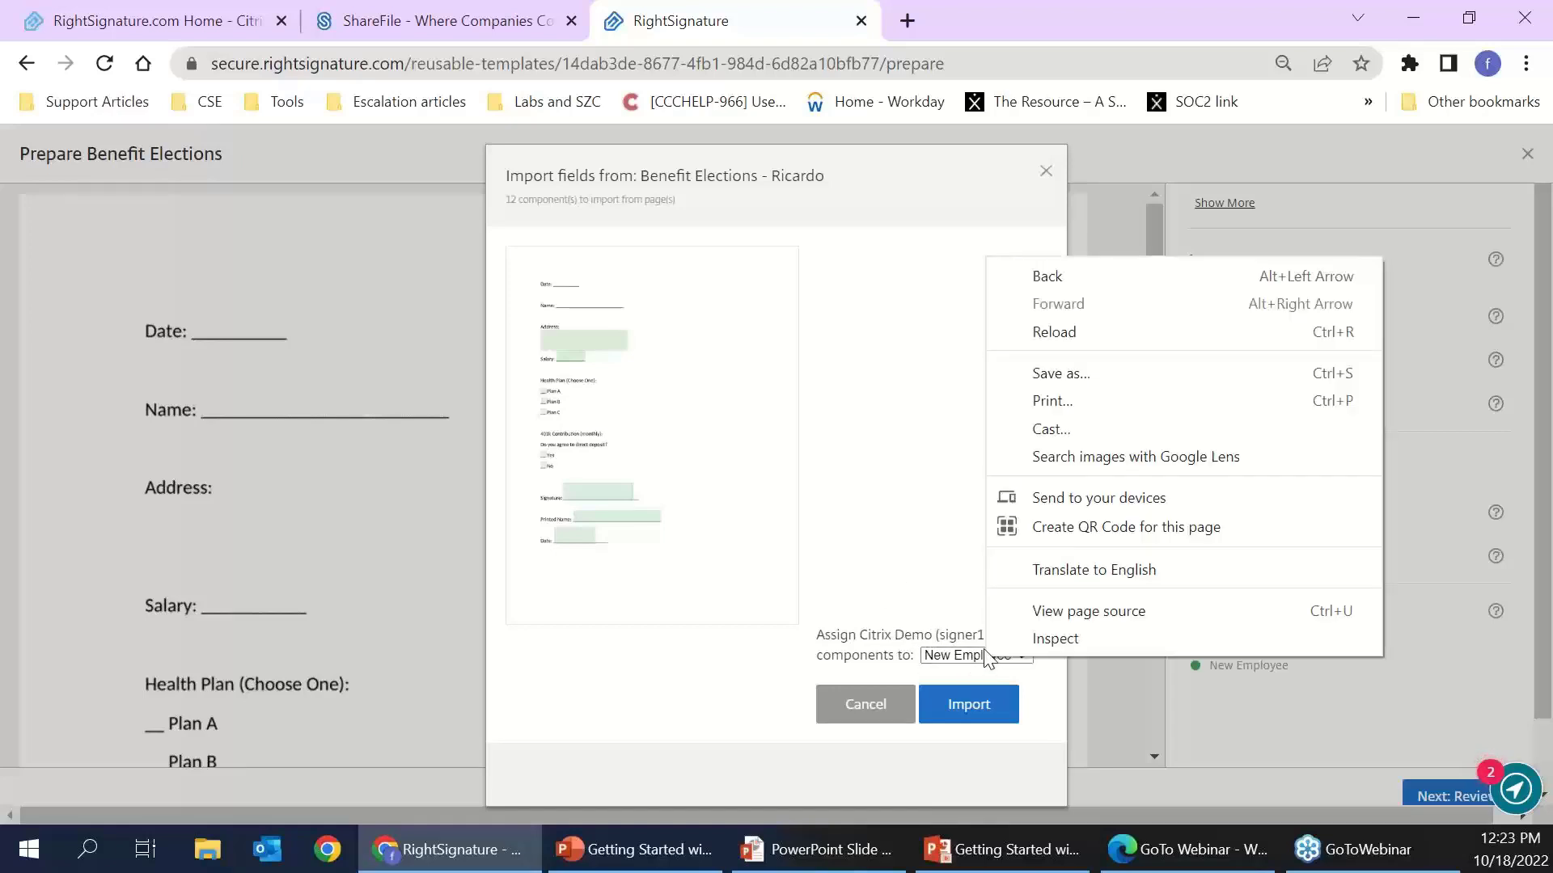
click(958, 655)
click(998, 676)
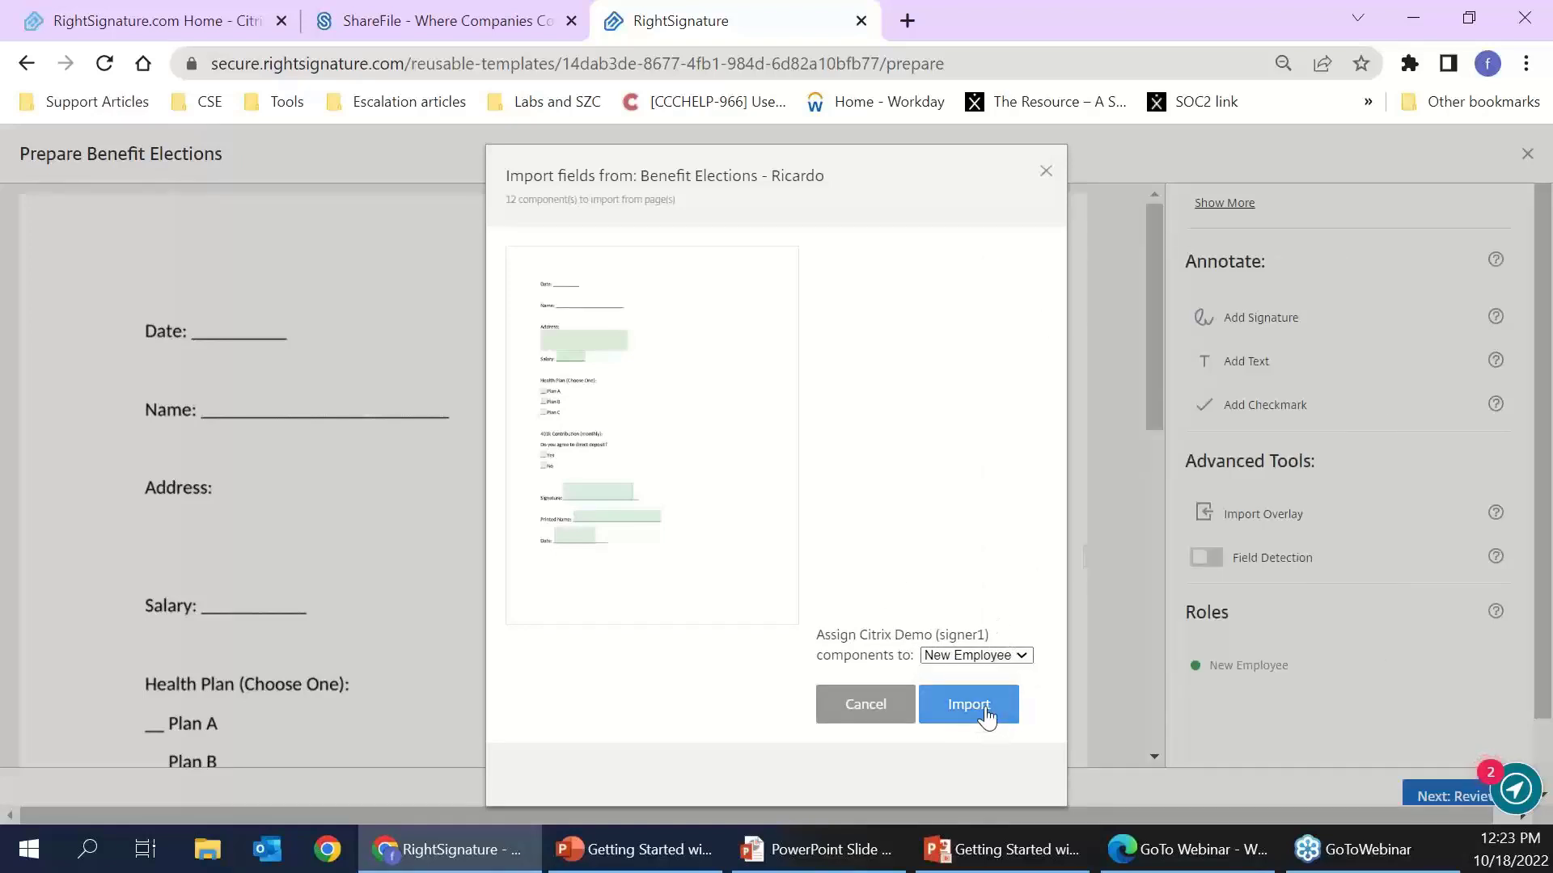
click(983, 709)
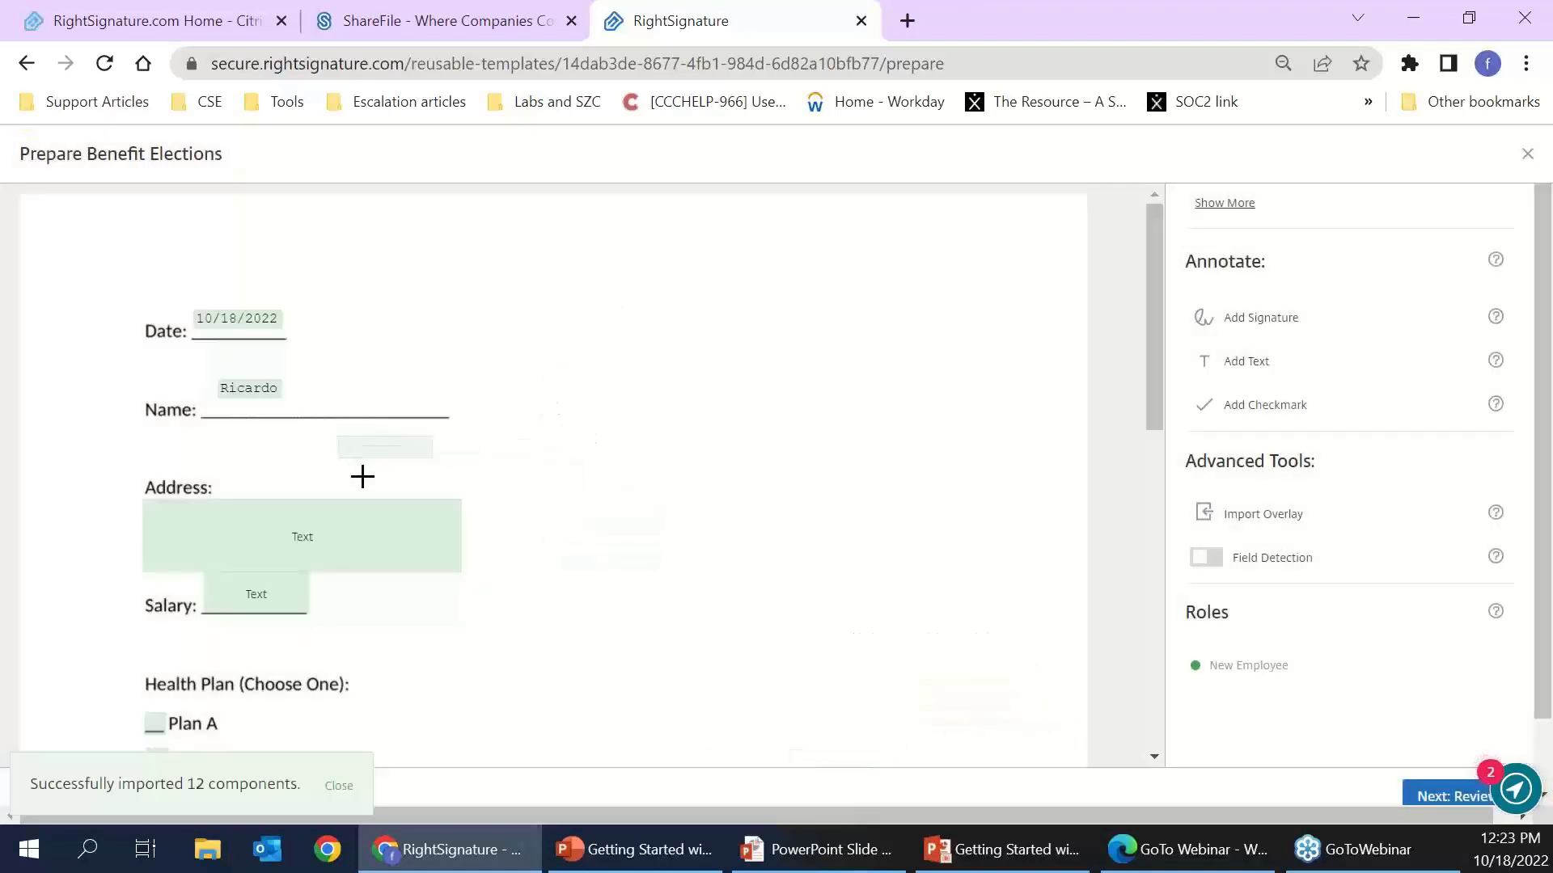
- Delete the prefilled Name and Date fields from the imported overlay
scroll(368, 510, down, 3)
scroll(372, 540, down, 5)
scroll(366, 558, up, 9)
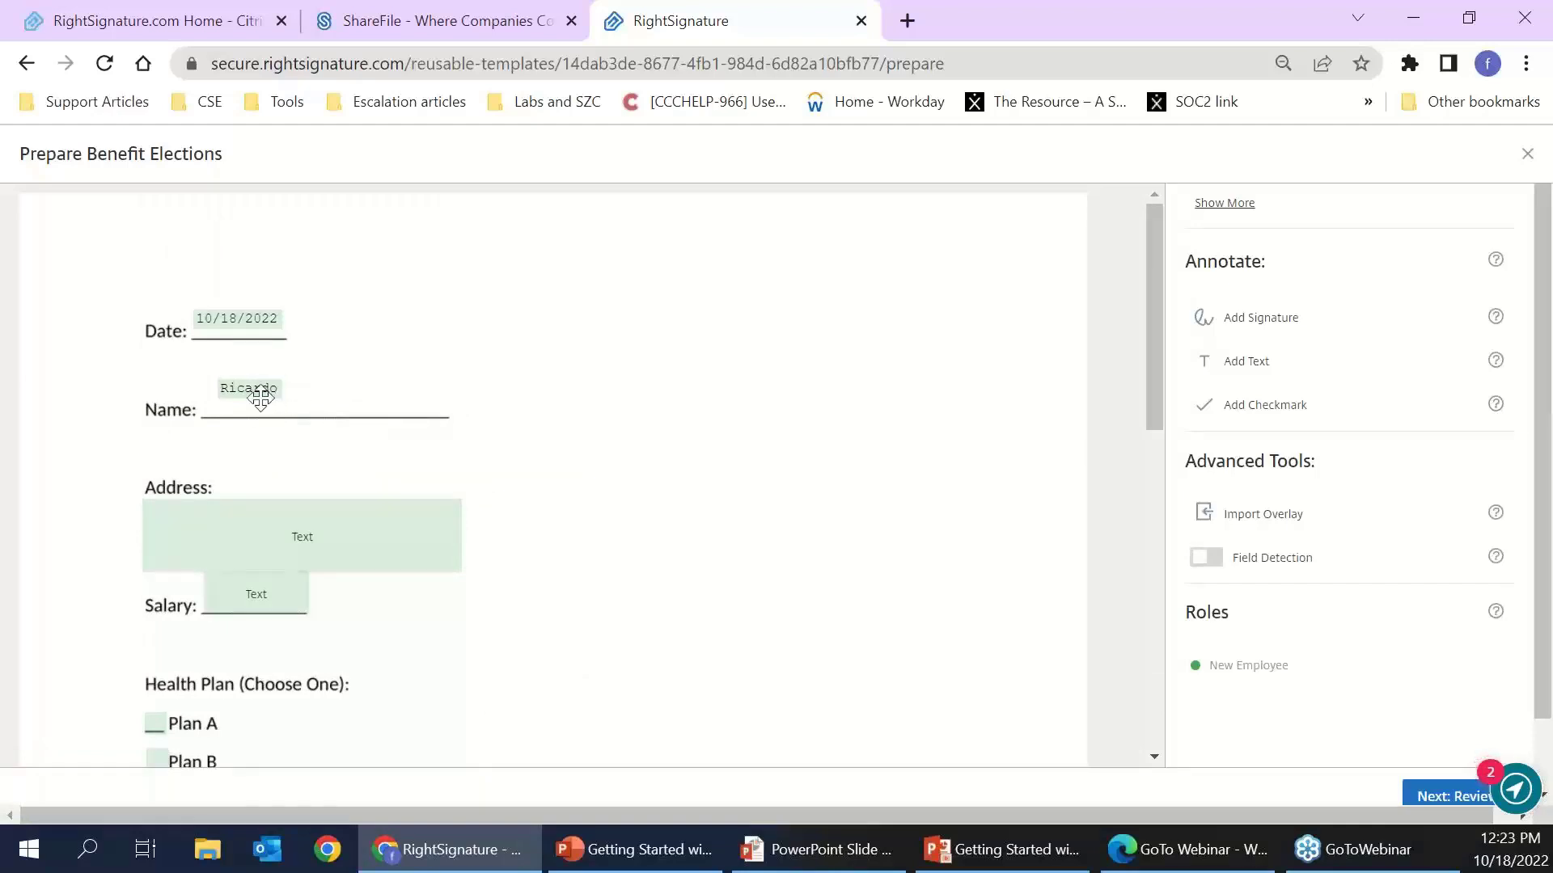
click(269, 389)
key(BackSpace)
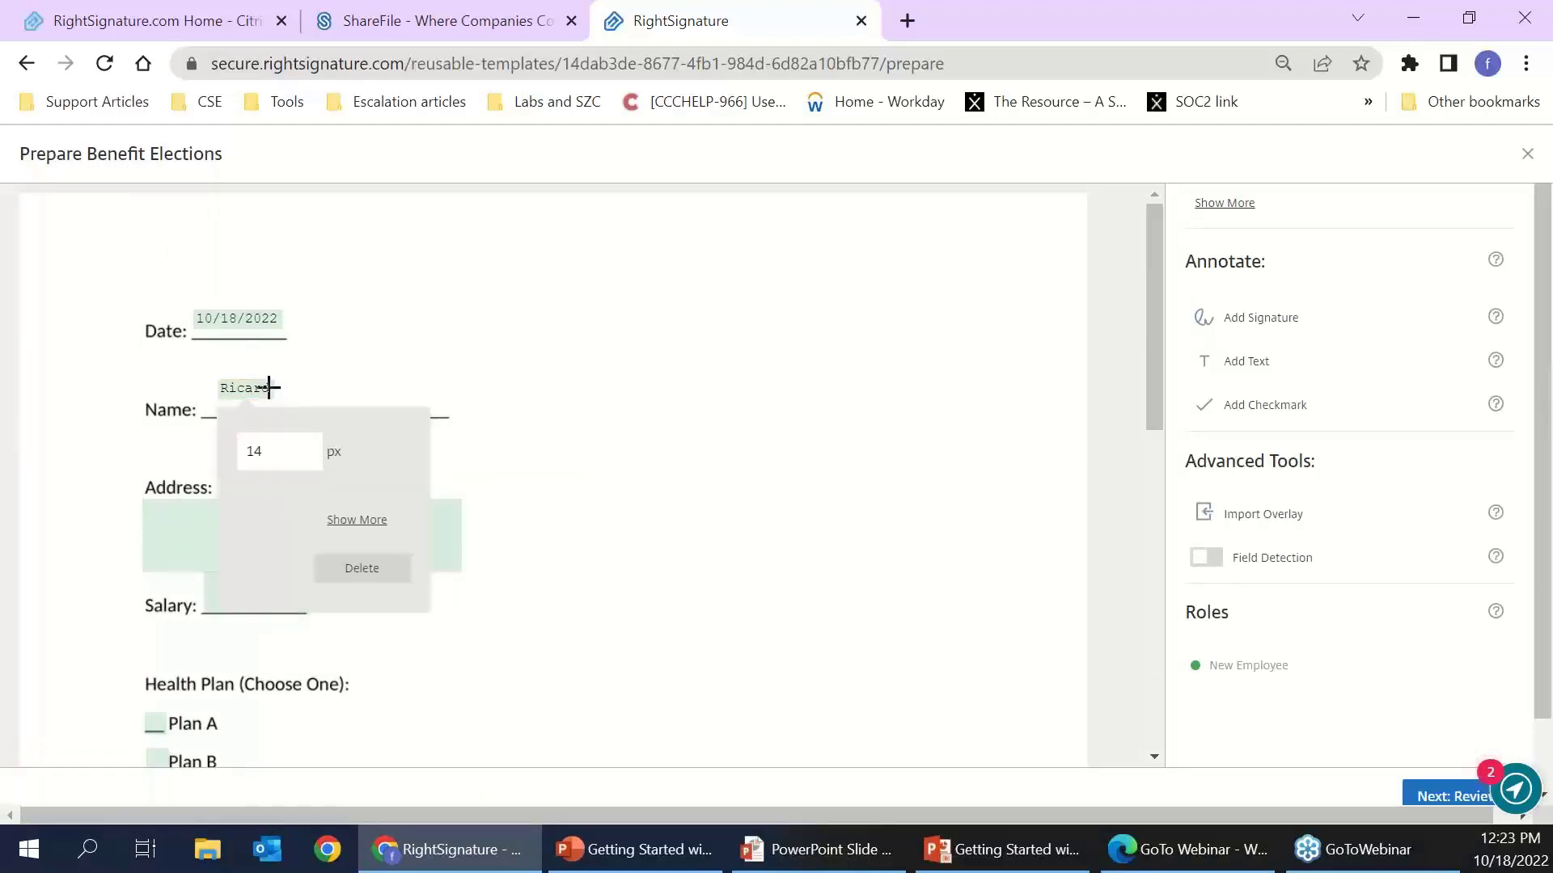
click(362, 567)
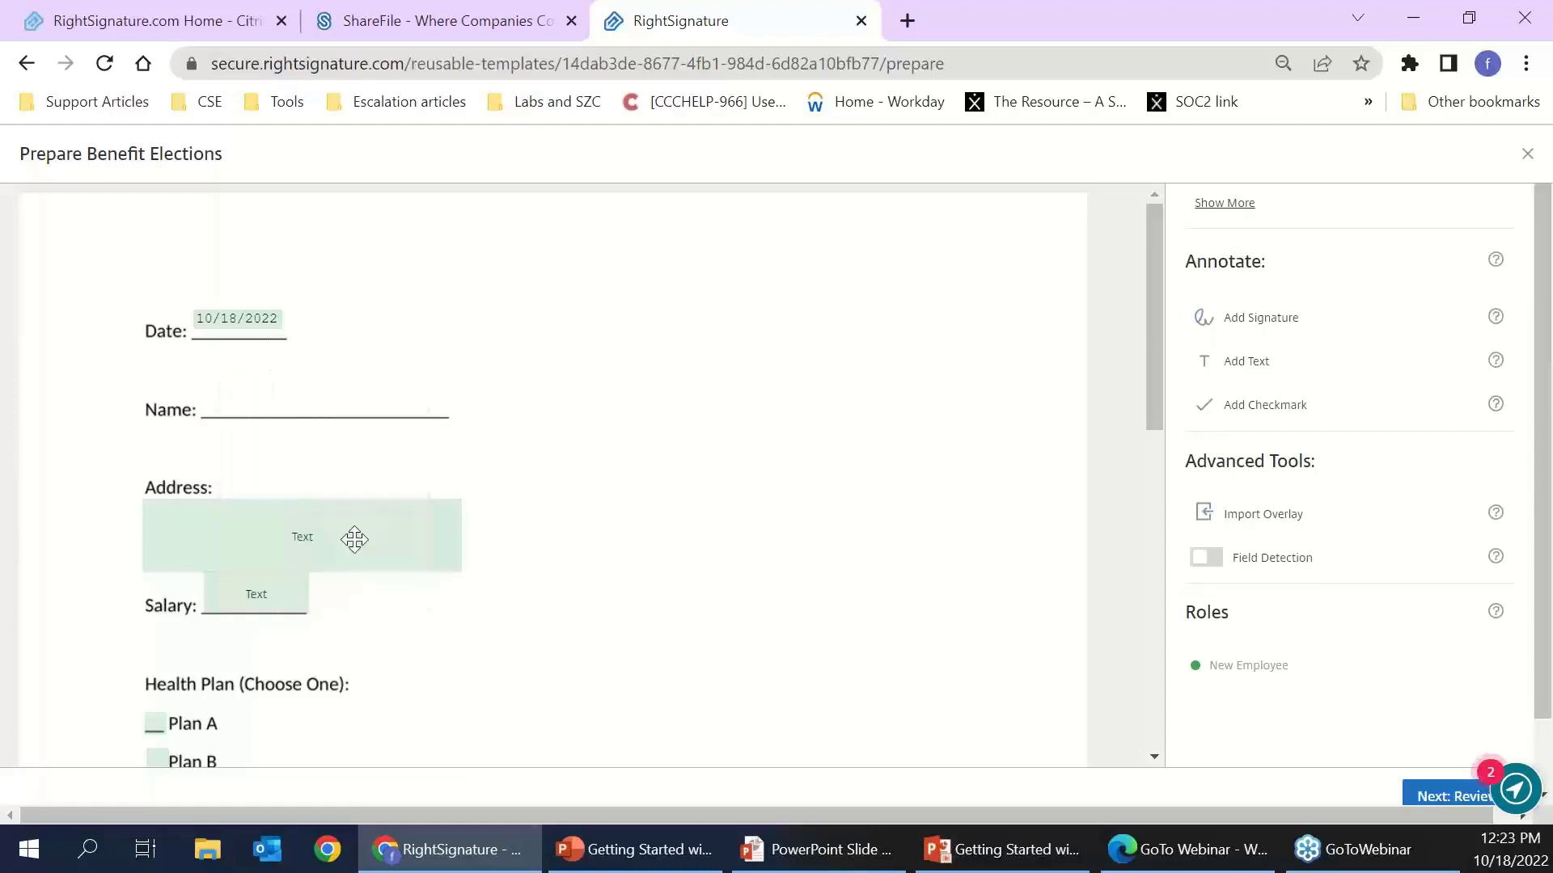
click(254, 320)
click(341, 502)
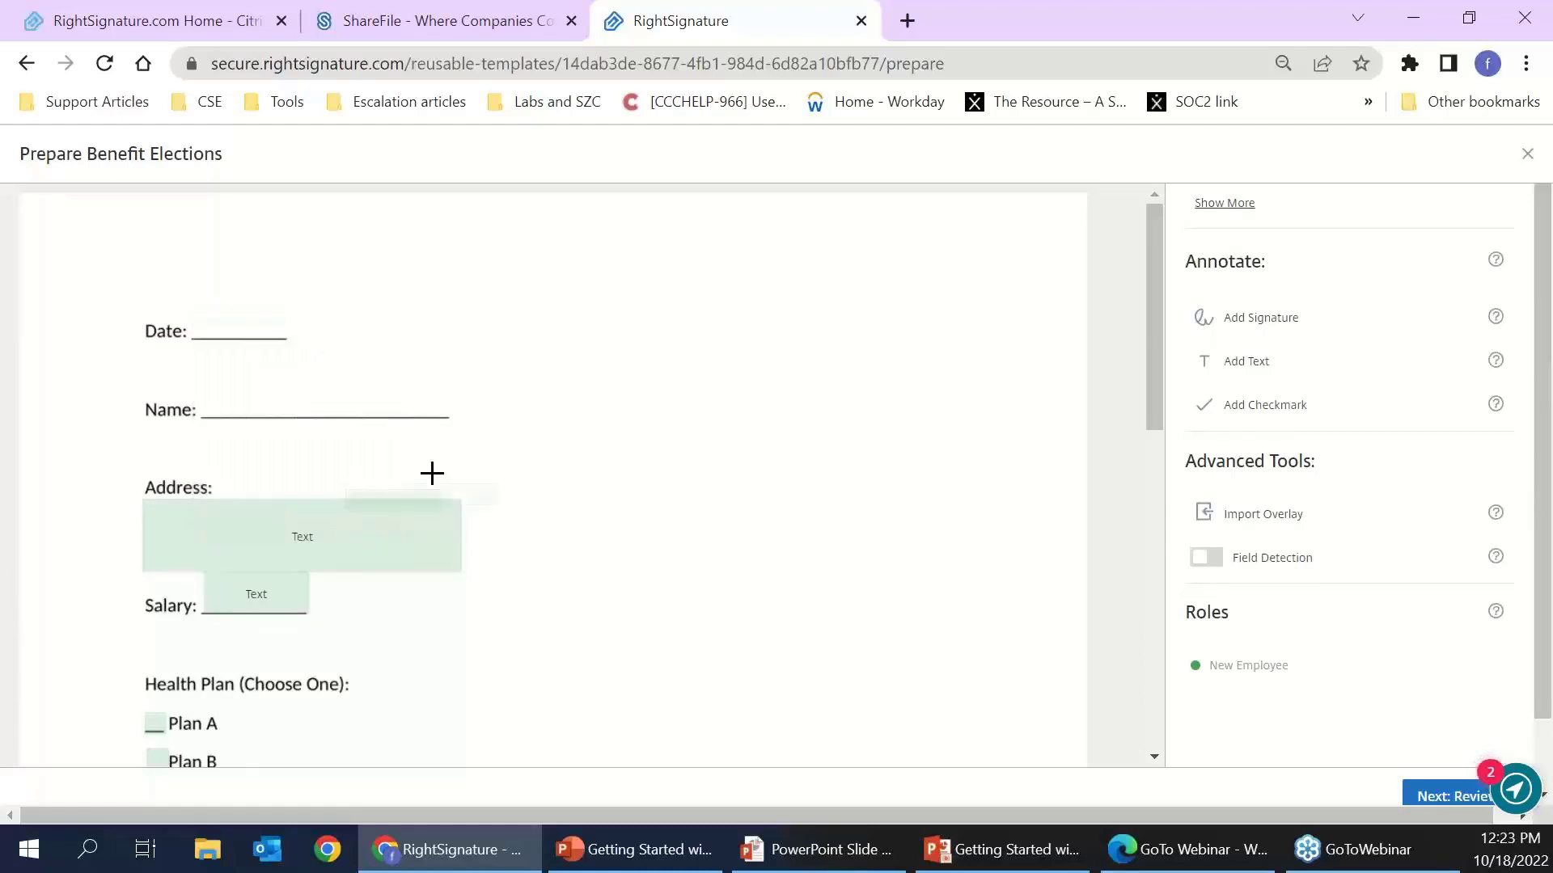
scroll(1302, 356, up, 4)
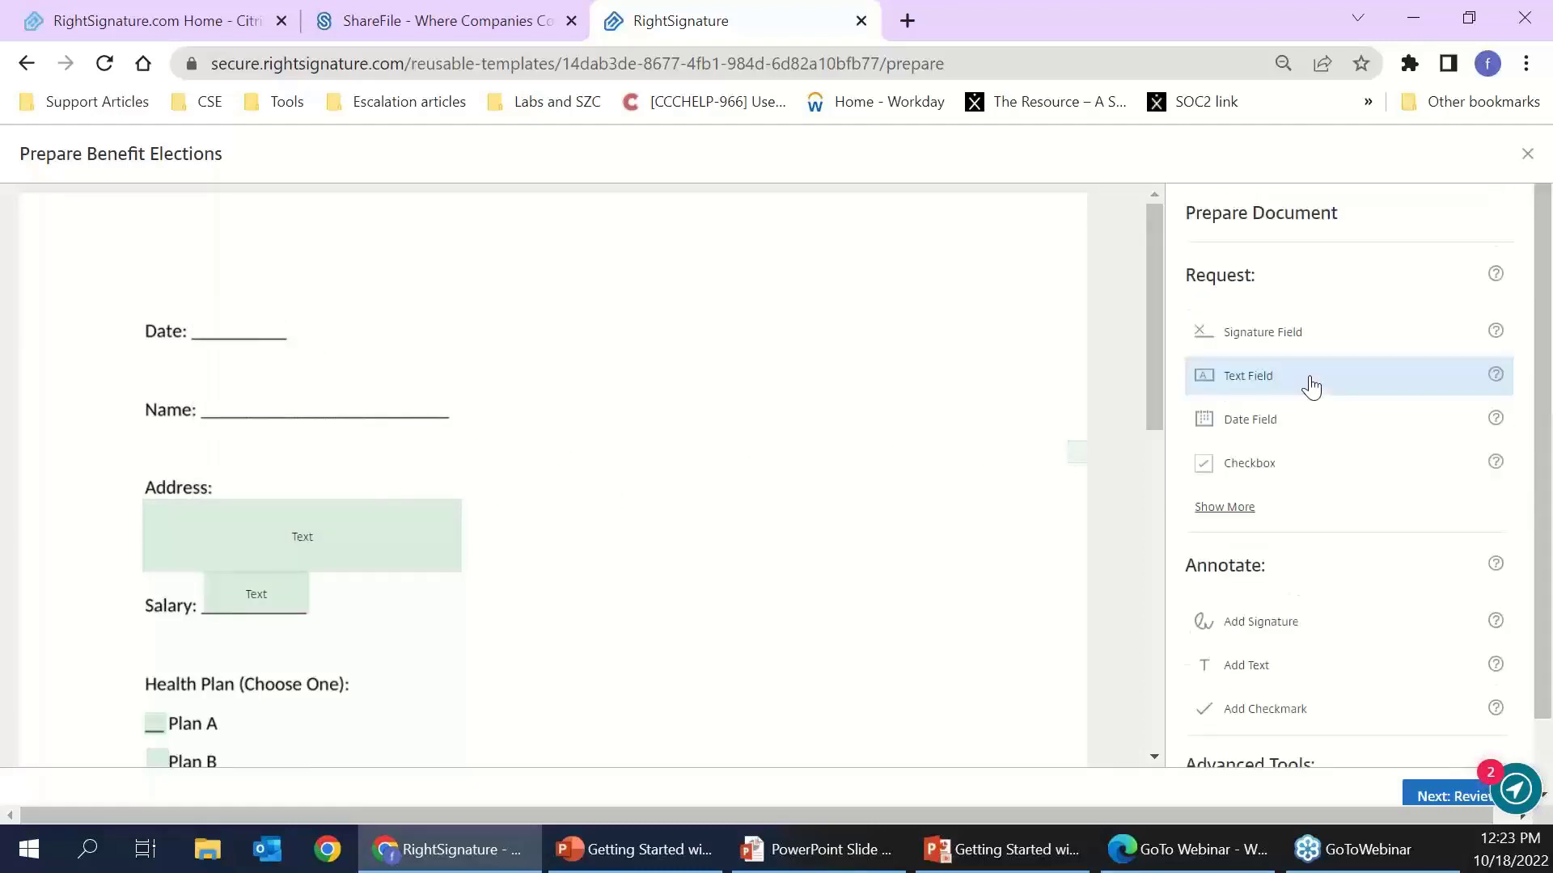
- Place a date field on the Date line and make it a merge field
click(1252, 382)
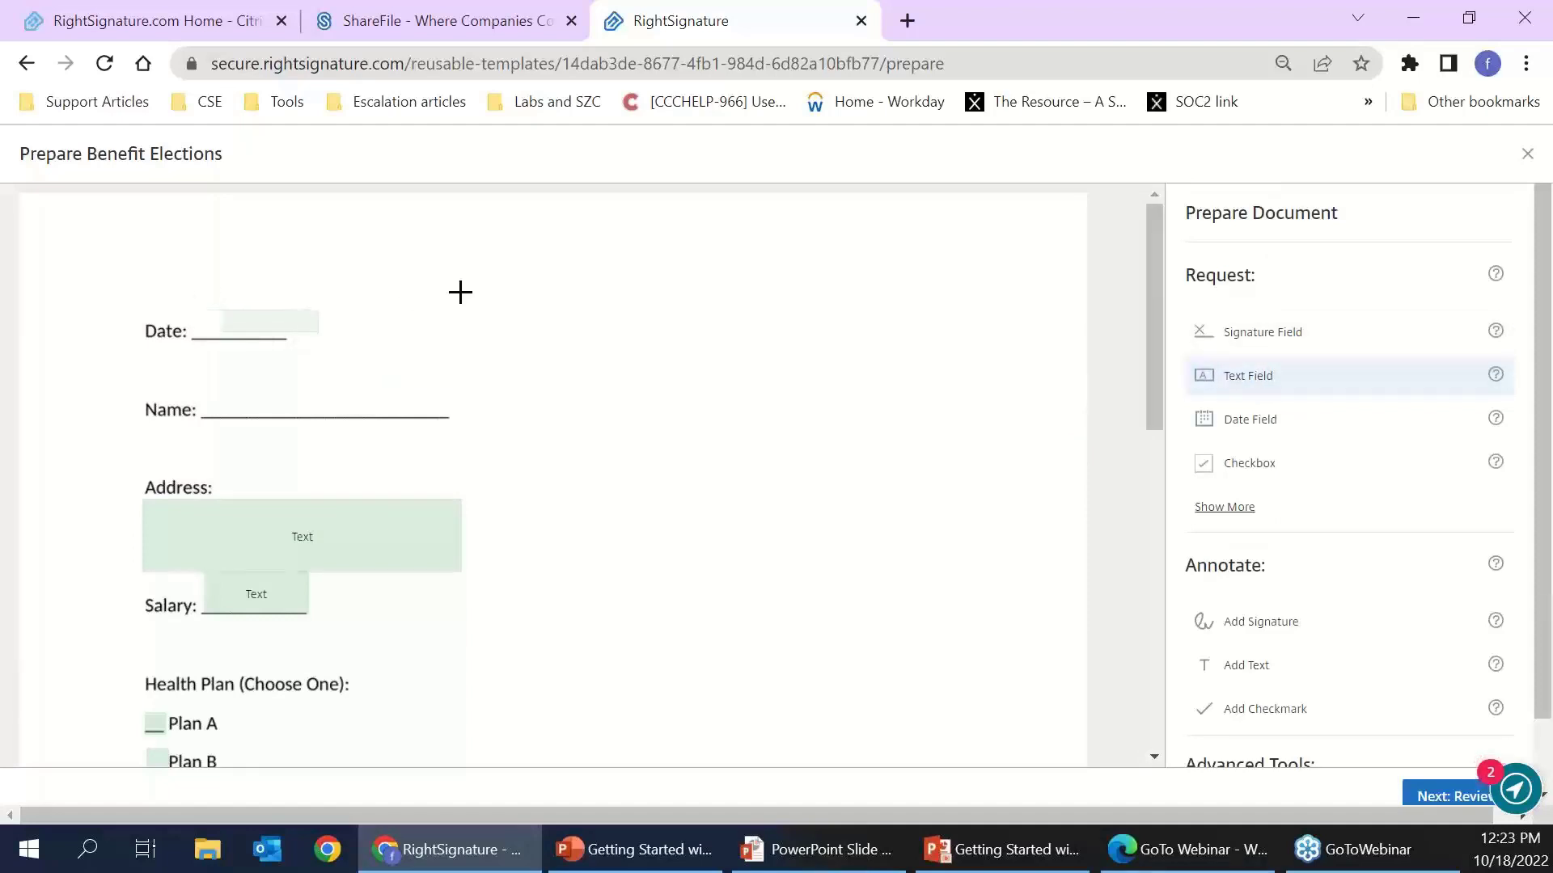
click(1293, 424)
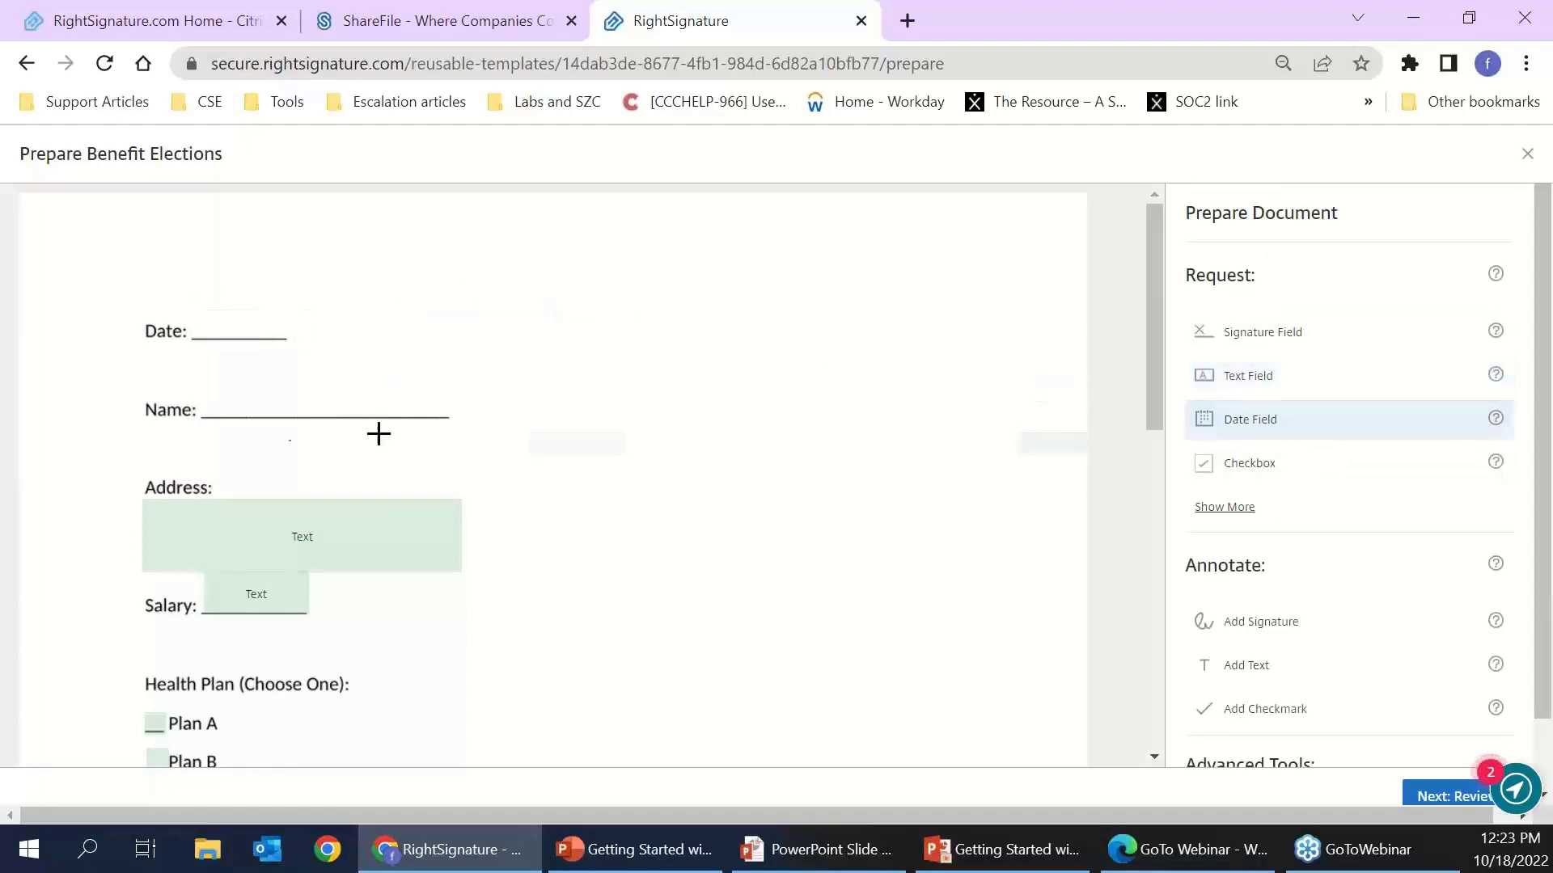
click(191, 312)
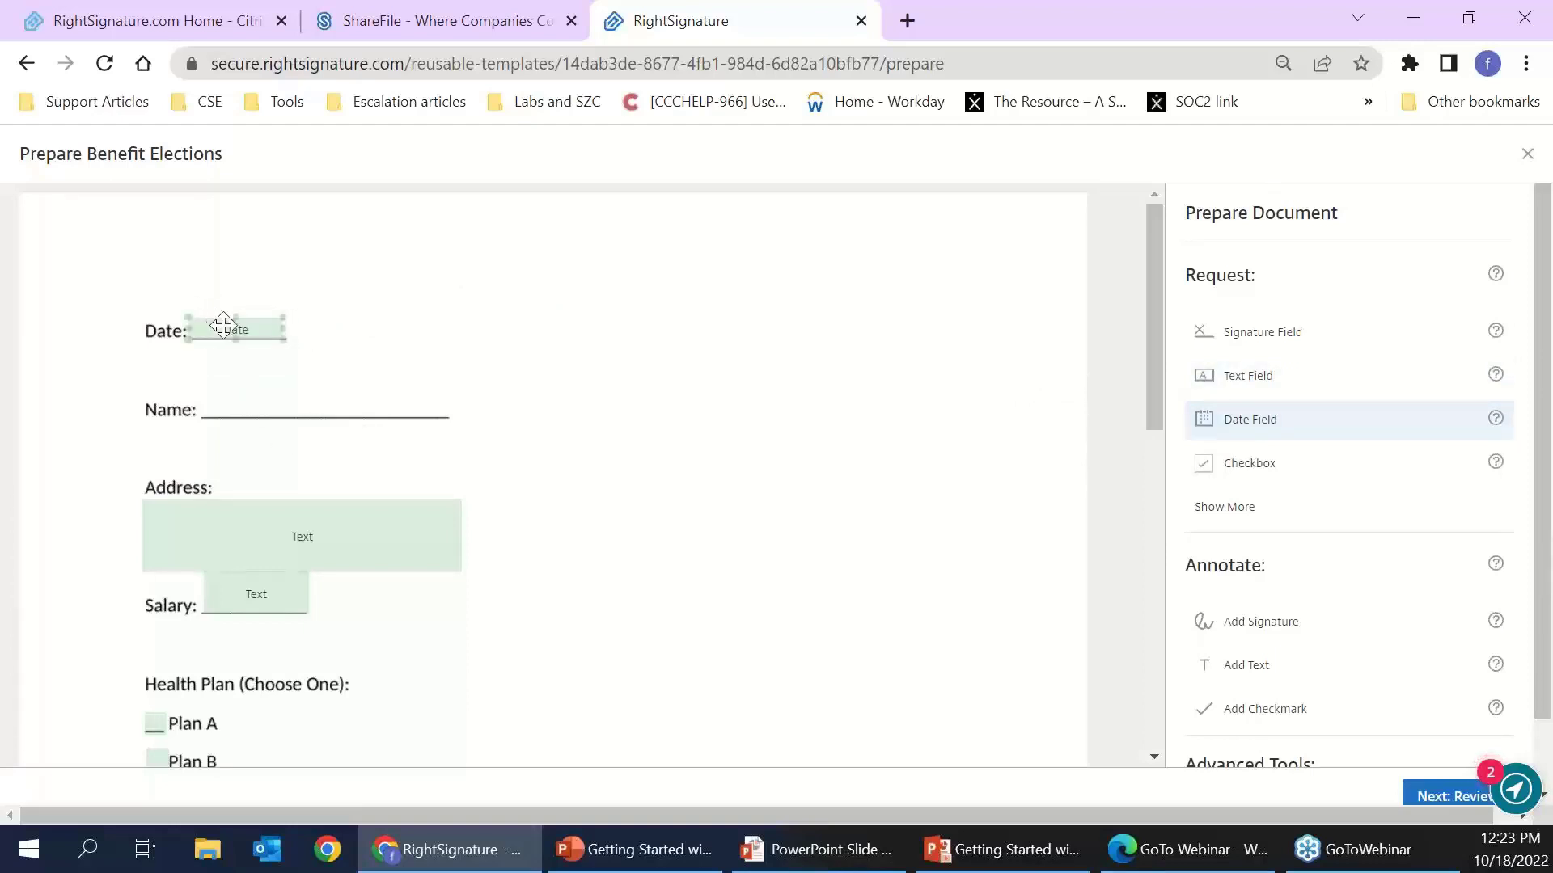
click(234, 325)
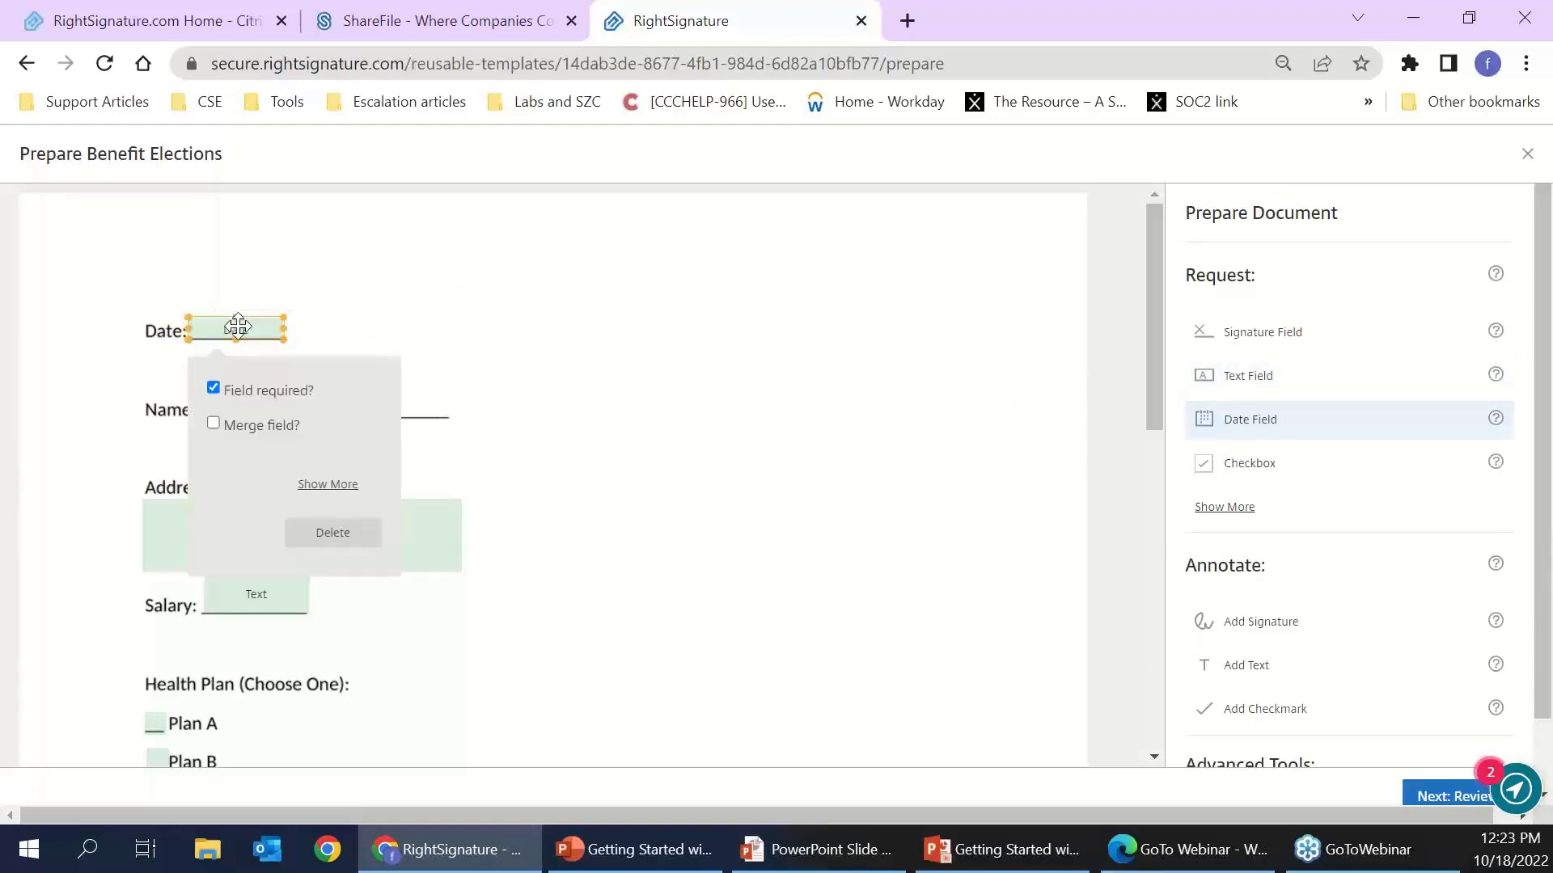
click(212, 422)
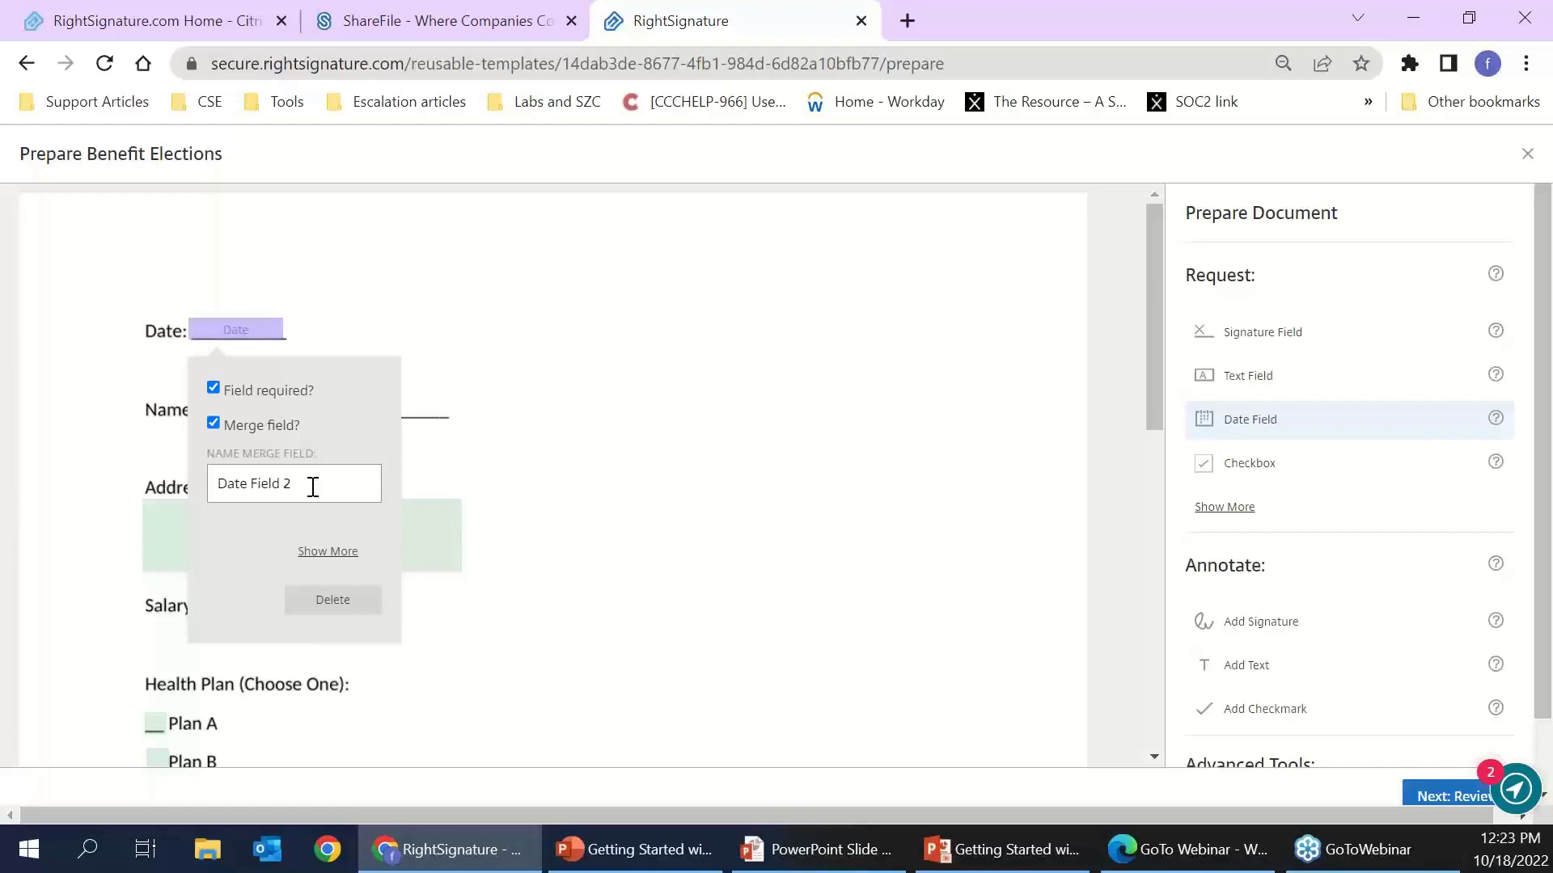
click(468, 389)
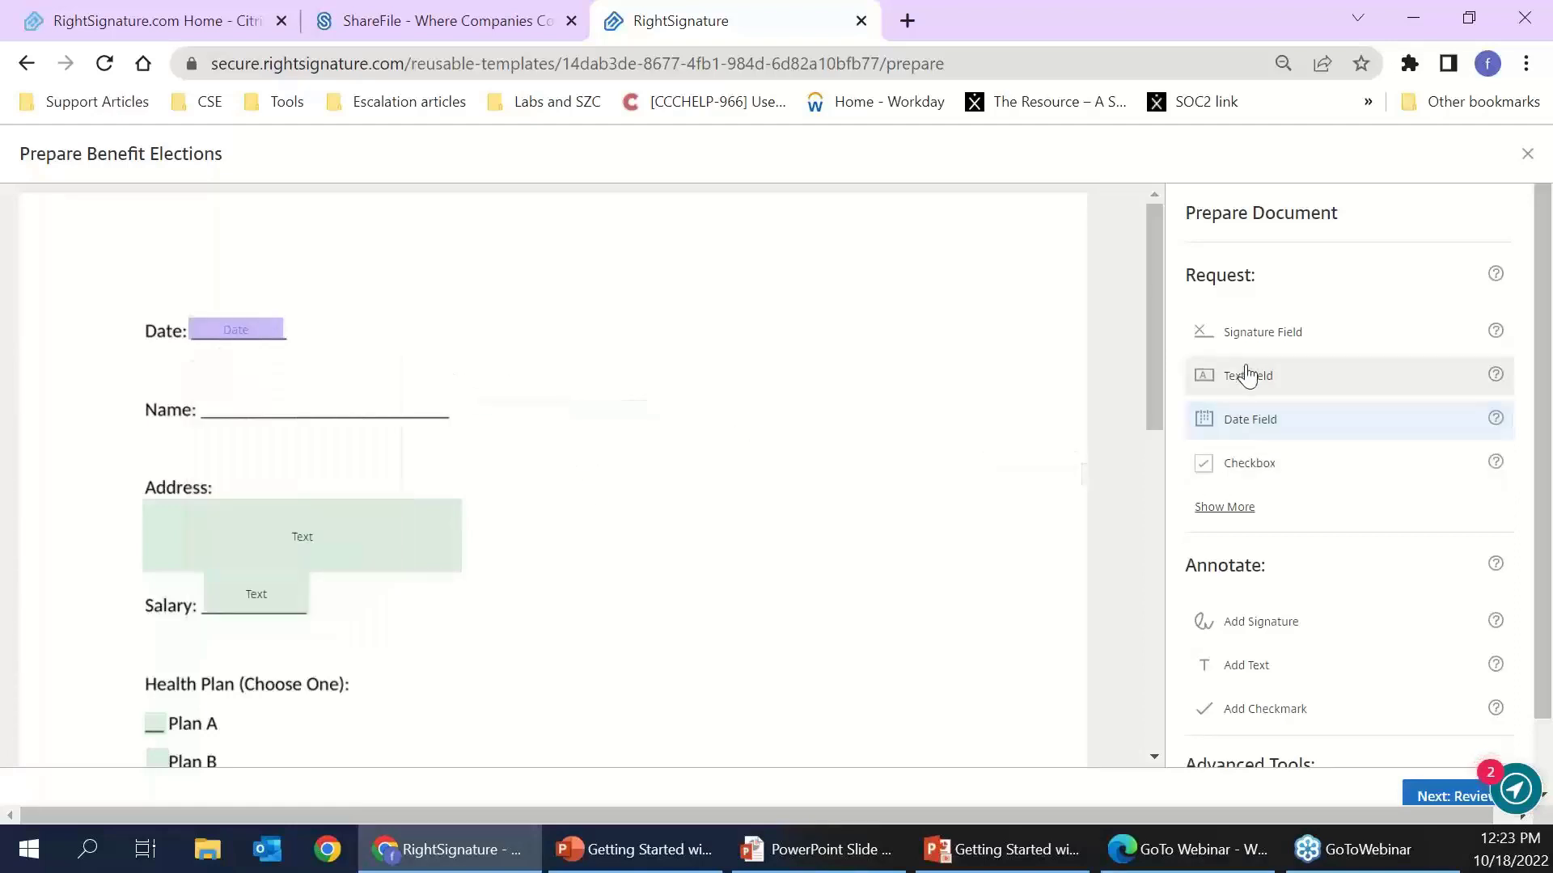
- Add resized text fields on the Name line and beside 401k Contribution
click(1205, 370)
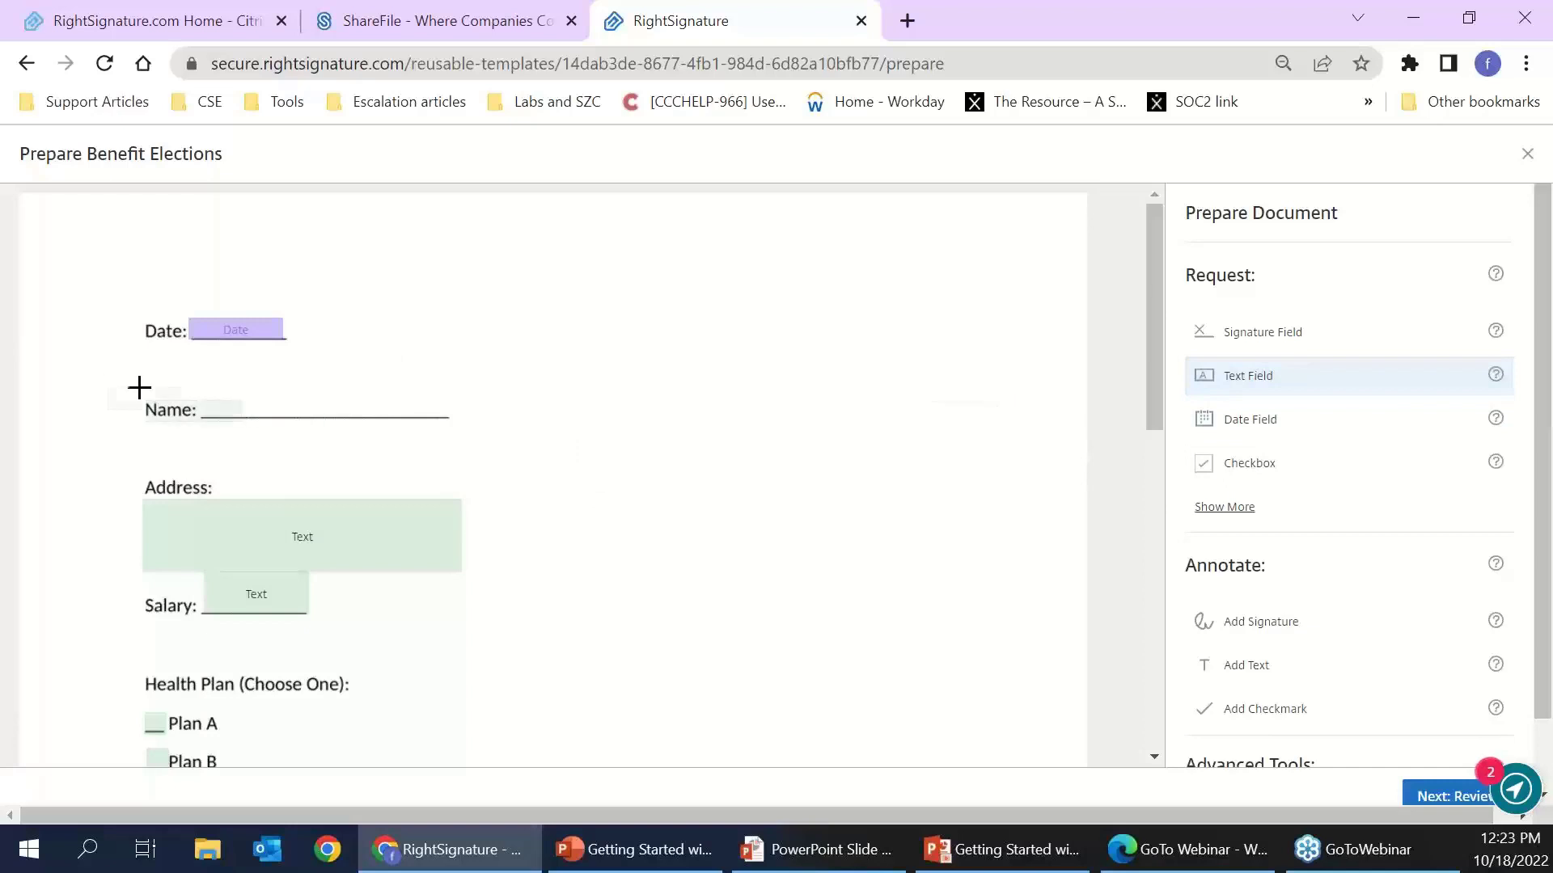
click(200, 395)
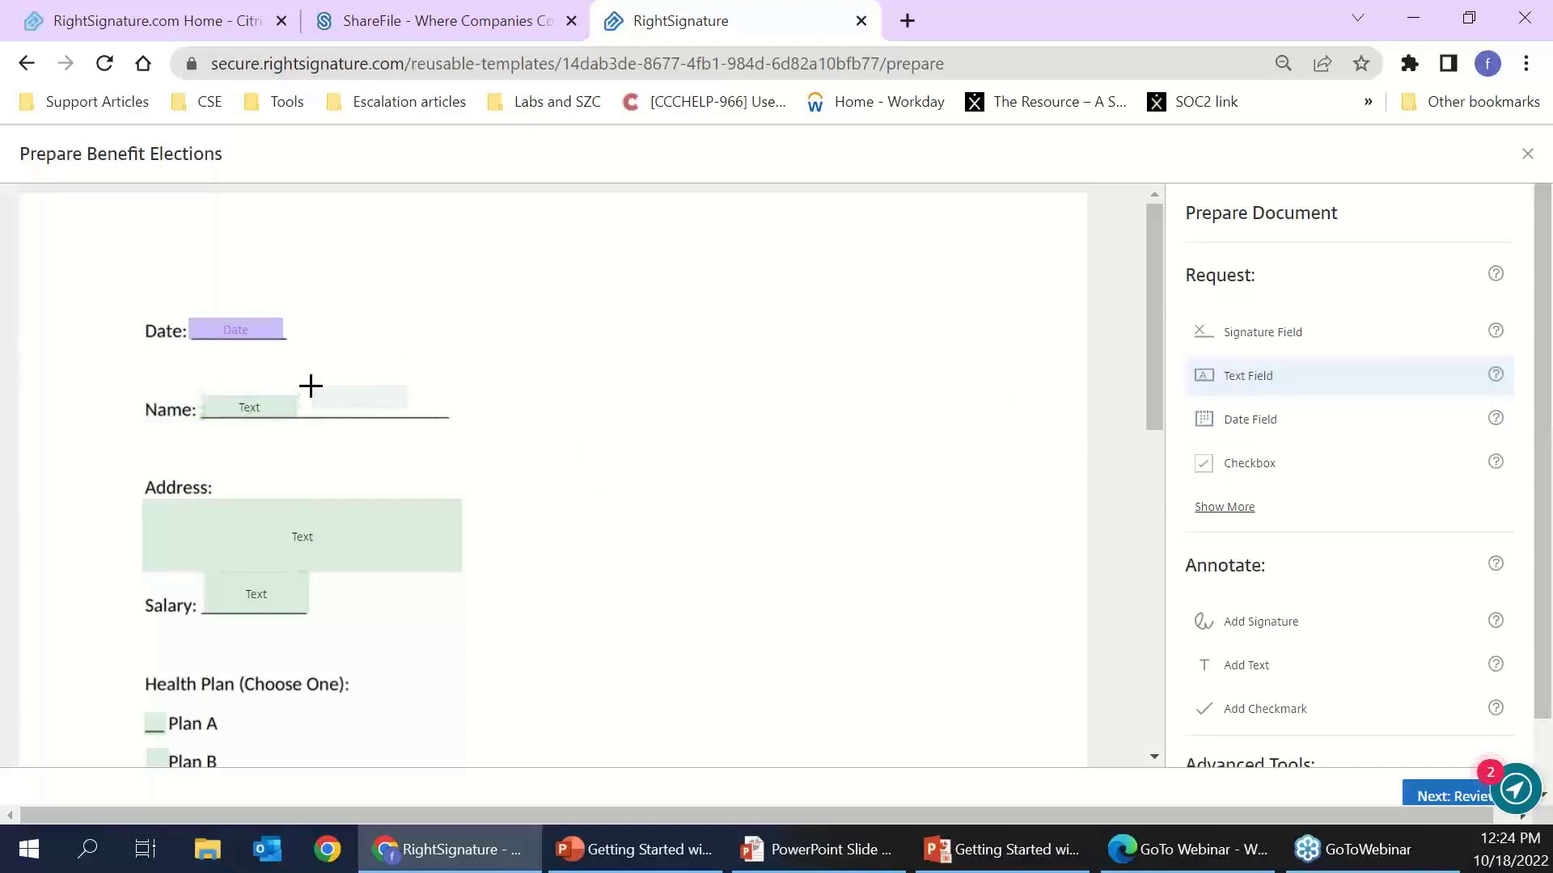
drag(330, 388, 450, 373)
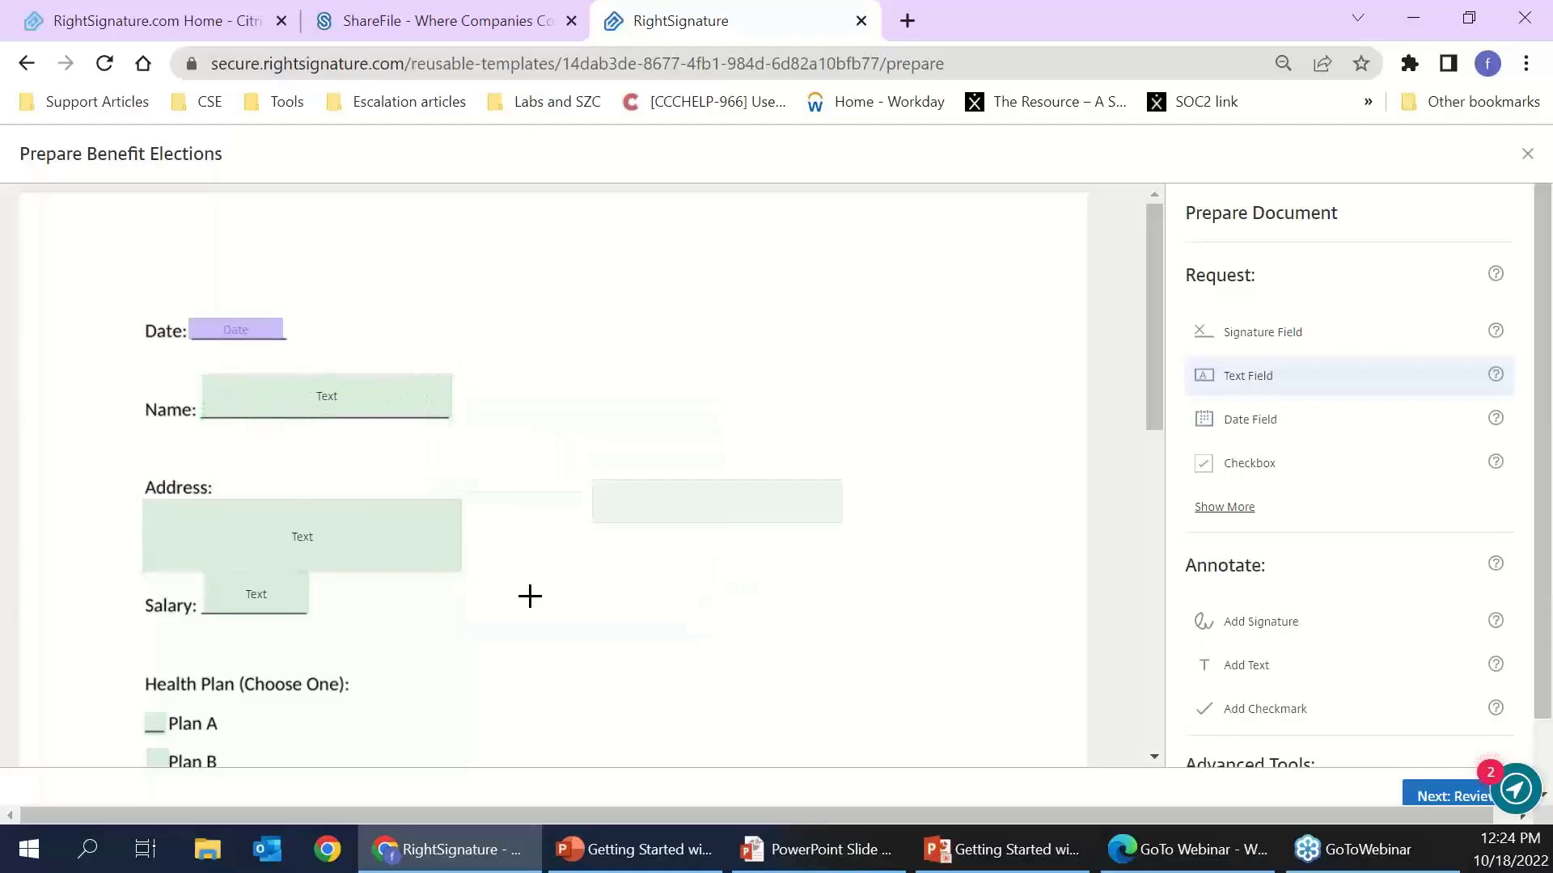
scroll(541, 610, down, 4)
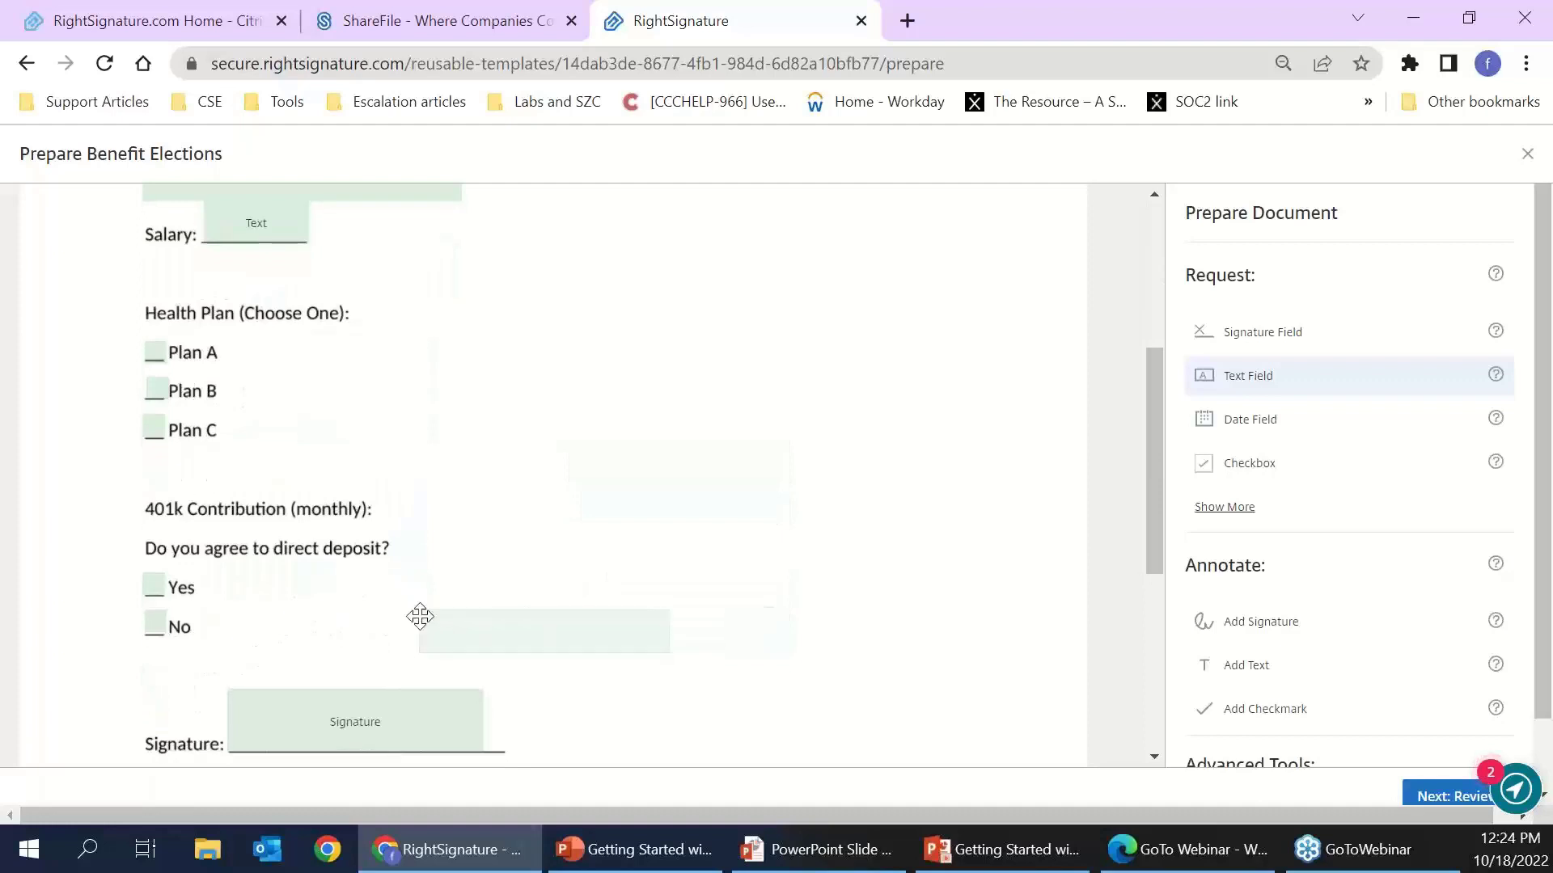
scroll(420, 617, down, 1)
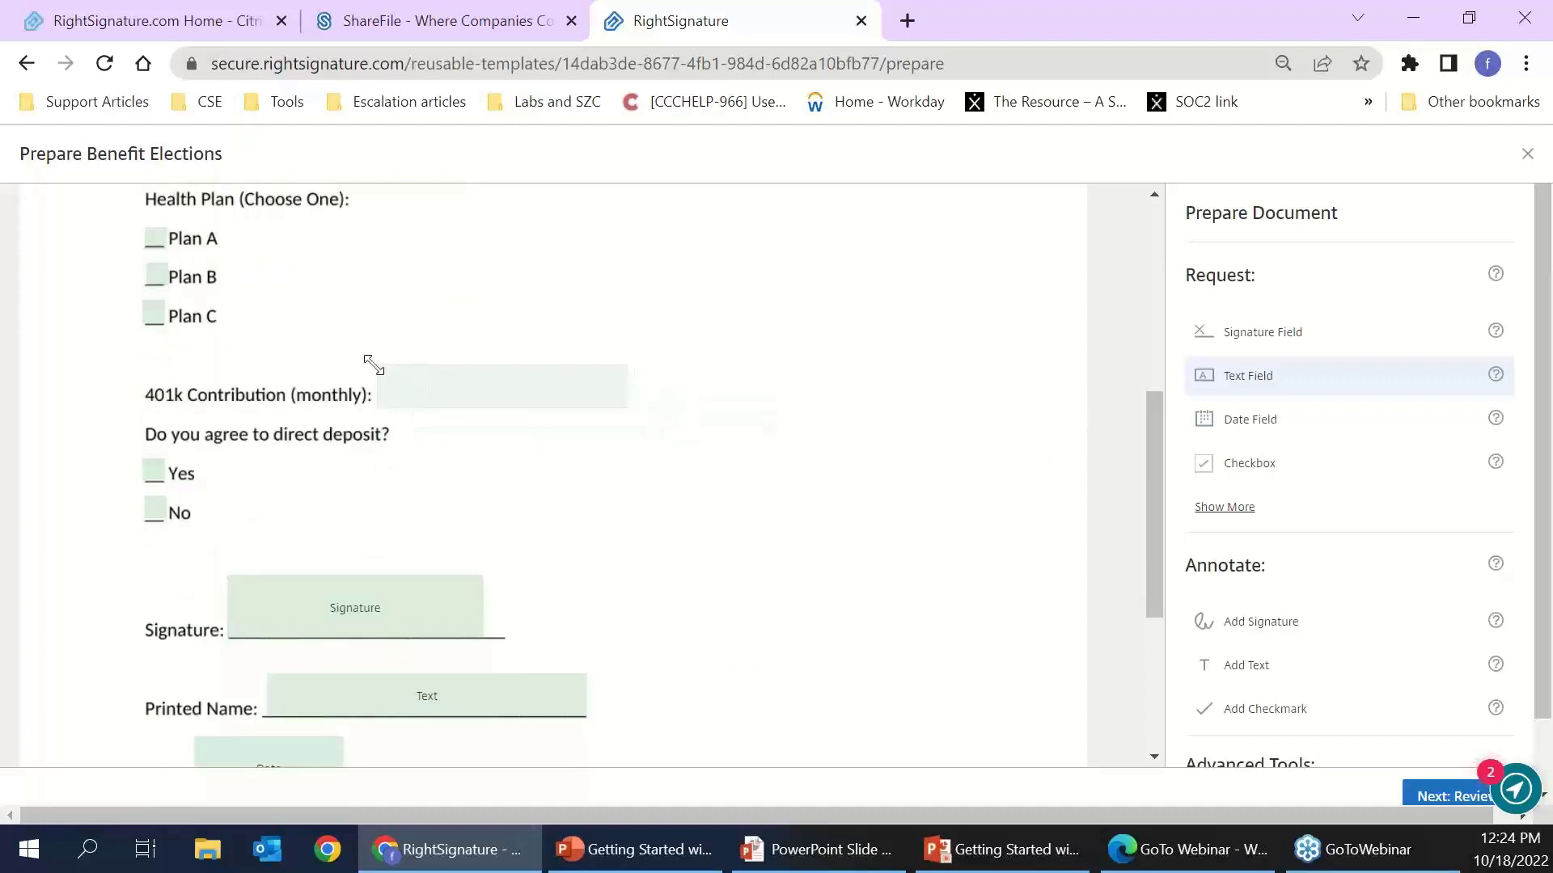
click(373, 364)
drag(622, 389, 497, 387)
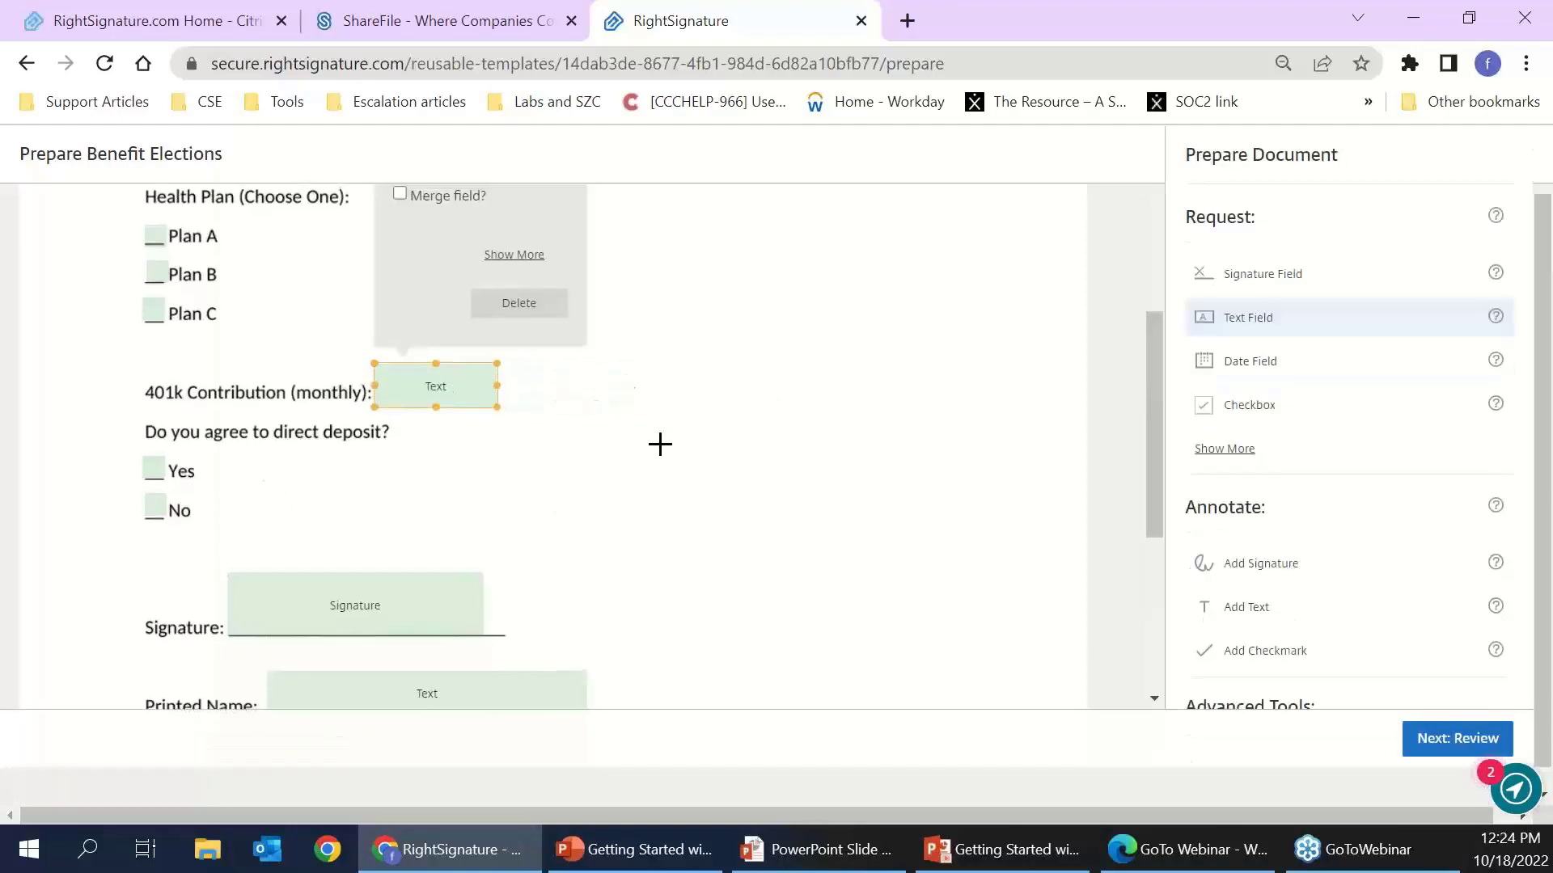
- Mark the Name text field as a merge field
scroll(639, 473, up, 3)
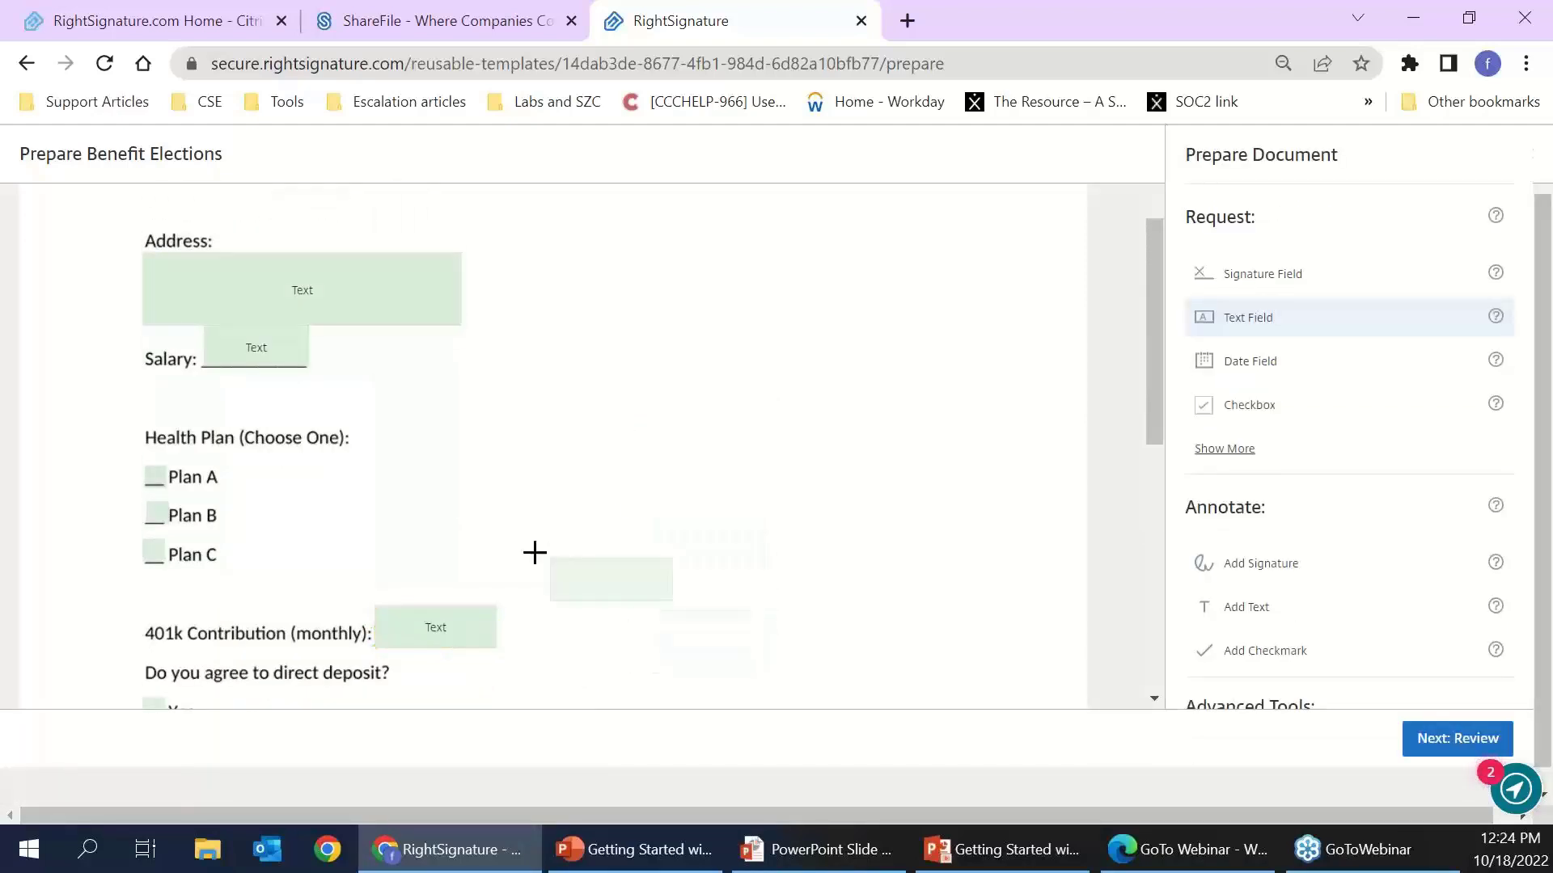
scroll(517, 555, down, 4)
scroll(511, 558, down, 3)
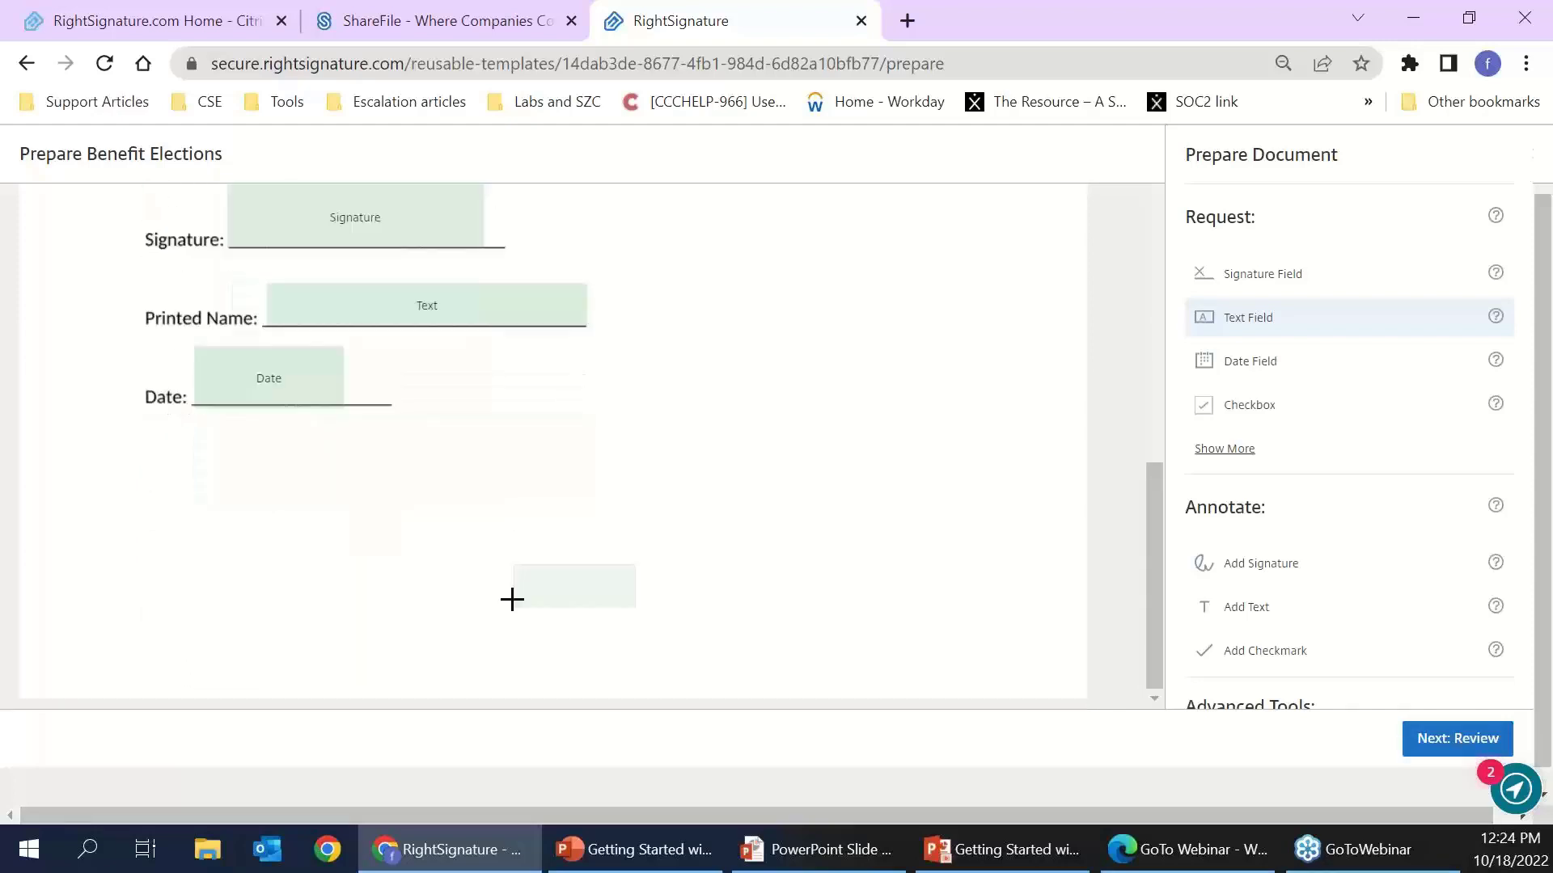
scroll(528, 566, up, 9)
click(391, 328)
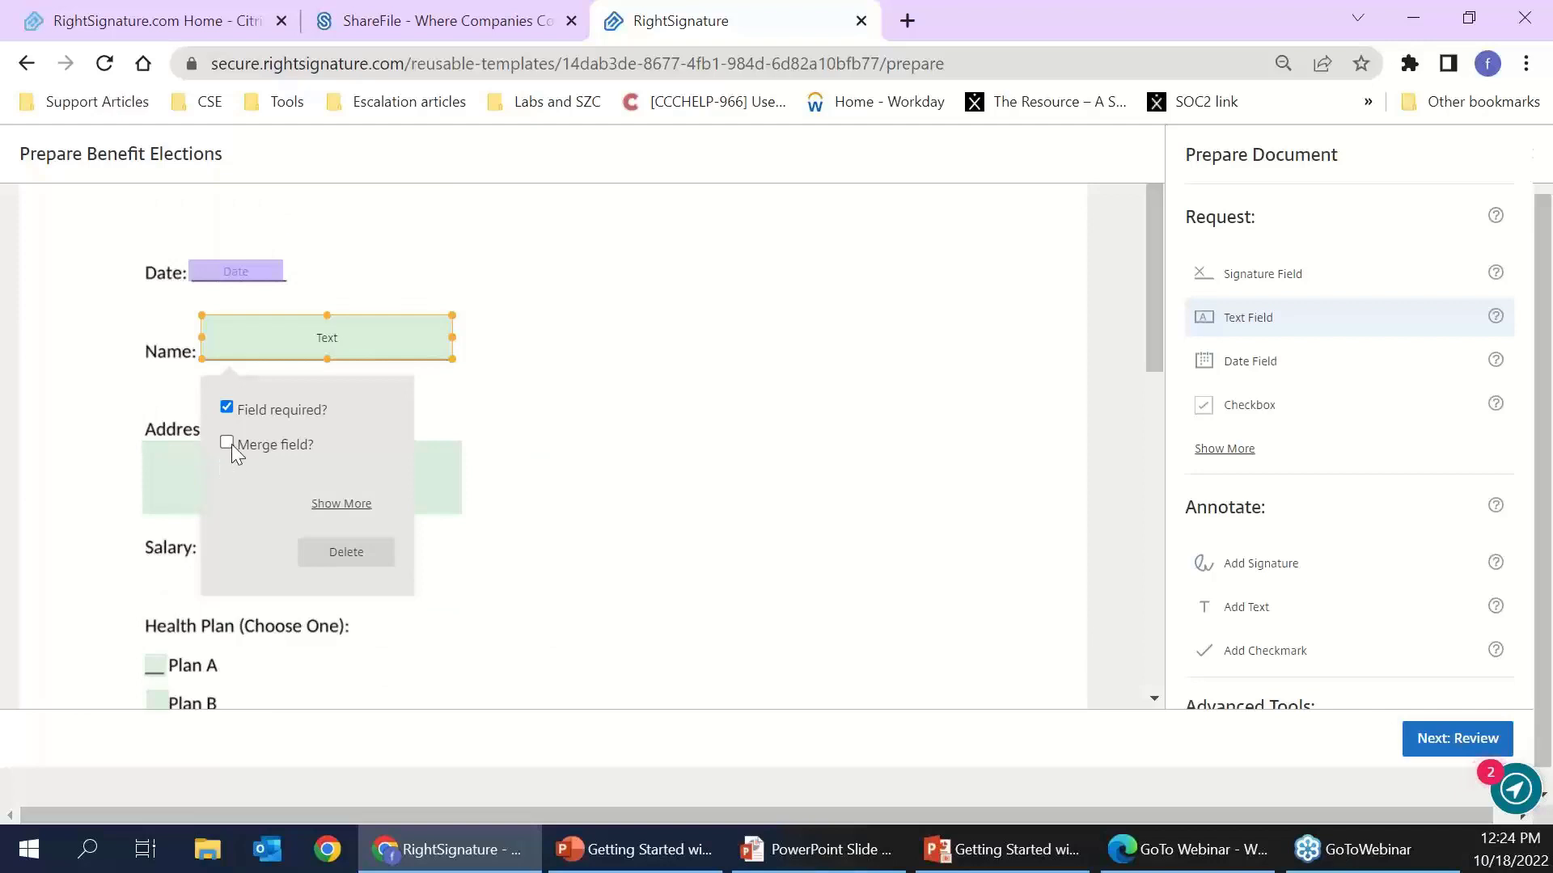
click(227, 444)
scroll(404, 526, down, 1)
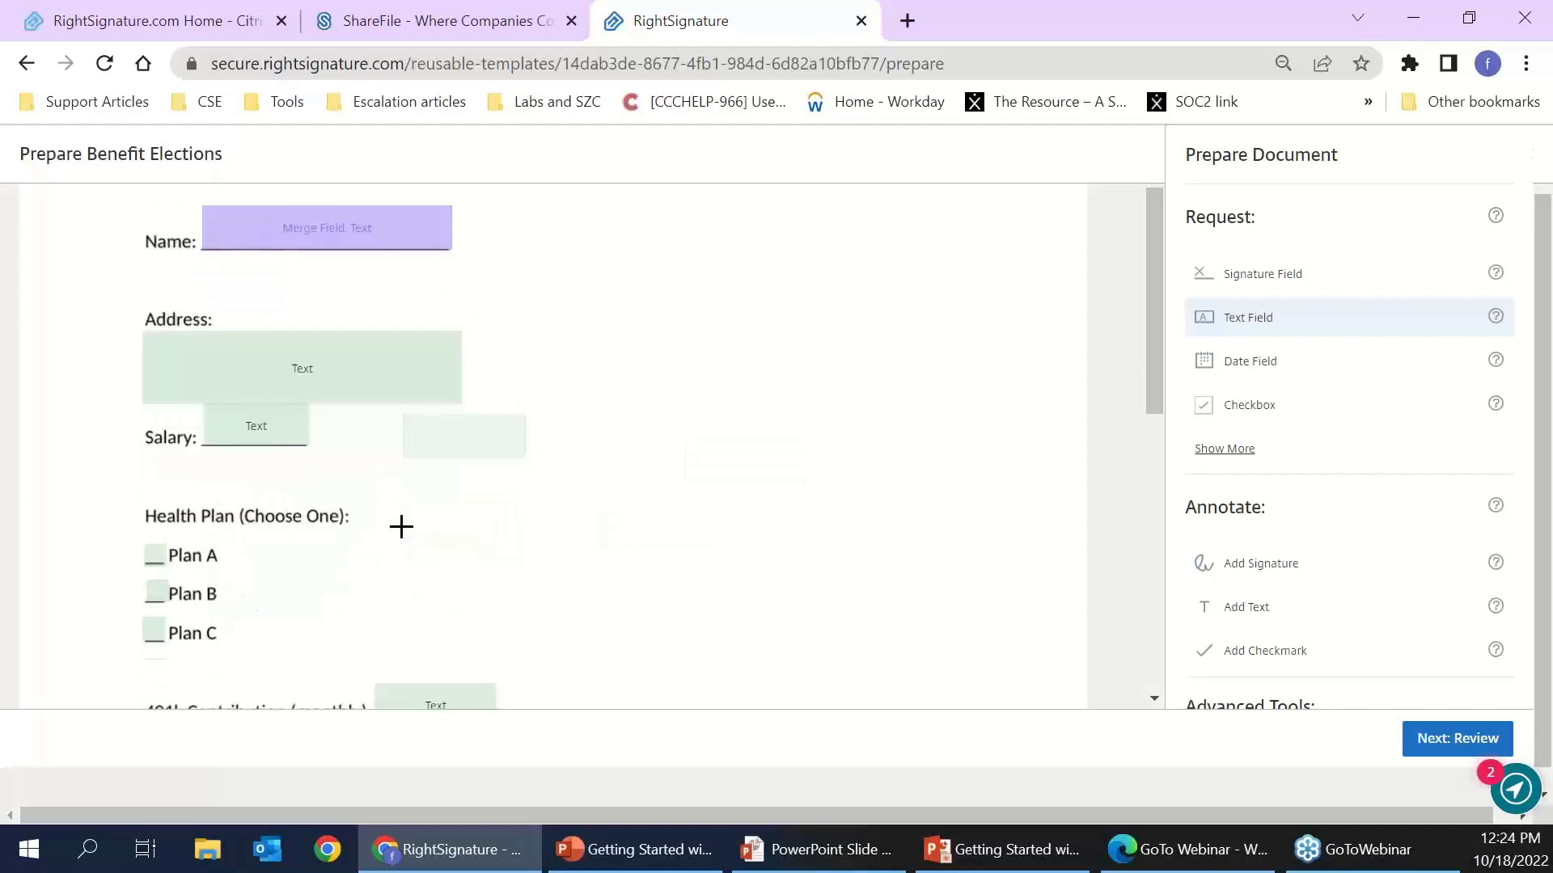
scroll(423, 506, up, 1)
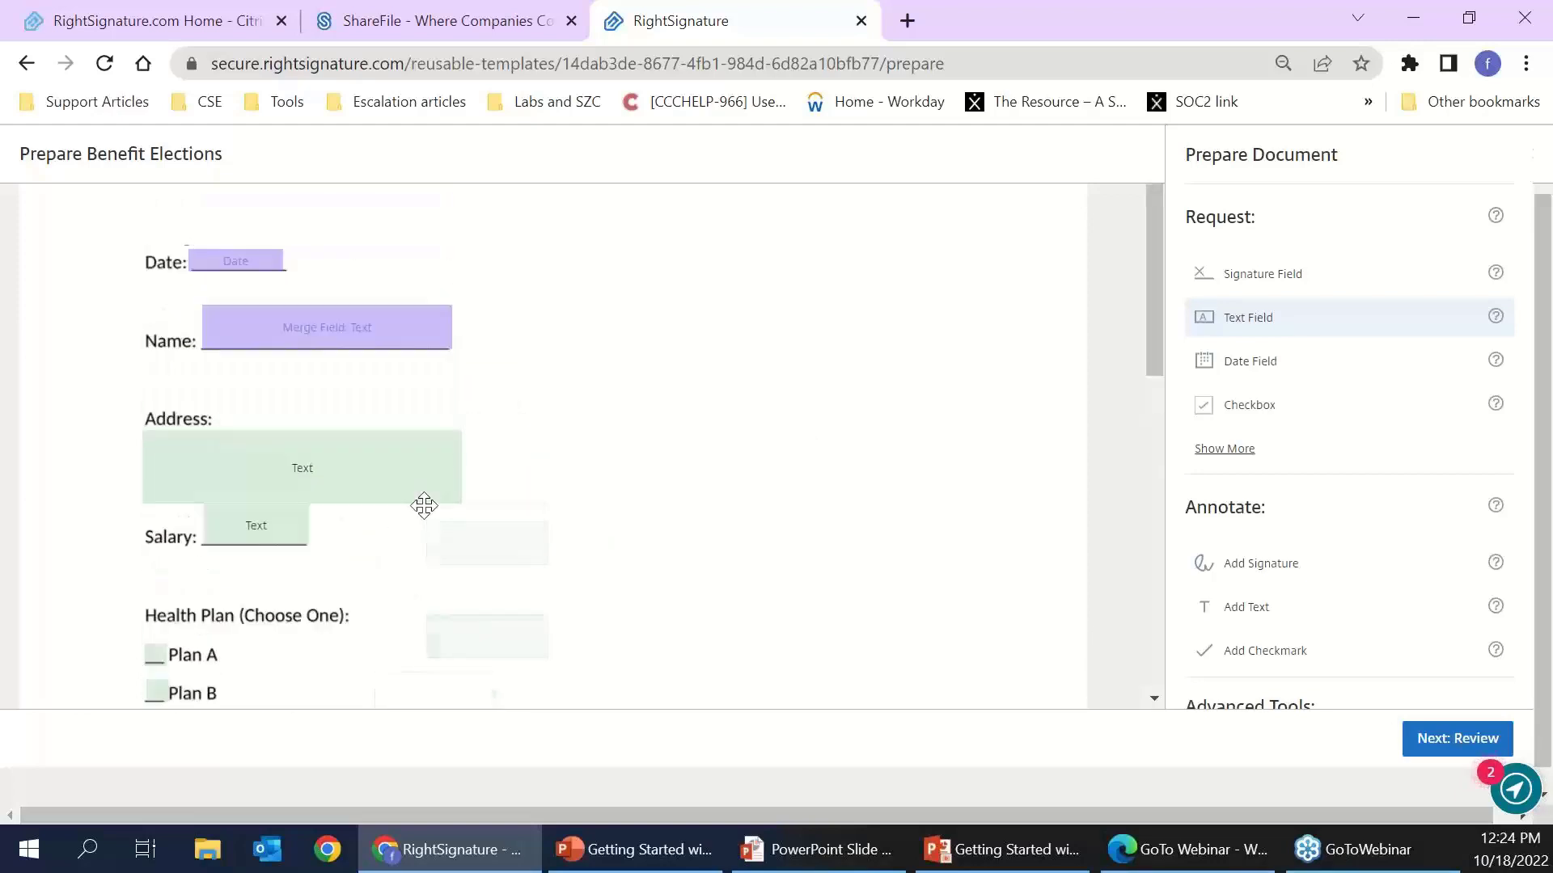
scroll(860, 548, down, 6)
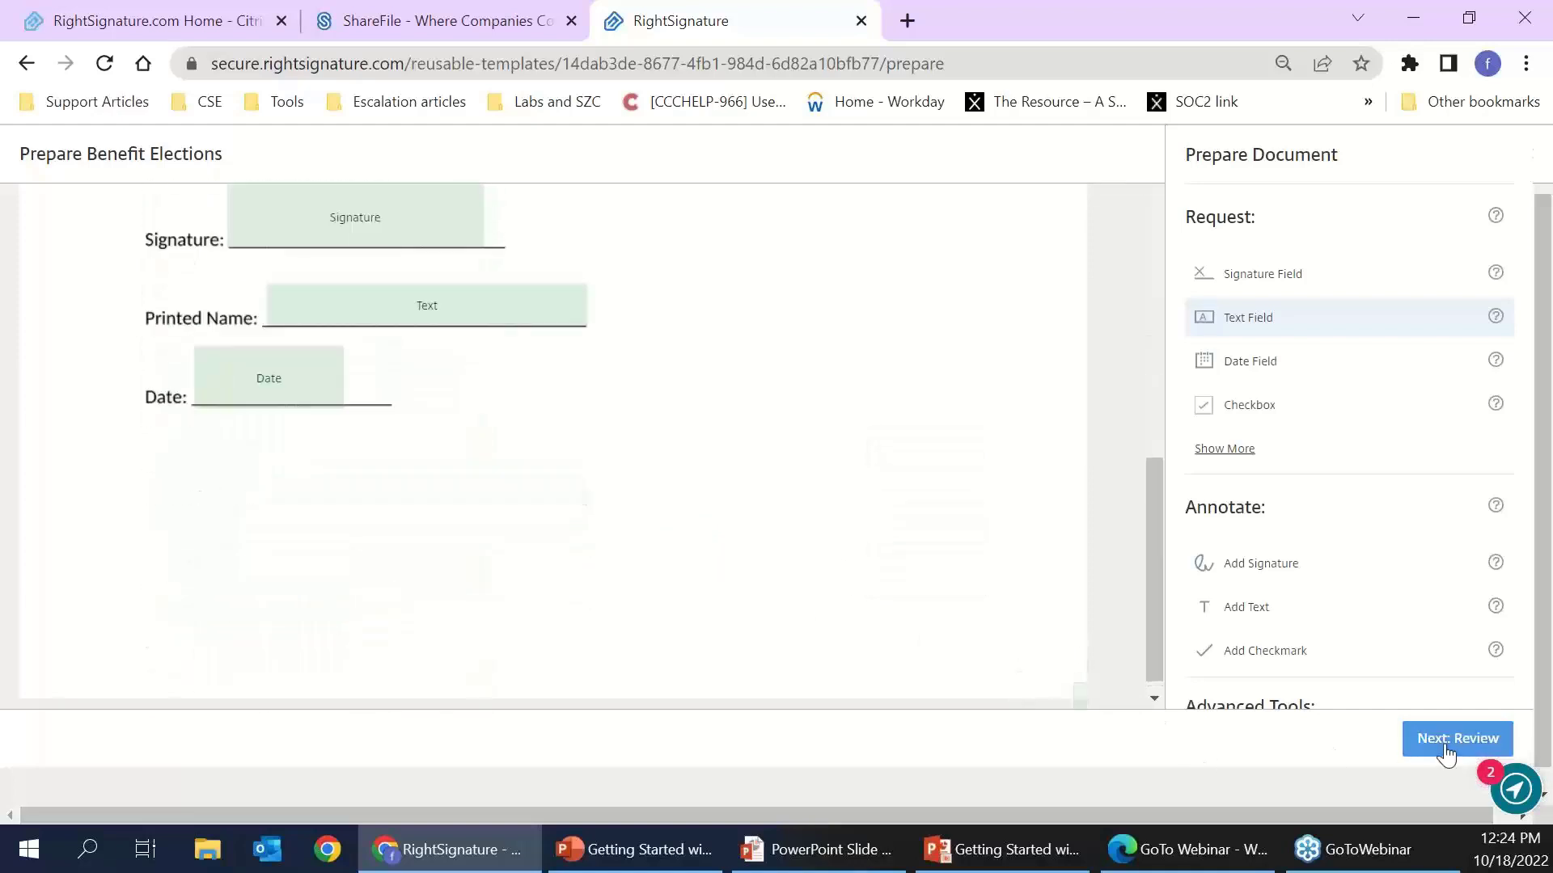
scroll(1362, 606, down, 2)
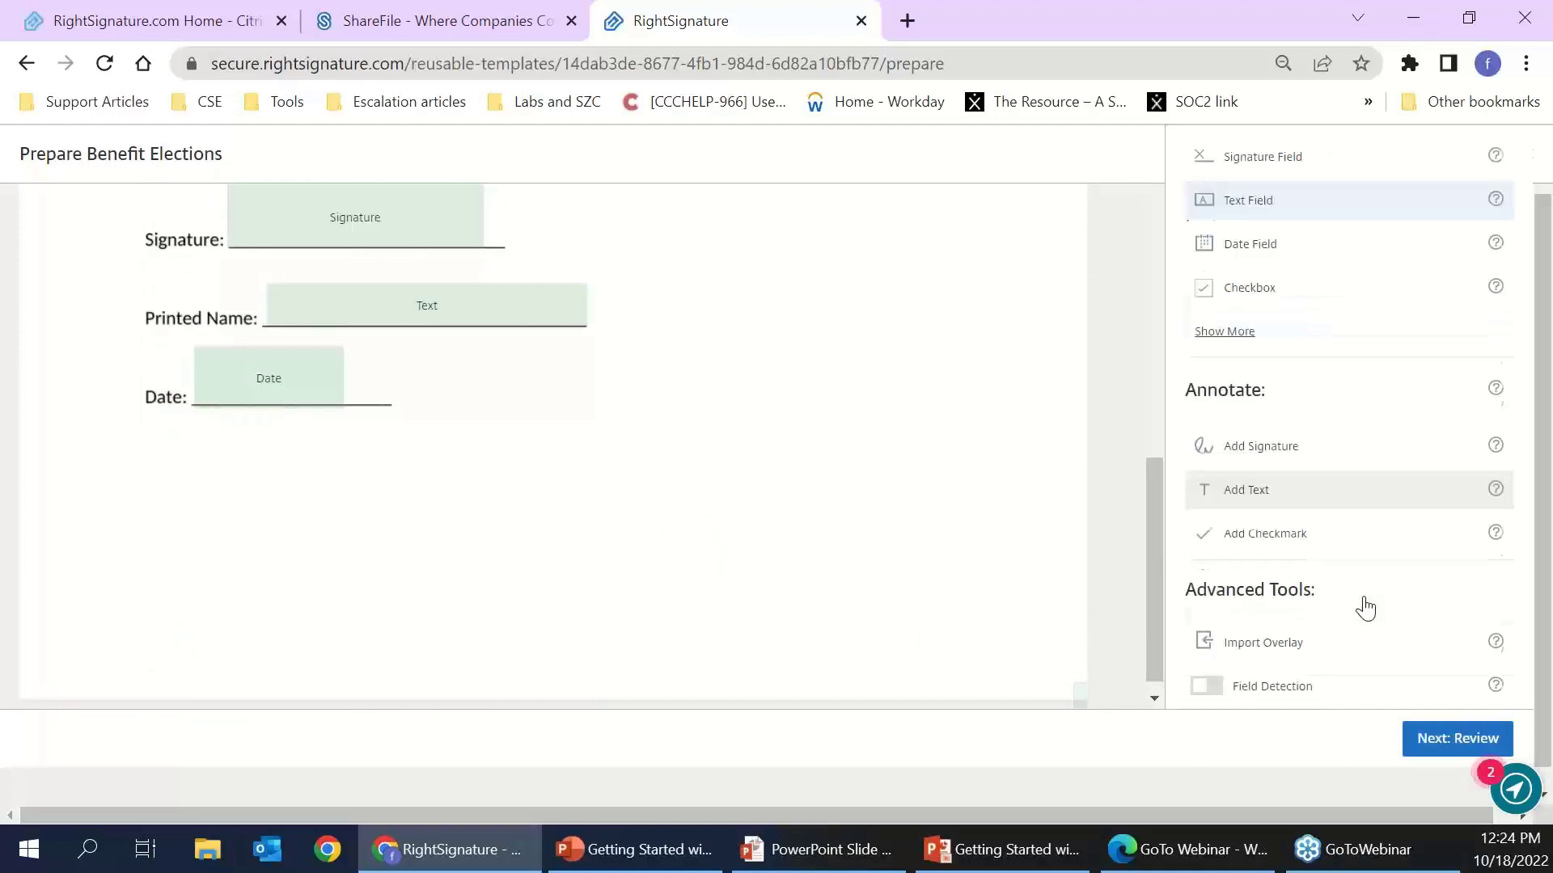
- On the review page, add the tag Form = Benefits and create the template
click(1434, 746)
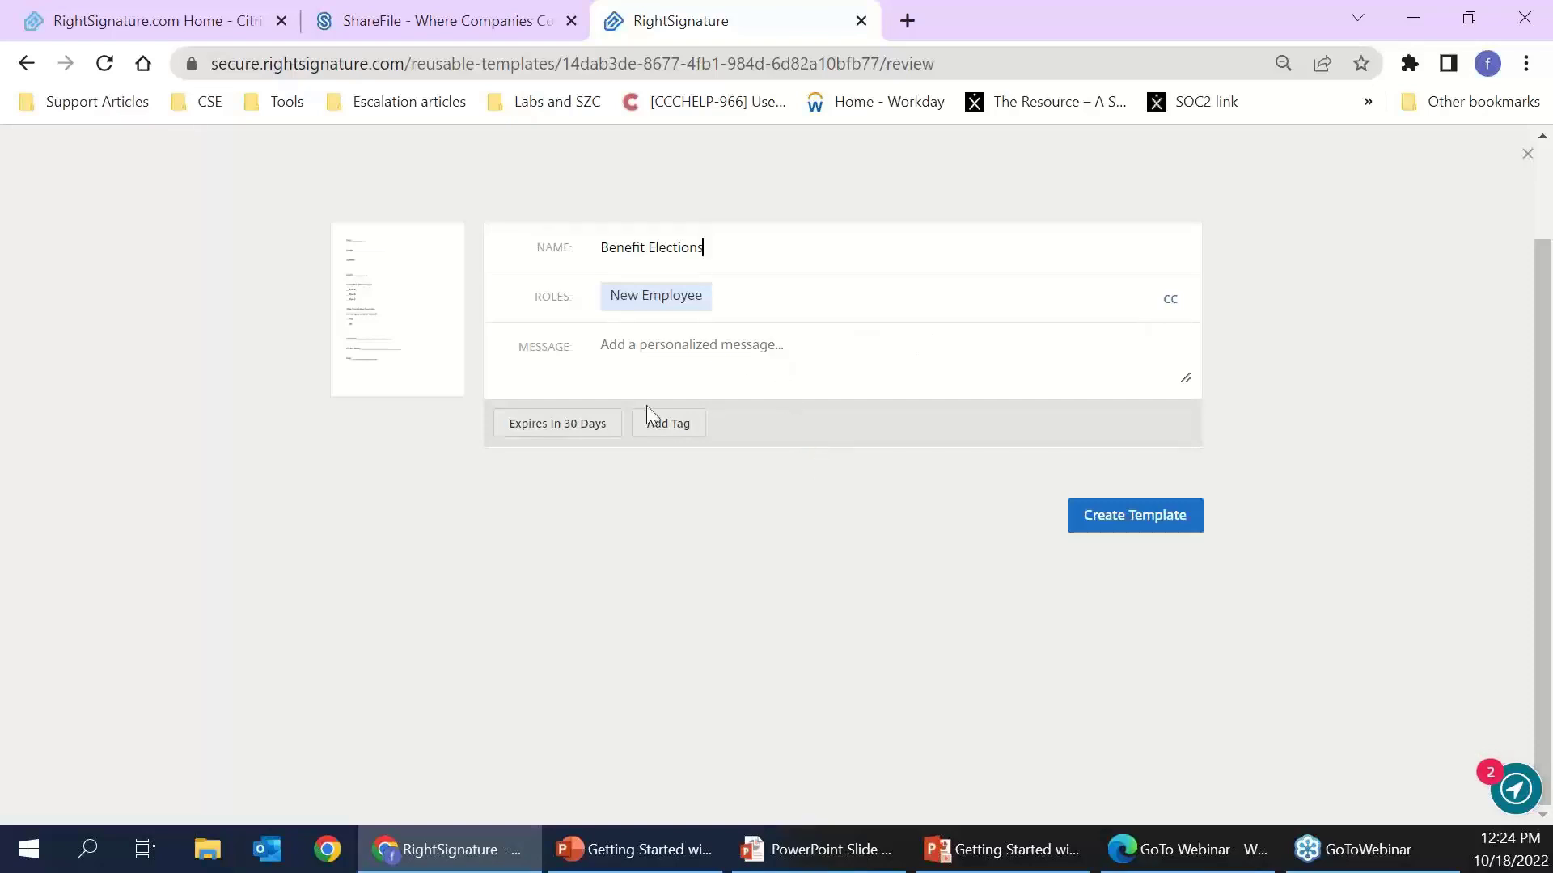
click(551, 430)
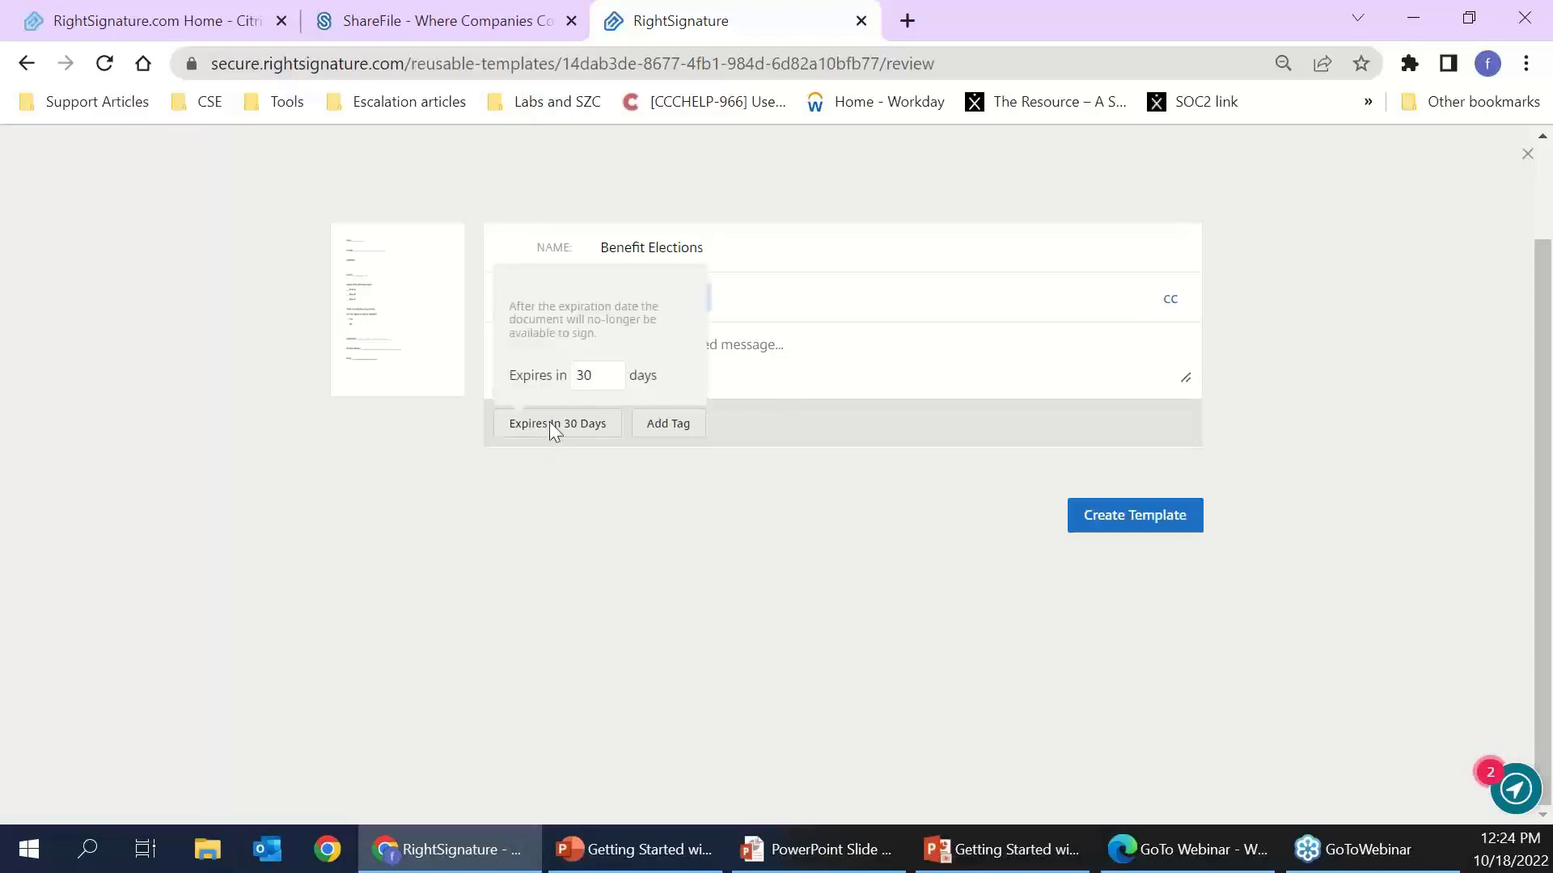
click(671, 425)
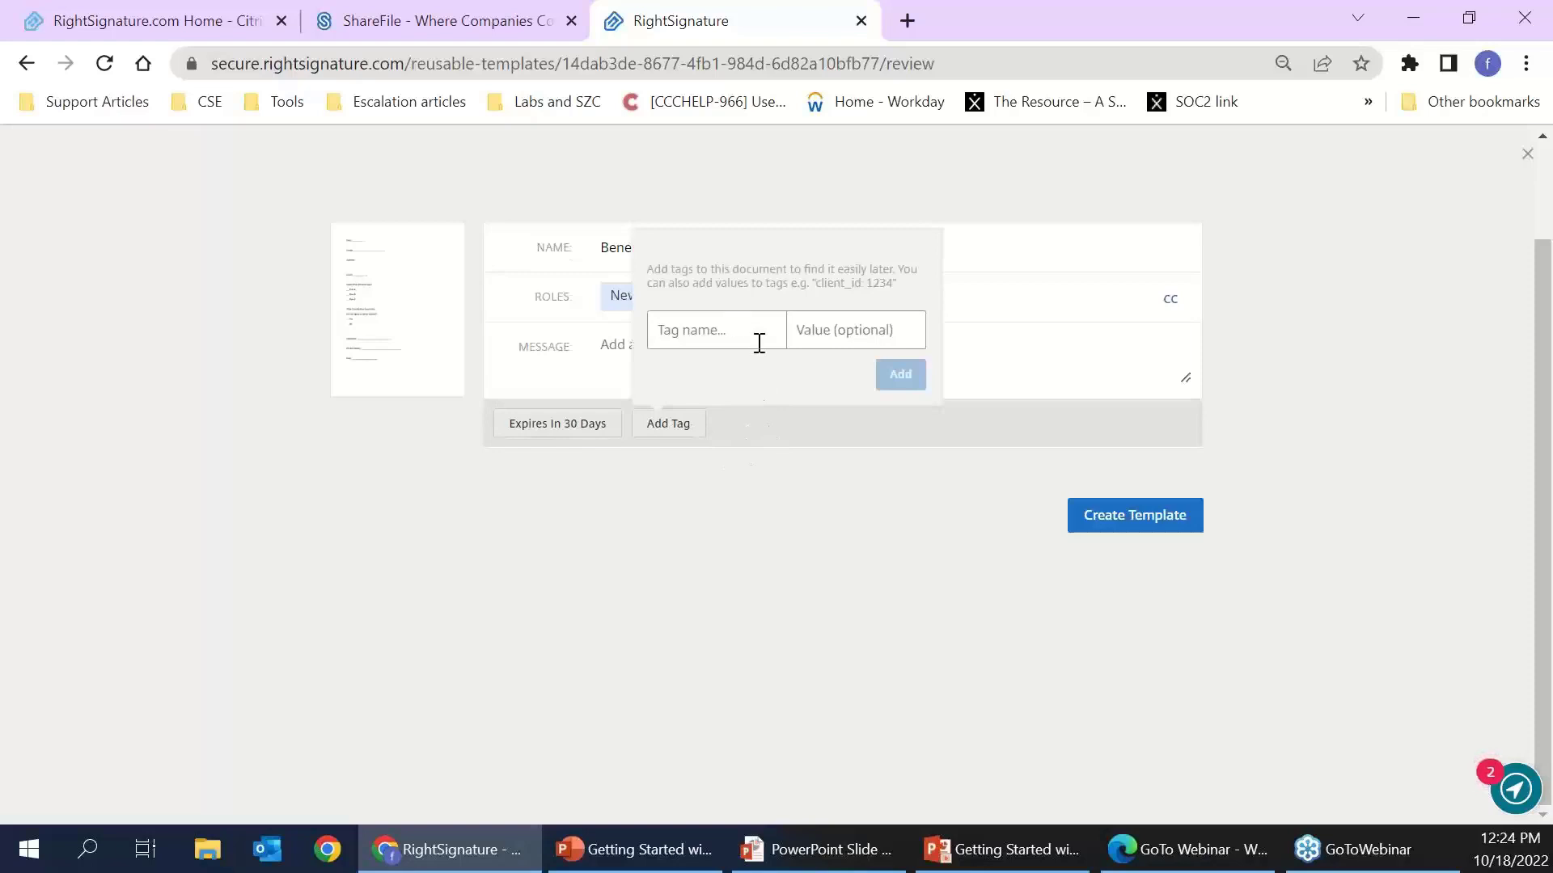
text(Form)
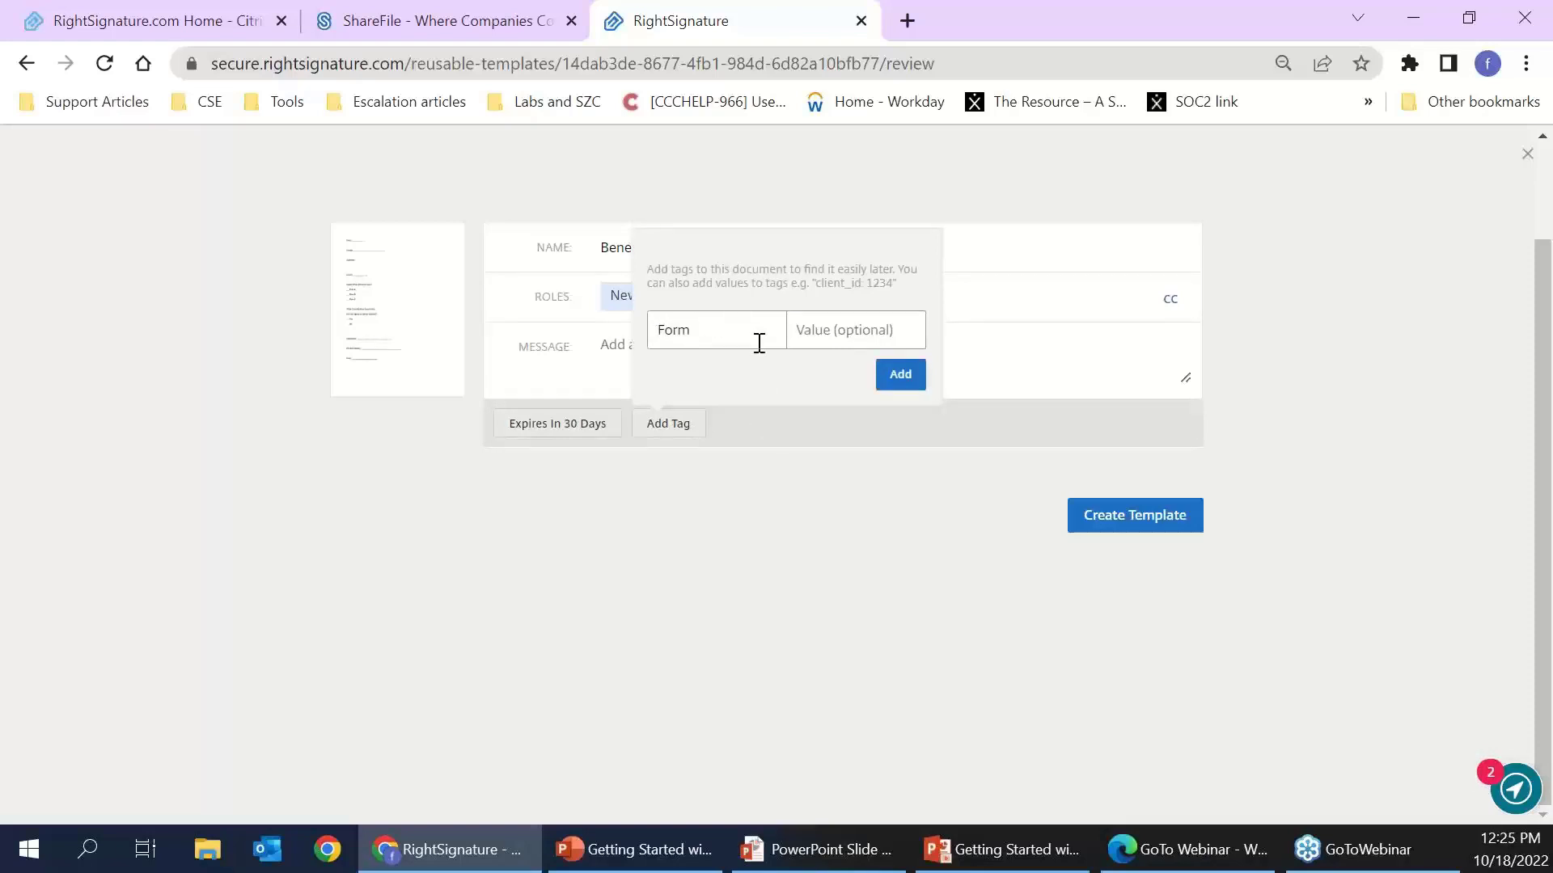
text(Benefits)
click(900, 375)
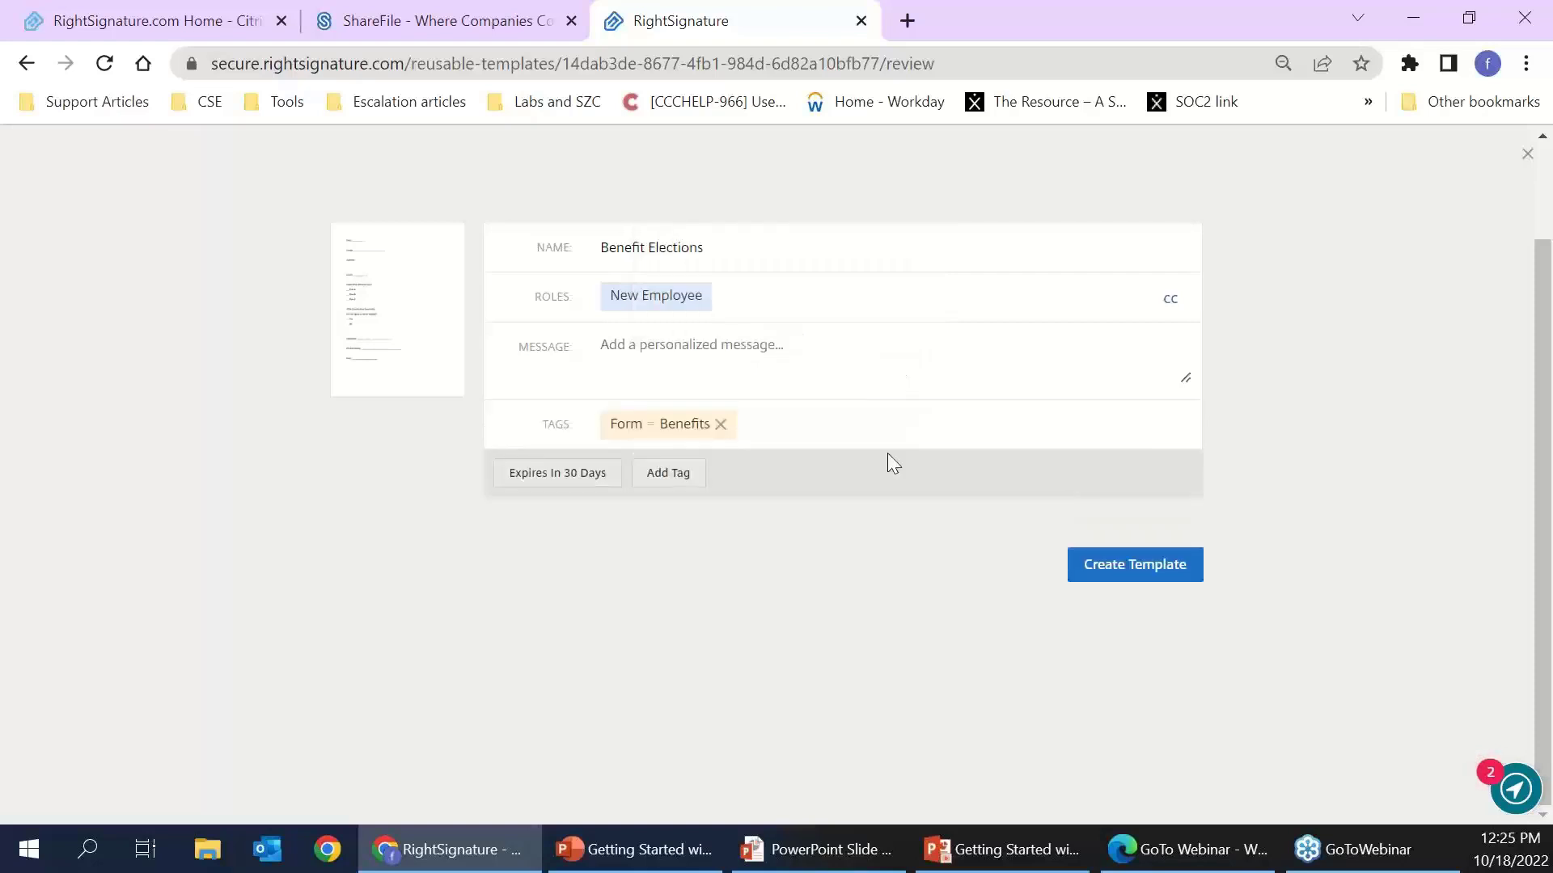
click(1147, 579)
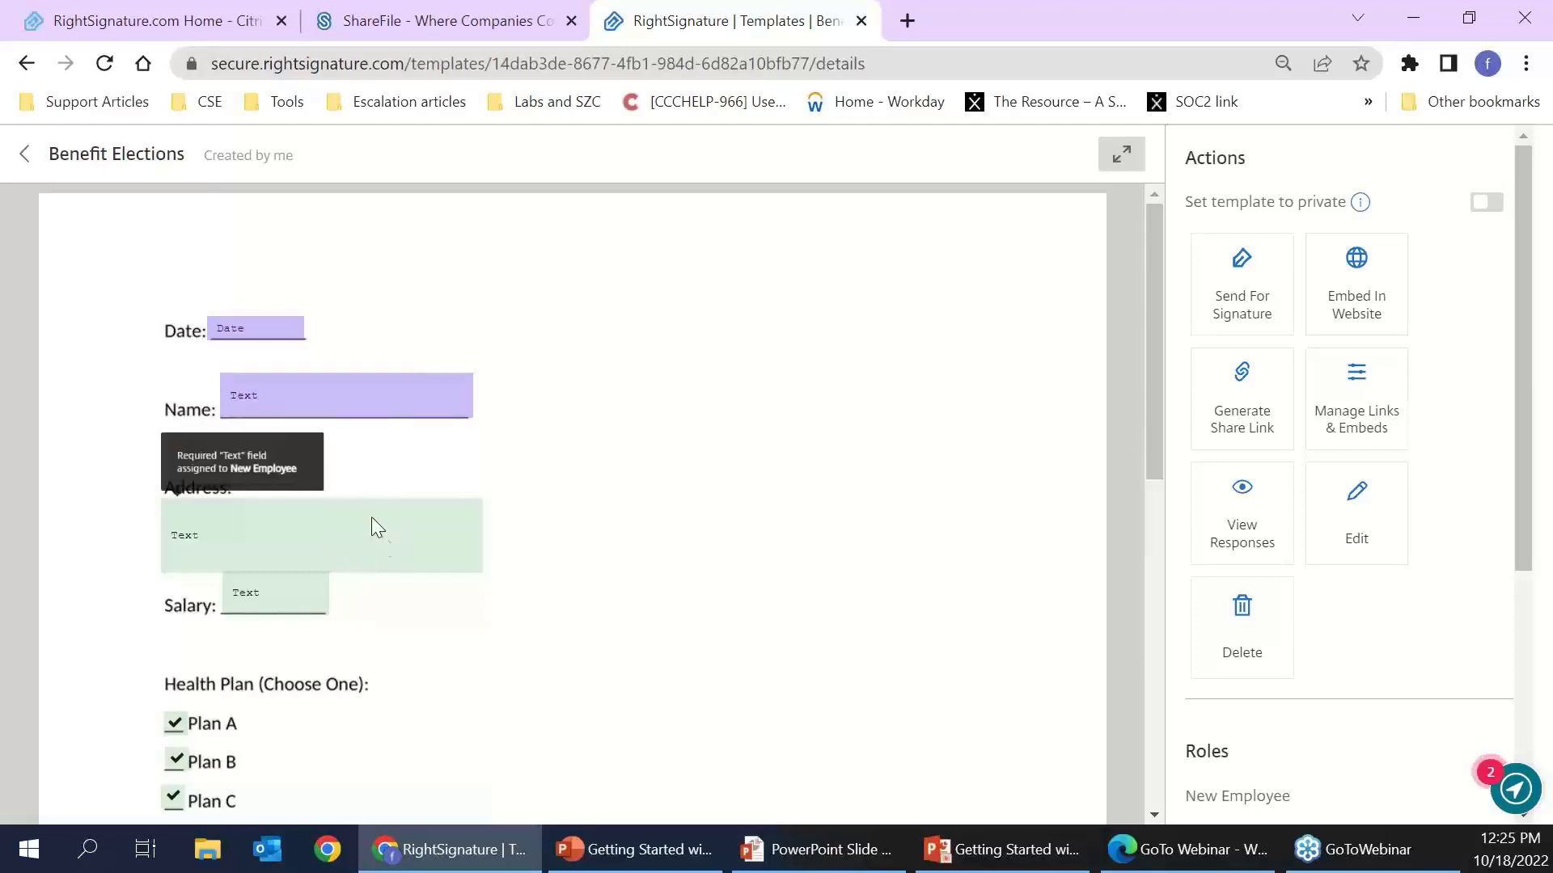
scroll(495, 554, down, 1)
scroll(1393, 665, down, 2)
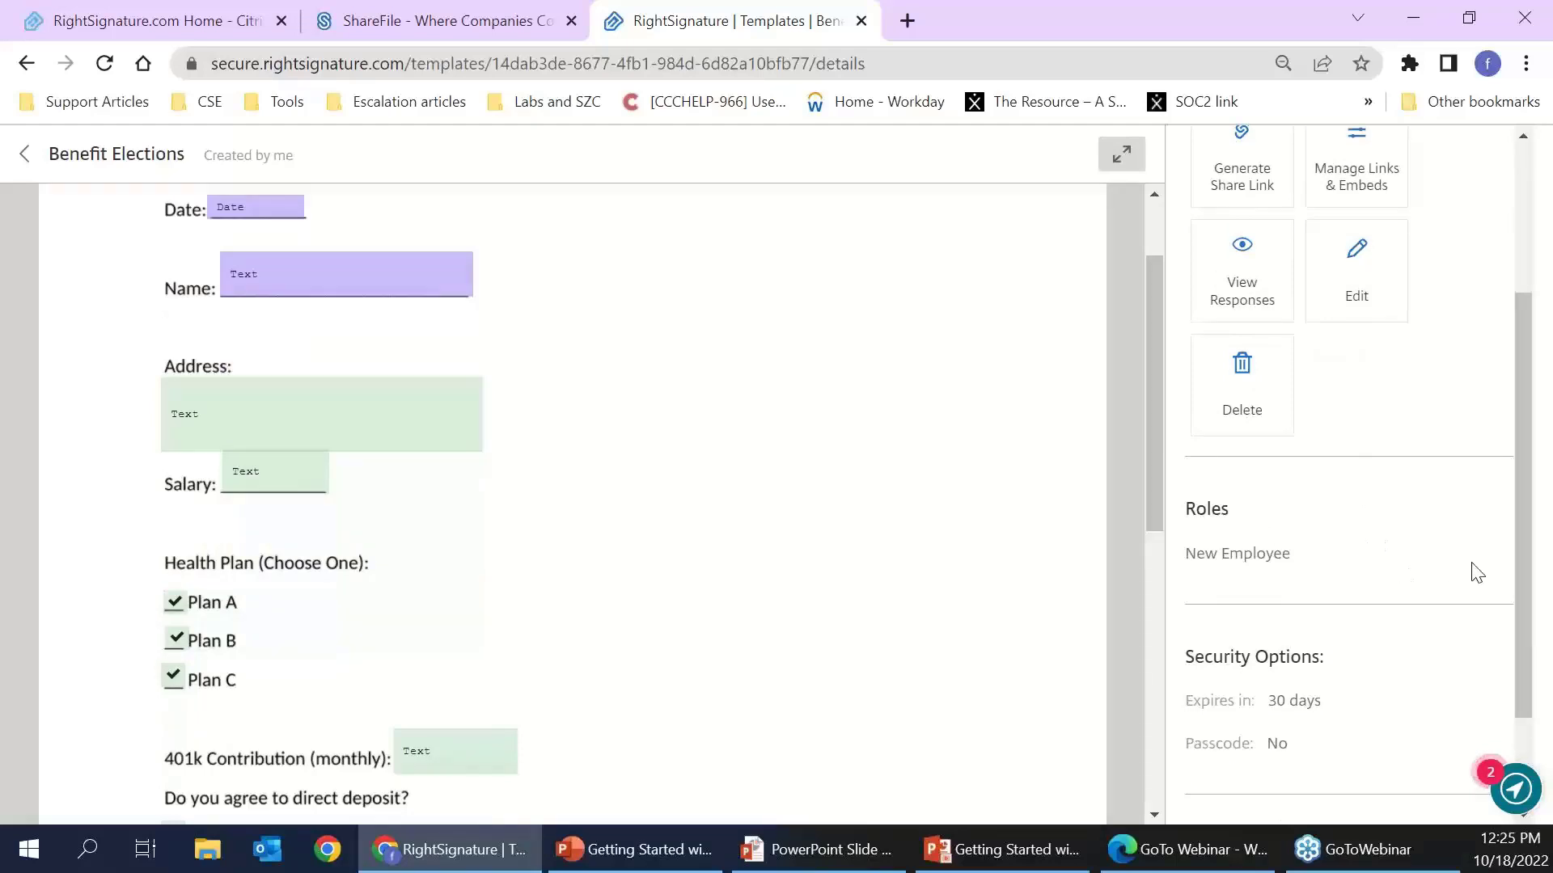
scroll(582, 382, up, 1)
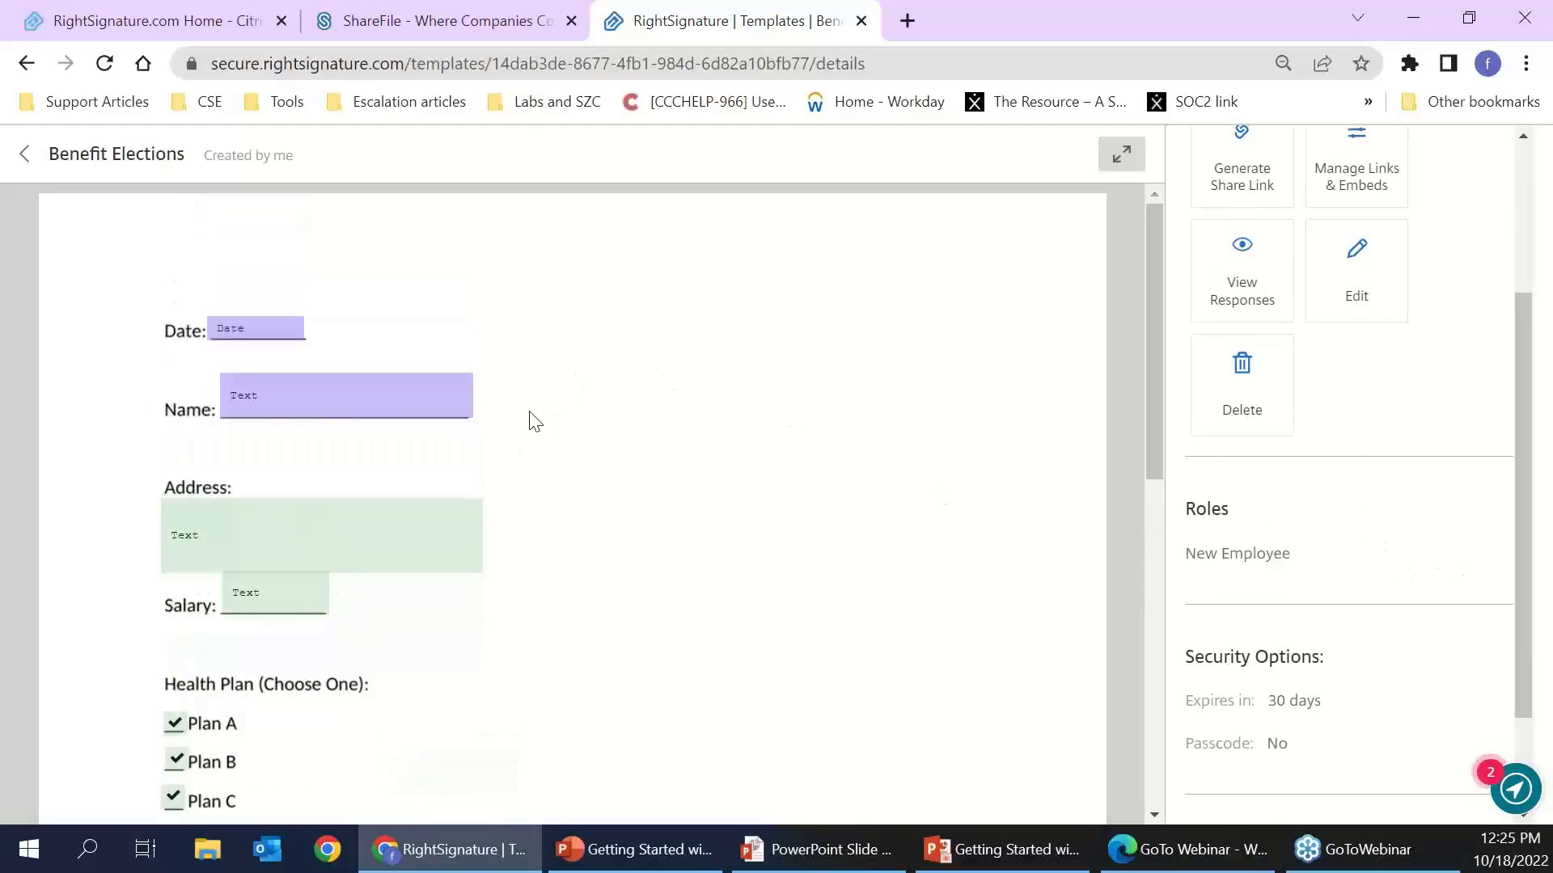
scroll(530, 418, down, 1)
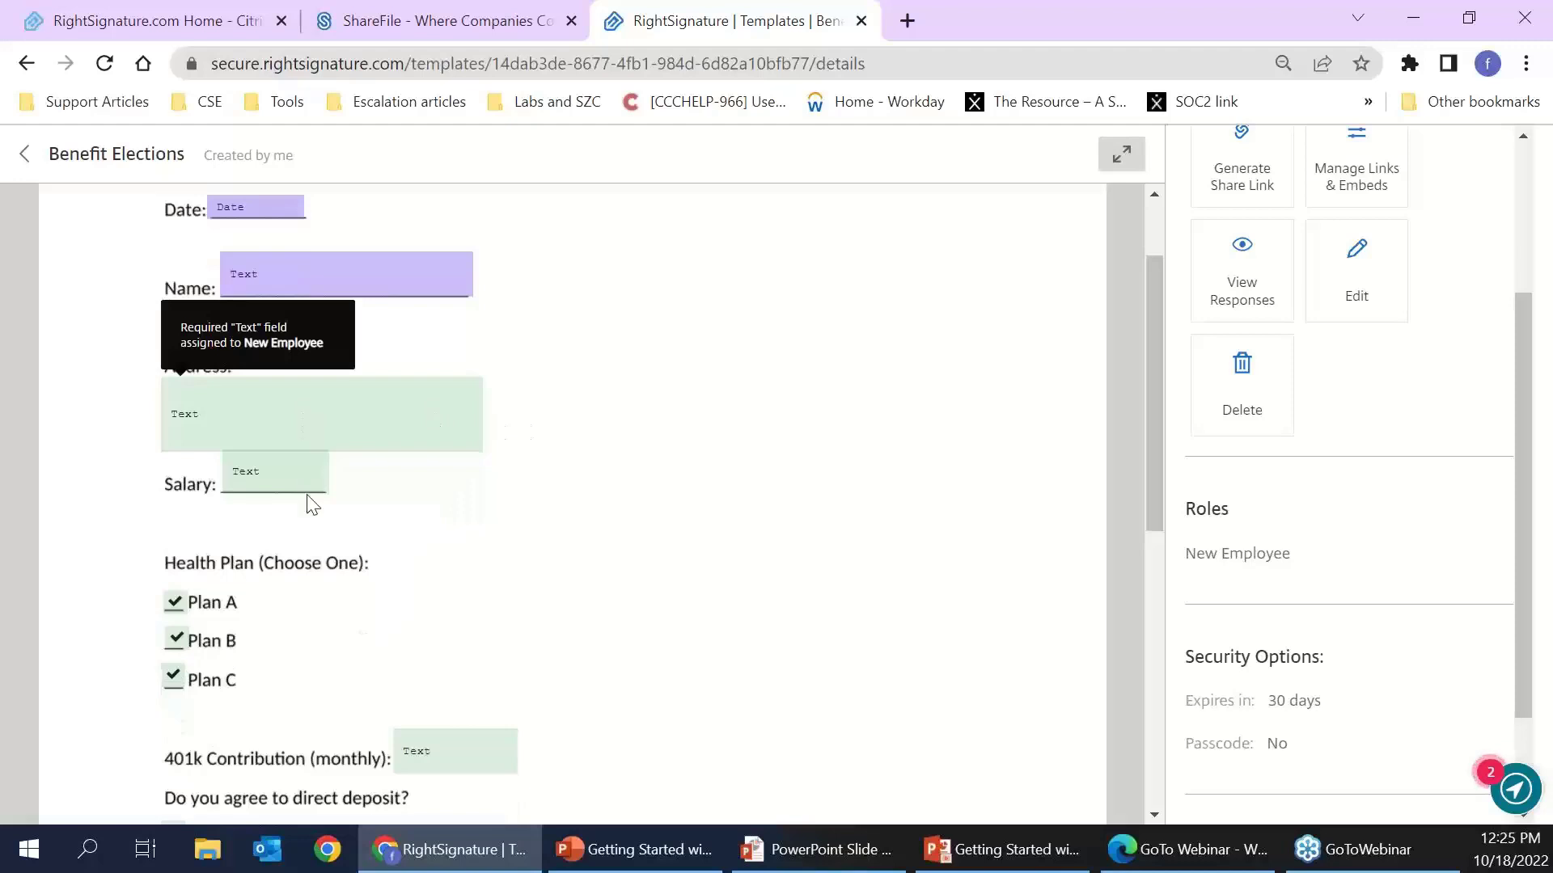
scroll(304, 485, down, 5)
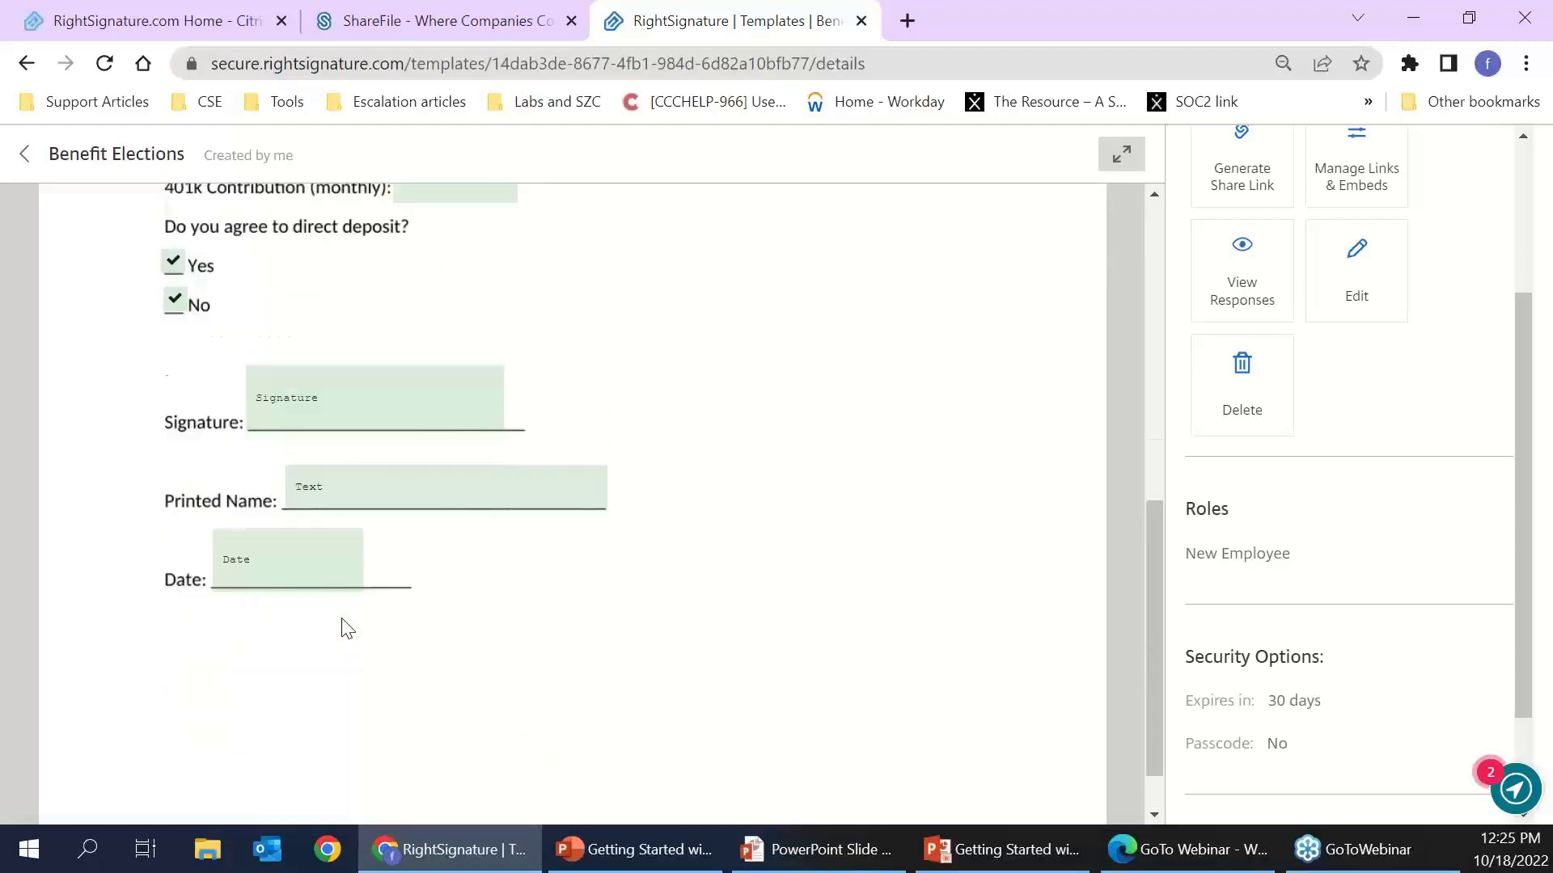
scroll(347, 629, up, 4)
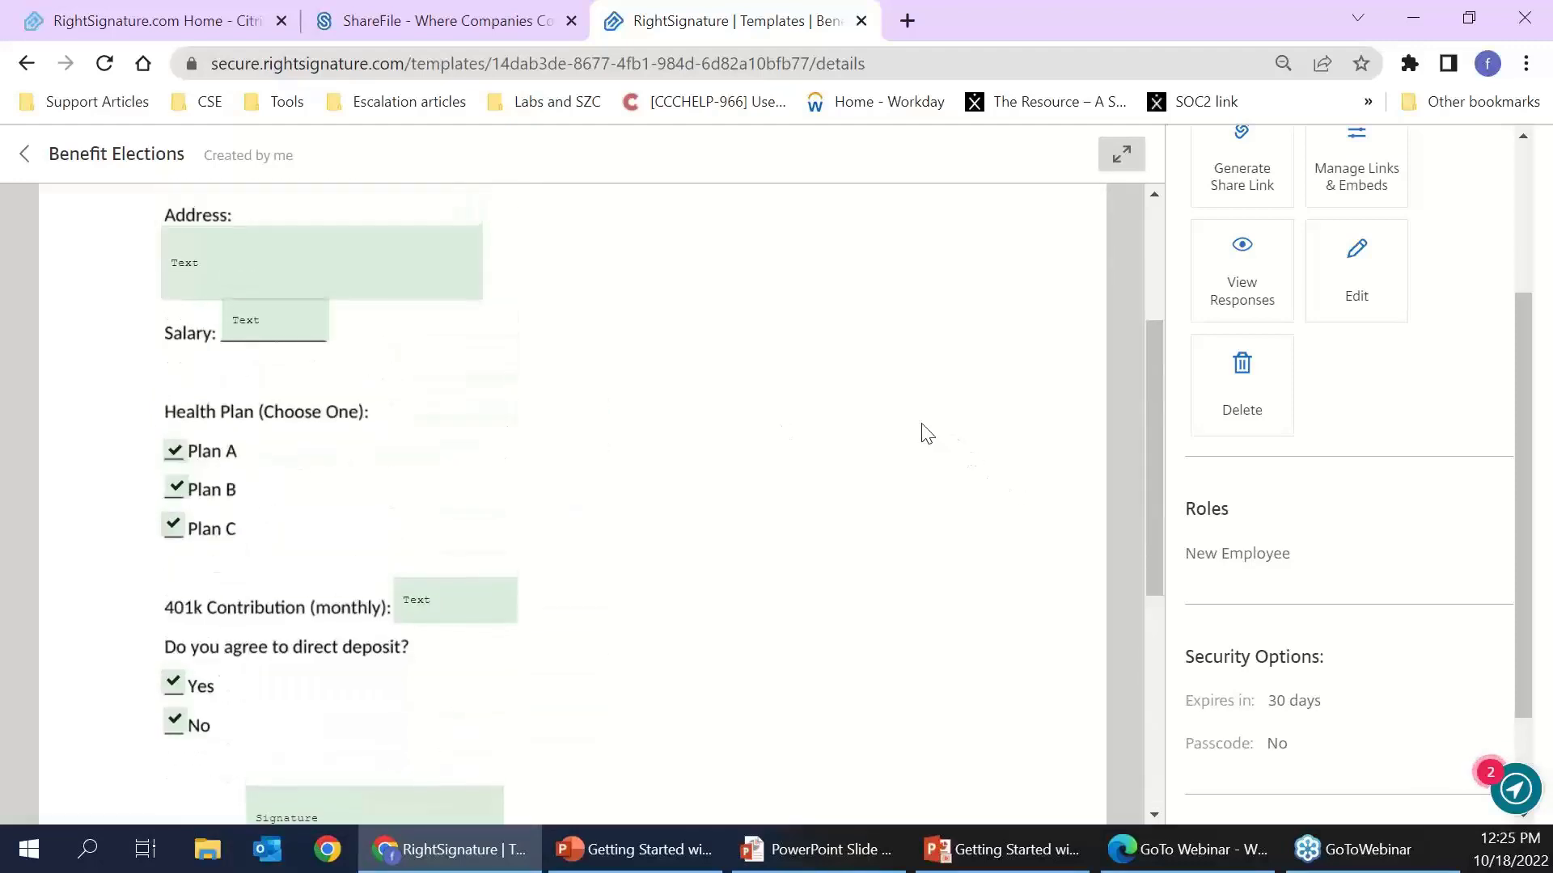
scroll(927, 434, up, 3)
scroll(1335, 404, up, 3)
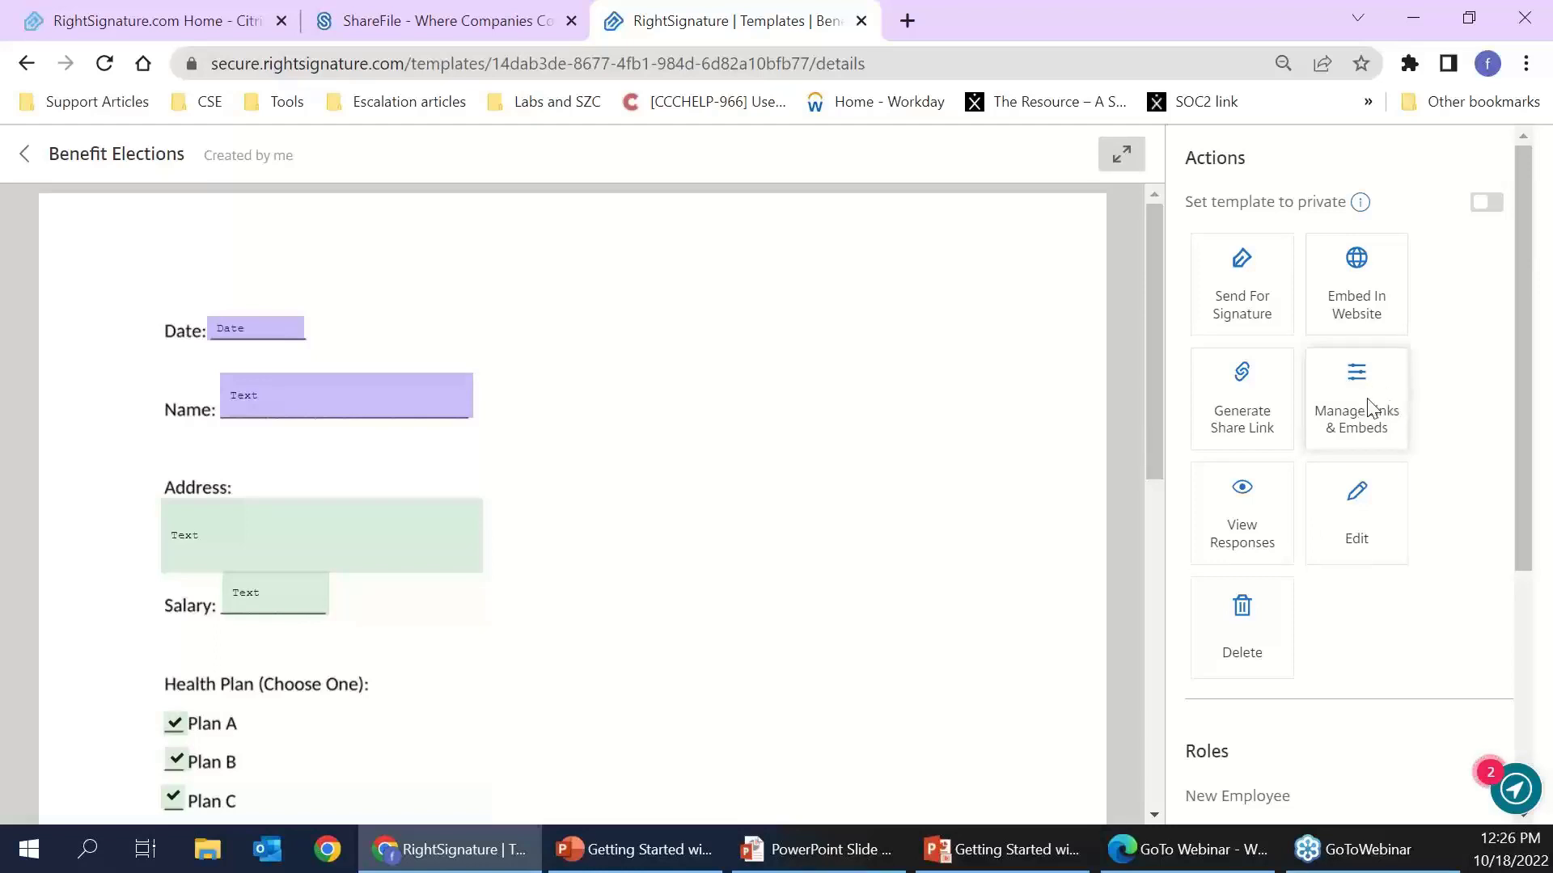
- Try generating a share link, then close the share-link unavailable notice
click(1205, 429)
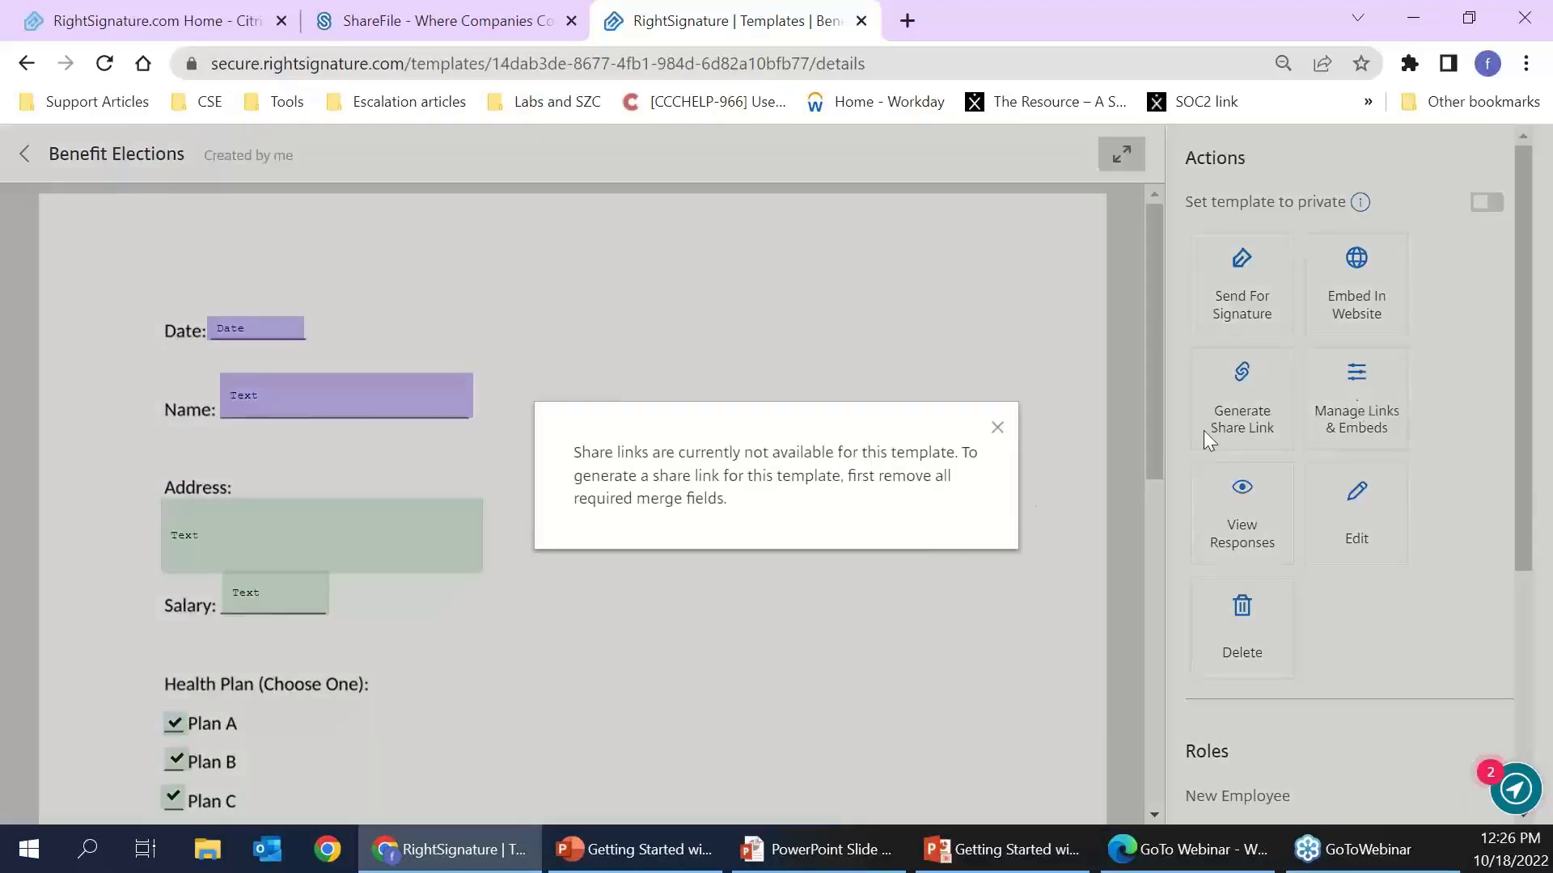
drag(987, 429, 992, 437)
click(999, 426)
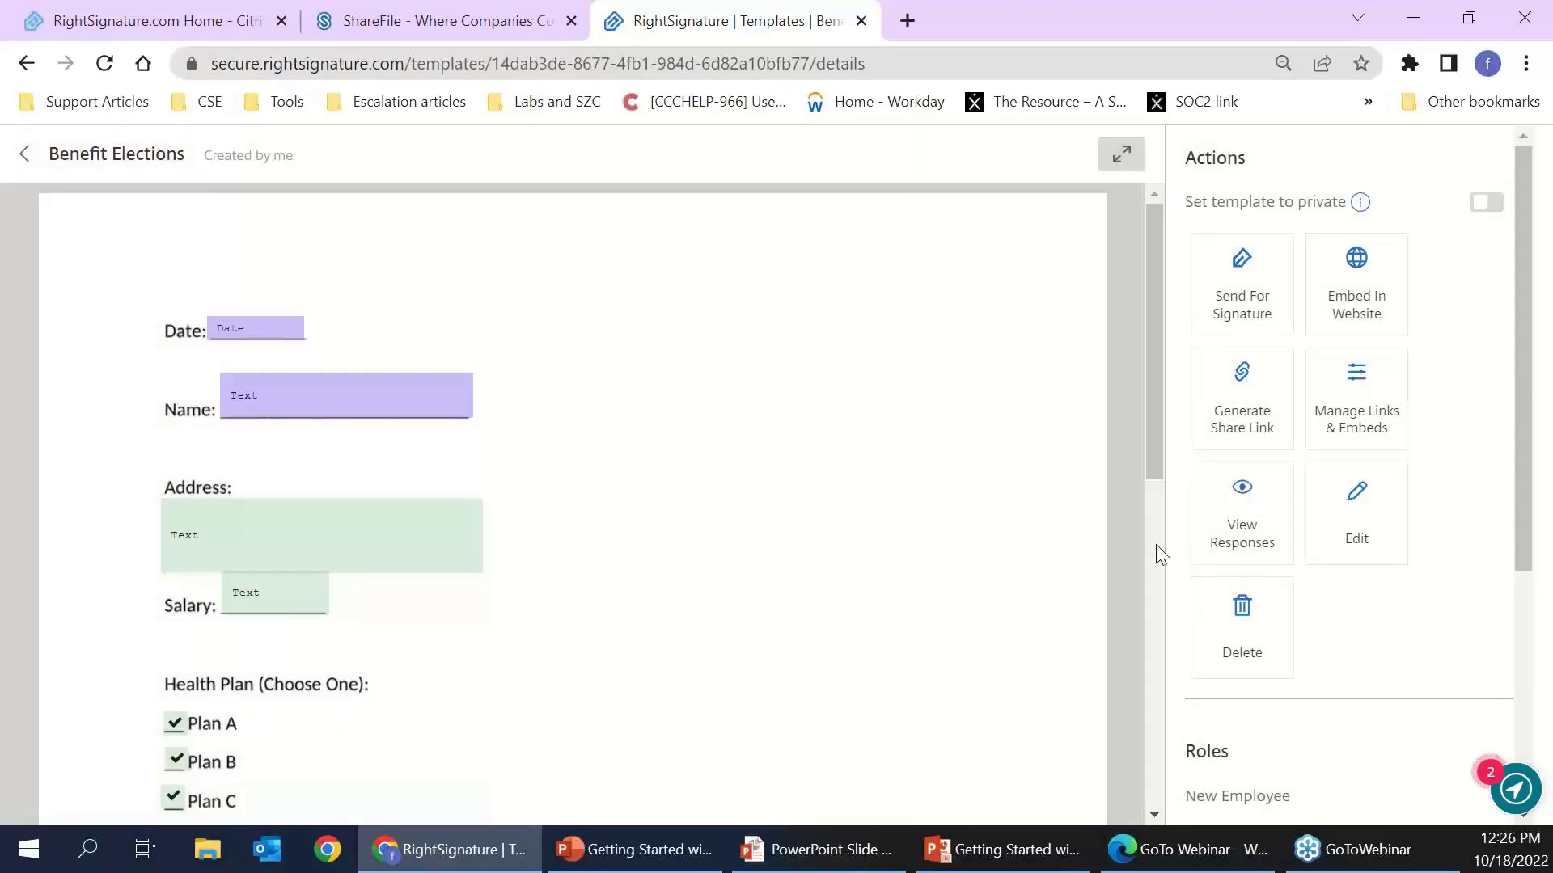
- Check the template's responses, then reopen Benefit Elections details from the Templates list
click(1246, 524)
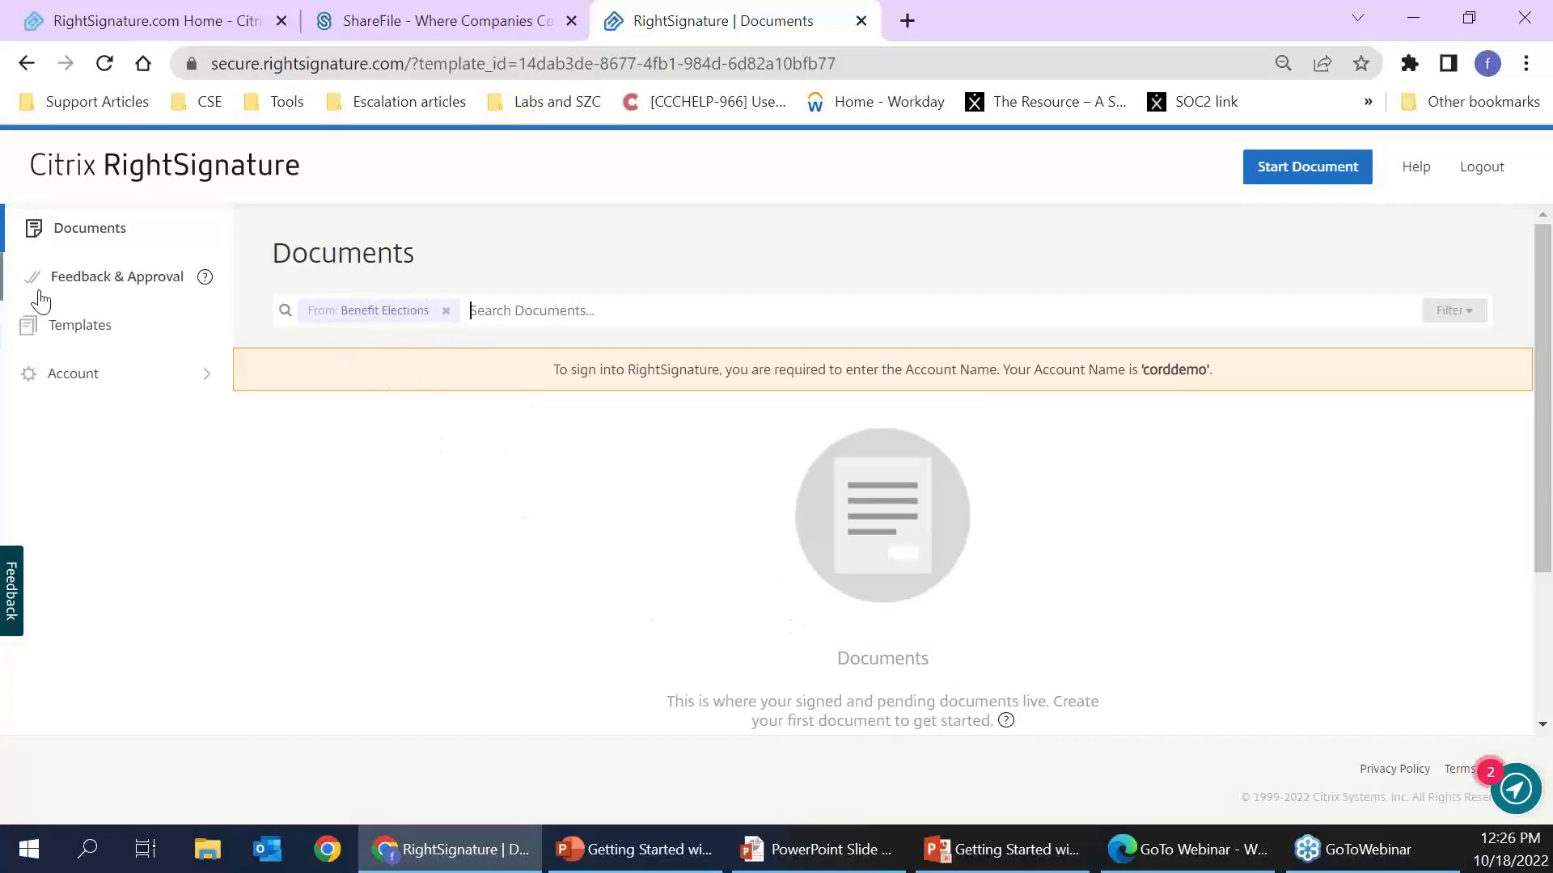
click(82, 333)
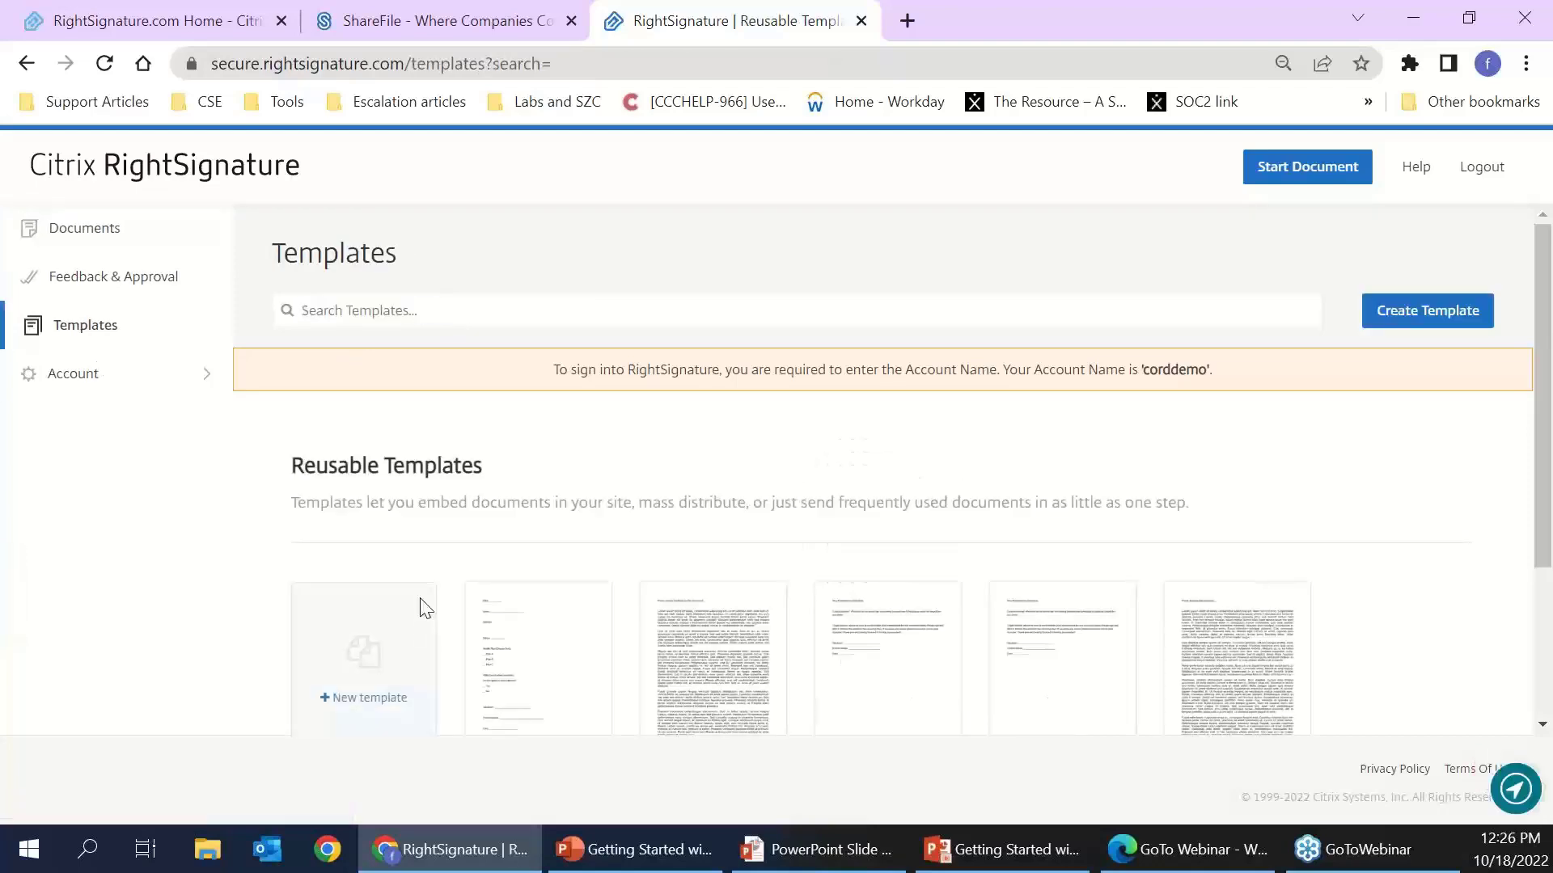
scroll(533, 404, down, 3)
click(546, 432)
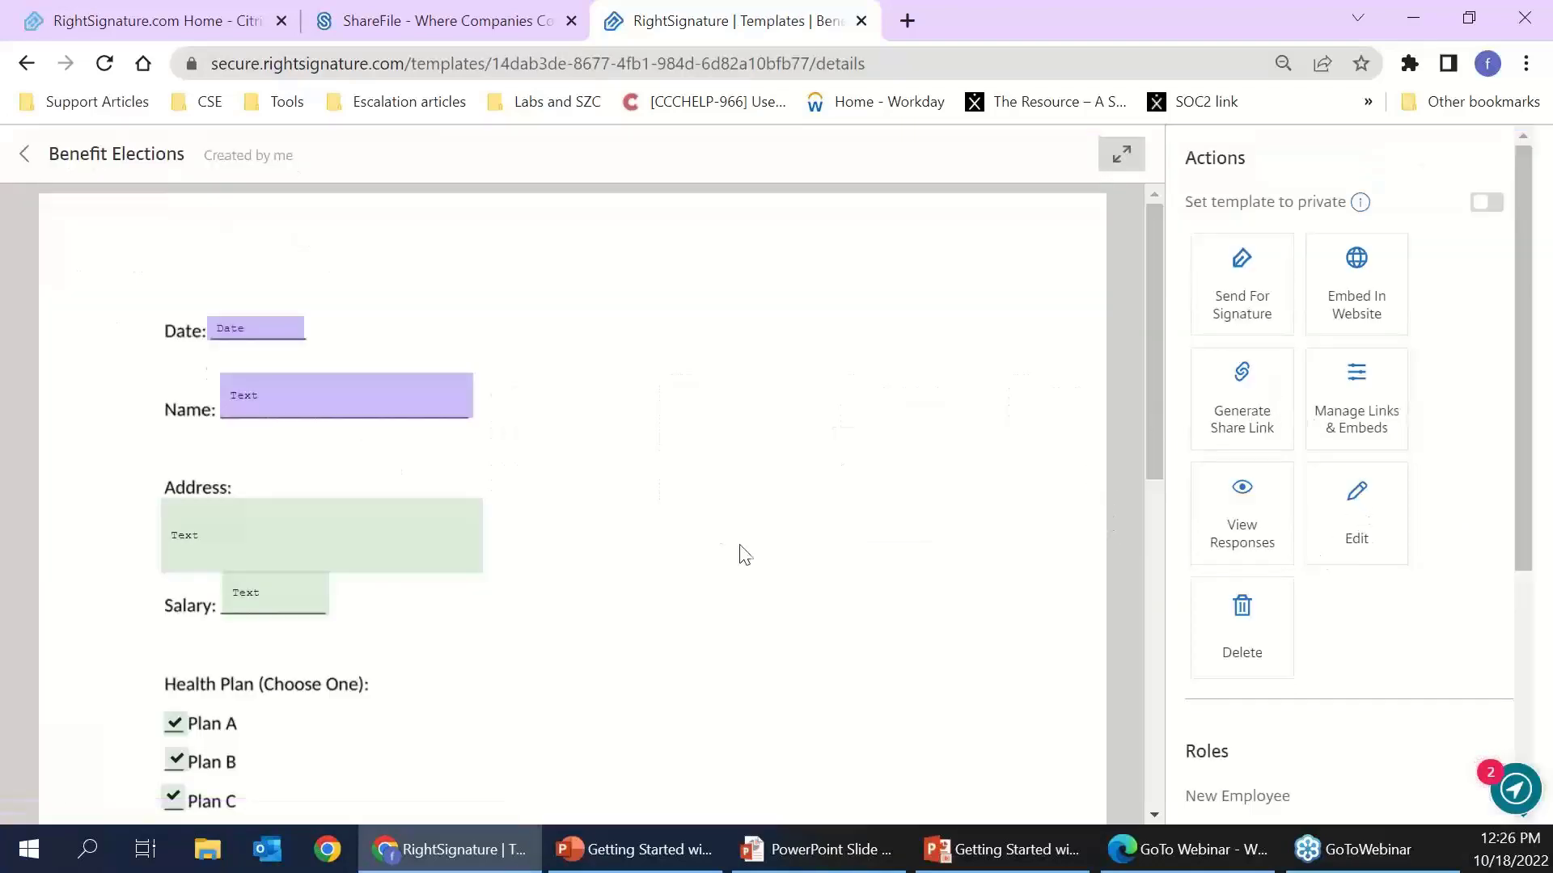
scroll(744, 415, down, 1)
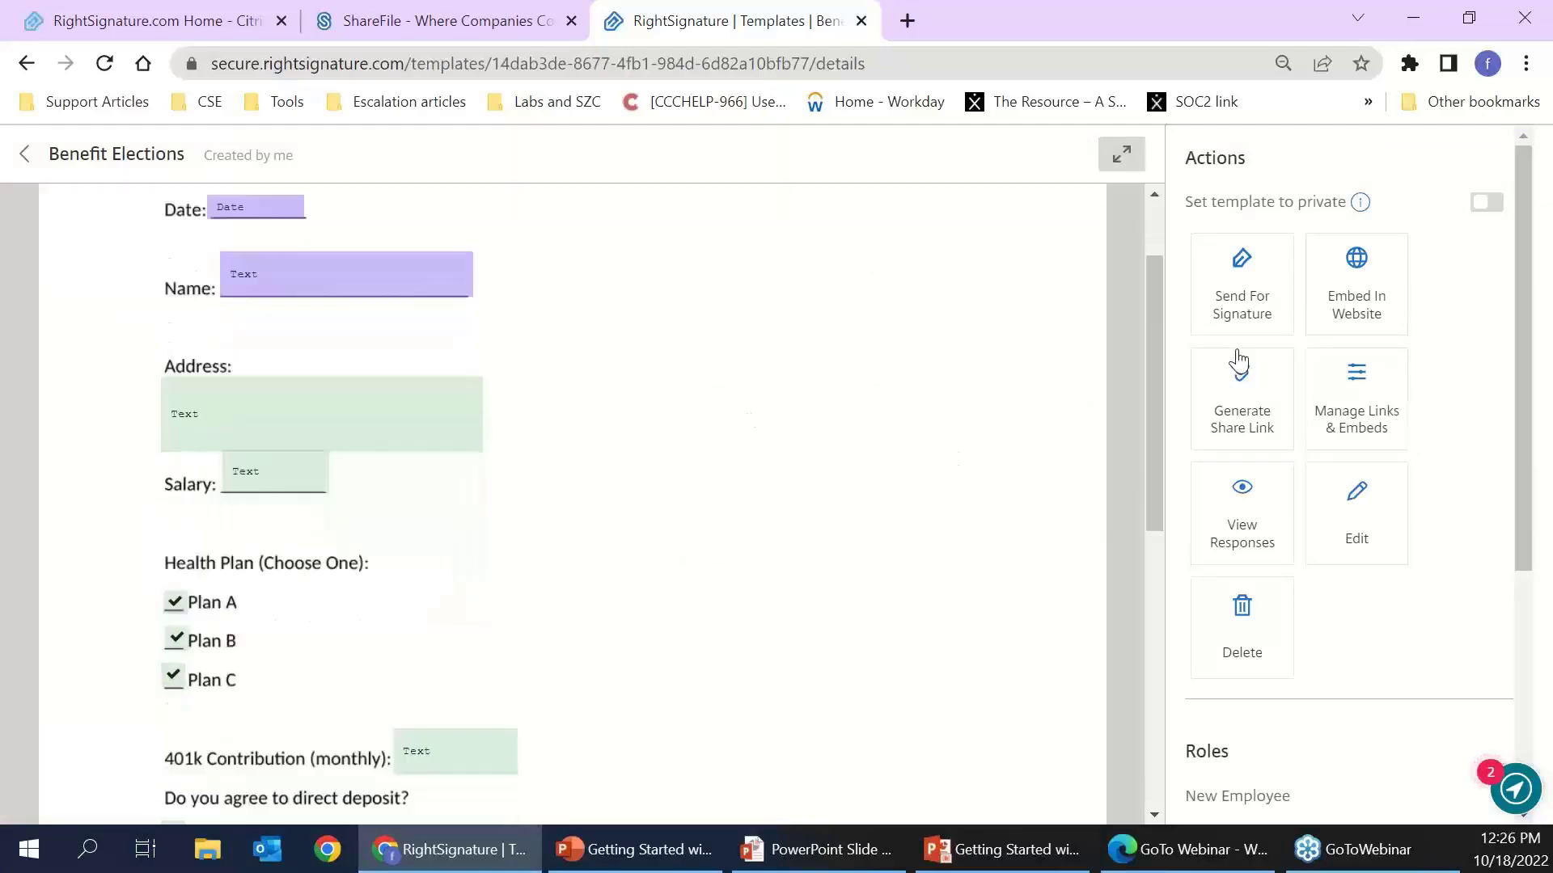
- Start sending the template for signature with the demo contact as signer
click(1224, 310)
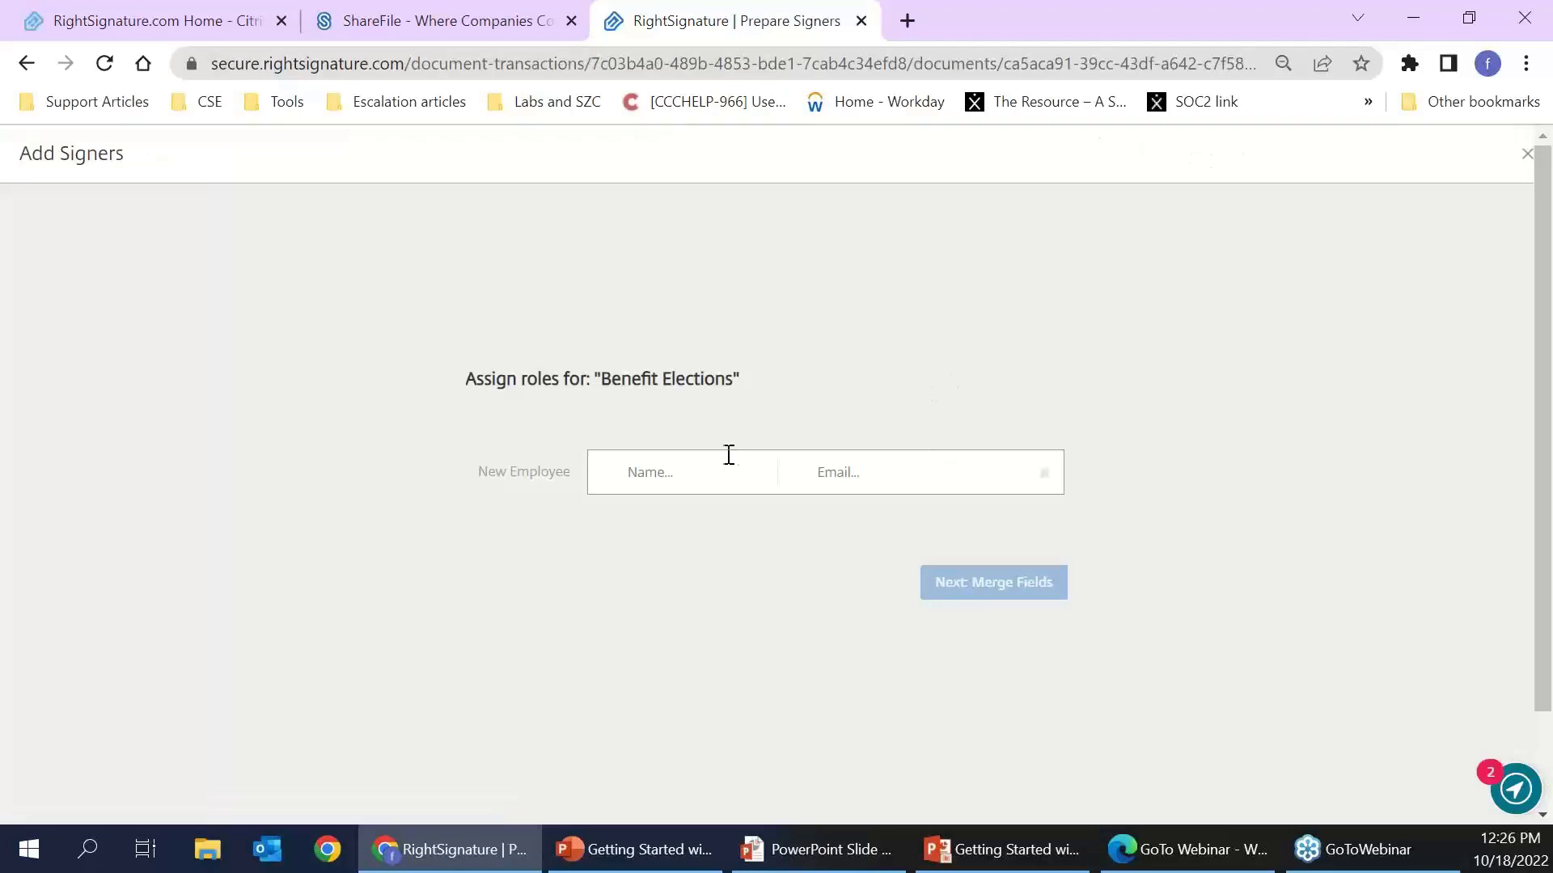
text(demo)
click(724, 573)
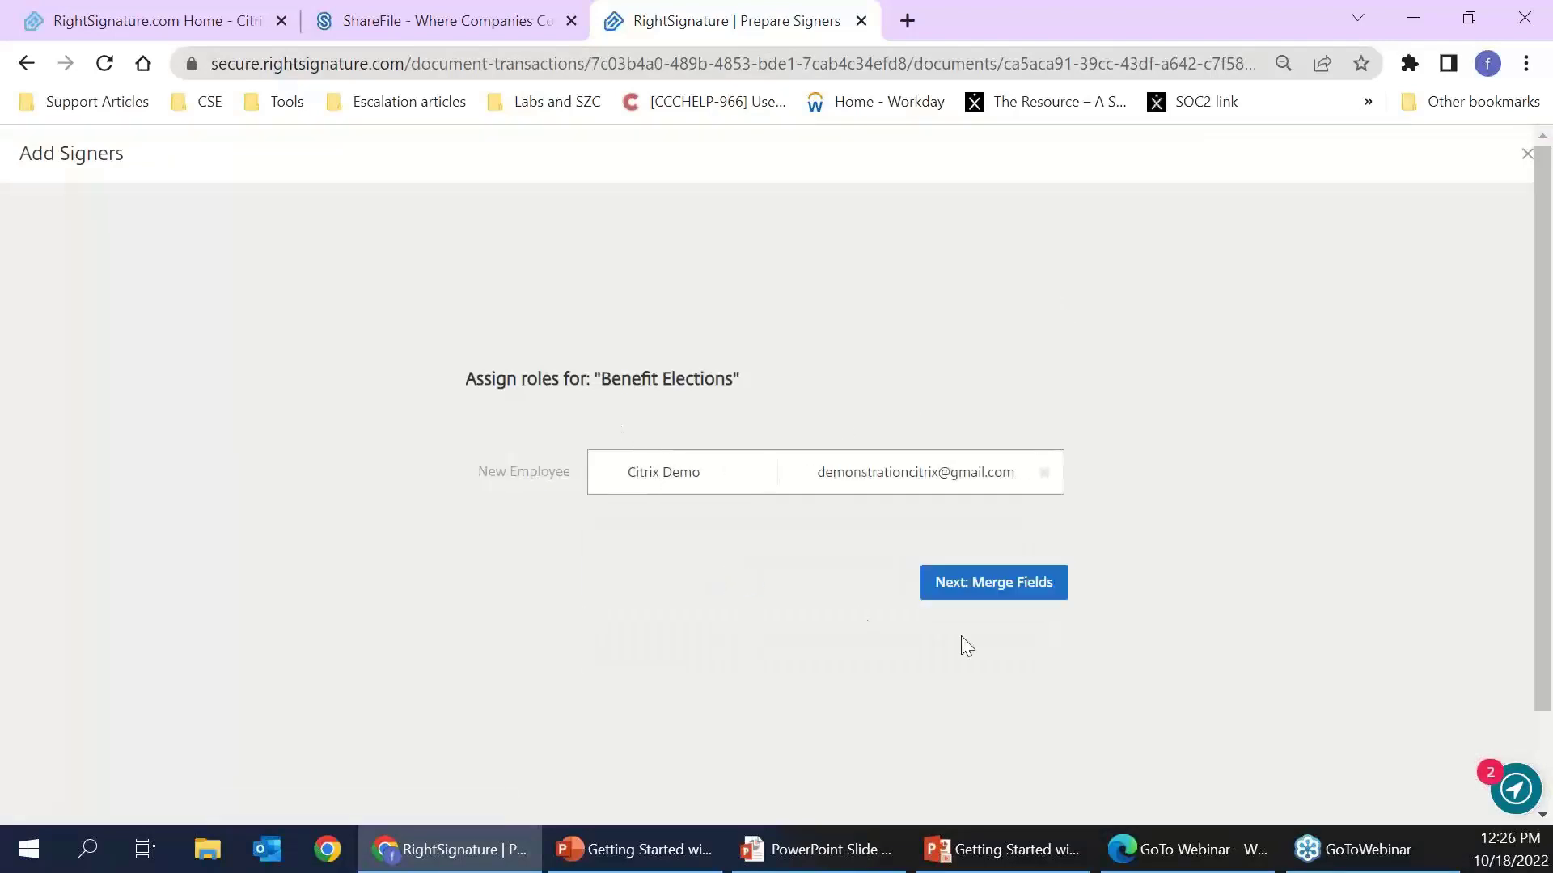
click(994, 598)
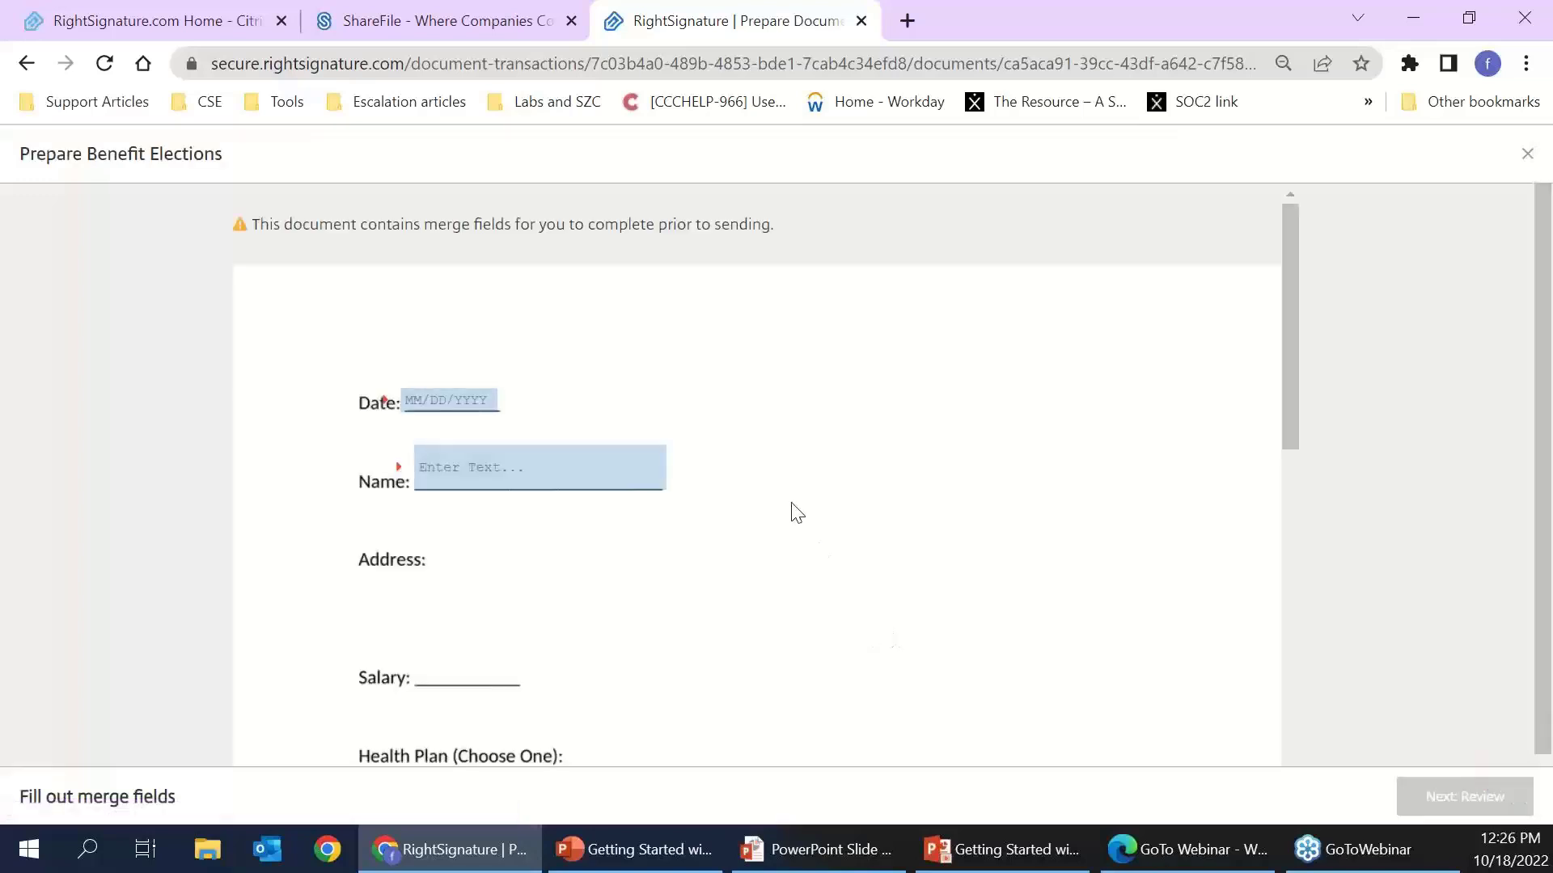
- Fill the merge fields: Date 10/18/2022 and the employee's name
scroll(793, 517, down, 6)
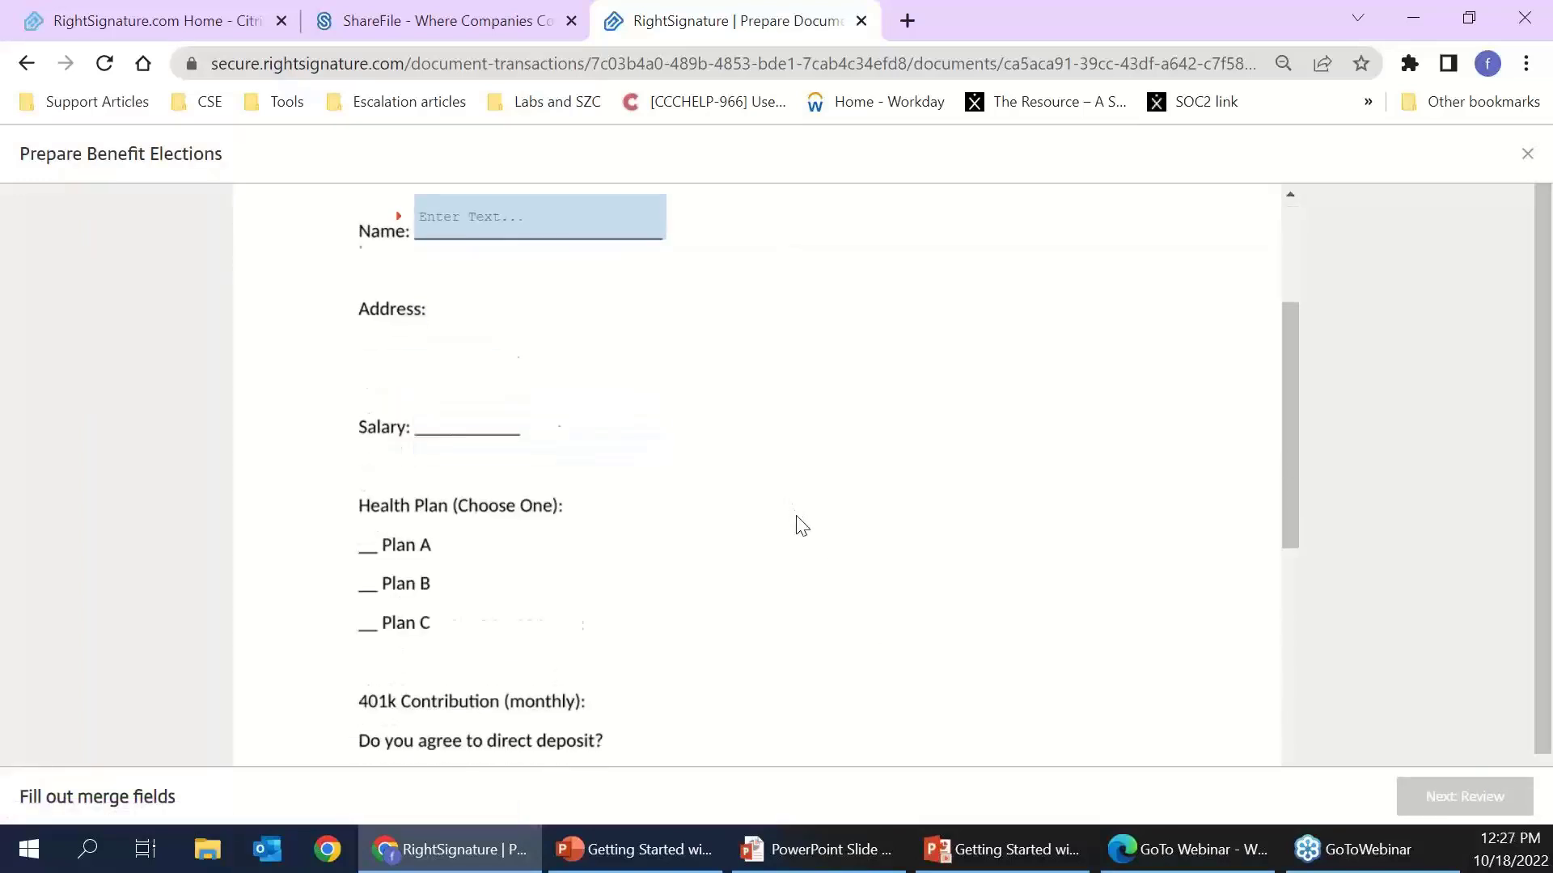
scroll(803, 537, down, 4)
scroll(804, 537, up, 10)
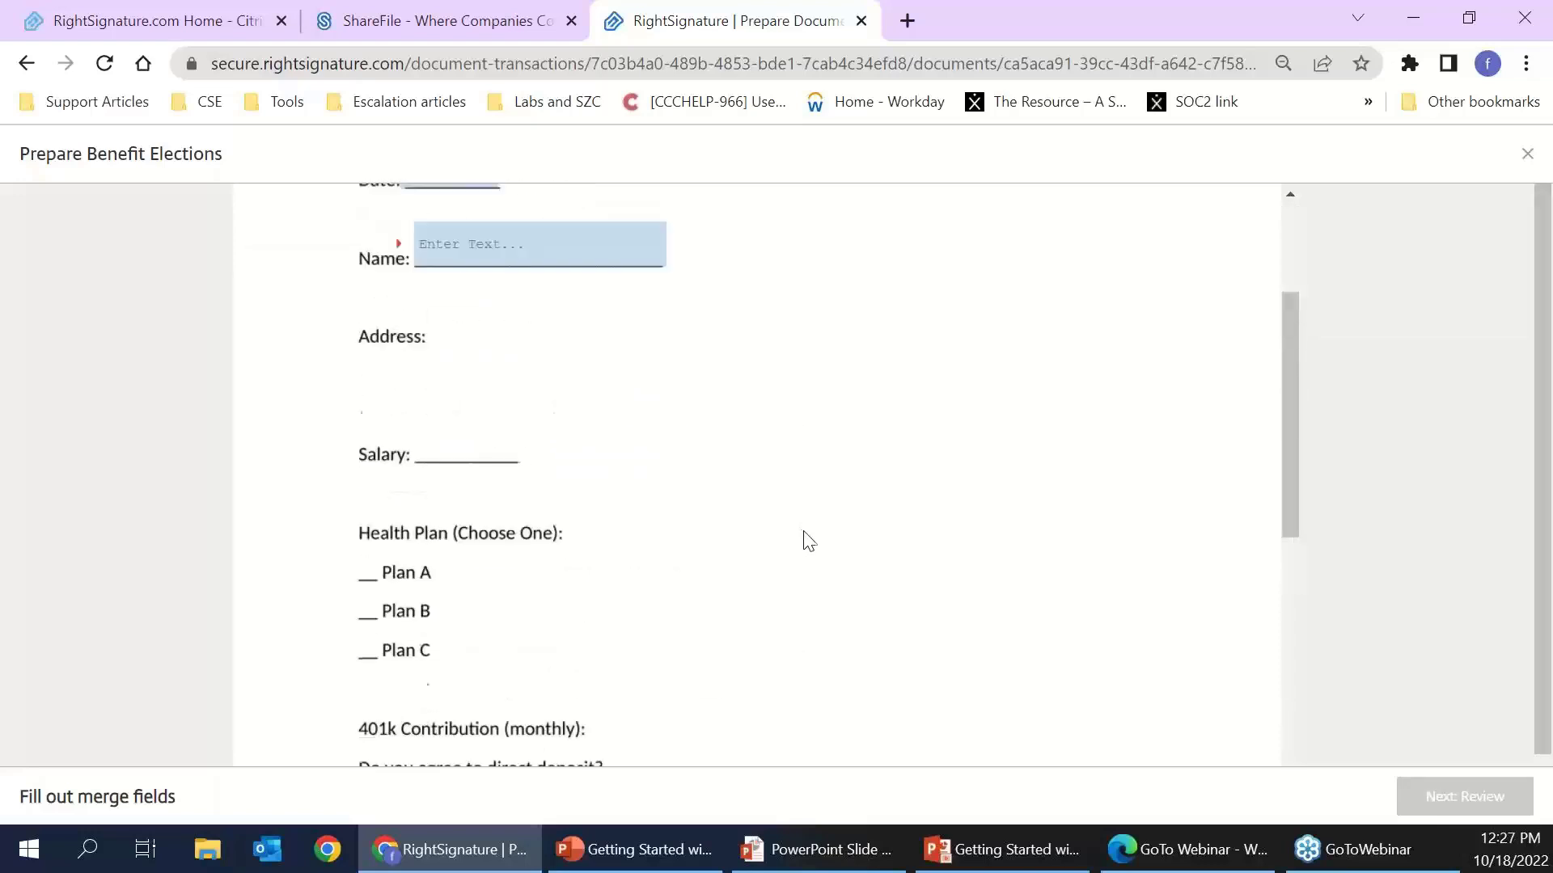
click(450, 400)
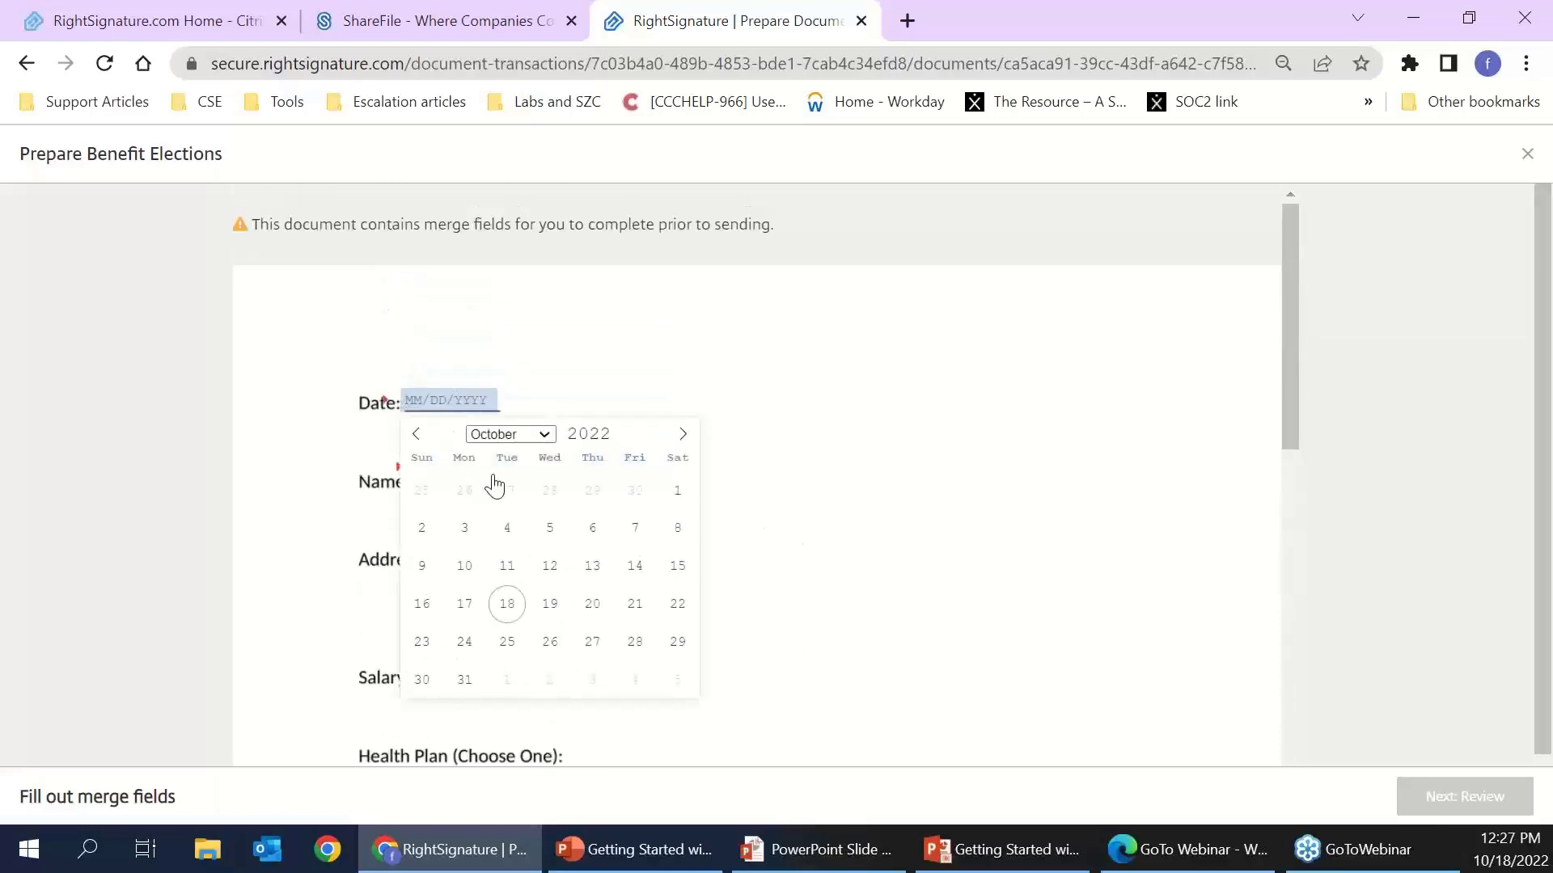
click(508, 602)
click(502, 472)
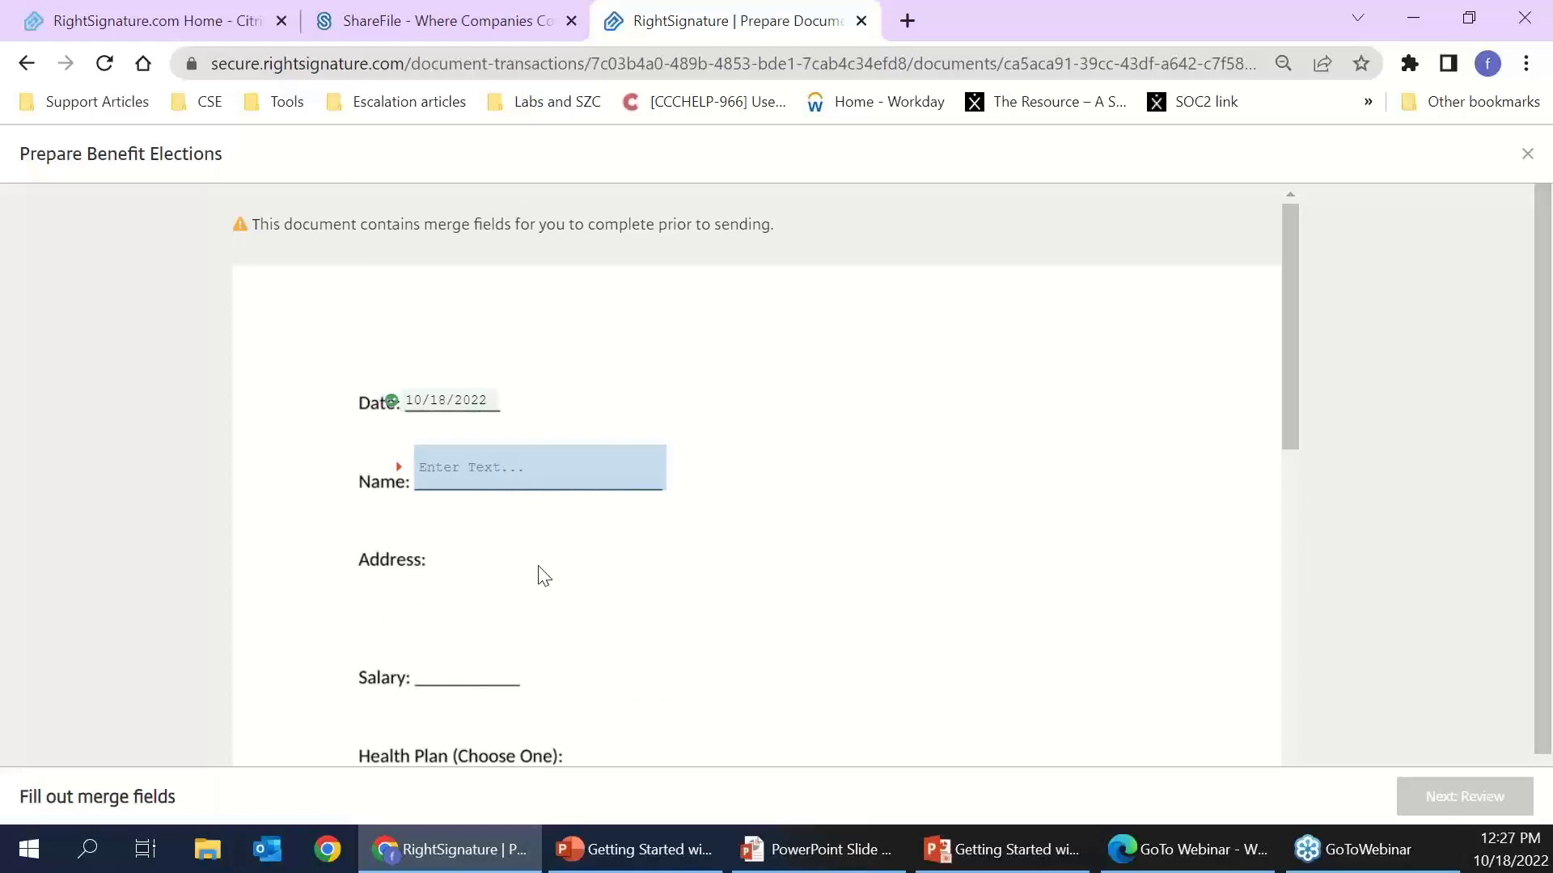
text(Ricardo 2)
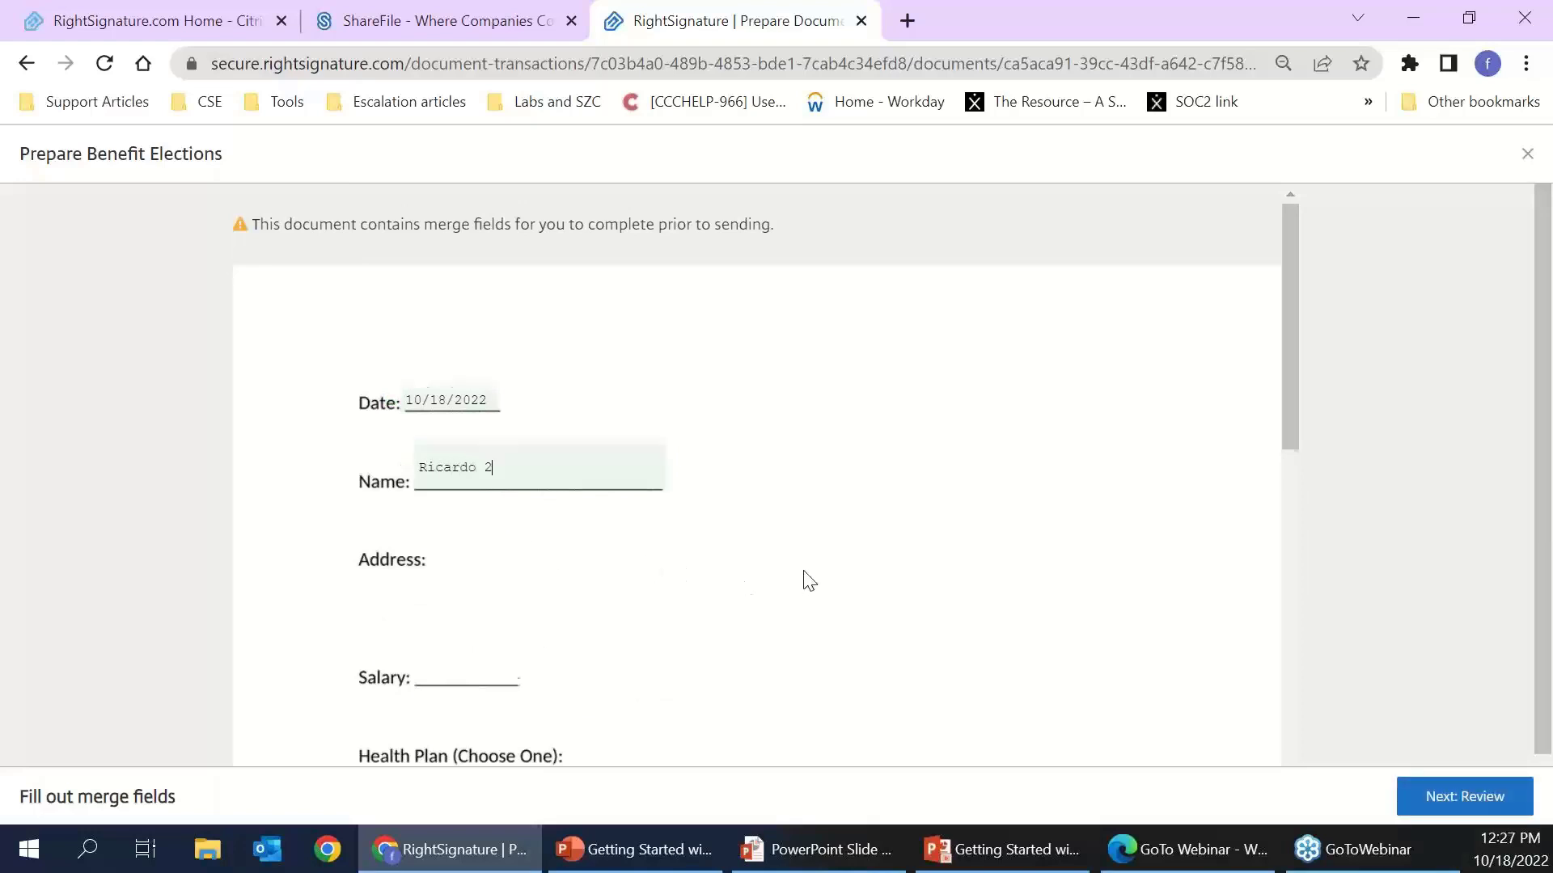
scroll(809, 570, down, 3)
- Close the Review screen without sending and open Account > Settings
click(1465, 797)
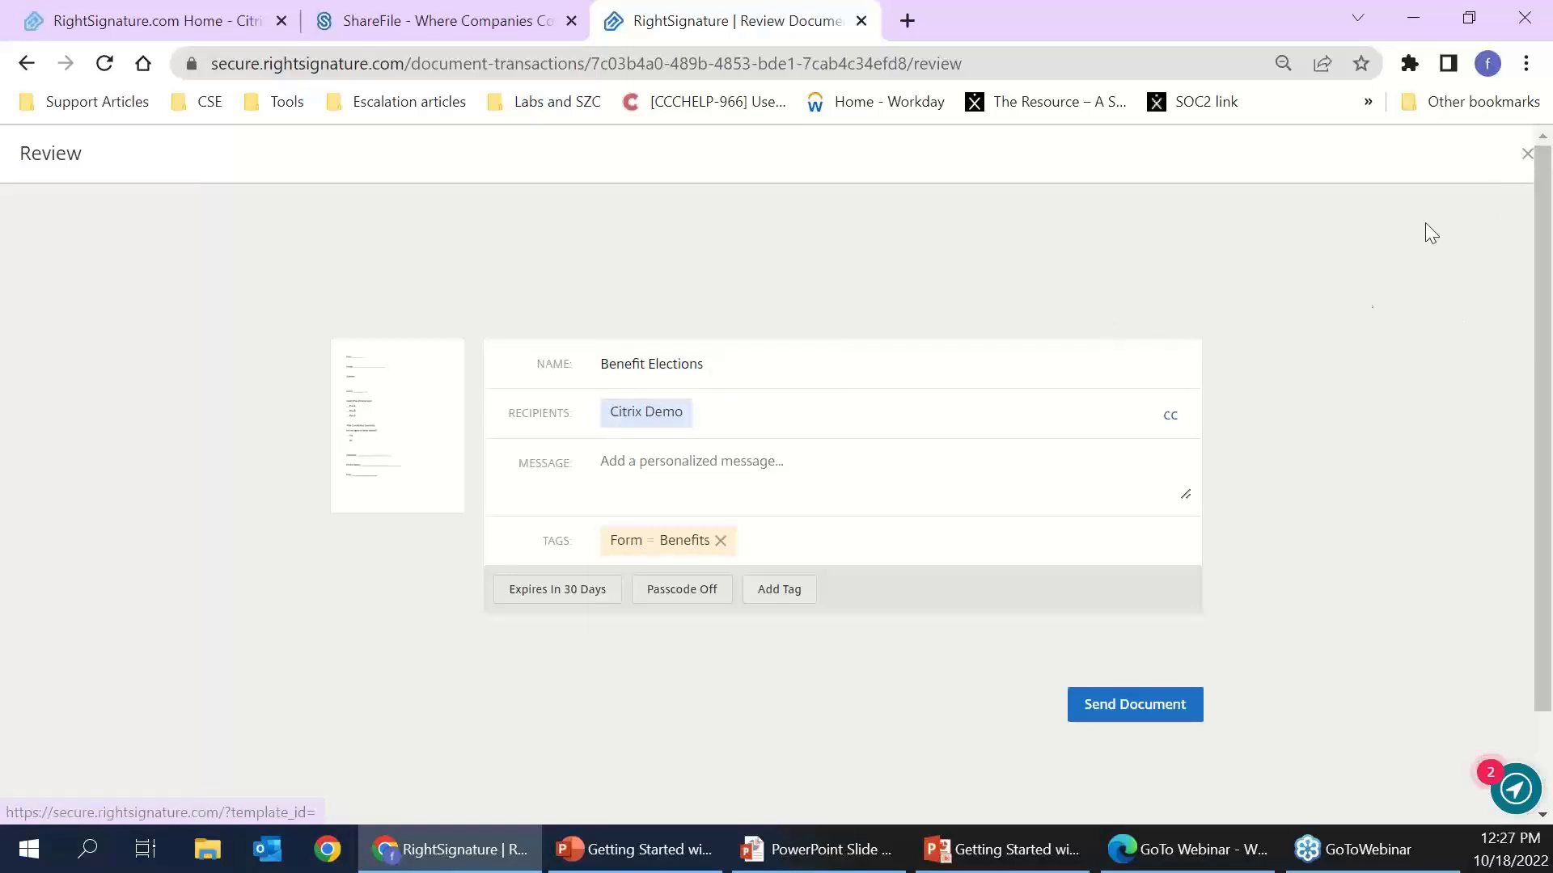
click(1526, 161)
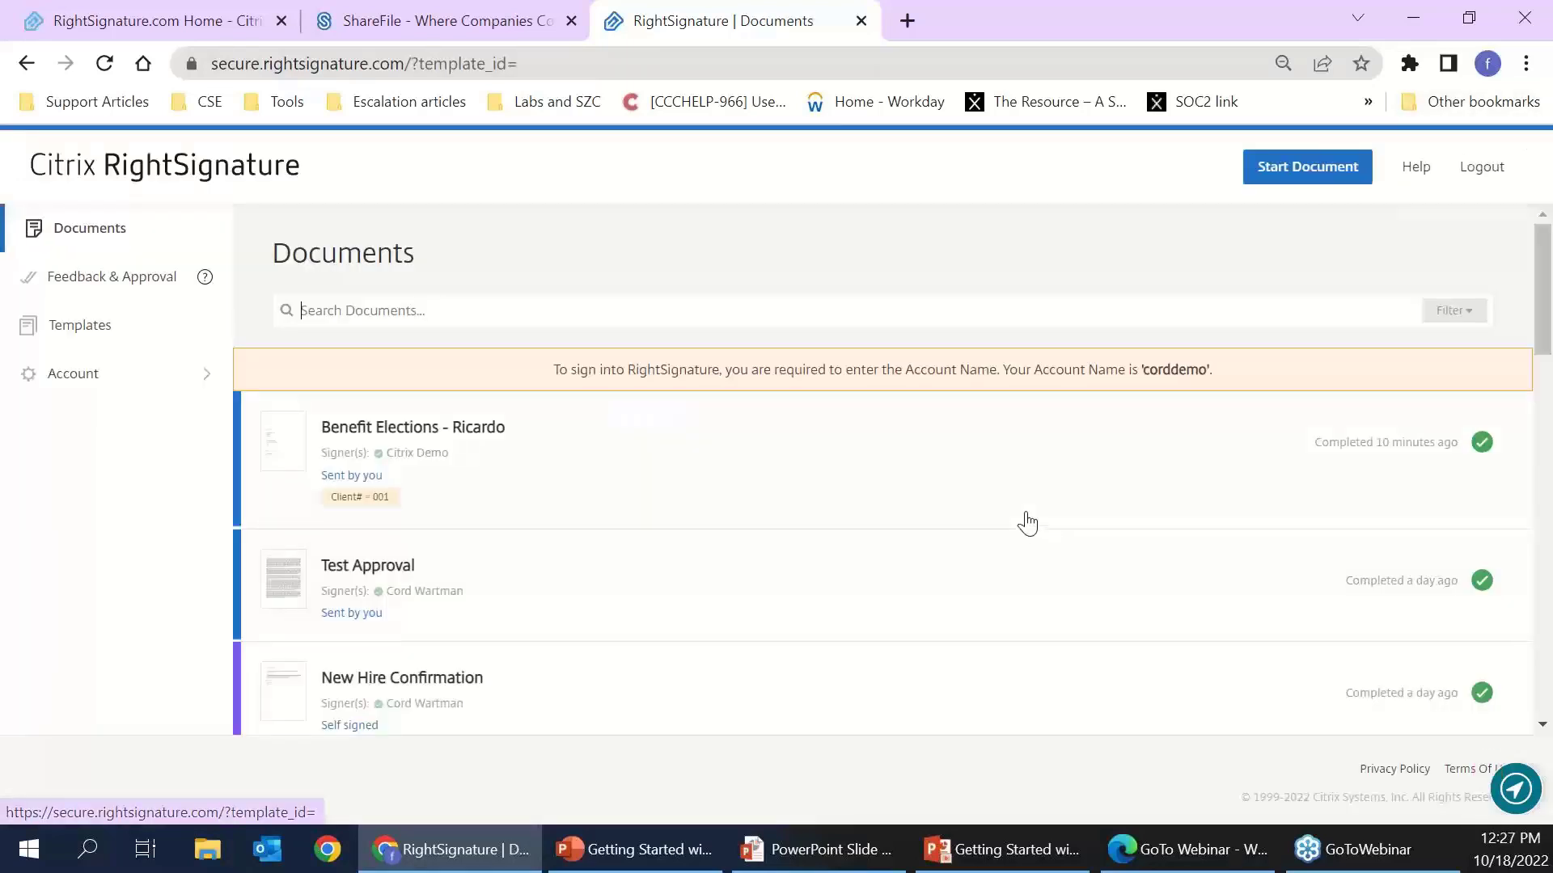
click(78, 374)
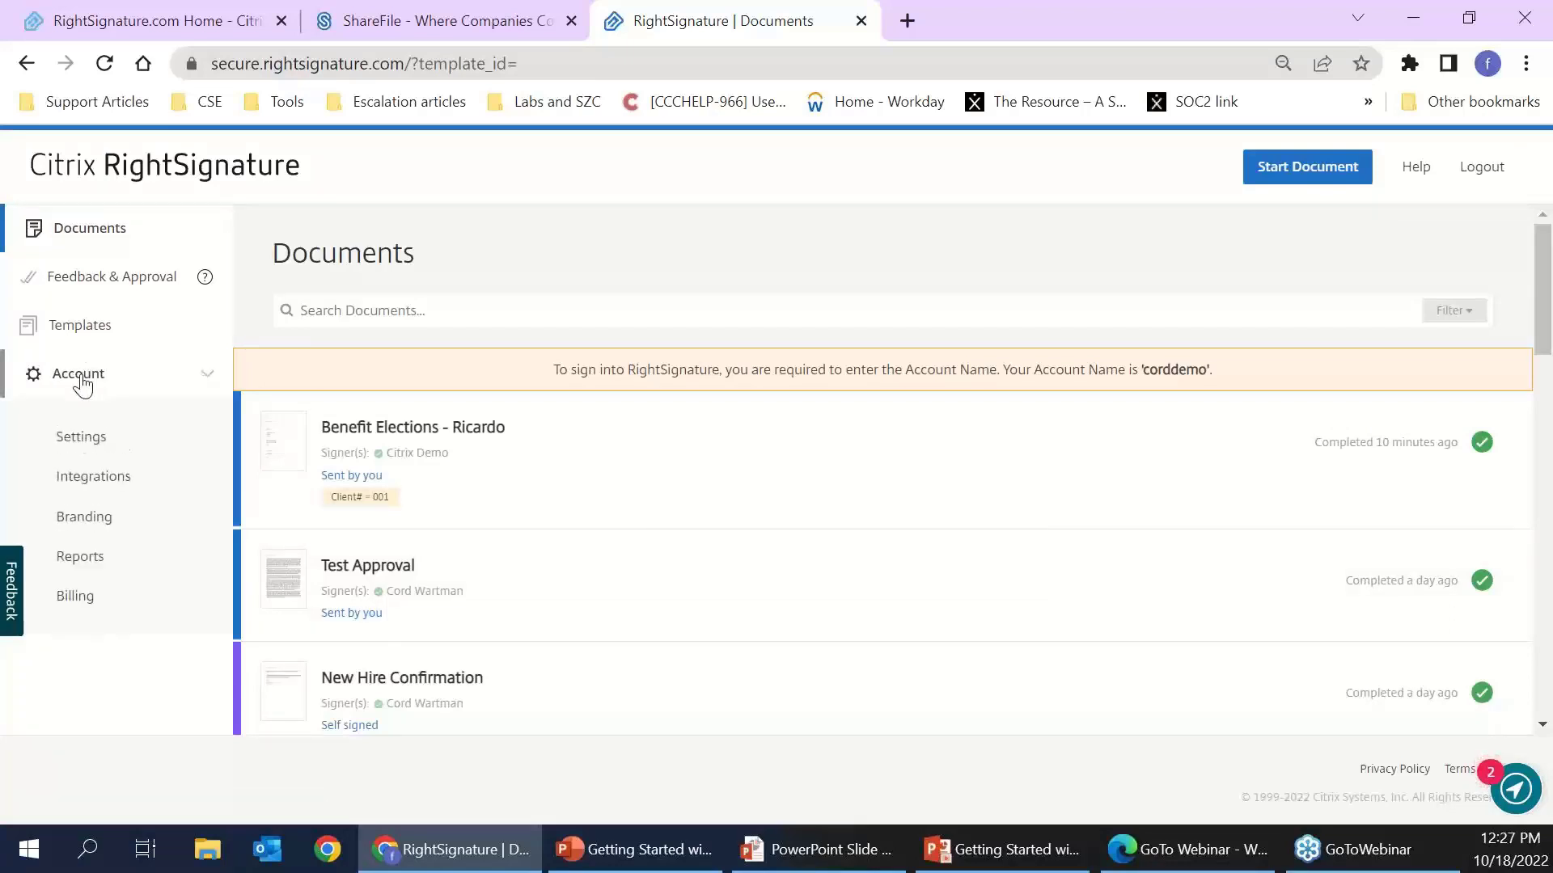
click(97, 449)
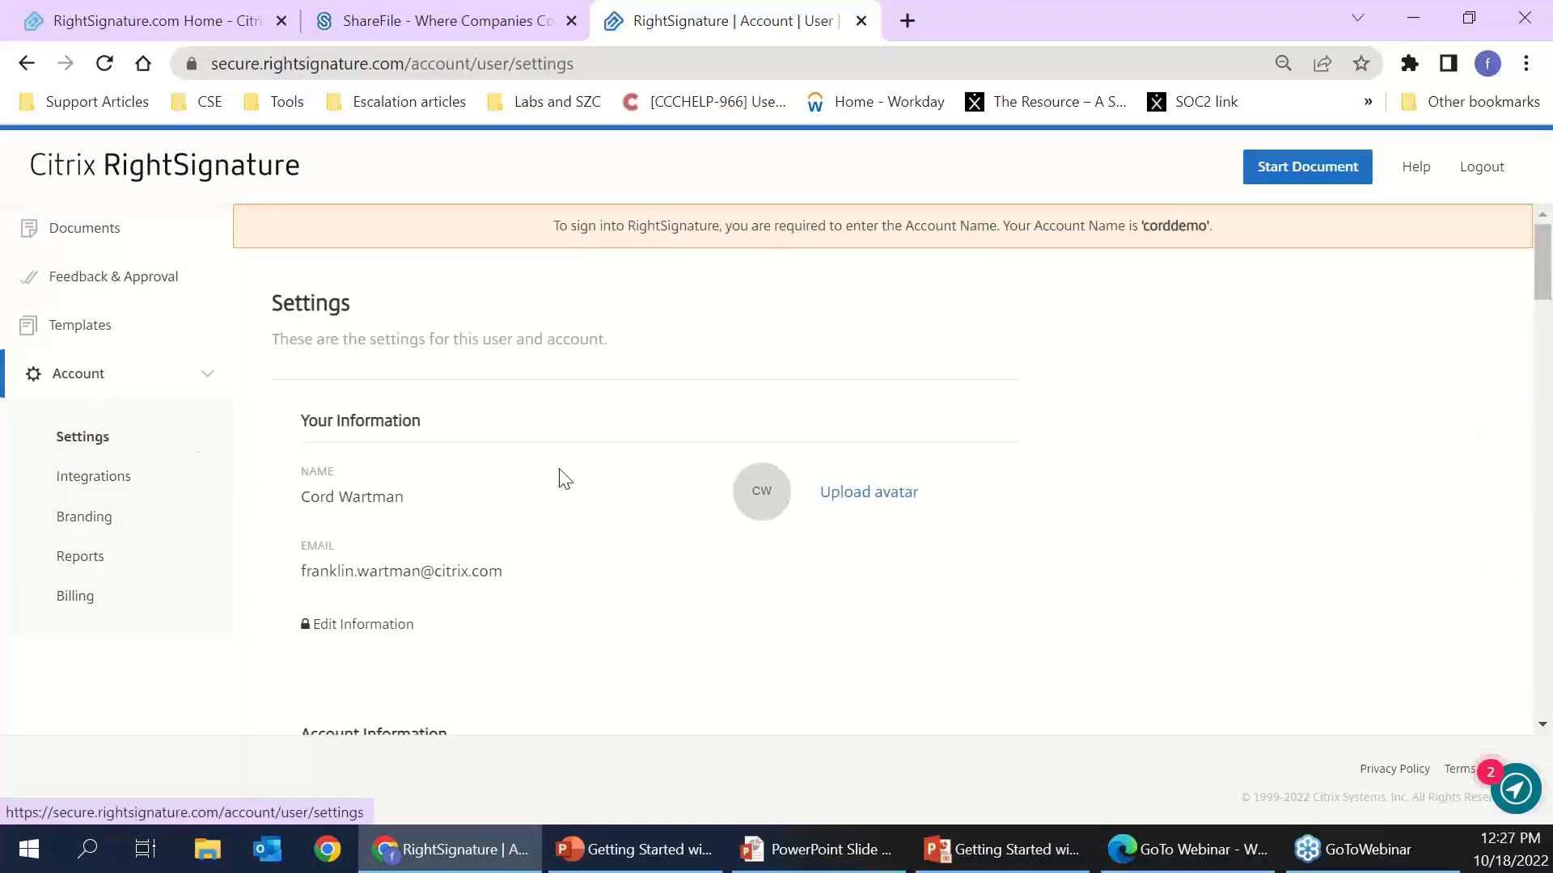
scroll(655, 503, down, 9)
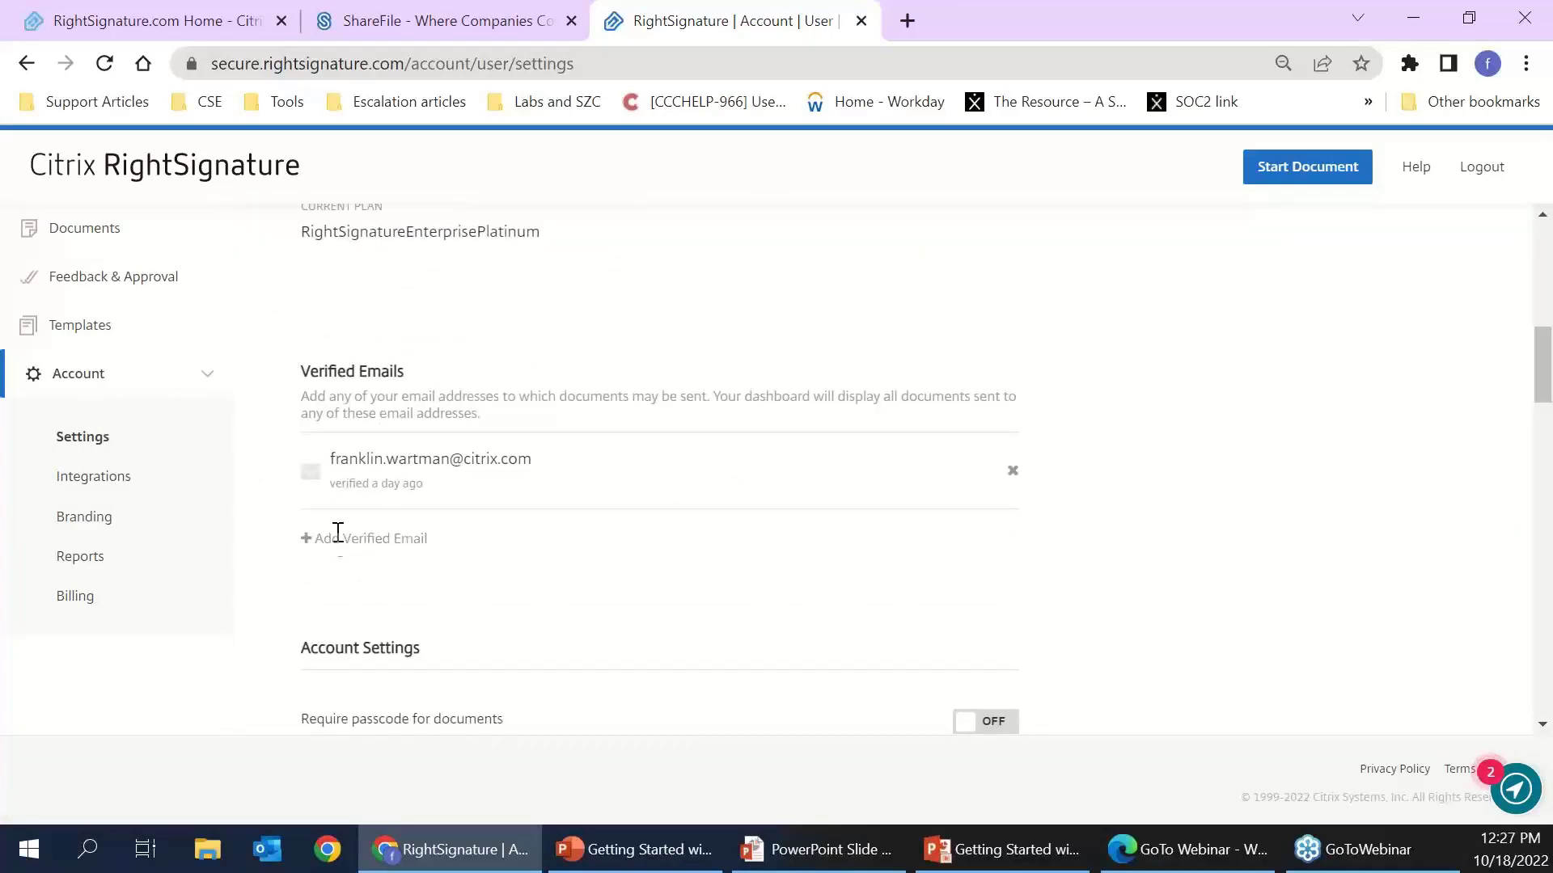
click(343, 550)
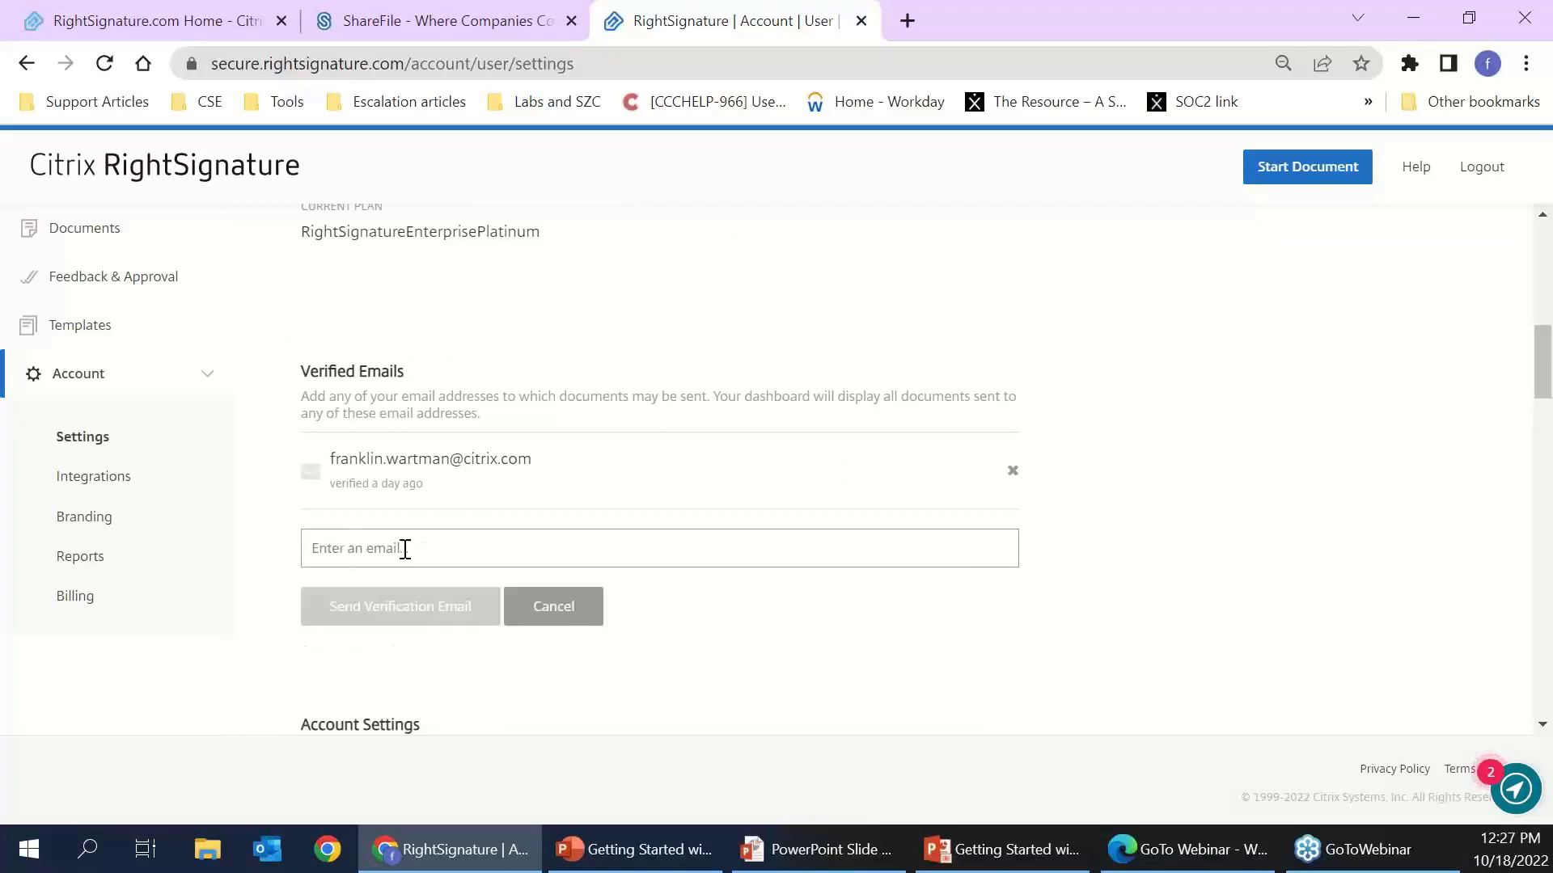
click(549, 618)
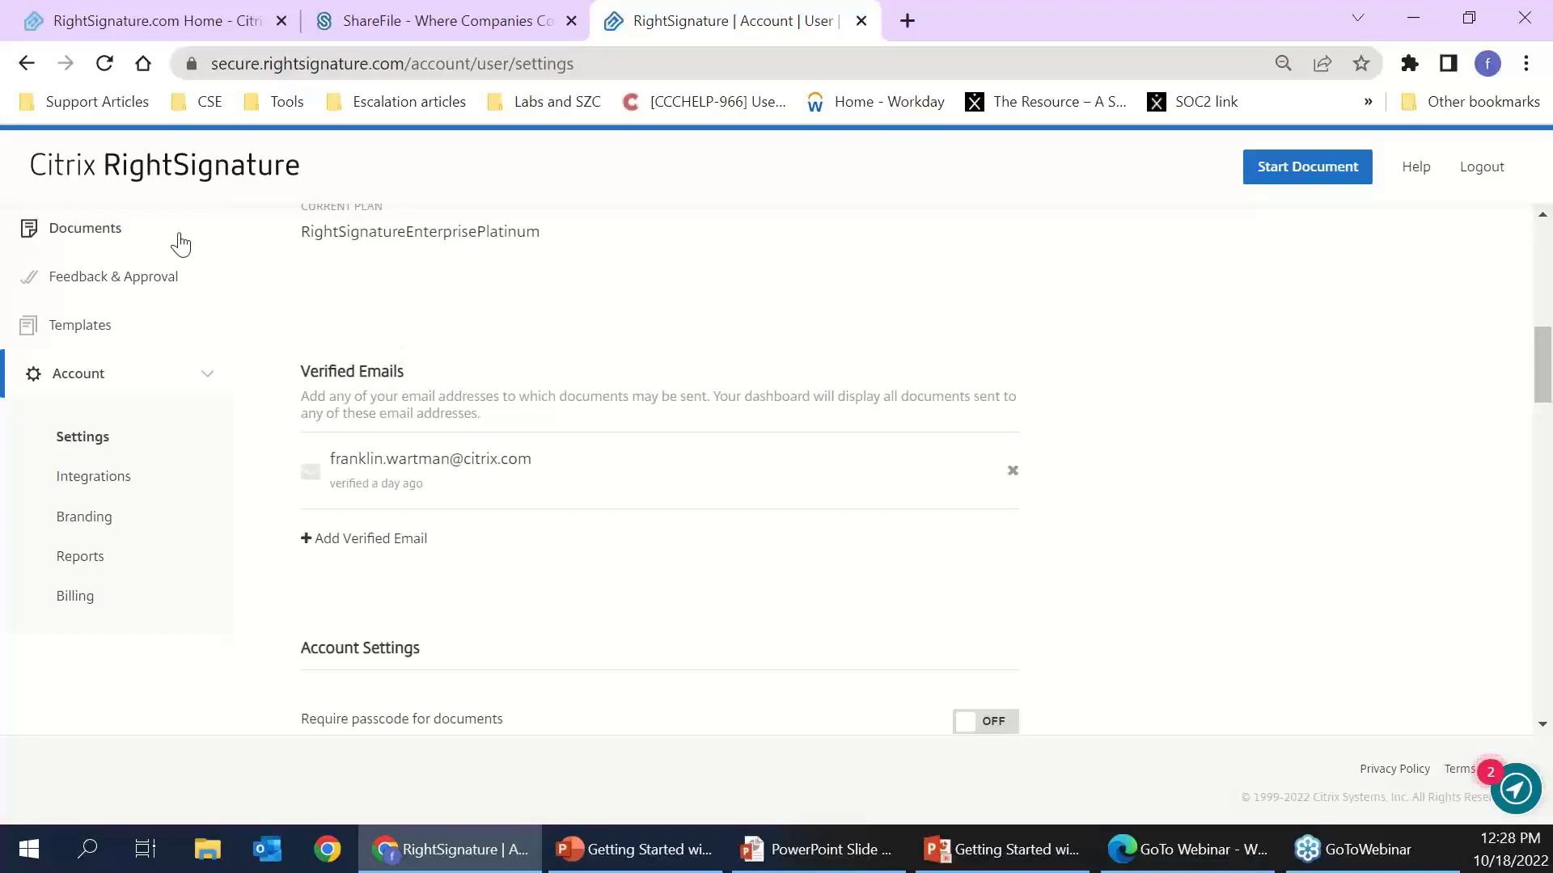
- View the completed Benefit Elections document from Documents, then return and expand Account
click(124, 236)
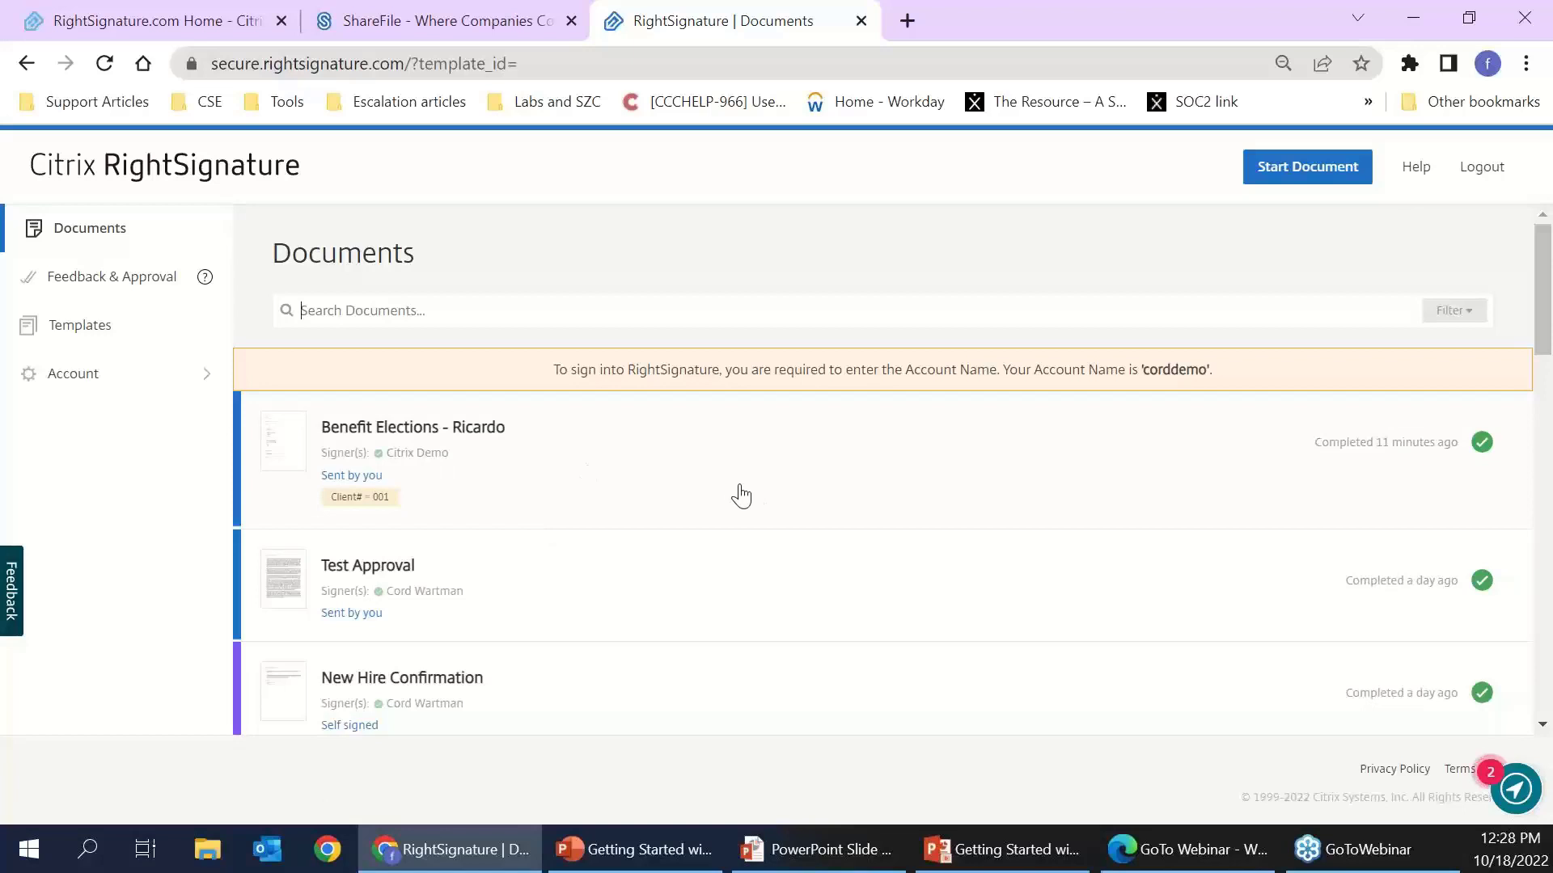
click(826, 515)
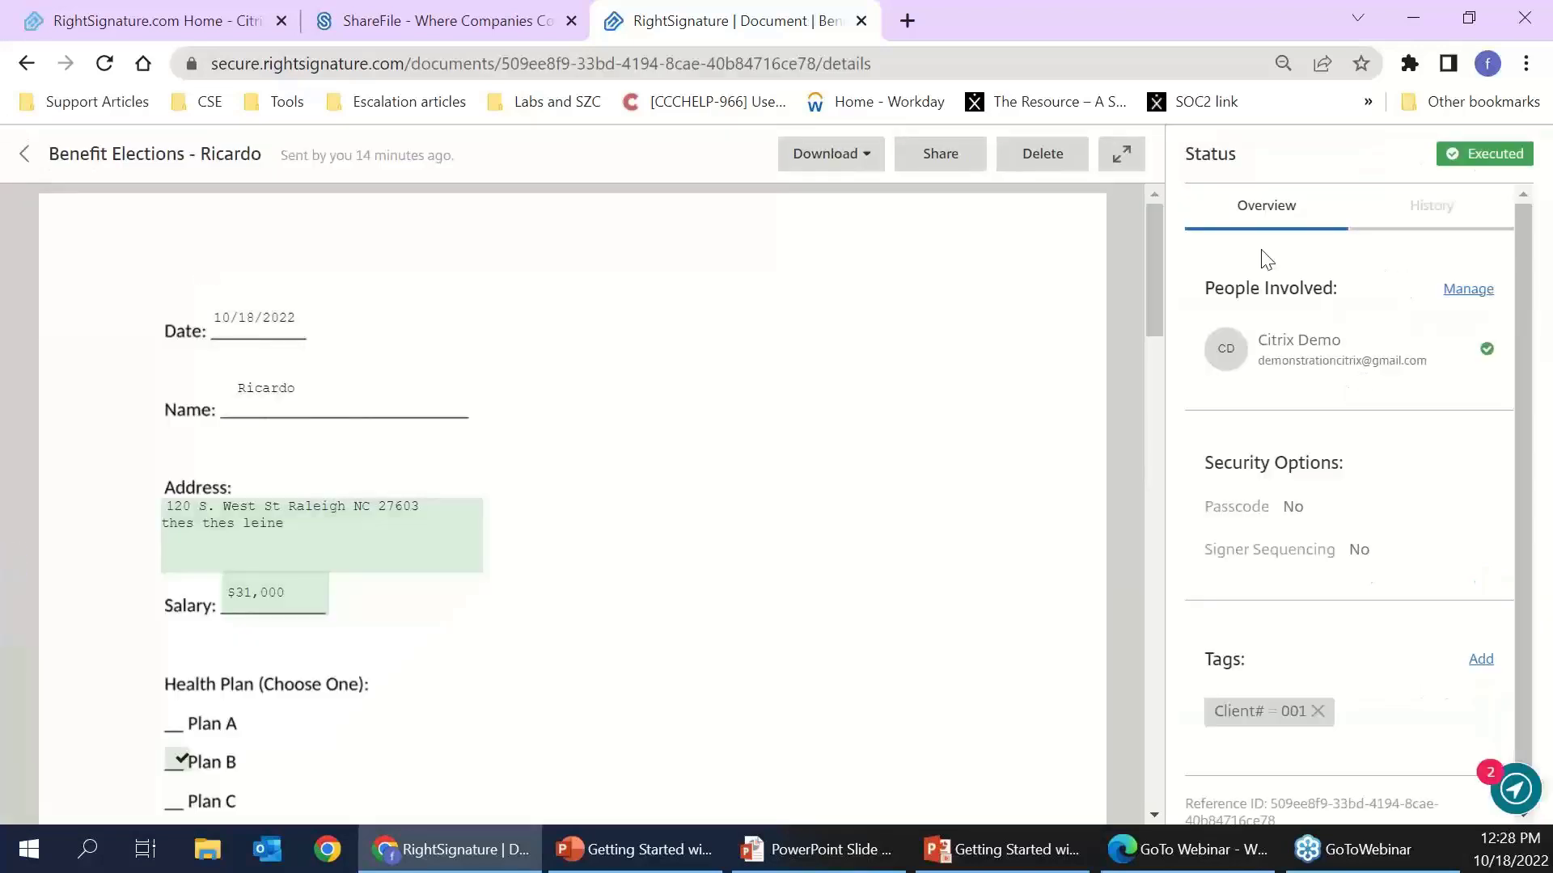
click(28, 159)
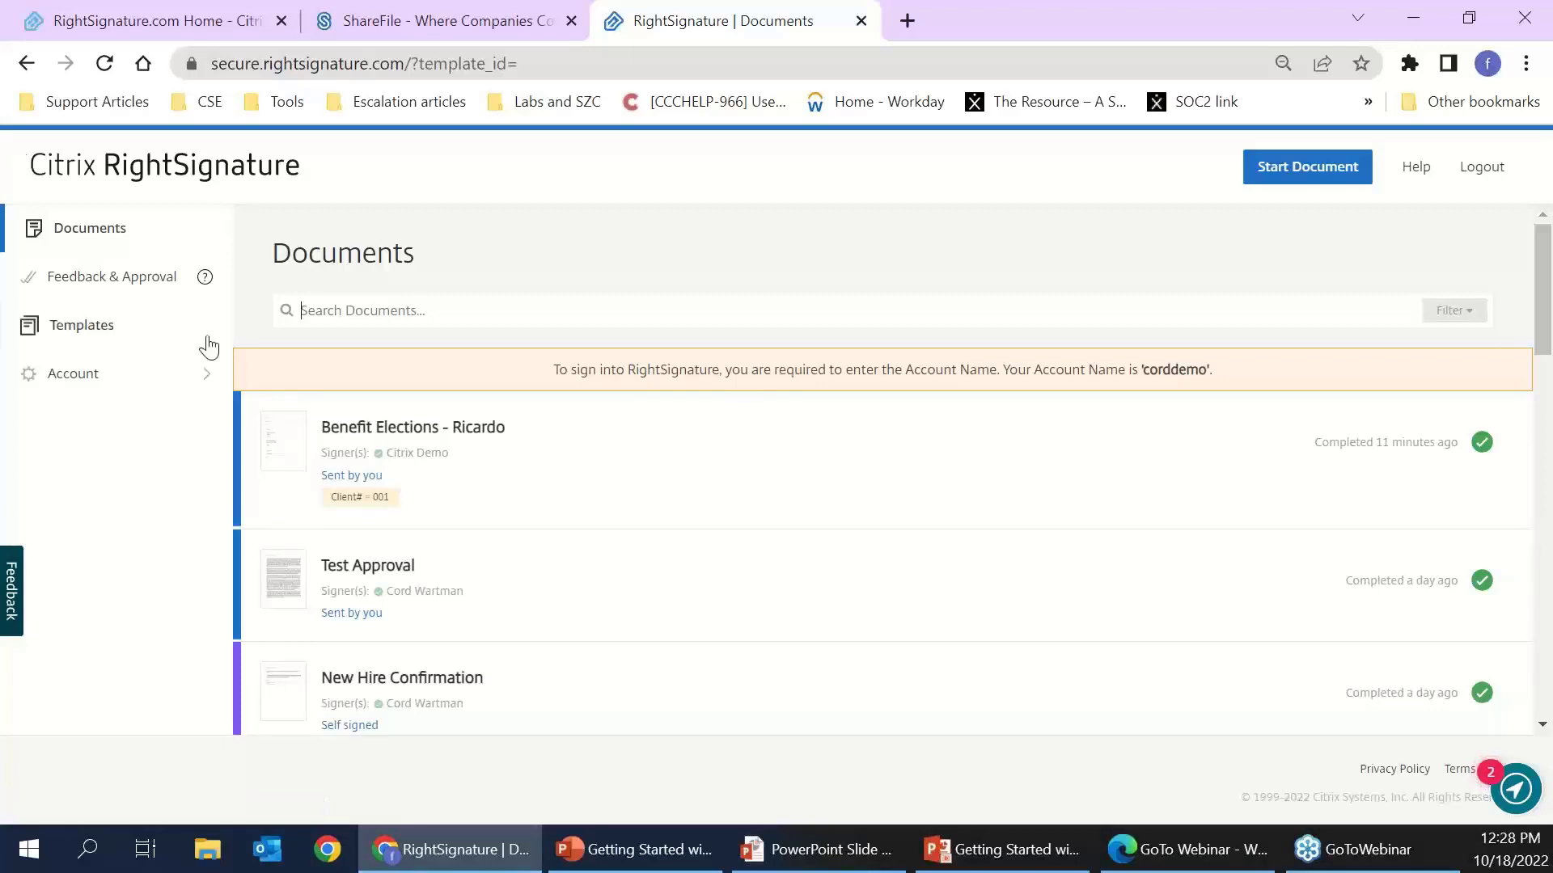
click(120, 380)
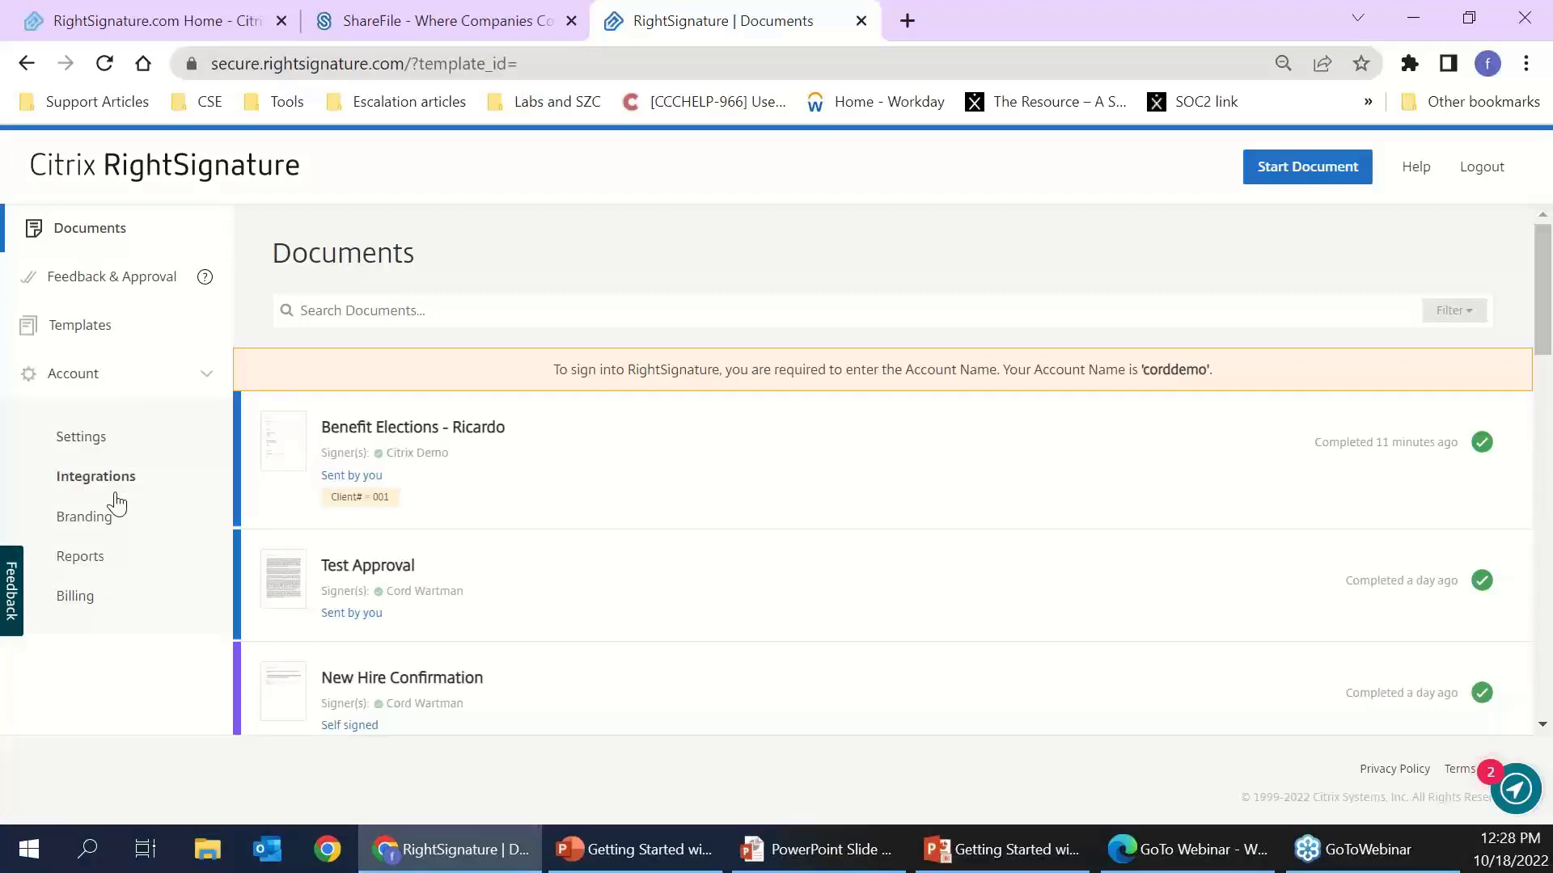
click(486, 473)
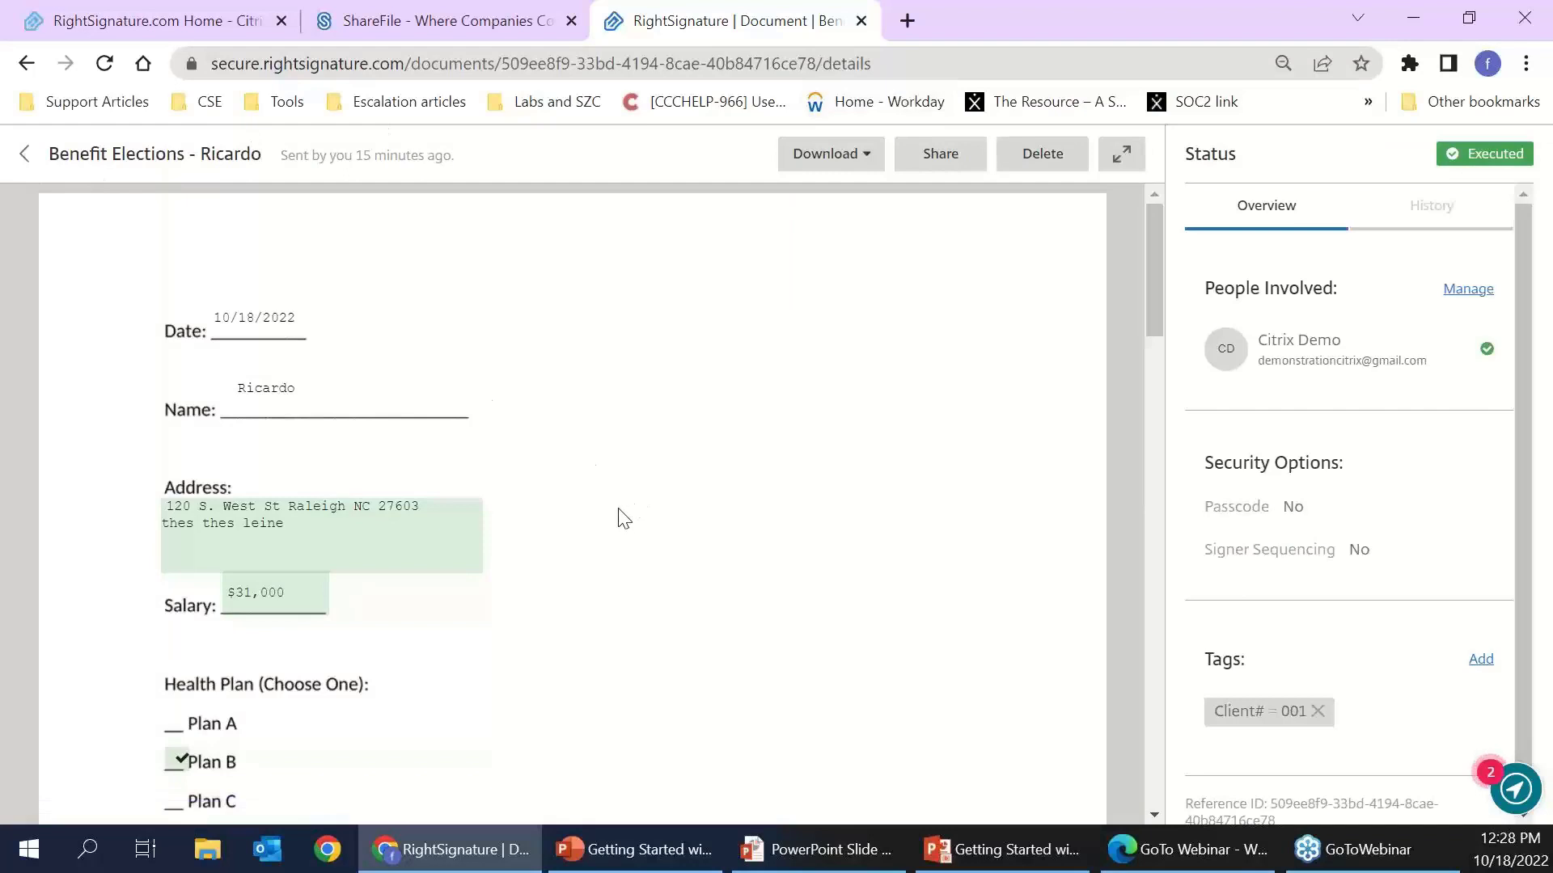
click(25, 154)
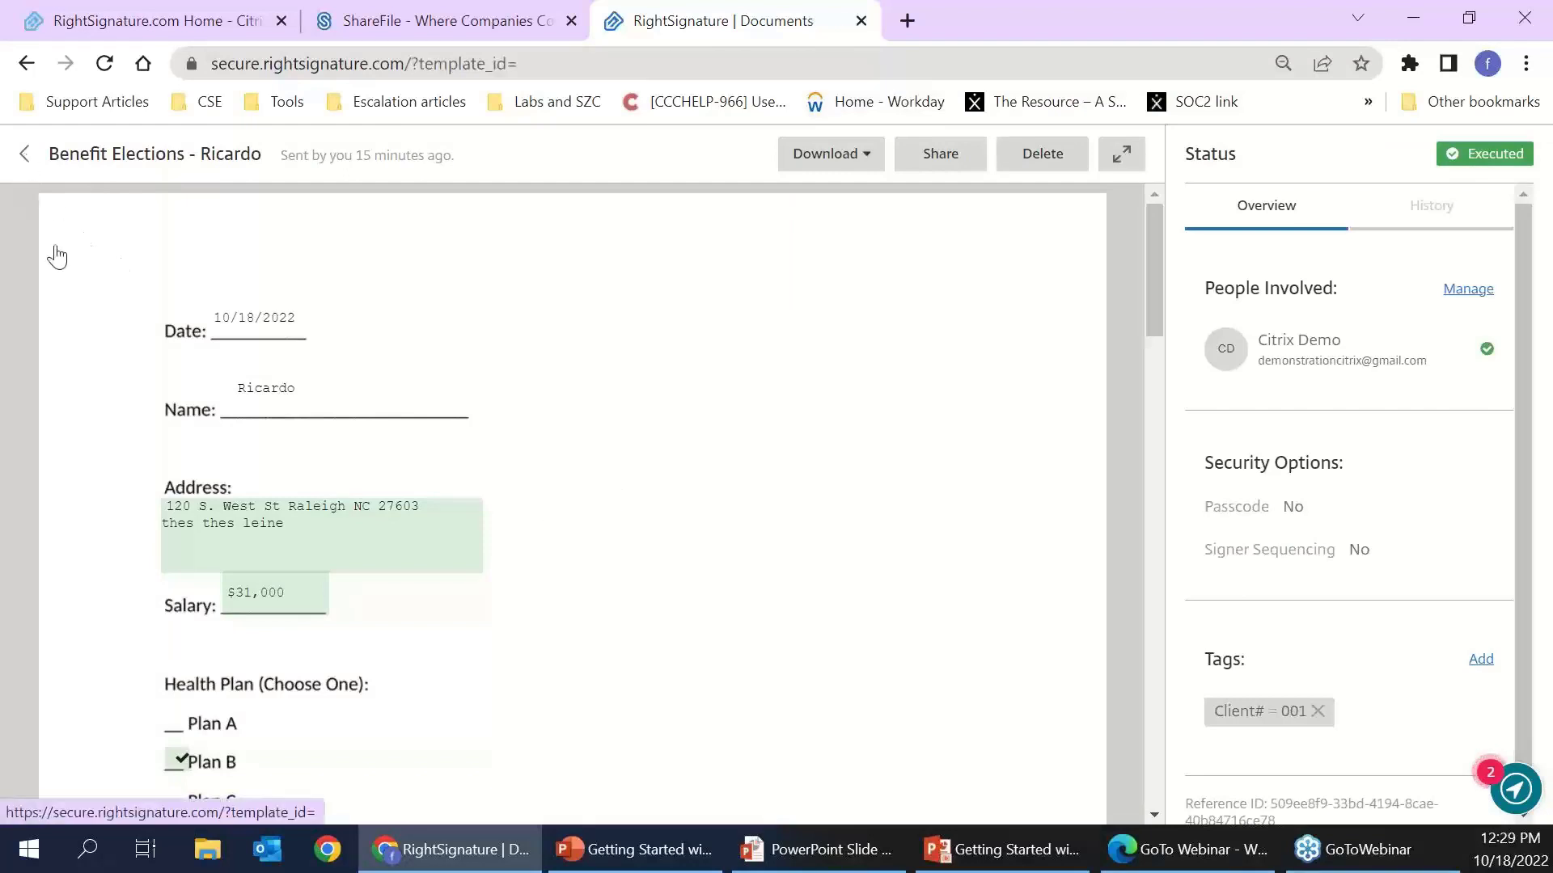
click(95, 380)
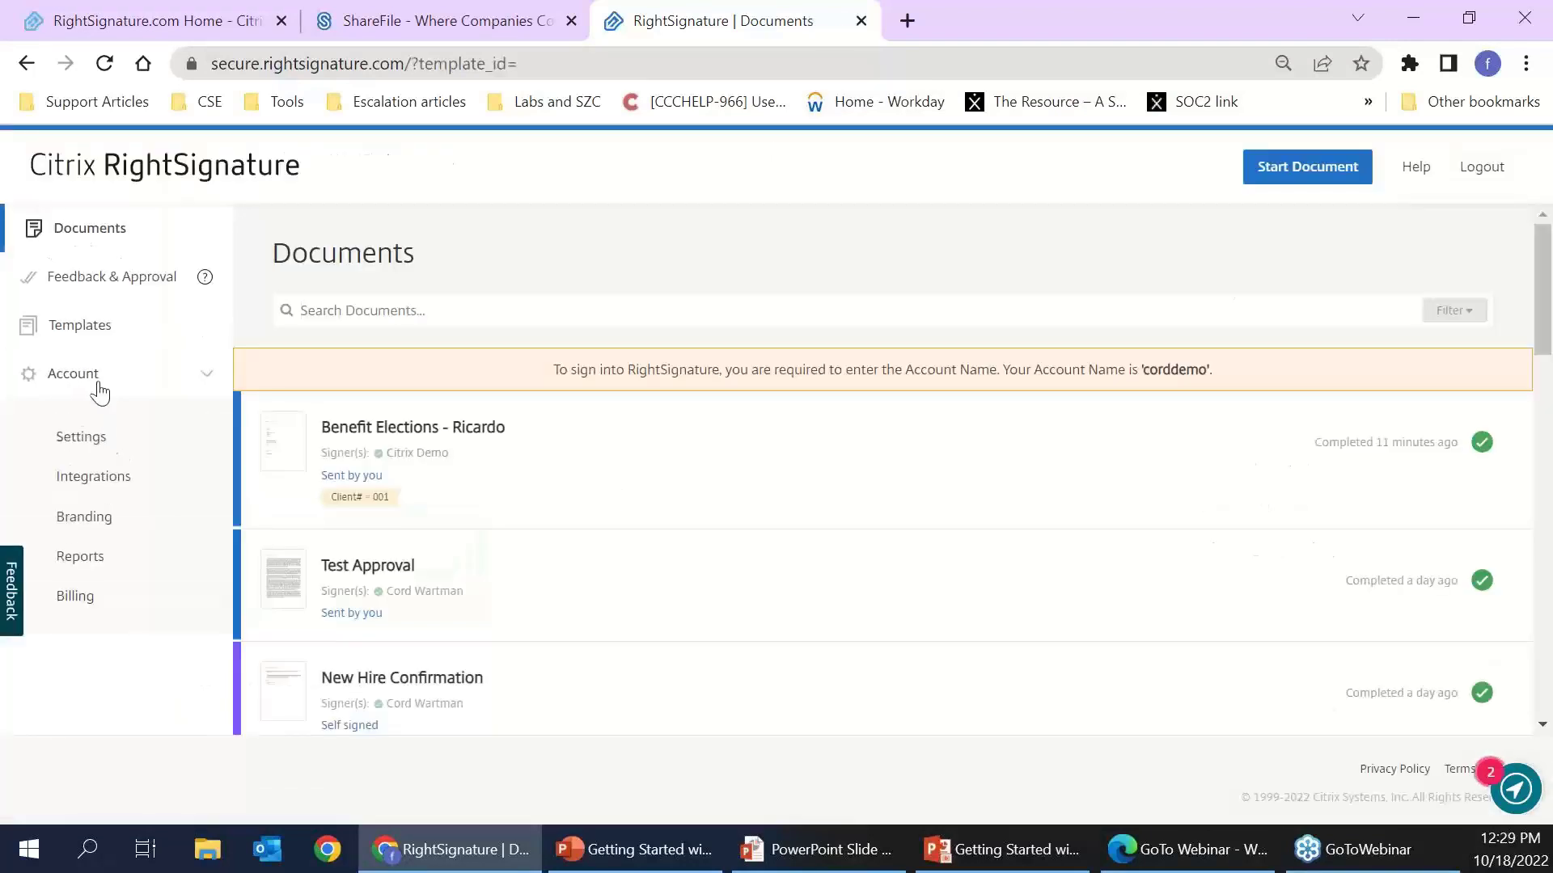
- Open account Settings and scroll to Saved Signatures, showing the one default signature
click(95, 439)
scroll(596, 594, down, 15)
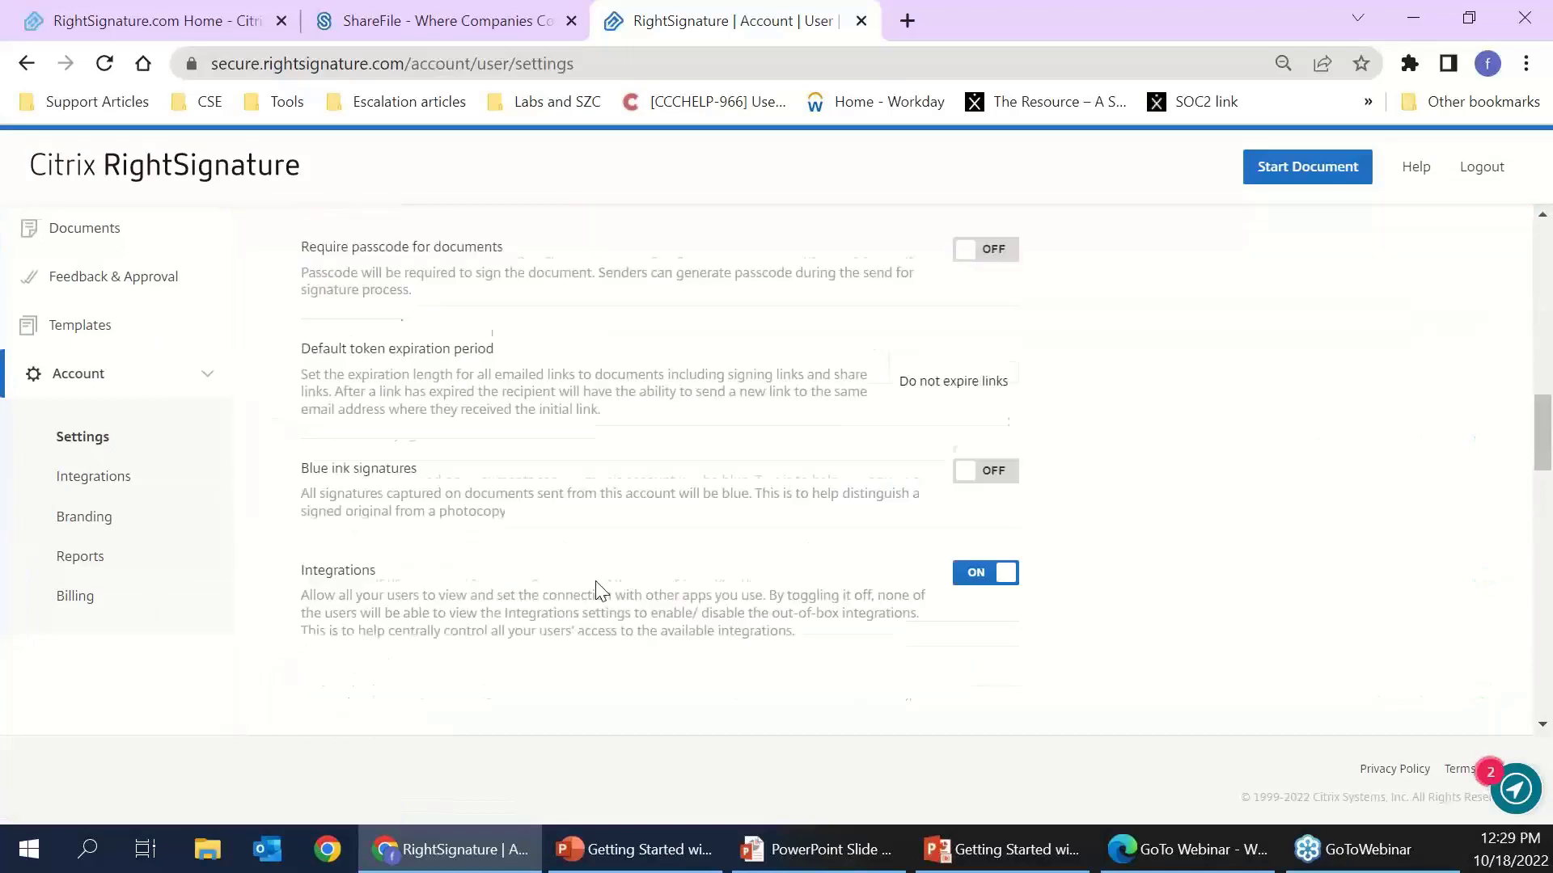
scroll(596, 582, down, 10)
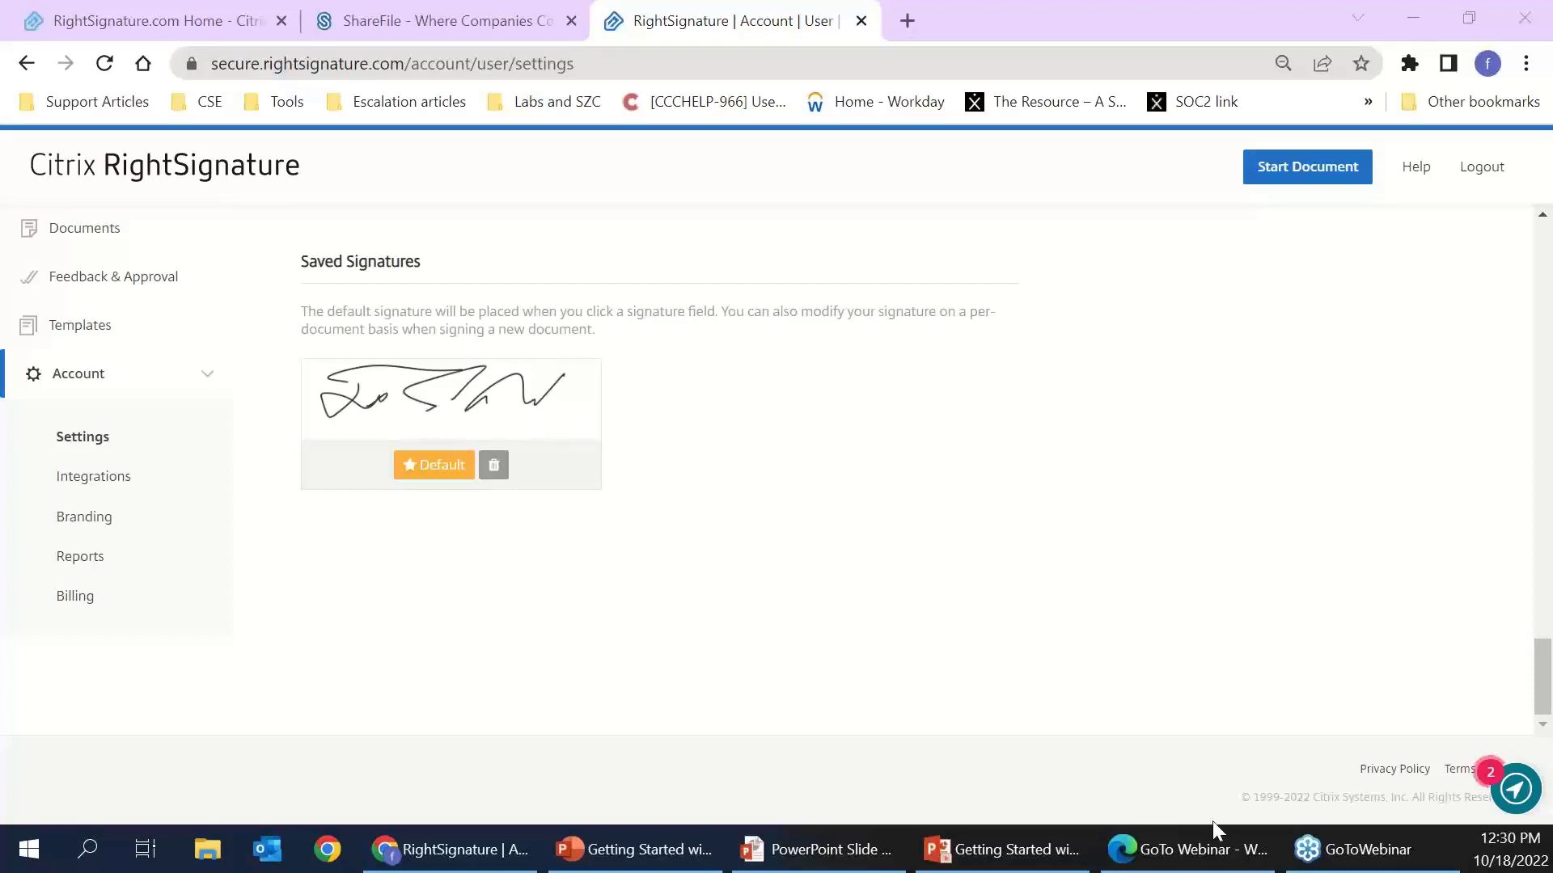
- Open the Benefit Elections template for editing and advance to the Place Fields step
click(114, 335)
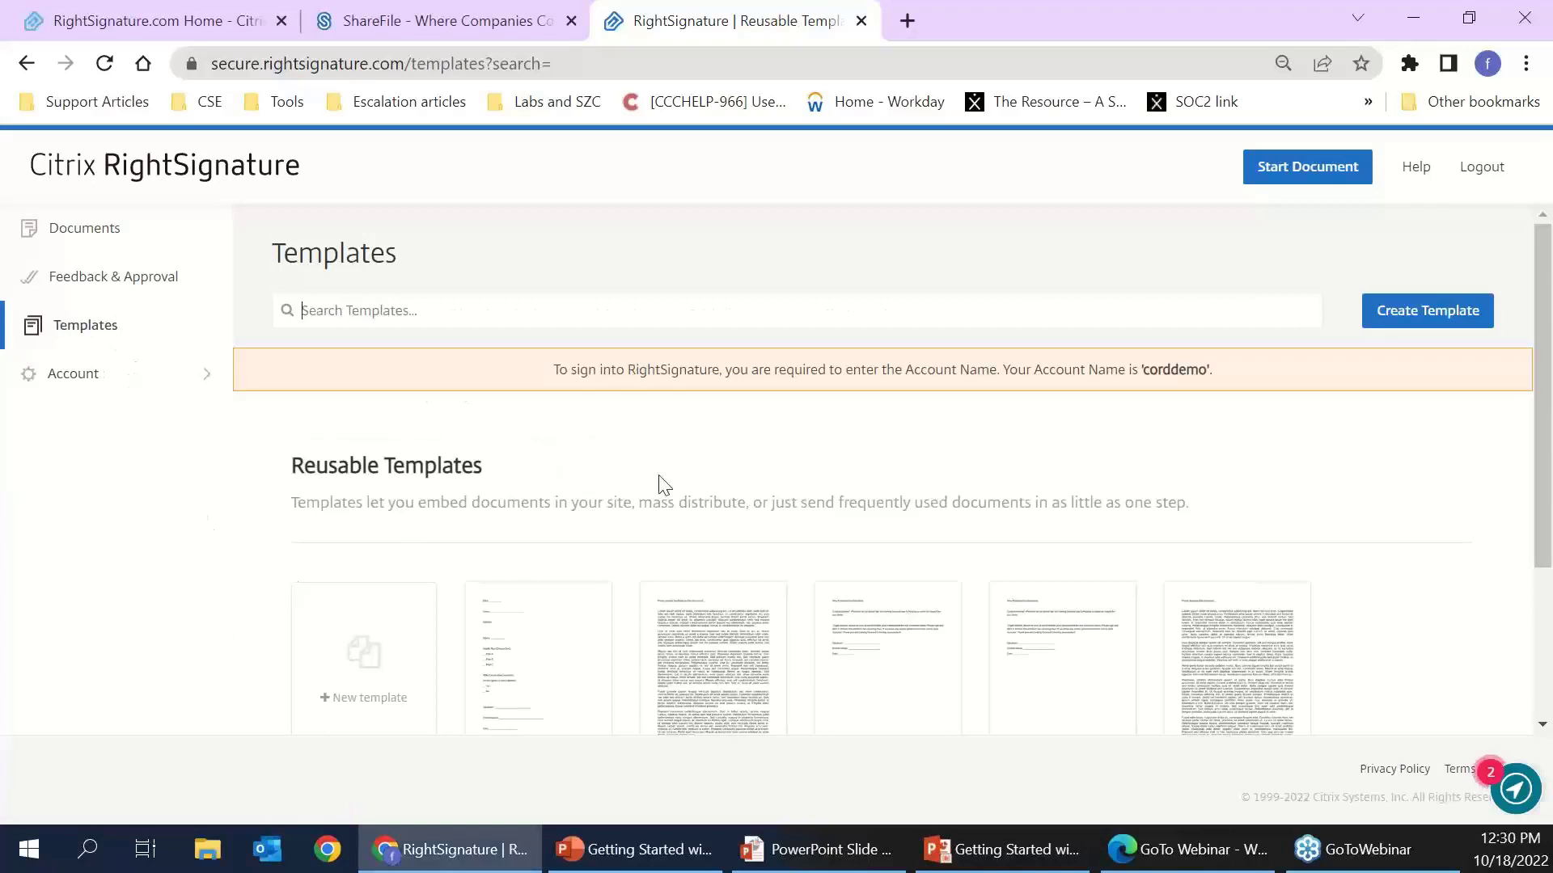
scroll(673, 430, down, 1)
mouse_move(502, 602)
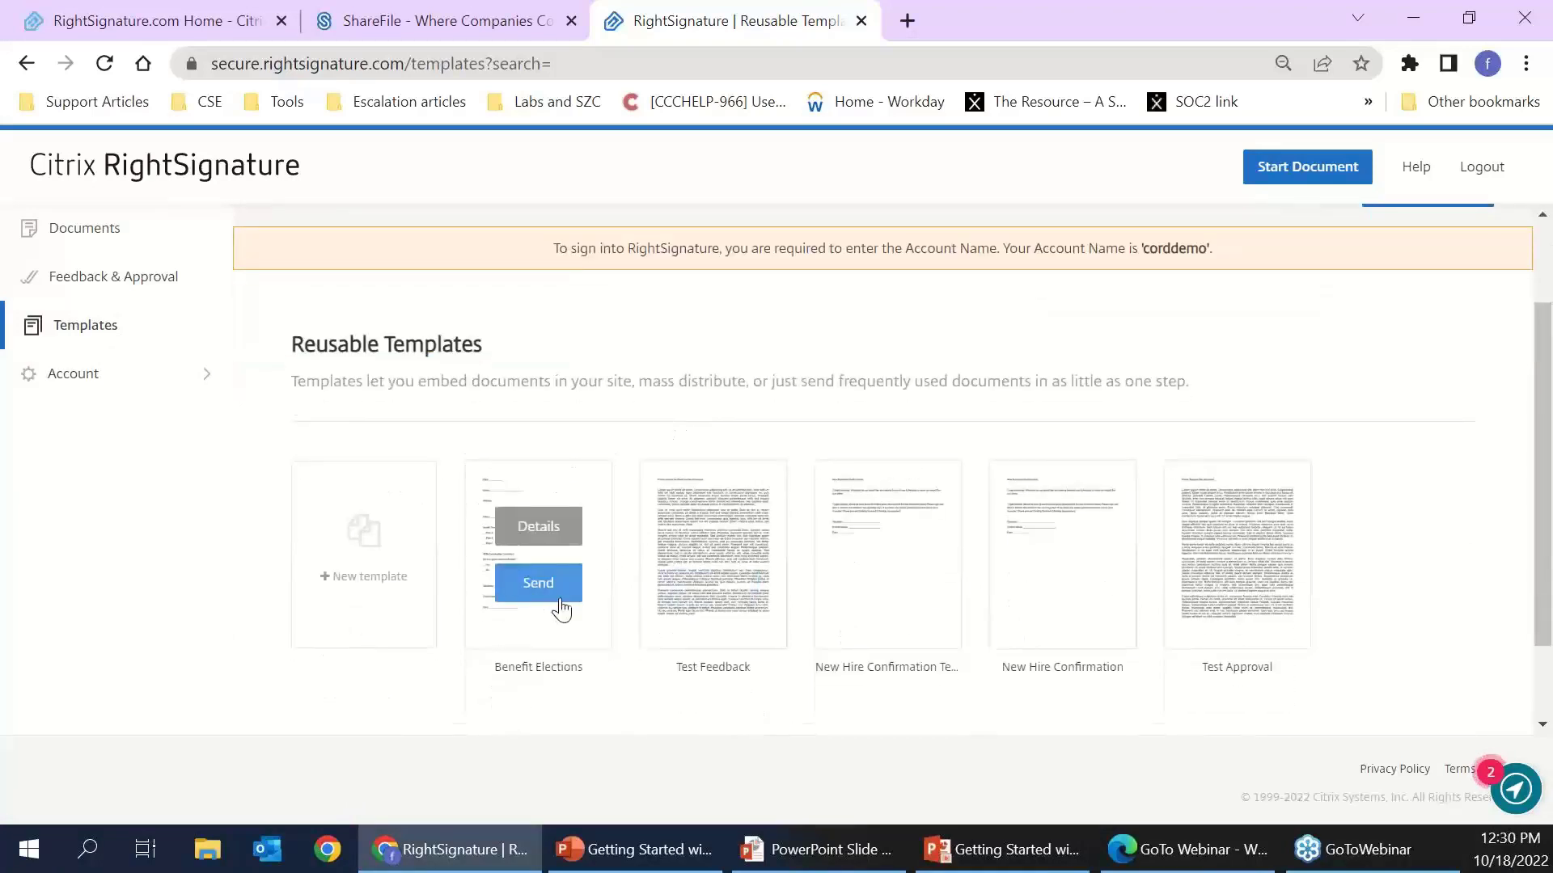
click(549, 533)
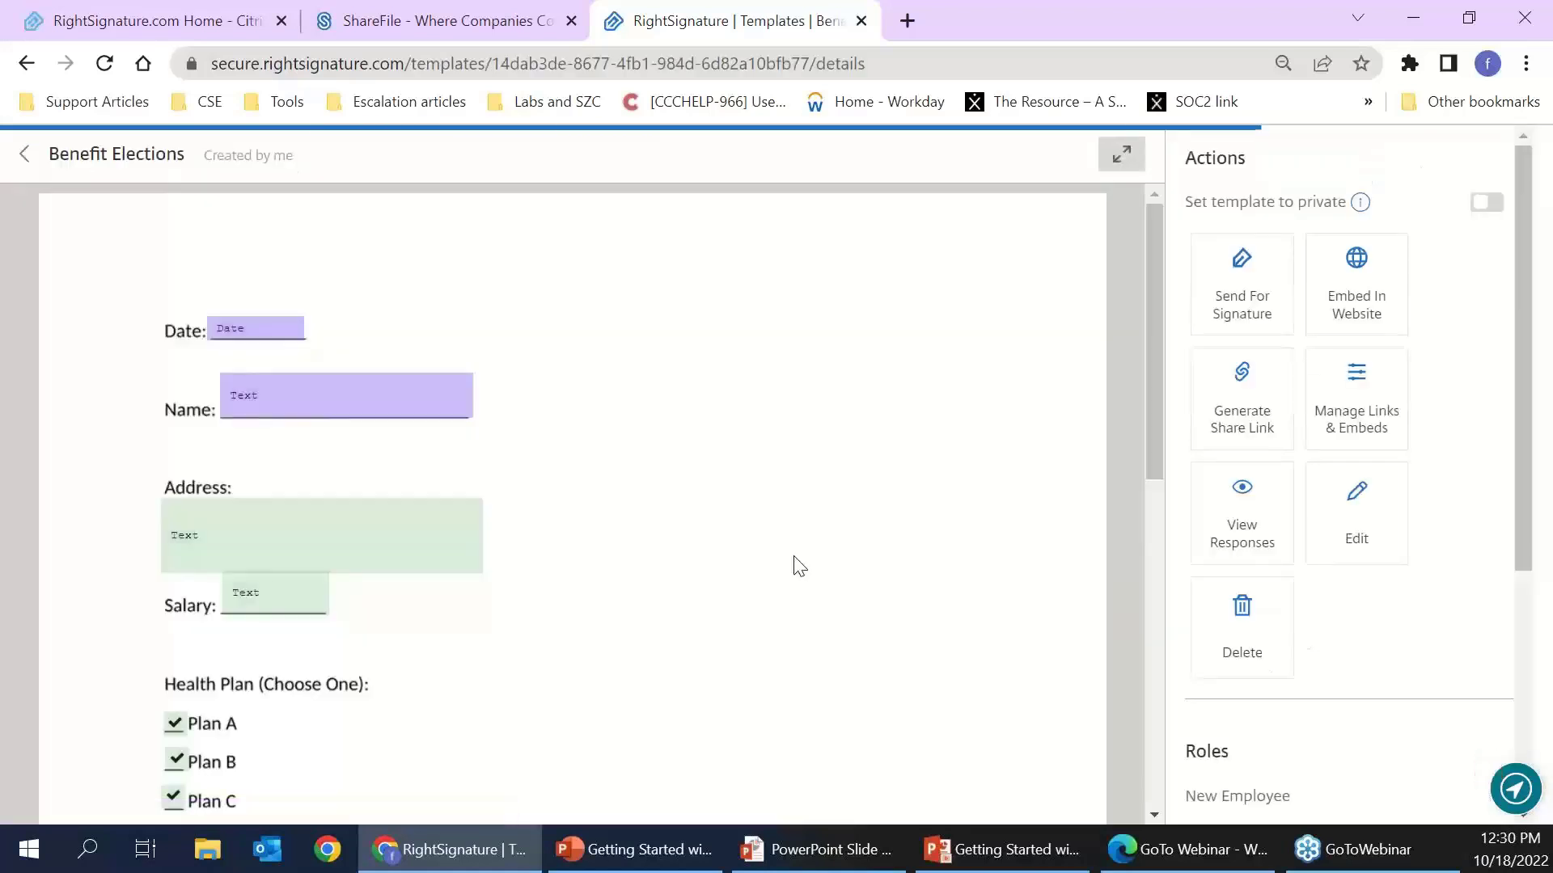
click(1363, 539)
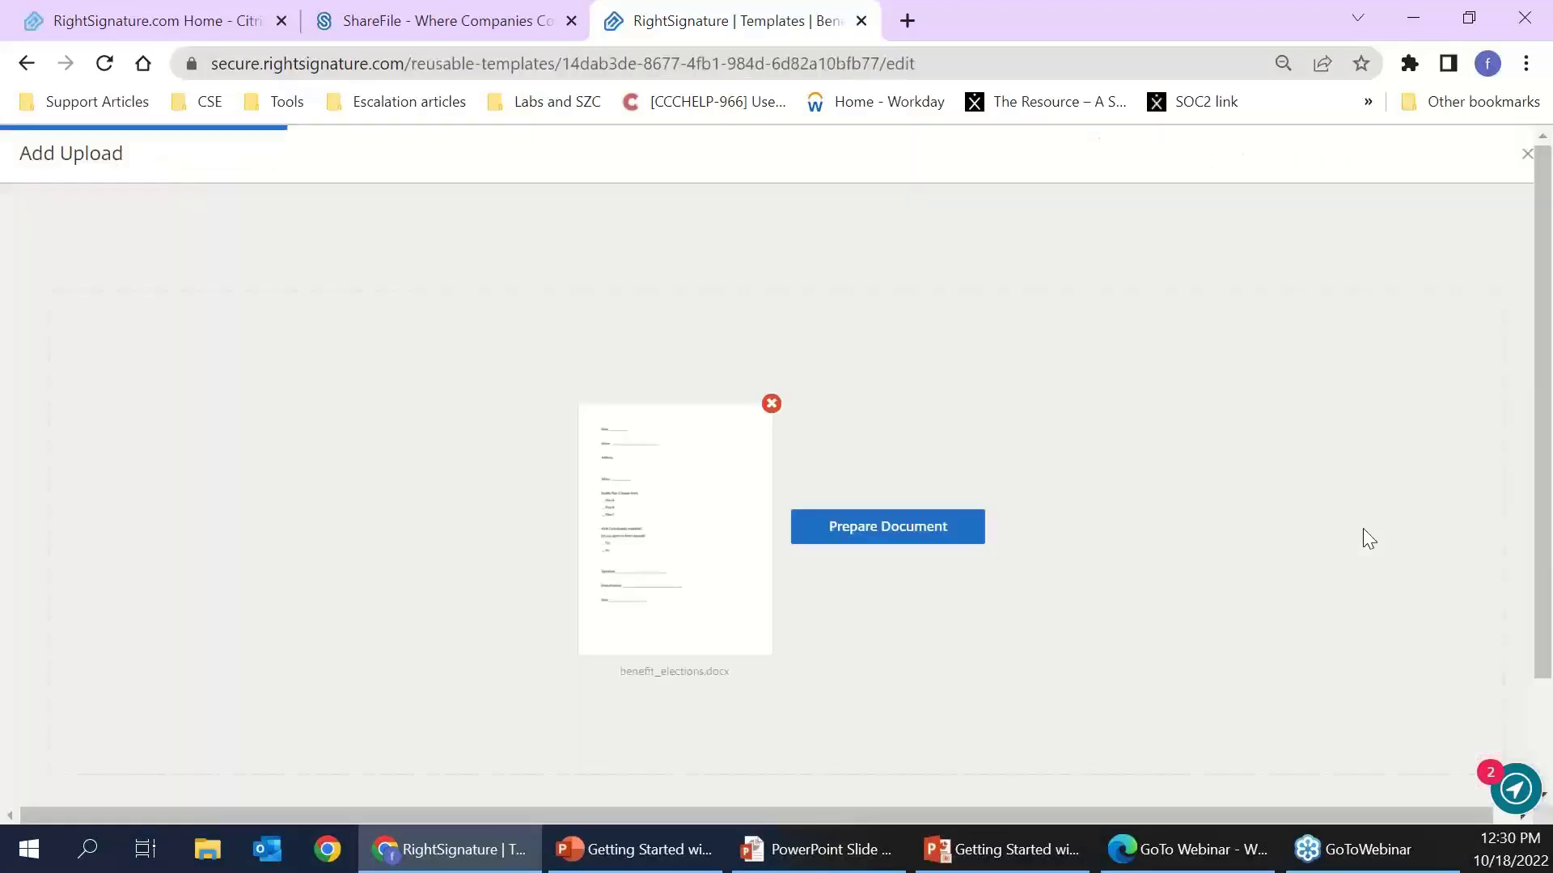
click(940, 540)
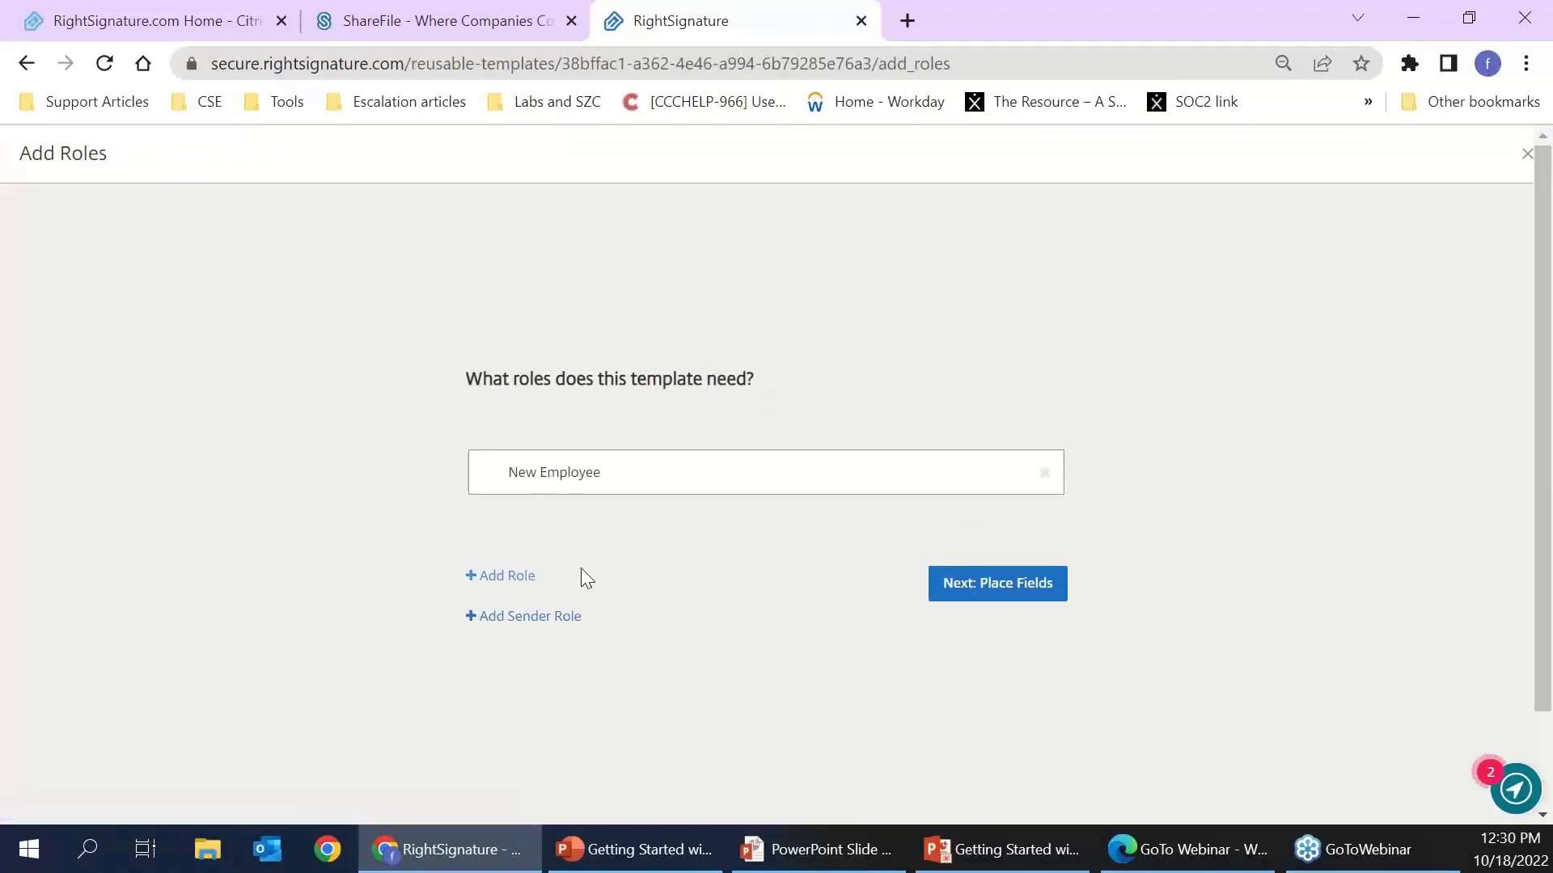
click(989, 584)
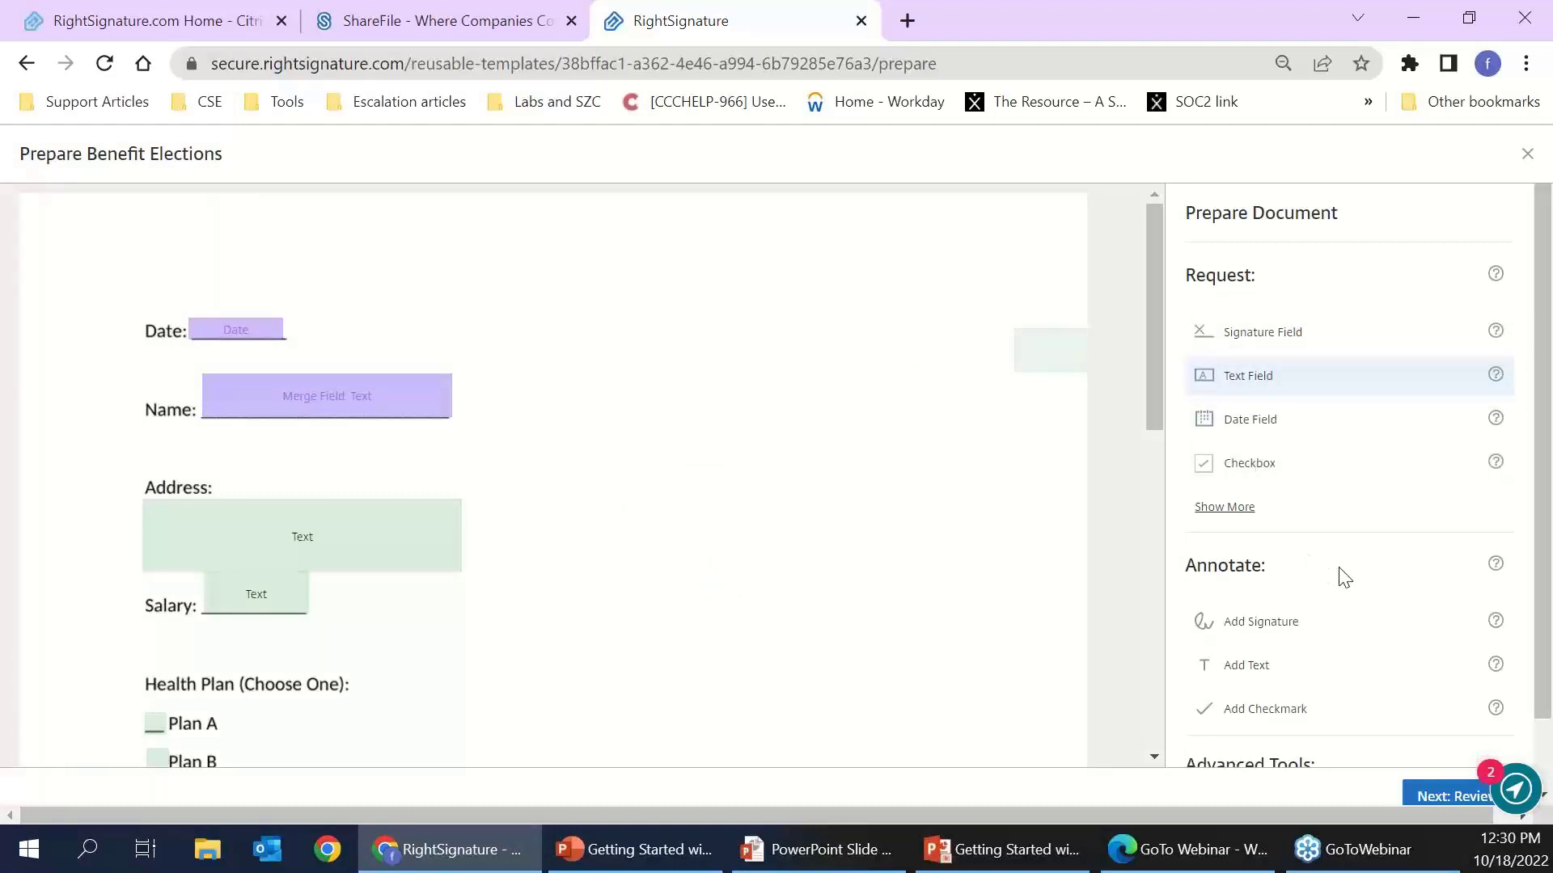
scroll(1342, 575, down, 2)
scroll(967, 598, down, 3)
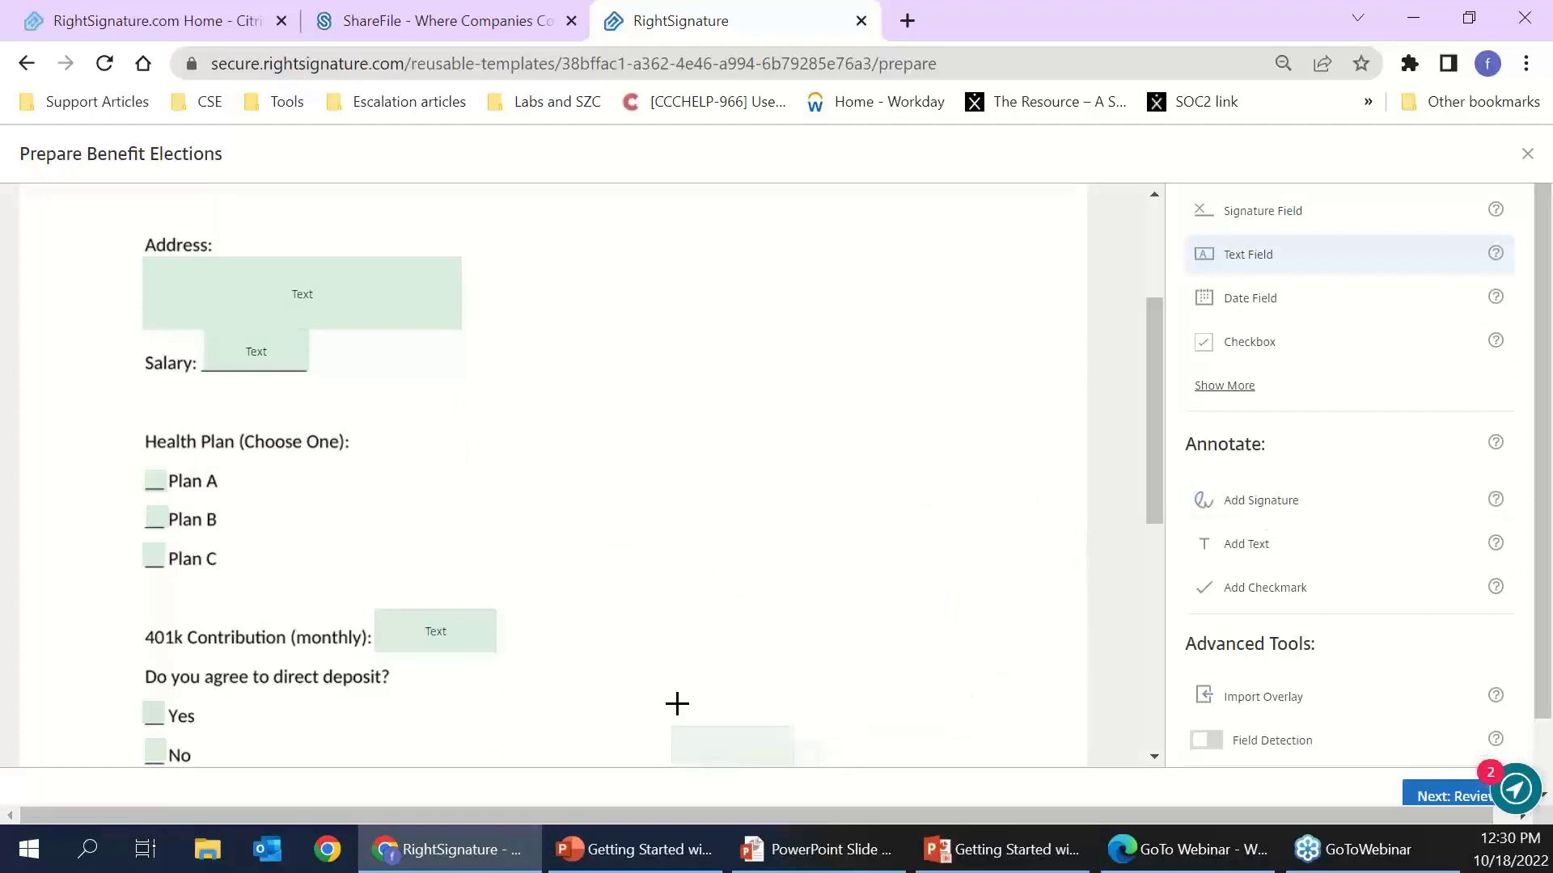
- Add a signature annotation to the page using the saved signature
click(686, 621)
drag(780, 651, 777, 639)
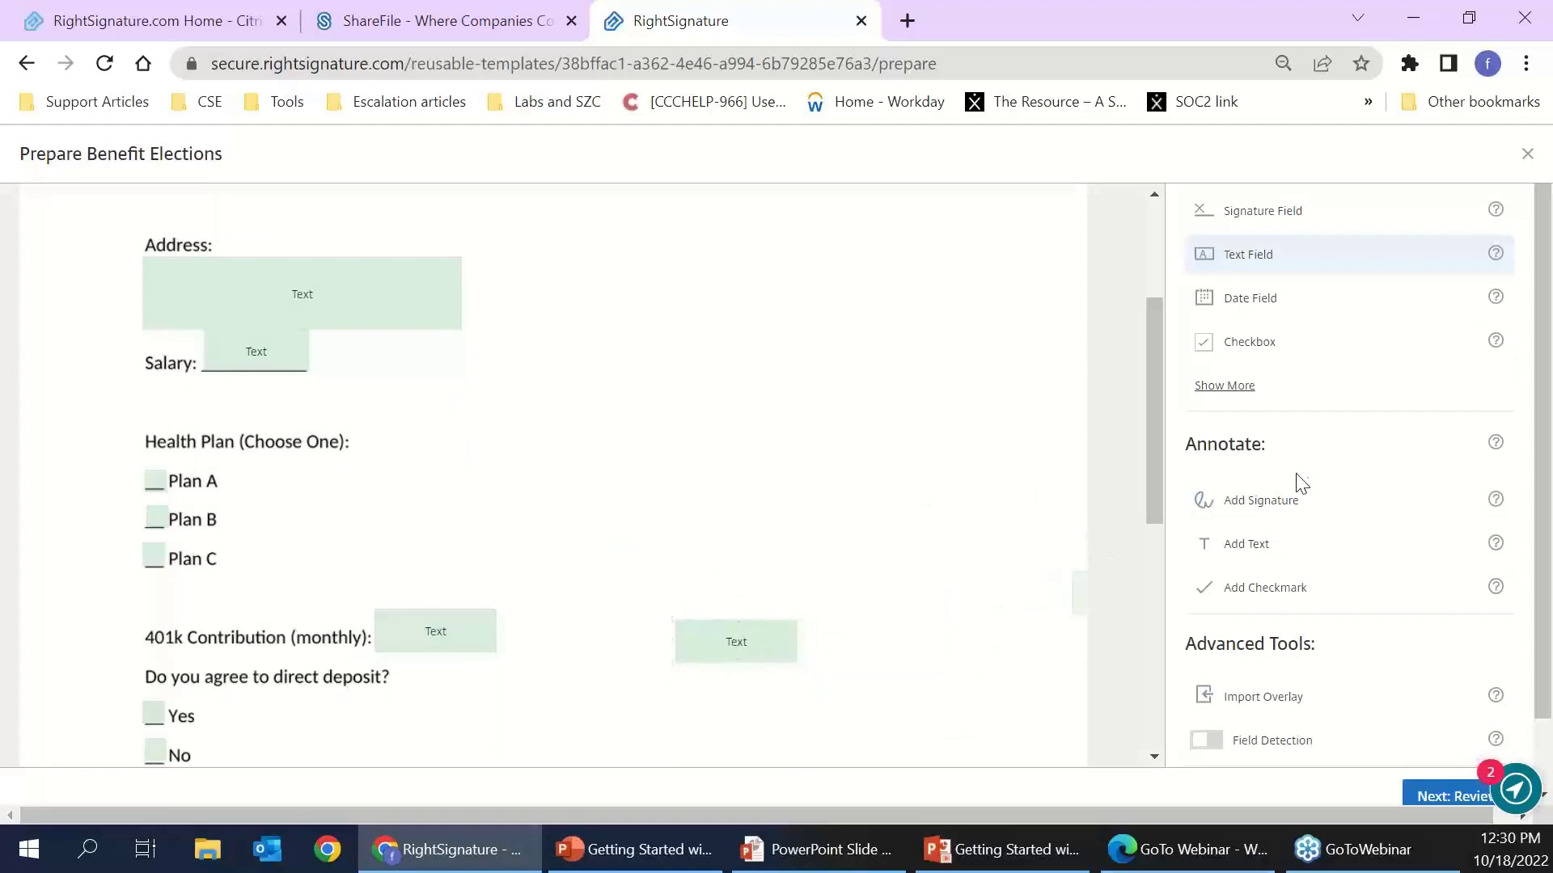
click(1271, 503)
click(841, 547)
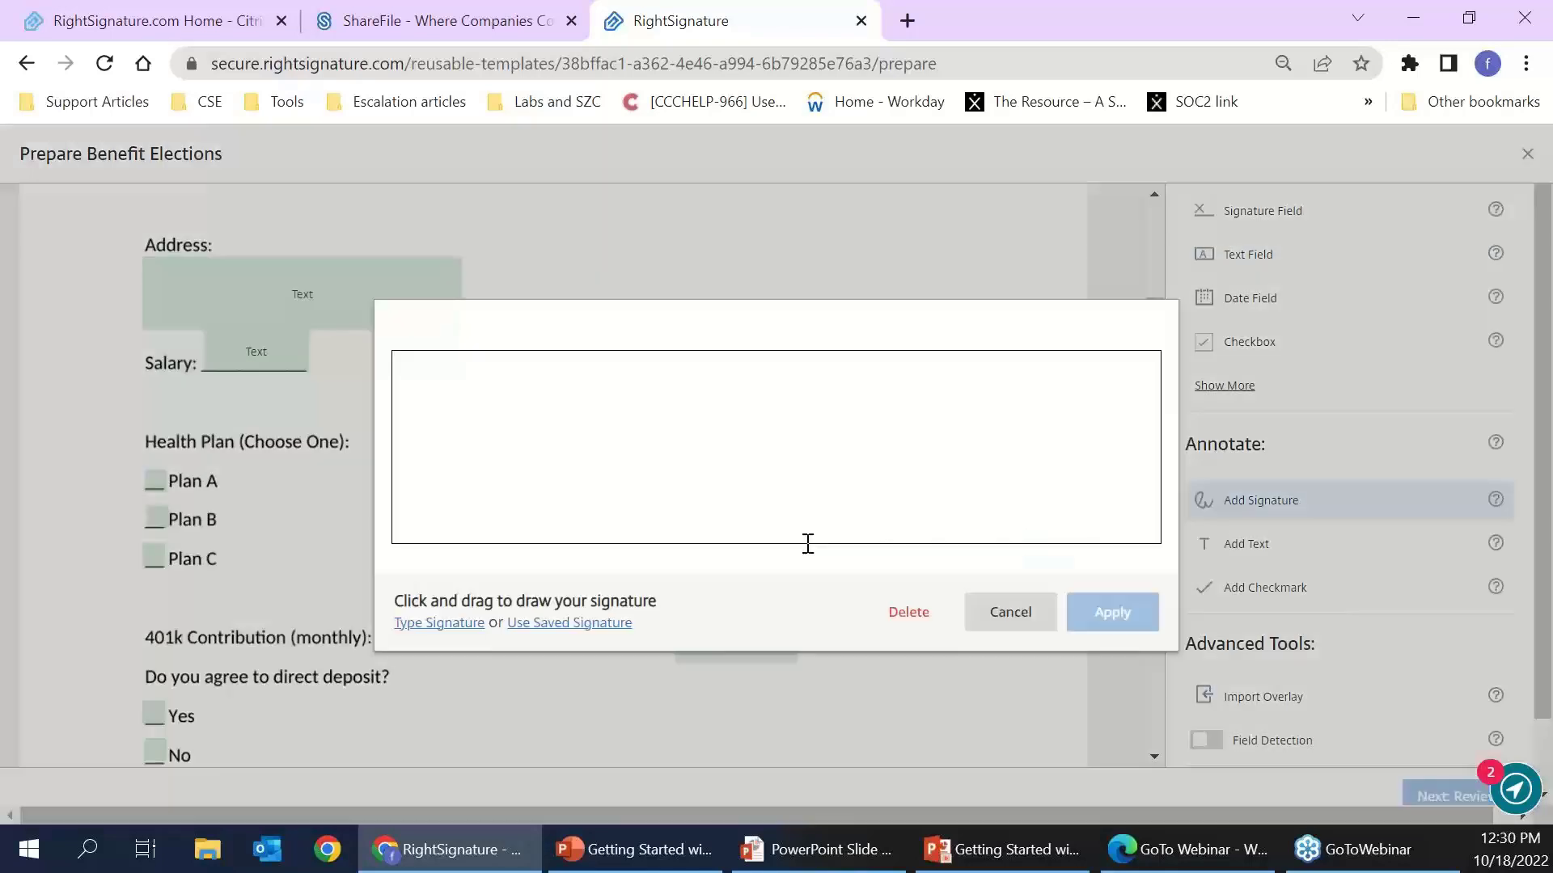
click(550, 625)
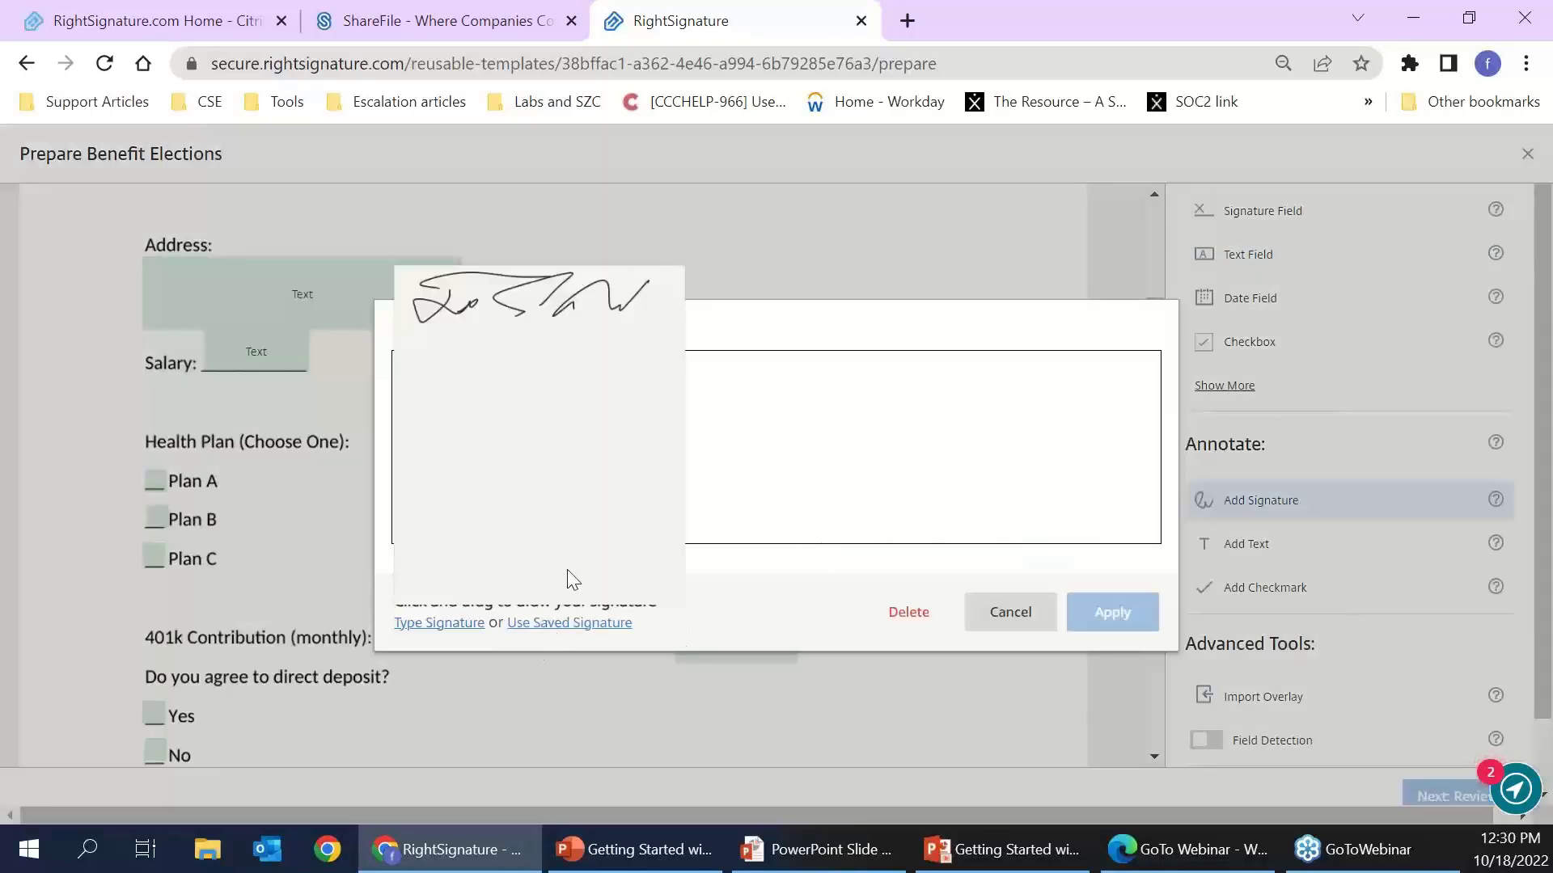
click(541, 317)
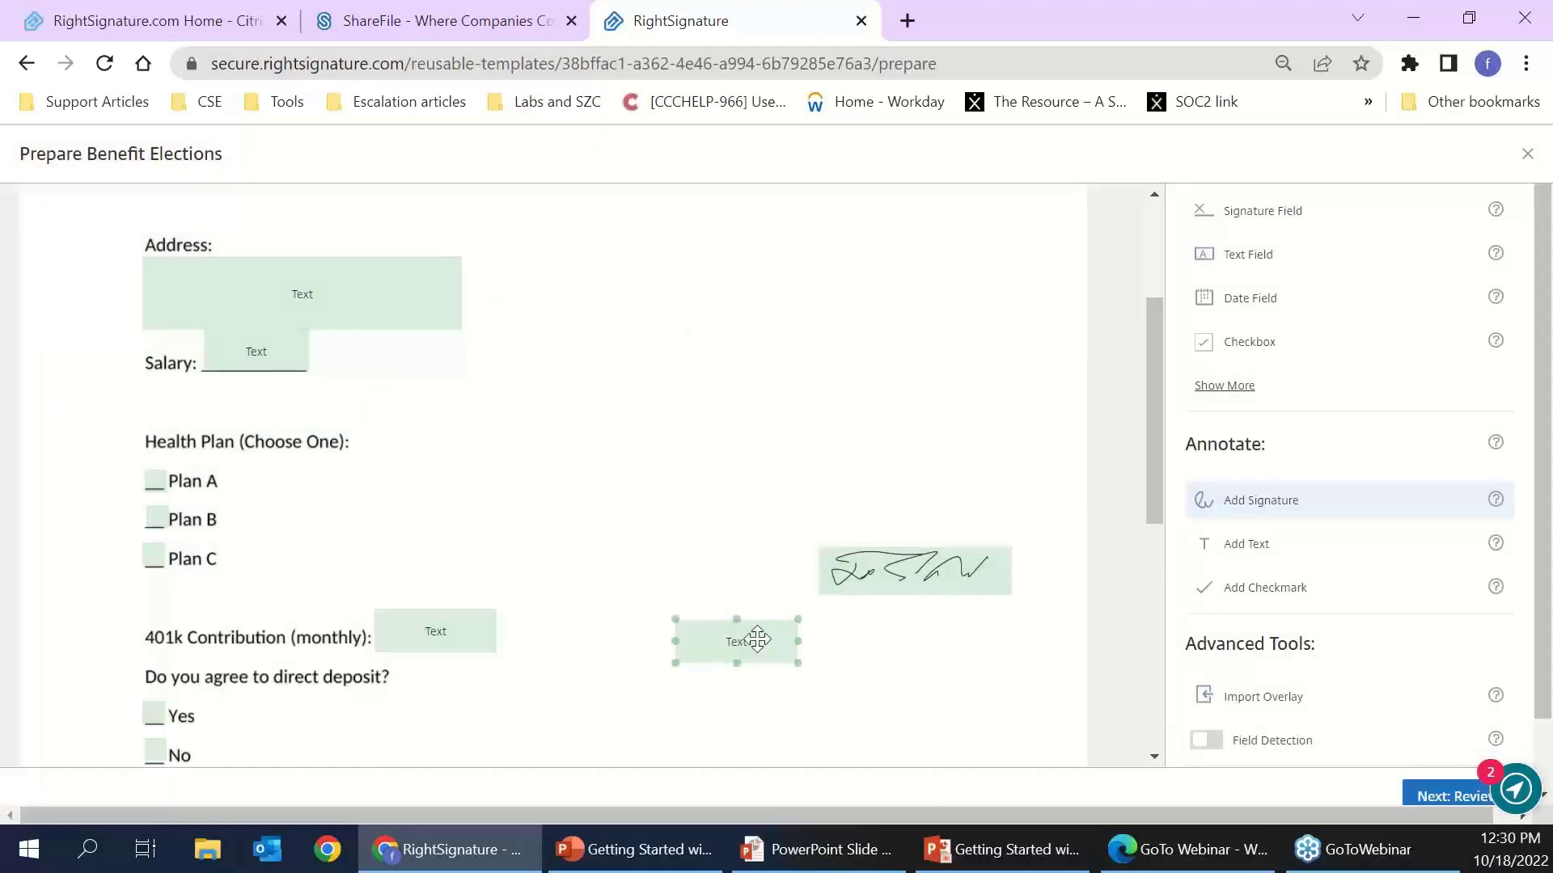
- Shift the stray text field aside and delete it
drag(774, 633, 771, 631)
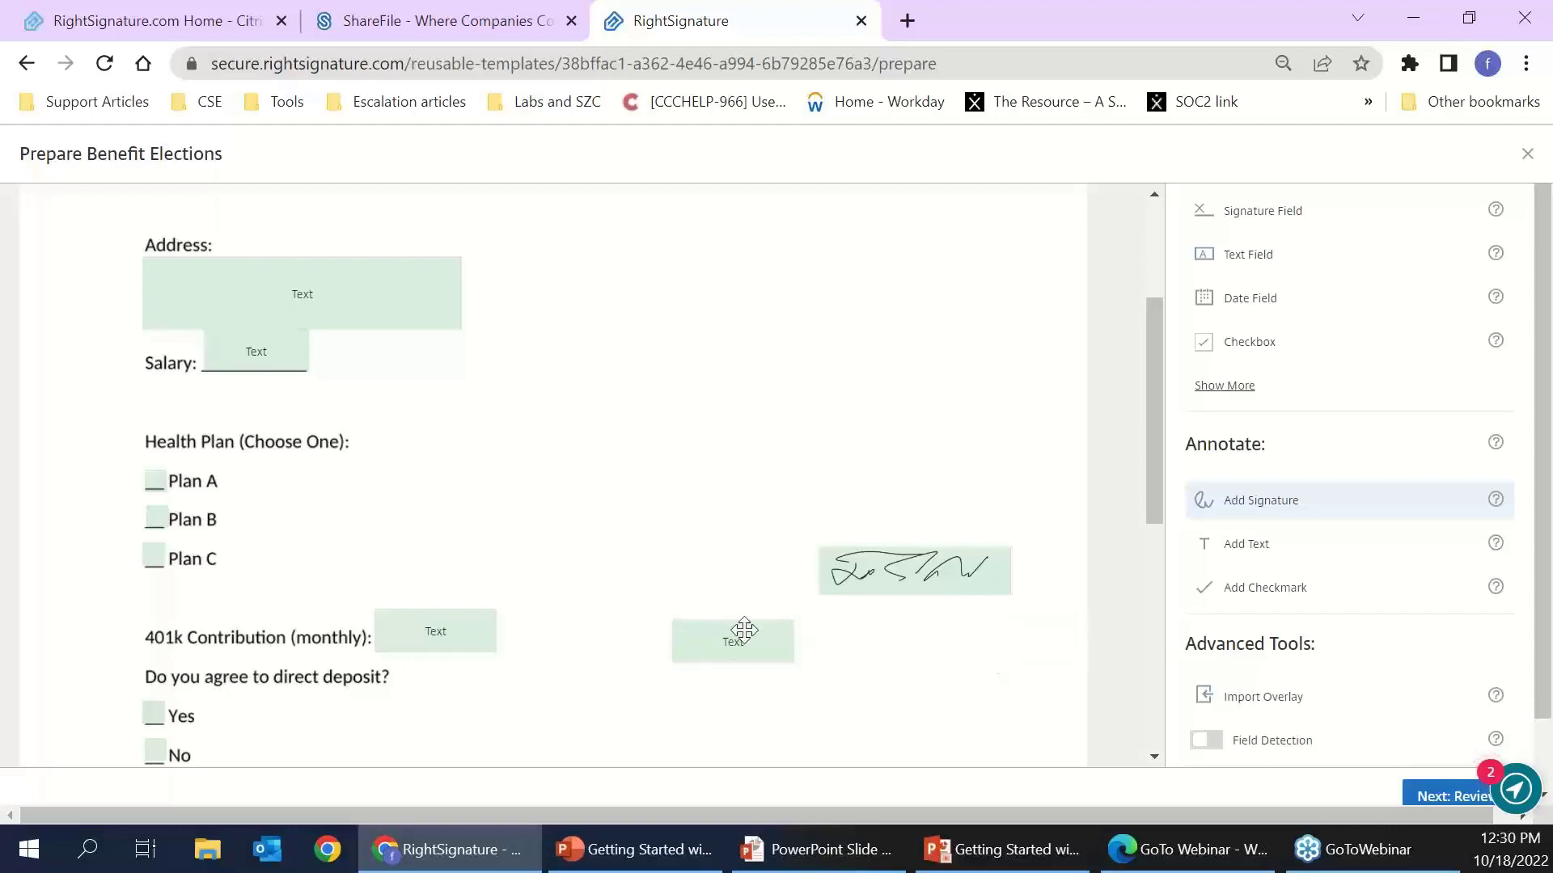
right_click(732, 655)
drag(732, 654, 694, 645)
click(694, 645)
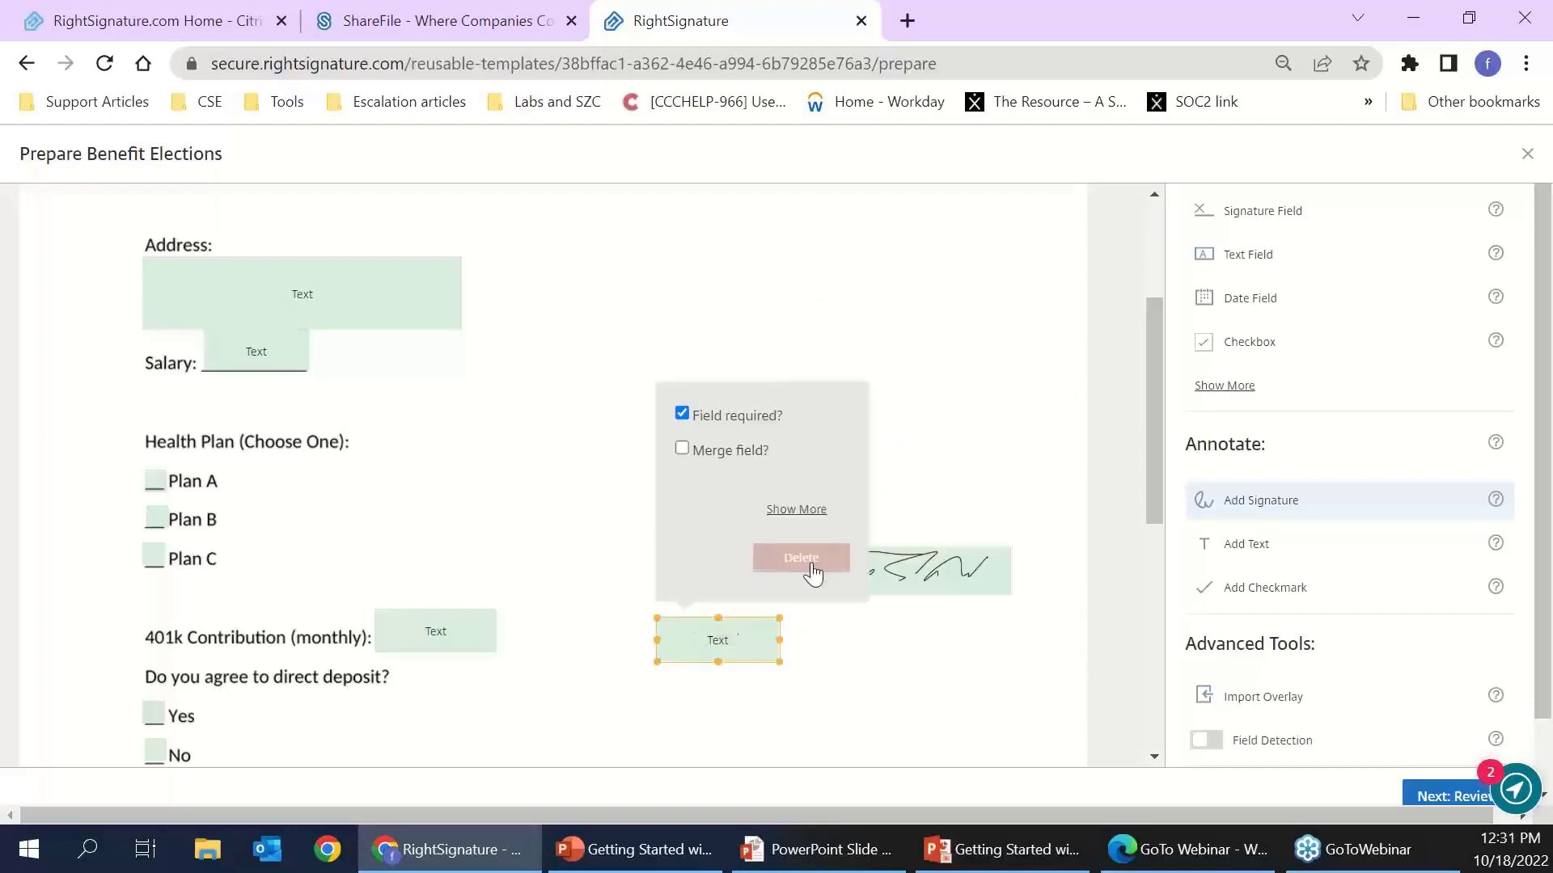
click(801, 555)
- Set the Plan C checkbox group requirement to One or More
click(438, 630)
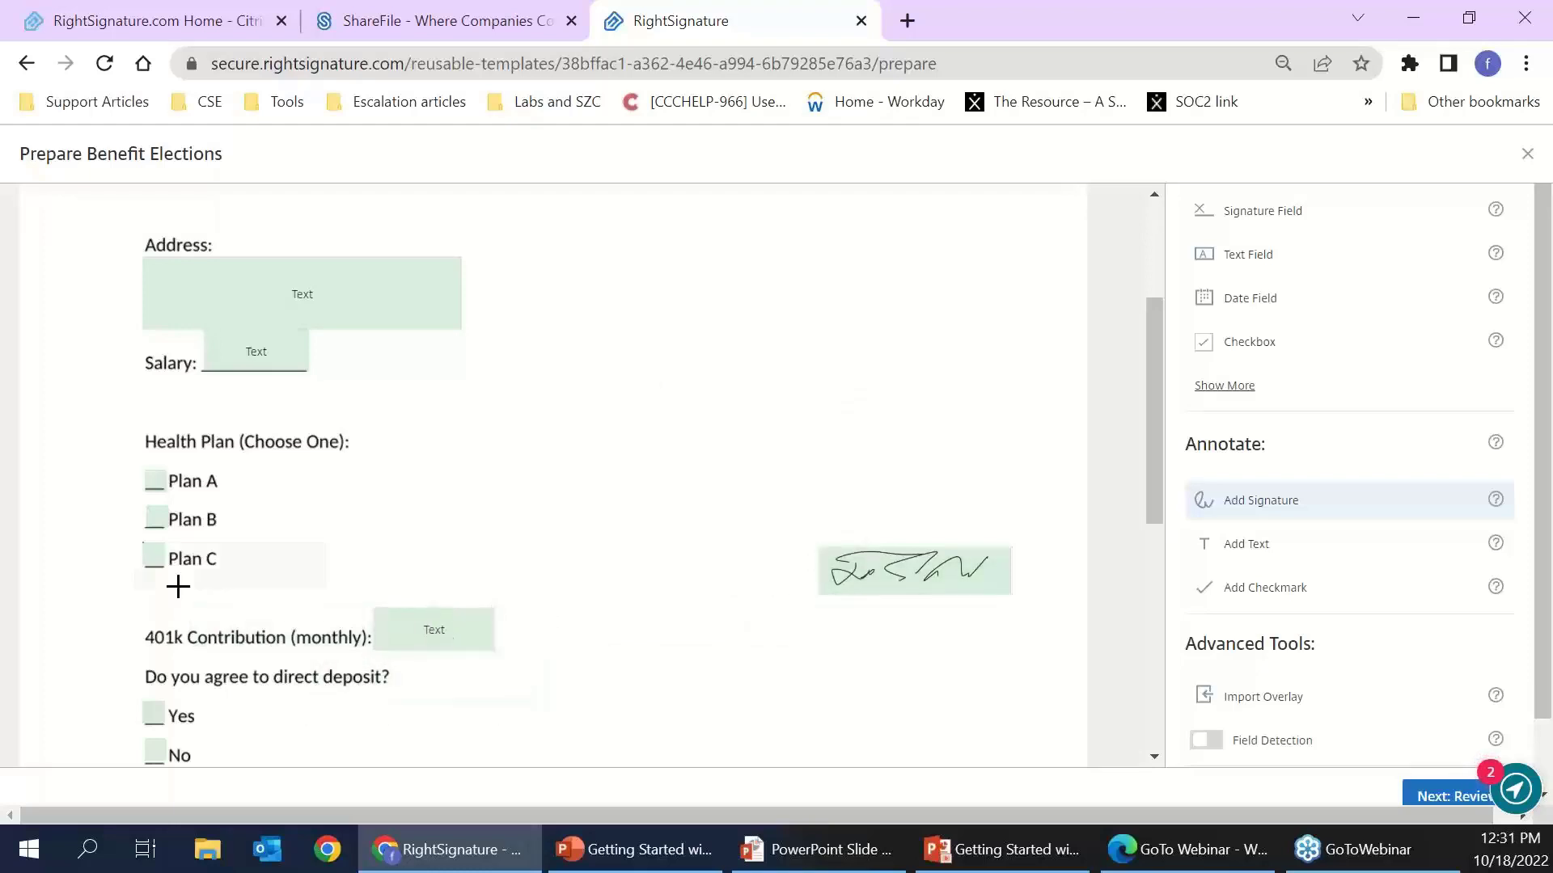
click(154, 554)
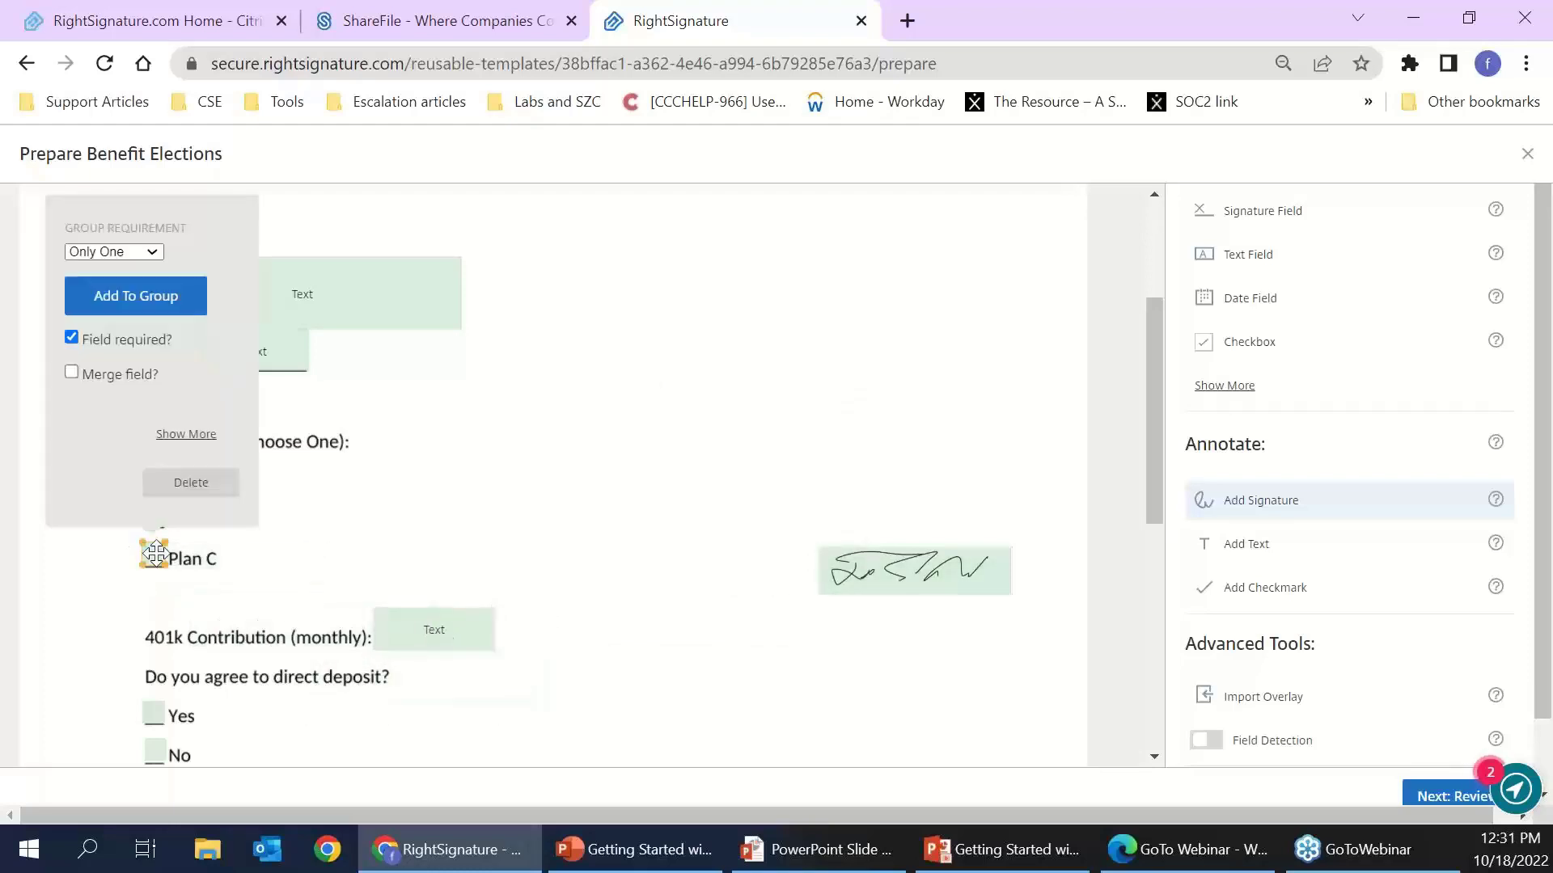
click(137, 252)
click(115, 283)
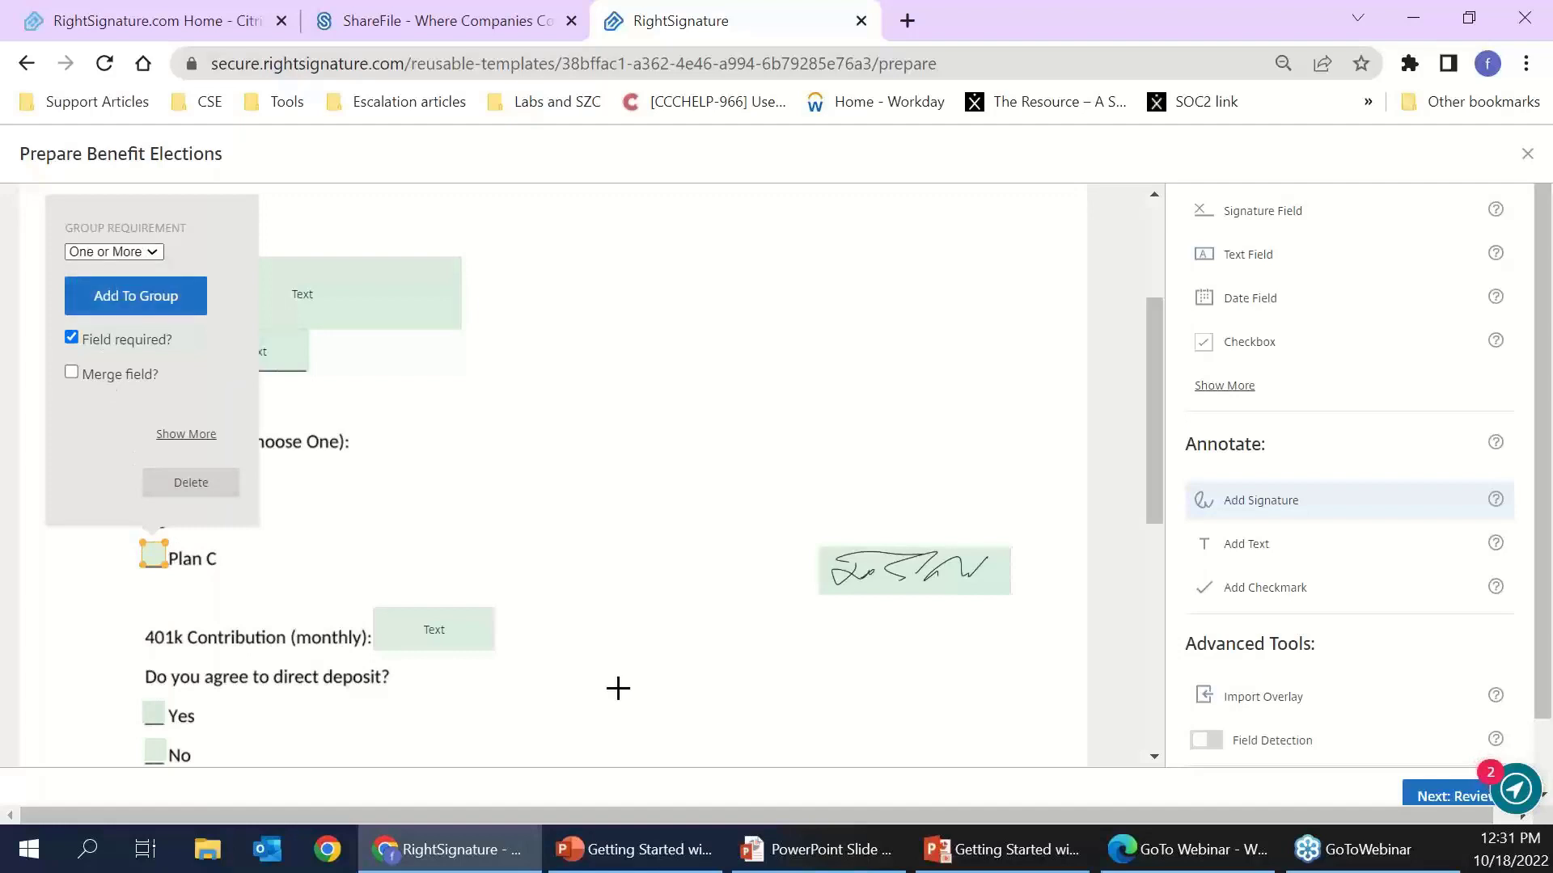
scroll(773, 707, down, 1)
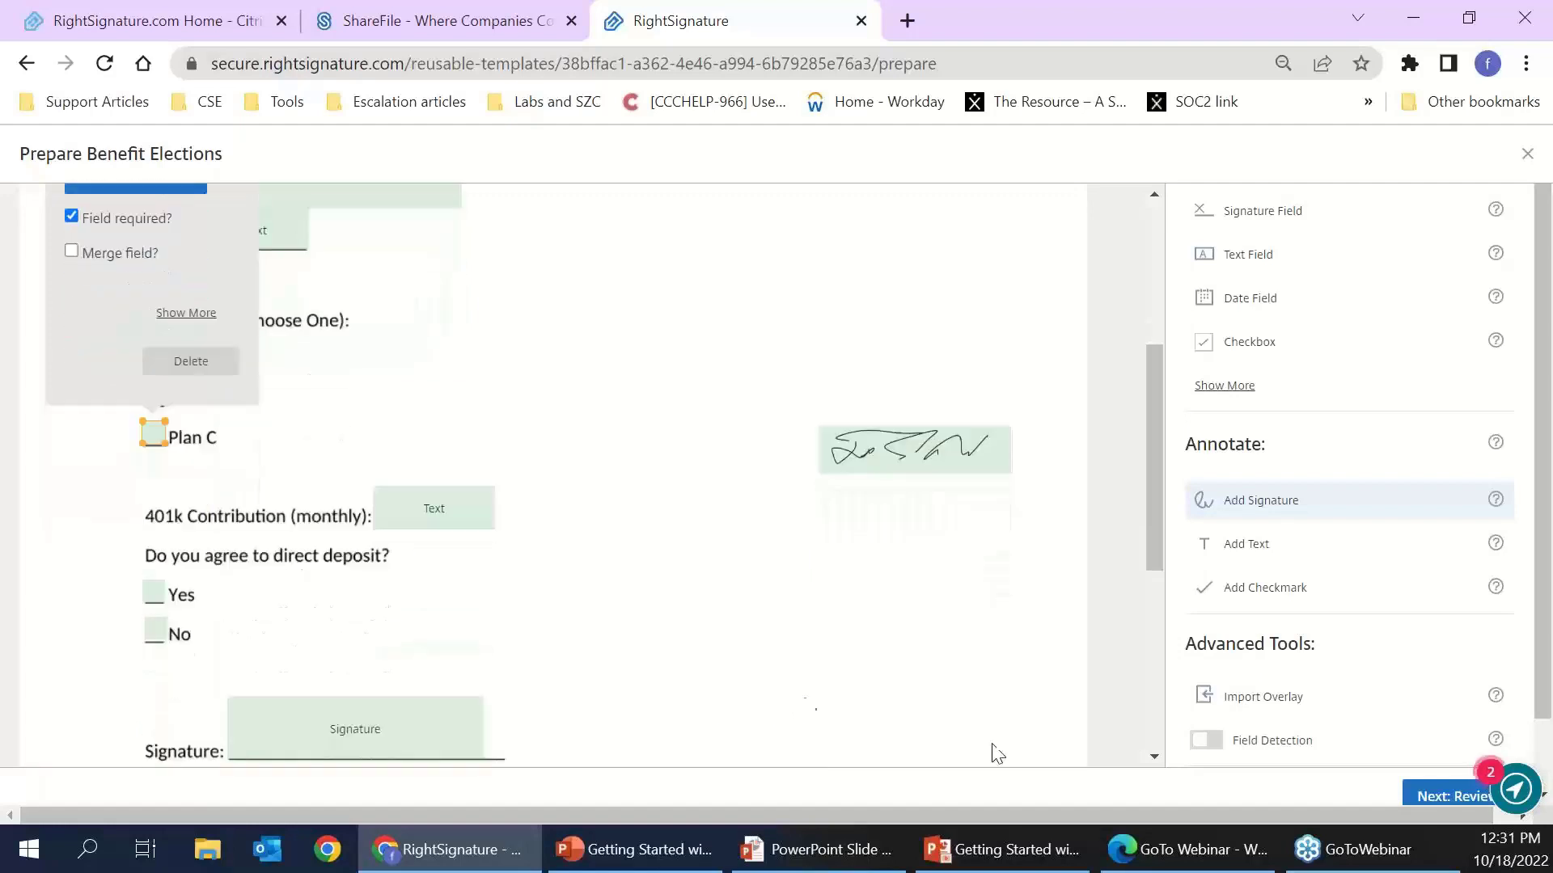
- Review and update the Benefit Elections template, then return to Templates
click(1448, 793)
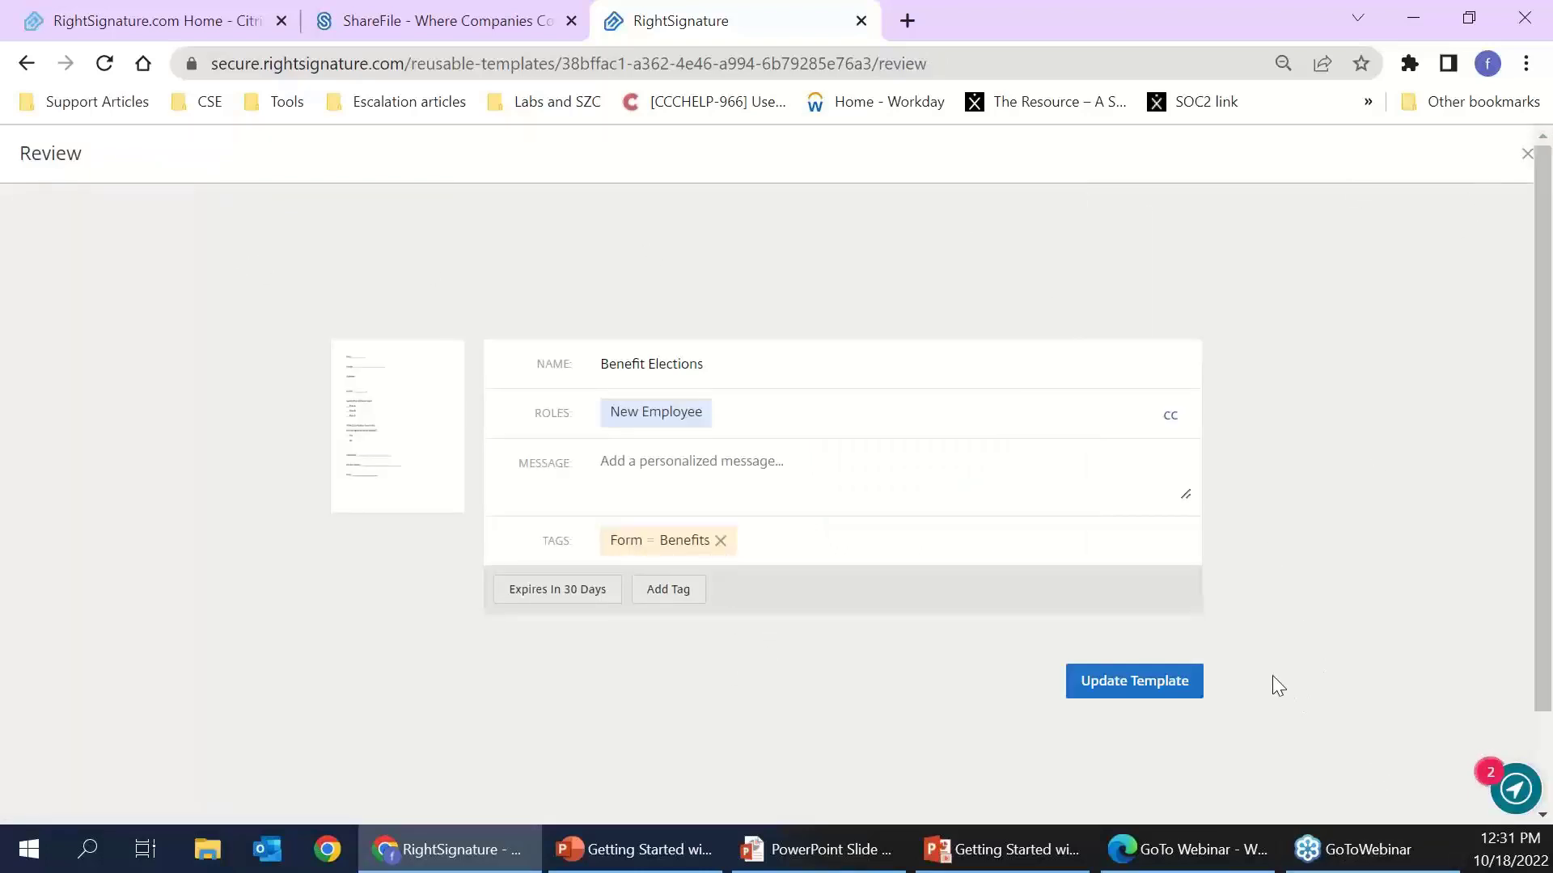
click(1129, 692)
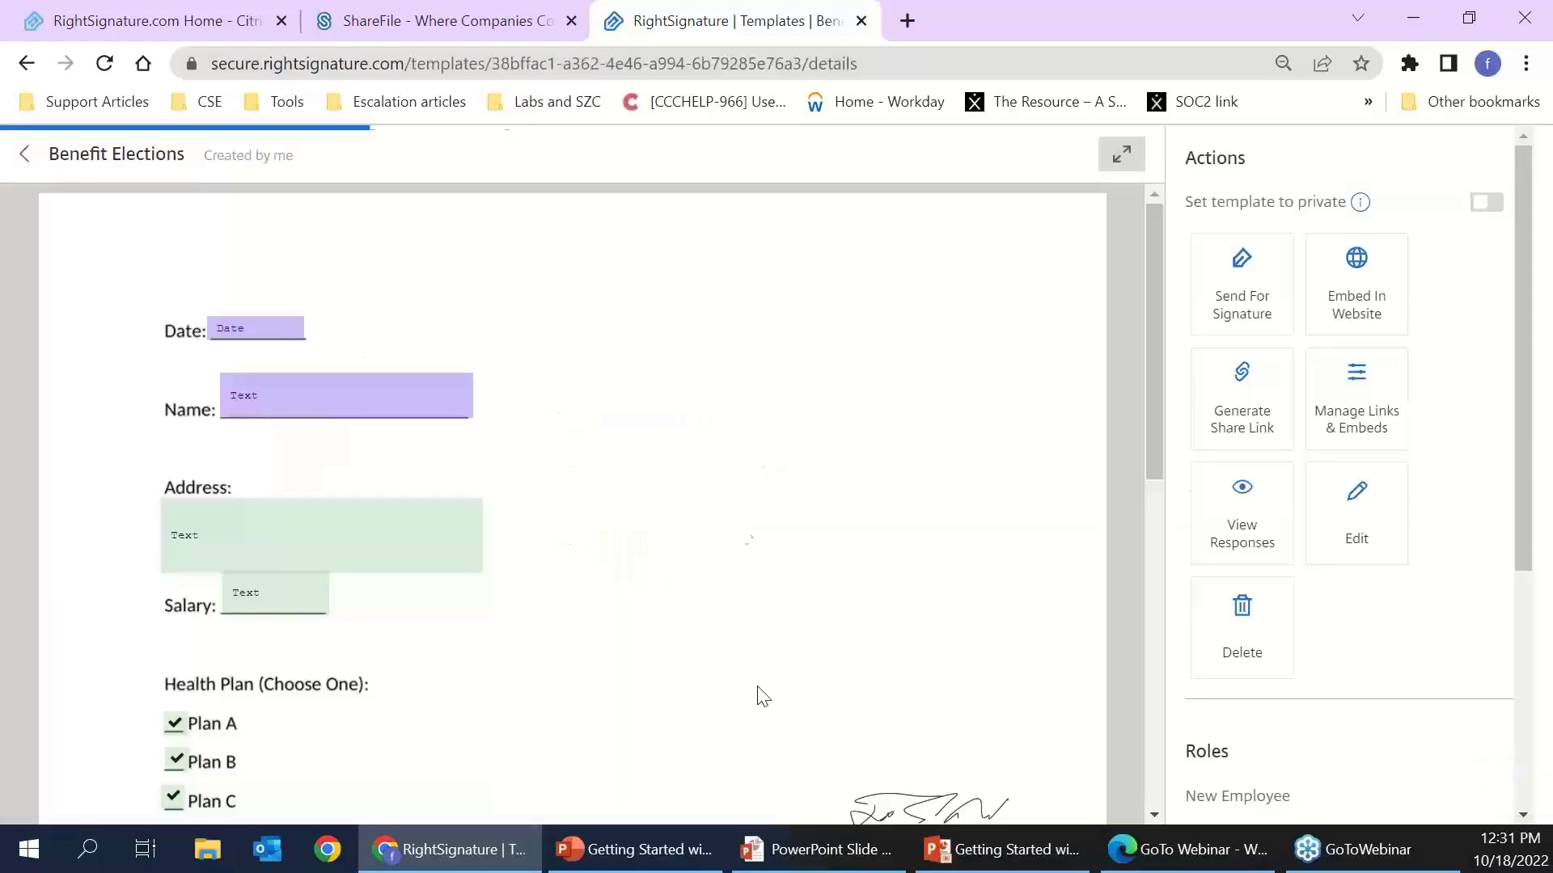
scroll(581, 550, down, 3)
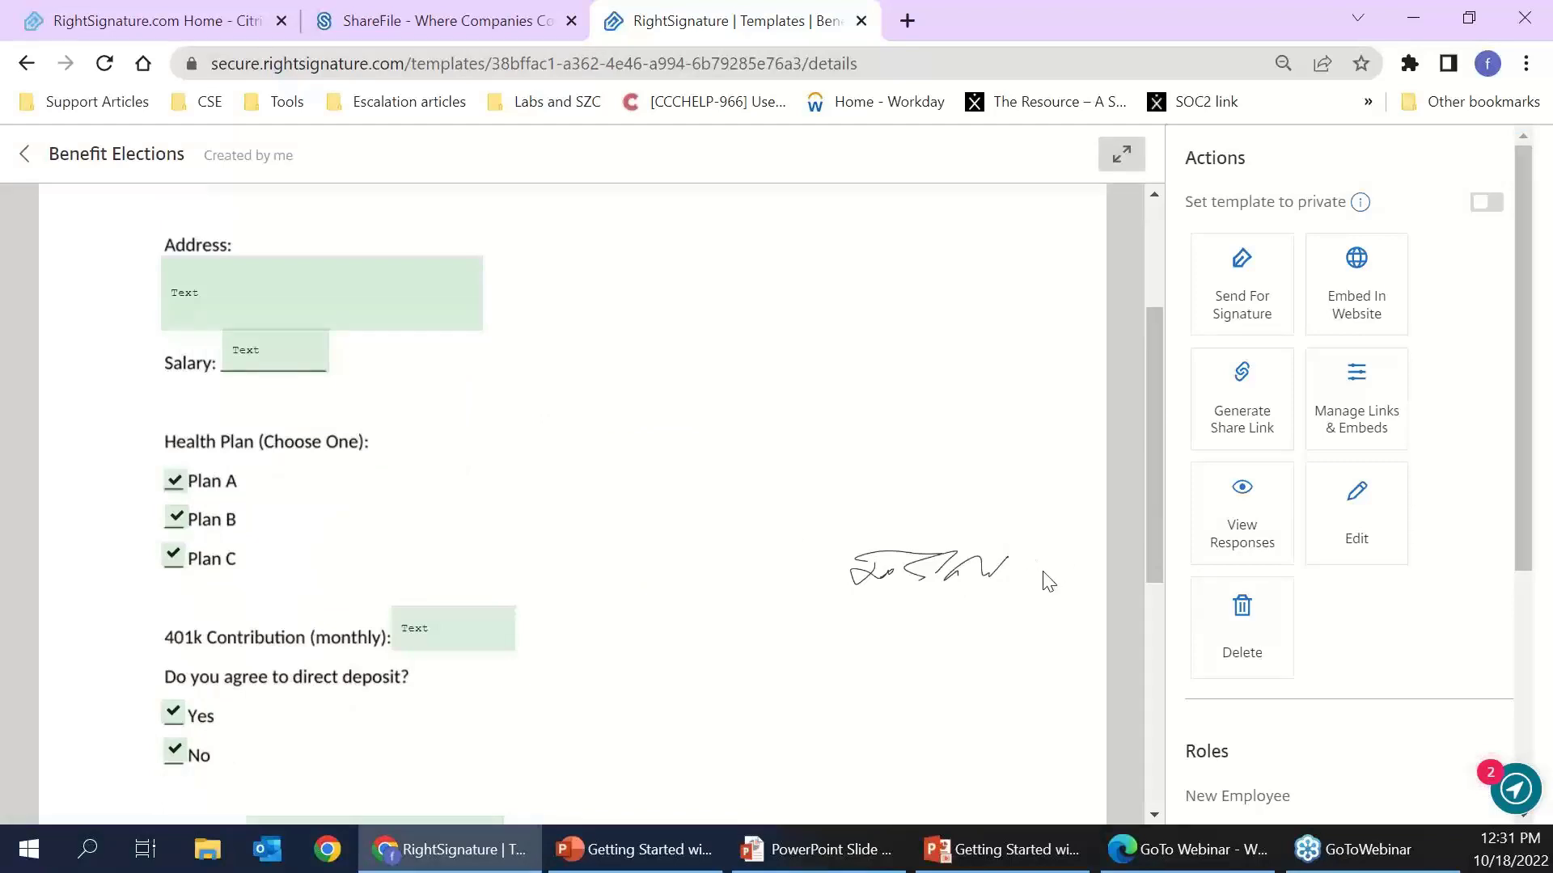
click(25, 165)
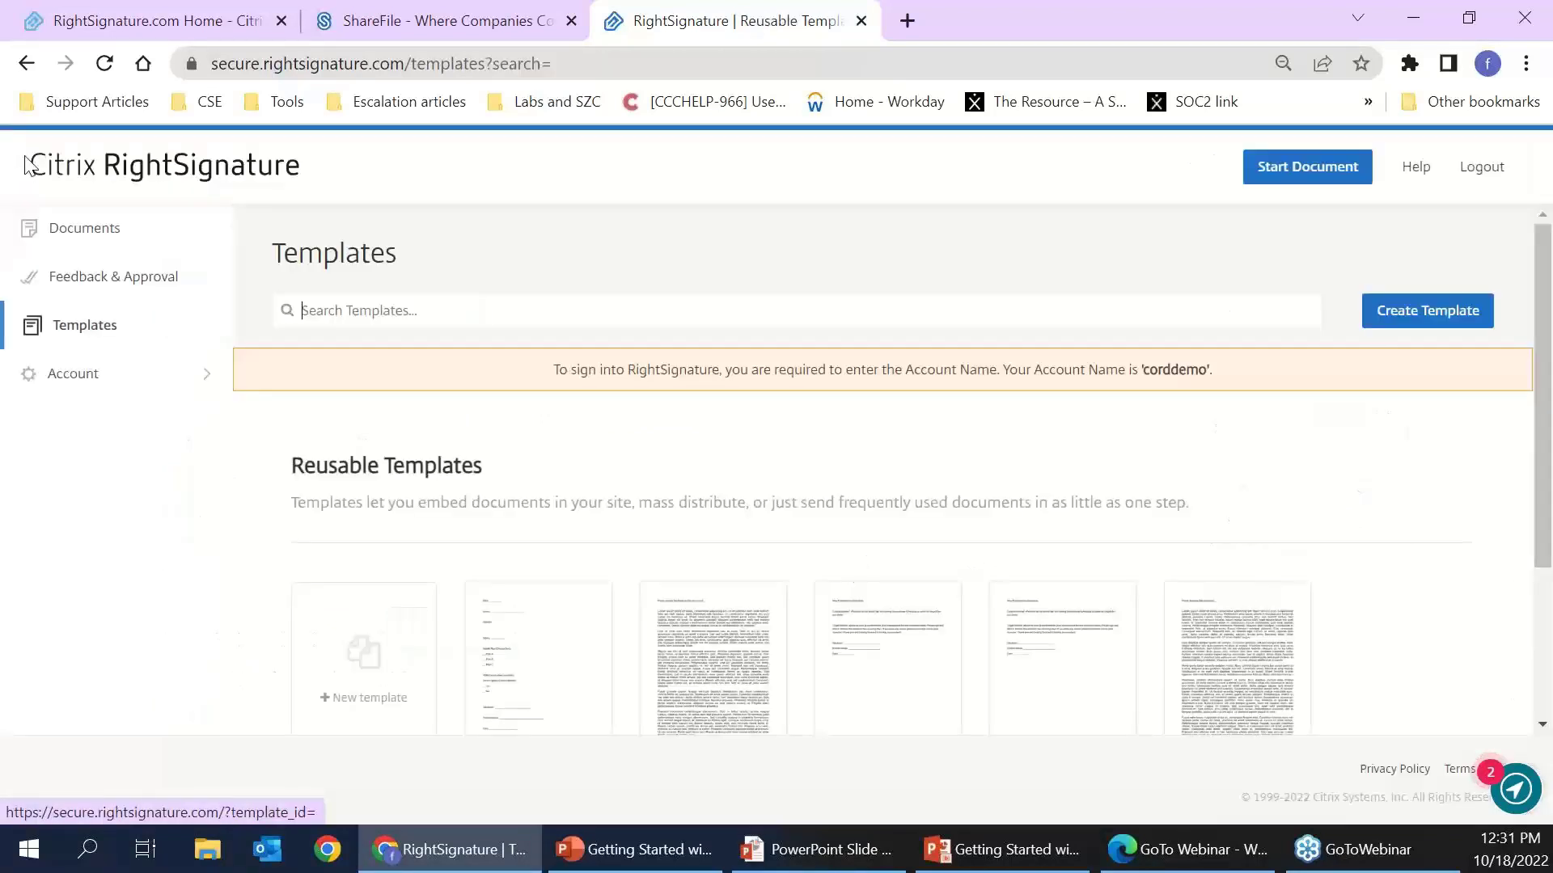
- Open Benefit Elections details, cancel a deletion, and go back to the templates list
scroll(764, 511, down, 3)
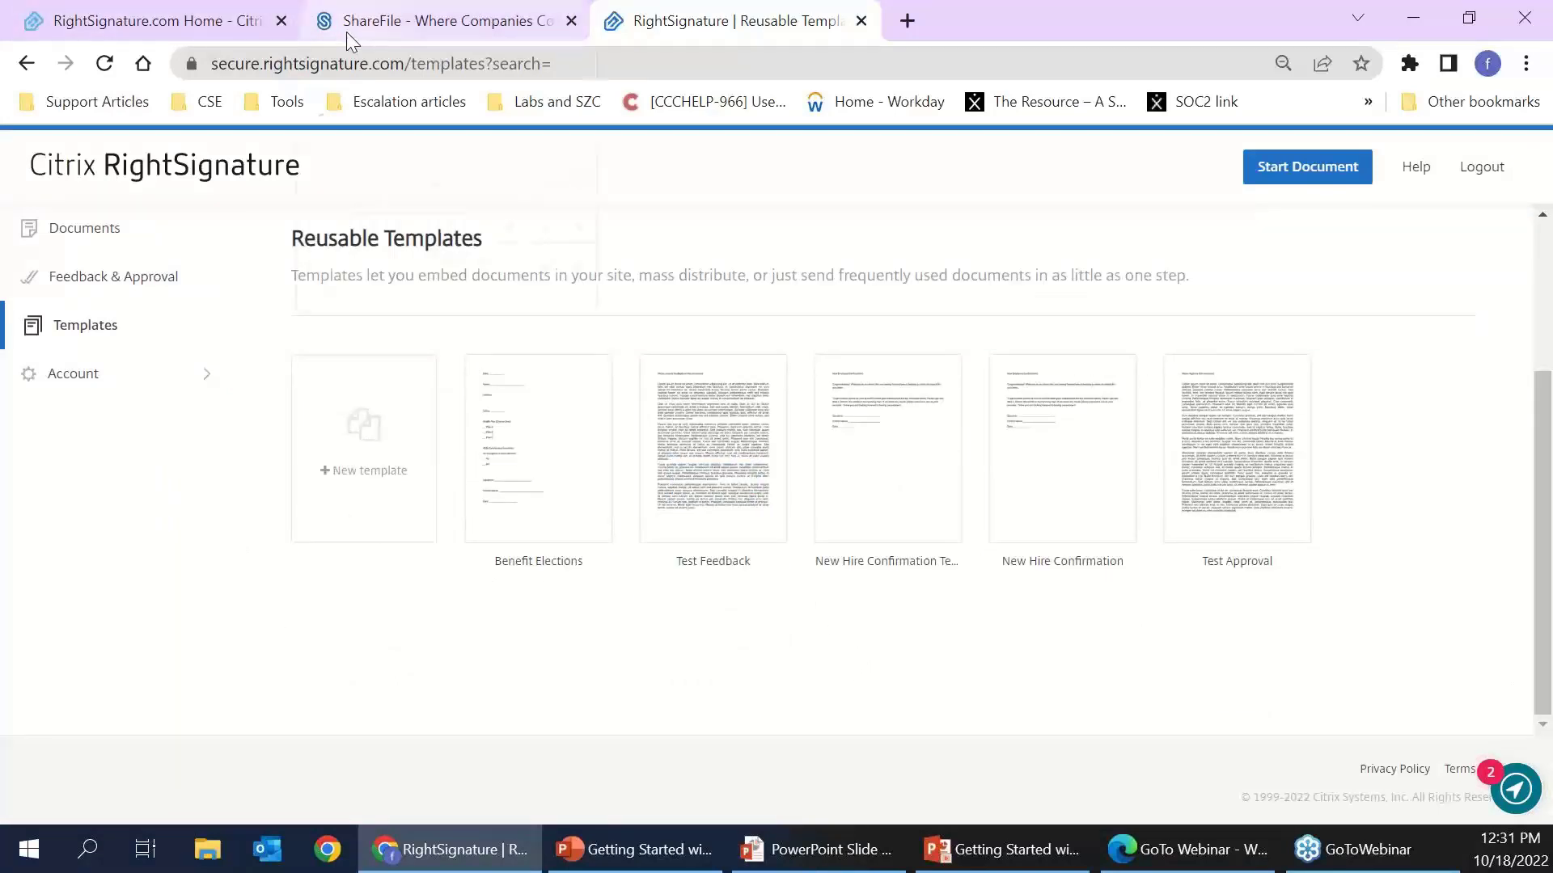
mouse_move(346, 34)
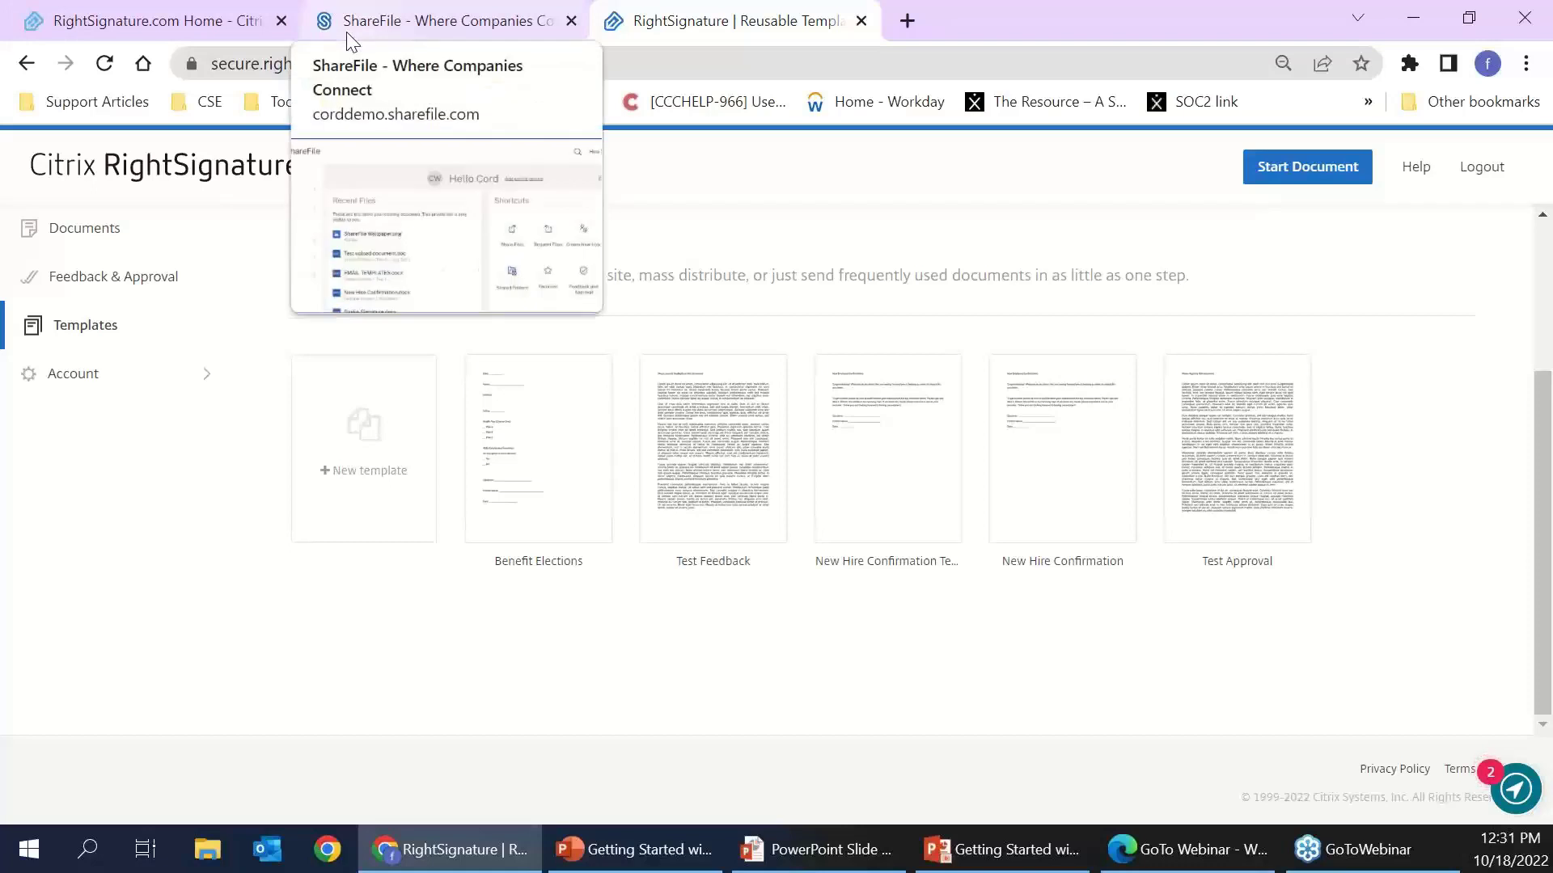
mouse_move(523, 471)
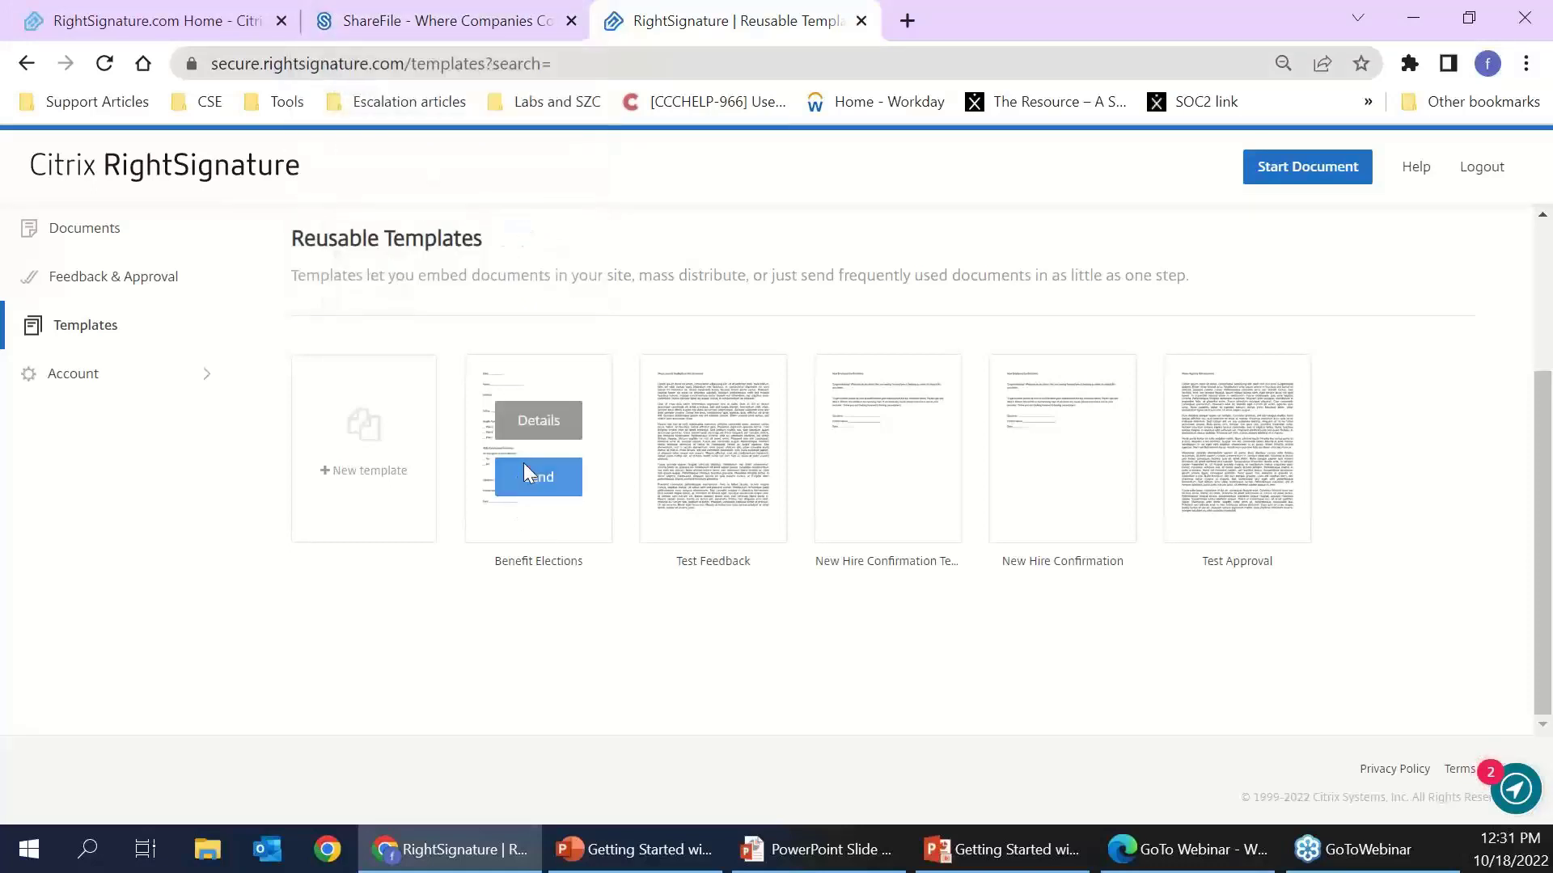
click(540, 424)
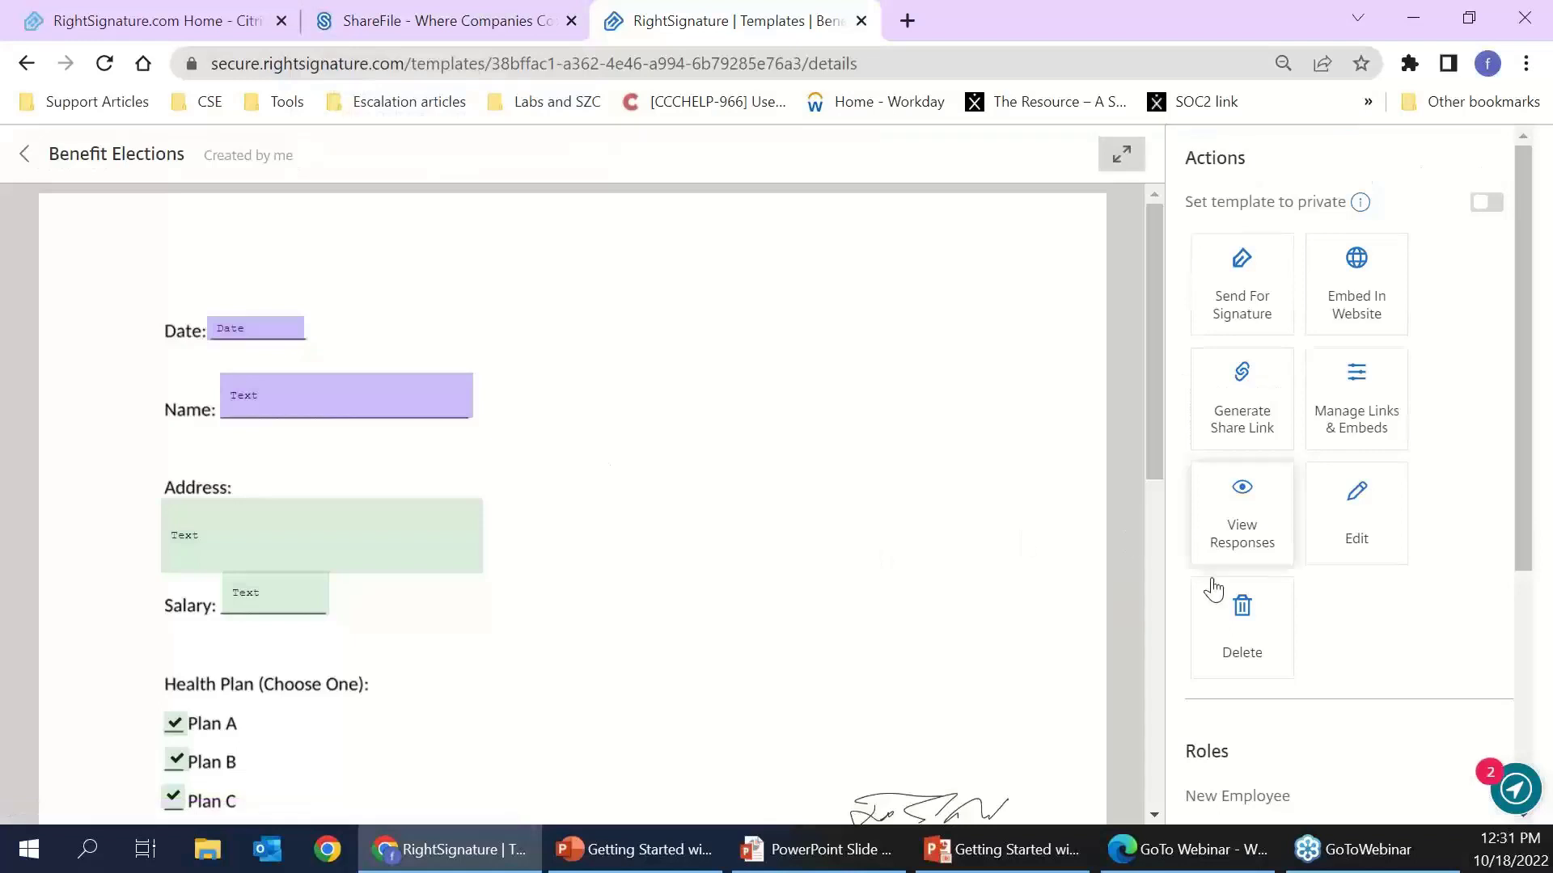
click(1242, 652)
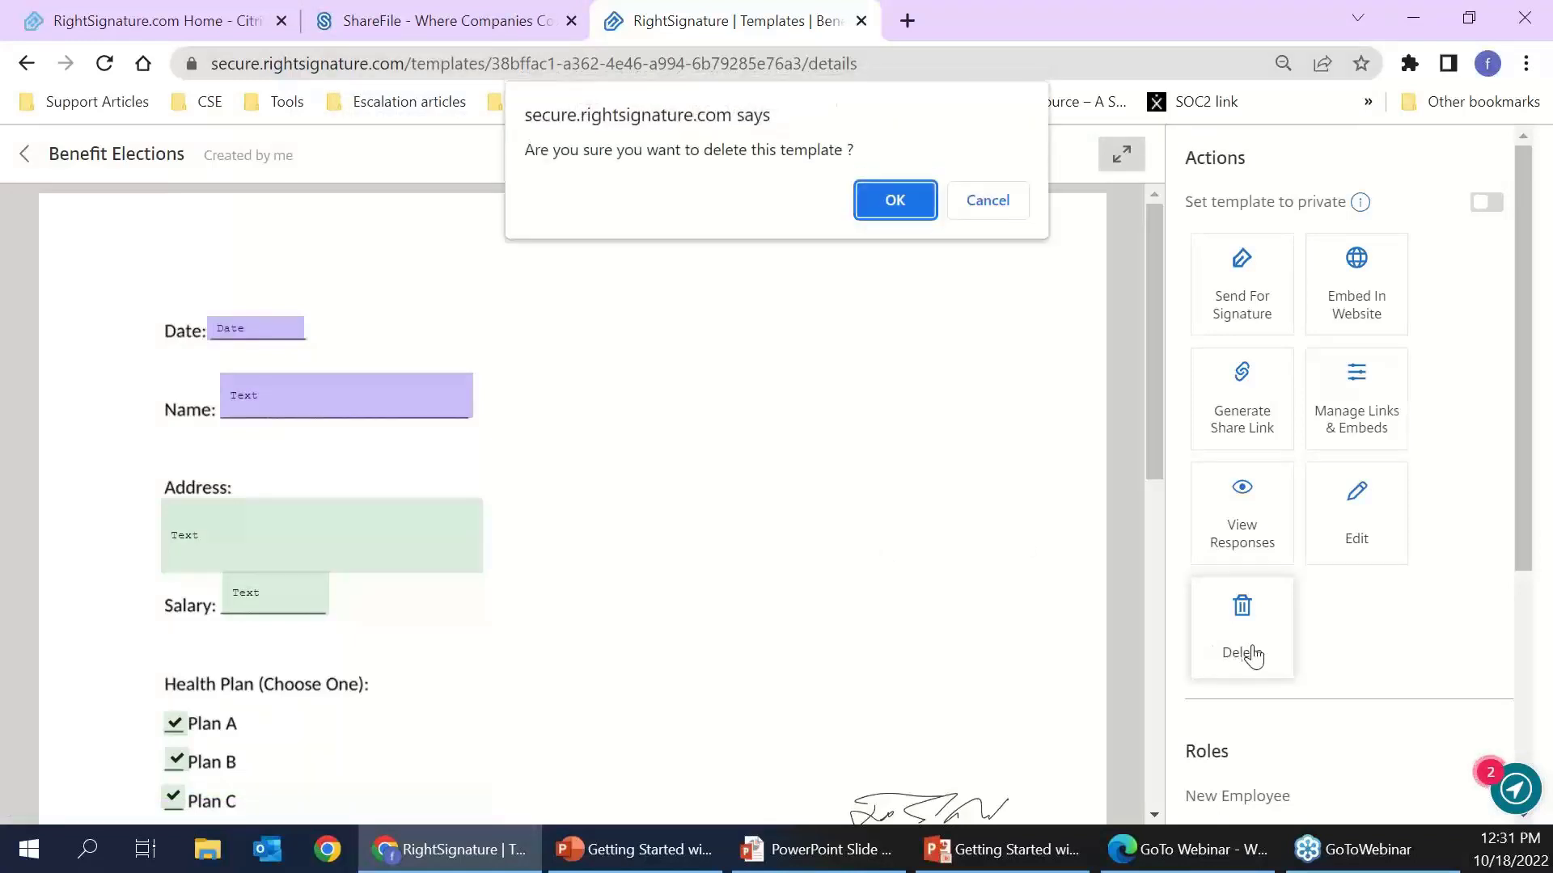
click(1022, 207)
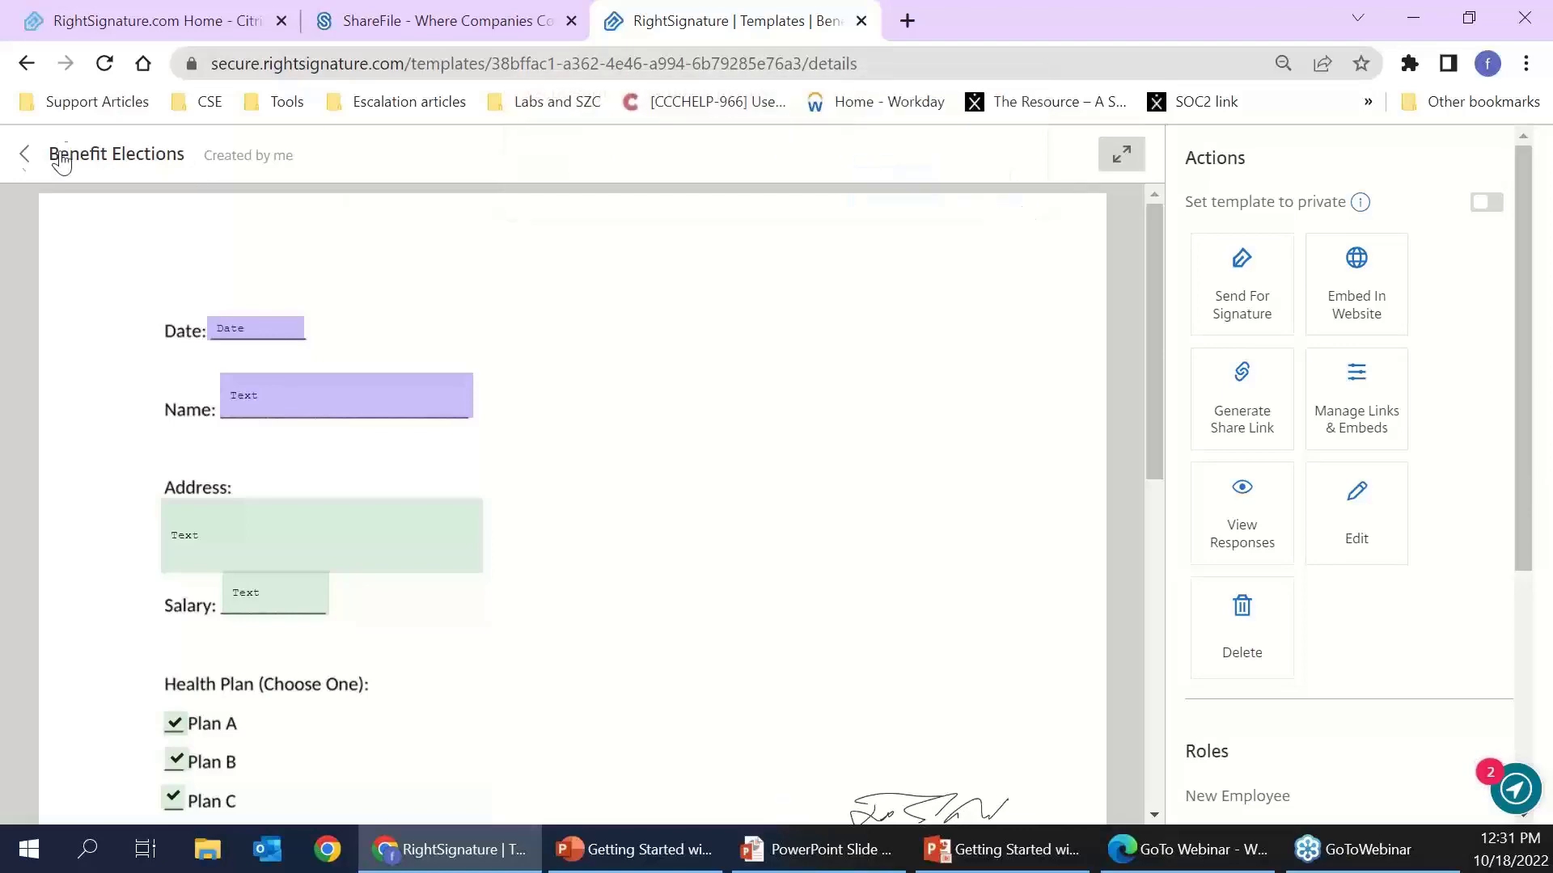
click(25, 154)
scroll(768, 474, down, 3)
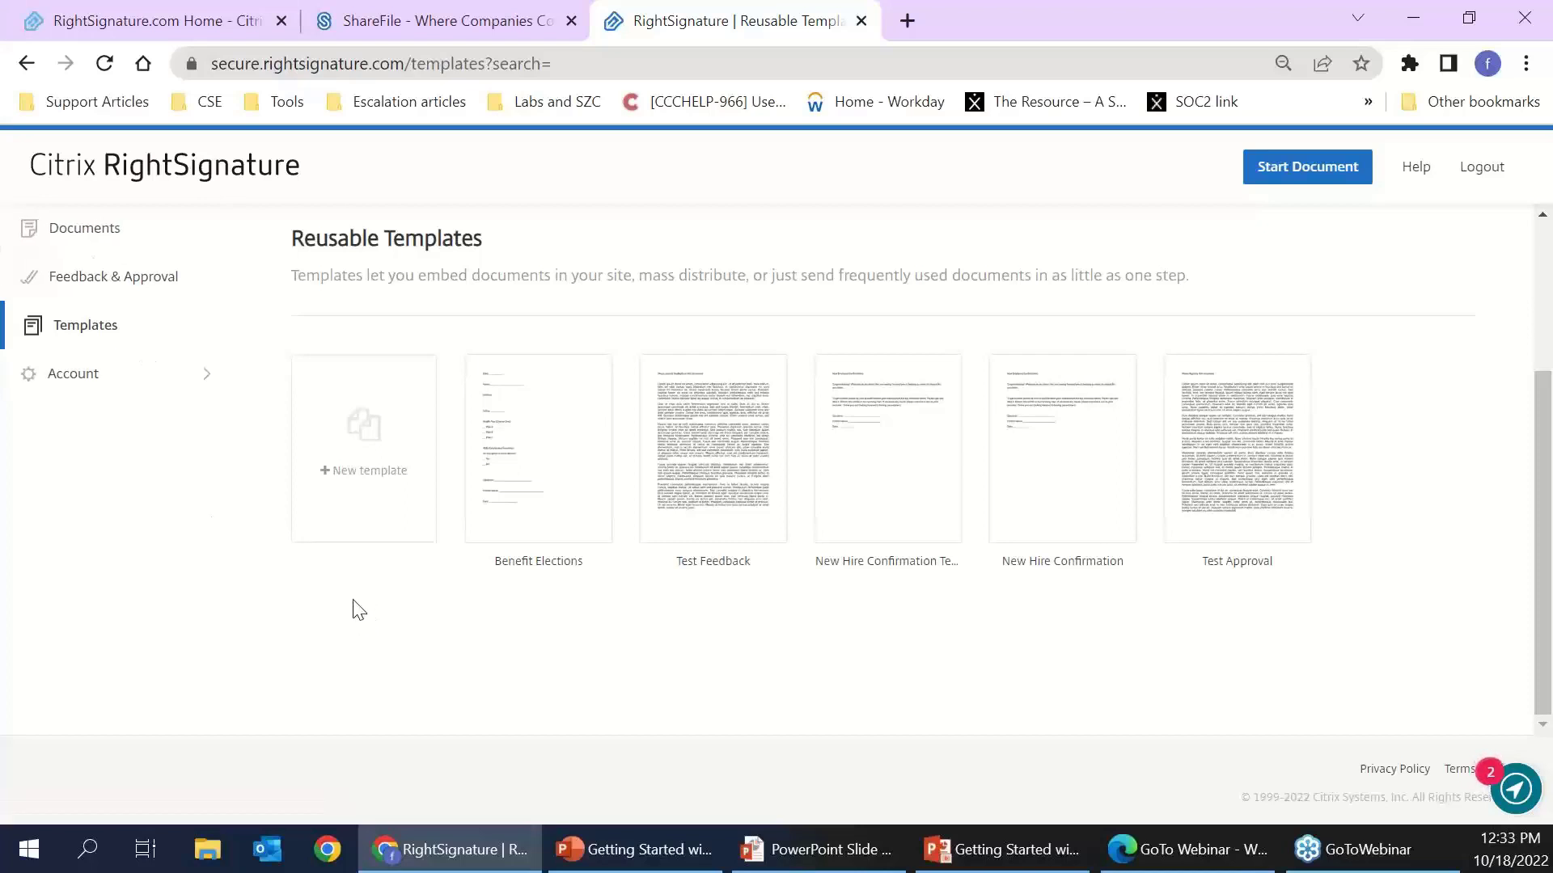
- Upload the Benefit Elections file from the computer to send for signature
click(77, 229)
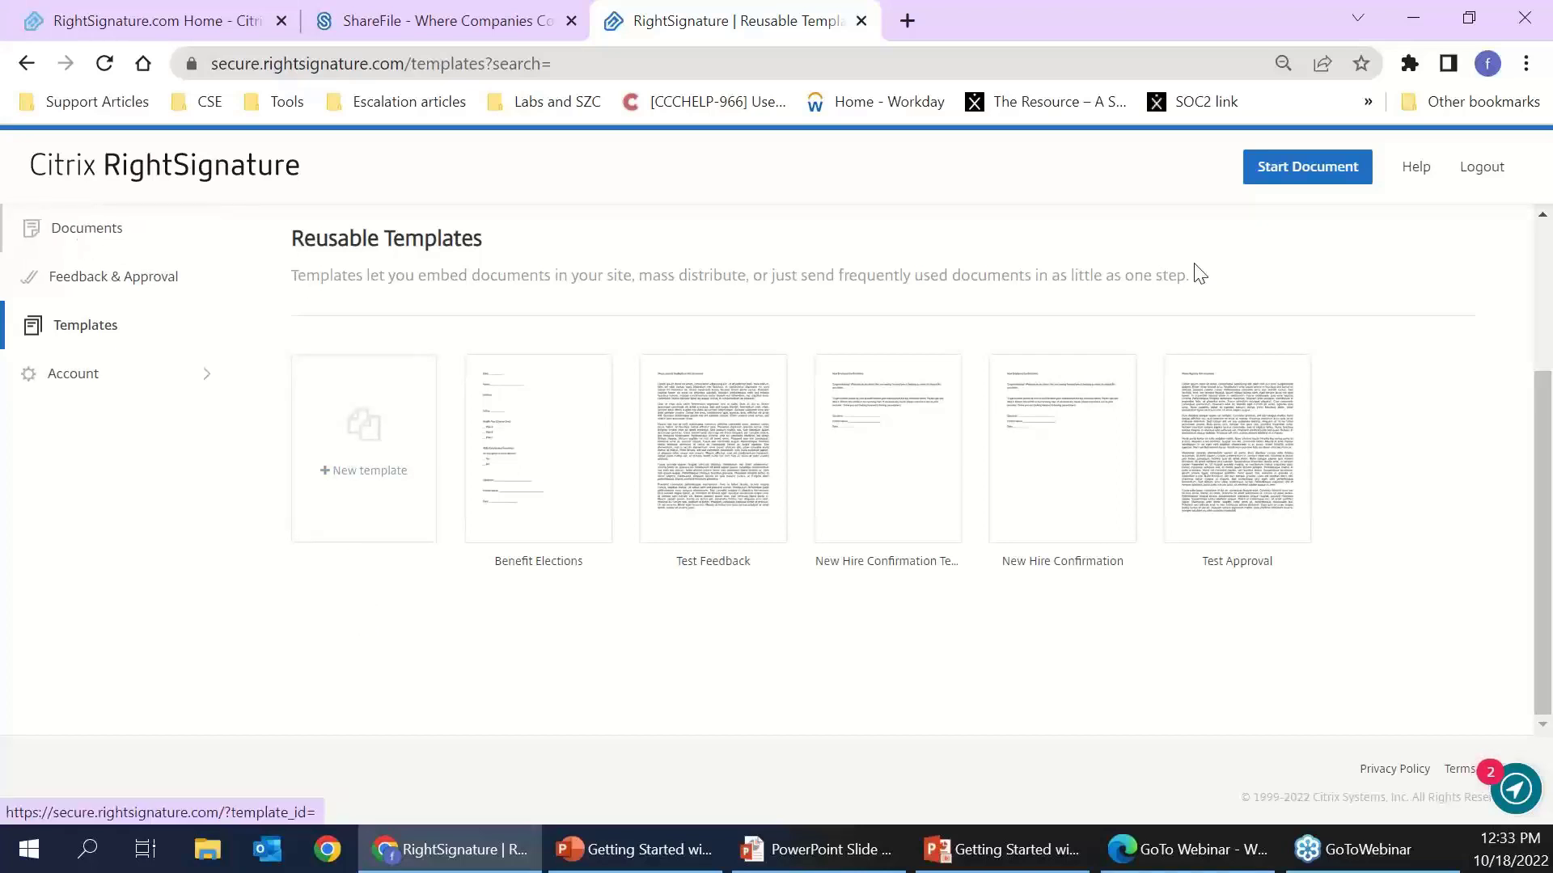
click(1292, 165)
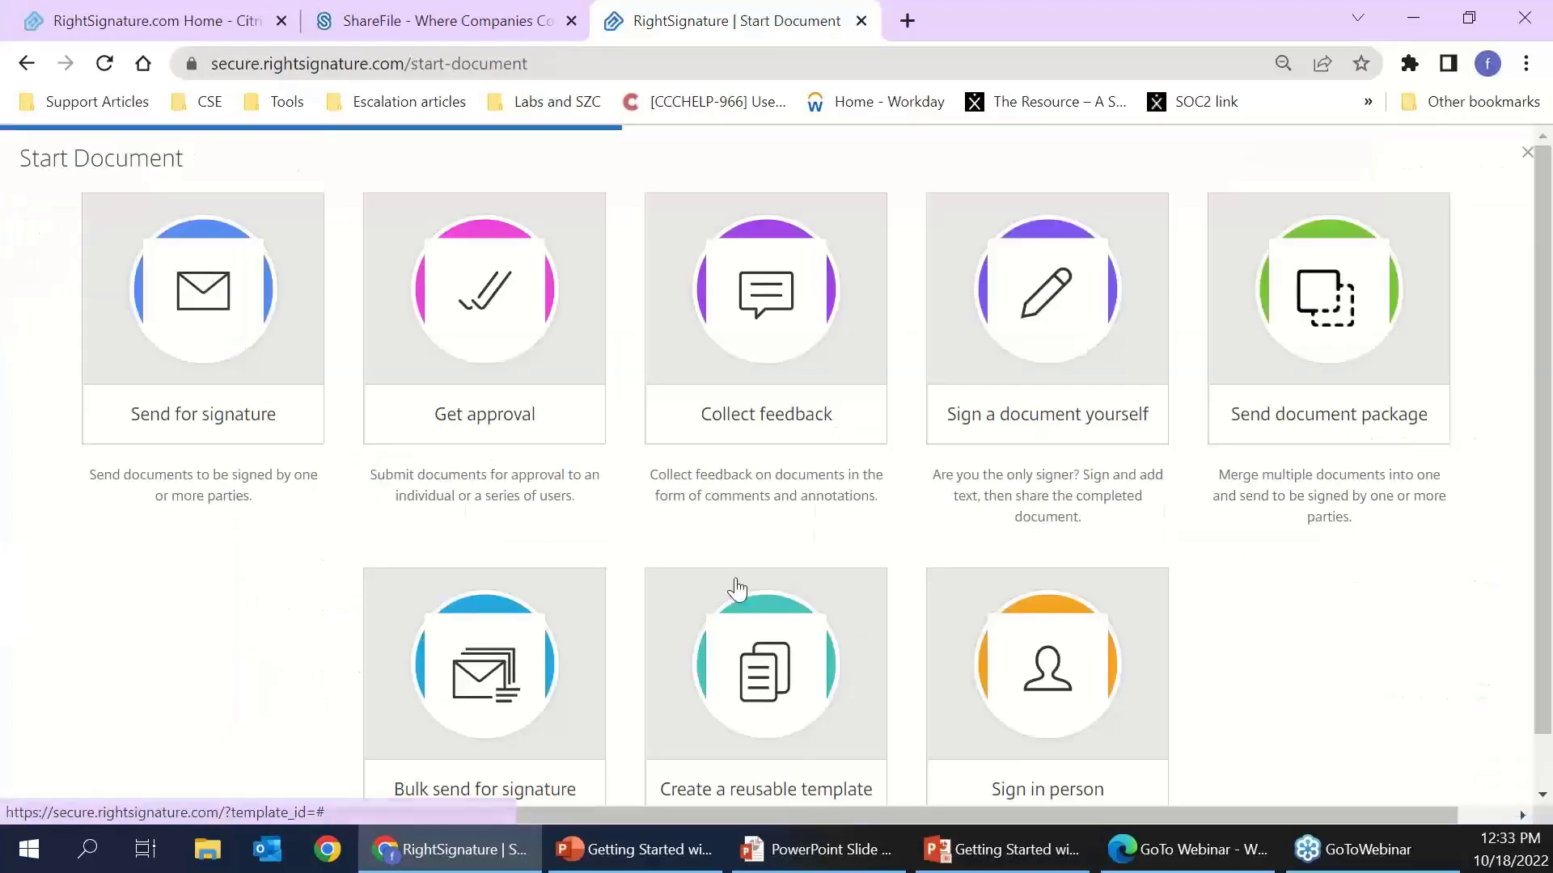
click(260, 296)
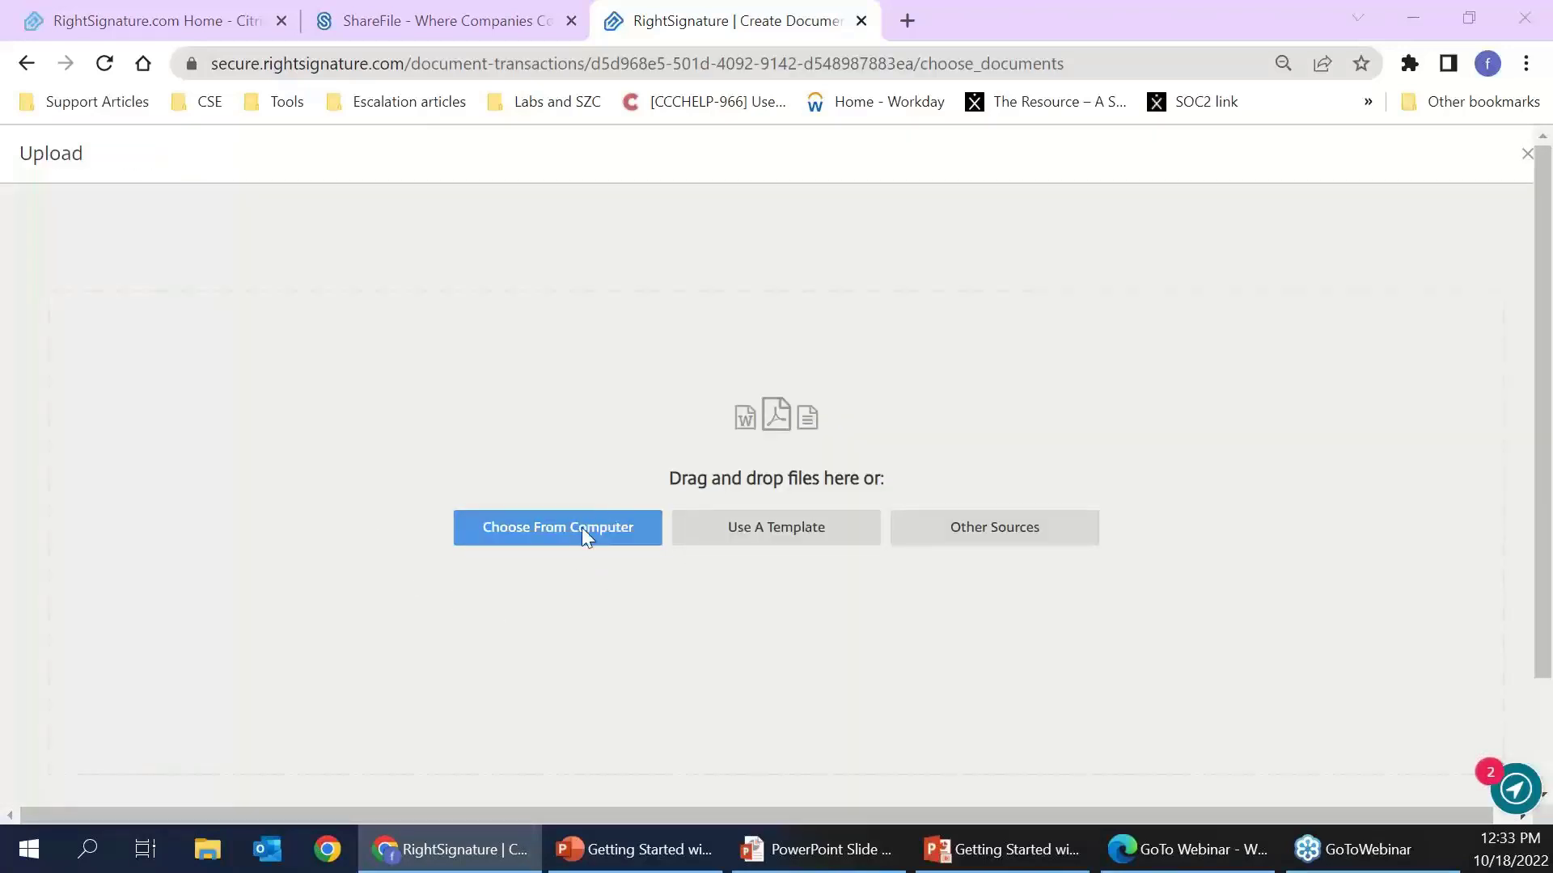
click(581, 528)
click(334, 180)
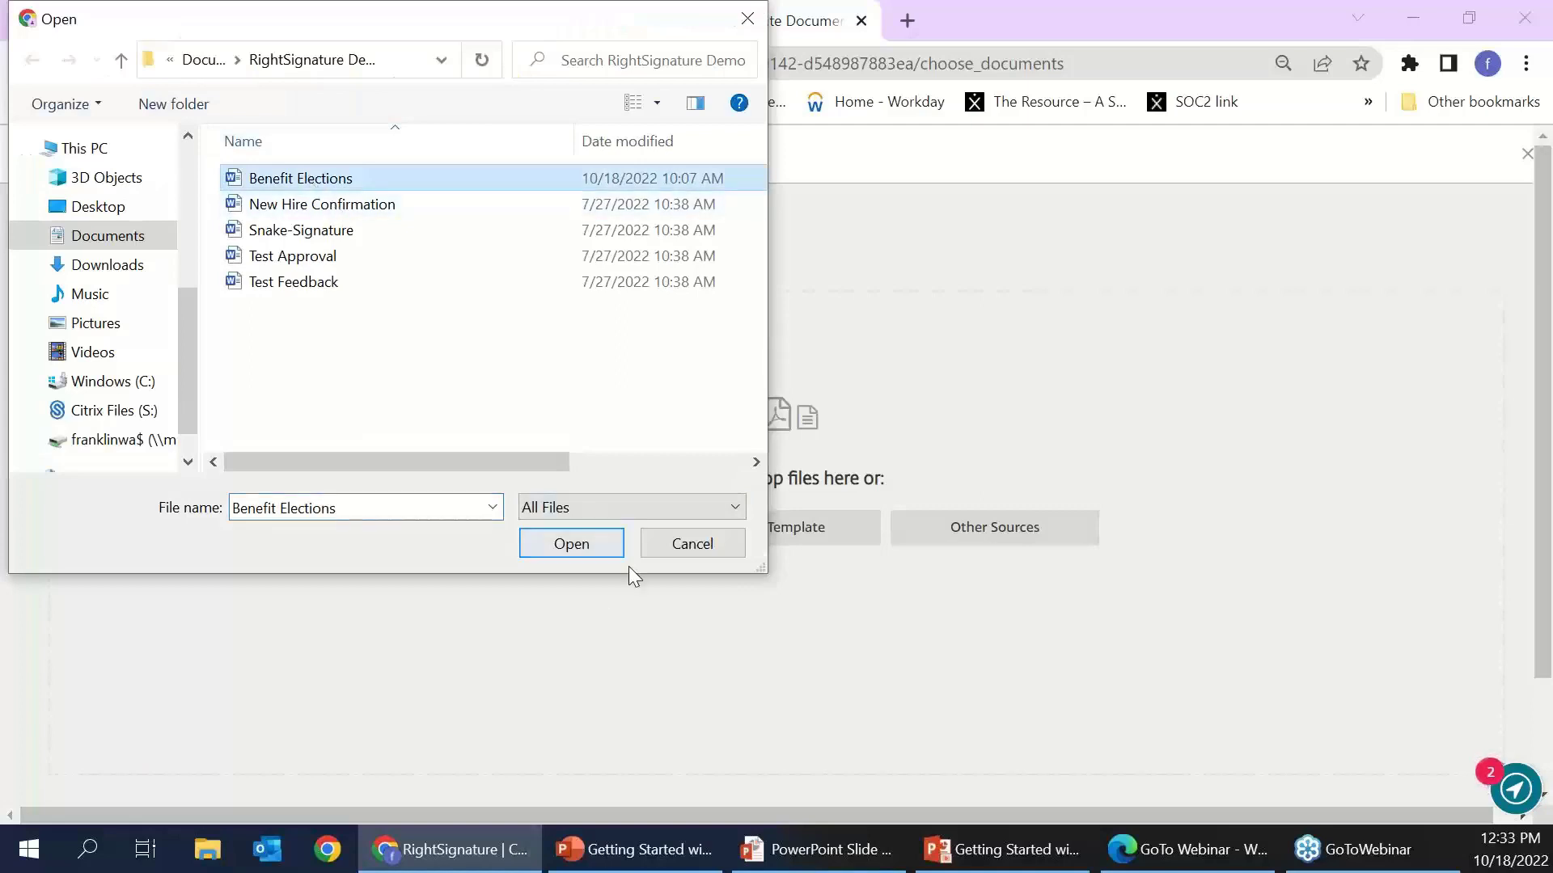
click(609, 544)
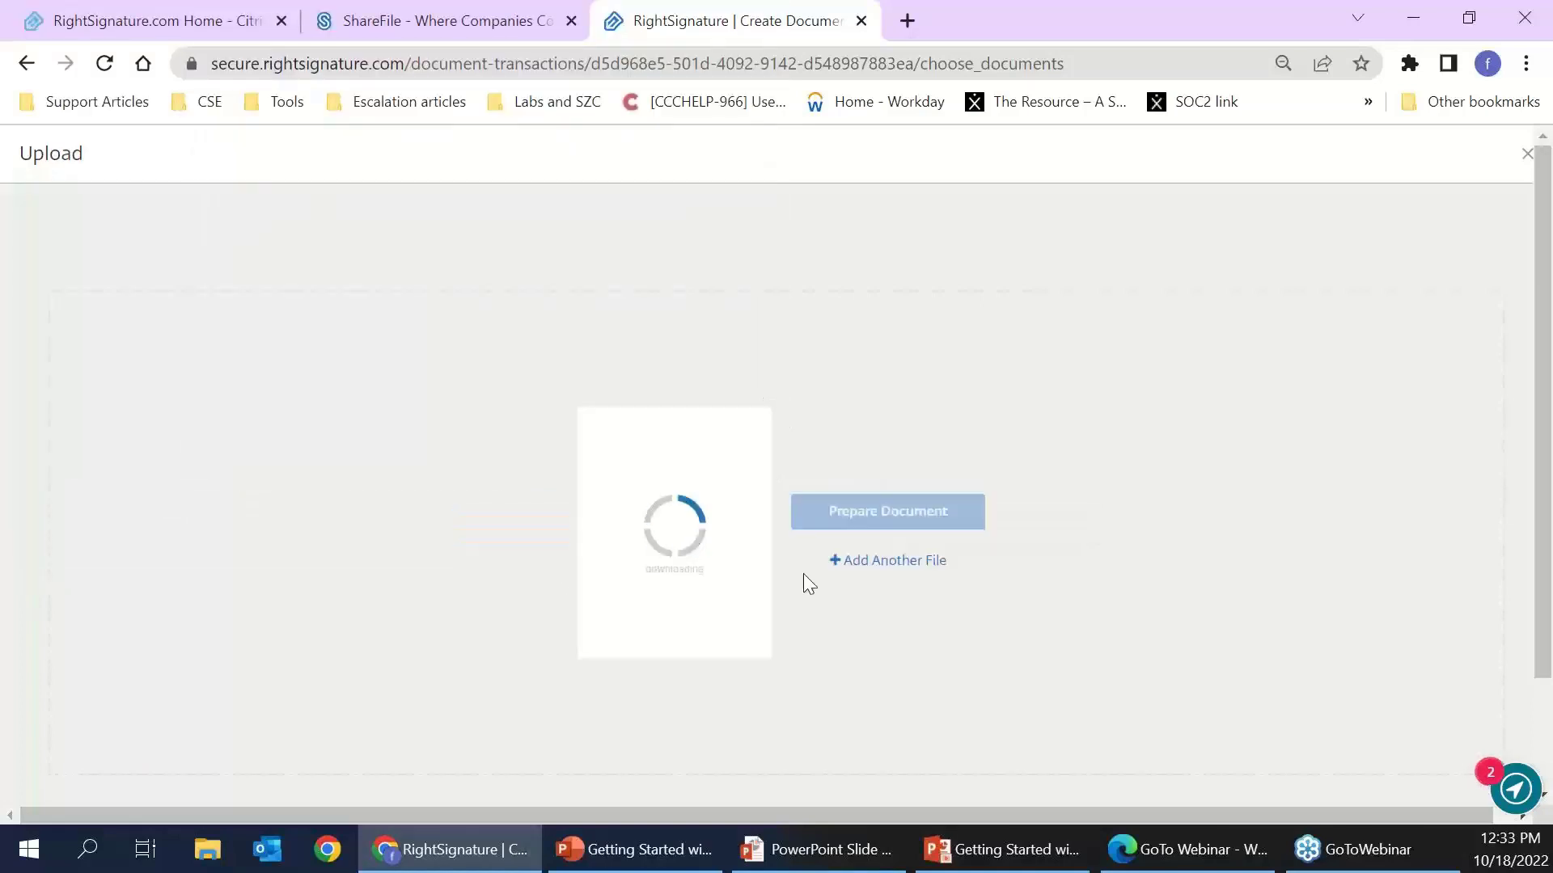
click(896, 513)
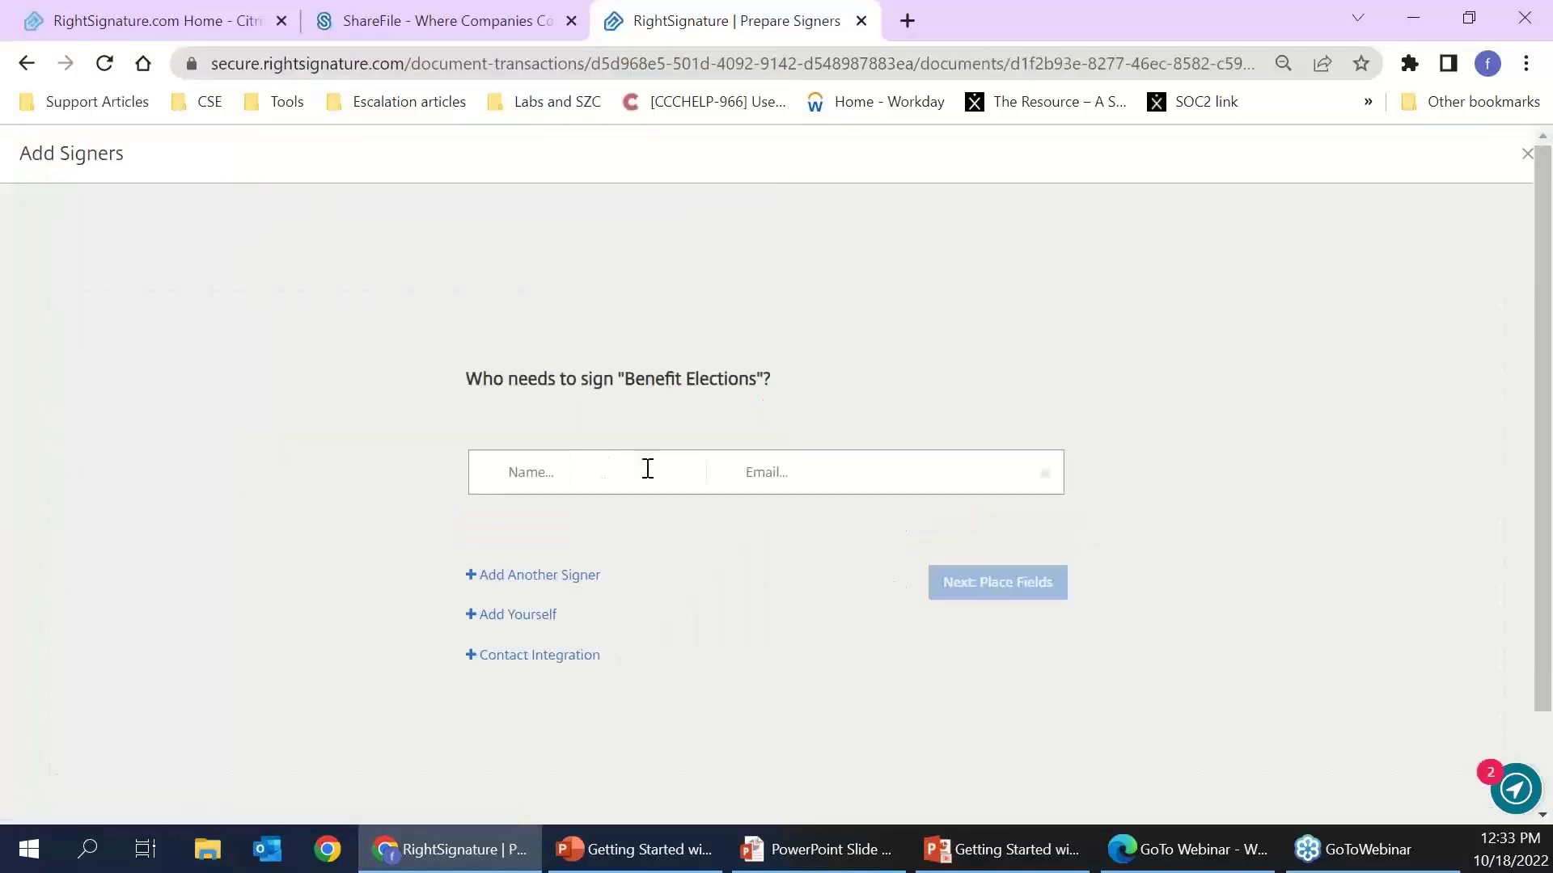
- Add two signers from recent contacts and remove the leftover empty signer row
text(demo)
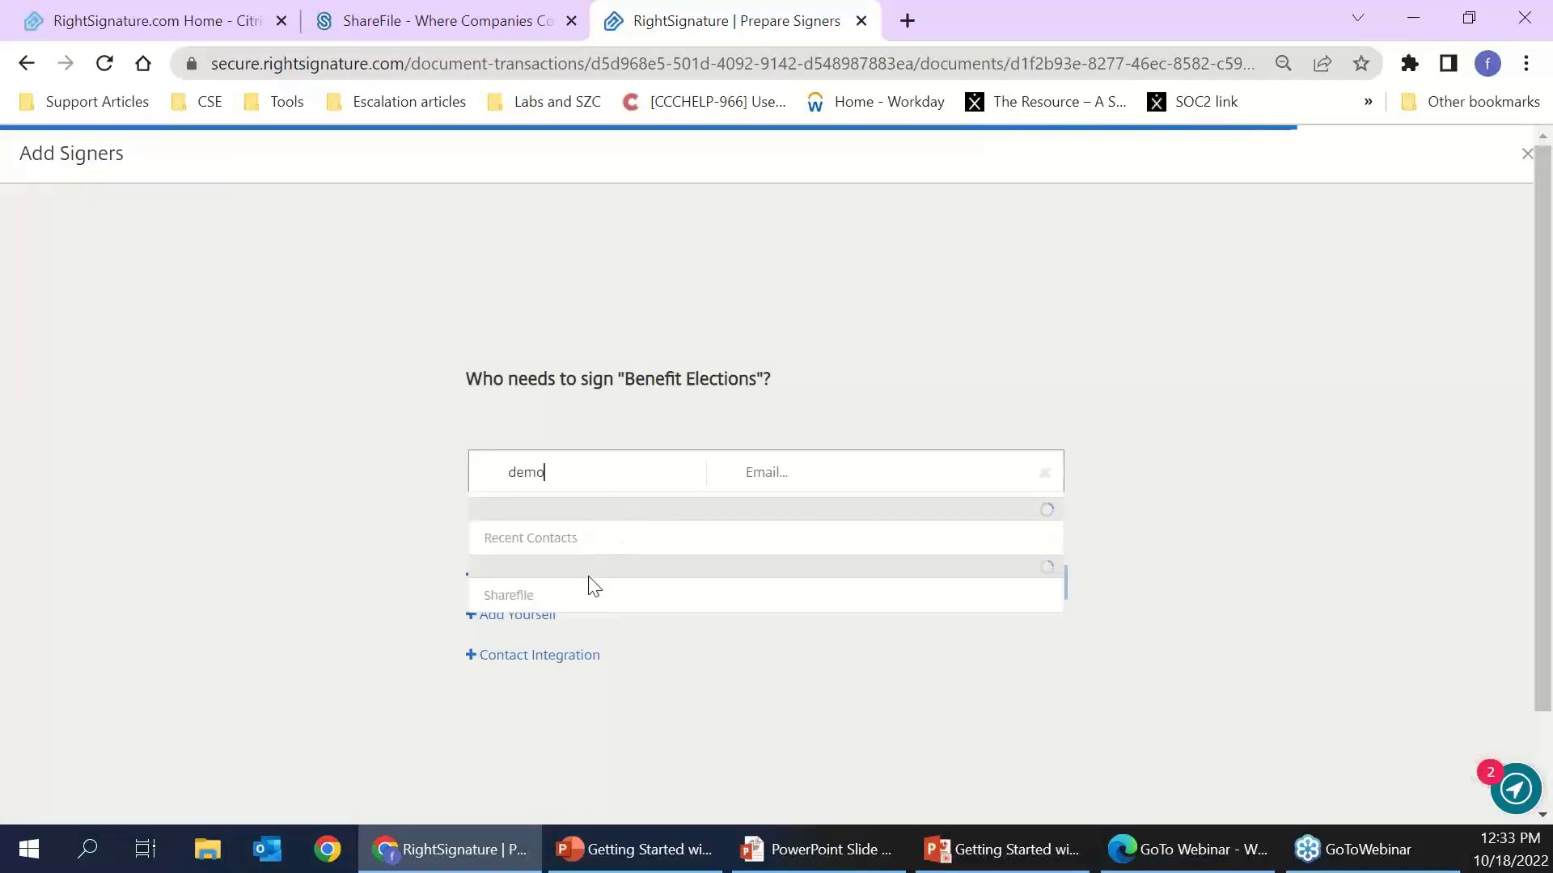
click(619, 584)
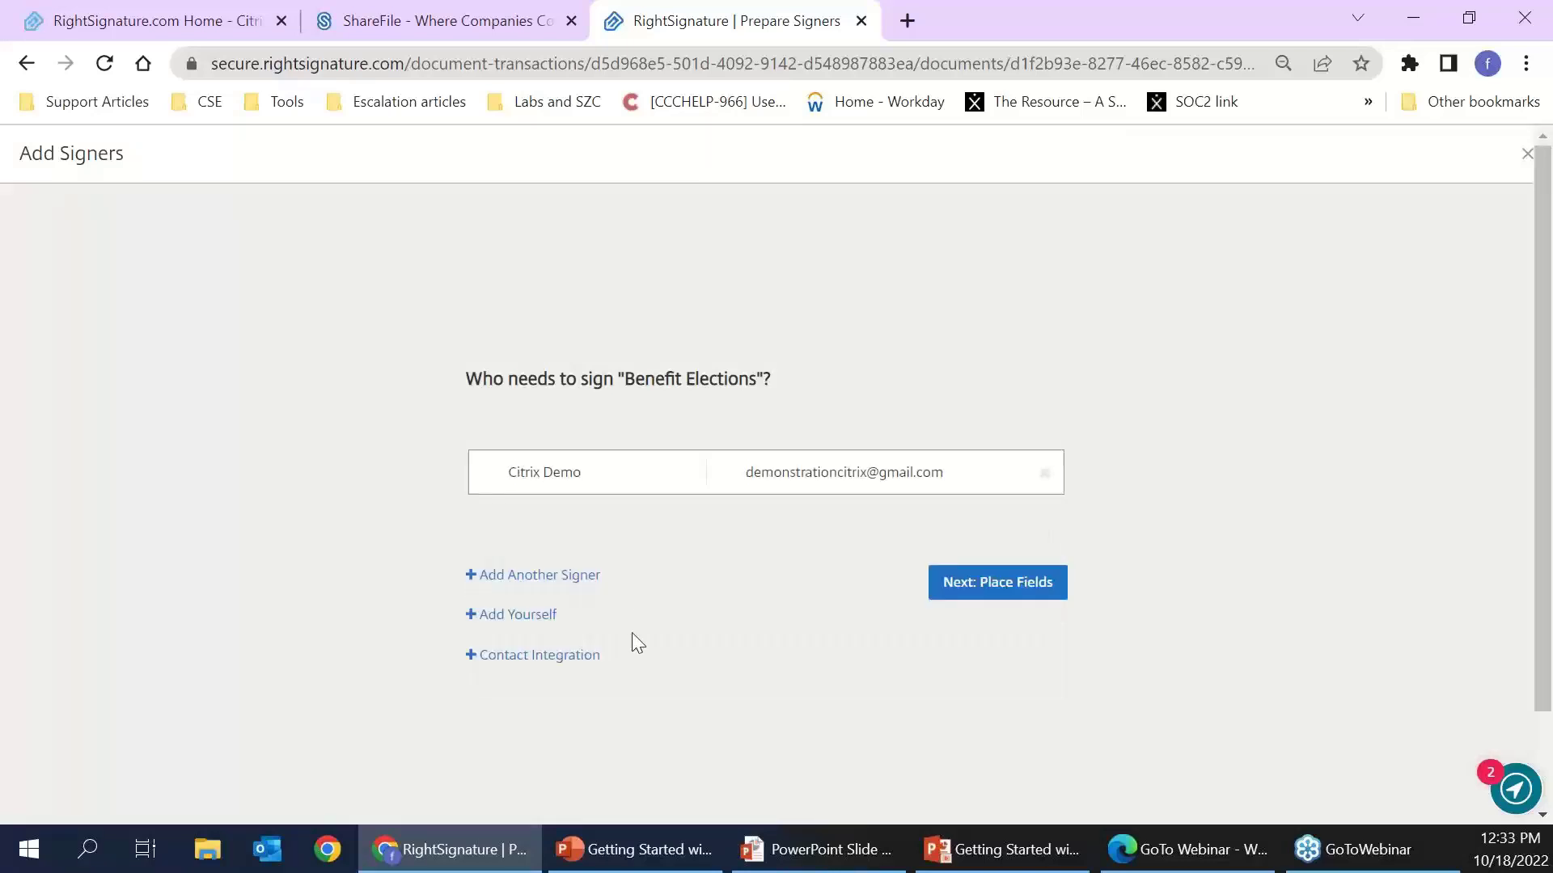
click(538, 575)
click(572, 527)
text(fran)
key(BackSpace)
key(BackSpace)
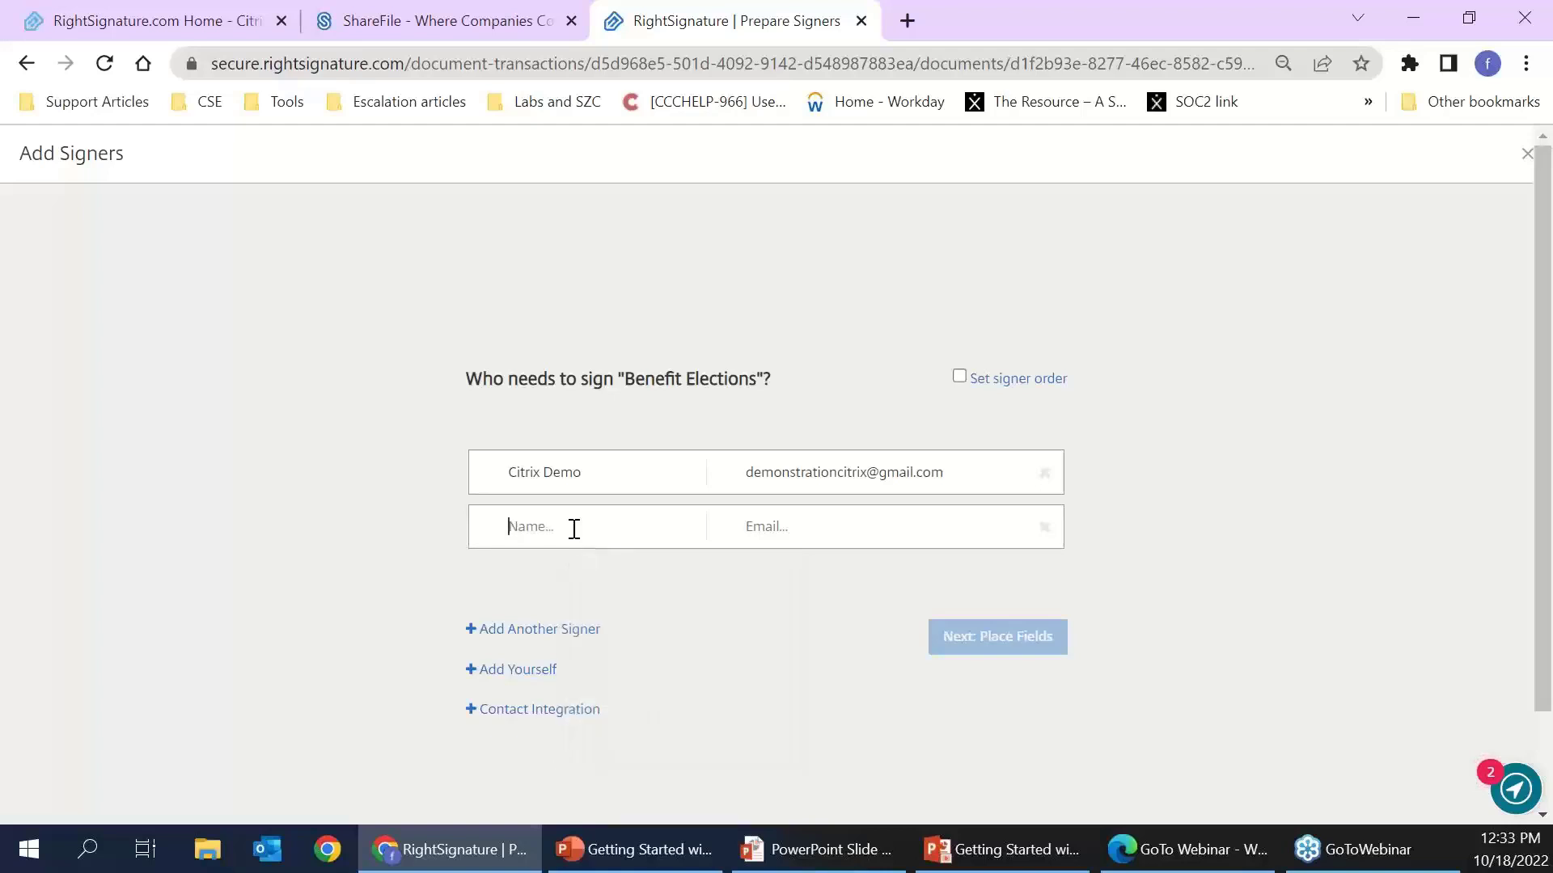
click(540, 671)
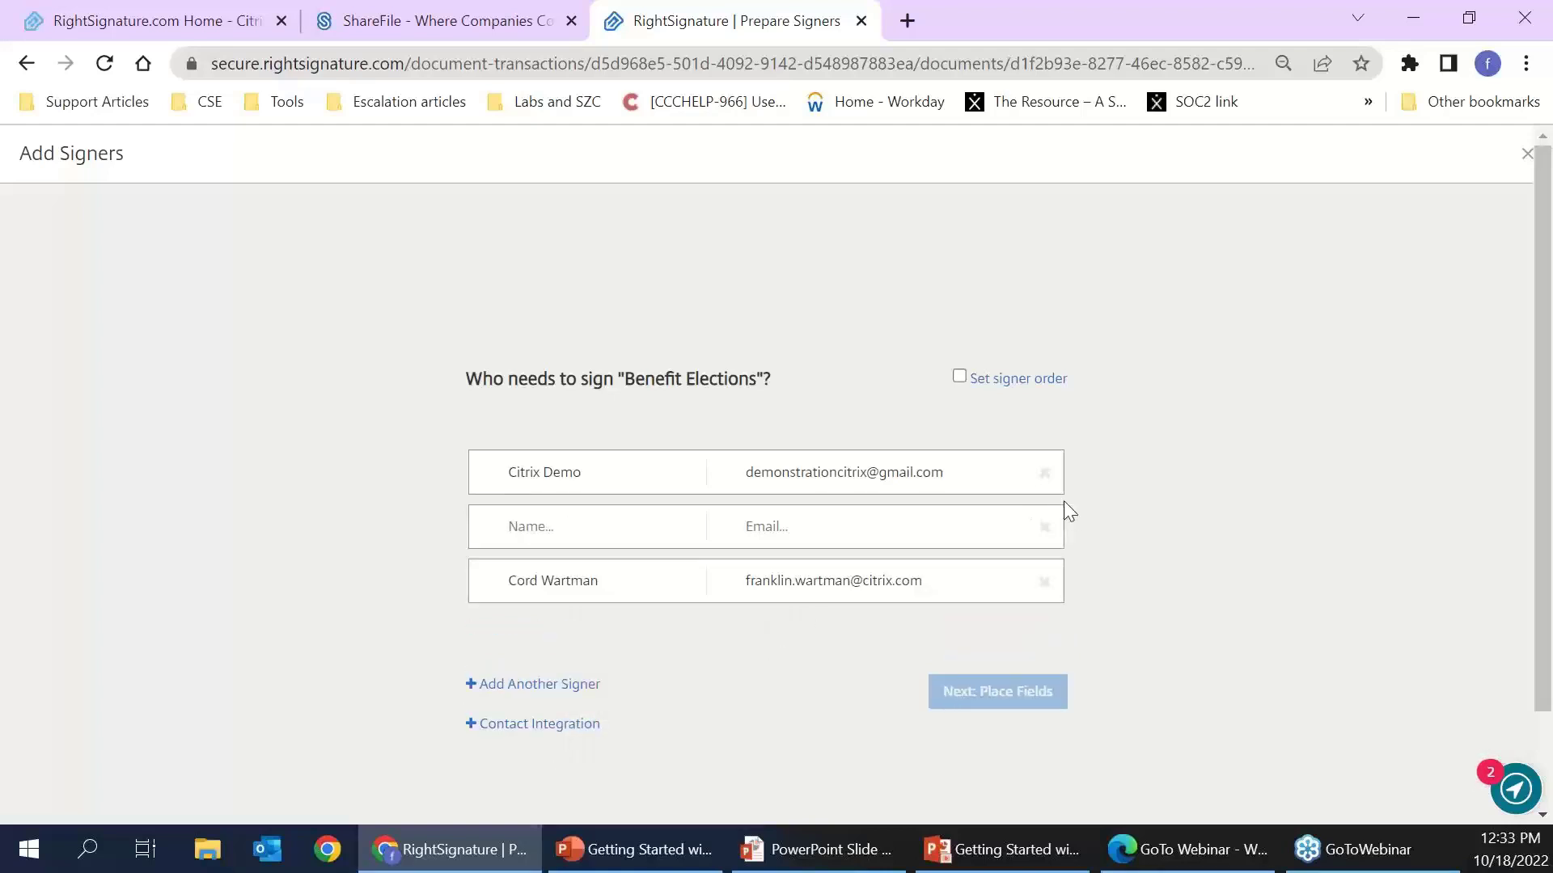
click(1050, 530)
click(1022, 639)
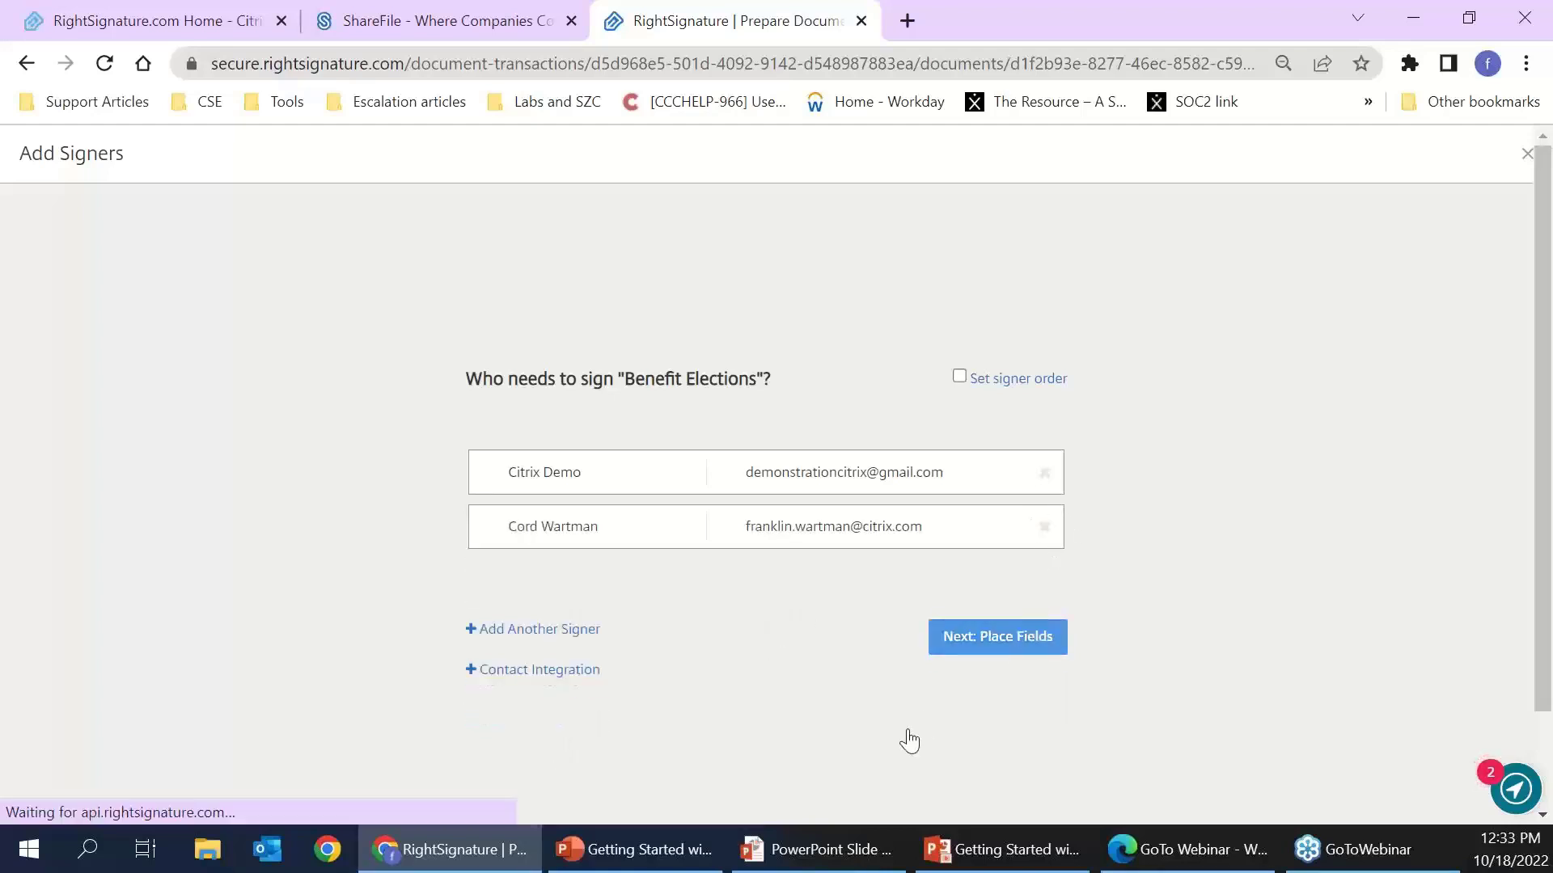
- Place signature fields on the Name line and beside Address
click(1278, 348)
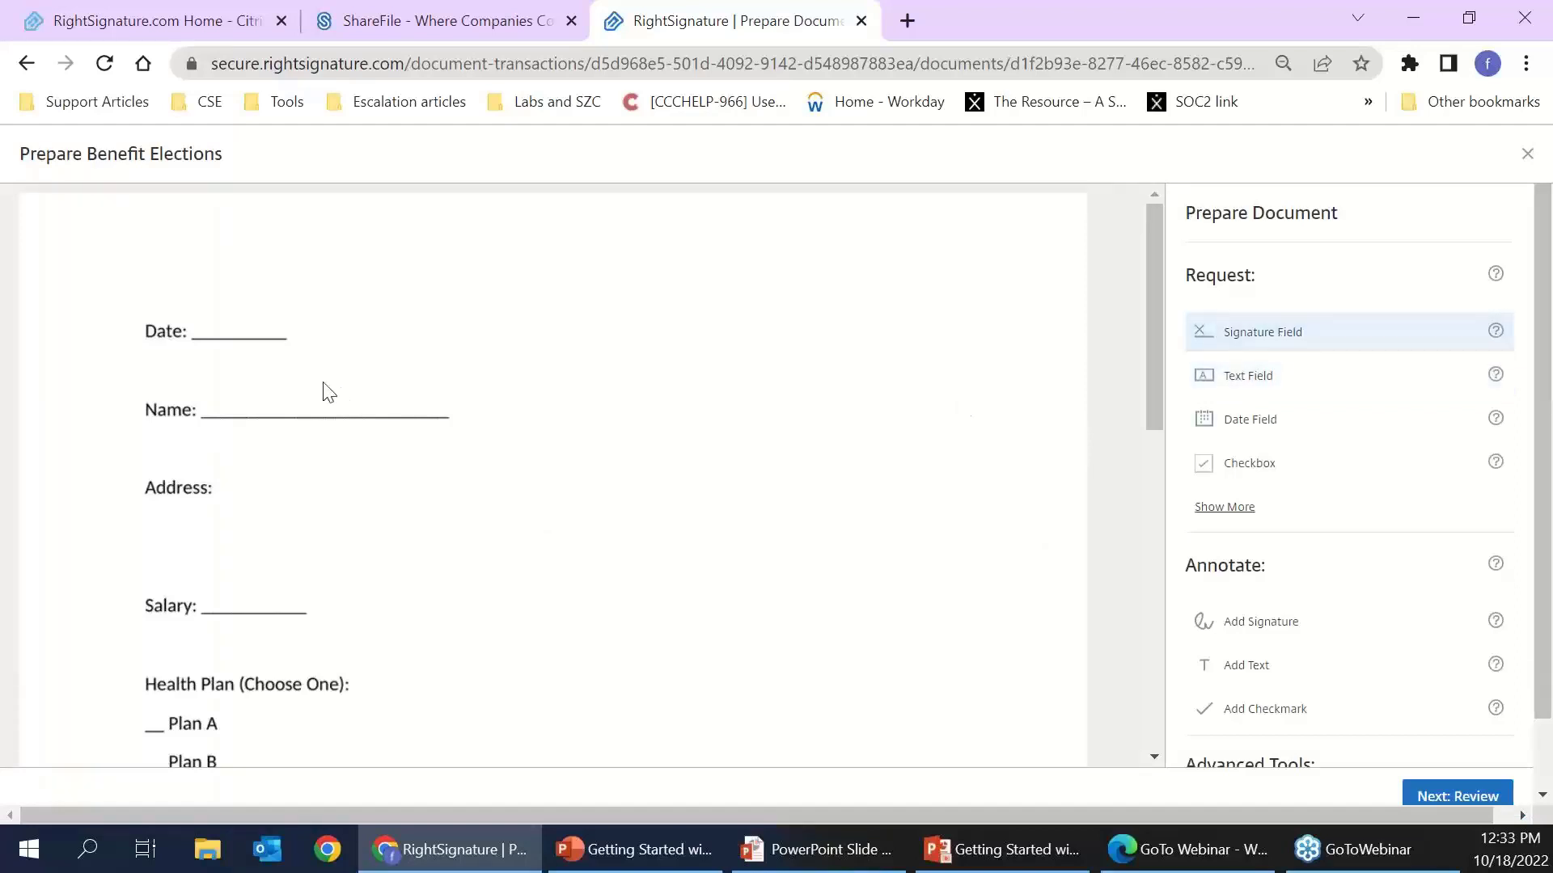
click(224, 368)
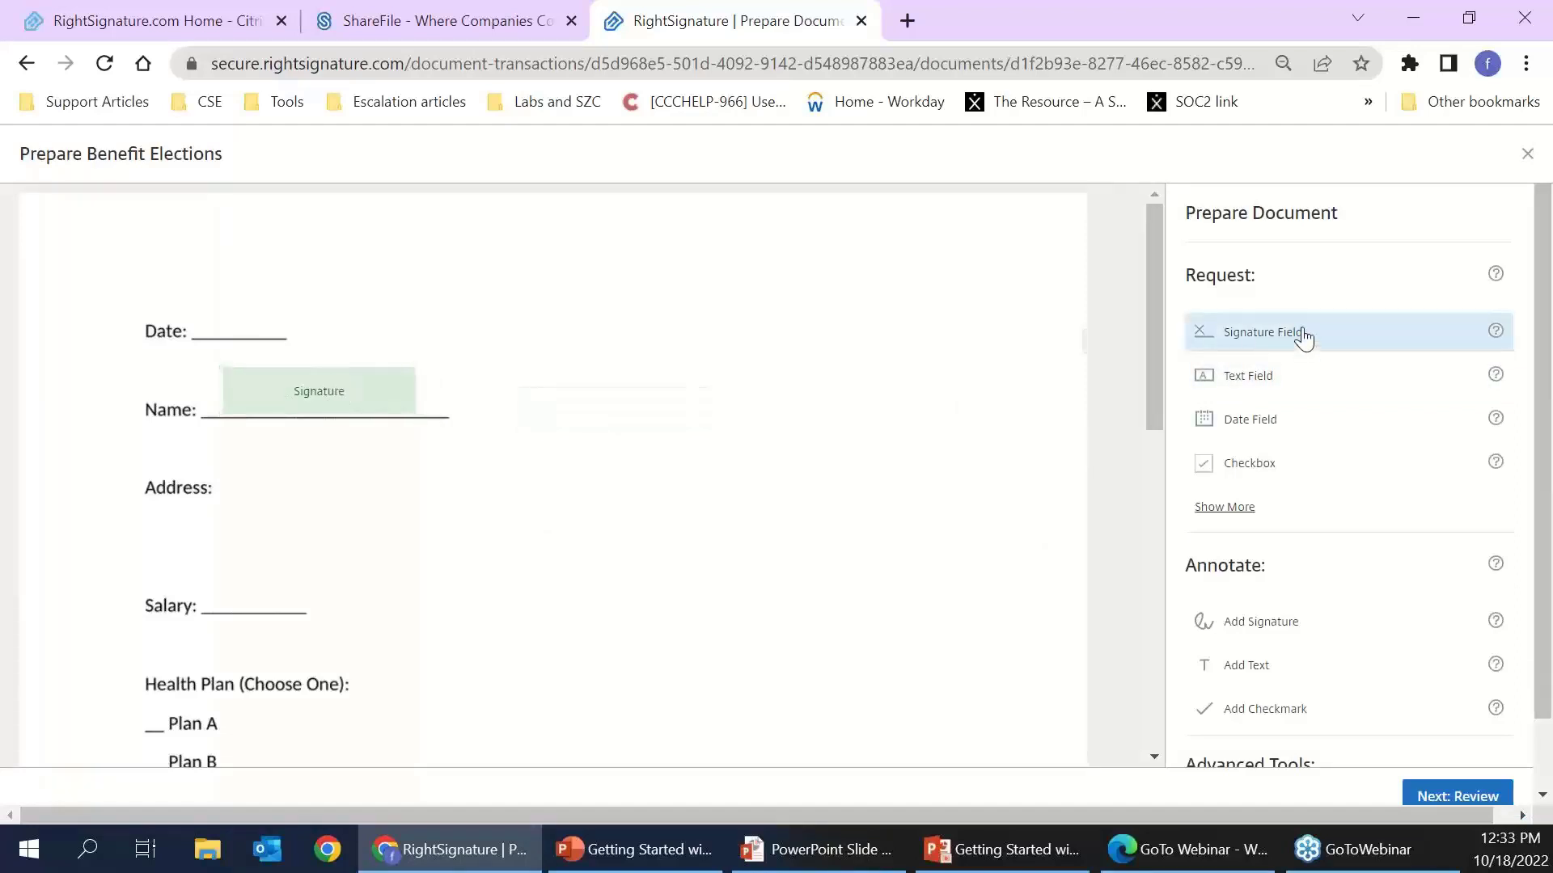
click(230, 455)
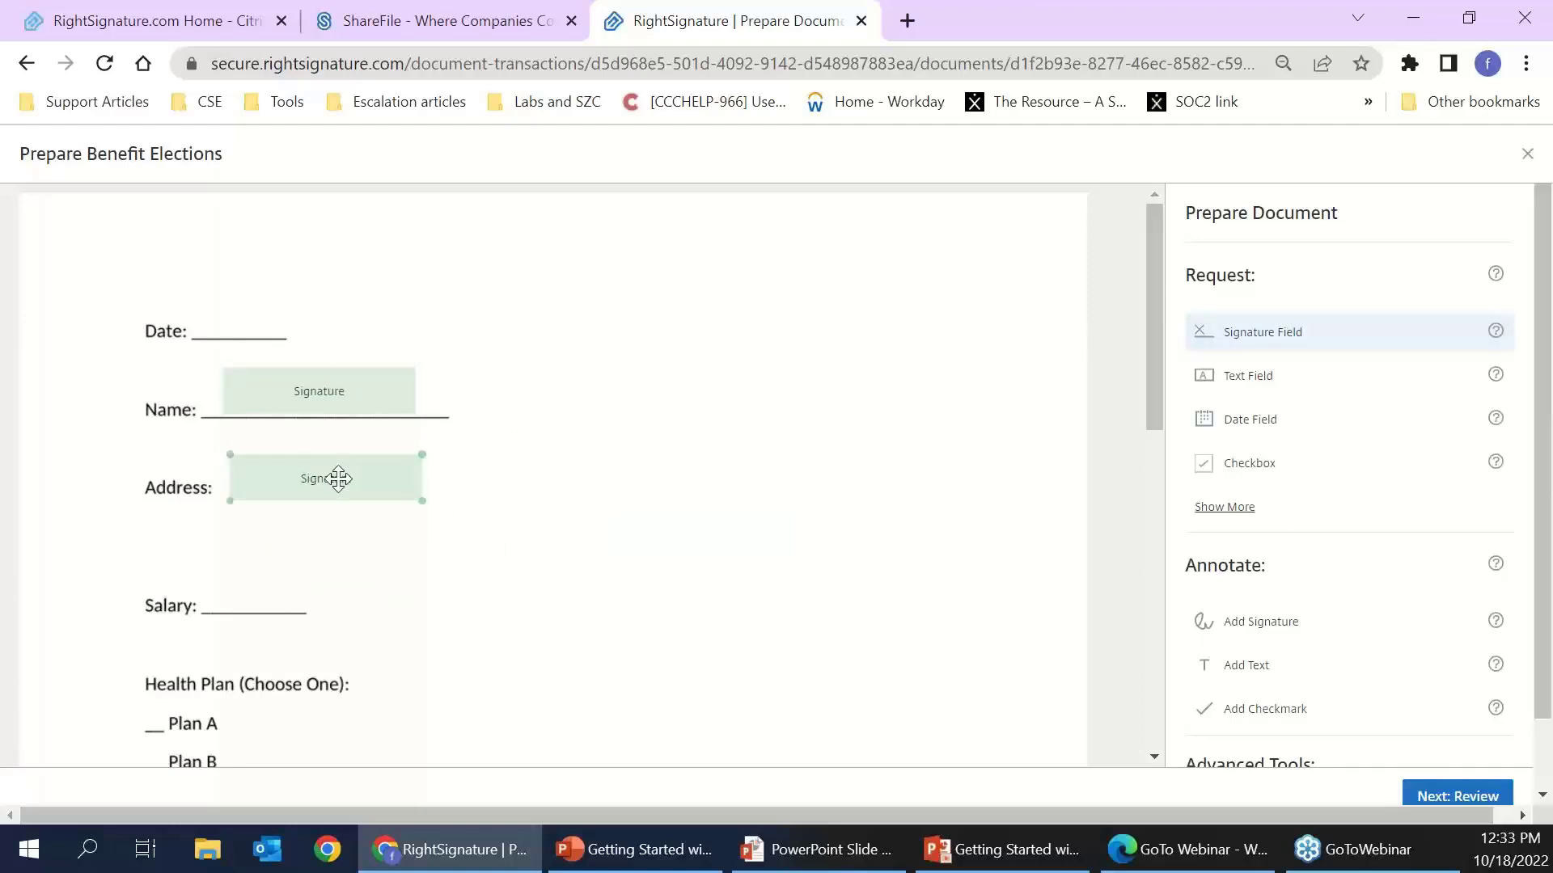
- Assign the Address signature field to the second signer
click(340, 481)
click(320, 256)
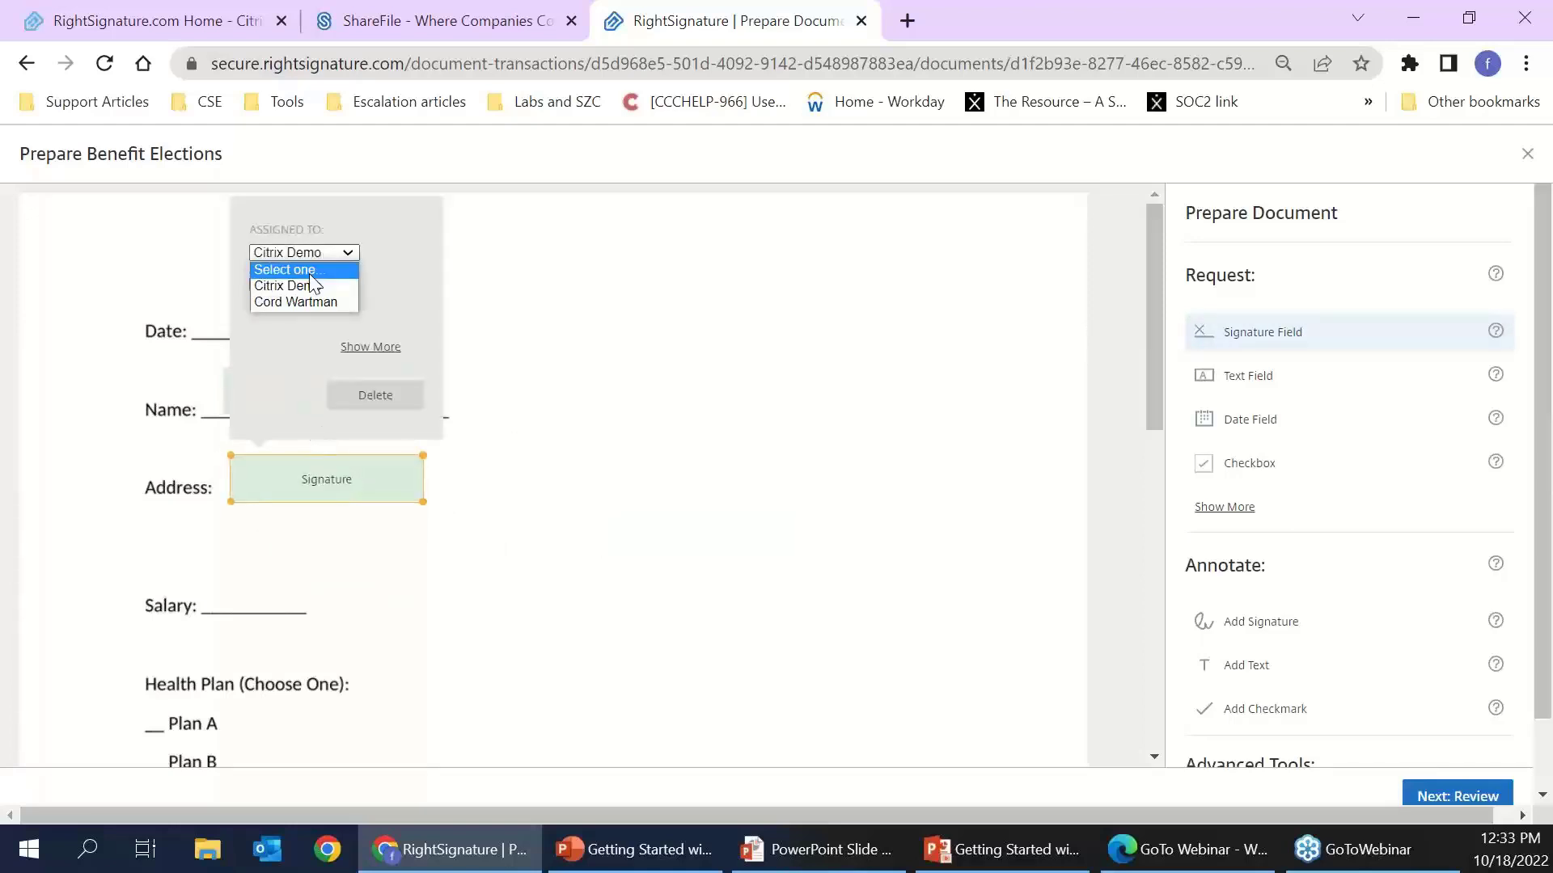
click(296, 302)
click(224, 369)
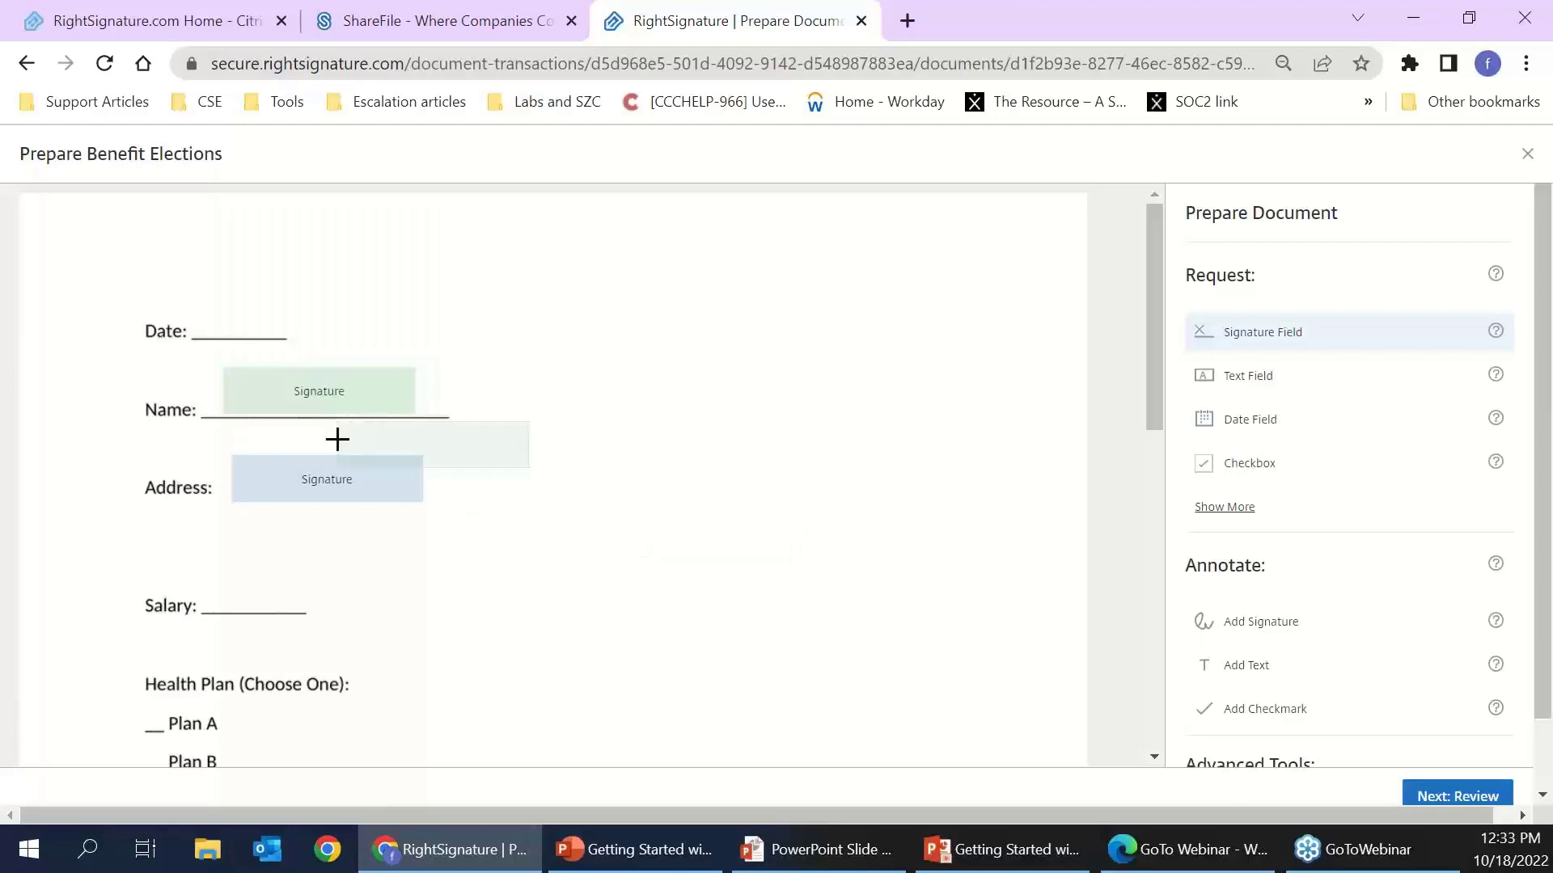
scroll(970, 590, down, 1)
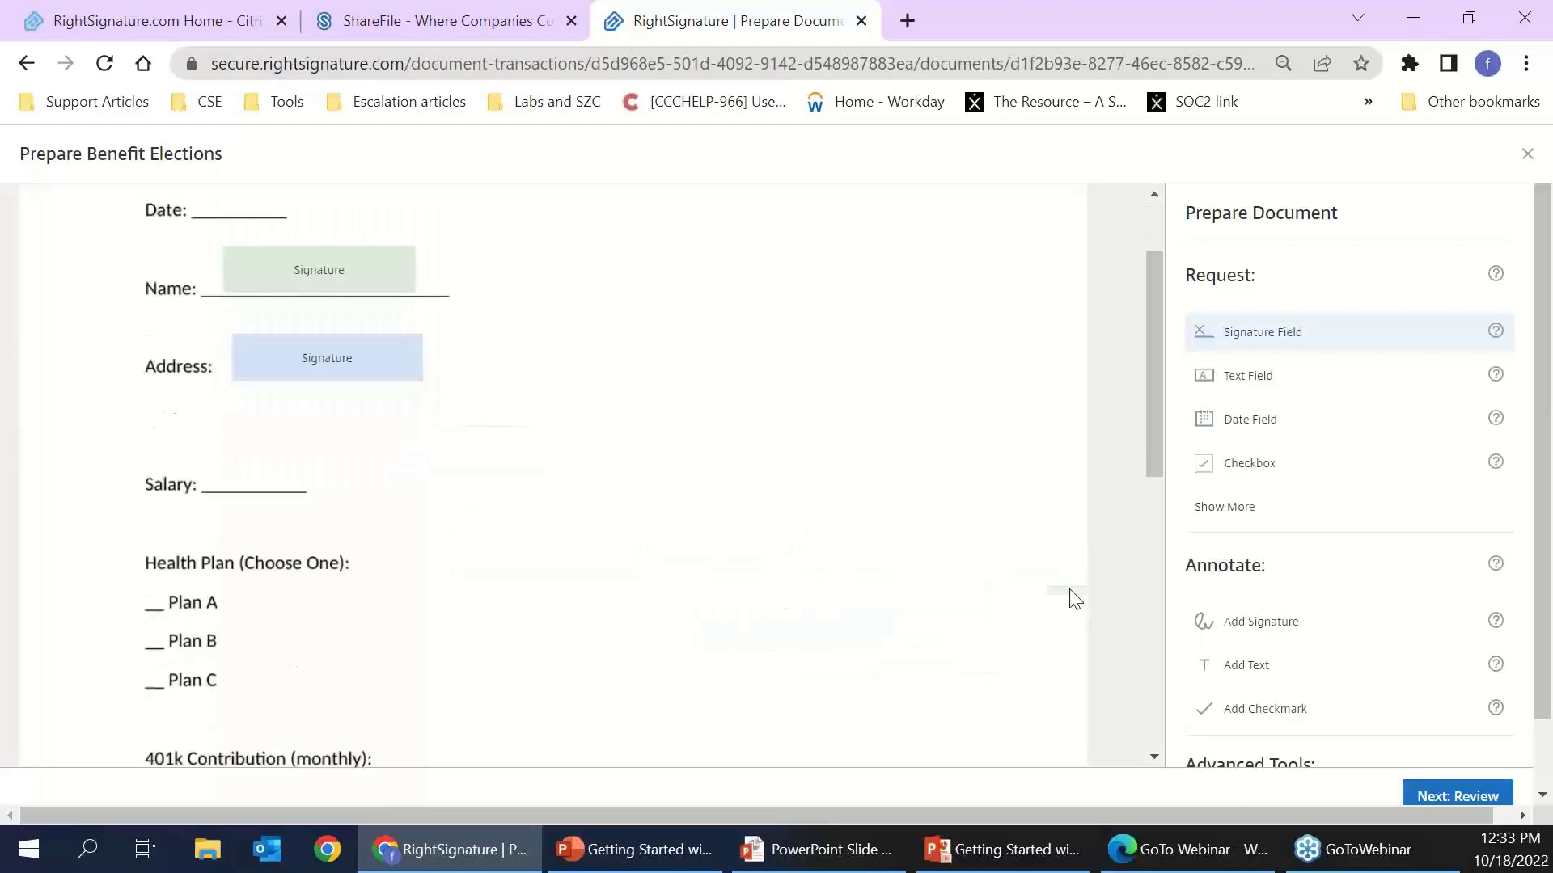
scroll(1365, 627, down, 2)
scroll(1365, 628, down, 1)
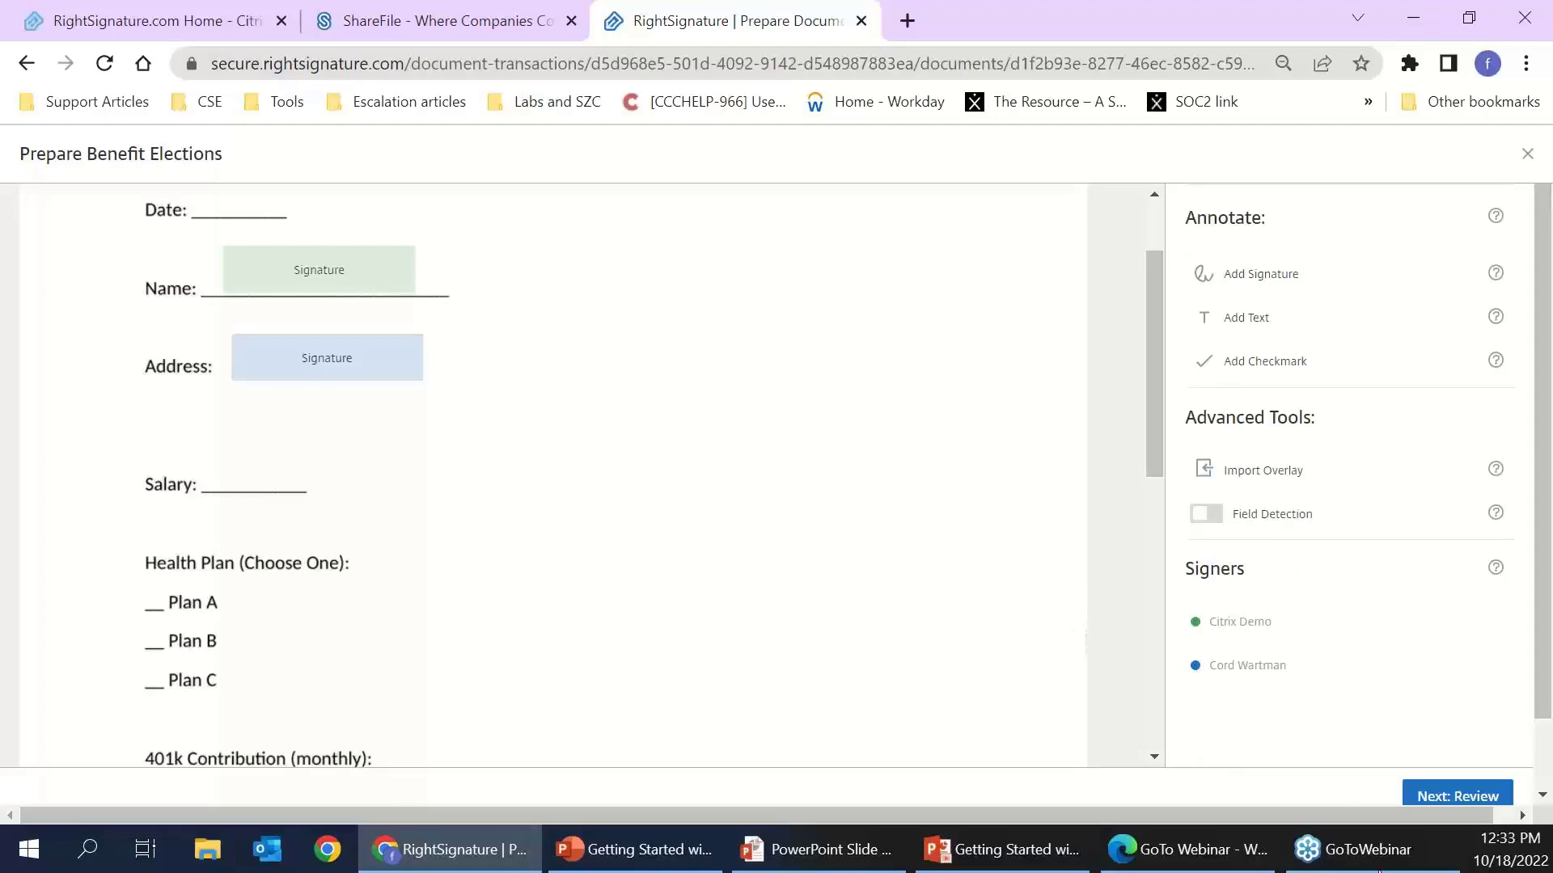
click(1470, 797)
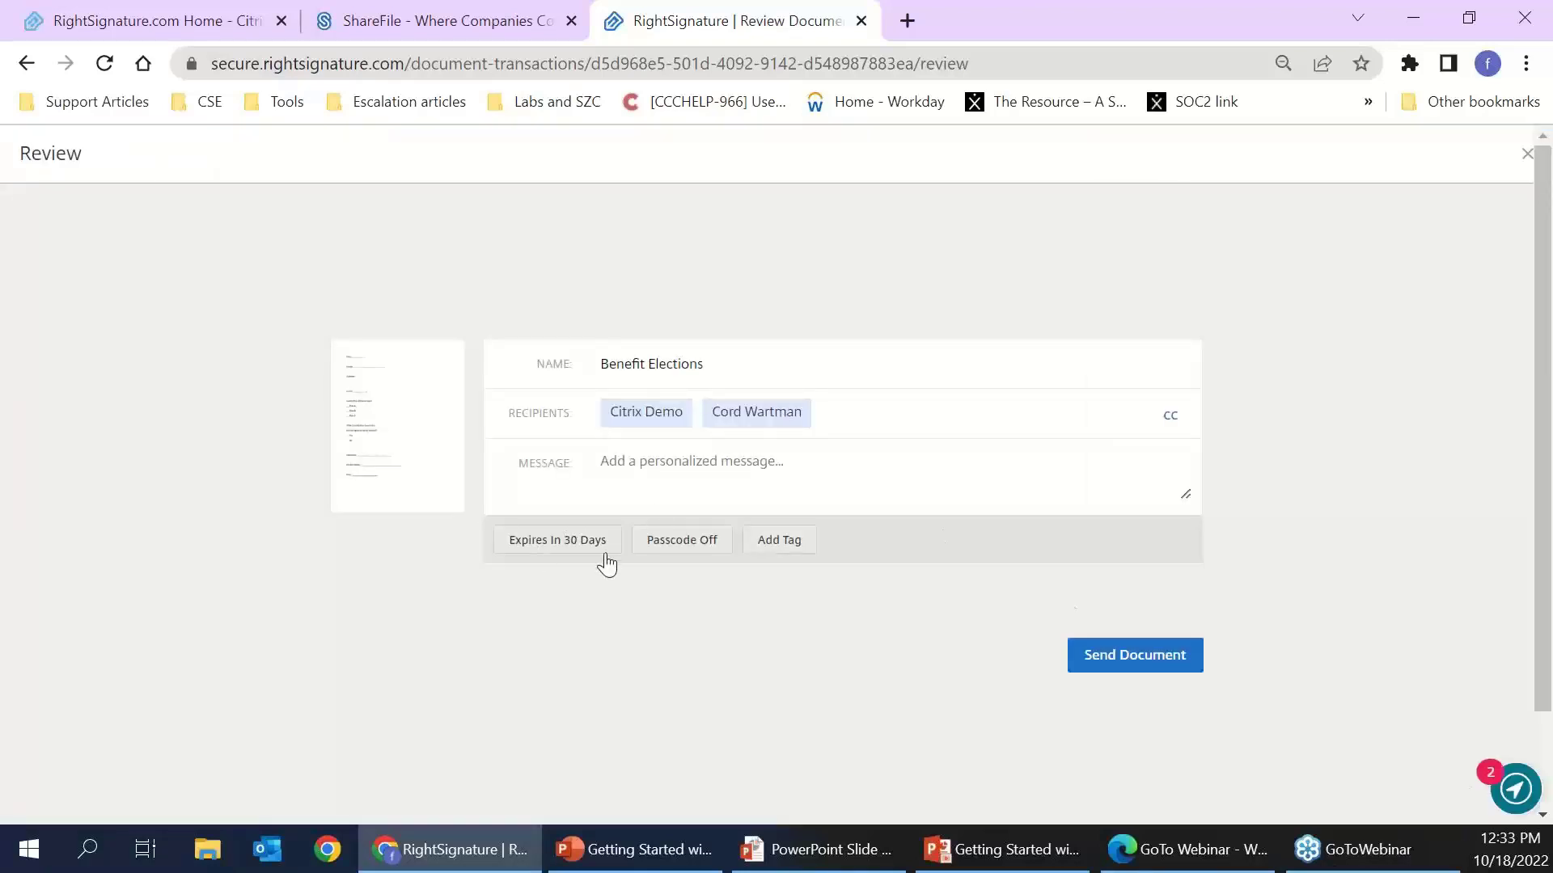
- Switch Passcode On so signers need a PIN, and send Benefit Elections
click(683, 540)
scroll(661, 639, down, 3)
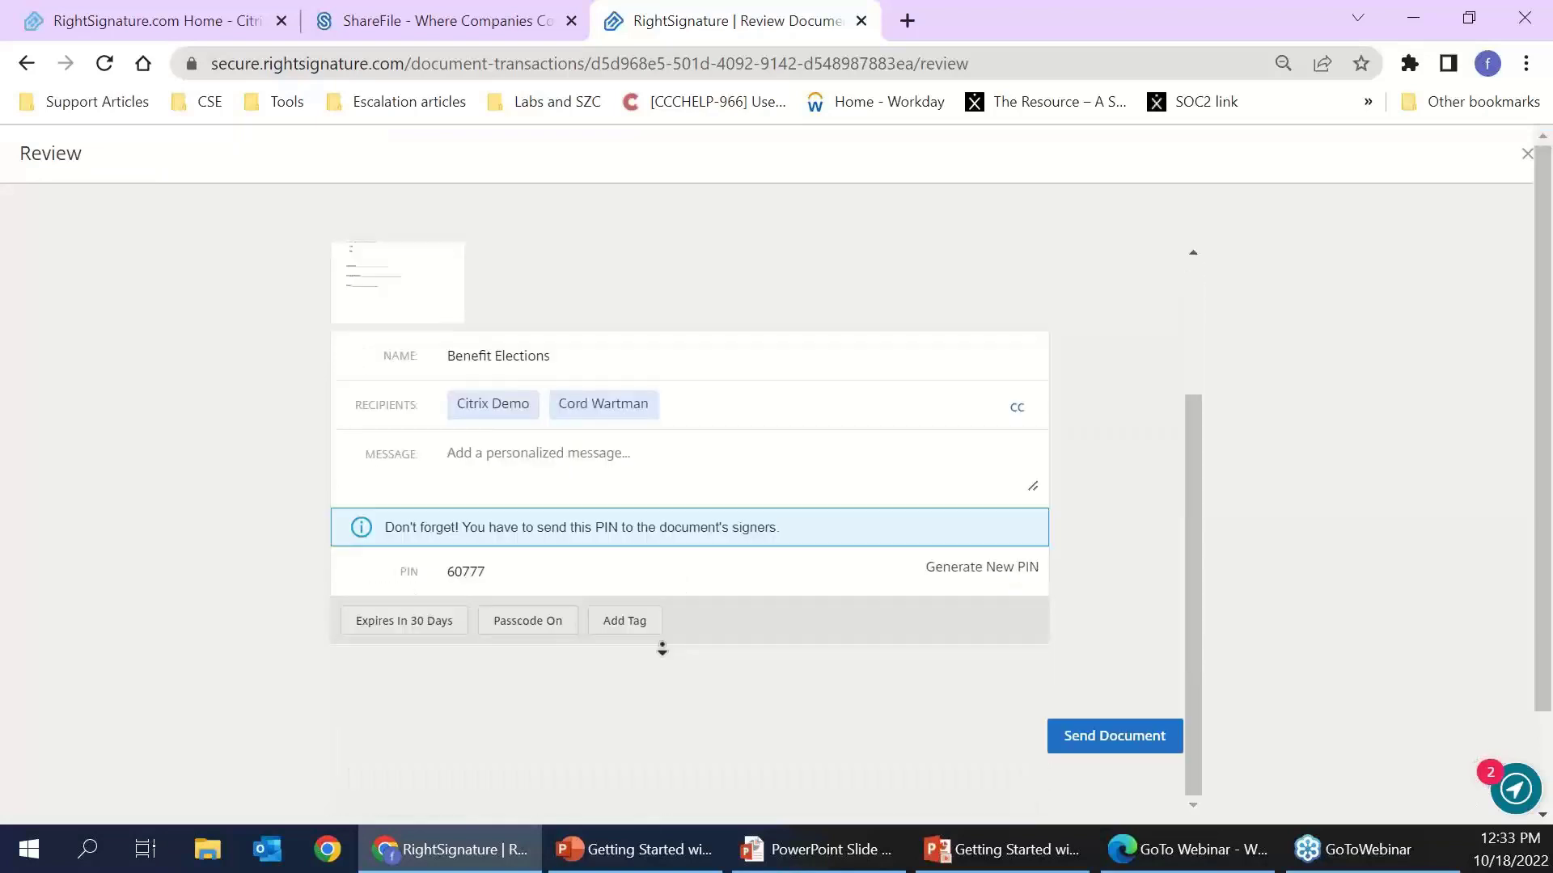
scroll(639, 617, up, 1)
click(1087, 752)
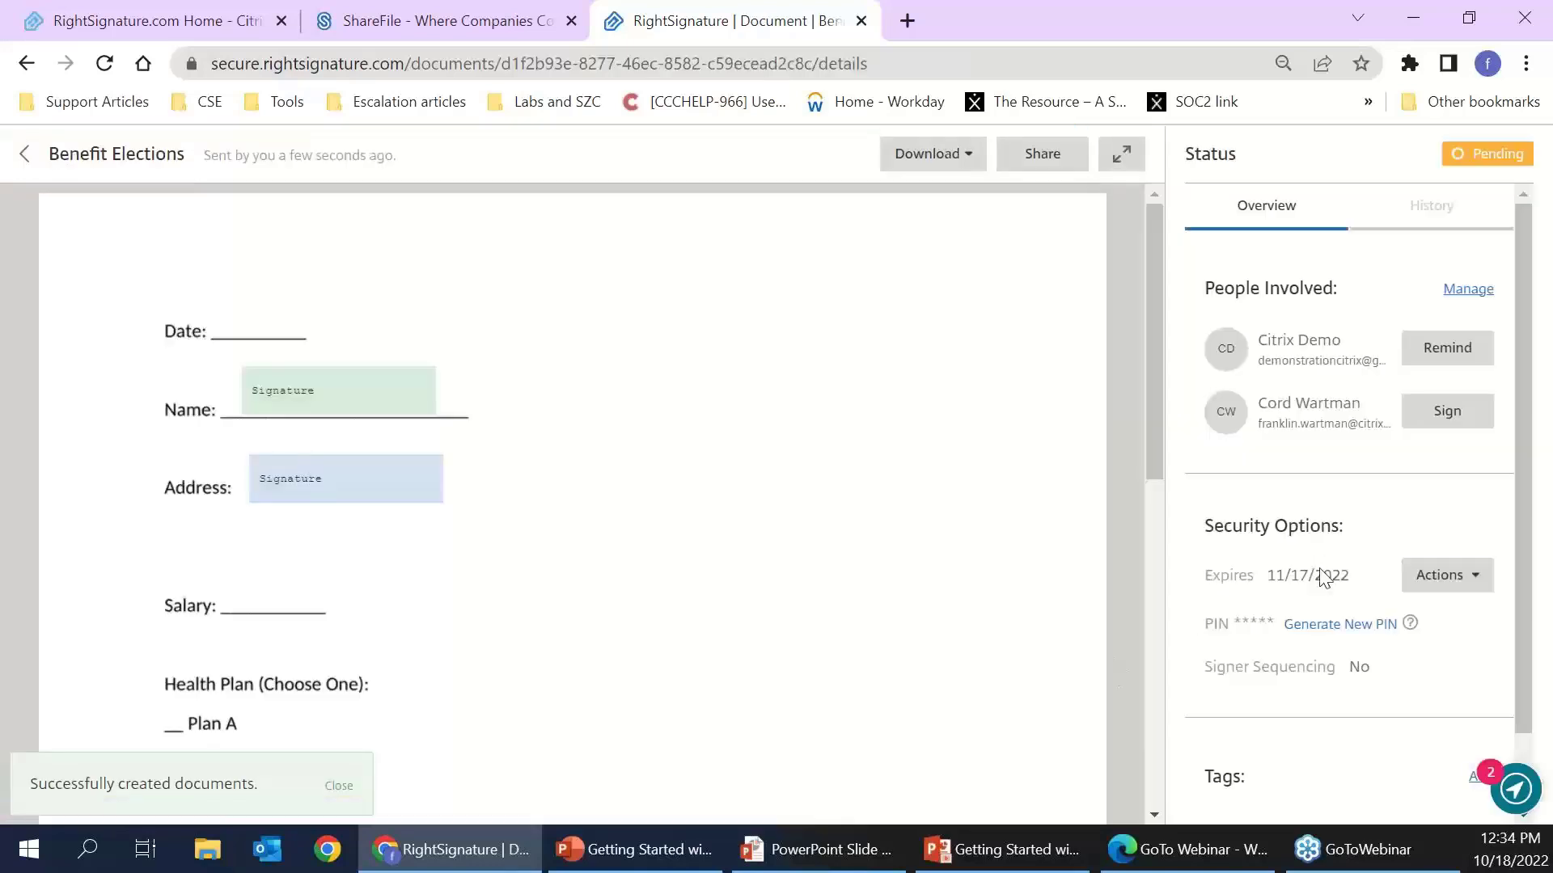
- Generate a new signer PIN under Security Options and dismiss the New PIN notice
scroll(1321, 584, down, 1)
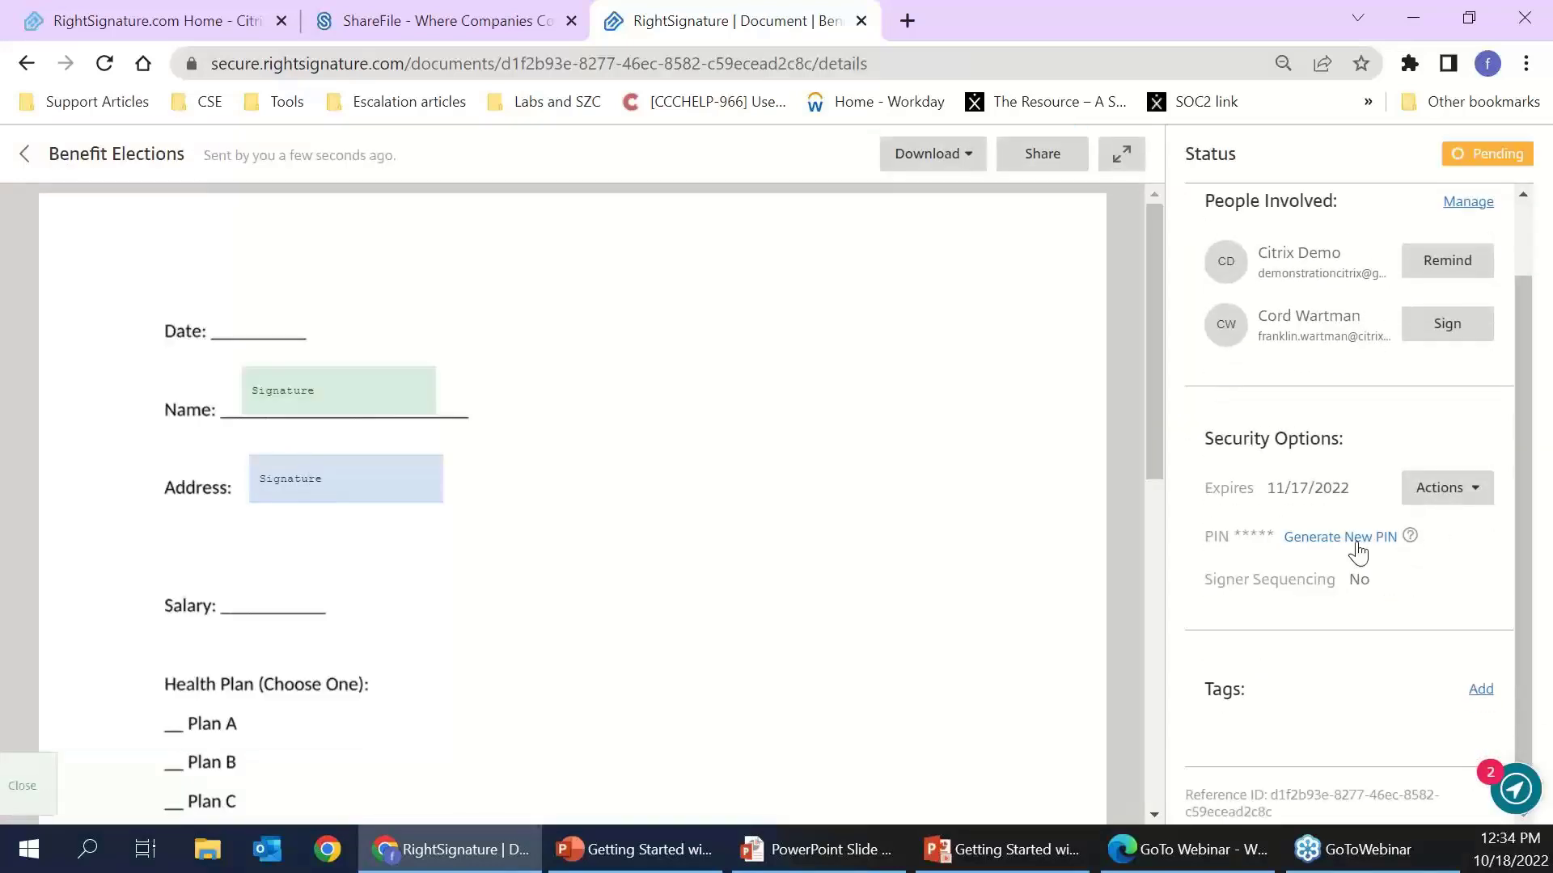
drag(1372, 545, 1363, 546)
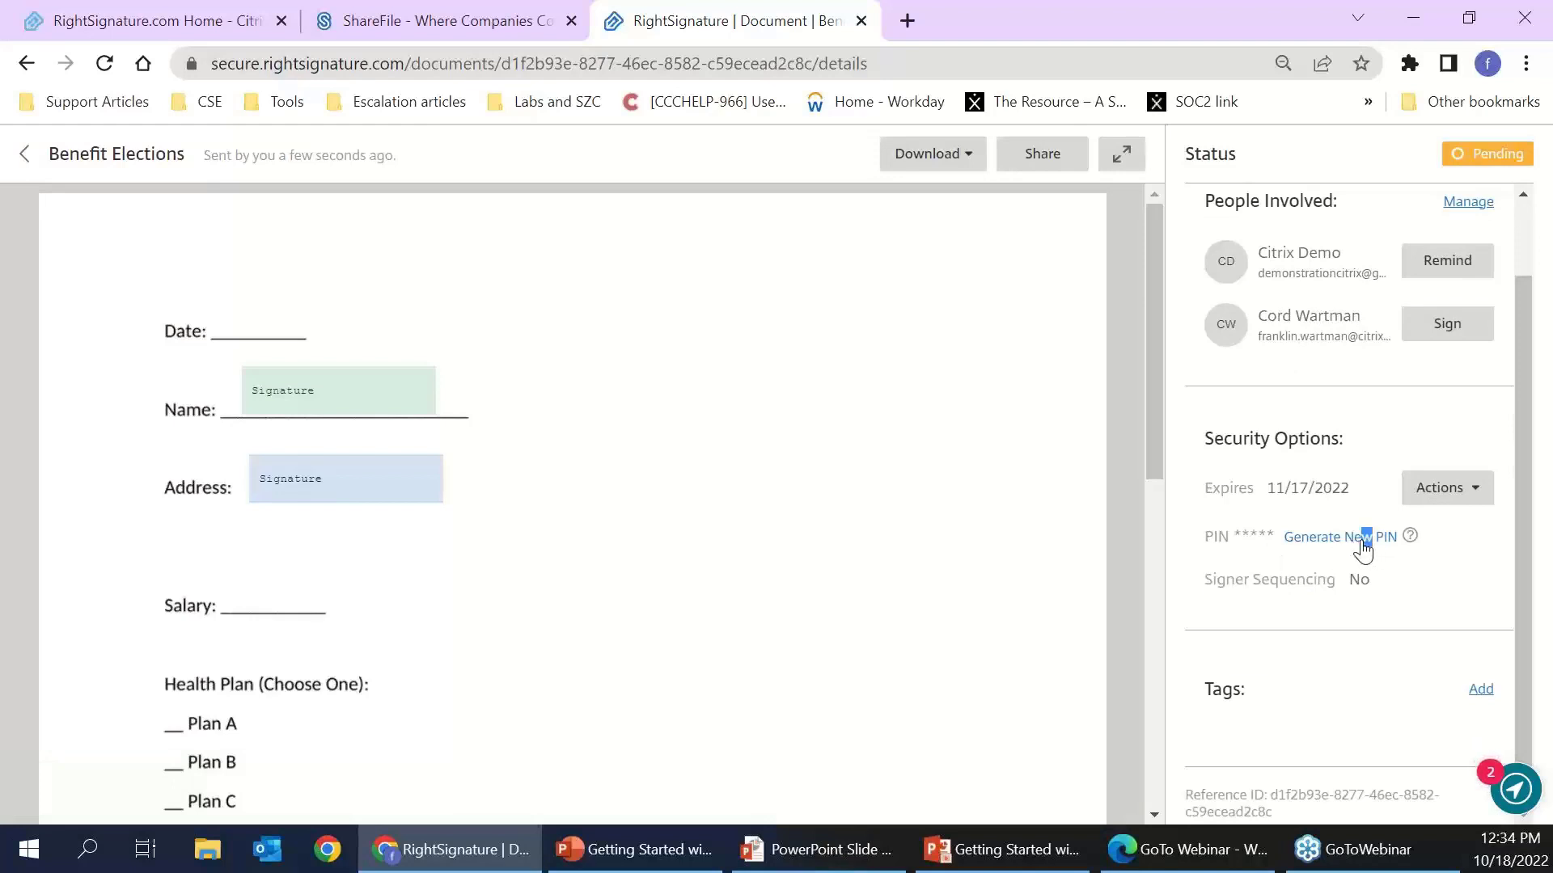
click(1363, 538)
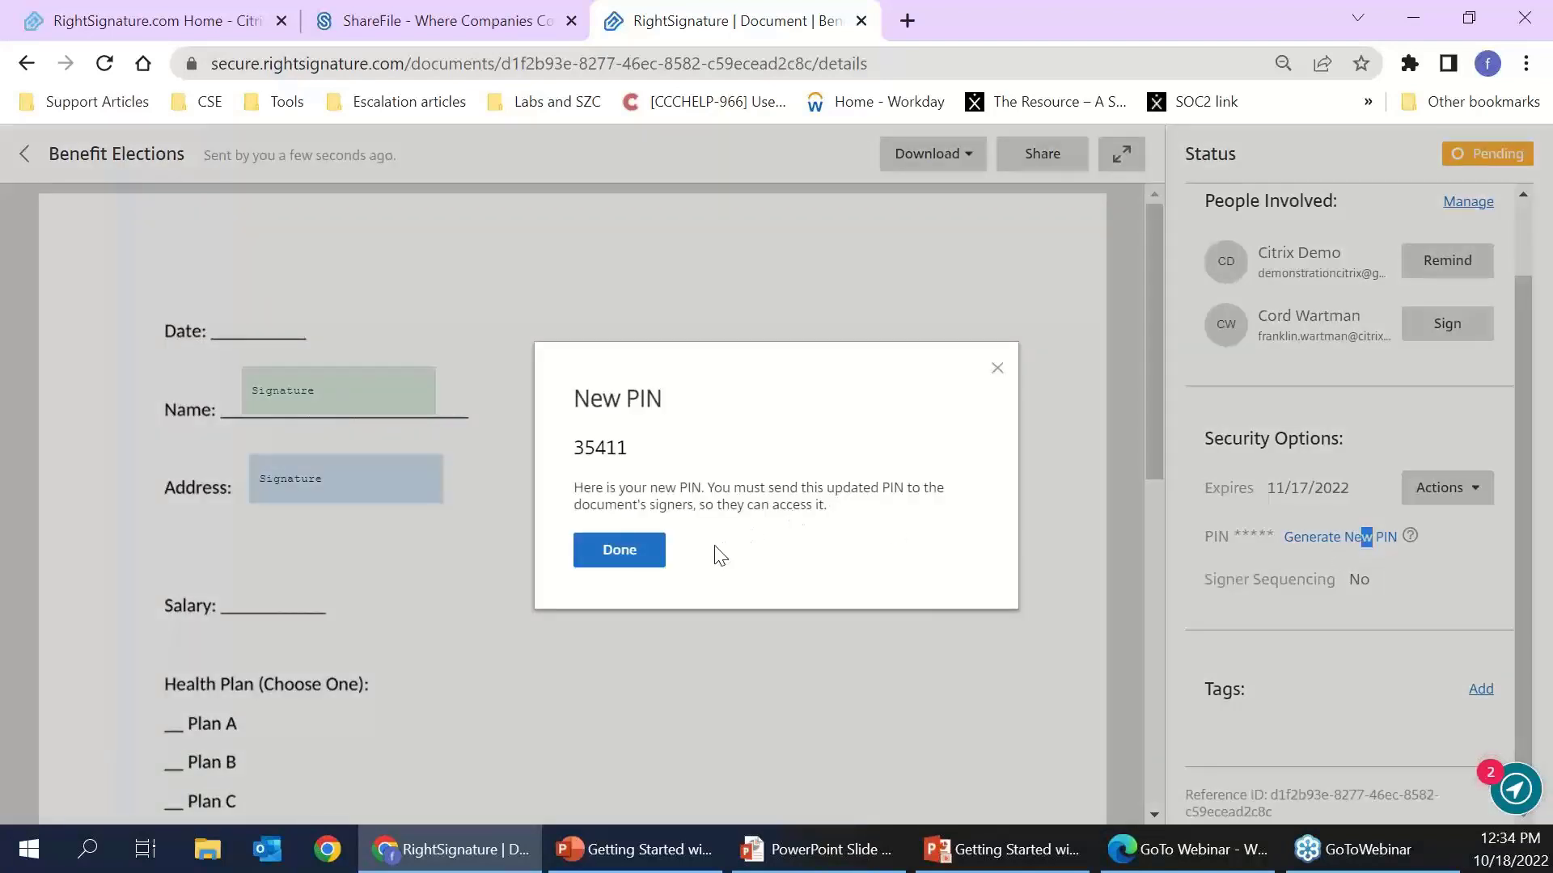
click(627, 559)
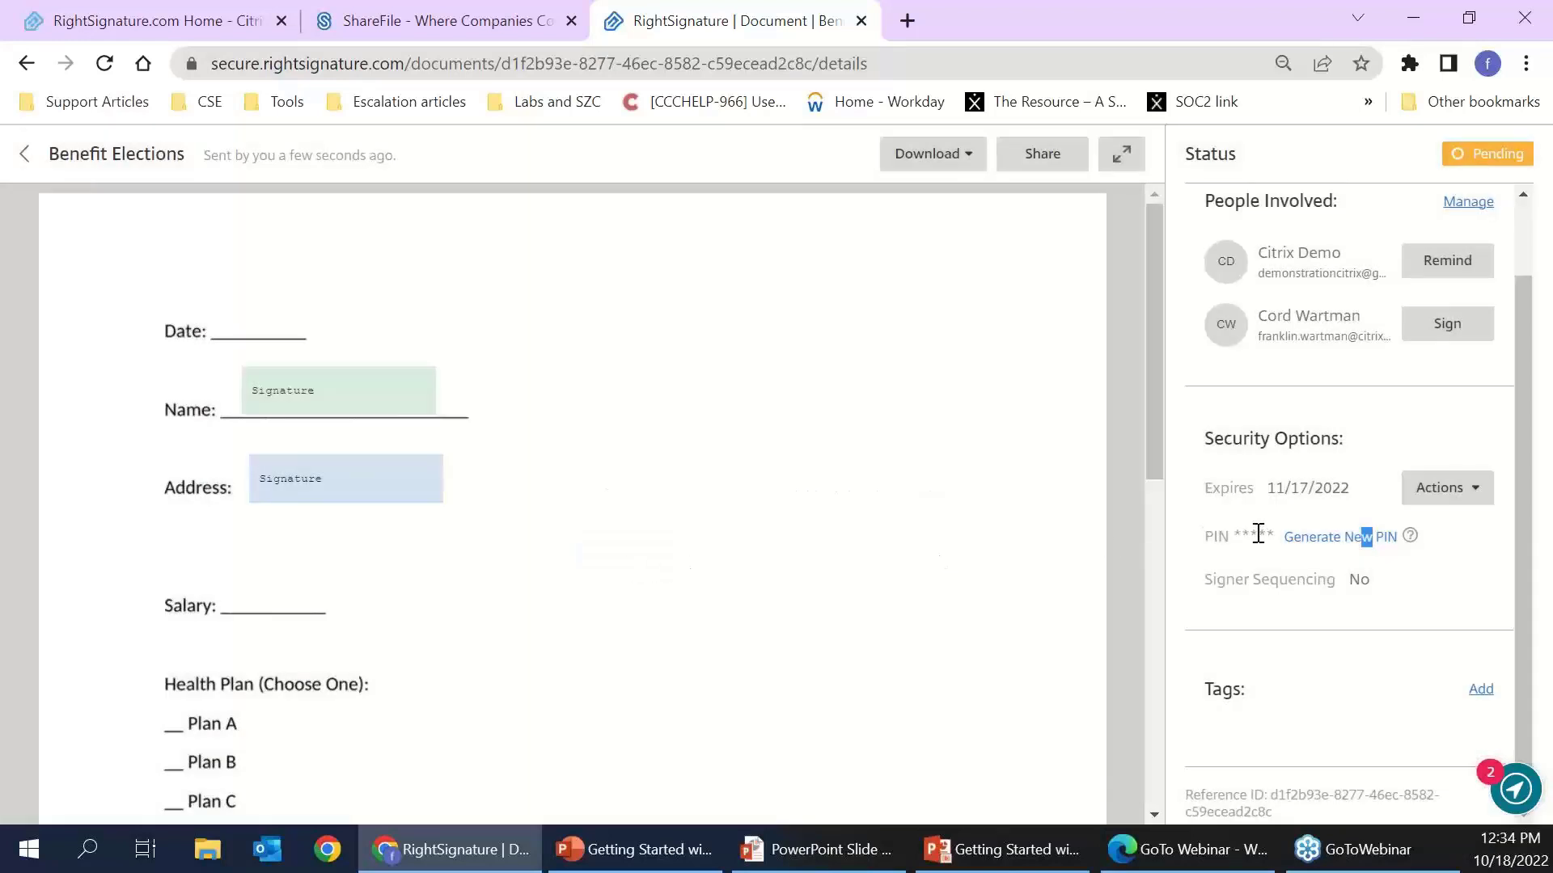